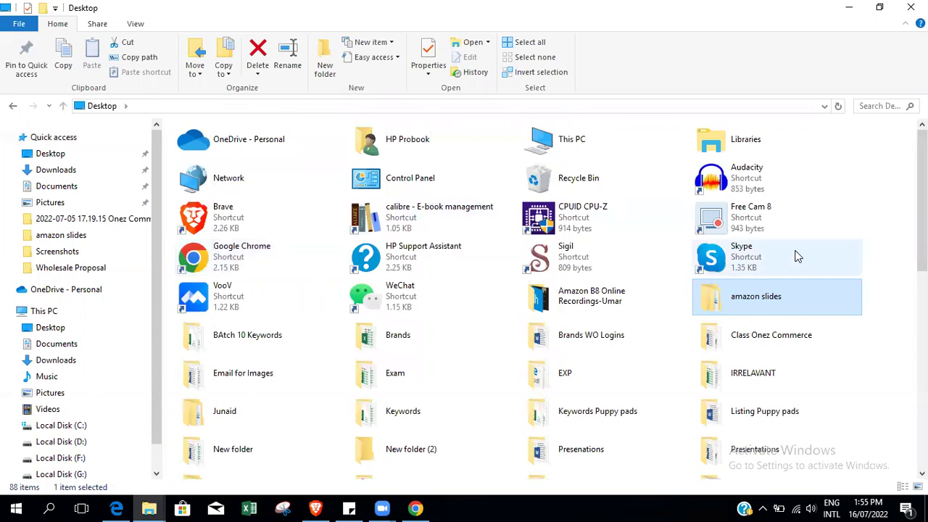
Look through the Desktop folder's contents for the brands files.
{"action": "scroll", "coordinate": [787, 185], "scroll_direction": "down", "scroll_amount": 3}
{"action": "scroll", "coordinate": [787, 185], "scroll_direction": "up", "scroll_amount": 3}
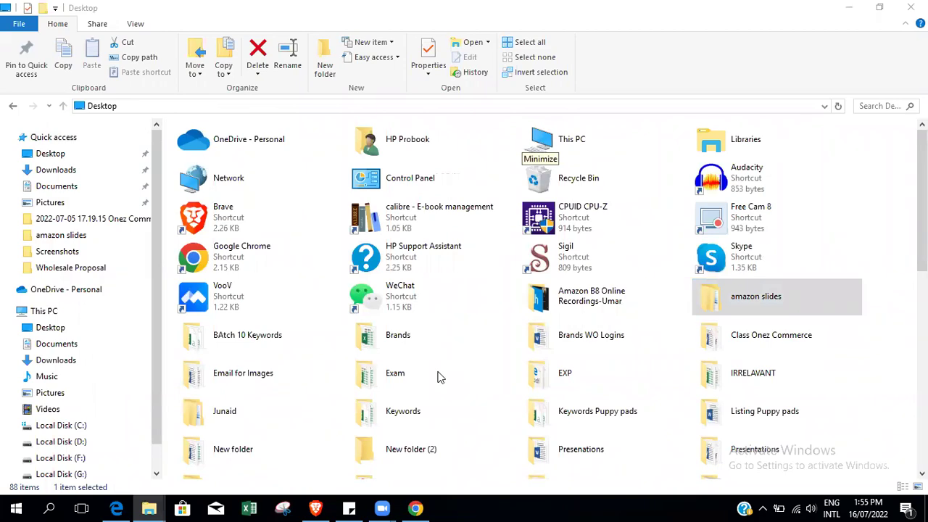
{"action": "left_click", "coordinate": [922, 327]}
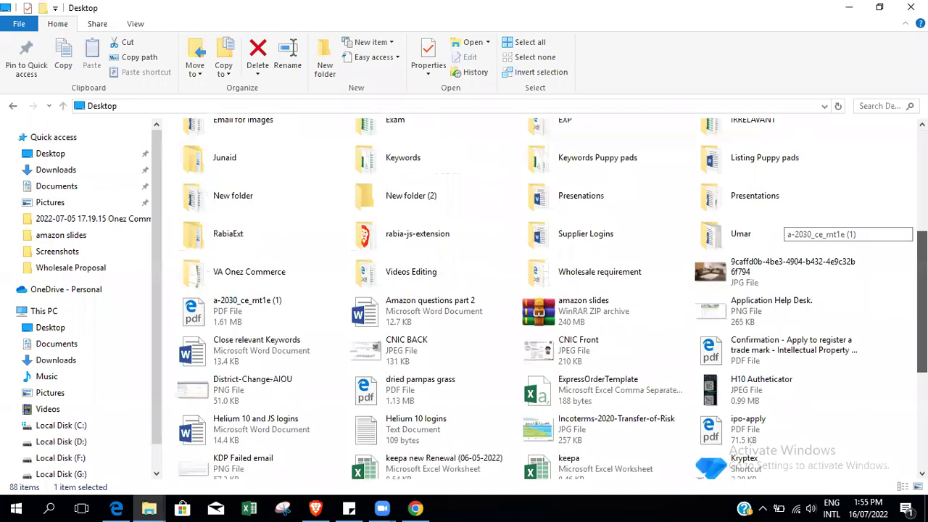
{"action": "scroll", "coordinate": [536, 297], "scroll_direction": "down", "scroll_amount": 5}
{"action": "scroll", "coordinate": [536, 297], "scroll_direction": "up", "scroll_amount": 12}
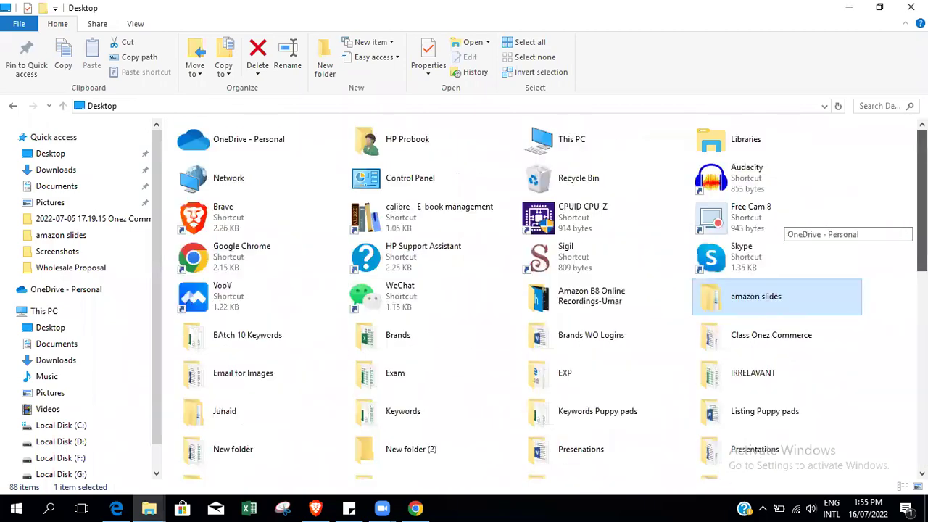
{"action": "scroll", "coordinate": [783, 195], "scroll_direction": "down", "scroll_amount": 10}
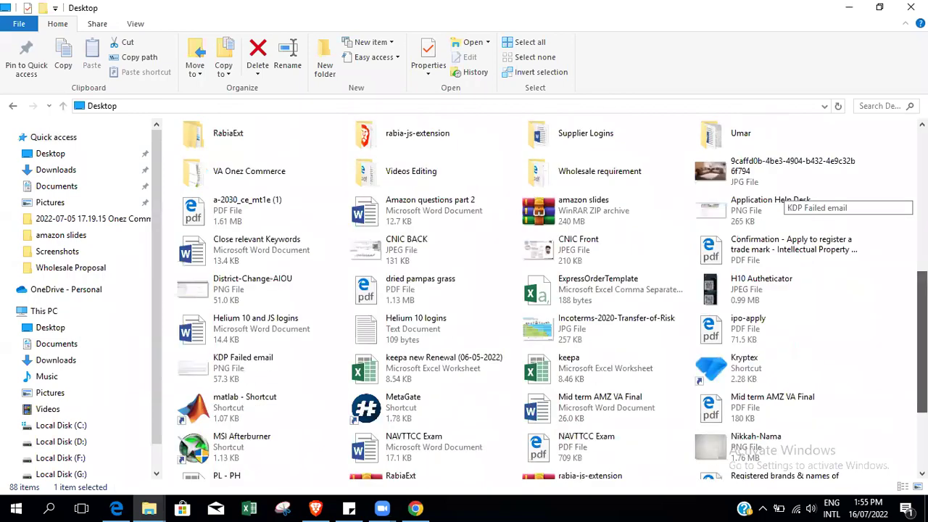
{"action": "scroll", "coordinate": [783, 195], "scroll_direction": "up", "scroll_amount": 10}
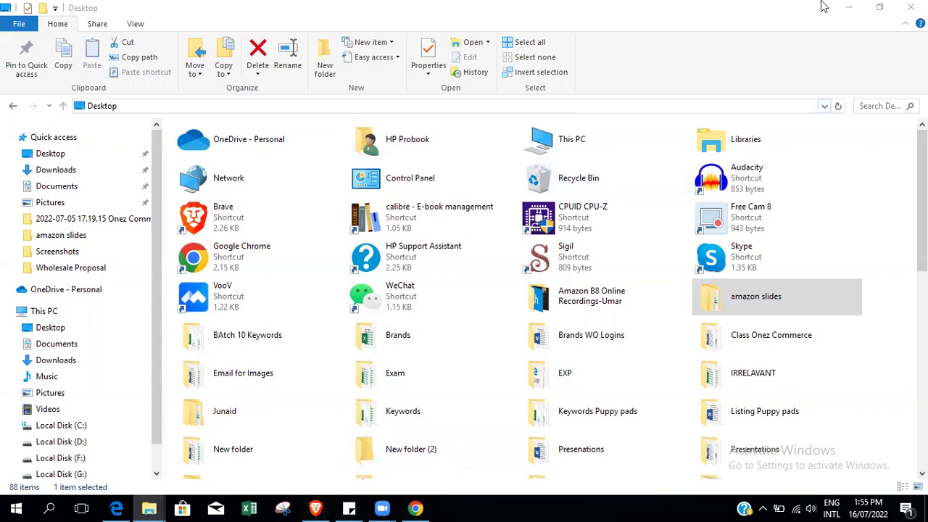
Open the Brands wo logins document from the desktop's Brands WO Logins folder, dismiss the activation notice and select the Buyintrade entry.
{"action": "left_click", "coordinate": [847, 7]}
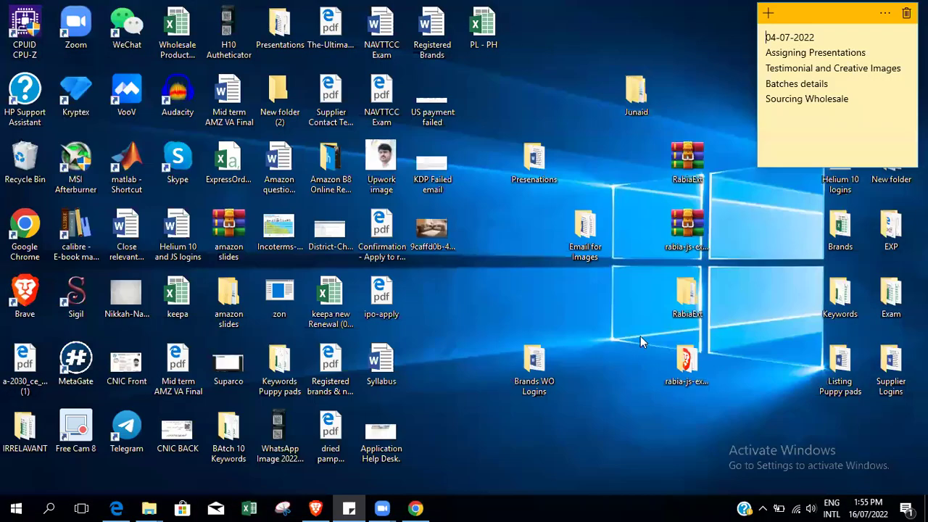
{"action": "double_click", "coordinate": [549, 359]}
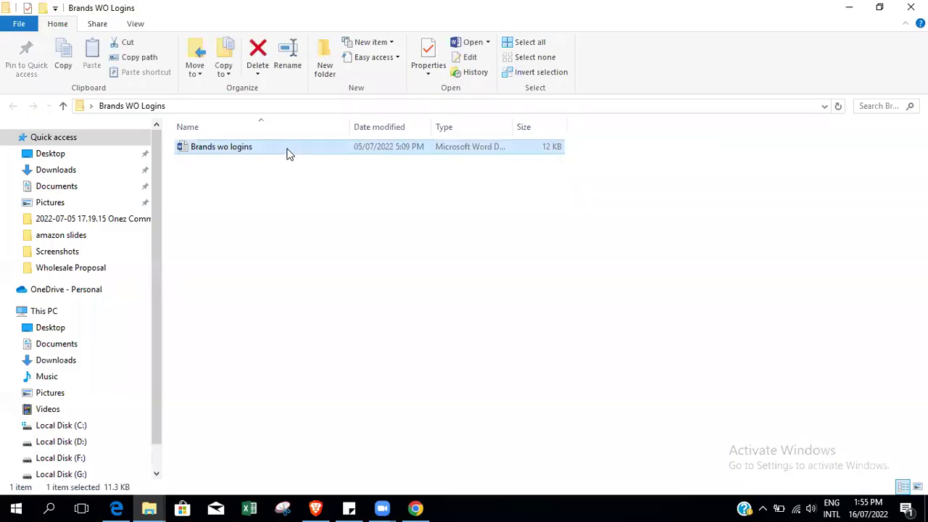
{"action": "double_click", "coordinate": [287, 149]}
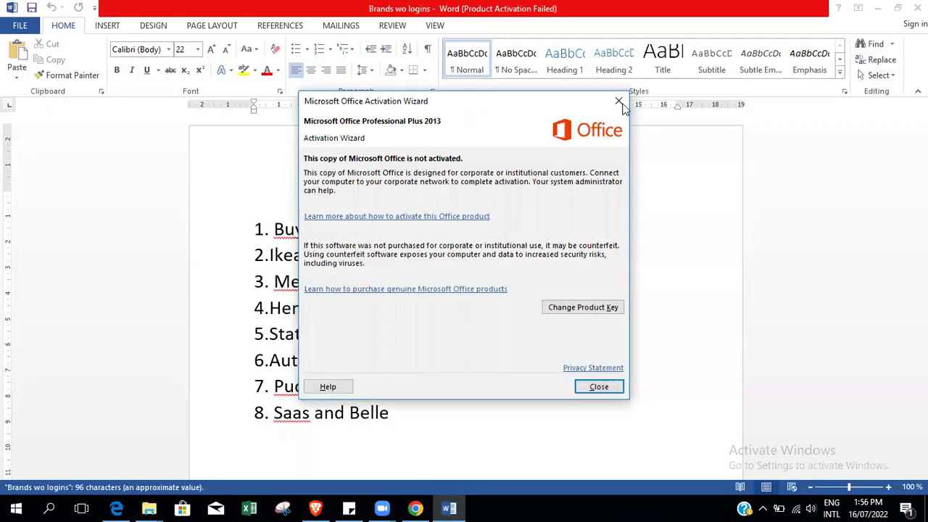
{"action": "left_click", "coordinate": [619, 101]}
{"action": "left_click_drag", "start_coordinate": [265, 228], "coordinate": [396, 233]}
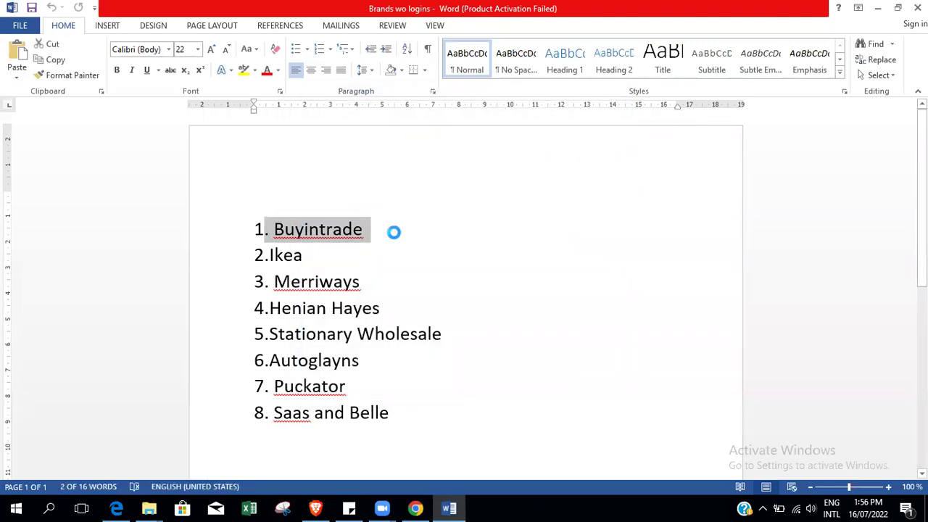
Switch to Chrome and close the WhatsApp tab, leaving the Keepa page open.
{"action": "left_click", "coordinate": [416, 508]}
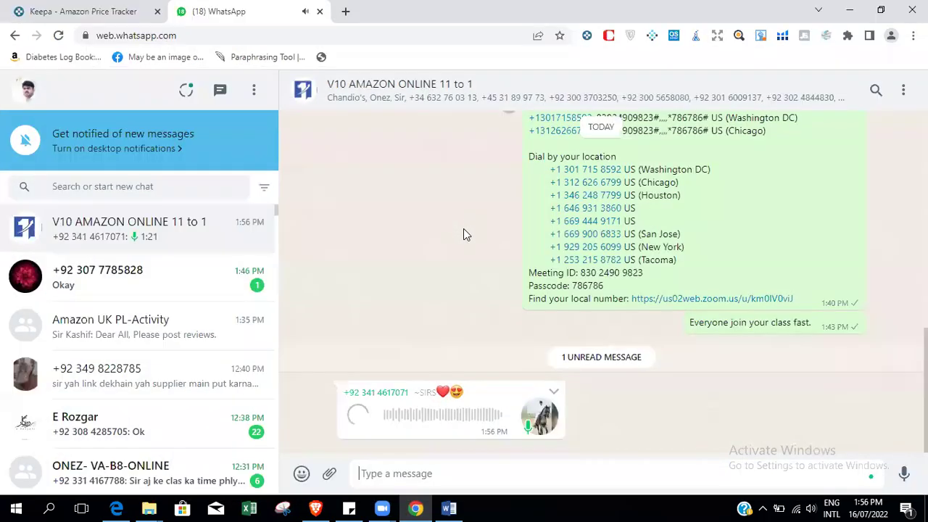
{"action": "left_click", "coordinate": [138, 10]}
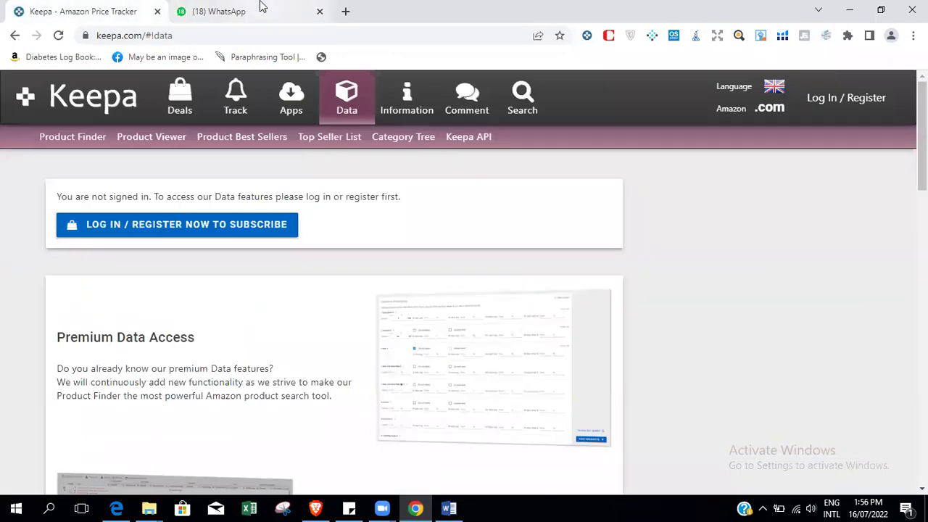
{"action": "left_click", "coordinate": [319, 11]}
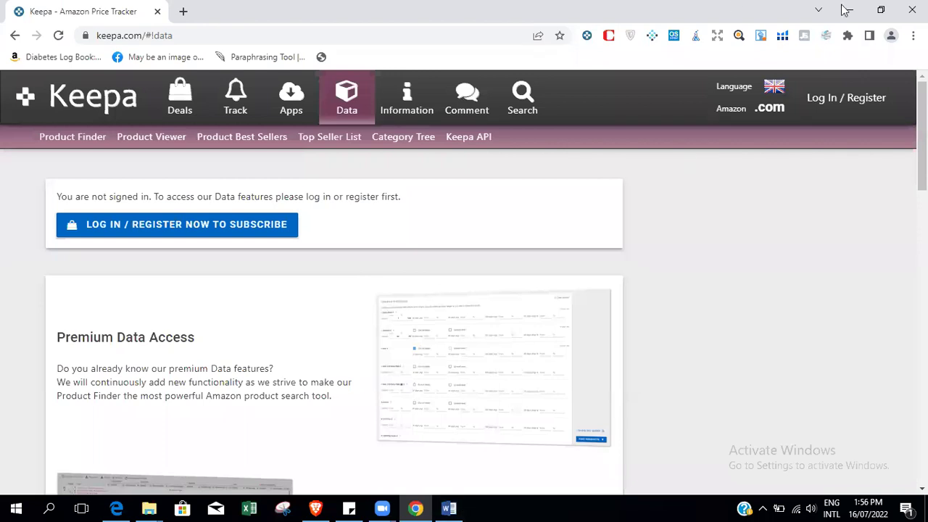
{"action": "scroll", "coordinate": [922, 145], "scroll_direction": "down", "scroll_amount": 2}
{"action": "scroll", "coordinate": [921, 145], "scroll_direction": "up", "scroll_amount": 2}
Open Google Drive's My Drive page in a new browser tab.
{"action": "left_click", "coordinate": [184, 13]}
{"action": "left_click", "coordinate": [243, 35]}
{"action": "type", "text": "g"}
{"action": "key", "text": "Return"}
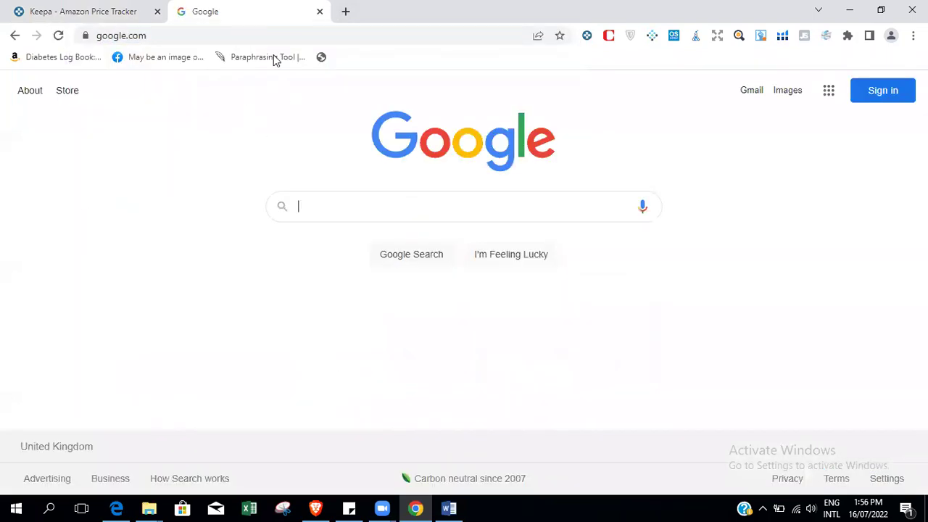
{"action": "left_click", "coordinate": [224, 33]}
{"action": "type", "text": "driv"}
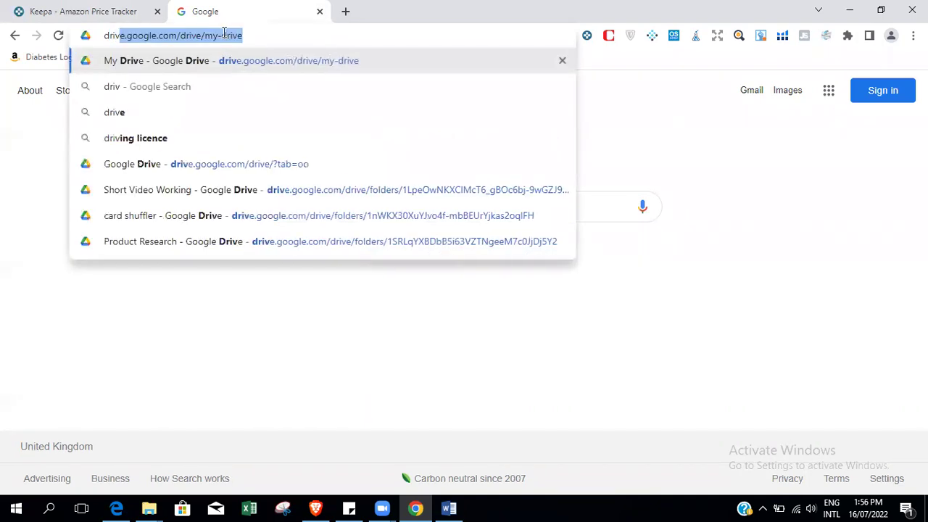
{"action": "key", "text": "Return"}
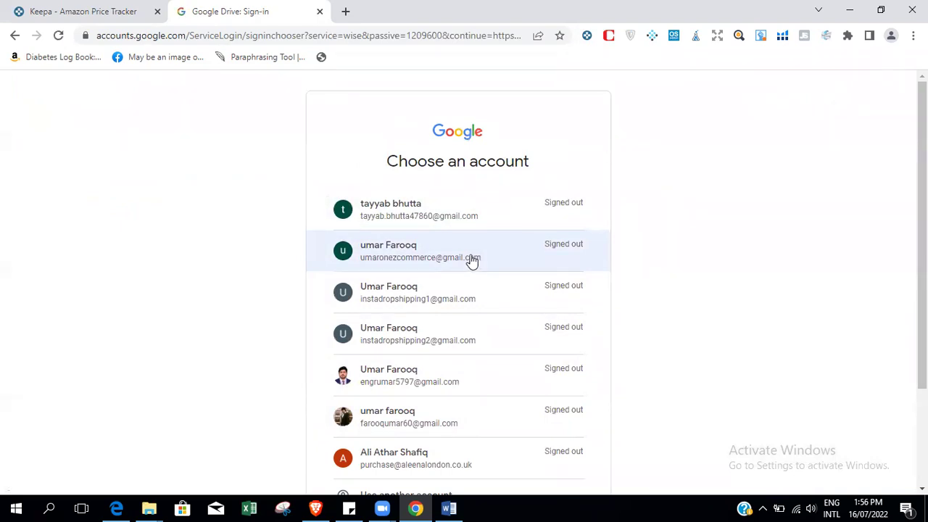
Choose the second listed Google account and sign in with the account password.
{"action": "left_click", "coordinate": [471, 261]}
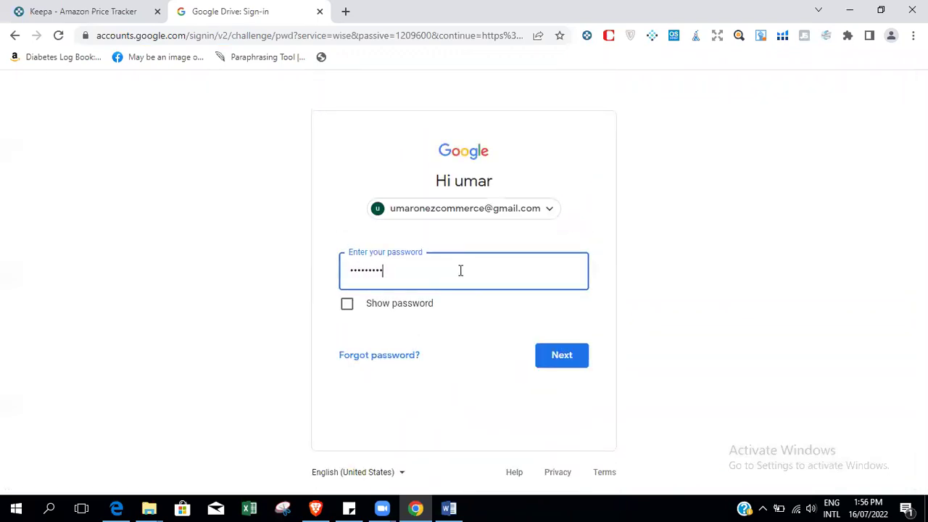
{"action": "key", "text": "Return"}
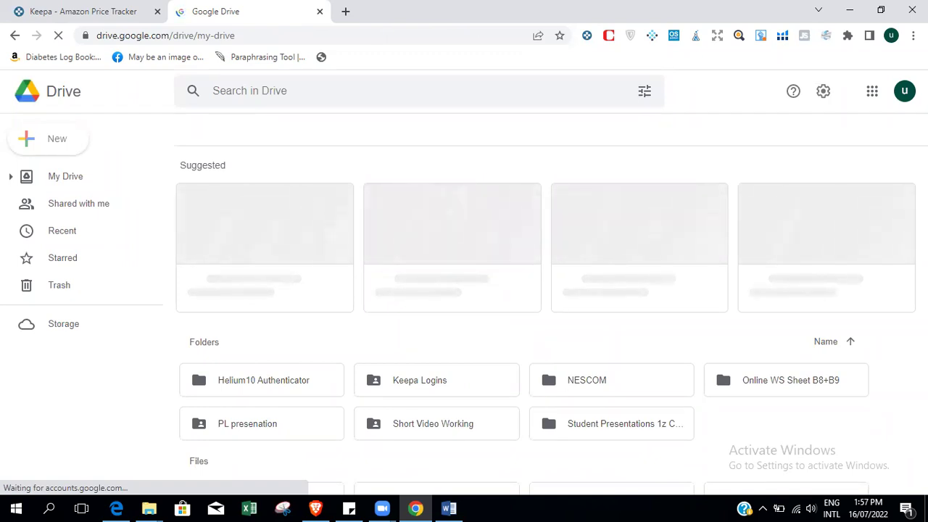
Open the last WS Products spreadsheet in the Online WS Sheet B8+B9 folder.
{"action": "double_click", "coordinate": [792, 384]}
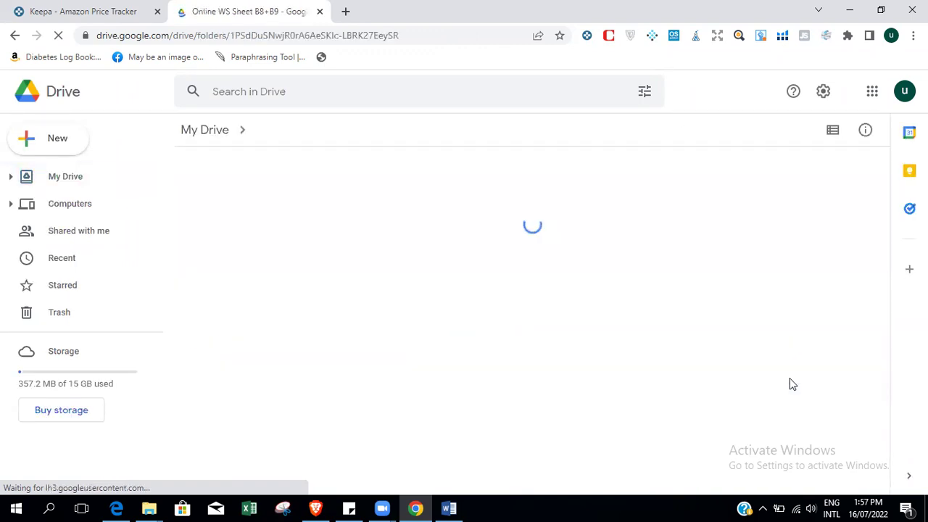
{"action": "left_click_drag", "start_coordinate": [886, 184], "coordinate": [905, 278]}
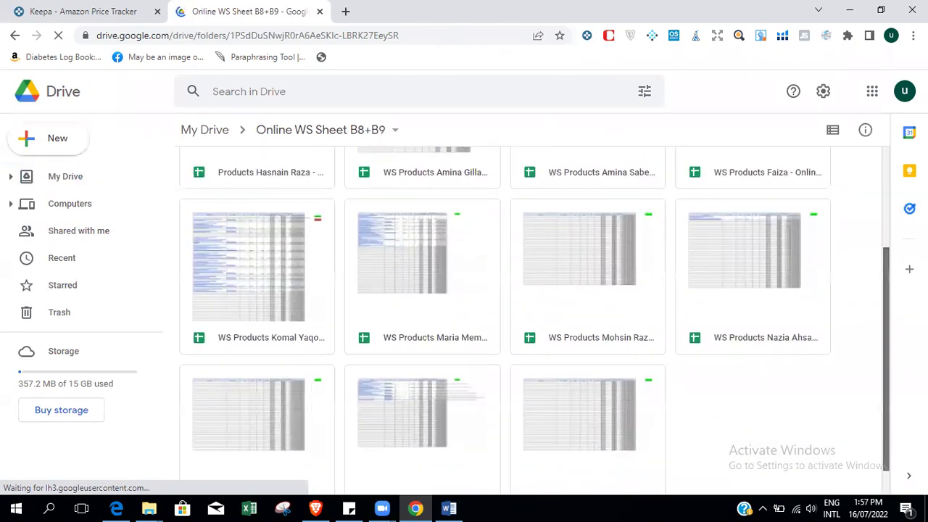
{"action": "scroll", "coordinate": [535, 319], "scroll_direction": "down", "scroll_amount": 1}
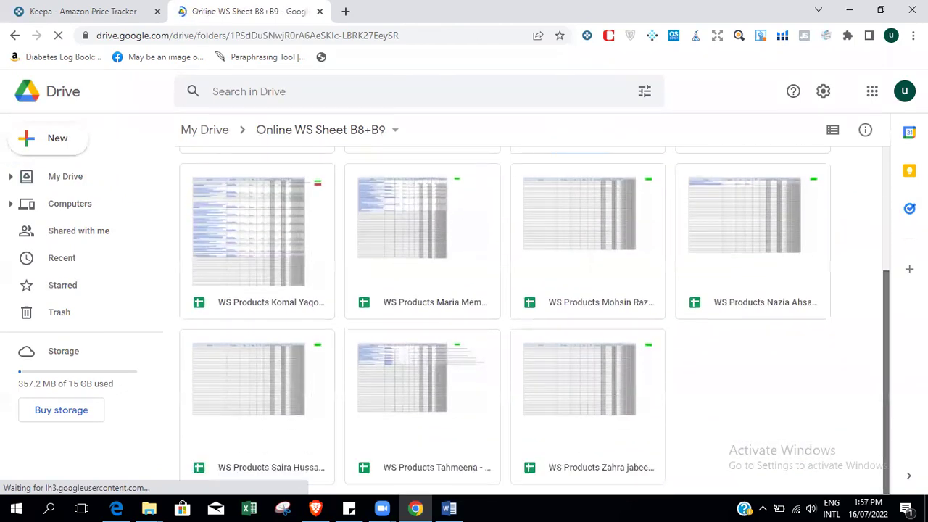
{"action": "double_click", "coordinate": [579, 394]}
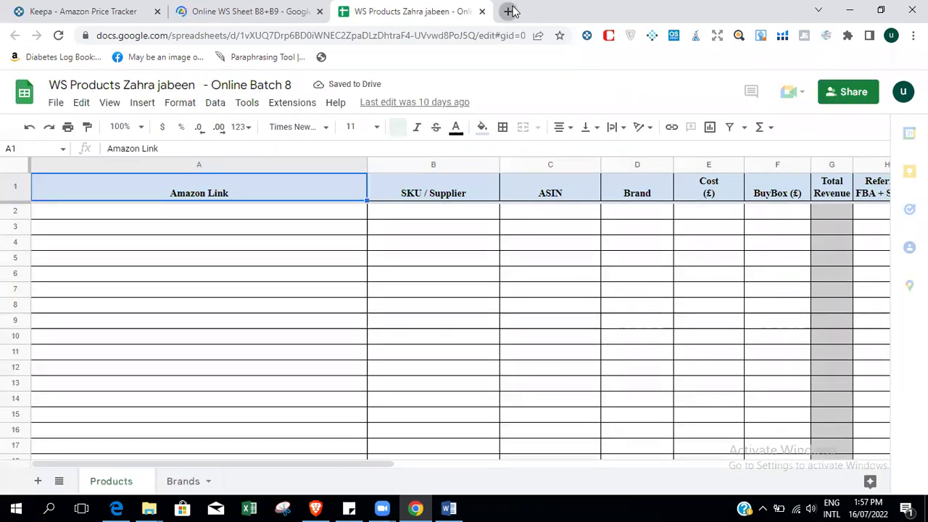
Open the Google home page in a new browser tab.
{"action": "key", "text": "ctrl+t"}
{"action": "type", "text": "merriw"}
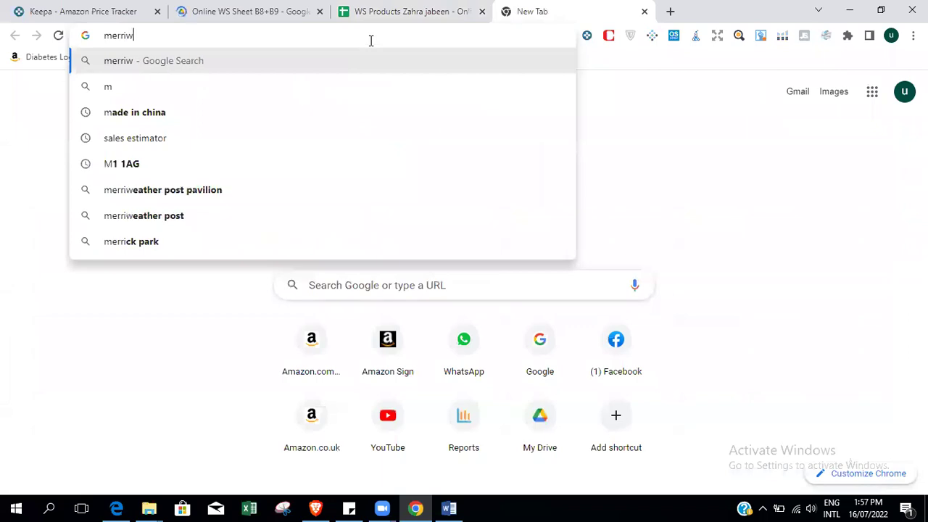
{"action": "key", "text": "BackSpace"}
{"action": "key", "text": "BackSpace"}
{"action": "key", "text": "BackSpace"}
{"action": "key", "text": "BackSpace"}
{"action": "key", "text": "BackSpace"}
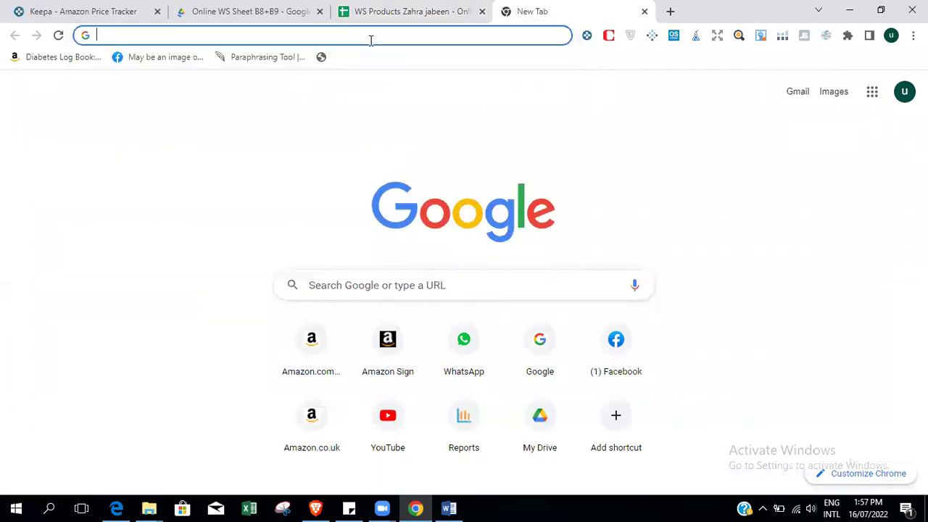
{"action": "type", "text": "goo"}
{"action": "key", "text": "Return"}
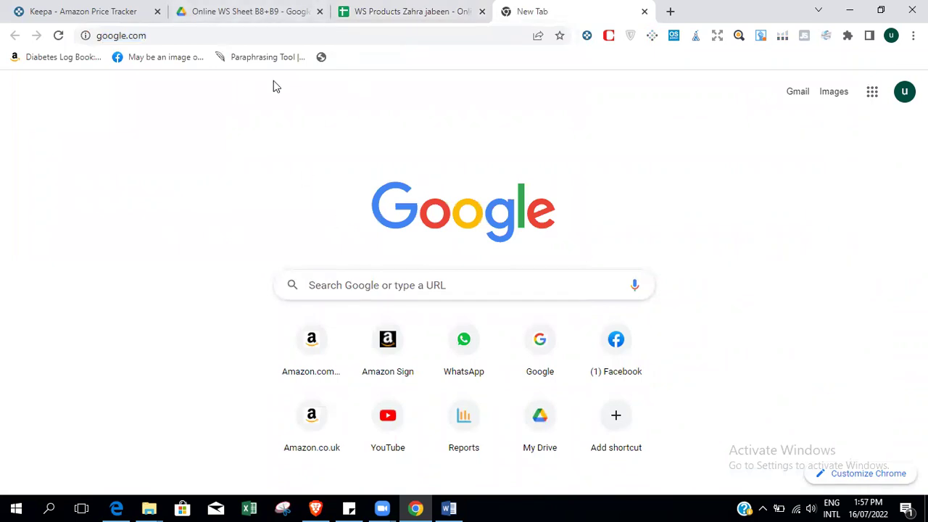
Search Google for merriway and open the Merriway supplier website from the results.
{"action": "left_click", "coordinate": [226, 36]}
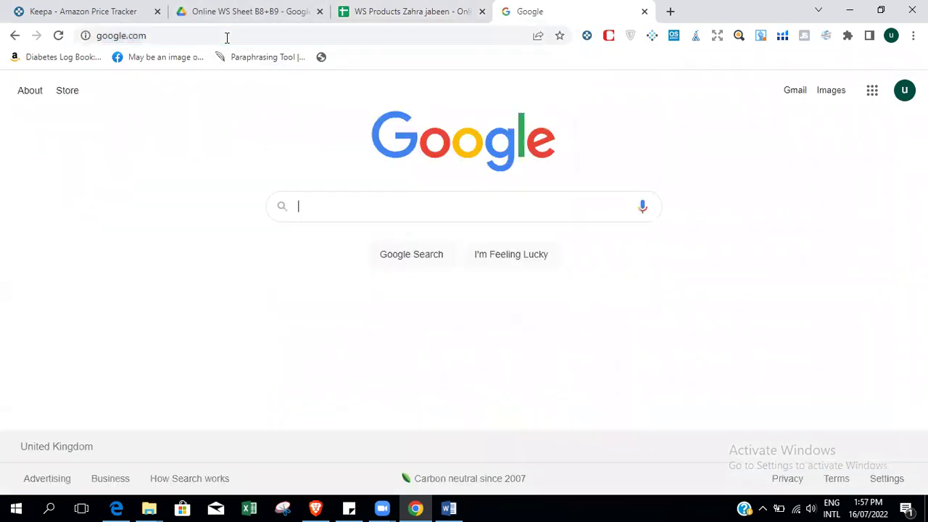
{"action": "type", "text": "m"}
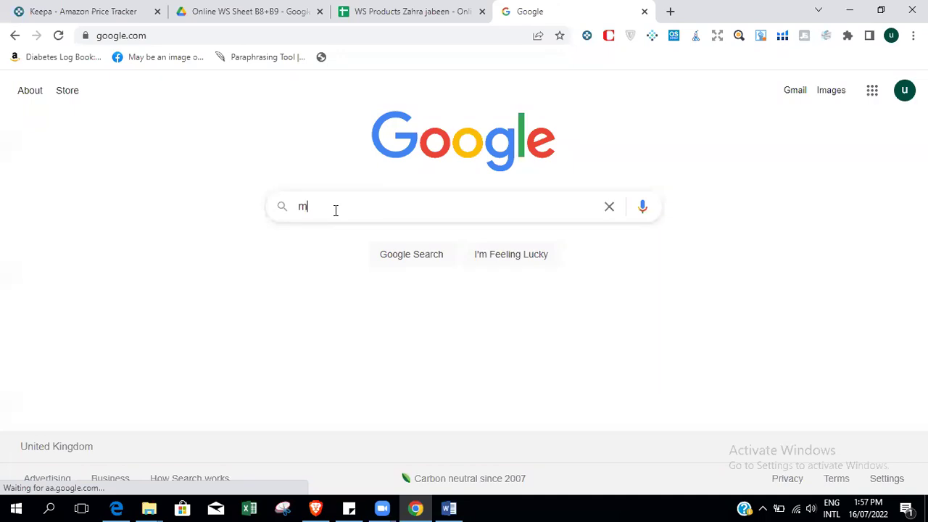
{"action": "type", "text": "err"}
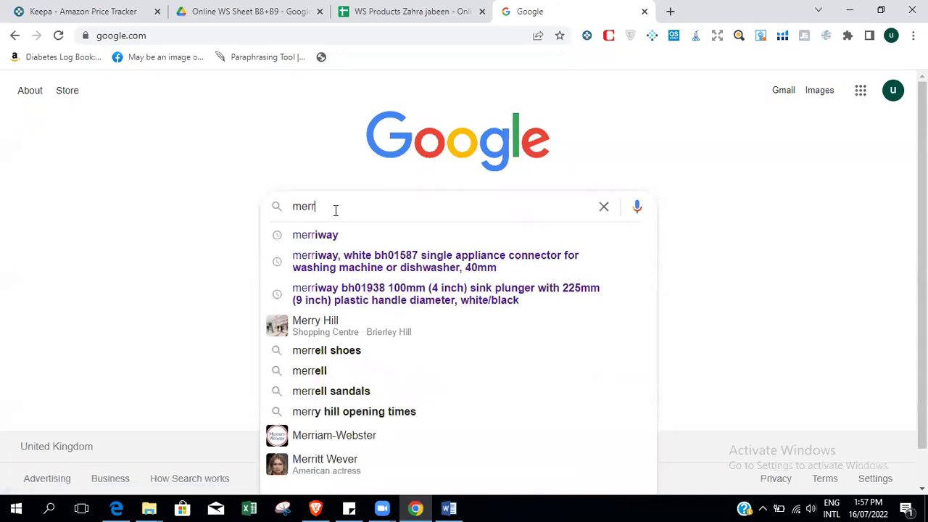
{"action": "left_click", "coordinate": [343, 236]}
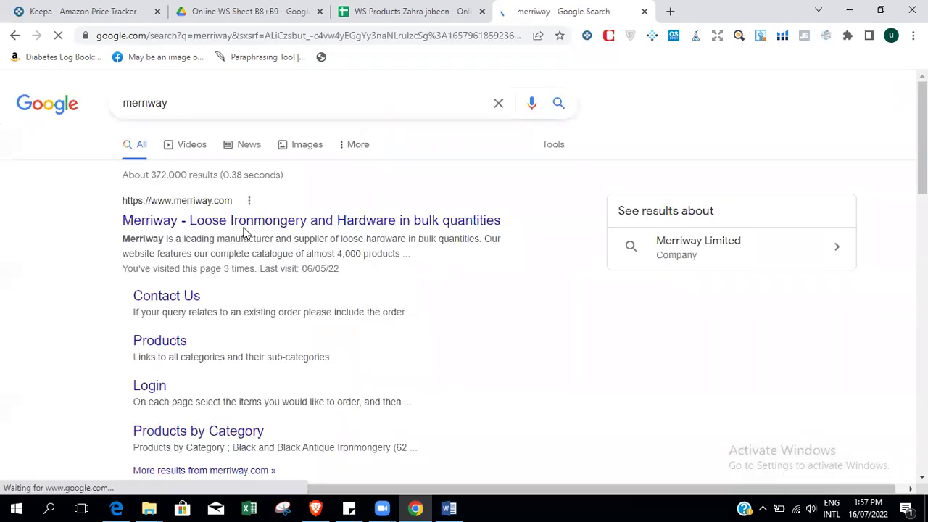
Open amazon.co.uk in another new browser tab.
{"action": "left_click", "coordinate": [670, 11]}
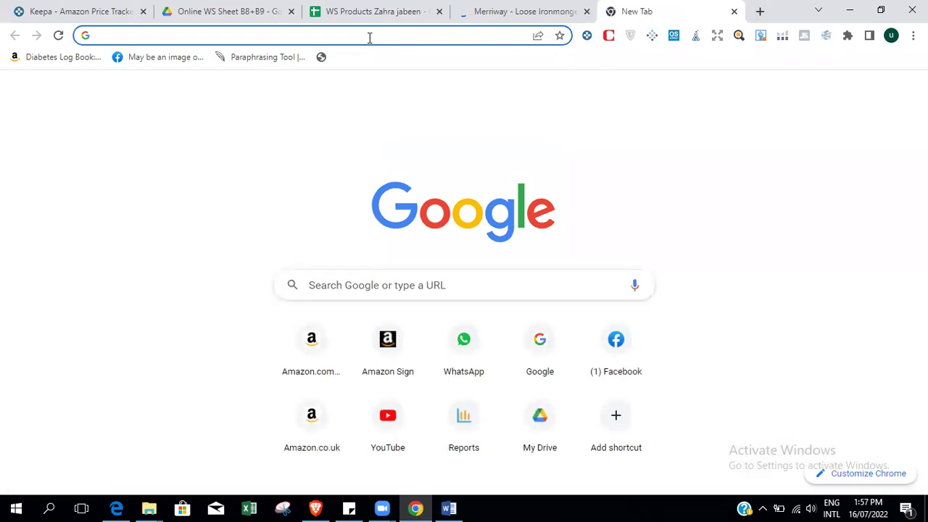
{"action": "left_click", "coordinate": [369, 36]}
{"action": "type", "text": "ama"}
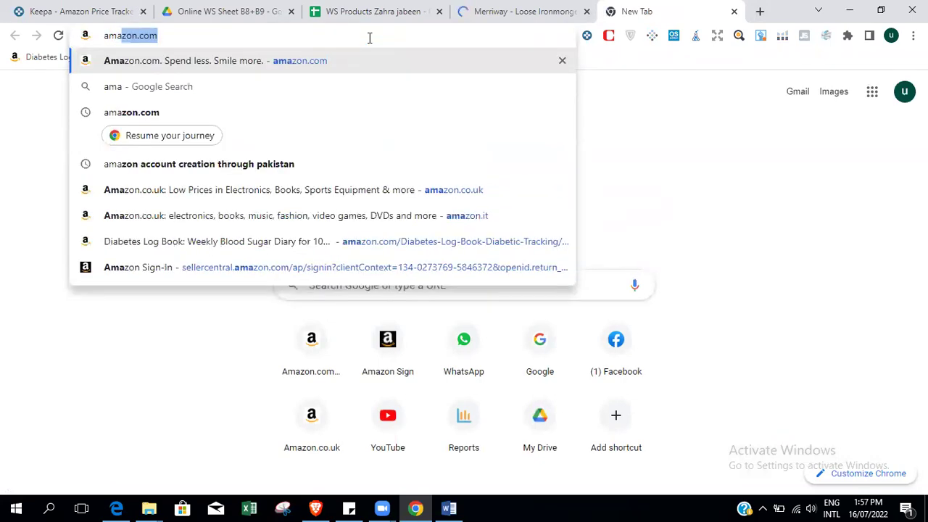
{"action": "type", "text": "zon.co.uk"}
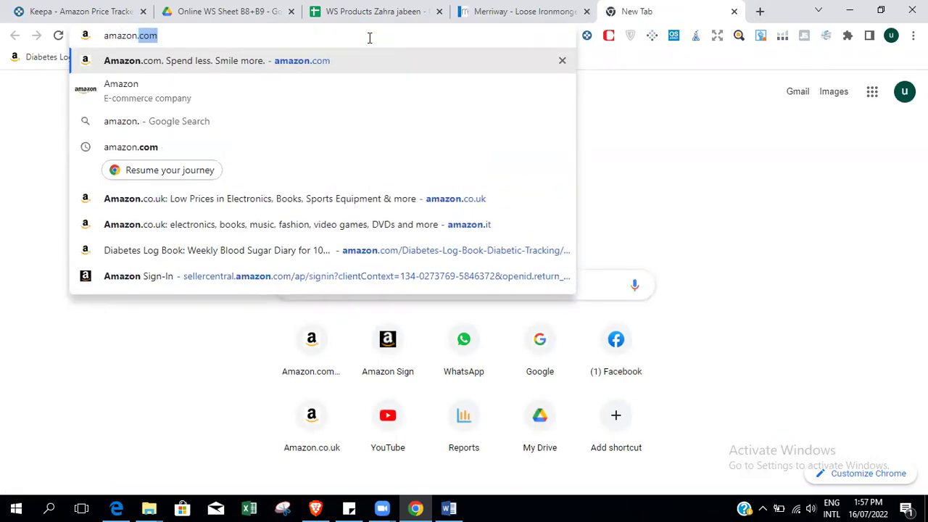
{"action": "key", "text": "Return"}
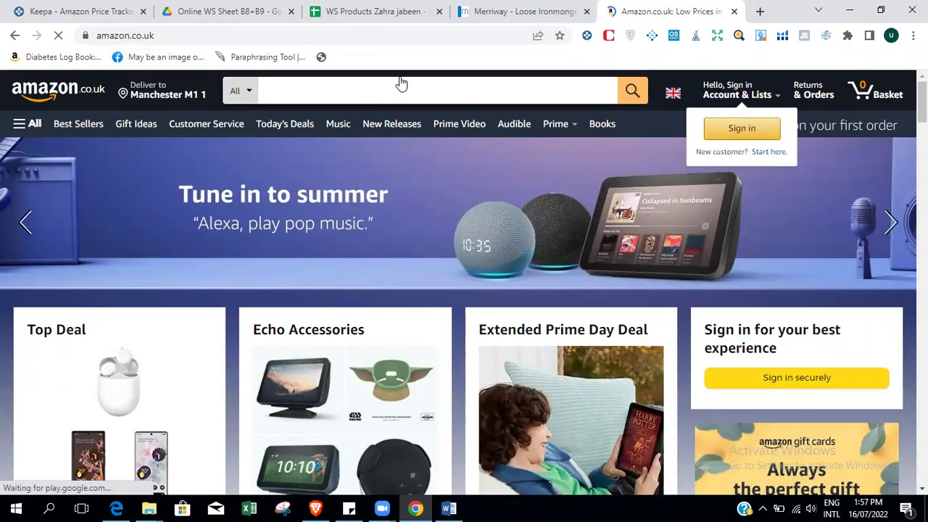
{"action": "left_click", "coordinate": [523, 16]}
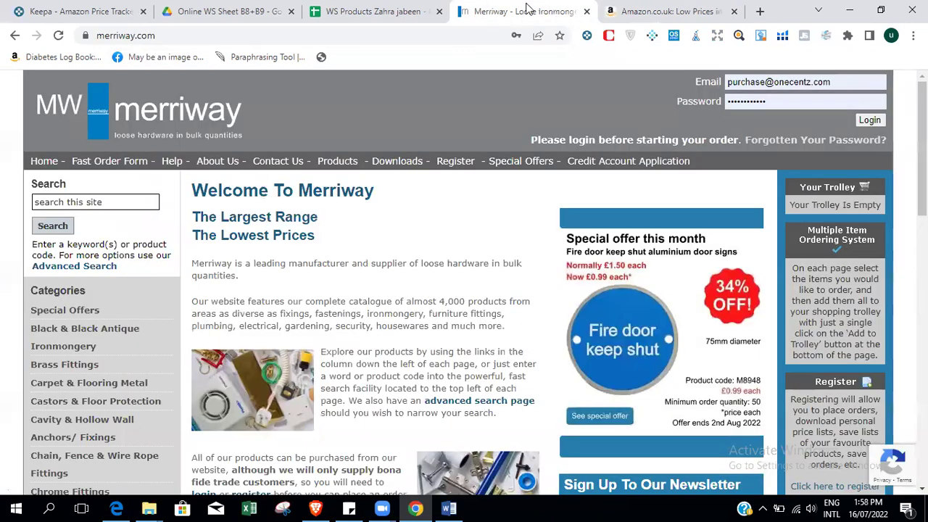
{"action": "left_click", "coordinate": [664, 9]}
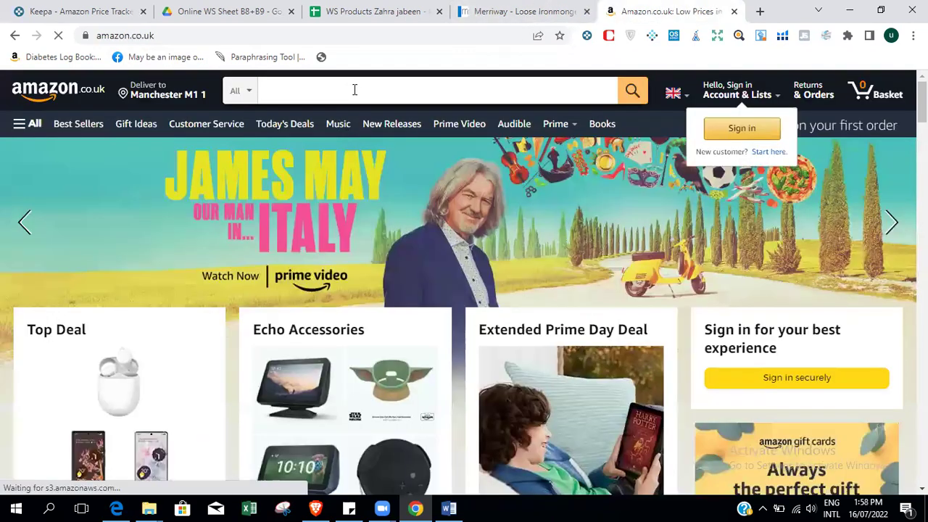
{"action": "left_click", "coordinate": [355, 89]}
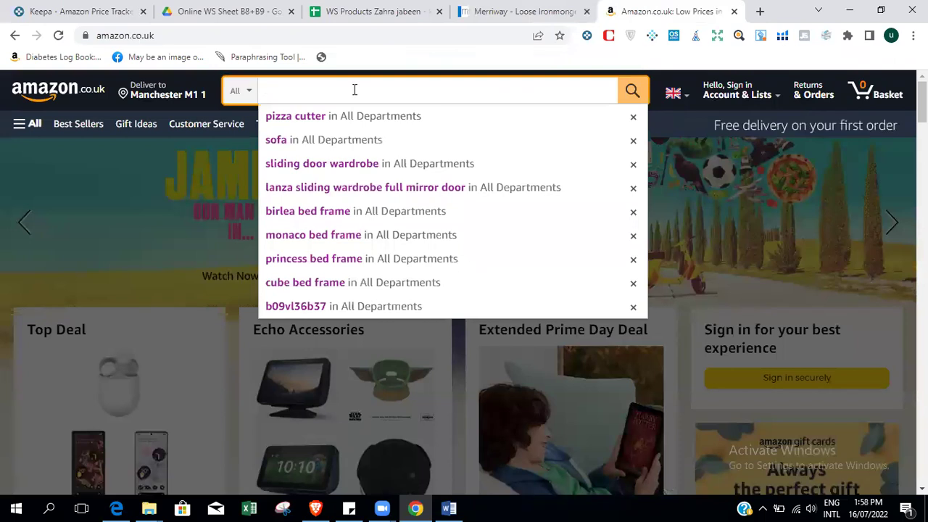
{"action": "left_click", "coordinate": [84, 12]}
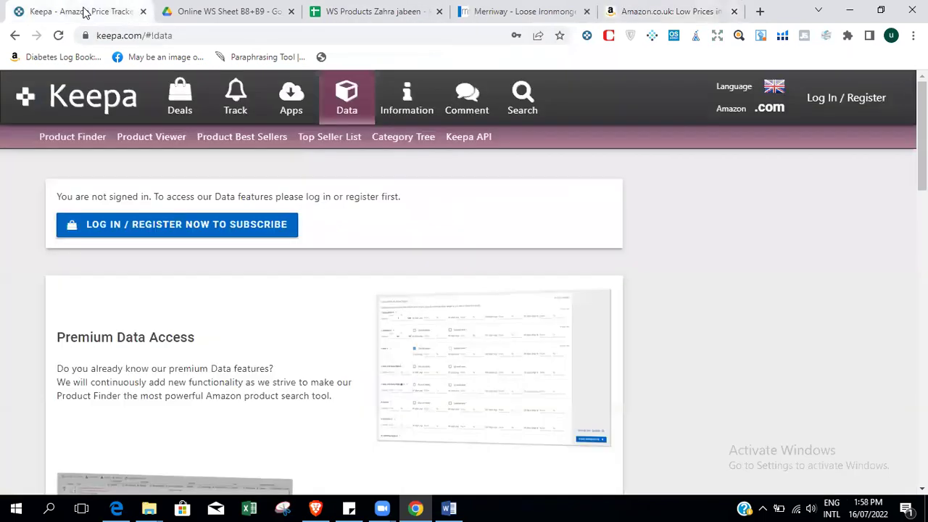
{"action": "left_click", "coordinate": [817, 101]}
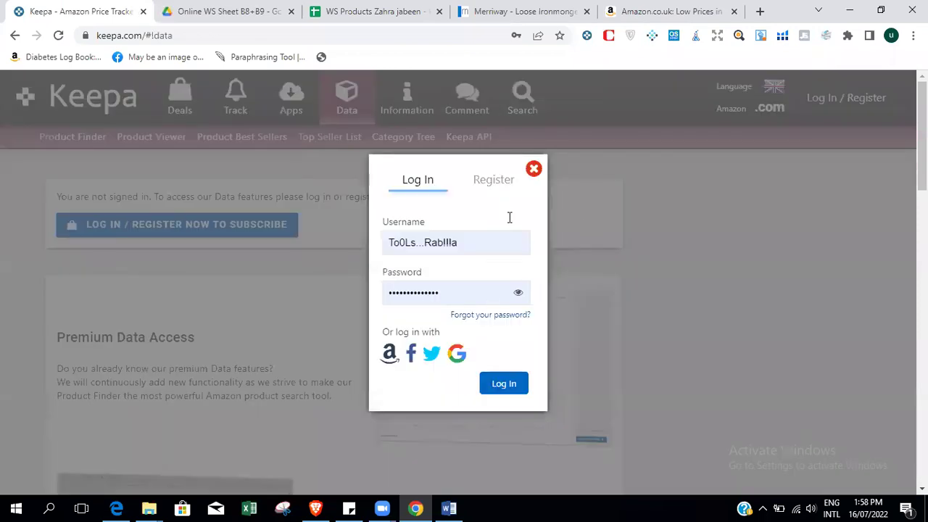
{"action": "left_click", "coordinate": [534, 170]}
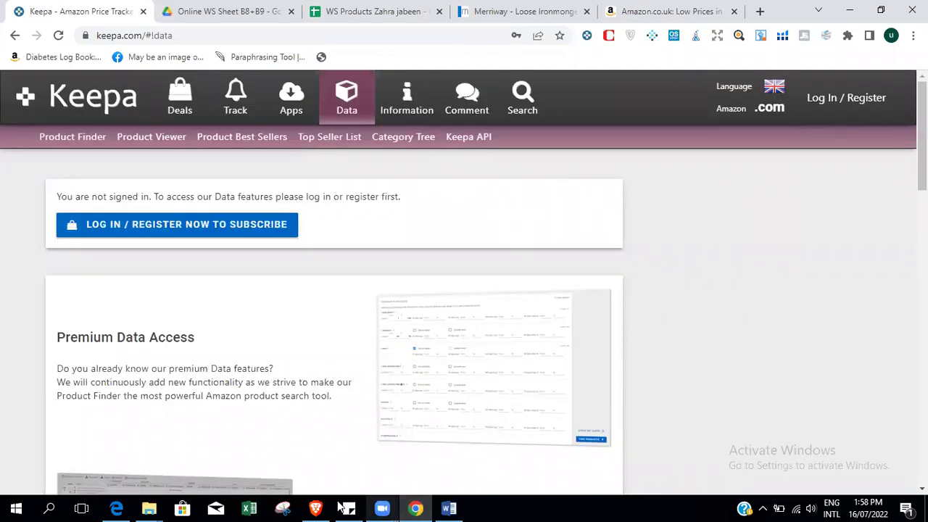
Switch to the Brave browser with the signed-in Keepa Product Finder and set the Amazon locale to .uk.
{"action": "left_click", "coordinate": [315, 508]}
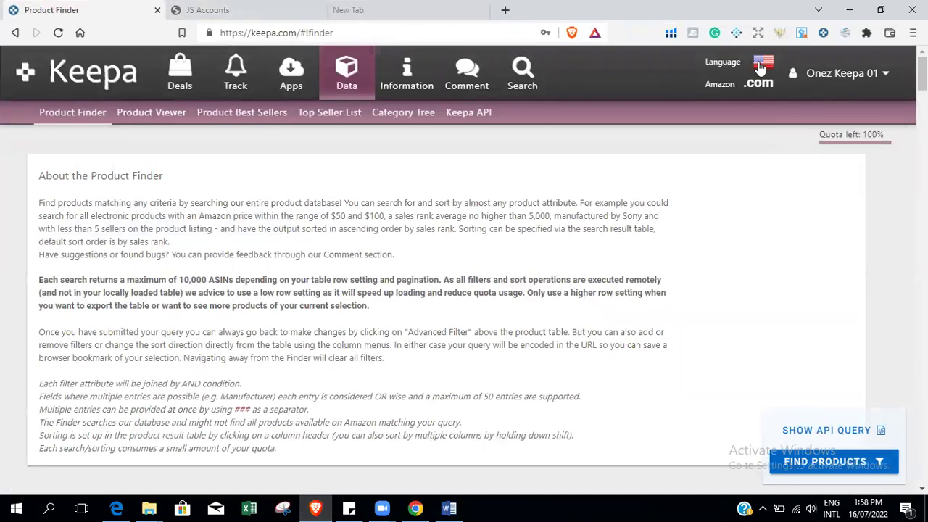
{"action": "mouse_move", "coordinate": [759, 86]}
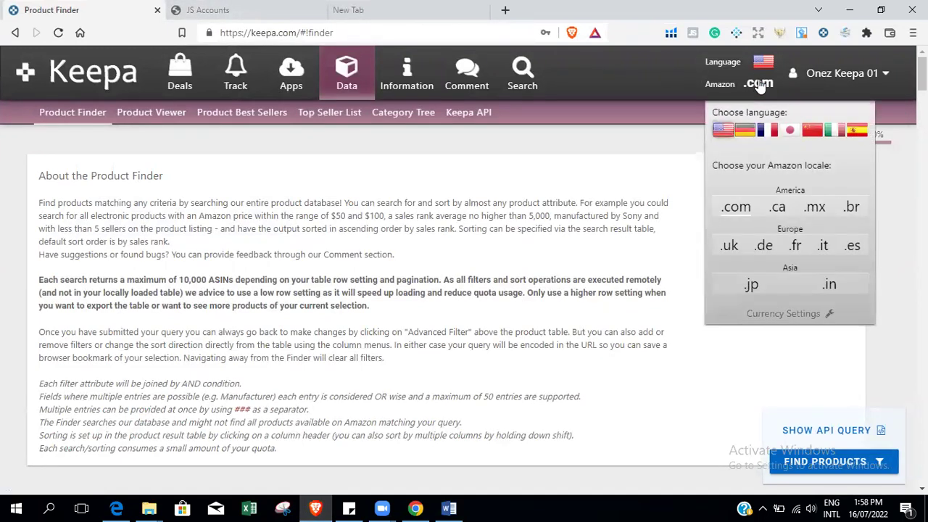
{"action": "left_click", "coordinate": [733, 247]}
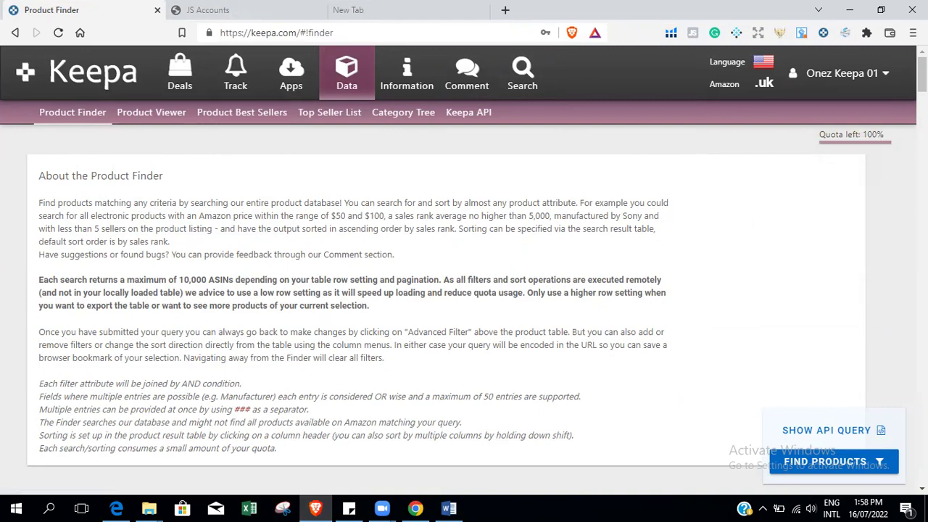
Add merriway as the brand filter in the Product Finder's text fields.
{"action": "scroll", "coordinate": [464, 305], "scroll_direction": "down", "scroll_amount": 10}
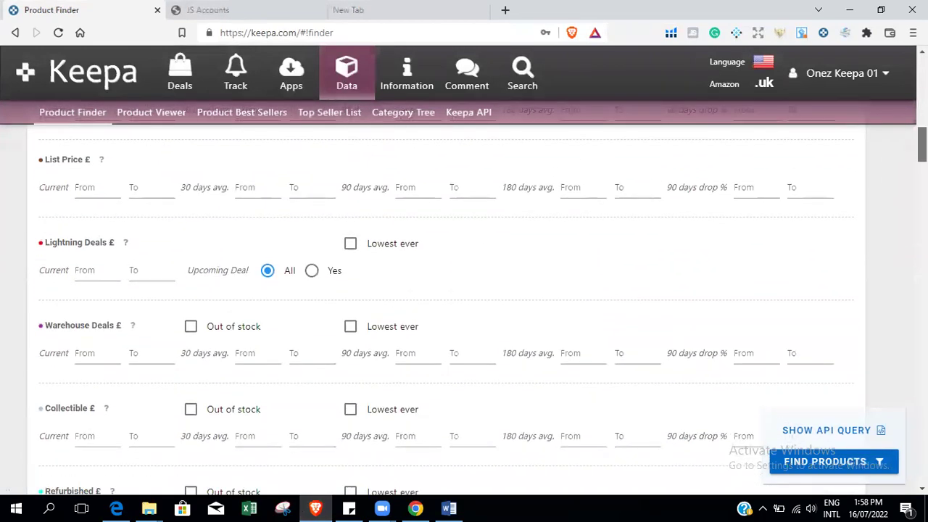
{"action": "scroll", "coordinate": [464, 305], "scroll_direction": "up", "scroll_amount": 6}
{"action": "scroll", "coordinate": [464, 305], "scroll_direction": "down", "scroll_amount": 5}
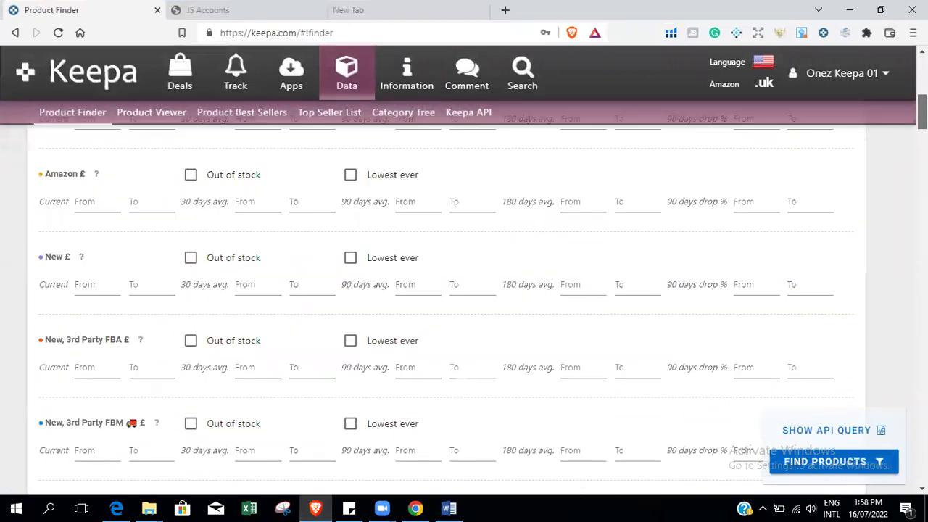
{"action": "scroll", "coordinate": [464, 305], "scroll_direction": "down", "scroll_amount": 15}
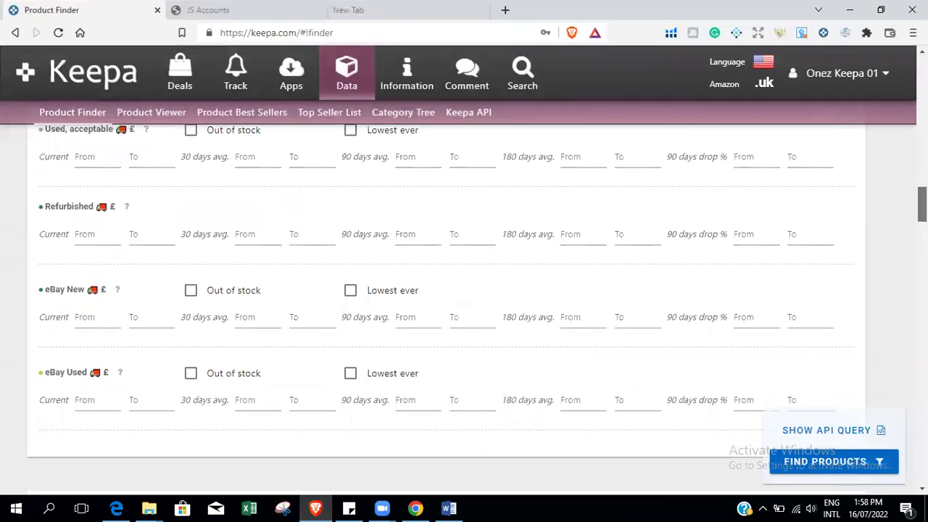
{"action": "scroll", "coordinate": [366, 260], "scroll_direction": "down", "scroll_amount": 1}
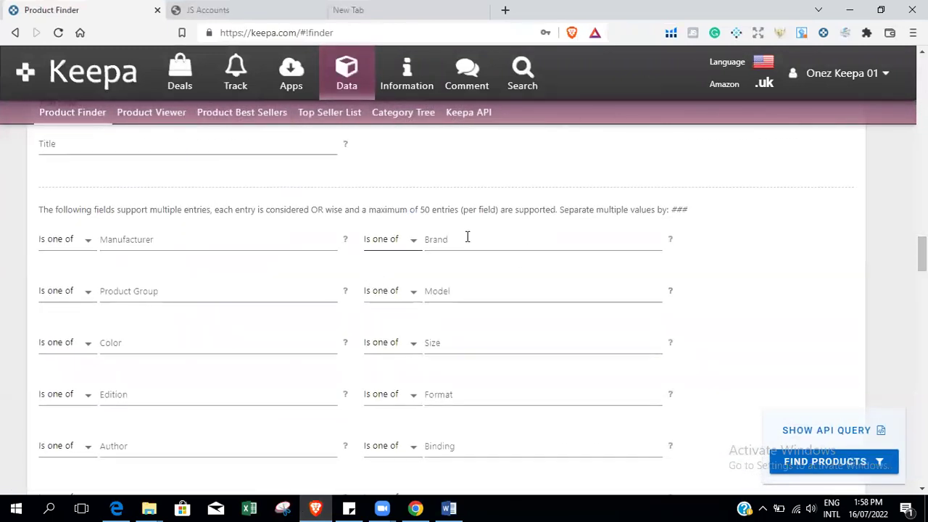
{"action": "left_click", "coordinate": [493, 245]}
{"action": "type", "text": "mer"}
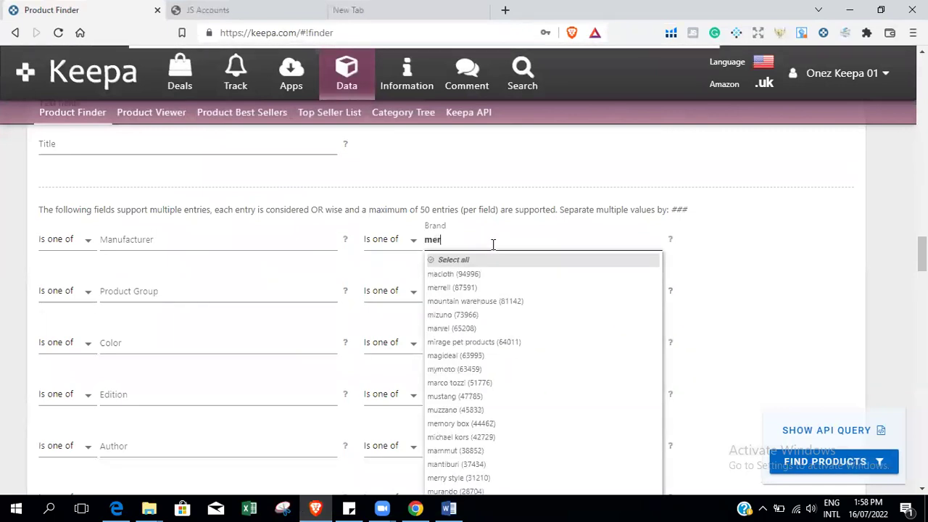
{"action": "type", "text": "riway"}
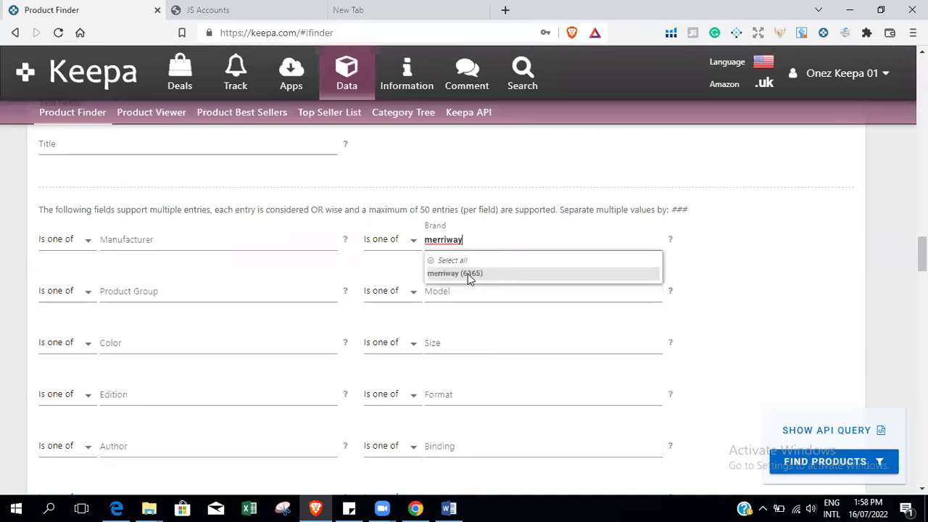
{"action": "left_click", "coordinate": [469, 274]}
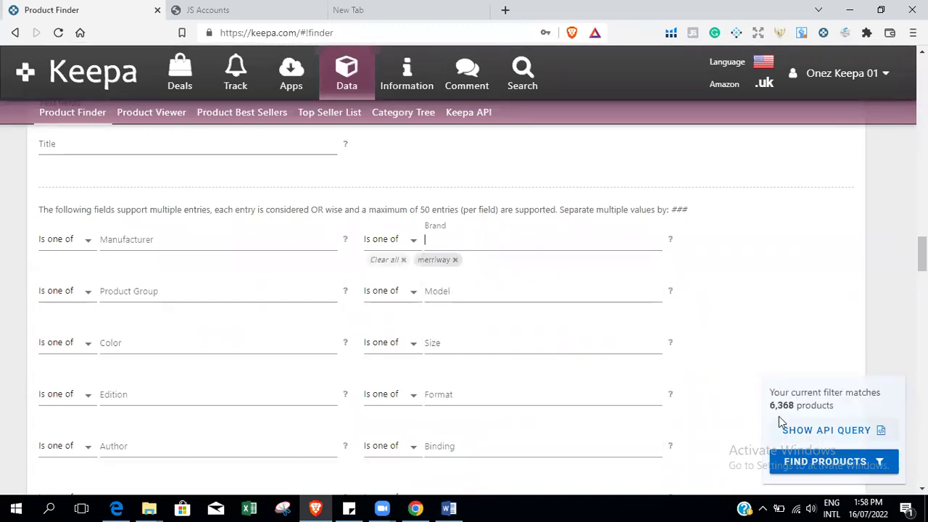
{"action": "left_click_drag", "start_coordinate": [771, 406], "coordinate": [802, 407]}
Set the Sales Rank 90-day average range from 1 to 50000.
{"action": "scroll", "coordinate": [803, 407], "scroll_direction": "up", "scroll_amount": 2}
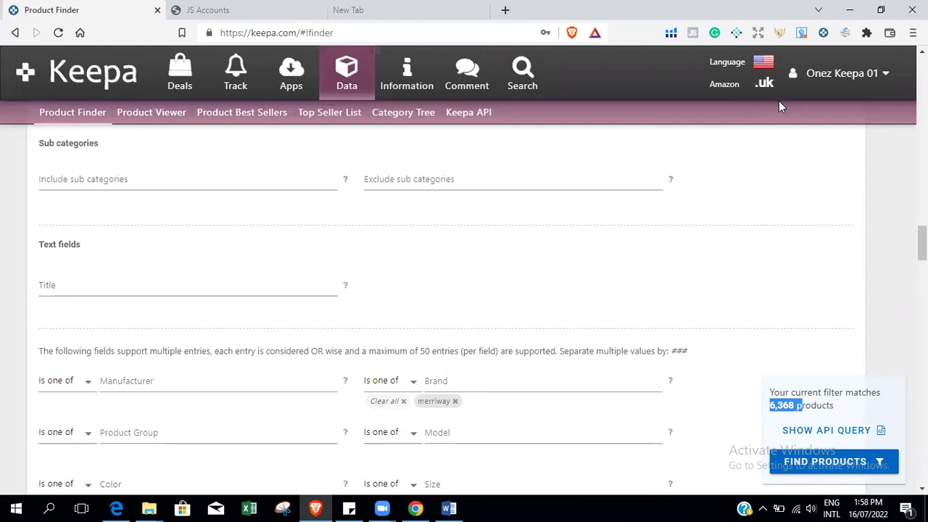
{"action": "left_click_drag", "start_coordinate": [922, 243], "coordinate": [922, 331]}
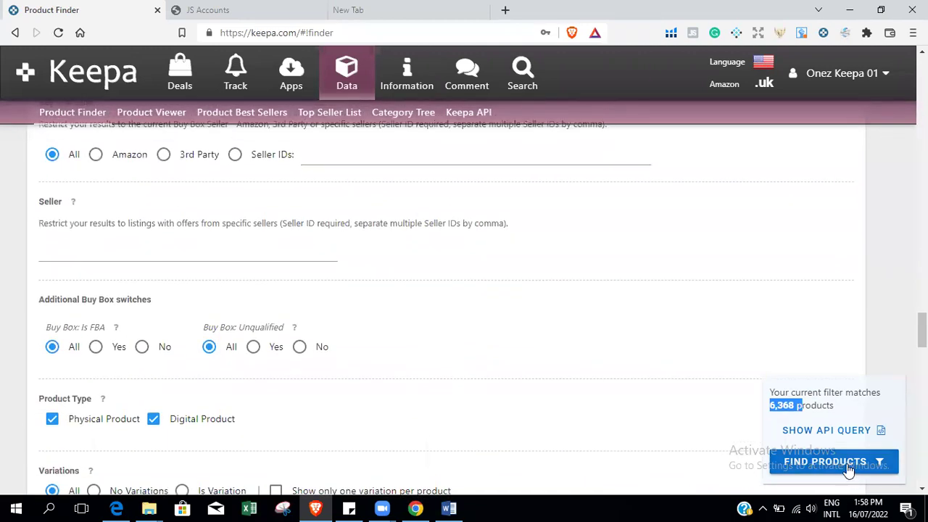
{"action": "left_click_drag", "start_coordinate": [922, 331], "coordinate": [922, 105]}
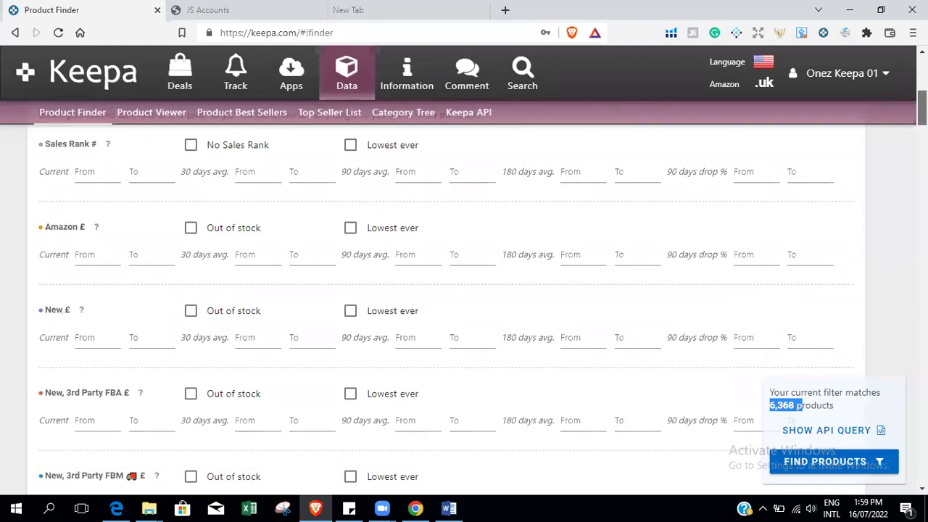
{"action": "left_click", "coordinate": [400, 173]}
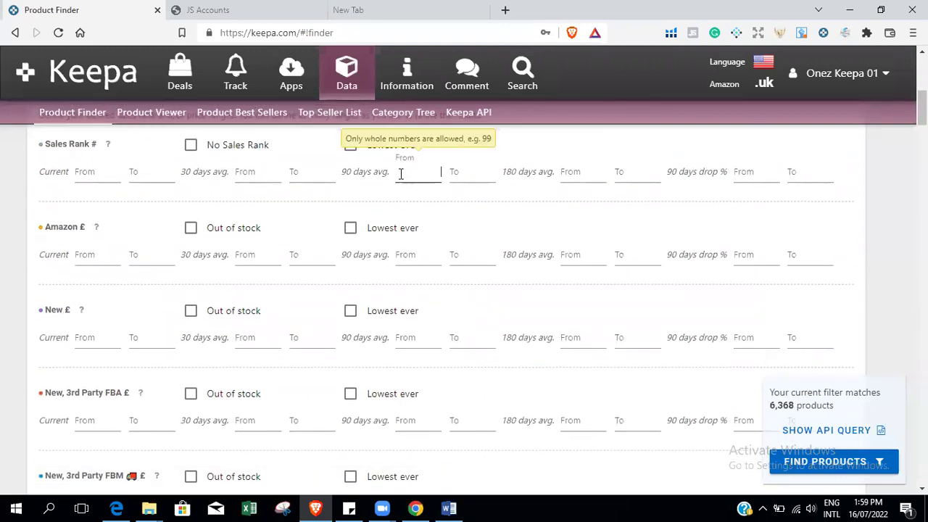
{"action": "key", "text": "Tab"}
{"action": "type", "text": "5000"}
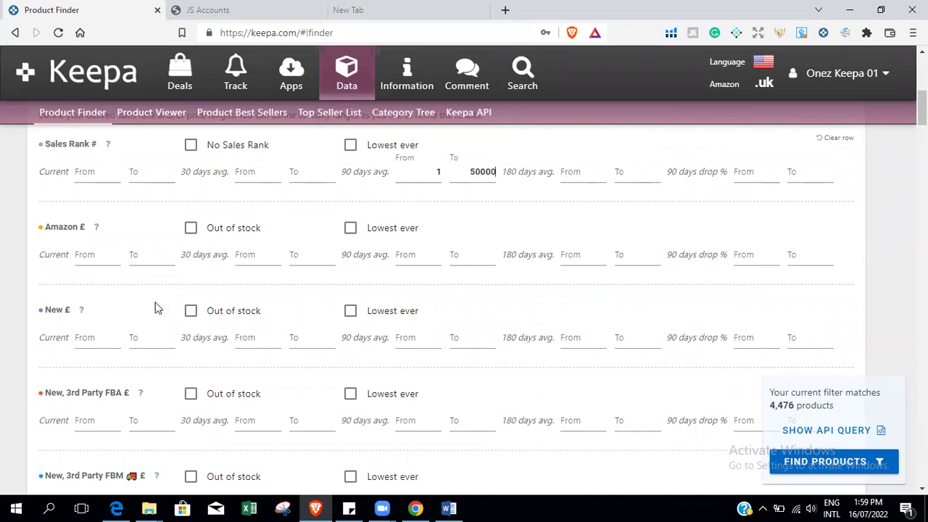
Restrict the Amazon price filter to products that are out of stock at Amazon, leaving Lowest ever off.
{"action": "left_click", "coordinate": [190, 230]}
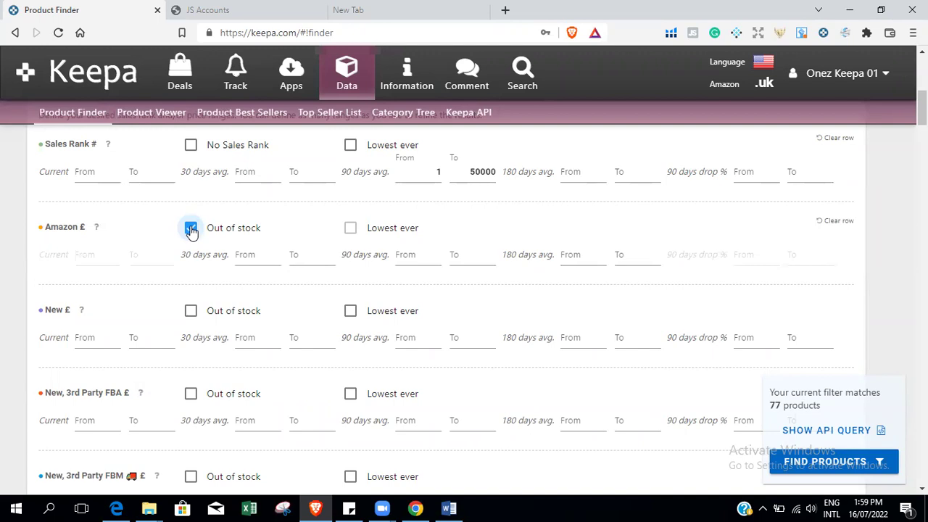
{"action": "left_click", "coordinate": [189, 229]}
{"action": "left_click", "coordinate": [349, 229]}
{"action": "left_click", "coordinate": [353, 231]}
{"action": "left_click", "coordinate": [191, 230]}
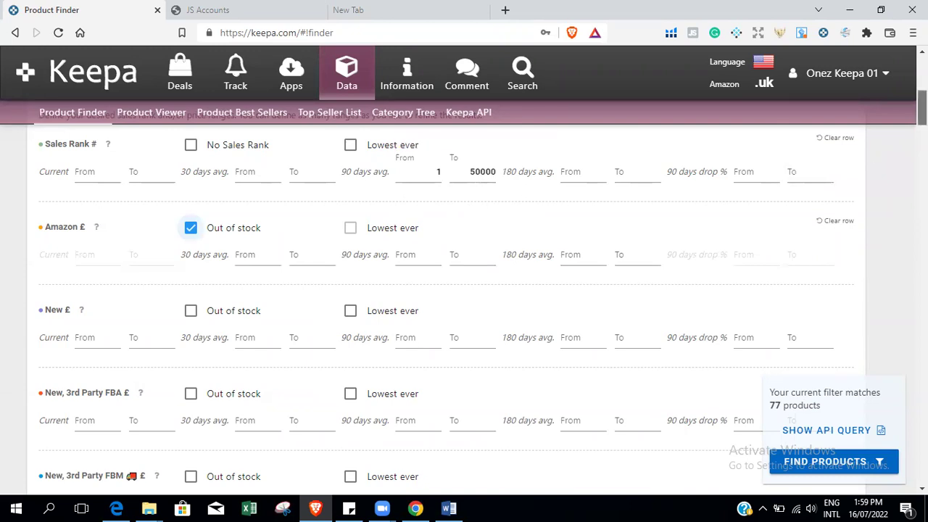
{"action": "scroll", "coordinate": [922, 124], "scroll_direction": "down", "scroll_amount": 5}
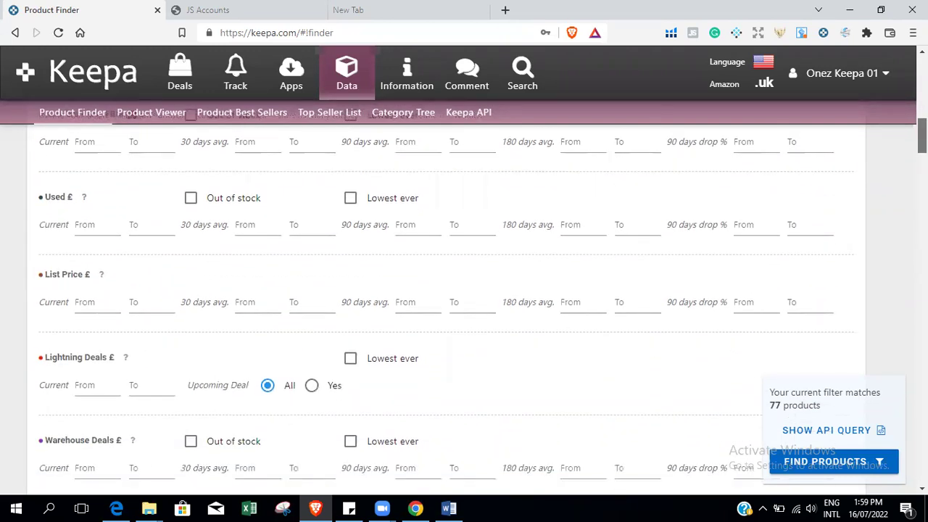
{"action": "scroll", "coordinate": [464, 304], "scroll_direction": "up", "scroll_amount": 1}
{"action": "scroll", "coordinate": [464, 305], "scroll_direction": "down", "scroll_amount": 8}
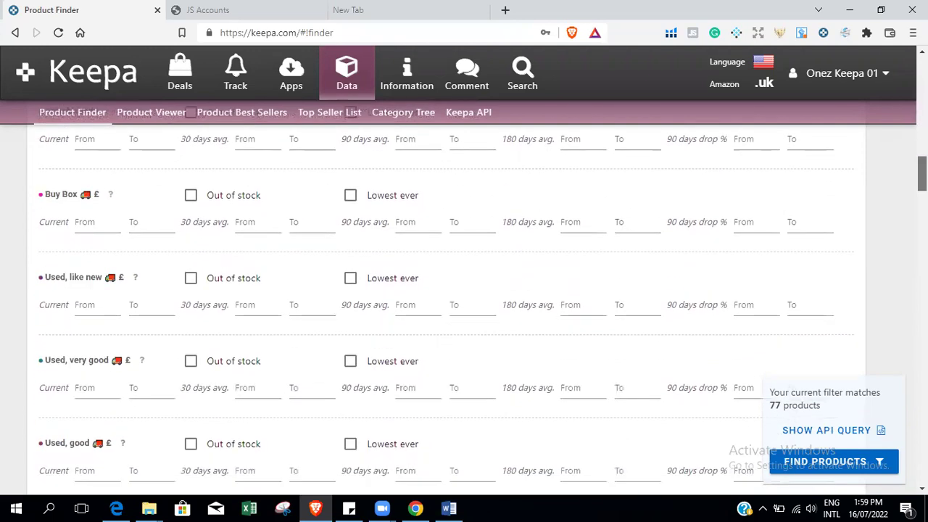
{"action": "left_click", "coordinate": [92, 298]}
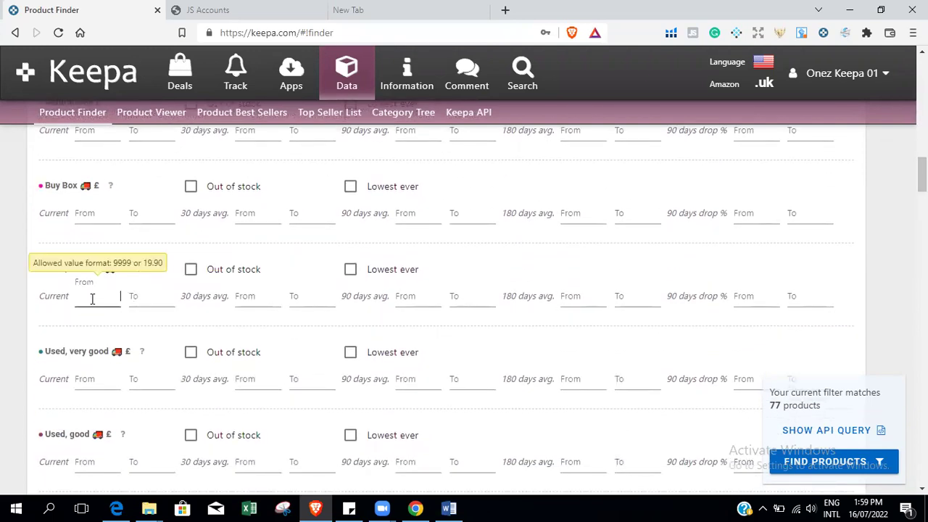
{"action": "left_click", "coordinate": [134, 299]}
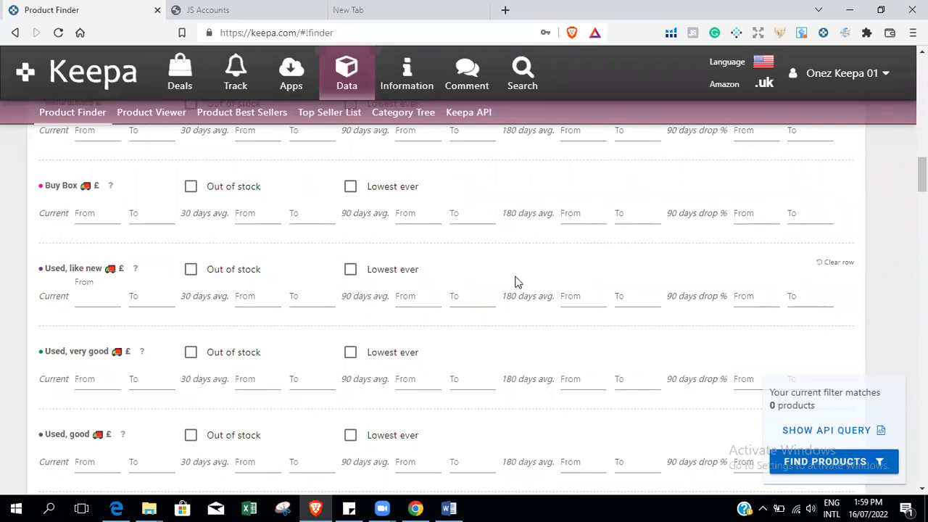
{"action": "left_click", "coordinate": [633, 265]}
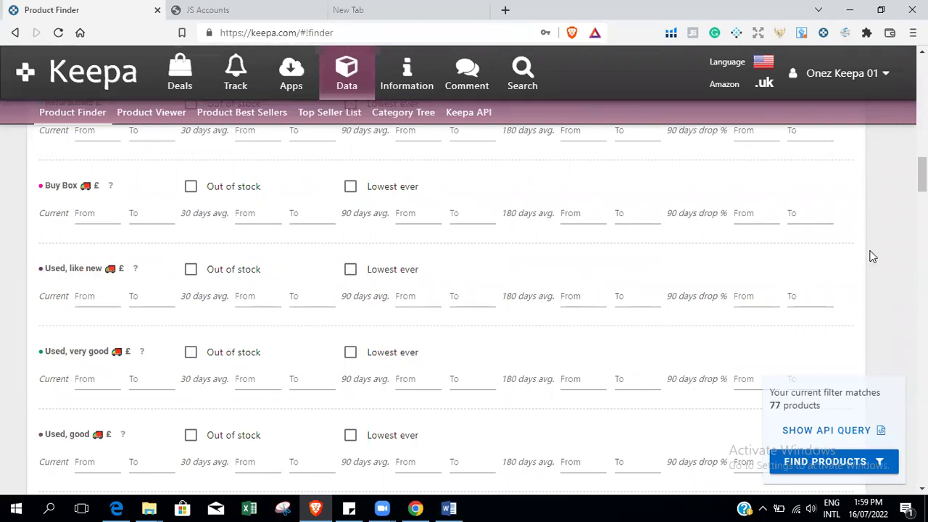
Set the current New Offer Count range from 5 to 25.
{"action": "scroll", "coordinate": [464, 290], "scroll_direction": "down", "scroll_amount": 6}
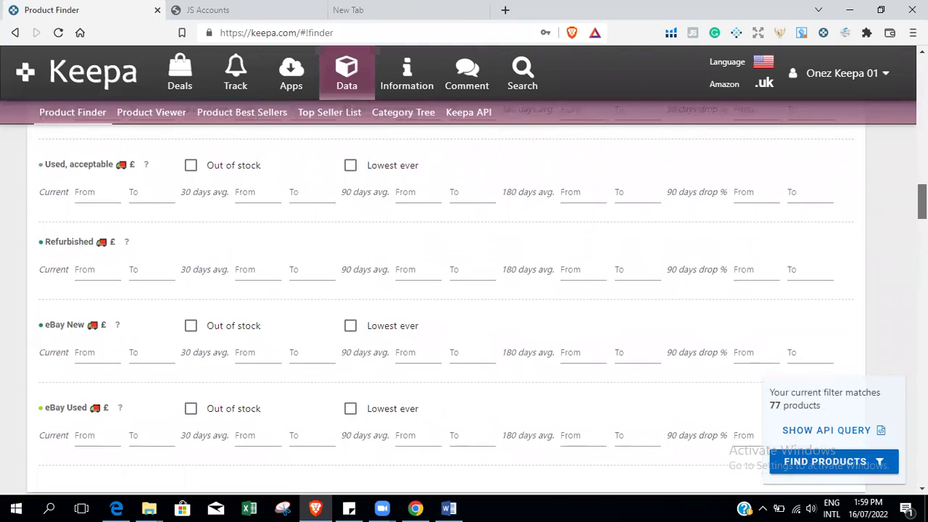
{"action": "scroll", "coordinate": [464, 290], "scroll_direction": "down", "scroll_amount": 4}
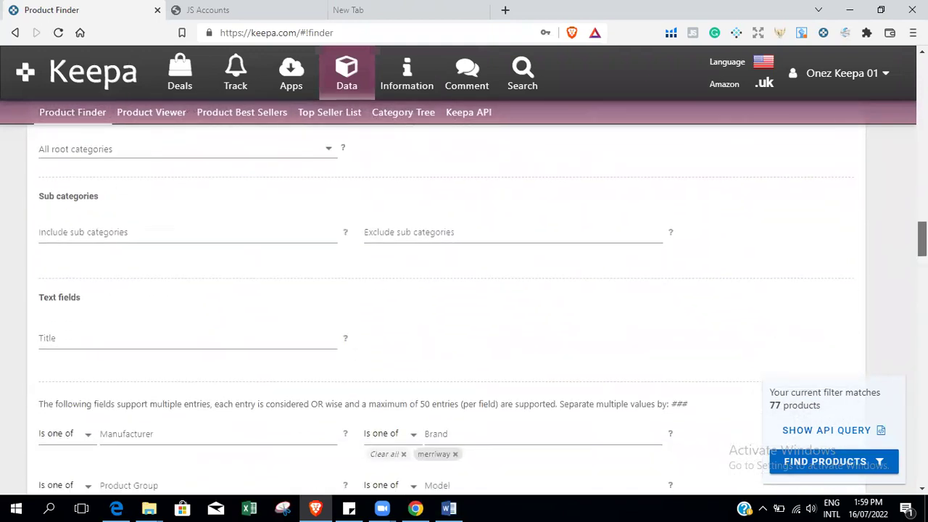
{"action": "scroll", "coordinate": [464, 290], "scroll_direction": "down", "scroll_amount": 5}
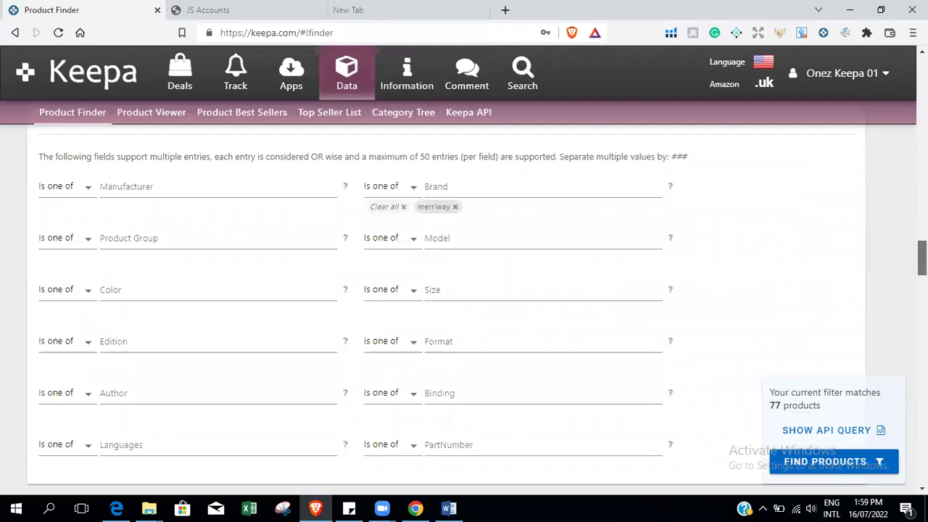
{"action": "scroll", "coordinate": [464, 305], "scroll_direction": "down", "scroll_amount": 3}
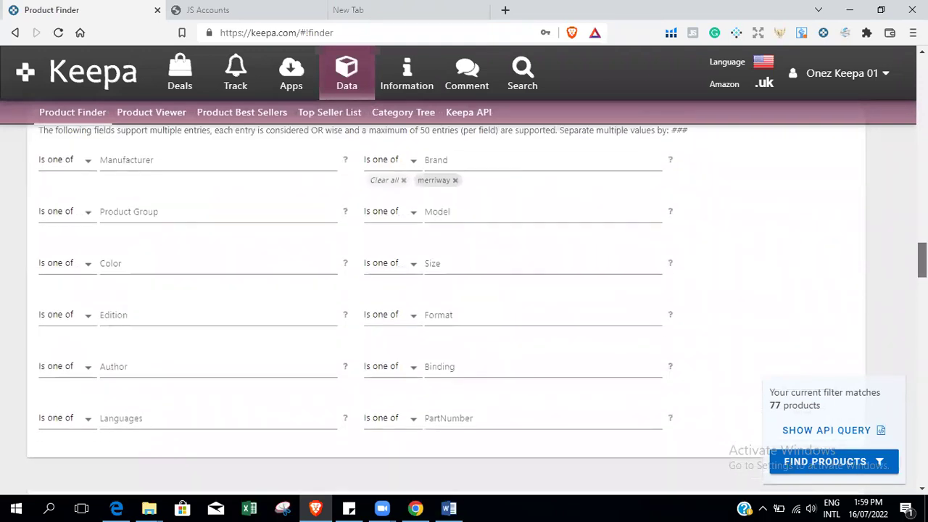
{"action": "scroll", "coordinate": [465, 304], "scroll_direction": "down", "scroll_amount": 2}
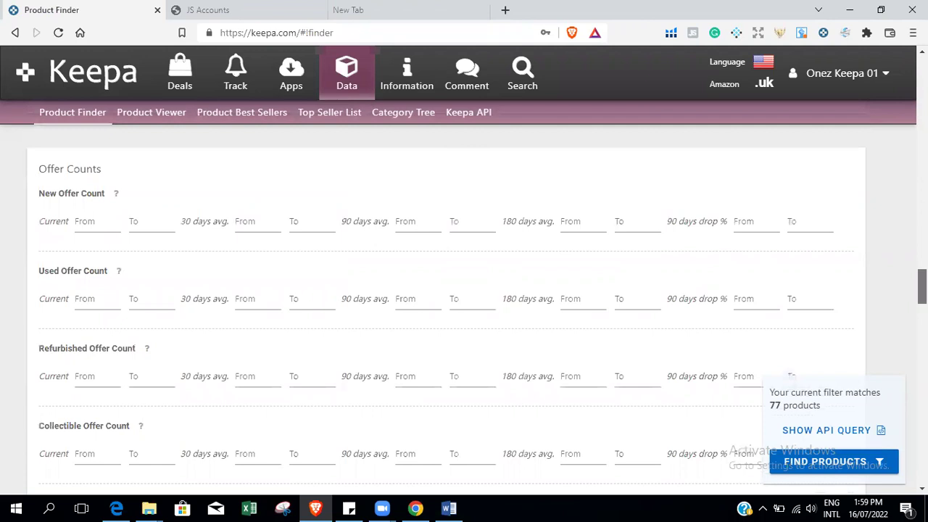
{"action": "left_click", "coordinate": [83, 224]}
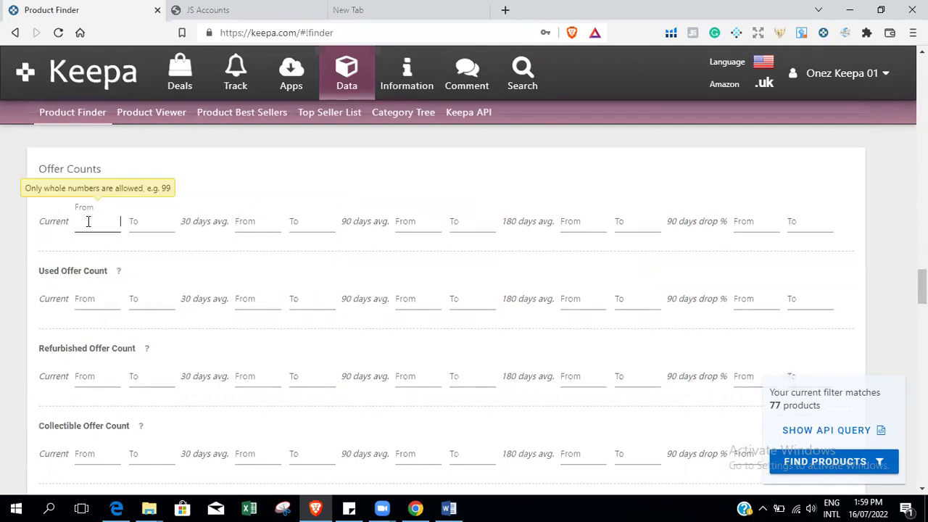
{"action": "key", "text": "Tab"}
{"action": "type", "text": "25"}
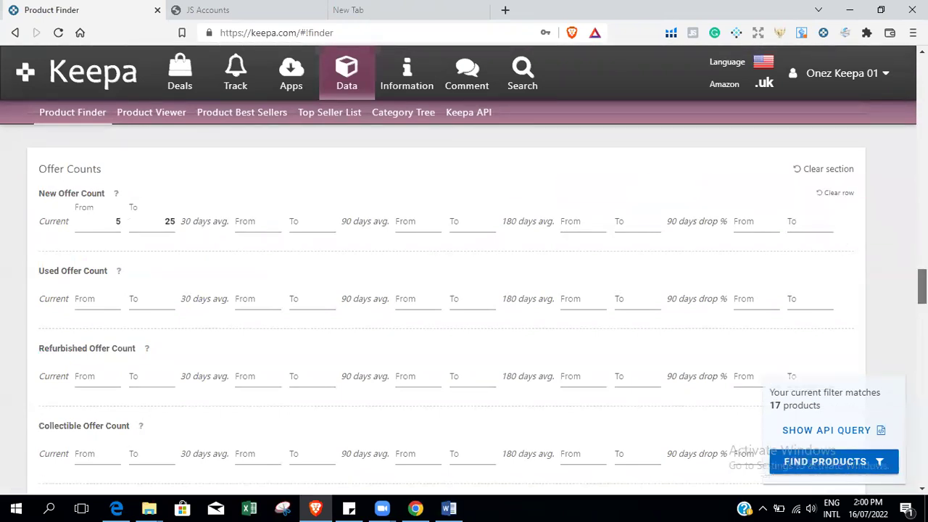
Restrict the Buy Box Seller filter to 3rd Party sellers.
{"action": "scroll", "coordinate": [923, 286], "scroll_direction": "down", "scroll_amount": 1}
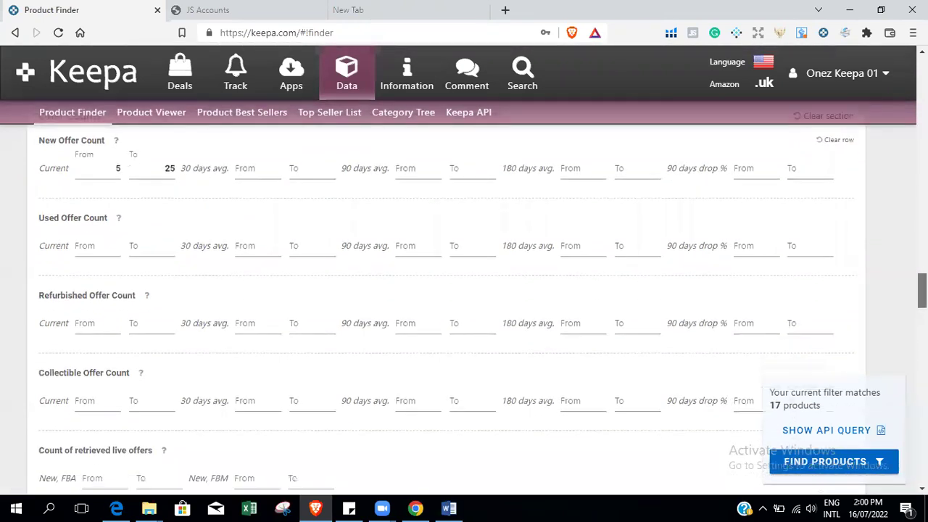
{"action": "scroll", "coordinate": [922, 290], "scroll_direction": "down", "scroll_amount": 5}
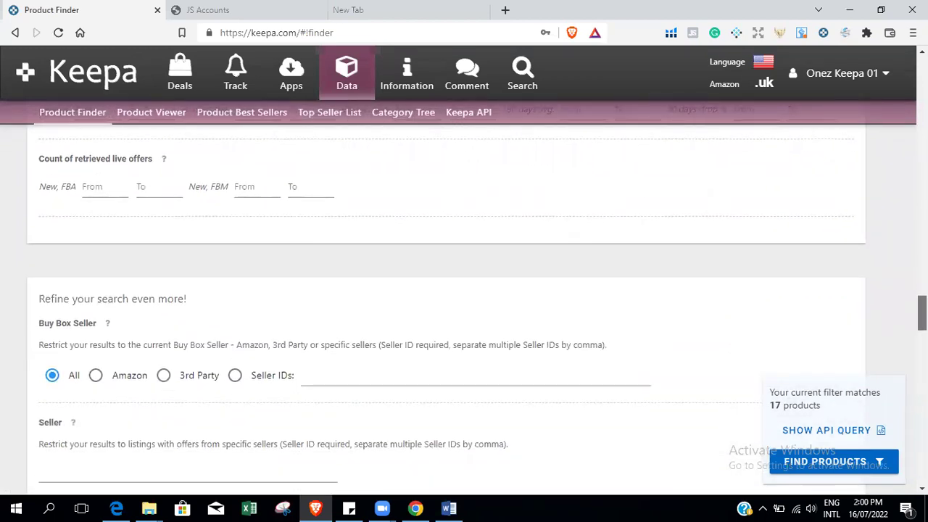
{"action": "left_click", "coordinate": [163, 377]}
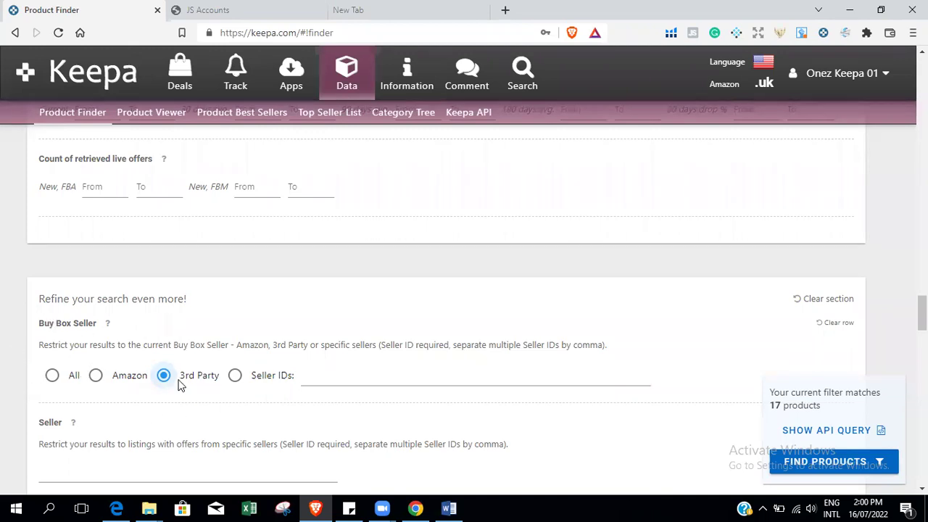
Set the minimum rating to 4 and the minimum current review count to 20.
{"action": "left_click_drag", "start_coordinate": [921, 314], "coordinate": [921, 399]}
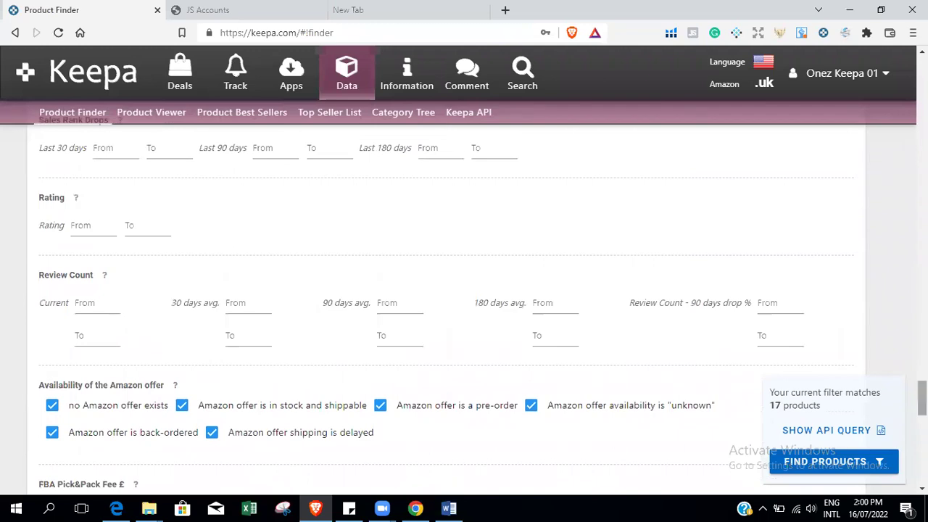
{"action": "left_click", "coordinate": [82, 227]}
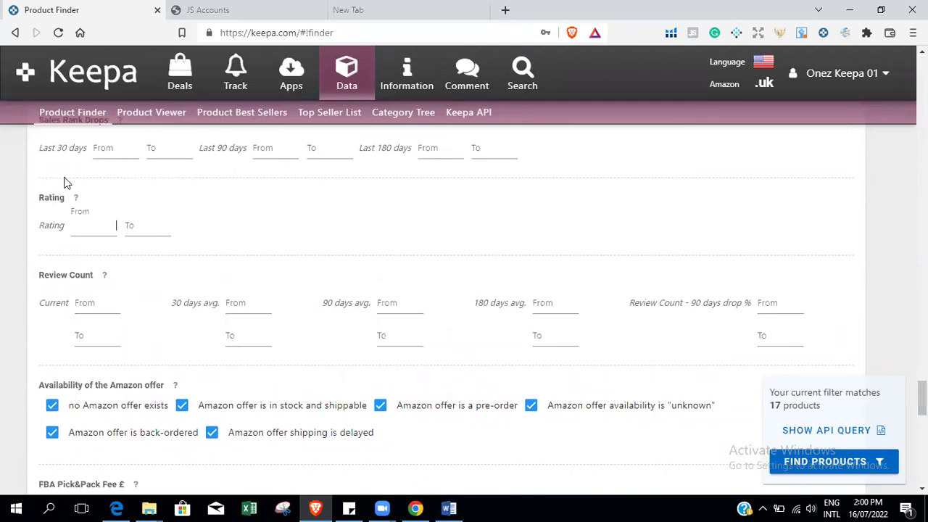
{"action": "mouse_move", "coordinate": [76, 197]}
{"action": "left_click", "coordinate": [102, 303]}
{"action": "left_click", "coordinate": [88, 303]}
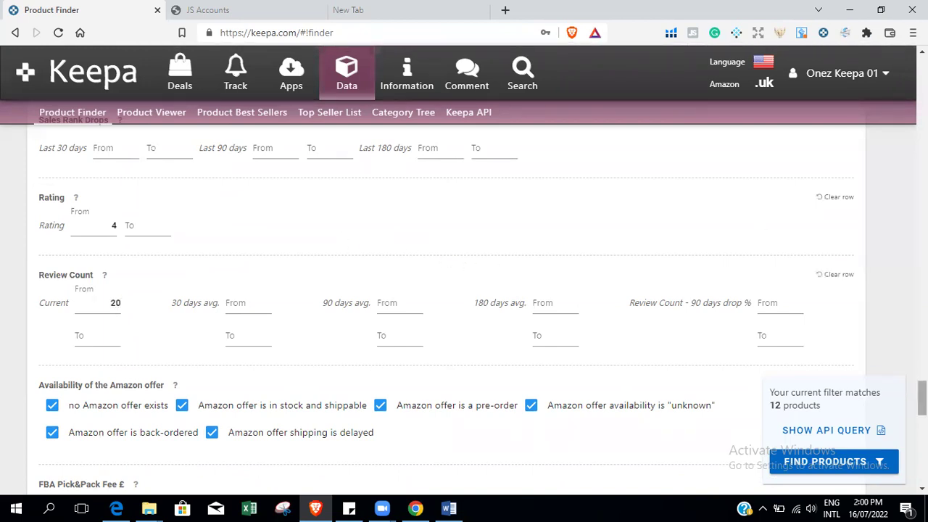
Limit the item weight to a maximum of 2500 g.
{"action": "scroll", "coordinate": [464, 290], "scroll_direction": "down", "scroll_amount": 5}
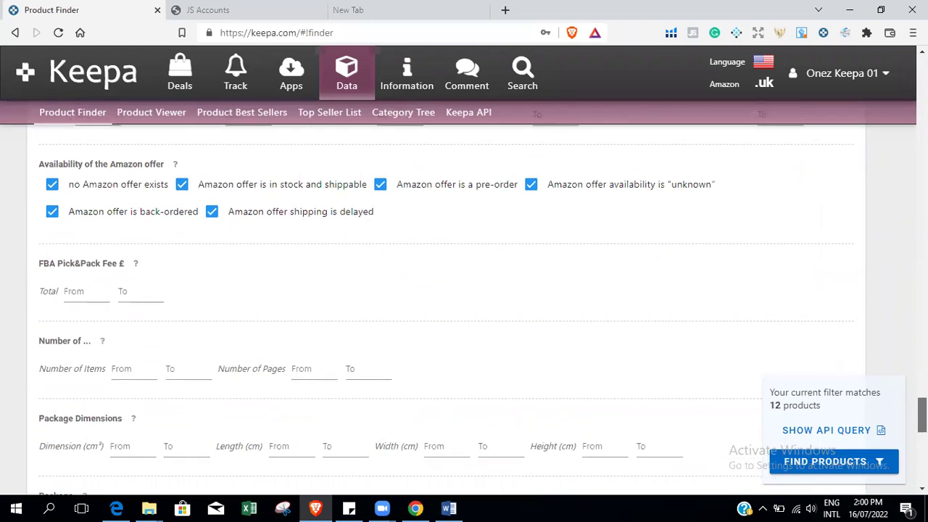
{"action": "scroll", "coordinate": [464, 290], "scroll_direction": "down", "scroll_amount": 4}
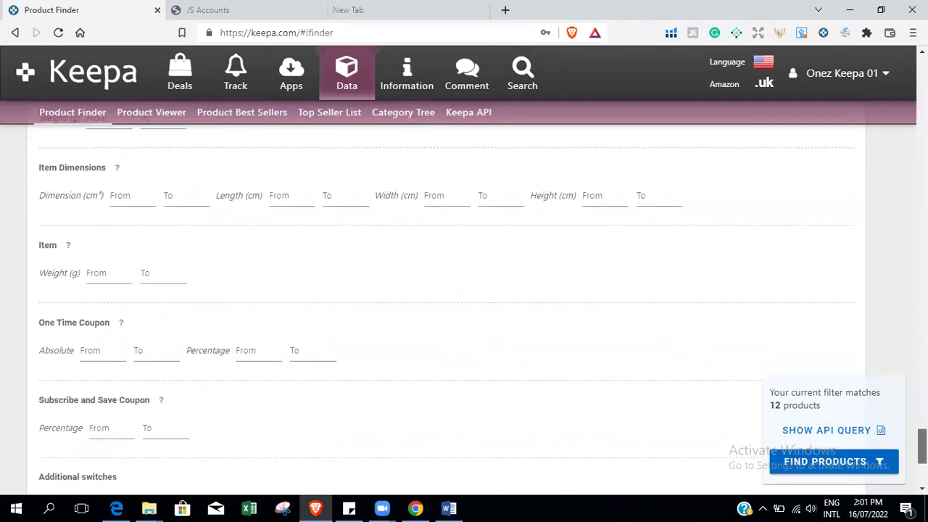
{"action": "left_click", "coordinate": [161, 261]}
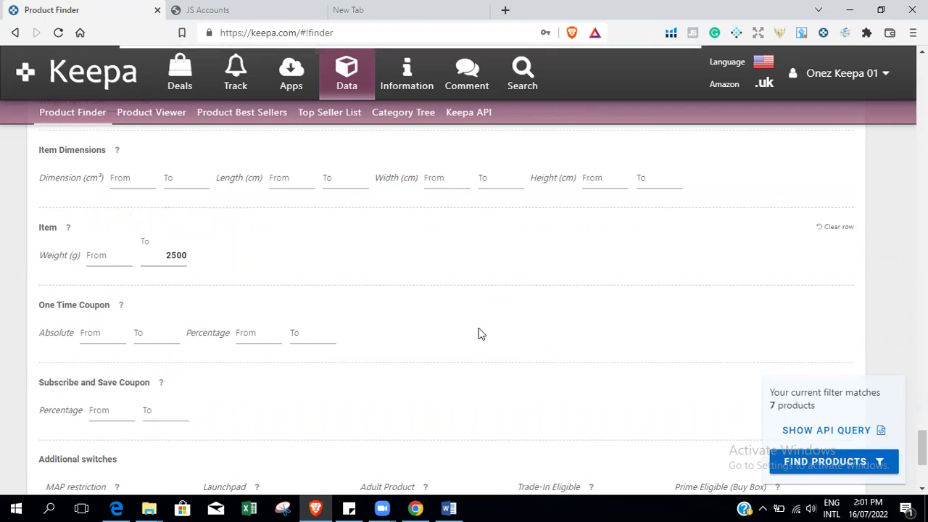
Run the product search and open the Amazon listing for the Merriway BH00093 picture hanger hooks.
{"action": "scroll", "coordinate": [482, 290], "scroll_direction": "down", "scroll_amount": 3}
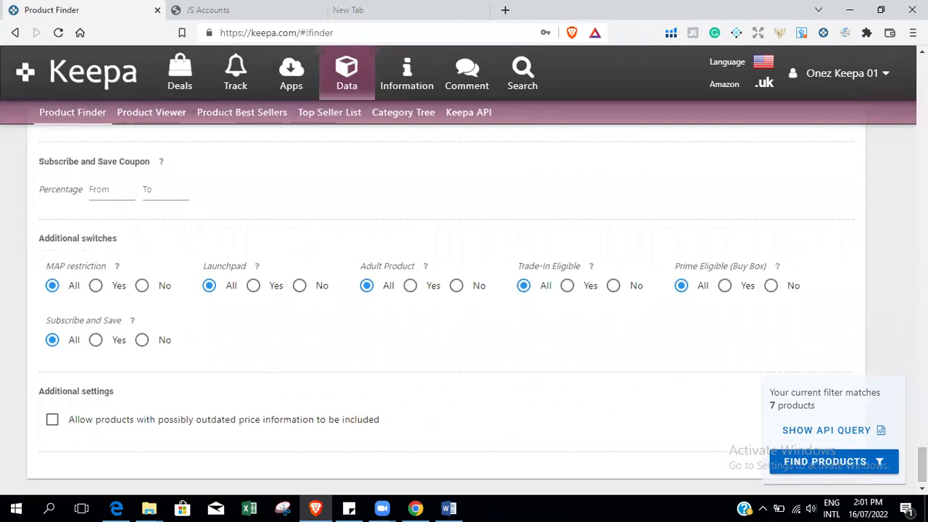
{"action": "left_click", "coordinate": [871, 464]}
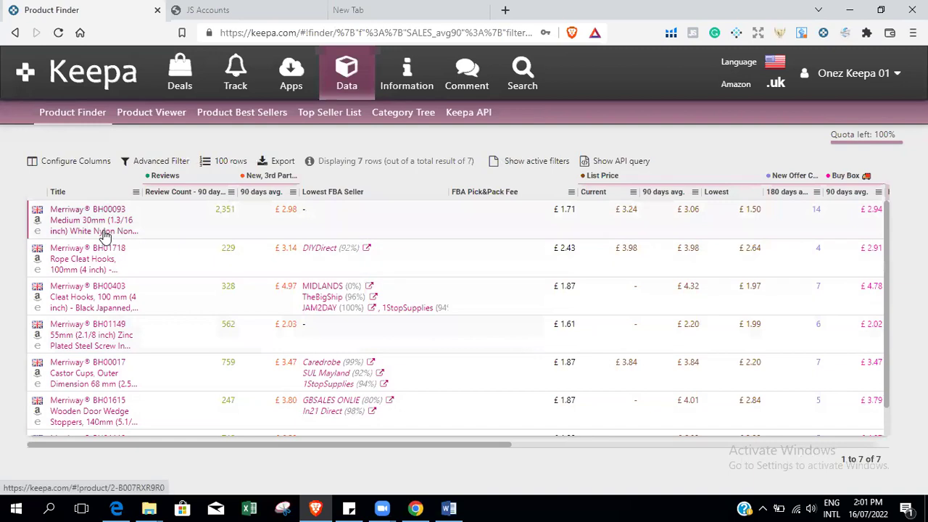
{"action": "left_click", "coordinate": [37, 221]}
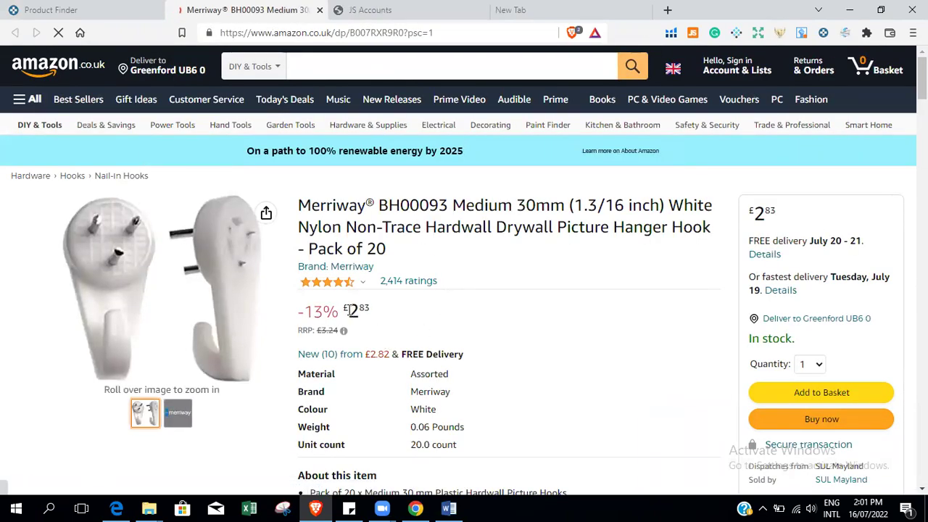
Examine the hook listing's selling price and product details on Amazon.
{"action": "left_click_drag", "start_coordinate": [351, 310], "coordinate": [382, 312]}
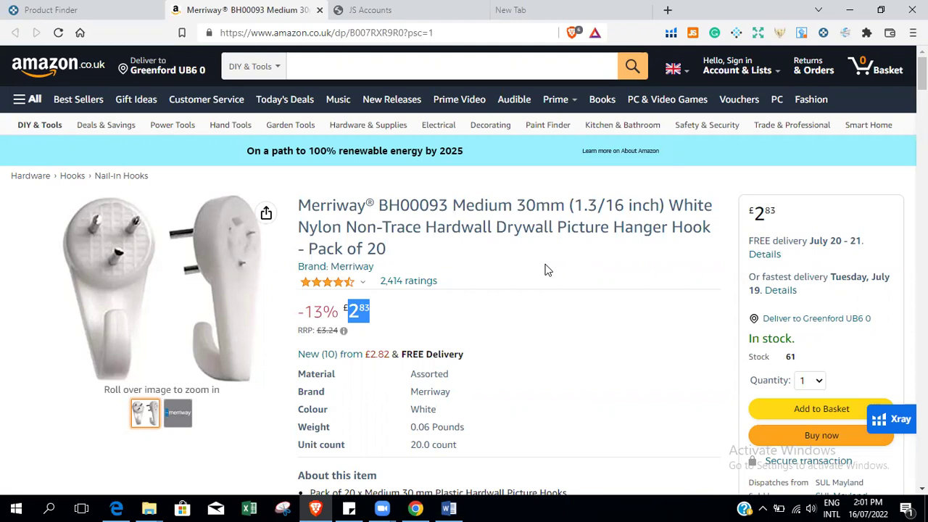
{"action": "left_click", "coordinate": [395, 343]}
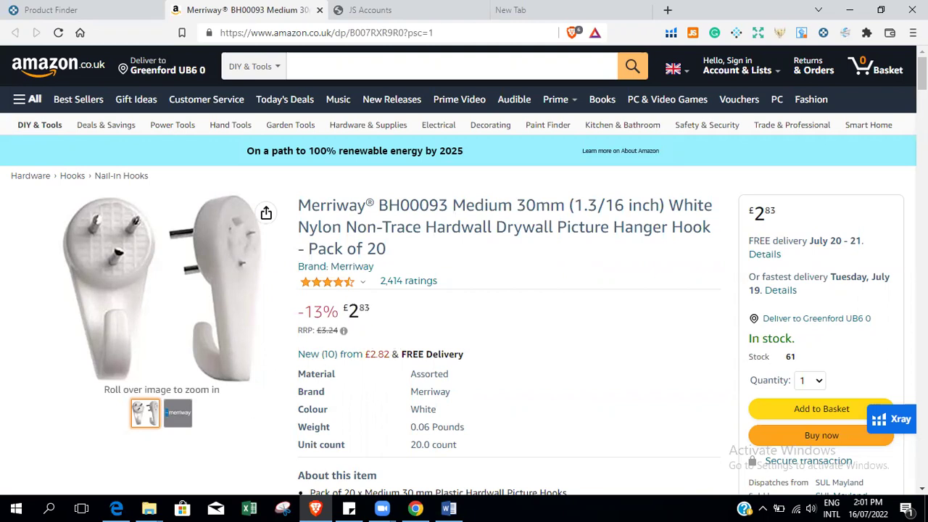
{"action": "scroll", "coordinate": [464, 271], "scroll_direction": "down", "scroll_amount": 5}
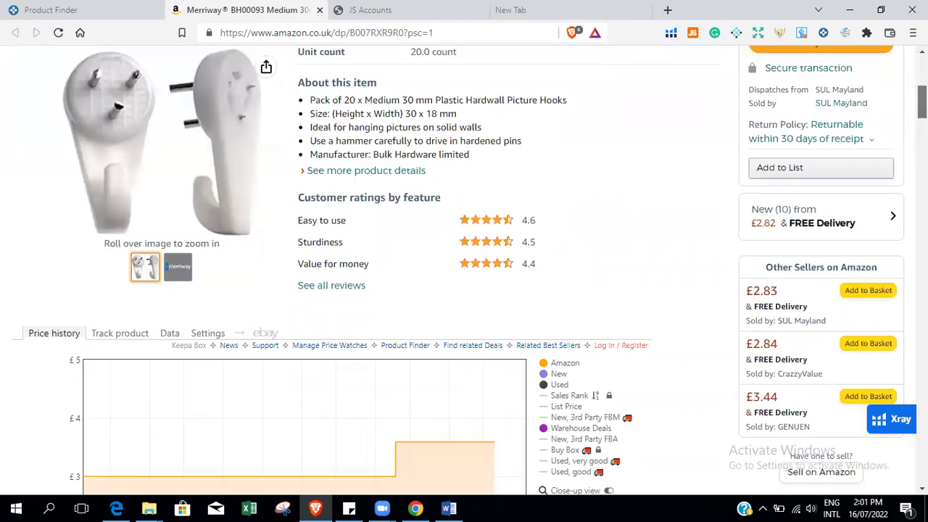
{"action": "scroll", "coordinate": [278, 222], "scroll_direction": "up", "scroll_amount": 5}
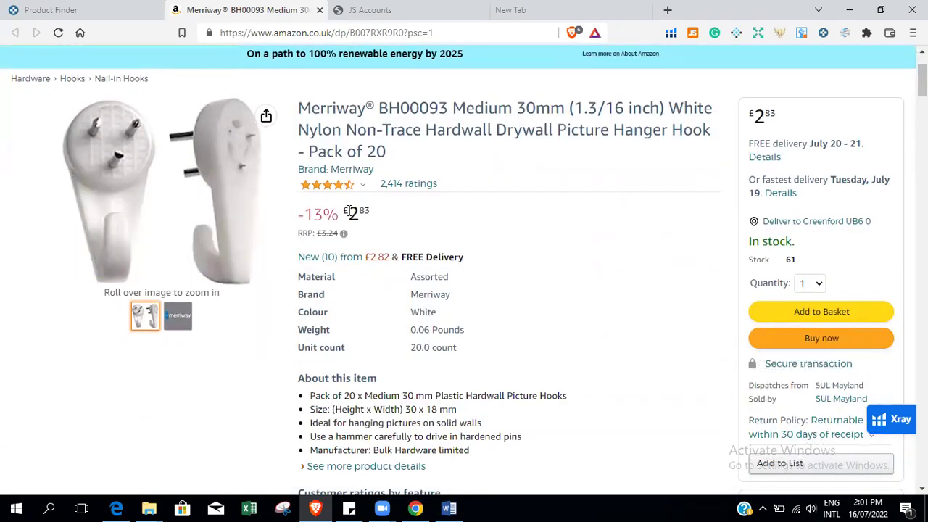
{"action": "left_click_drag", "start_coordinate": [350, 212], "coordinate": [369, 209]}
{"action": "left_click_drag", "start_coordinate": [921, 82], "coordinate": [921, 78]}
{"action": "scroll", "coordinate": [922, 80], "scroll_direction": "up", "scroll_amount": 1}
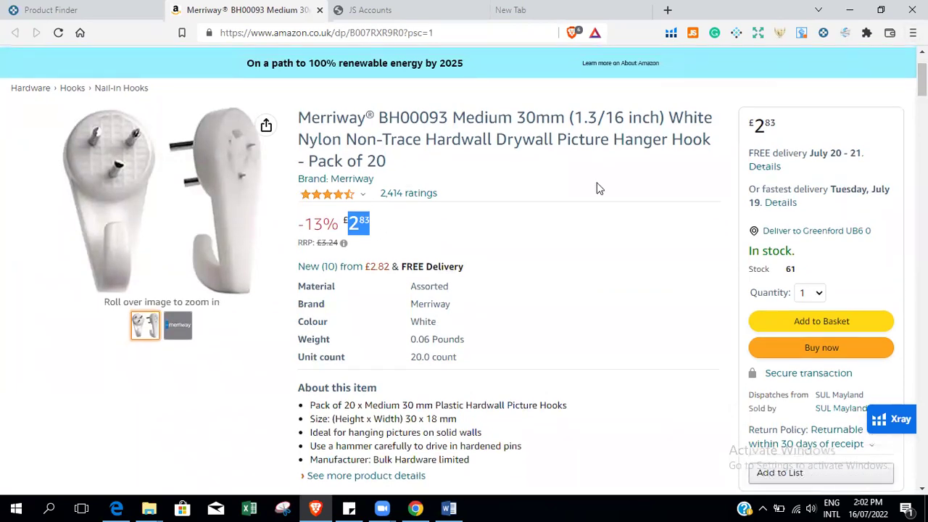
Check the star rating breakdown of the picture hanger hook listing.
{"action": "scroll", "coordinate": [921, 80], "scroll_direction": "down", "scroll_amount": 3}
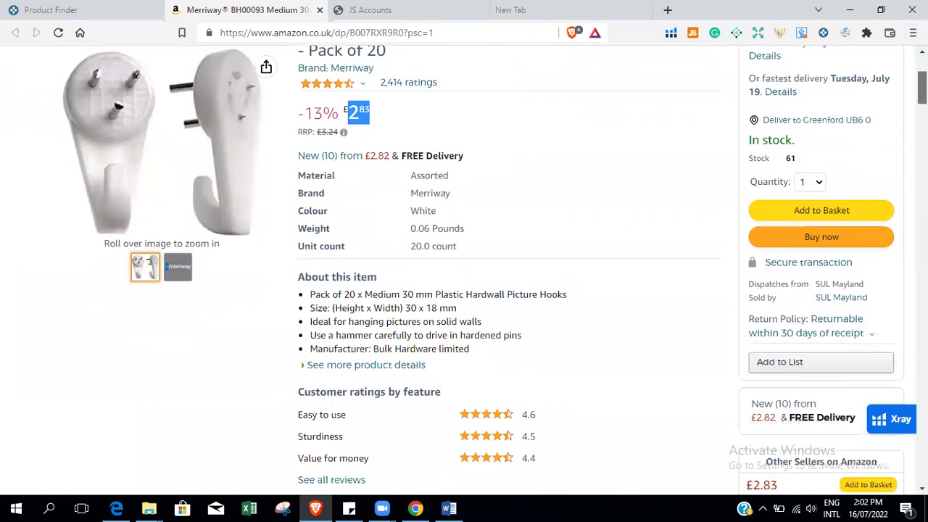
{"action": "scroll", "coordinate": [922, 80], "scroll_direction": "up", "scroll_amount": 2}
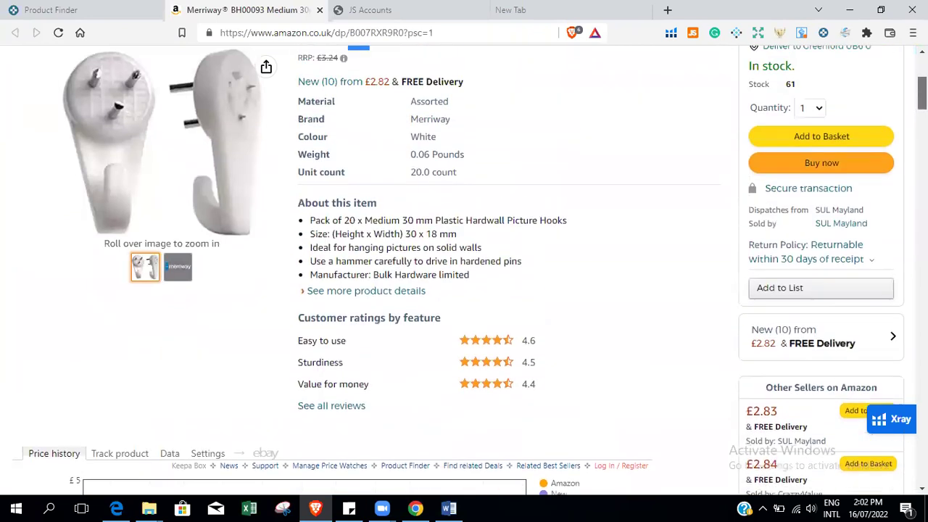
{"action": "mouse_move", "coordinate": [326, 103]}
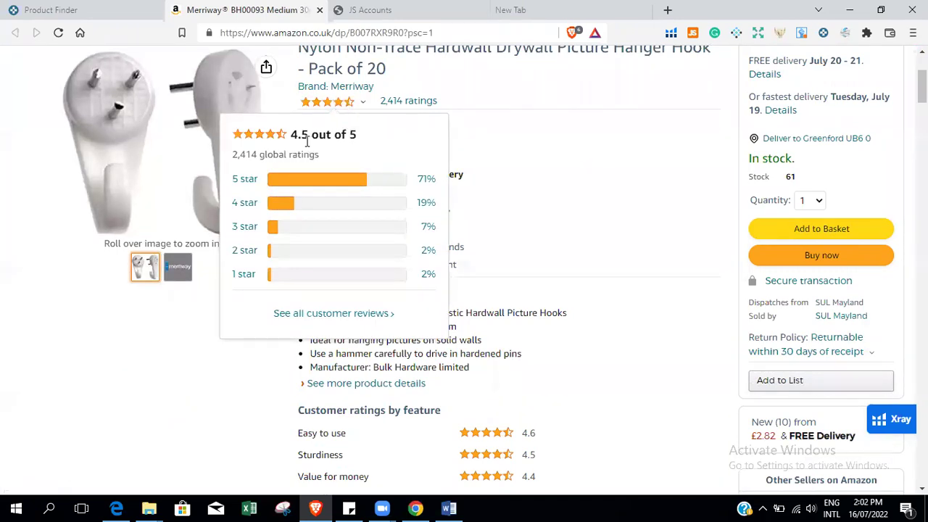
{"action": "left_click", "coordinate": [379, 104]}
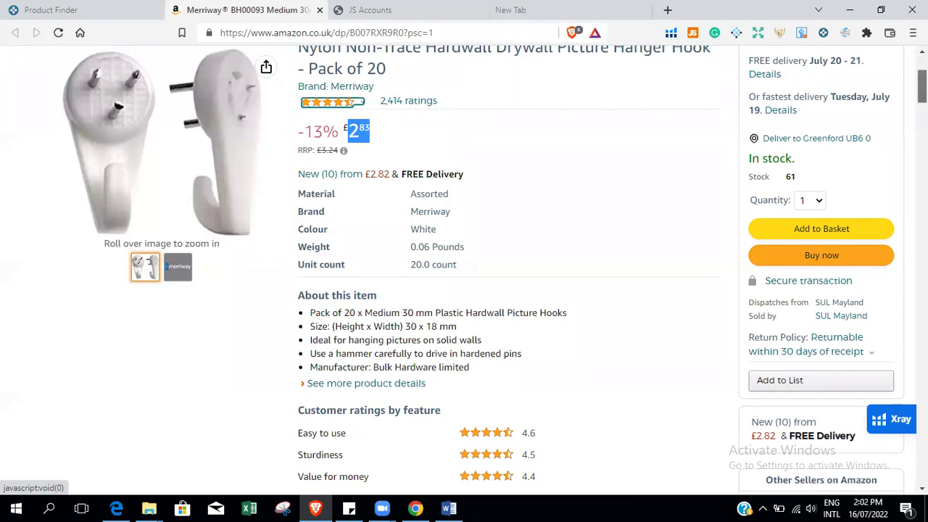
Open the list of new offers for the hook and expand the featured offer's dispatch and seller details.
{"action": "scroll", "coordinate": [586, 132], "scroll_direction": "down", "scroll_amount": 2}
{"action": "scroll", "coordinate": [469, 271], "scroll_direction": "down", "scroll_amount": 2}
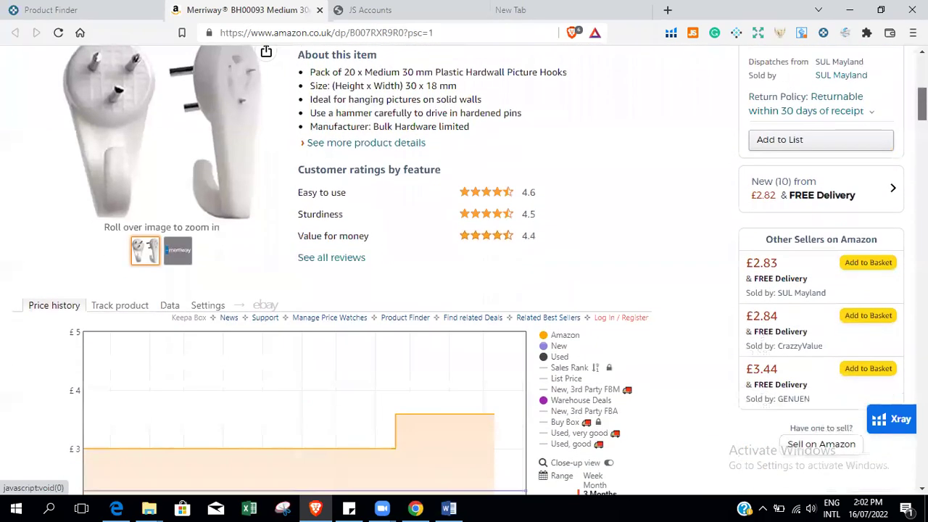
{"action": "left_click", "coordinate": [822, 187]}
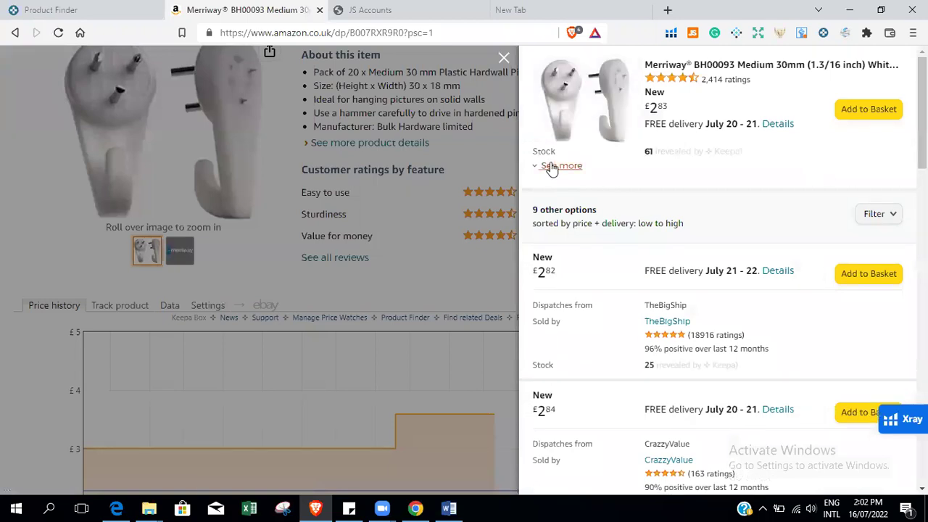
{"action": "left_click", "coordinate": [550, 166]}
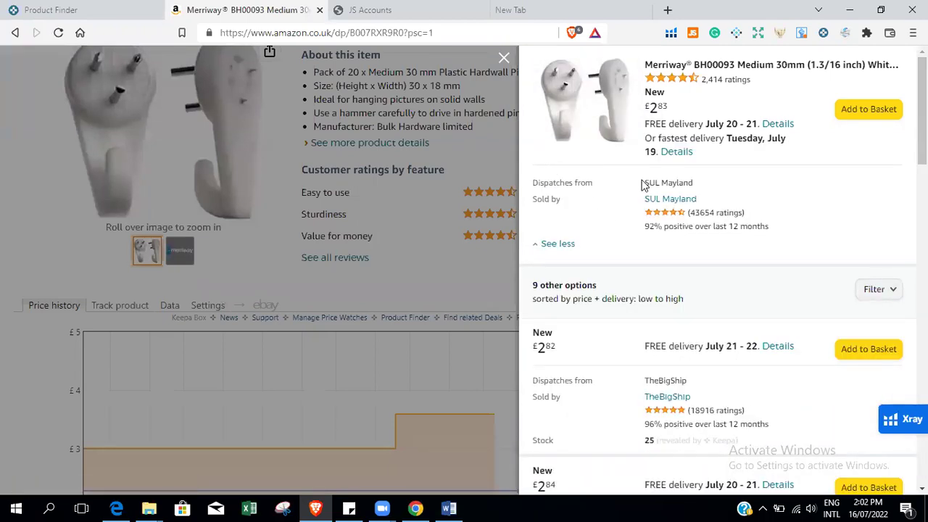
{"action": "left_click_drag", "start_coordinate": [641, 185], "coordinate": [708, 201]}
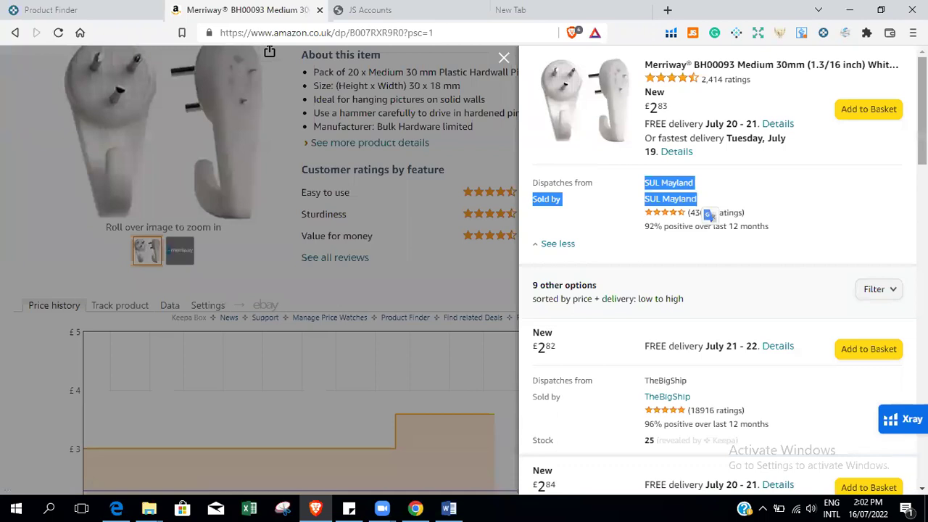
Compare the prices, sellers, fulfilment and stock across all new offers, and return to the product page.
{"action": "scroll", "coordinate": [630, 209], "scroll_direction": "down", "scroll_amount": 3}
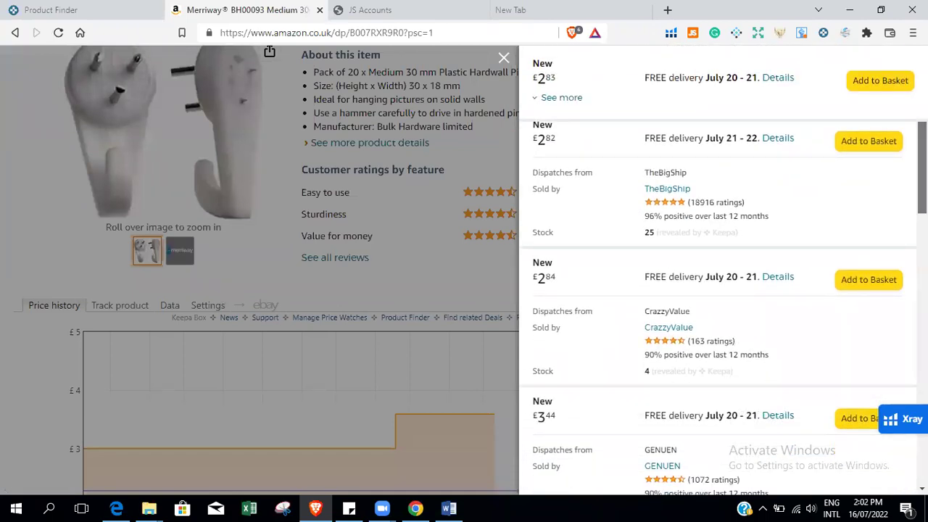
{"action": "scroll", "coordinate": [718, 308], "scroll_direction": "down", "scroll_amount": 5}
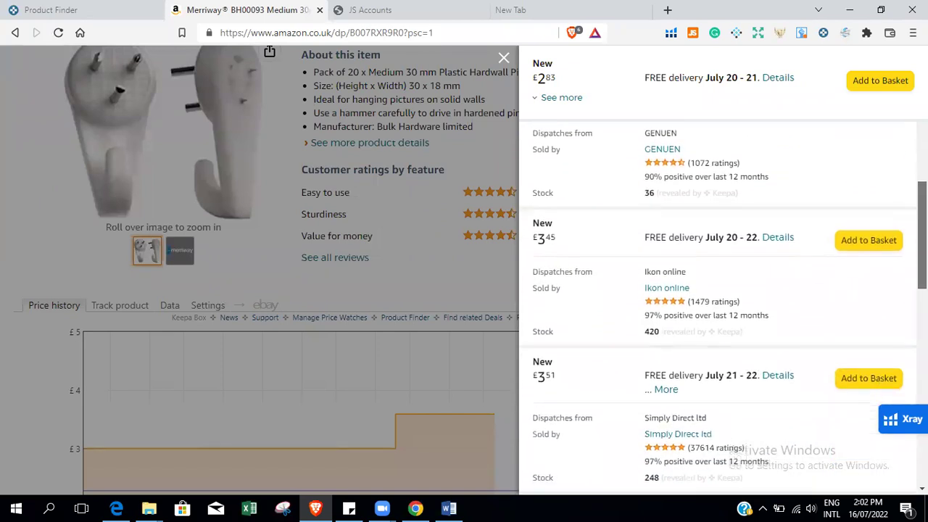
{"action": "scroll", "coordinate": [718, 308], "scroll_direction": "down", "scroll_amount": 6}
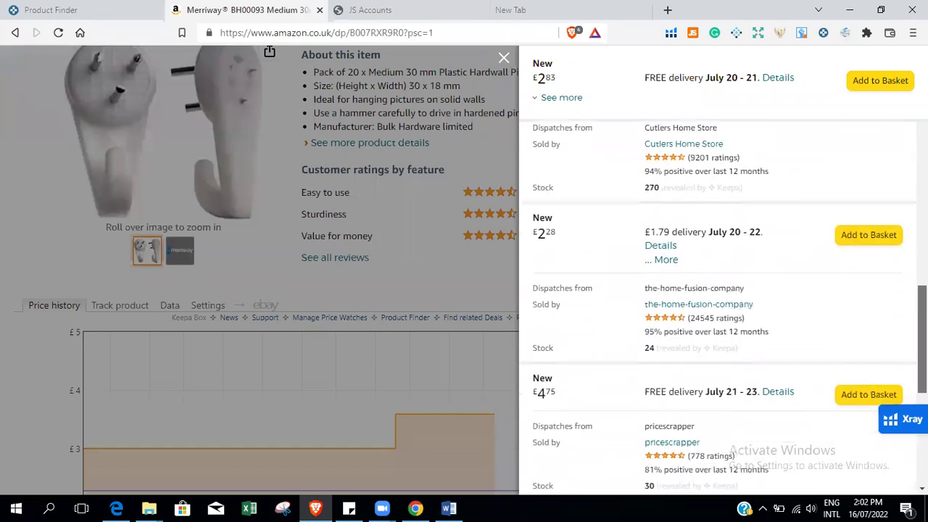
{"action": "scroll", "coordinate": [718, 308], "scroll_direction": "down", "scroll_amount": 4}
{"action": "scroll", "coordinate": [717, 308], "scroll_direction": "up", "scroll_amount": 20}
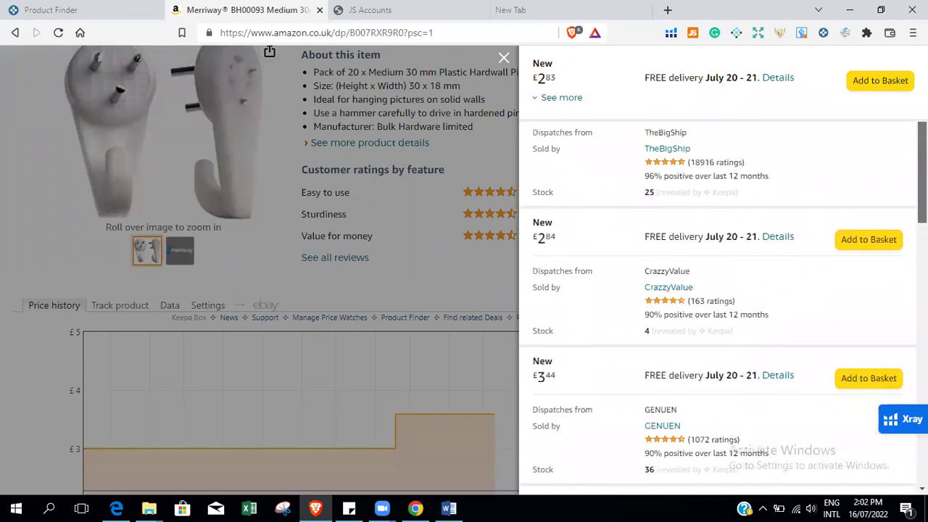
{"action": "scroll", "coordinate": [718, 308], "scroll_direction": "up", "scroll_amount": 4}
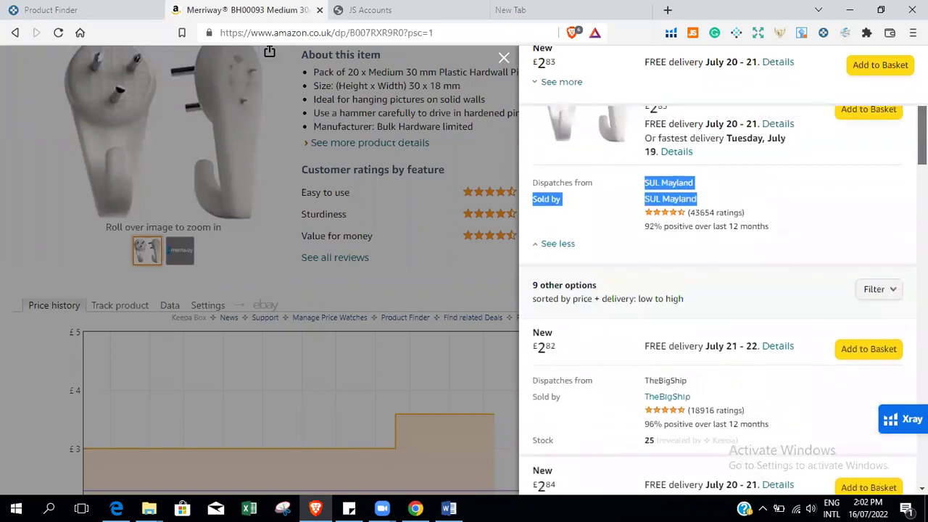
{"action": "left_click", "coordinate": [886, 294]}
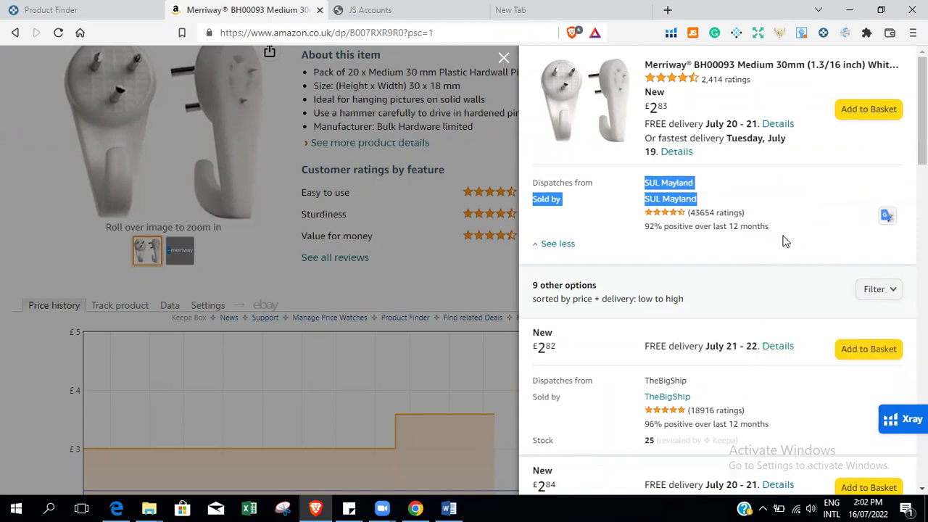
{"action": "scroll", "coordinate": [835, 176], "scroll_direction": "down", "scroll_amount": 1}
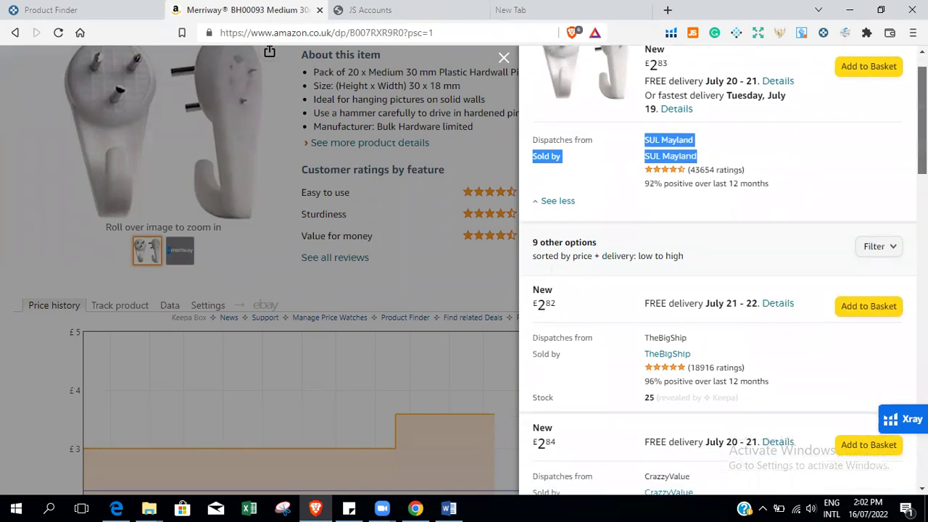
{"action": "left_click", "coordinate": [804, 151]}
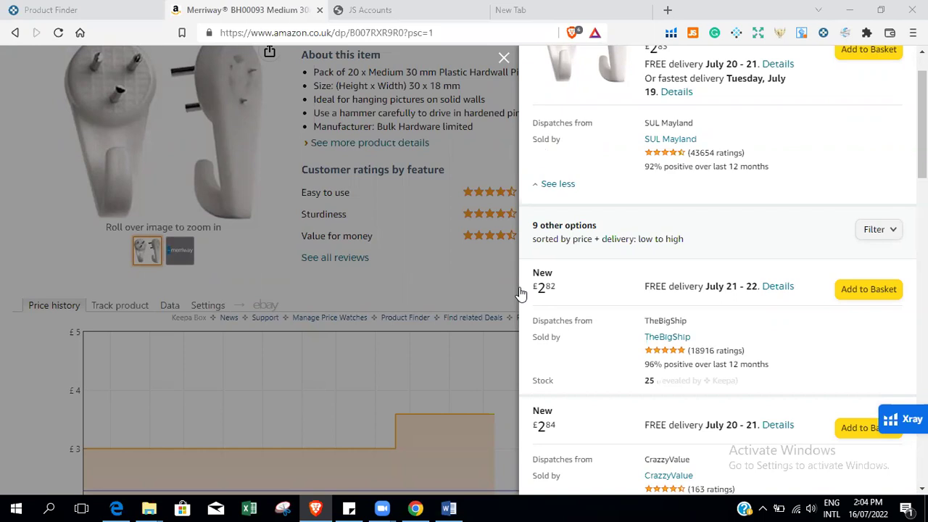
{"action": "left_click", "coordinate": [503, 58]}
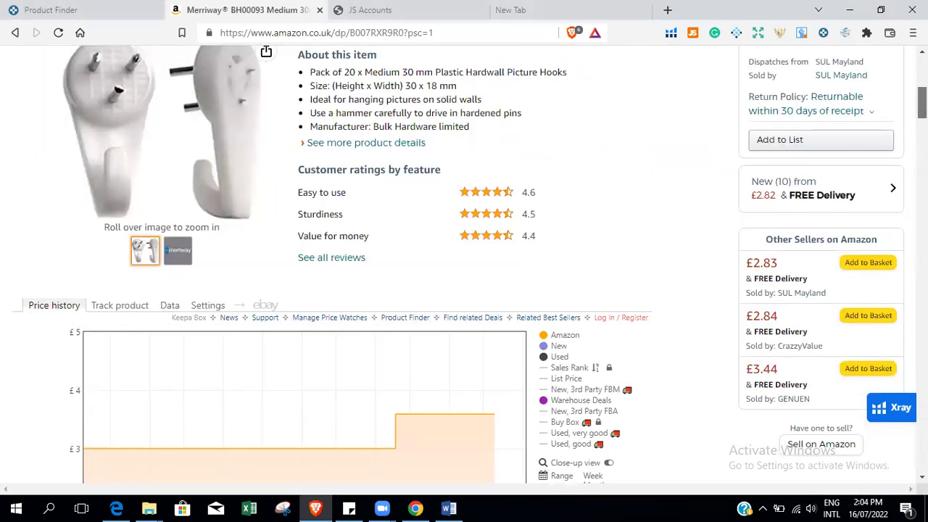
{"action": "scroll", "coordinate": [464, 265], "scroll_direction": "up", "scroll_amount": 4}
{"action": "scroll", "coordinate": [464, 265], "scroll_direction": "down", "scroll_amount": 3}
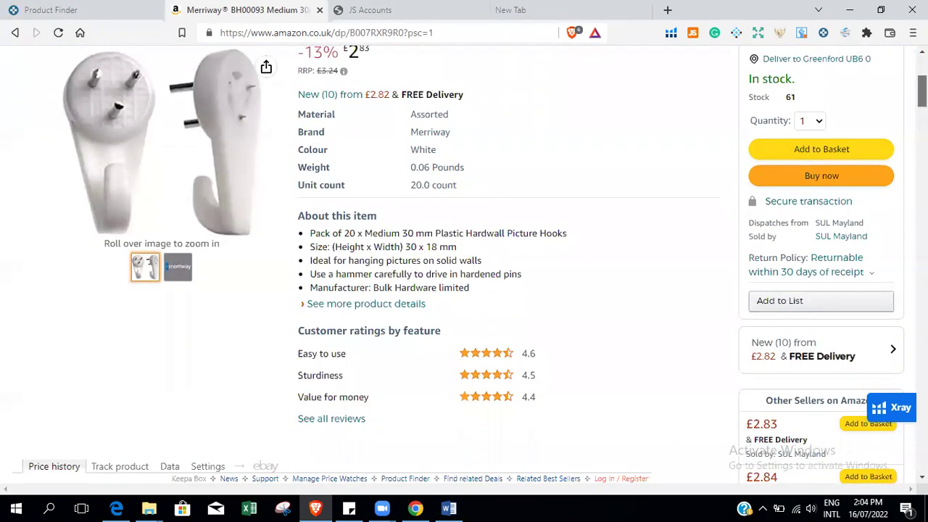
Examine the hook listing's details, feature ratings, Keepa price history and the Helium 10 price and rank chart.
{"action": "scroll", "coordinate": [465, 265], "scroll_direction": "down", "scroll_amount": 2}
{"action": "scroll", "coordinate": [464, 265], "scroll_direction": "up", "scroll_amount": 5}
{"action": "scroll", "coordinate": [464, 265], "scroll_direction": "down", "scroll_amount": 2}
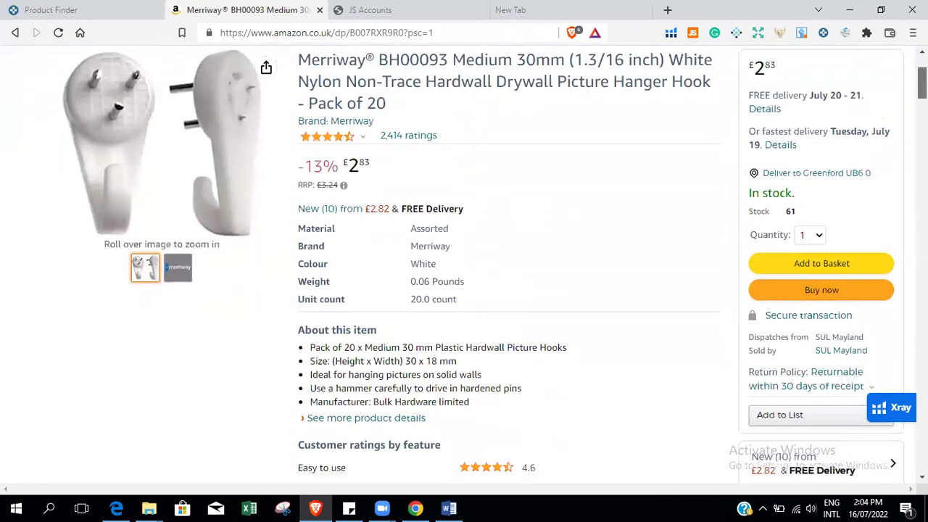
{"action": "scroll", "coordinate": [464, 264], "scroll_direction": "down", "scroll_amount": 4}
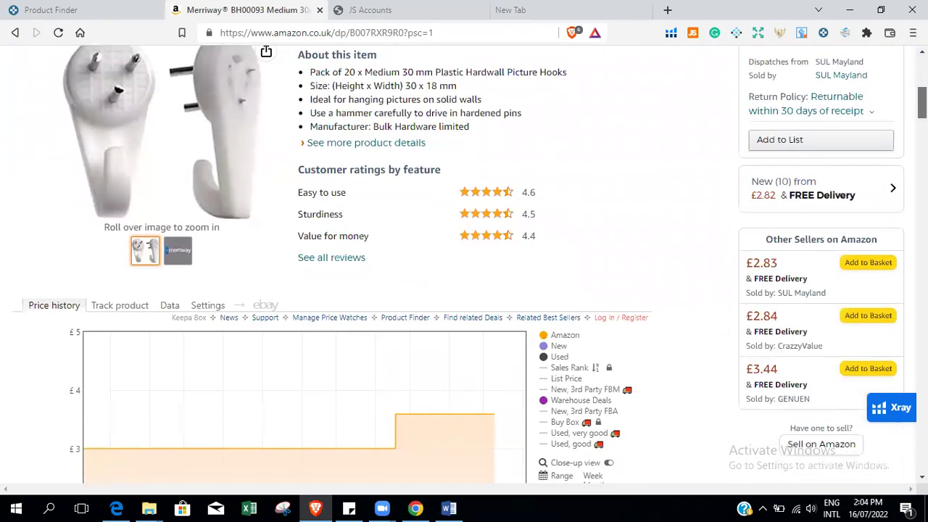
{"action": "scroll", "coordinate": [464, 264], "scroll_direction": "down", "scroll_amount": 1}
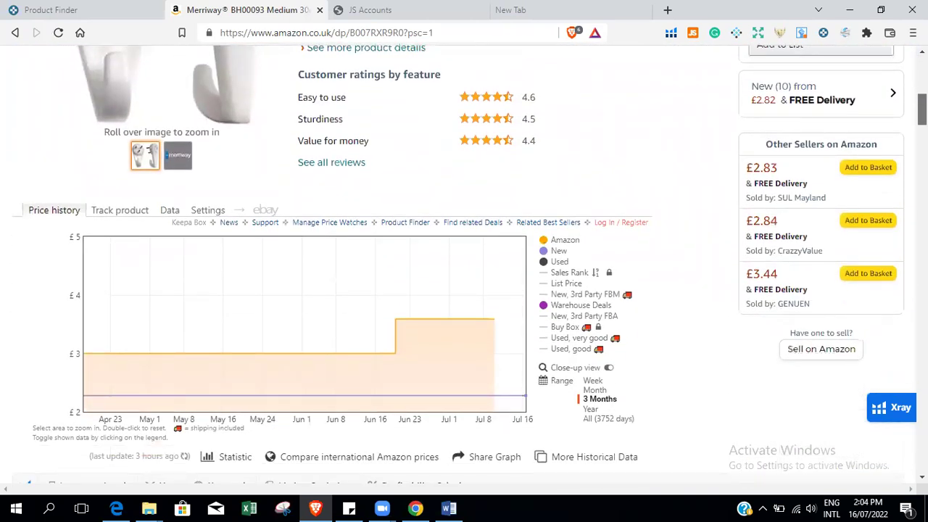
{"action": "scroll", "coordinate": [464, 265], "scroll_direction": "down", "scroll_amount": 1}
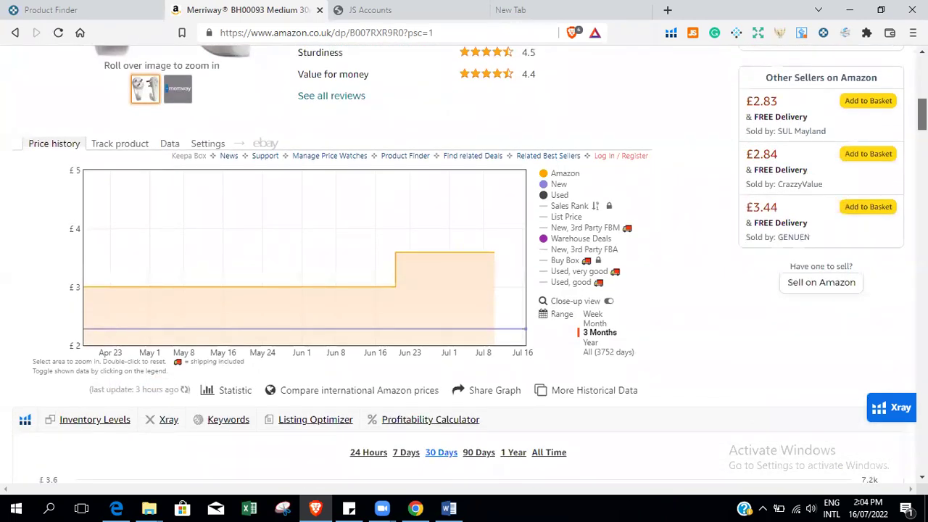
{"action": "scroll", "coordinate": [464, 265], "scroll_direction": "down", "scroll_amount": 2}
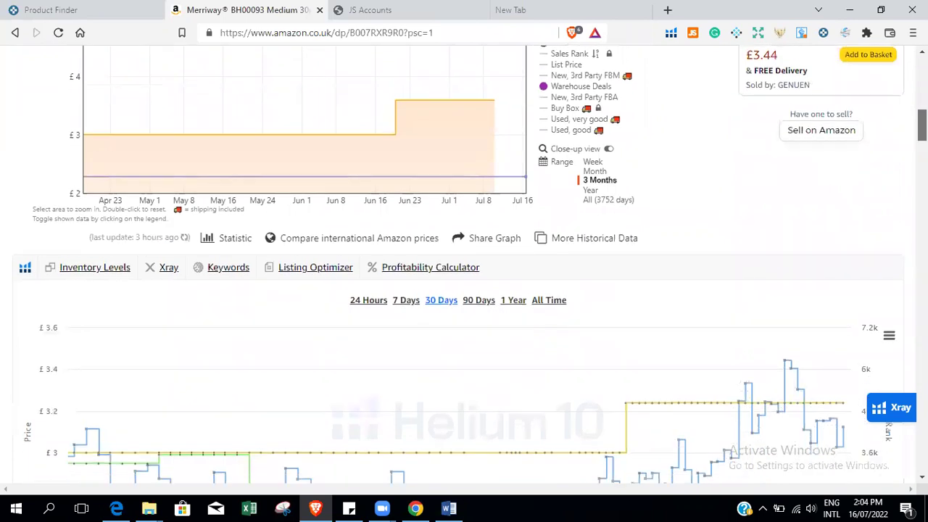
Recheck the hook's price, product description and other sellers' offers against the Keepa price history.
{"action": "scroll", "coordinate": [464, 264], "scroll_direction": "up", "scroll_amount": 4}
{"action": "scroll", "coordinate": [464, 265], "scroll_direction": "up", "scroll_amount": 2}
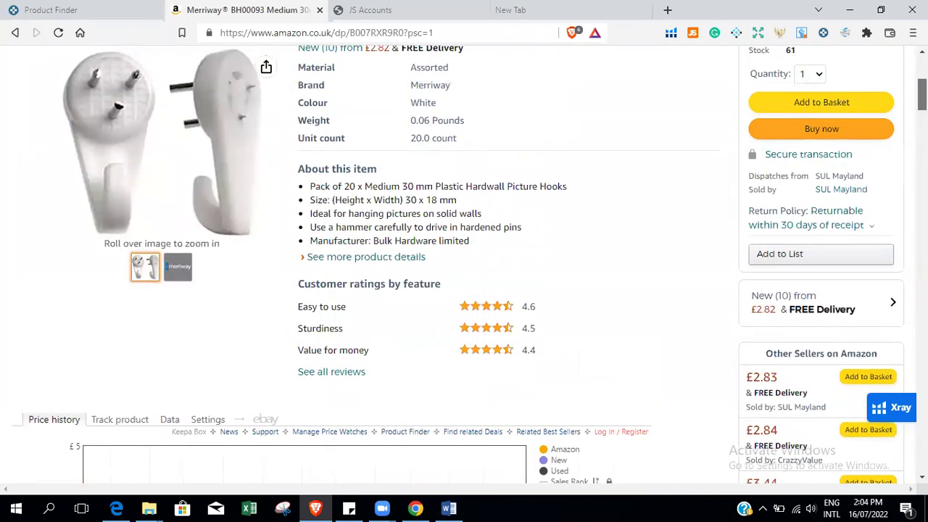
{"action": "scroll", "coordinate": [464, 264], "scroll_direction": "down", "scroll_amount": 2}
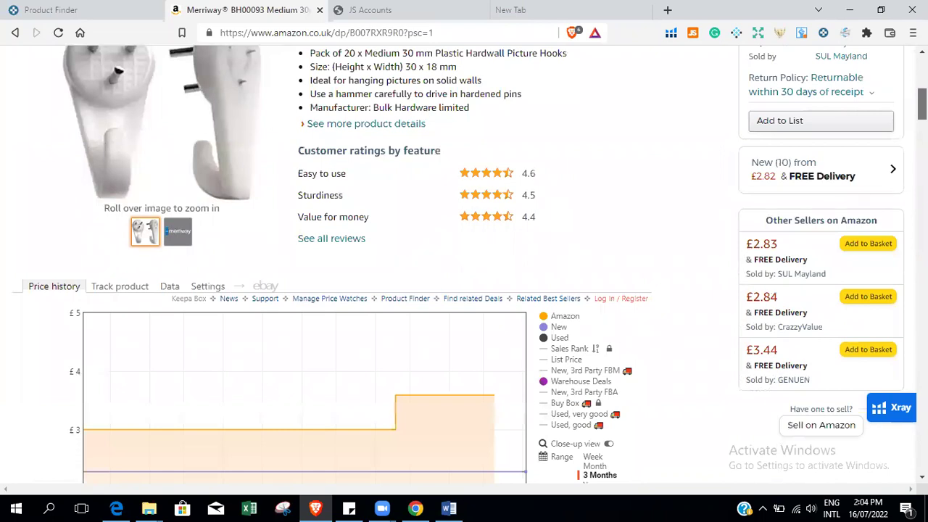
{"action": "scroll", "coordinate": [464, 265], "scroll_direction": "up", "scroll_amount": 4}
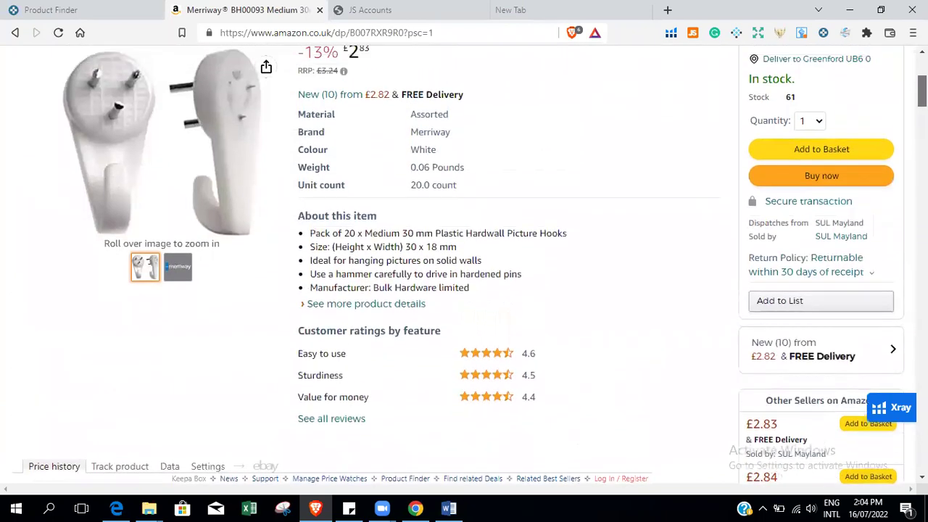
{"action": "scroll", "coordinate": [464, 265], "scroll_direction": "up", "scroll_amount": 2}
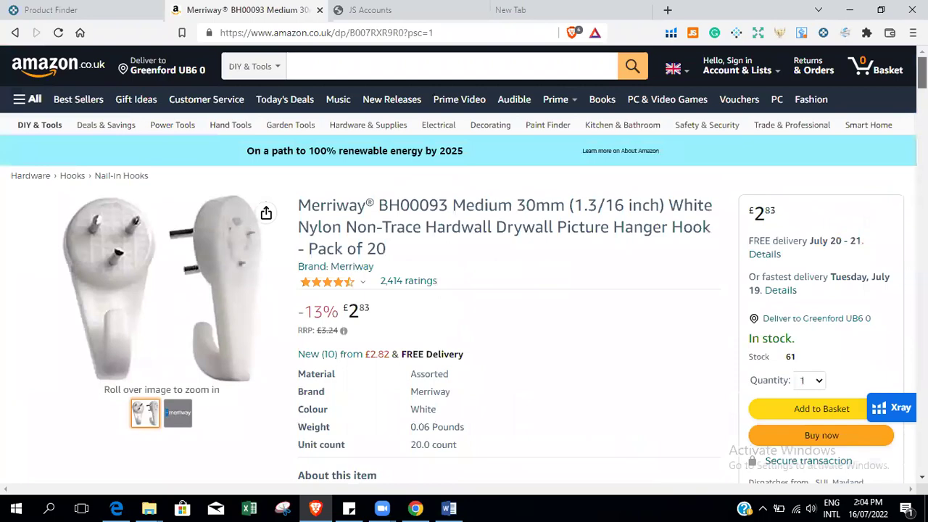
{"action": "scroll", "coordinate": [464, 265], "scroll_direction": "down", "scroll_amount": 4}
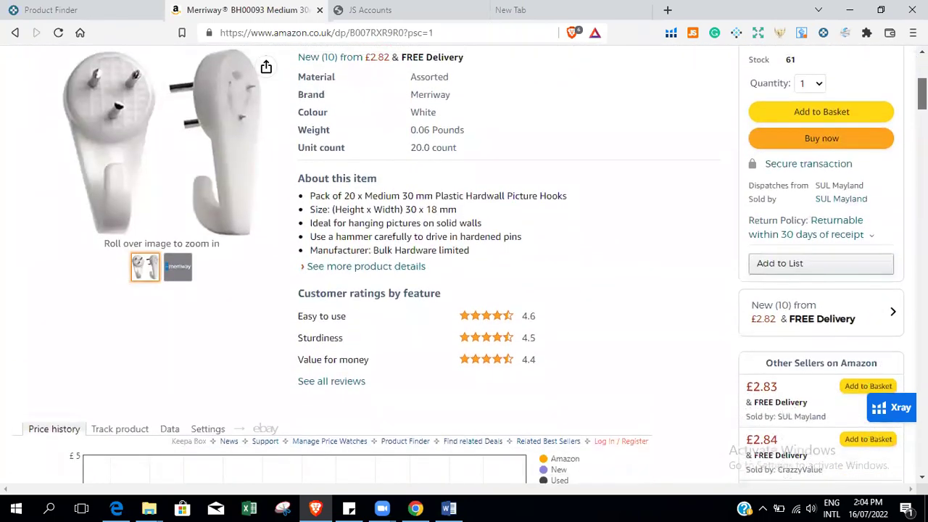
{"action": "scroll", "coordinate": [464, 265], "scroll_direction": "up", "scroll_amount": 3}
{"action": "scroll", "coordinate": [464, 265], "scroll_direction": "down", "scroll_amount": 5}
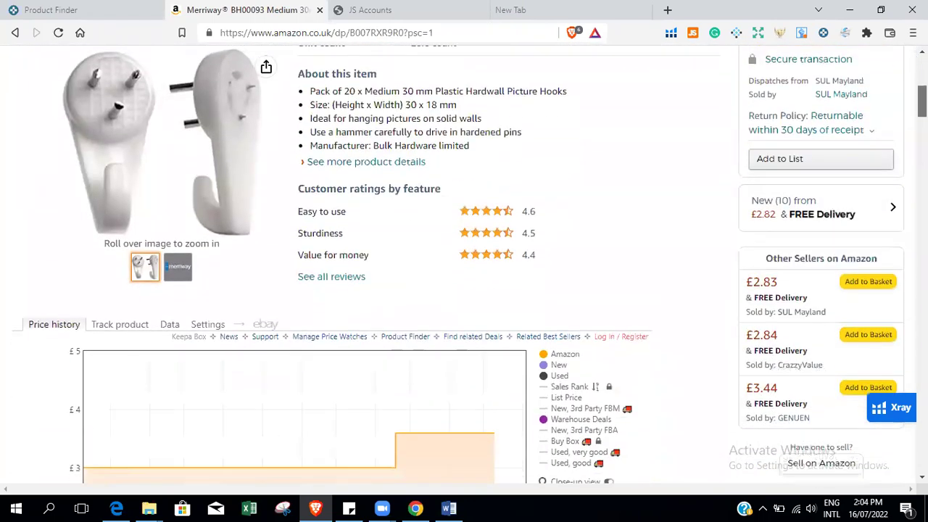
{"action": "scroll", "coordinate": [464, 264], "scroll_direction": "up", "scroll_amount": 1}
{"action": "scroll", "coordinate": [464, 265], "scroll_direction": "down", "scroll_amount": 2}
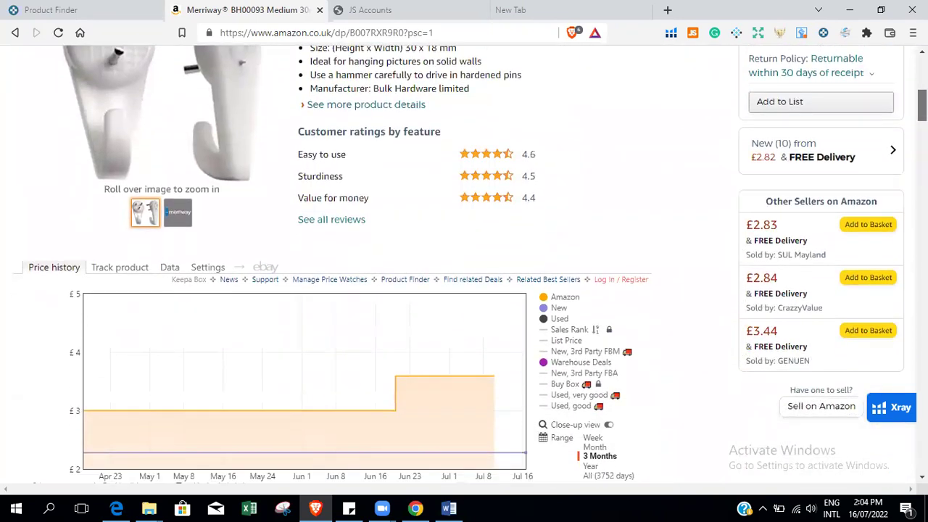
Try to log in to Keepa from the price history graph with a saved username and password, and dismiss the notice.
{"action": "scroll", "coordinate": [580, 253], "scroll_direction": "down", "scroll_amount": 1}
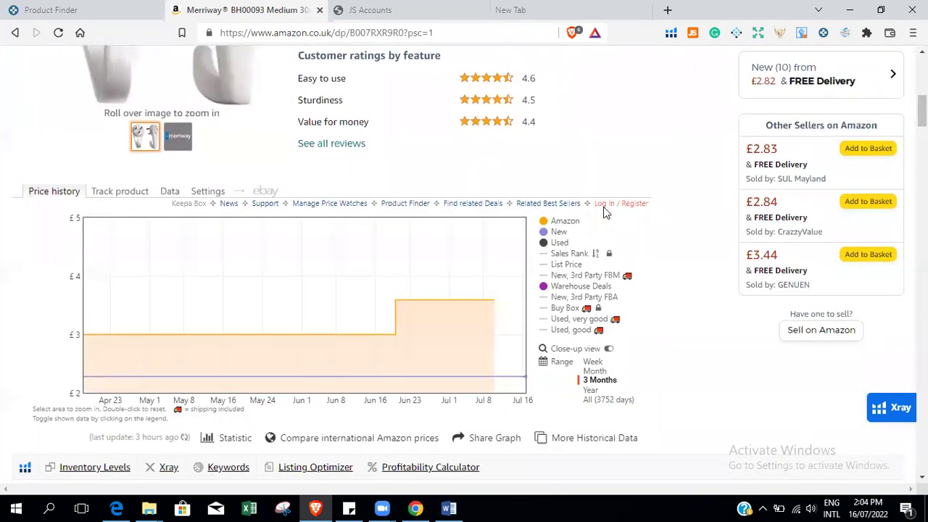
{"action": "left_click", "coordinate": [606, 203]}
{"action": "left_click", "coordinate": [367, 379]}
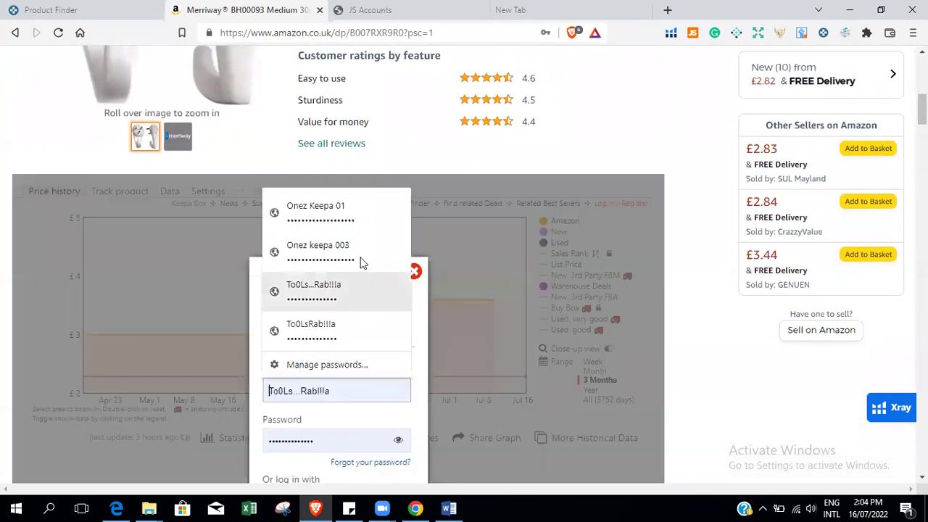
{"action": "left_click", "coordinate": [362, 214]}
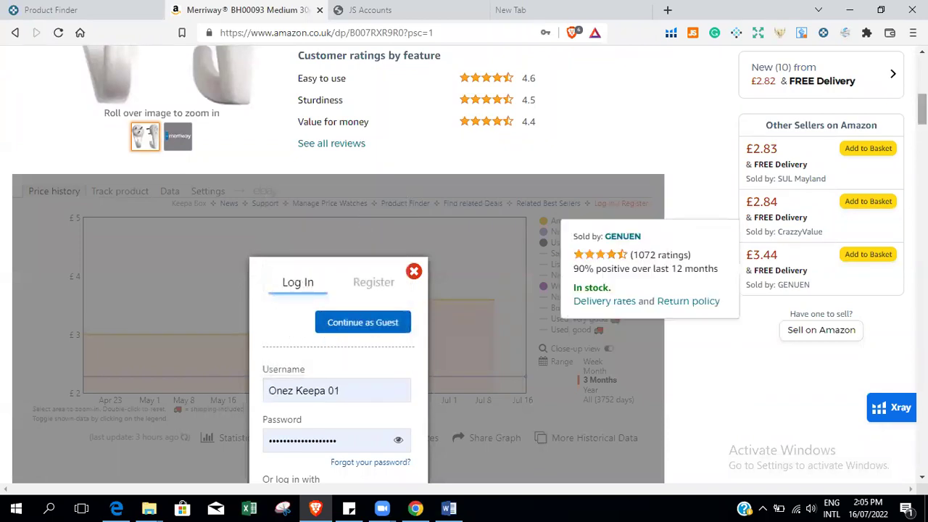
{"action": "scroll", "coordinate": [790, 145], "scroll_direction": "down", "scroll_amount": 3}
{"action": "left_click", "coordinate": [397, 341]}
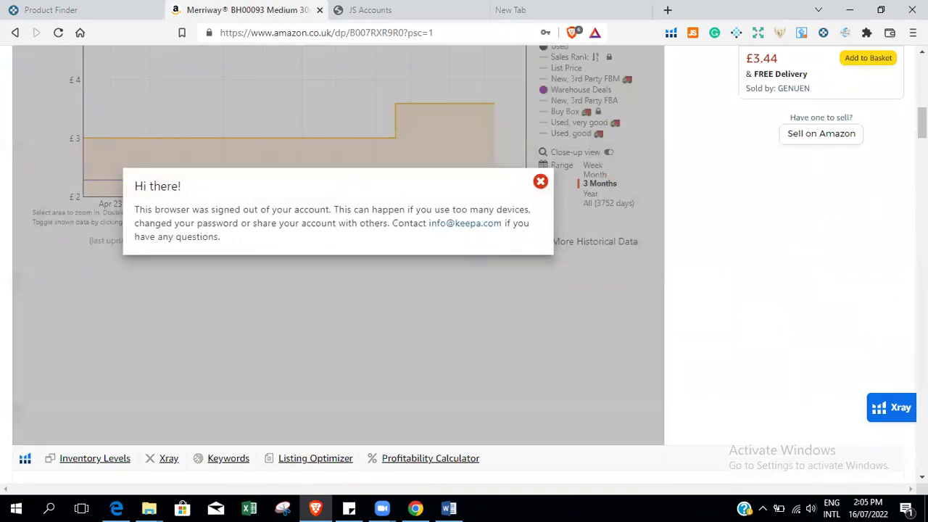
{"action": "left_click", "coordinate": [540, 182]}
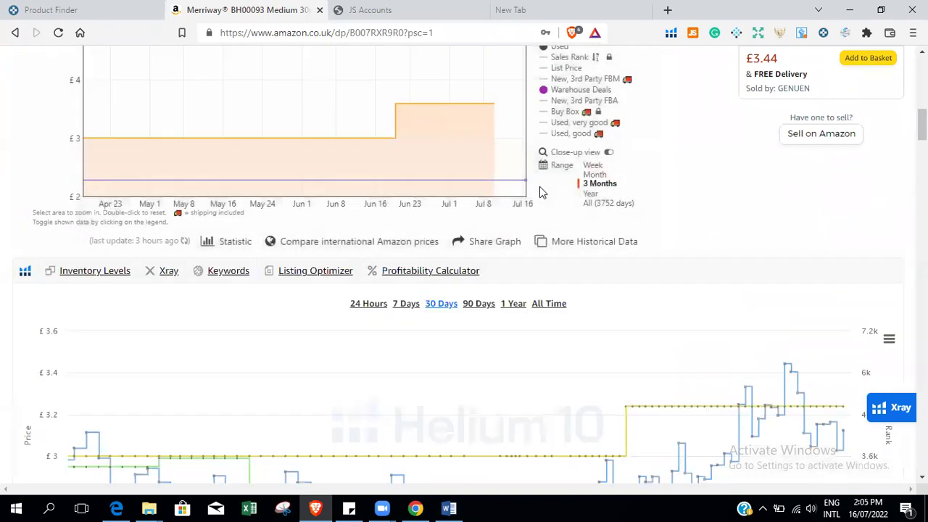
Retry the Keepa login with the account credentials already filled in.
{"action": "scroll", "coordinate": [464, 265], "scroll_direction": "up", "scroll_amount": 2}
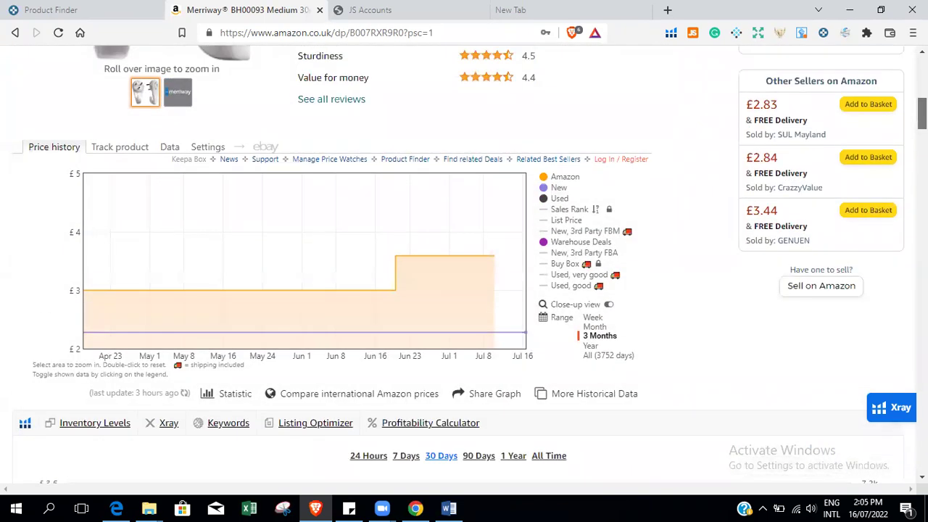
{"action": "left_click", "coordinate": [602, 149]}
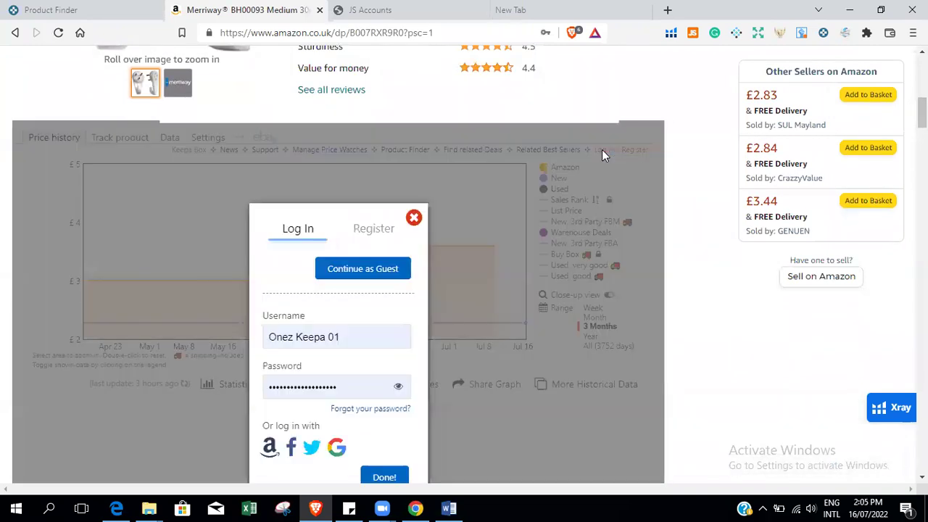
{"action": "left_click", "coordinate": [375, 473]}
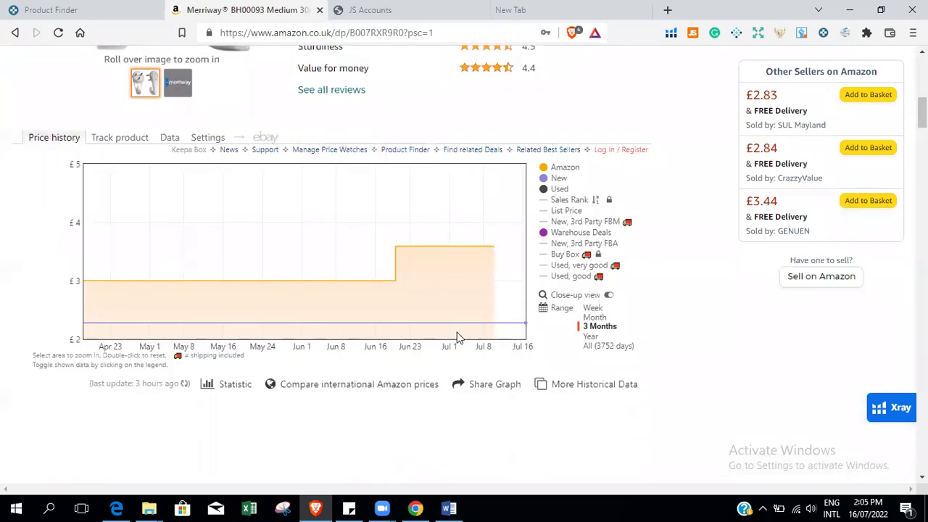
Reopen the Keepa login form and check the computer's Wi-Fi connection.
{"action": "left_click", "coordinate": [600, 149]}
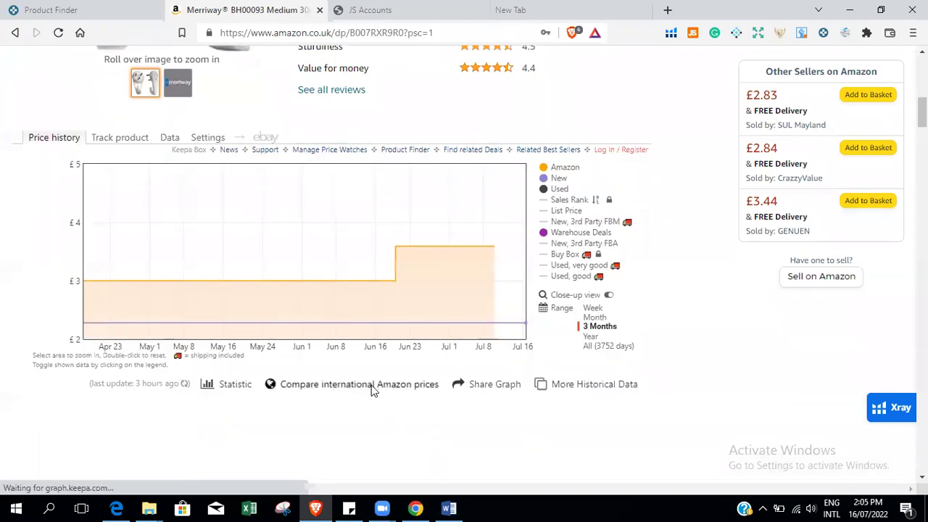
{"action": "scroll", "coordinate": [372, 390], "scroll_direction": "down", "scroll_amount": 1}
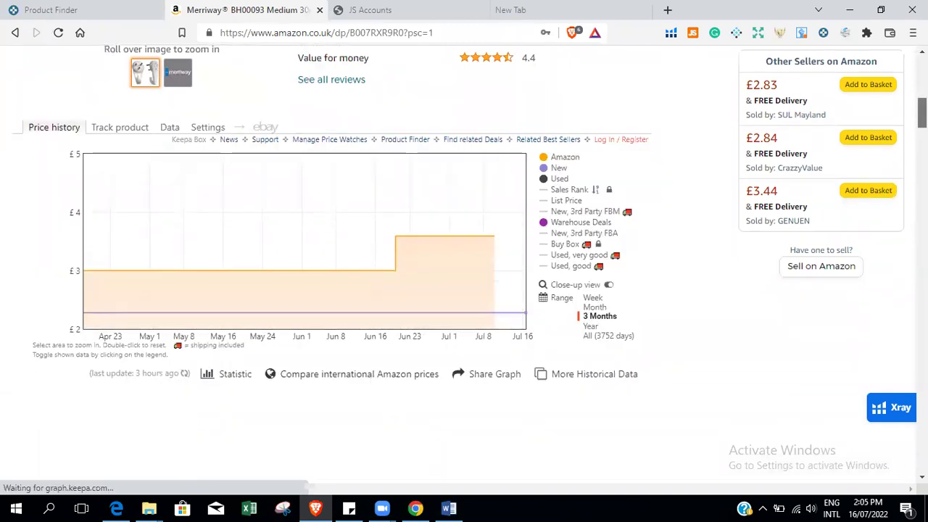
{"action": "left_click", "coordinate": [344, 287]}
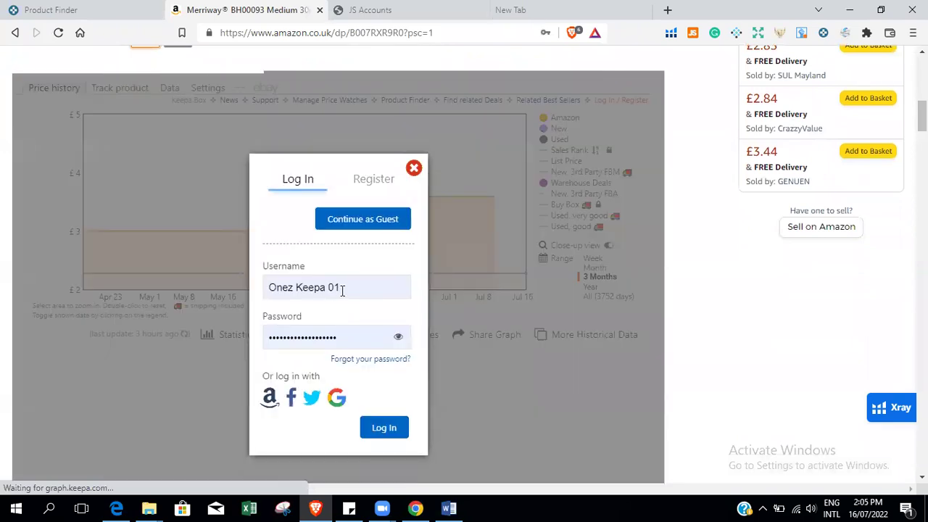
{"action": "left_click", "coordinate": [798, 506]}
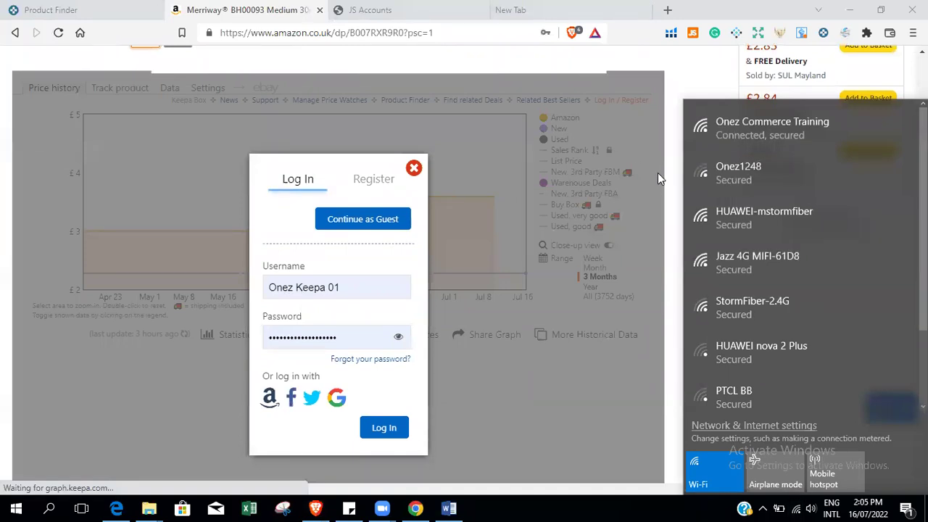
{"action": "left_click", "coordinate": [667, 185]}
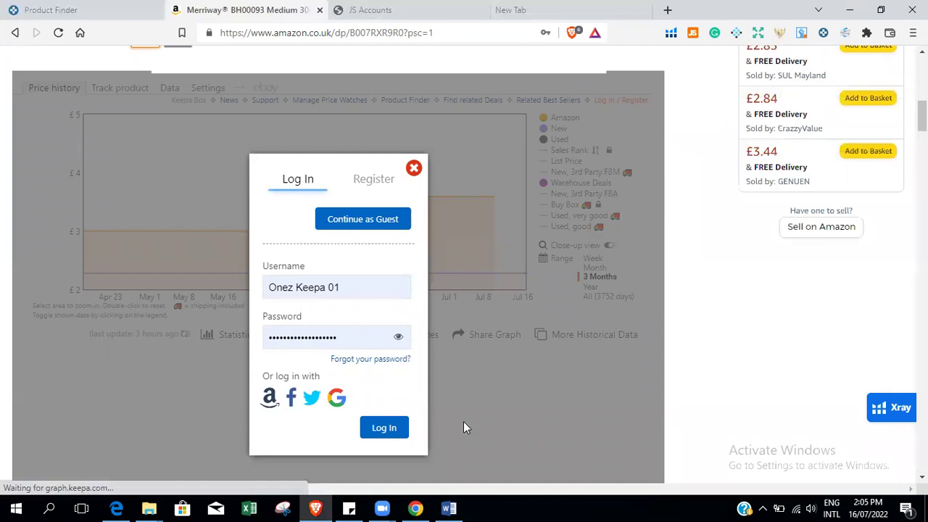
Close the Keepa login form and reload the hook's product page to check for the price history graph.
{"action": "left_click", "coordinate": [415, 174]}
{"action": "left_click", "coordinate": [58, 34]}
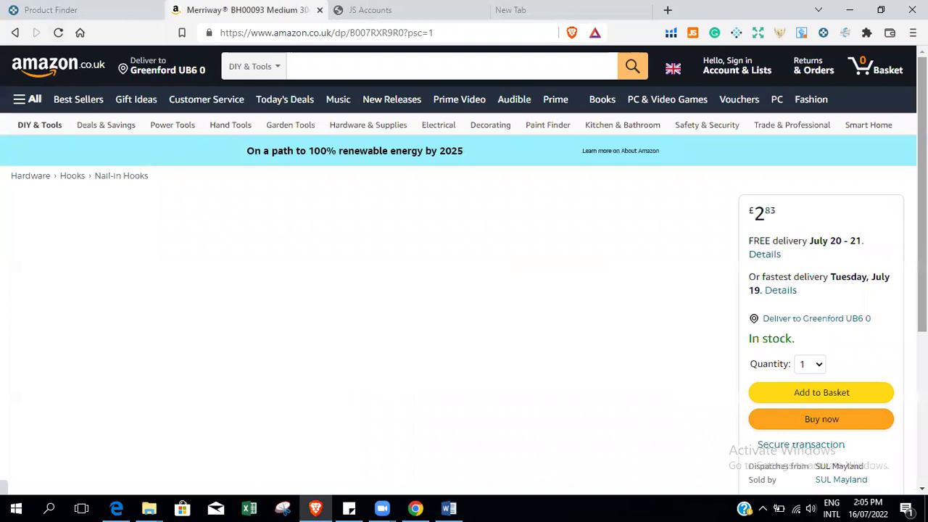
{"action": "scroll", "coordinate": [801, 330], "scroll_direction": "down", "scroll_amount": 4}
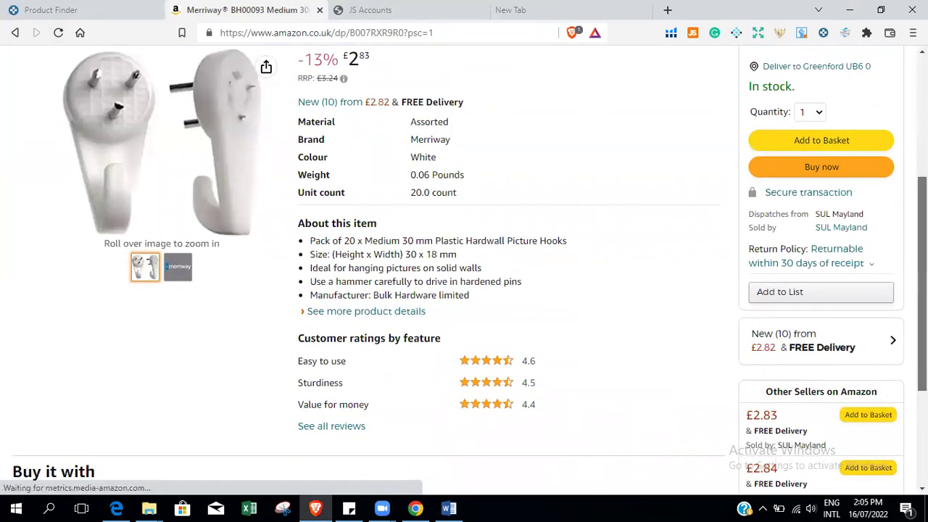
{"action": "scroll", "coordinate": [923, 290], "scroll_direction": "down", "scroll_amount": 2}
{"action": "scroll", "coordinate": [464, 267], "scroll_direction": "down", "scroll_amount": 1}
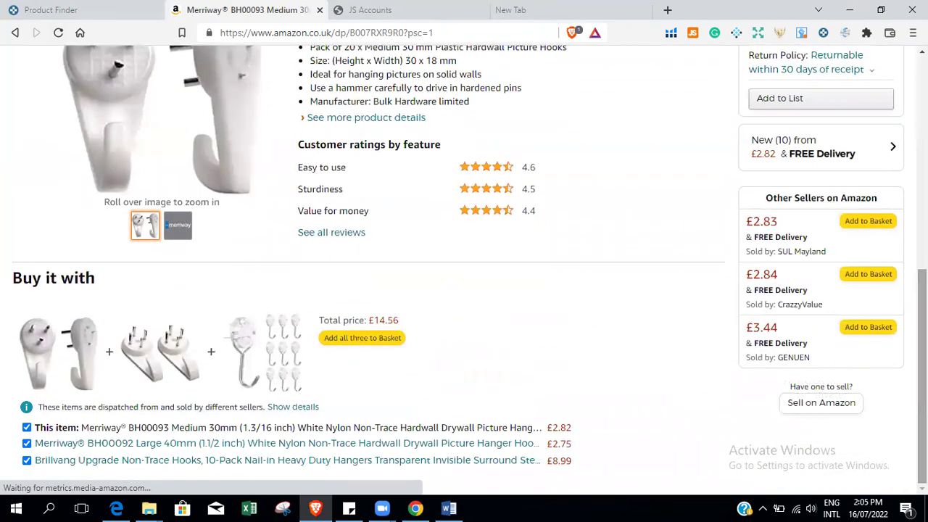
Examine the reloaded listing's bundle offer, technical details, best sellers rank, ratings and other sellers.
{"action": "scroll", "coordinate": [464, 267], "scroll_direction": "up", "scroll_amount": 4}
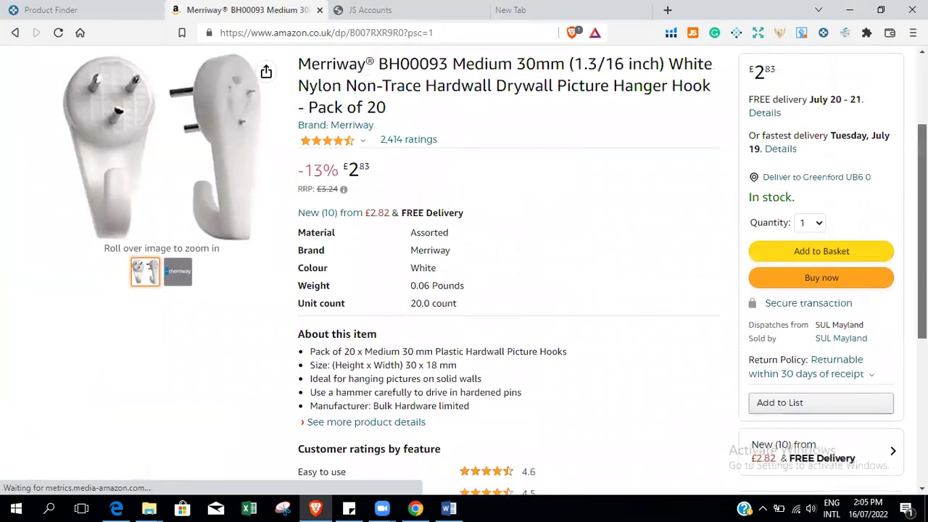
{"action": "scroll", "coordinate": [464, 267], "scroll_direction": "down", "scroll_amount": 5}
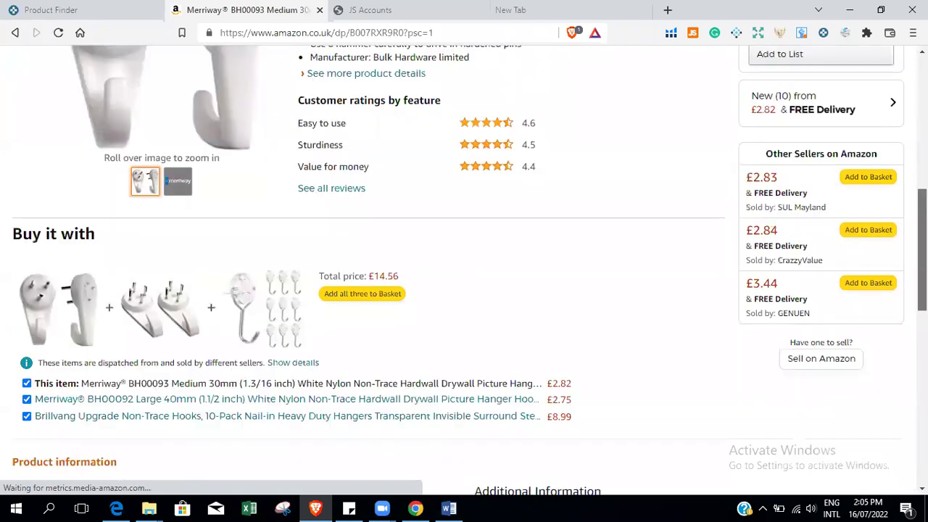
{"action": "scroll", "coordinate": [464, 266], "scroll_direction": "down", "scroll_amount": 5}
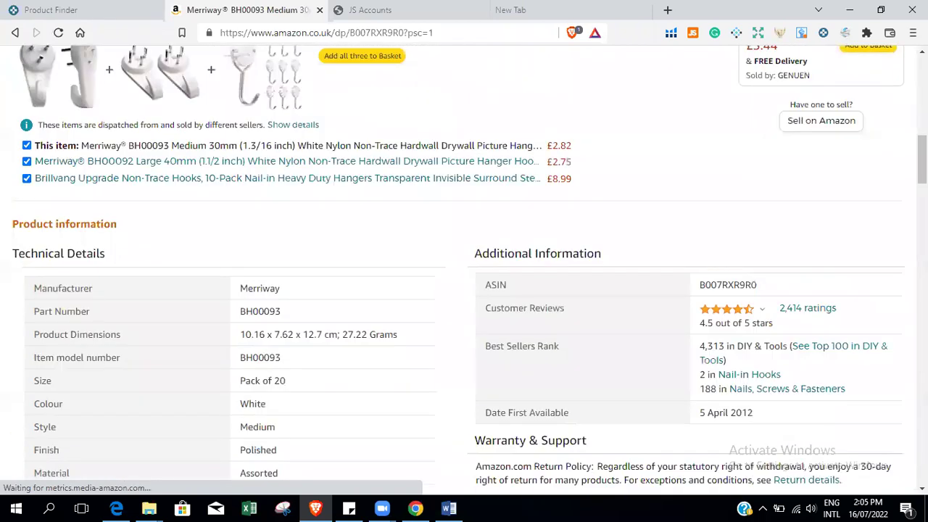
{"action": "scroll", "coordinate": [464, 266], "scroll_direction": "up", "scroll_amount": 4}
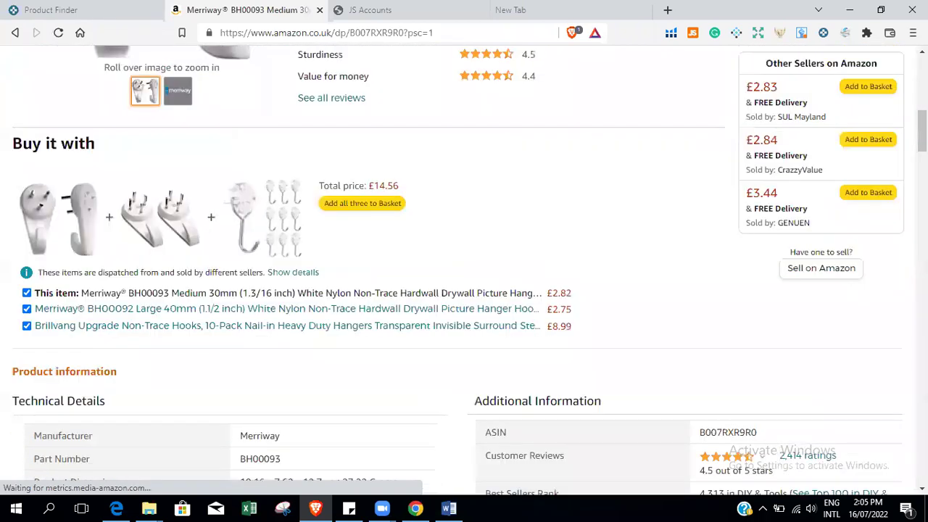
{"action": "scroll", "coordinate": [464, 267], "scroll_direction": "down", "scroll_amount": 3}
{"action": "scroll", "coordinate": [464, 267], "scroll_direction": "up", "scroll_amount": 12}
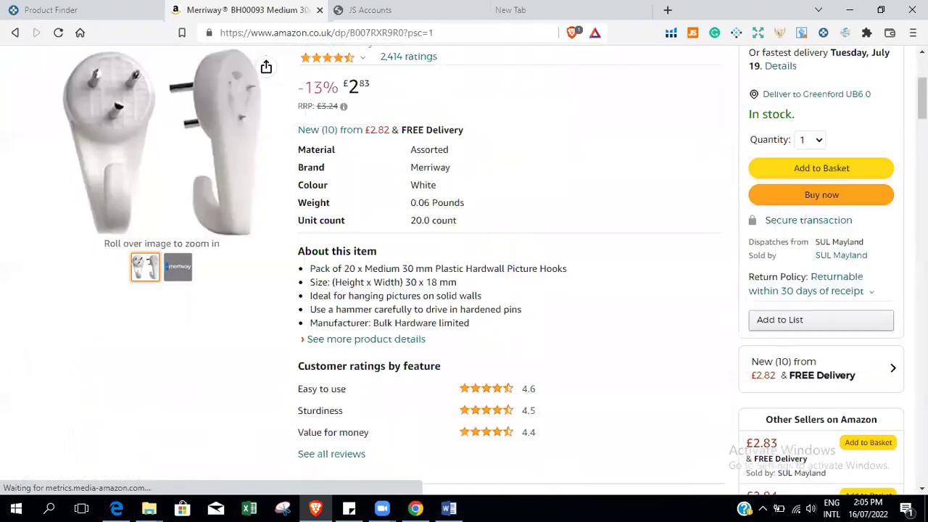
{"action": "scroll", "coordinate": [464, 267], "scroll_direction": "down", "scroll_amount": 3}
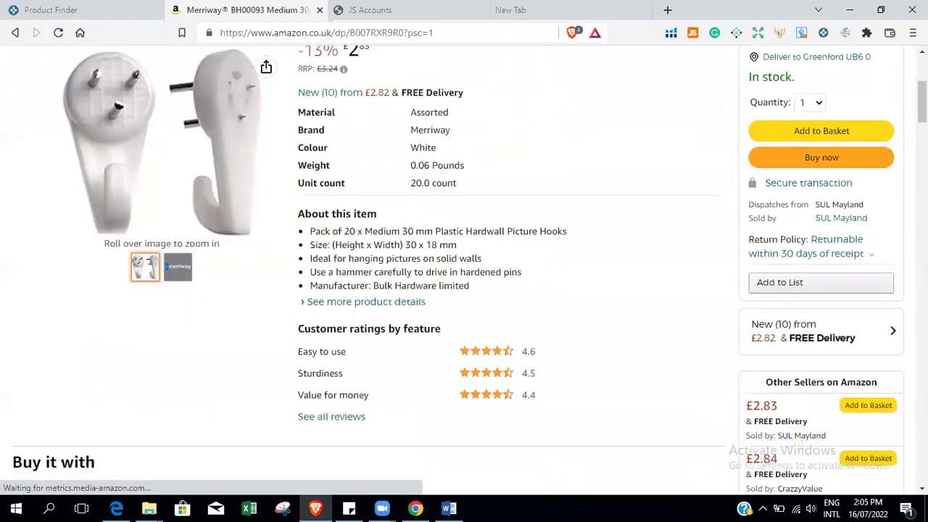
{"action": "scroll", "coordinate": [465, 267], "scroll_direction": "down", "scroll_amount": 3}
{"action": "scroll", "coordinate": [464, 267], "scroll_direction": "up", "scroll_amount": 2}
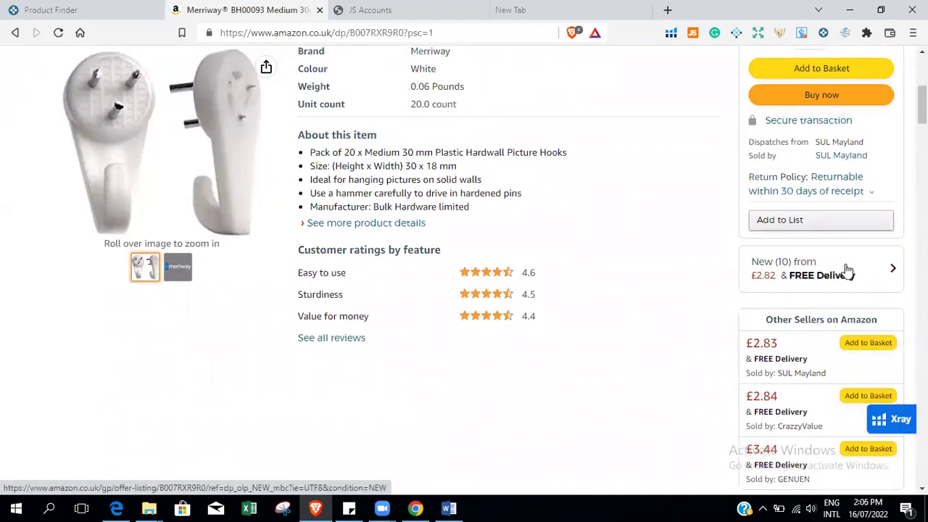
Open the Merriway BH01718 Rope Cleat Hooks listing on Amazon from the Keepa Product Finder and review its title, price and product details.
{"action": "left_click", "coordinate": [63, 8]}
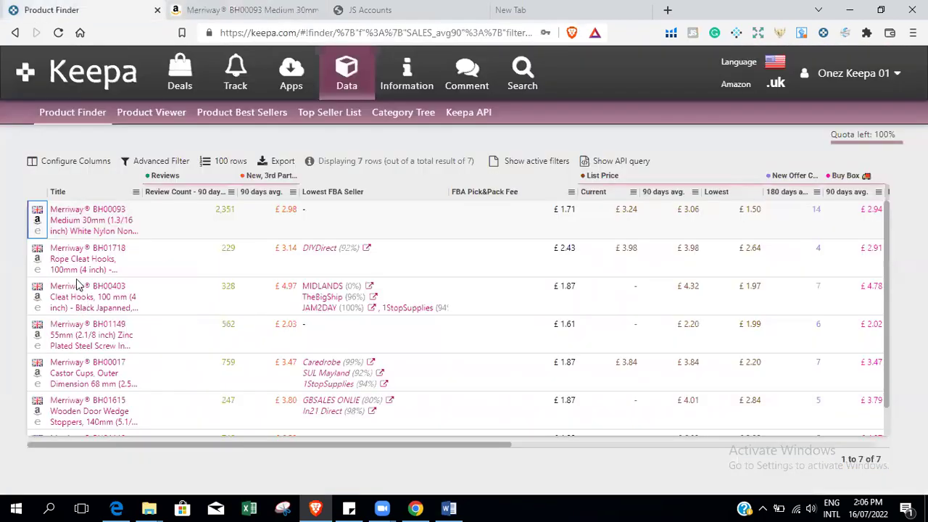
{"action": "left_click", "coordinate": [37, 260]}
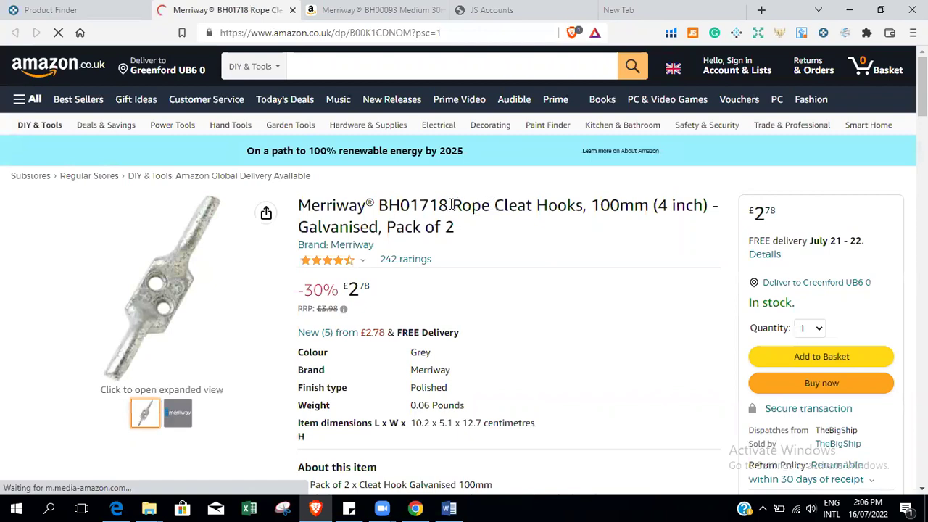
{"action": "left_click_drag", "start_coordinate": [453, 205], "coordinate": [584, 205]}
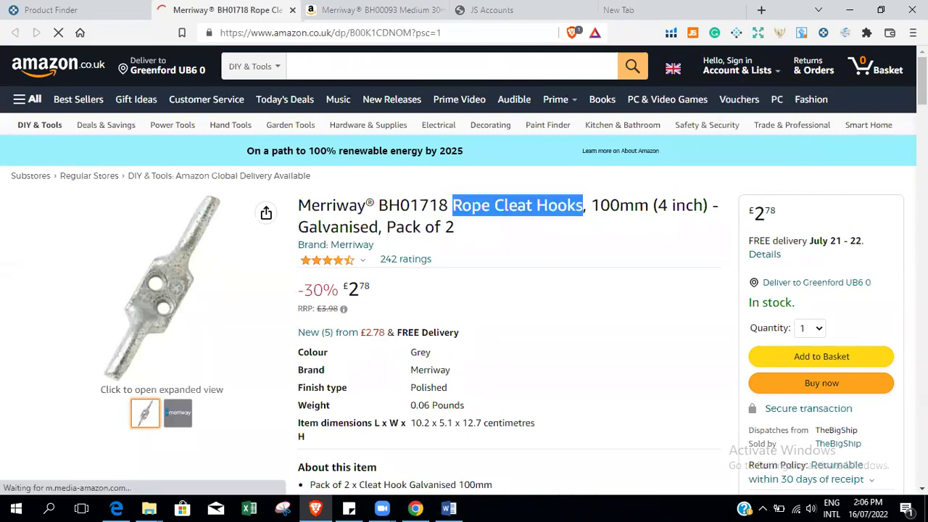
{"action": "scroll", "coordinate": [583, 205], "scroll_direction": "down", "scroll_amount": 2}
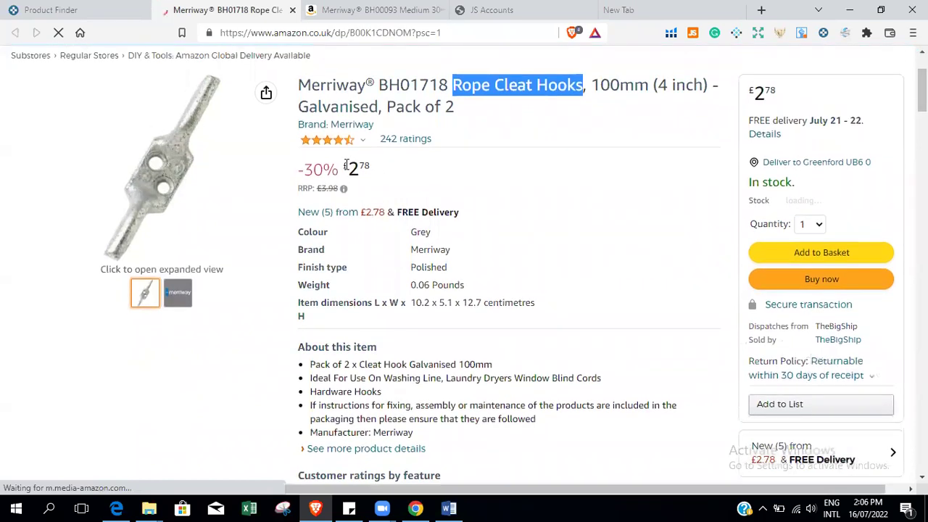
{"action": "double_click", "coordinate": [368, 167]}
{"action": "scroll", "coordinate": [464, 269], "scroll_direction": "down", "scroll_amount": 2}
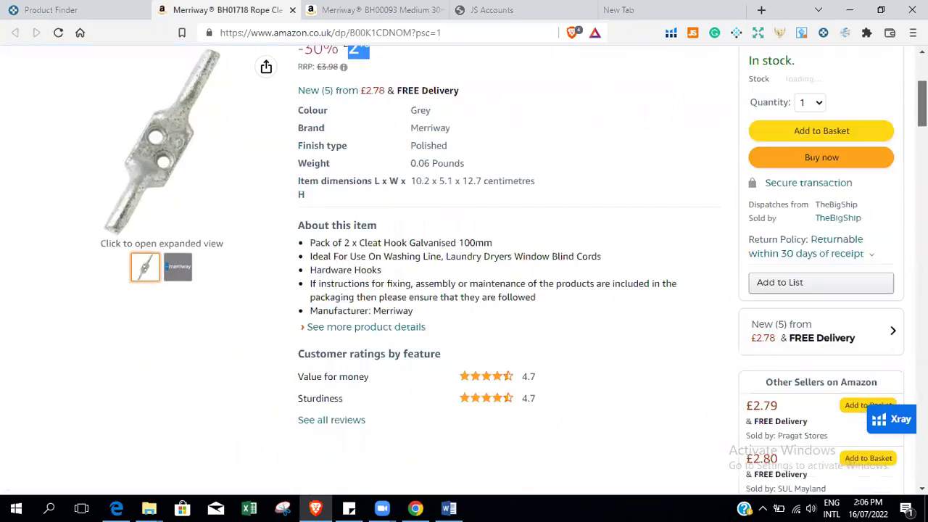
{"action": "scroll", "coordinate": [338, 380], "scroll_direction": "down", "scroll_amount": 2}
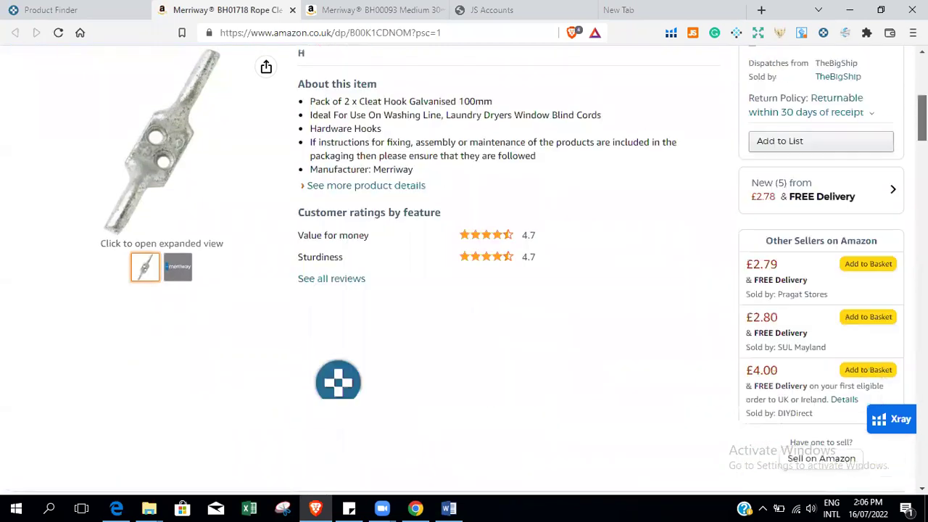
Open the rope cleat hooks' list of new offers, expand the featured offer's seller details and review the competing offers.
{"action": "left_click", "coordinate": [850, 189]}
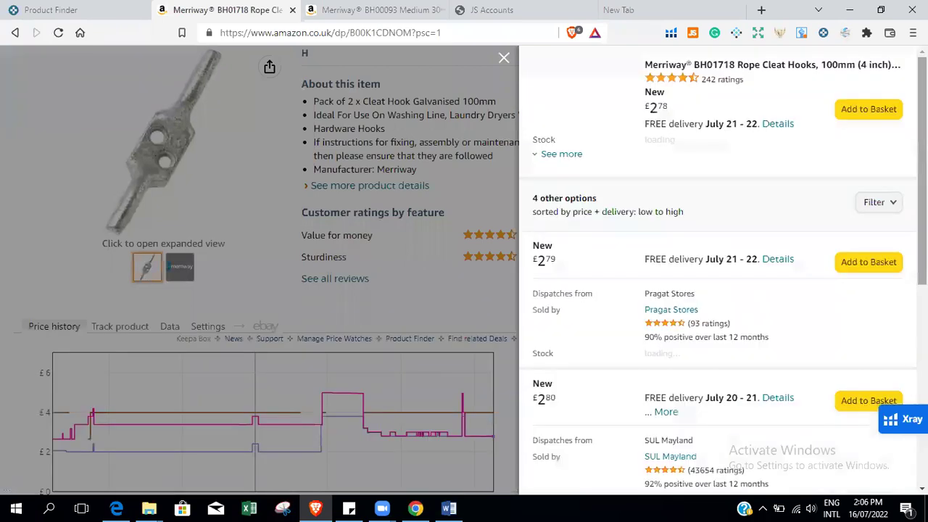
{"action": "scroll", "coordinate": [570, 100], "scroll_direction": "down", "scroll_amount": 1}
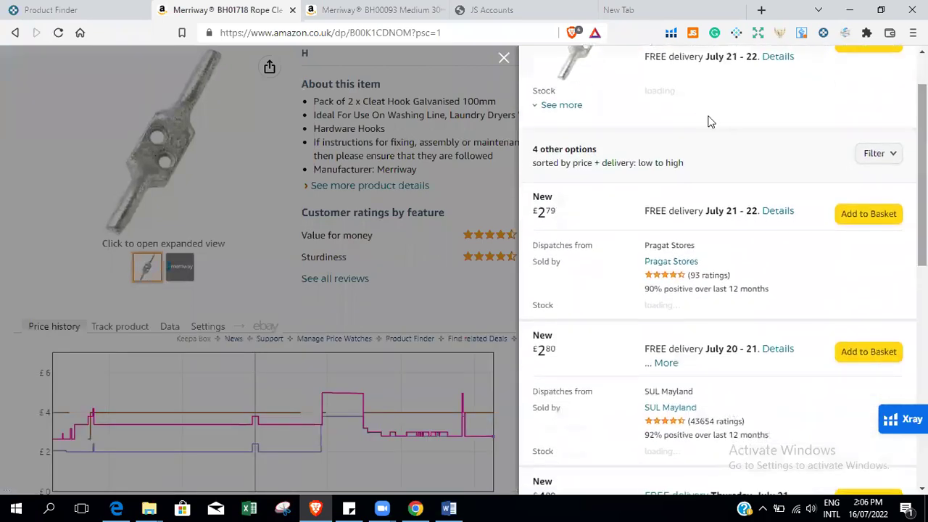
{"action": "left_click", "coordinate": [561, 105]}
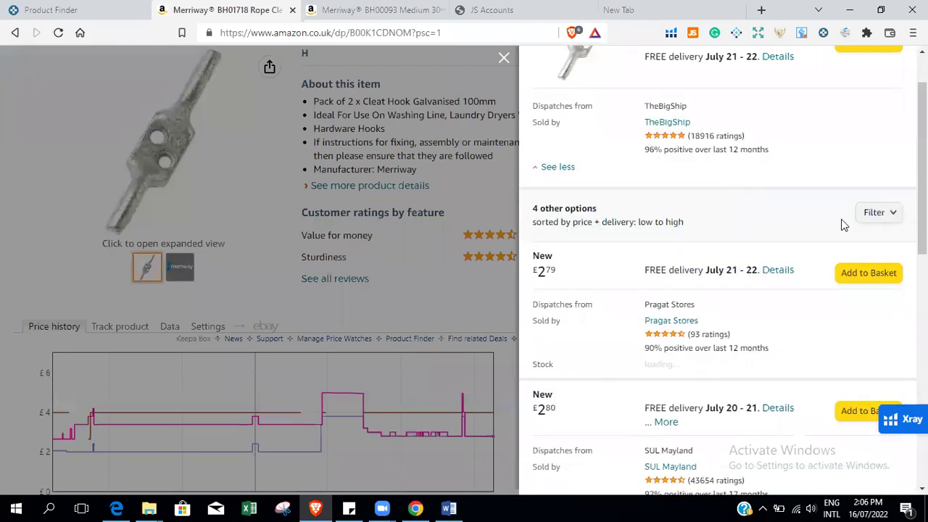
{"action": "scroll", "coordinate": [718, 268], "scroll_direction": "down", "scroll_amount": 3}
{"action": "scroll", "coordinate": [718, 268], "scroll_direction": "down", "scroll_amount": 4}
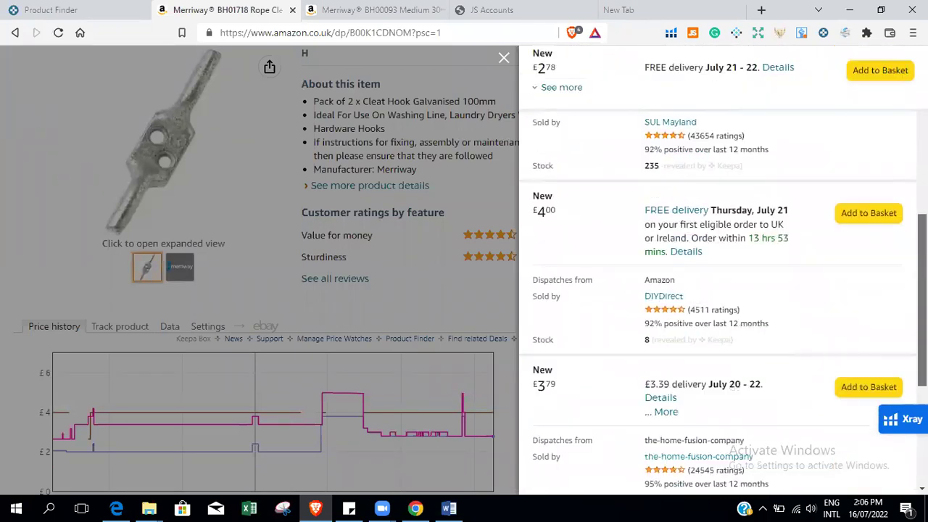
Check who dispatches and sells the DIYDirect and featured rope cleat hook offers, and close the offer list.
{"action": "scroll", "coordinate": [605, 249], "scroll_direction": "up", "scroll_amount": 1}
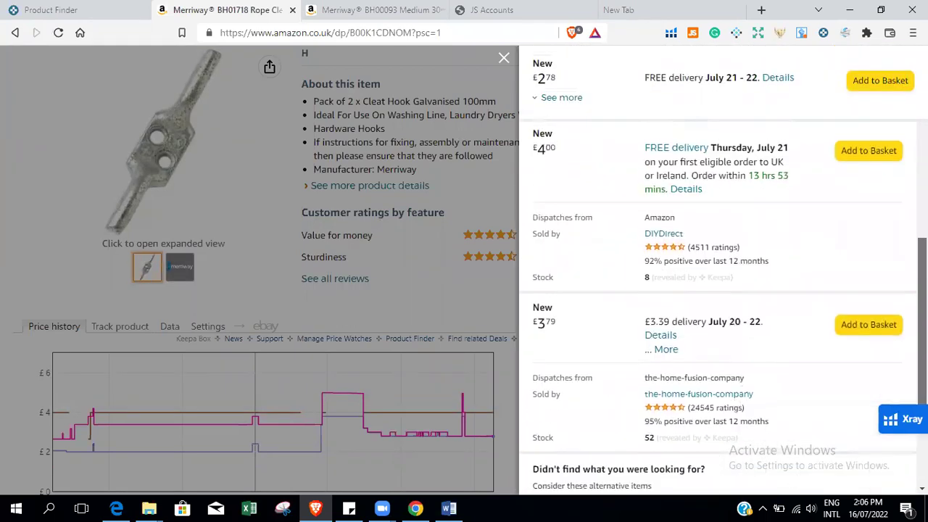
{"action": "left_click_drag", "start_coordinate": [703, 239], "coordinate": [642, 216]}
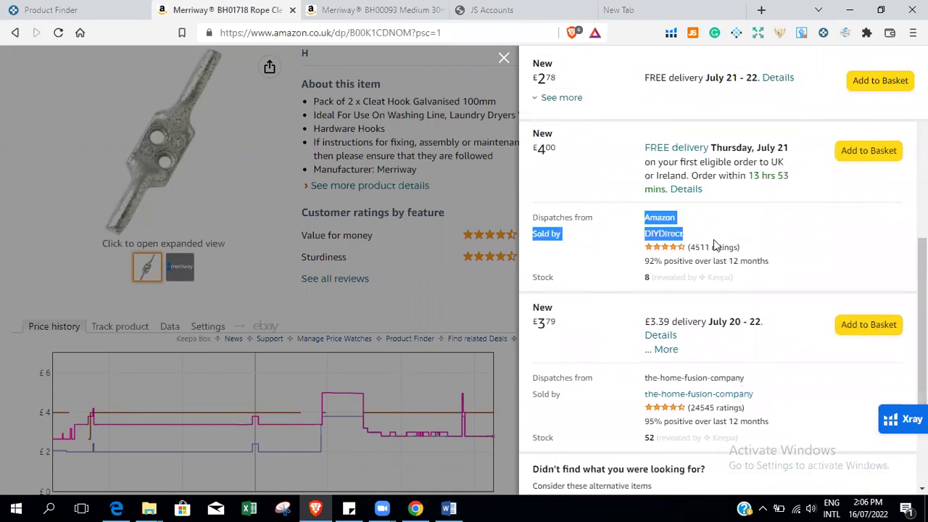
{"action": "scroll", "coordinate": [892, 281], "scroll_direction": "down", "scroll_amount": 2}
{"action": "scroll", "coordinate": [892, 282], "scroll_direction": "up", "scroll_amount": 8}
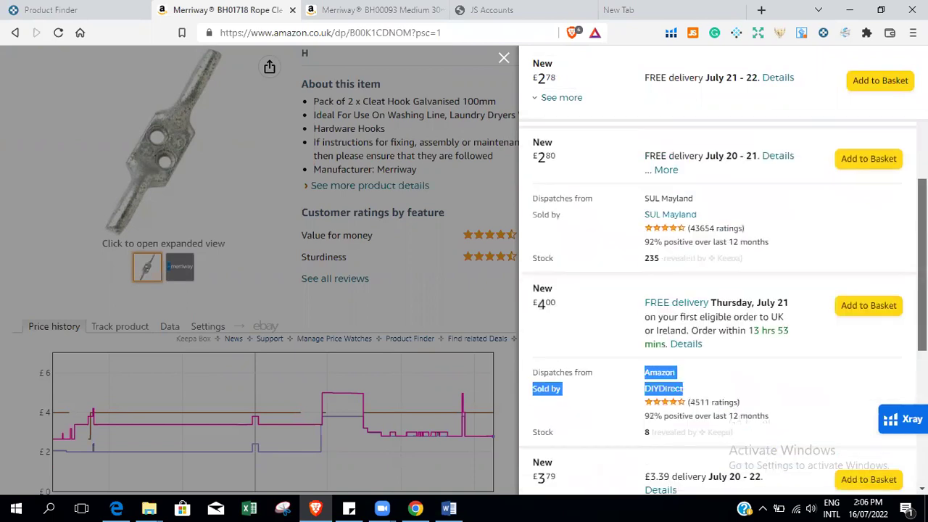
{"action": "scroll", "coordinate": [892, 282], "scroll_direction": "up", "scroll_amount": 1}
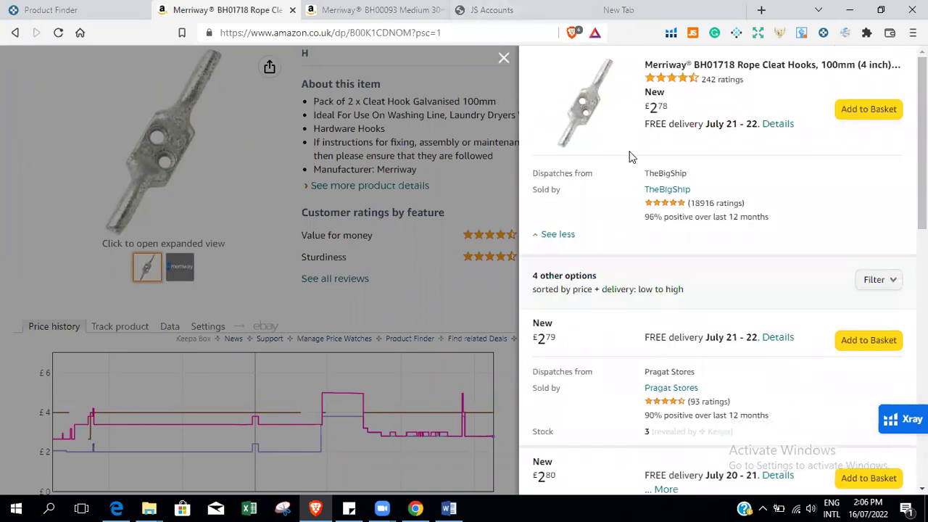
{"action": "left_click_drag", "start_coordinate": [630, 160], "coordinate": [767, 210]}
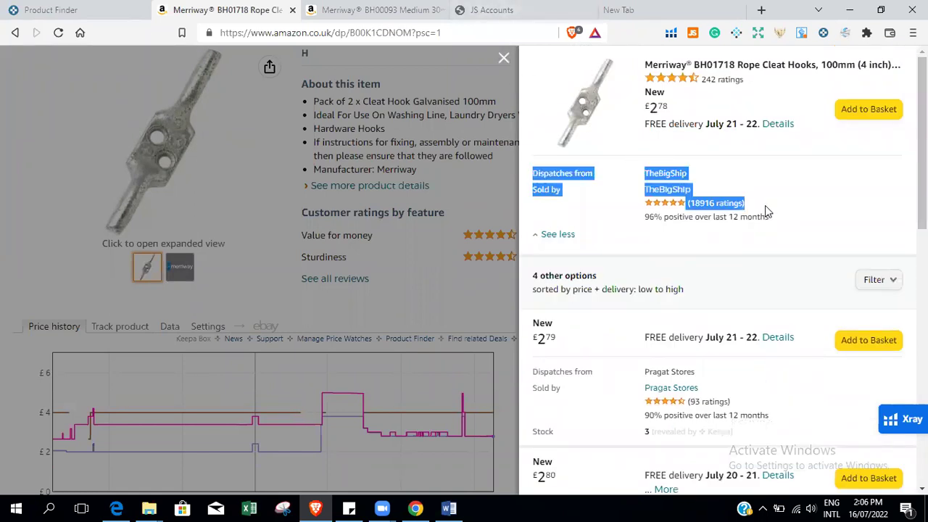
{"action": "left_click", "coordinate": [504, 58]}
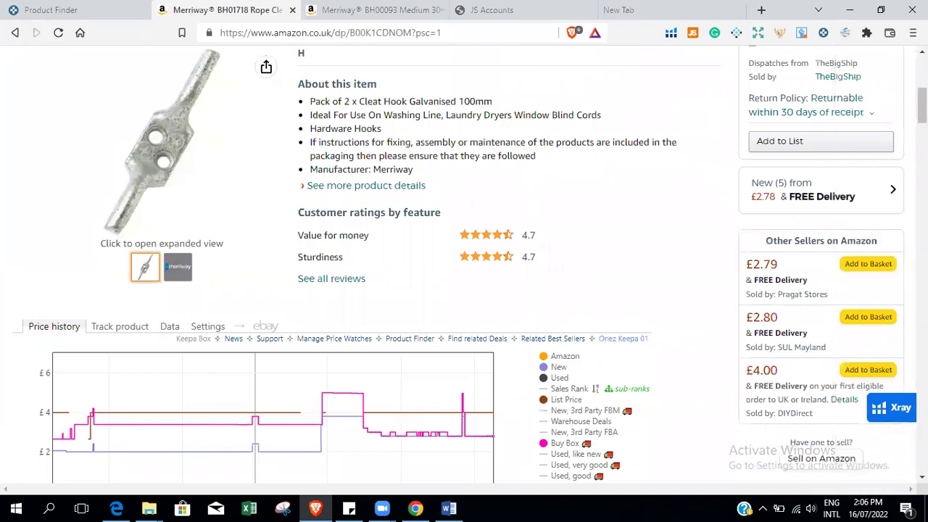
Look over the lower part of the rope cleat hooks listing and return to the product title.
{"action": "scroll", "coordinate": [464, 261], "scroll_direction": "down", "scroll_amount": 5}
{"action": "scroll", "coordinate": [464, 261], "scroll_direction": "up", "scroll_amount": 10}
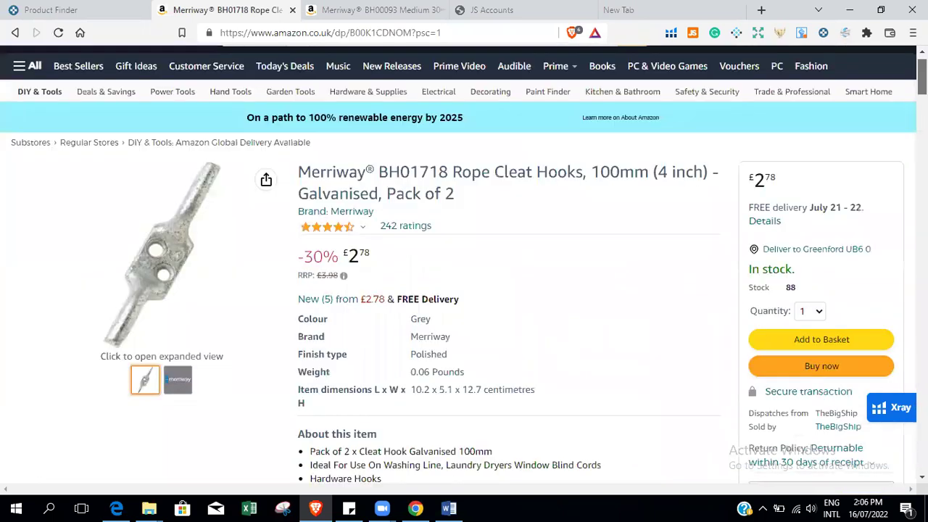
{"action": "scroll", "coordinate": [216, 82], "scroll_direction": "up", "scroll_amount": 1}
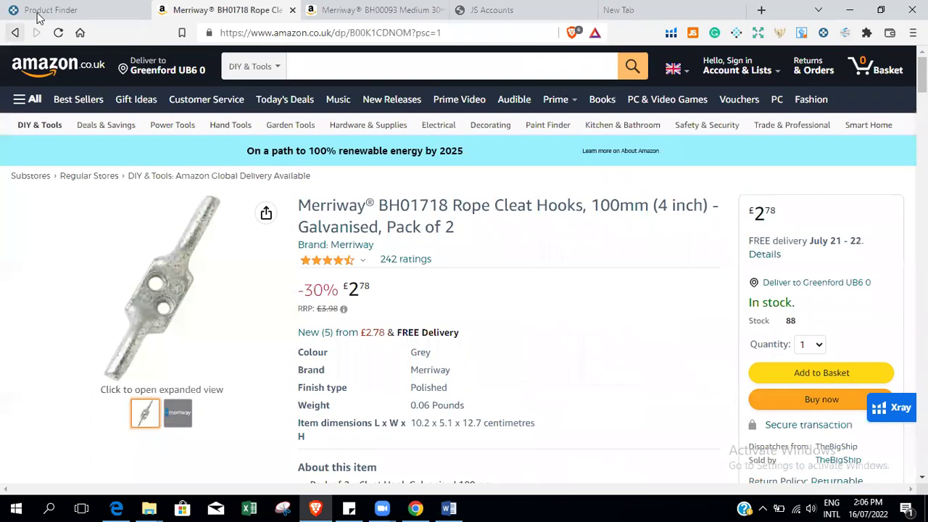
Open the Merriway BH00403 Cleat Hooks listing on Amazon from the Keepa Product Finder and review its details, feature ratings and sellers.
{"action": "key", "text": "ctrl+shift+Tab"}
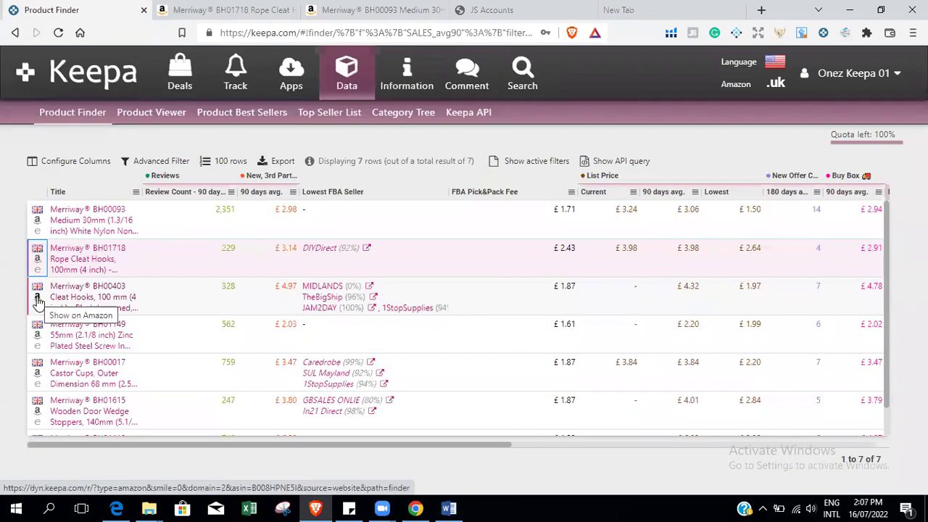
{"action": "left_click", "coordinate": [36, 298]}
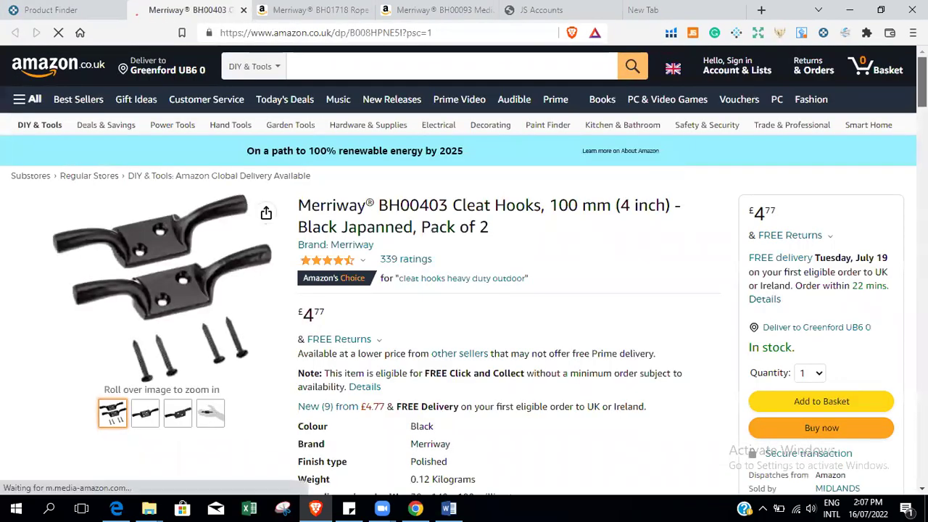
{"action": "scroll", "coordinate": [464, 290], "scroll_direction": "down", "scroll_amount": 2}
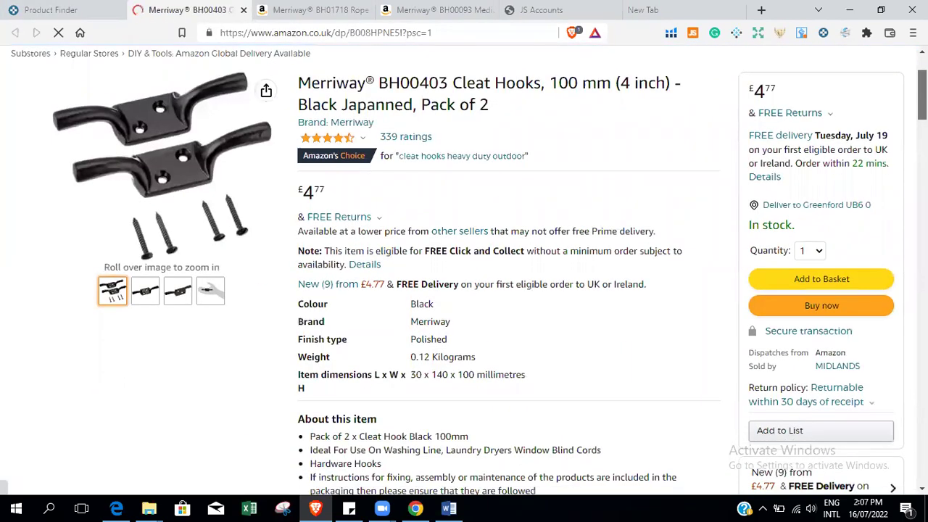
{"action": "scroll", "coordinate": [464, 290], "scroll_direction": "down", "scroll_amount": 4}
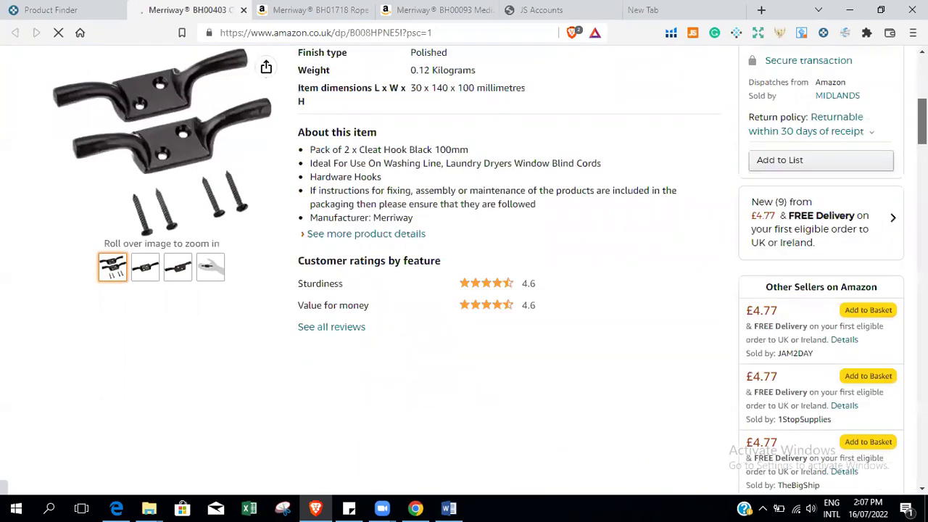
{"action": "scroll", "coordinate": [884, 153], "scroll_direction": "down", "scroll_amount": 1}
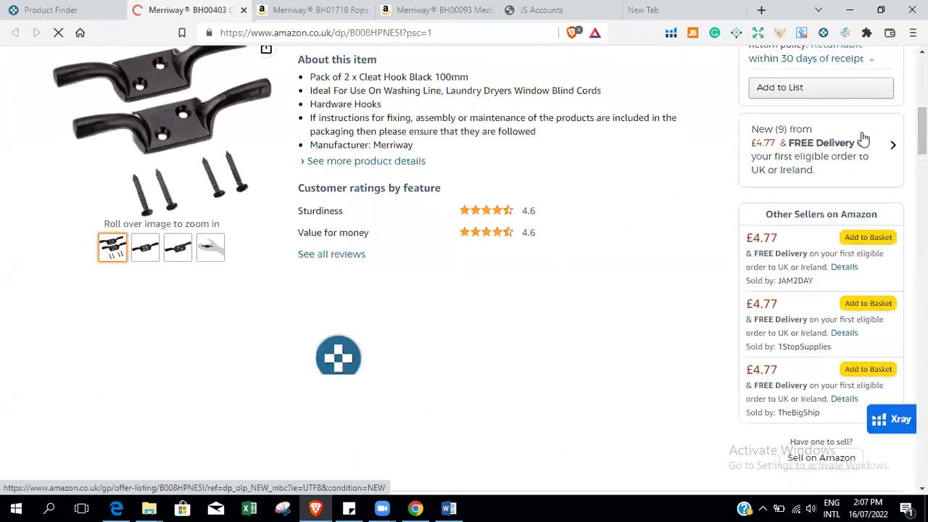
Open the black cleat hooks' list of new offers and compare every seller's price, dispatch method and stock.
{"action": "left_click", "coordinate": [862, 135]}
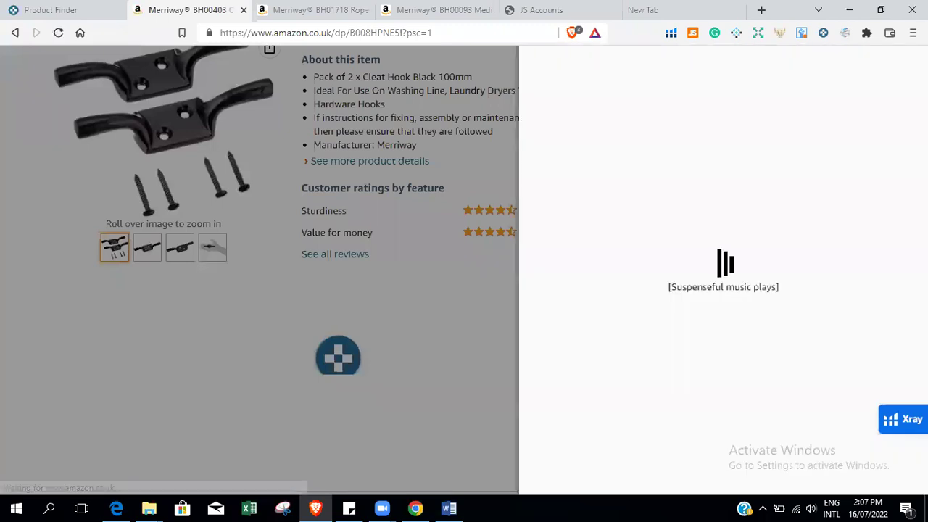
{"action": "scroll", "coordinate": [723, 270], "scroll_direction": "down", "scroll_amount": 4}
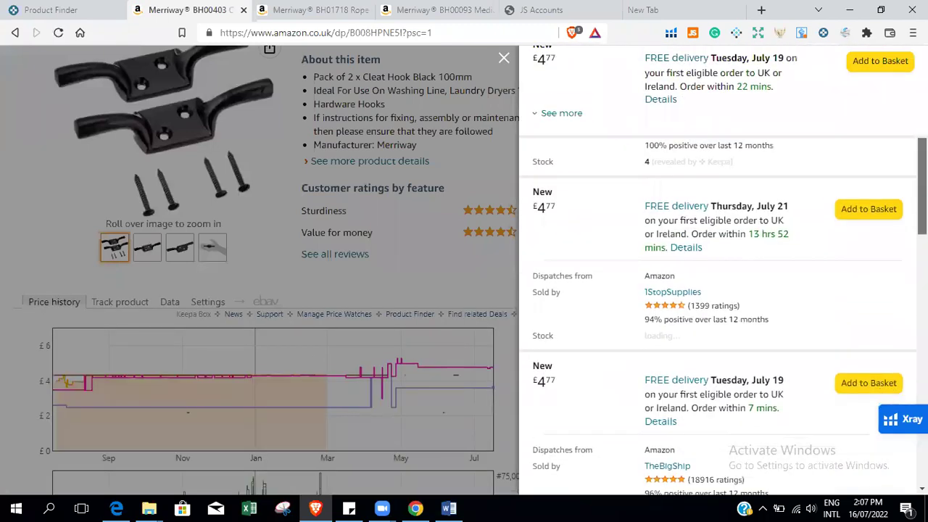
{"action": "scroll", "coordinate": [724, 326], "scroll_direction": "down", "scroll_amount": 7}
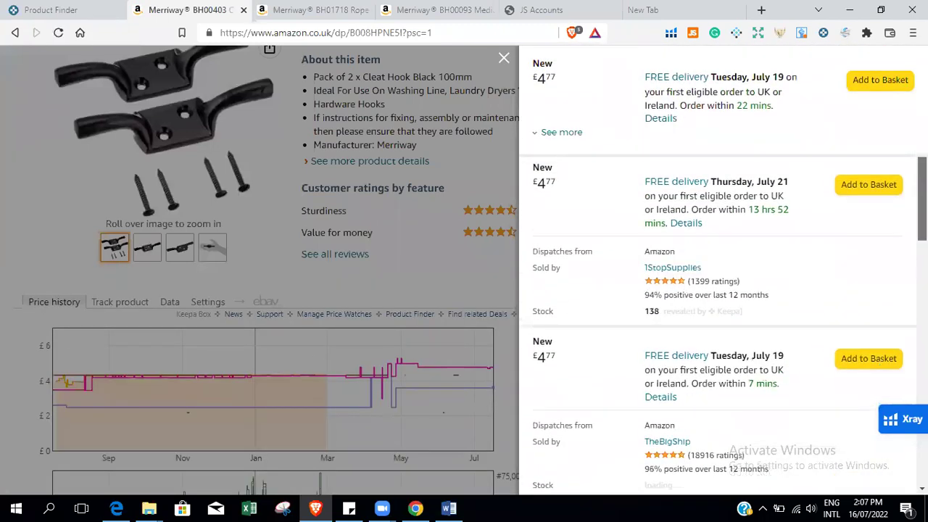
{"action": "scroll", "coordinate": [724, 325], "scroll_direction": "down", "scroll_amount": 5}
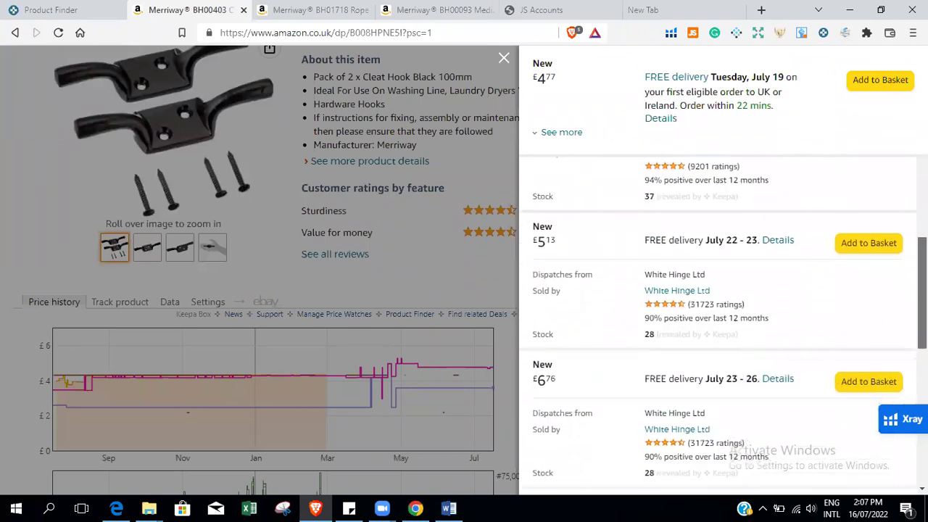
{"action": "scroll", "coordinate": [723, 325], "scroll_direction": "down", "scroll_amount": 3}
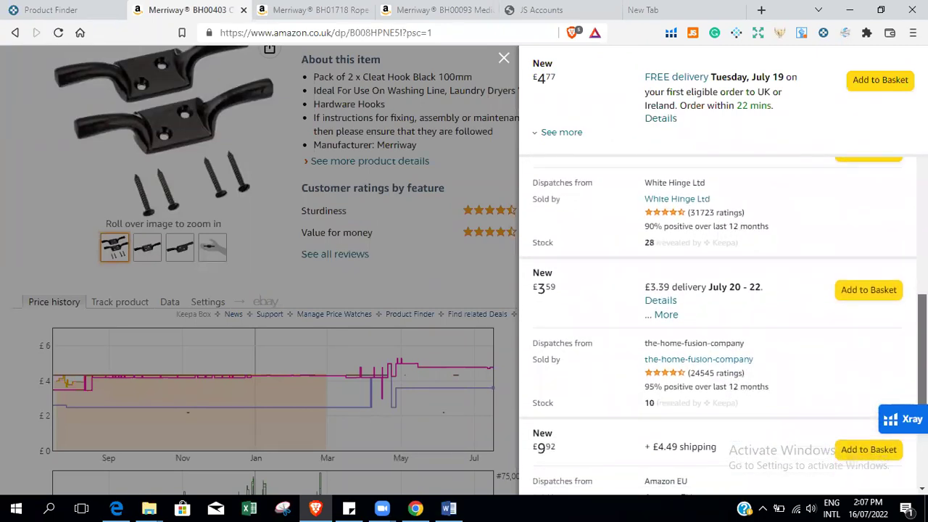
{"action": "scroll", "coordinate": [723, 325], "scroll_direction": "up", "scroll_amount": 3}
{"action": "scroll", "coordinate": [724, 326], "scroll_direction": "up", "scroll_amount": 10}
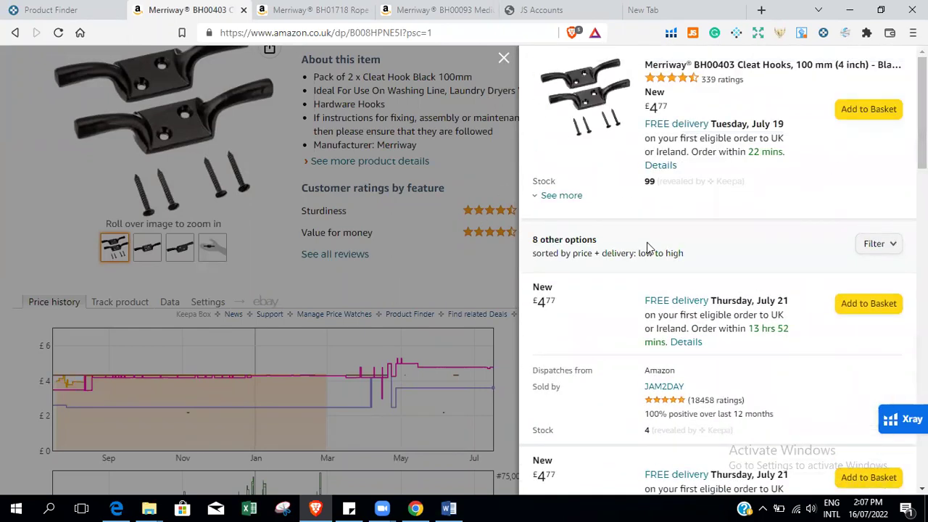
Expand the featured cleat hook offer's seller details and filter the other offers to Prime delivery.
{"action": "left_click", "coordinate": [560, 196]}
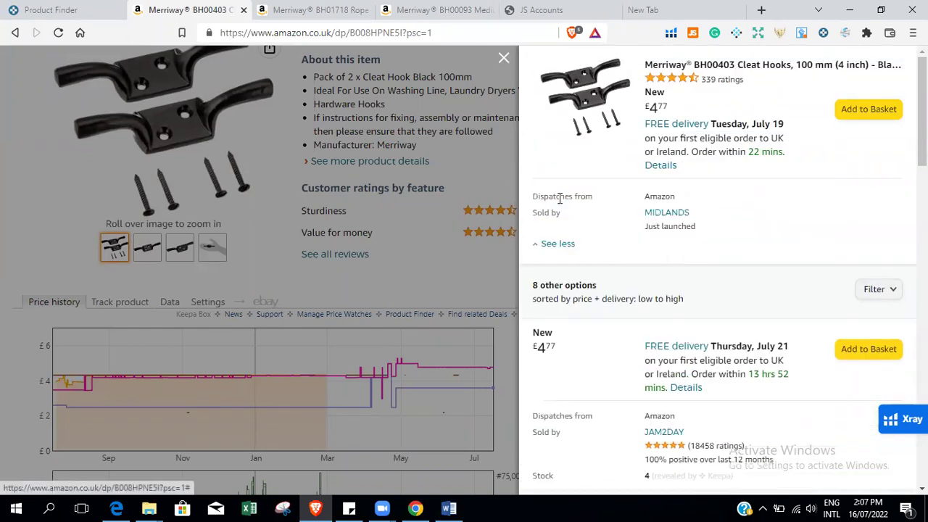
{"action": "left_click", "coordinate": [874, 290]}
{"action": "left_click", "coordinate": [873, 290]}
{"action": "left_click", "coordinate": [876, 292]}
{"action": "left_click", "coordinate": [882, 367]}
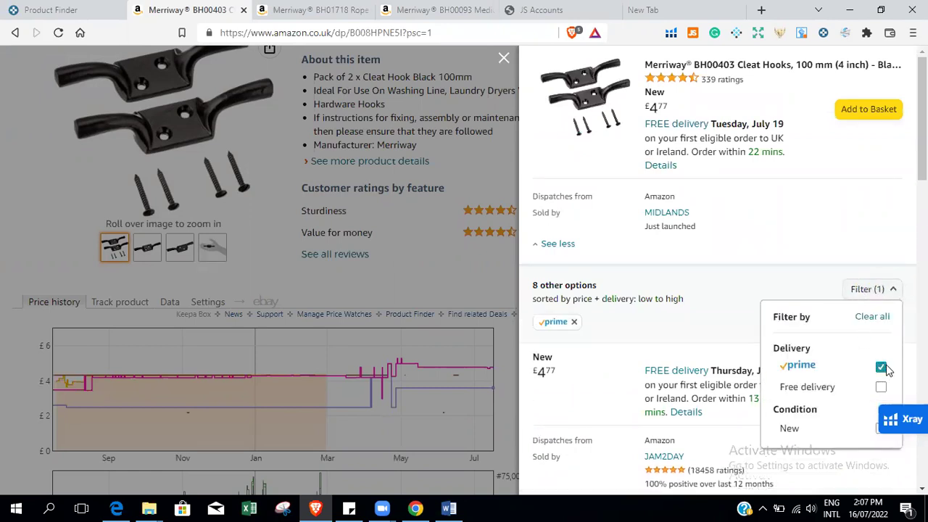
Examine the Prime-filtered cleat hook offers and highlight the dispatch and seller details of the Amazon EU offer.
{"action": "scroll", "coordinate": [718, 179], "scroll_direction": "down", "scroll_amount": 4}
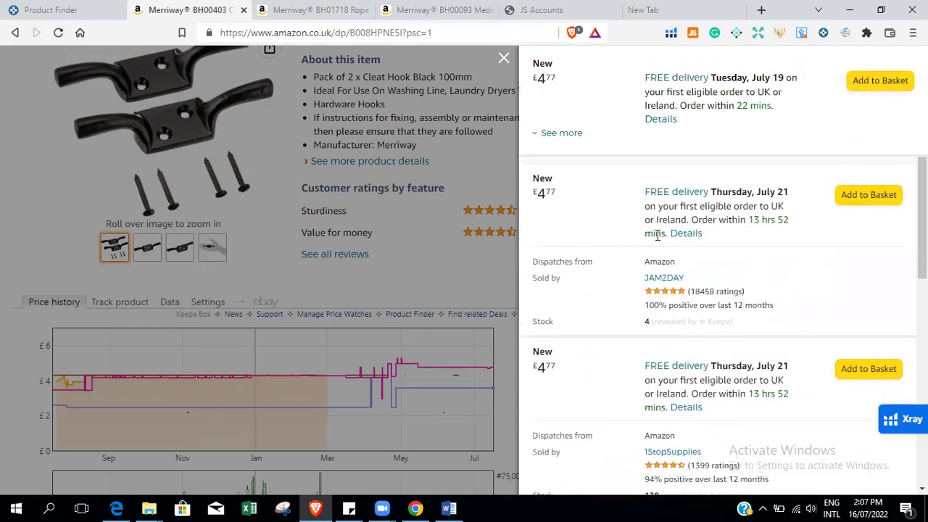
{"action": "scroll", "coordinate": [703, 433], "scroll_direction": "down", "scroll_amount": 4}
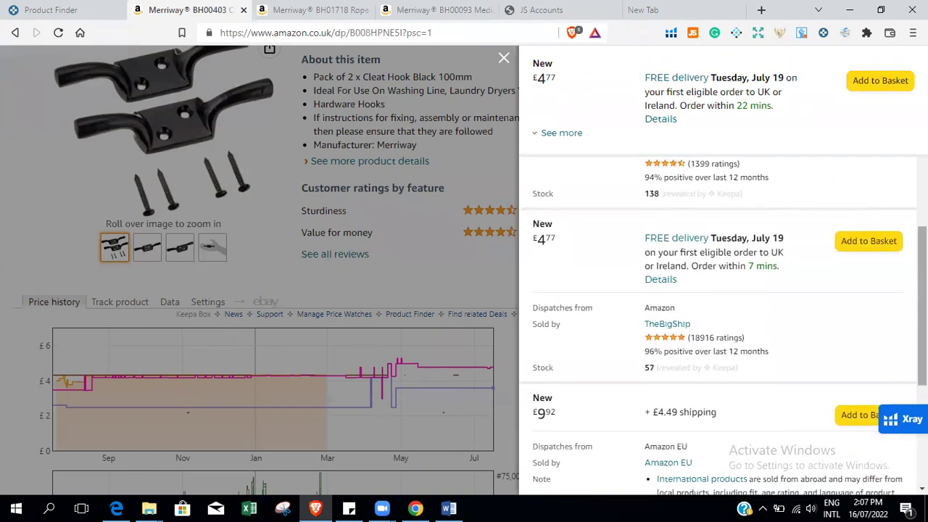
{"action": "scroll", "coordinate": [794, 425], "scroll_direction": "down", "scroll_amount": 3}
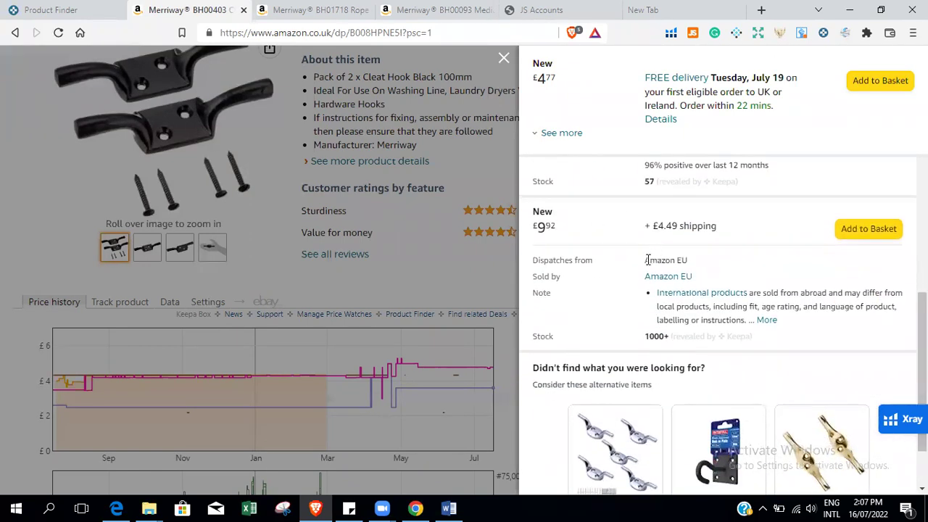
{"action": "left_click_drag", "start_coordinate": [645, 261], "coordinate": [725, 293]}
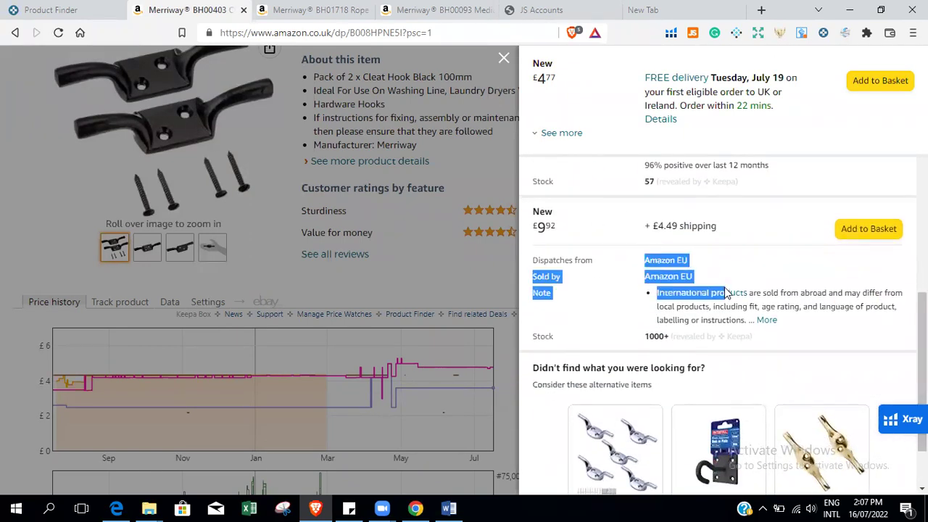
Clear the highlighted offer text, return to the featured cleat hook offer and close the list of offers.
{"action": "left_click", "coordinate": [796, 268]}
{"action": "scroll", "coordinate": [796, 268], "scroll_direction": "up", "scroll_amount": 10}
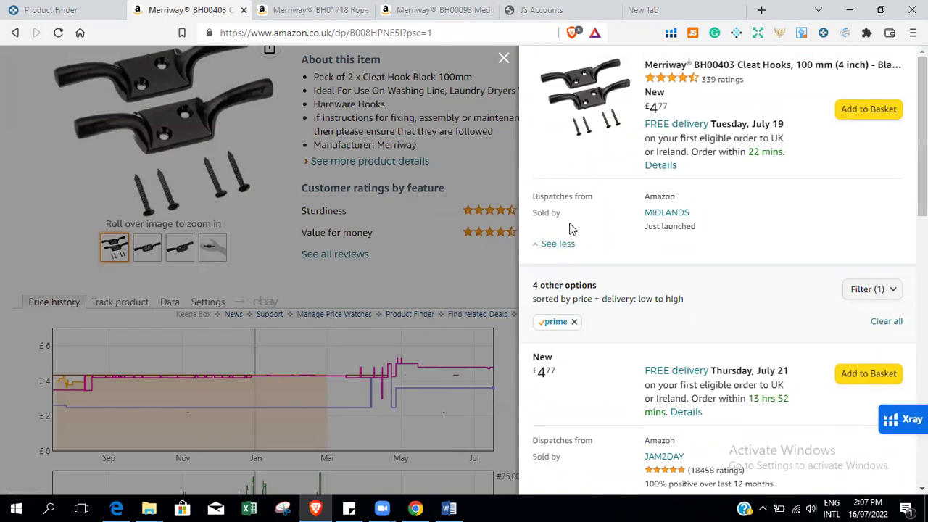
{"action": "left_click", "coordinate": [504, 58]}
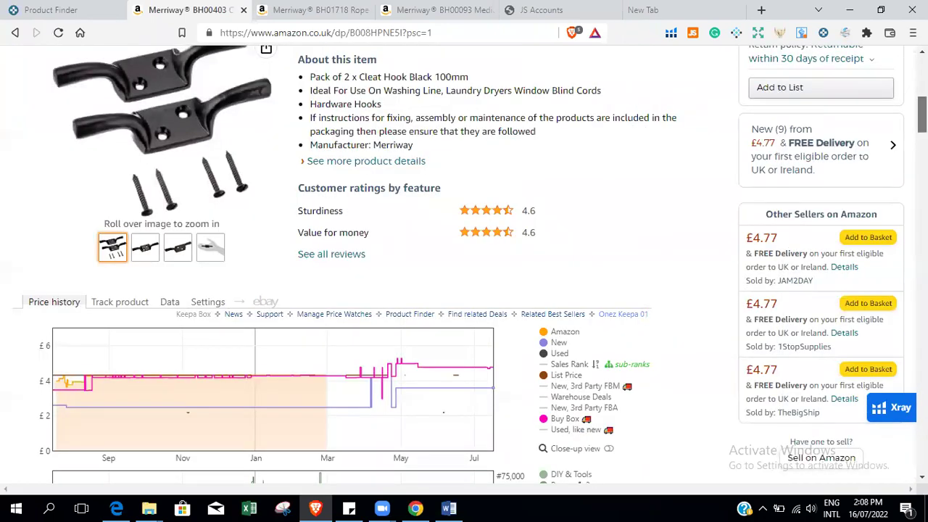
Reduce the cleat hooks' Keepa price history graph to the Amazon price by hiding the New, Used, List Price and Buy Box series.
{"action": "scroll", "coordinate": [921, 115], "scroll_direction": "down", "scroll_amount": 3}
{"action": "scroll", "coordinate": [174, 203], "scroll_direction": "up", "scroll_amount": 2}
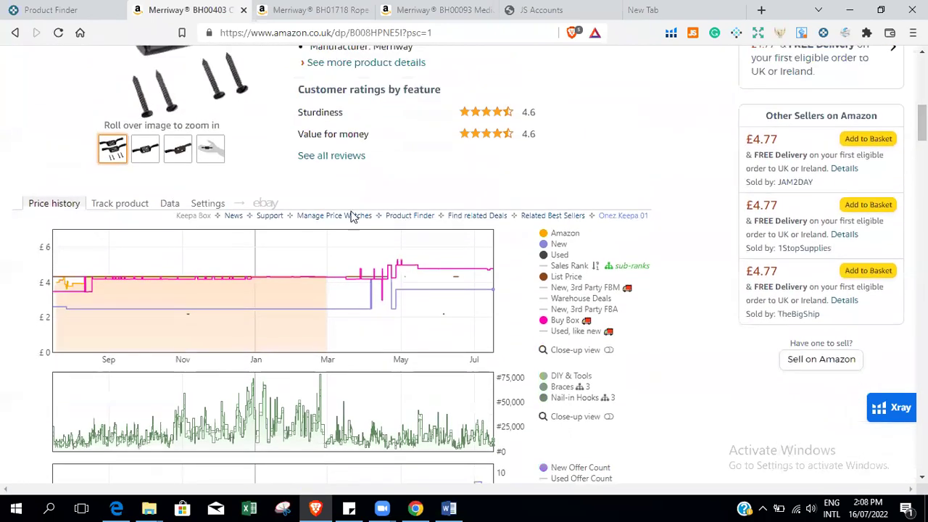
{"action": "left_click", "coordinate": [544, 245]}
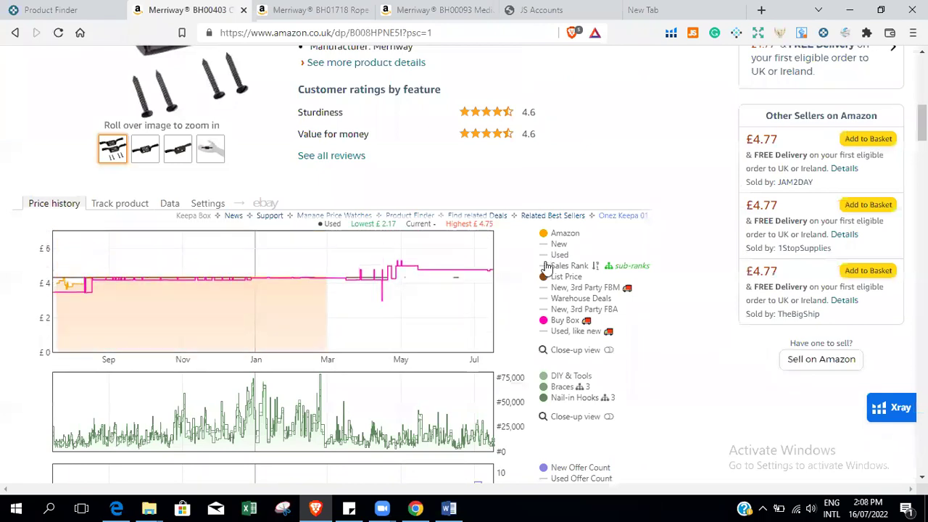
{"action": "left_click", "coordinate": [545, 319]}
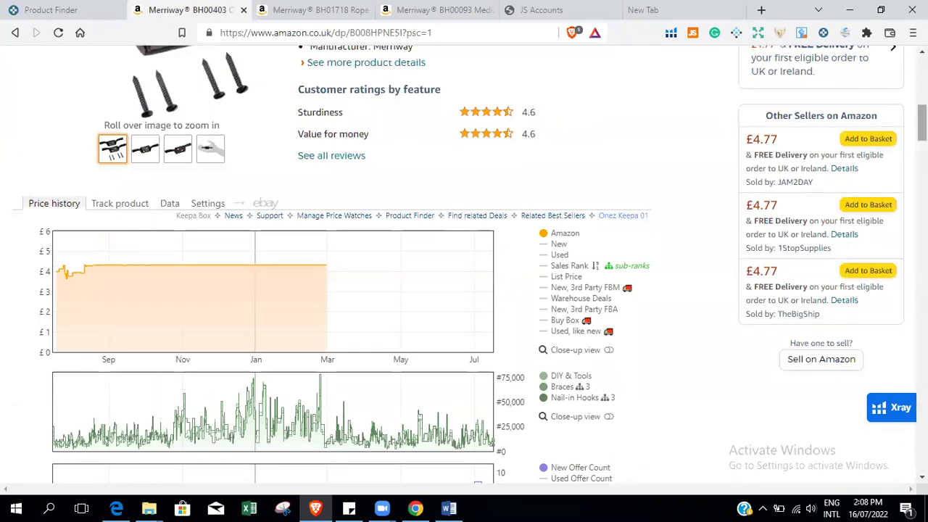
Compare the cleat hooks' Keepa history over 3 months and a year, finishing with the 3-month range.
{"action": "scroll", "coordinate": [921, 124], "scroll_direction": "down", "scroll_amount": 3}
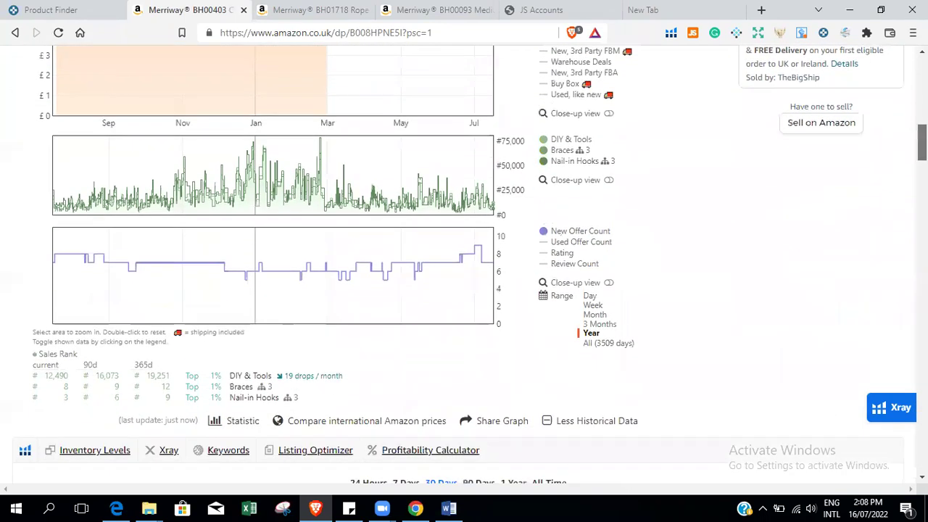
{"action": "left_click", "coordinate": [599, 324]}
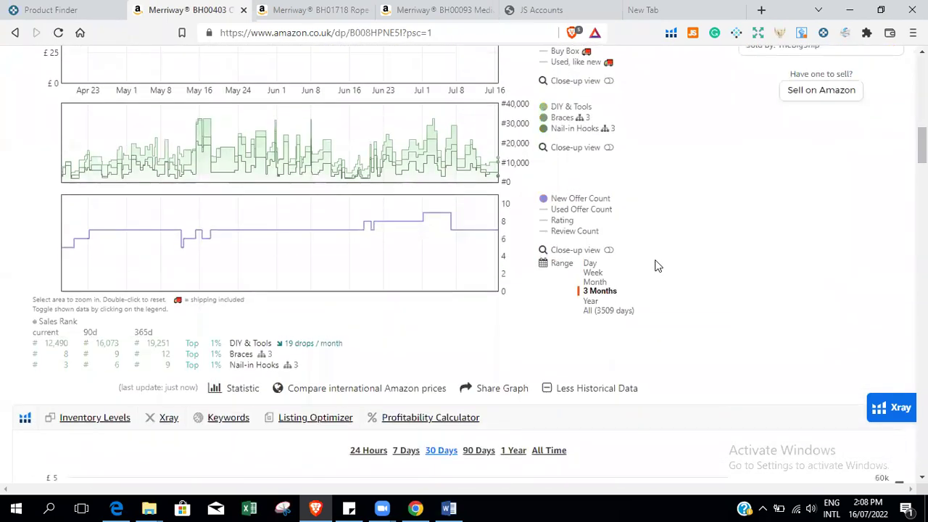
{"action": "left_click", "coordinate": [591, 301]}
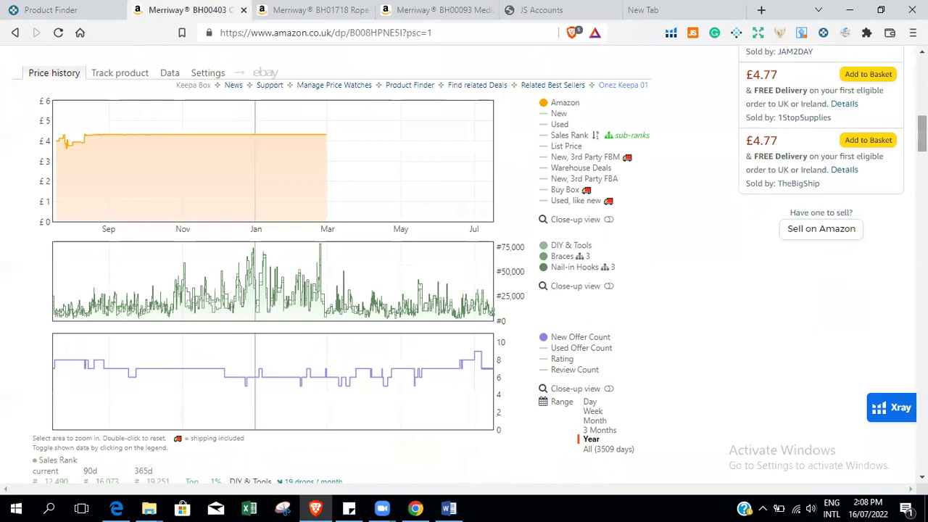
{"action": "scroll", "coordinate": [636, 290], "scroll_direction": "down", "scroll_amount": 2}
{"action": "left_click", "coordinate": [615, 311]}
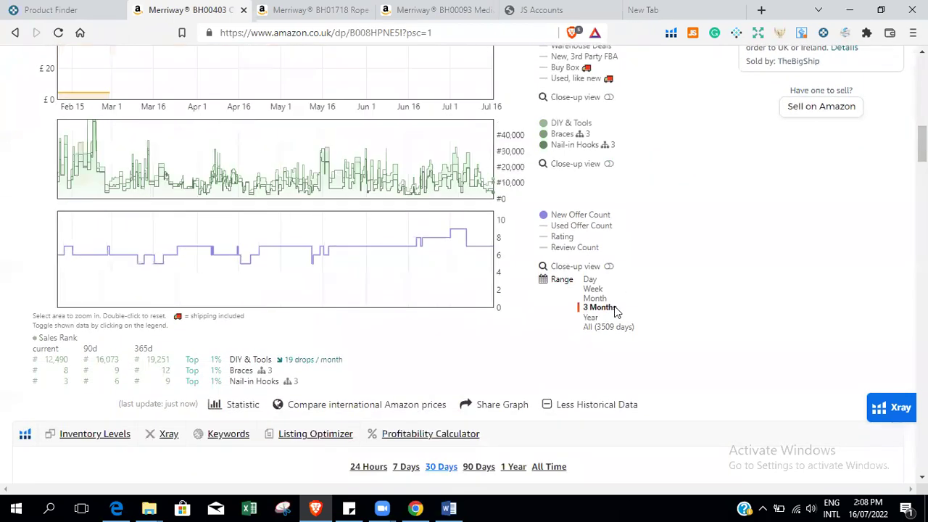
{"action": "scroll", "coordinate": [615, 311], "scroll_direction": "up", "scroll_amount": 3}
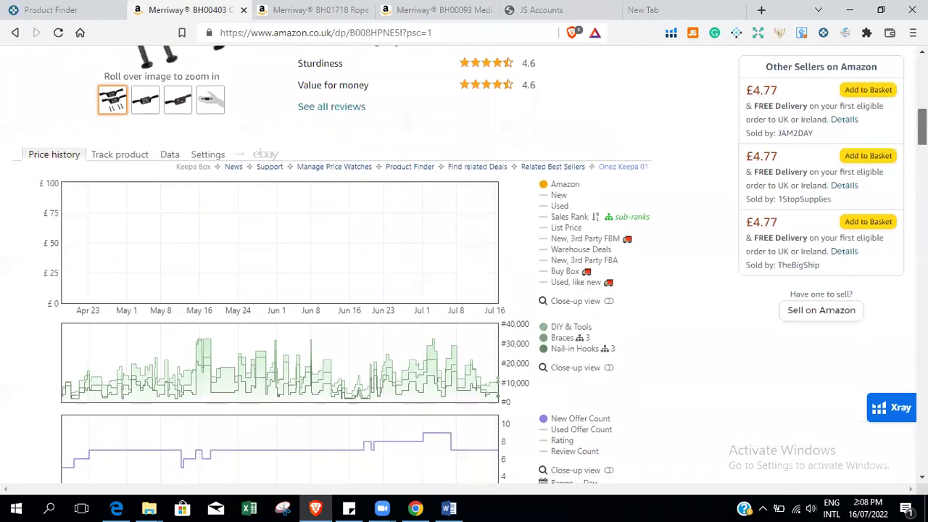
Show the Sales Rank, New 3rd Party FBA, Buy Box and New 3rd Party FBM series in the Keepa price graph.
{"action": "scroll", "coordinate": [537, 185], "scroll_direction": "down", "scroll_amount": 1}
{"action": "left_click", "coordinate": [556, 201]}
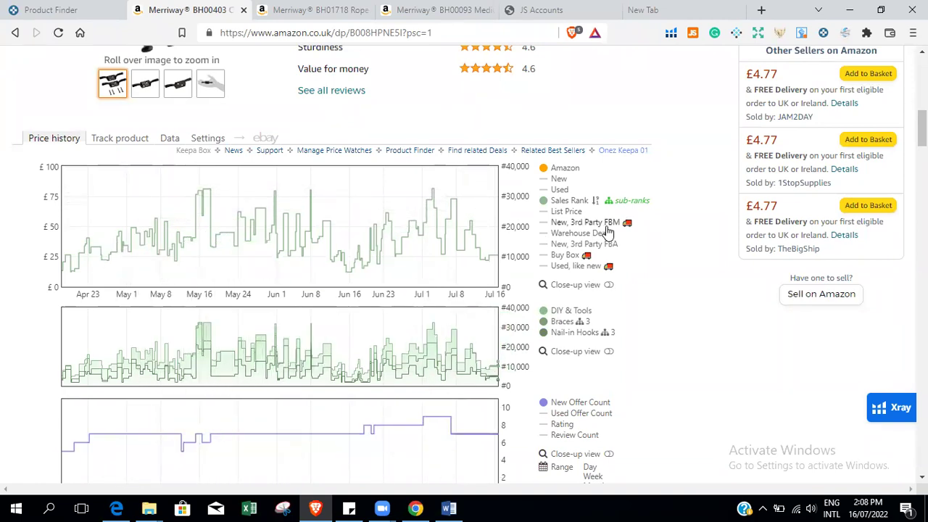
{"action": "left_click", "coordinate": [543, 247]}
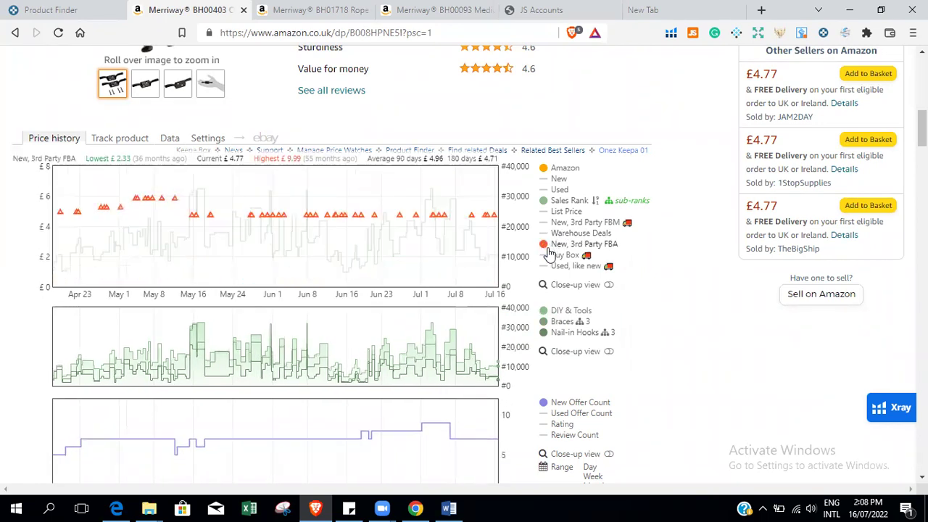
{"action": "left_click", "coordinate": [541, 256]}
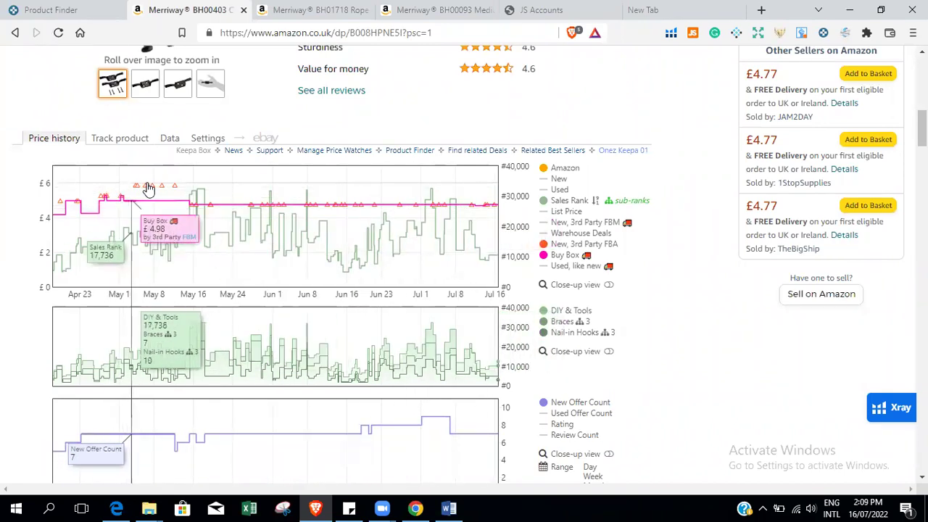
{"action": "mouse_move", "coordinate": [560, 254]}
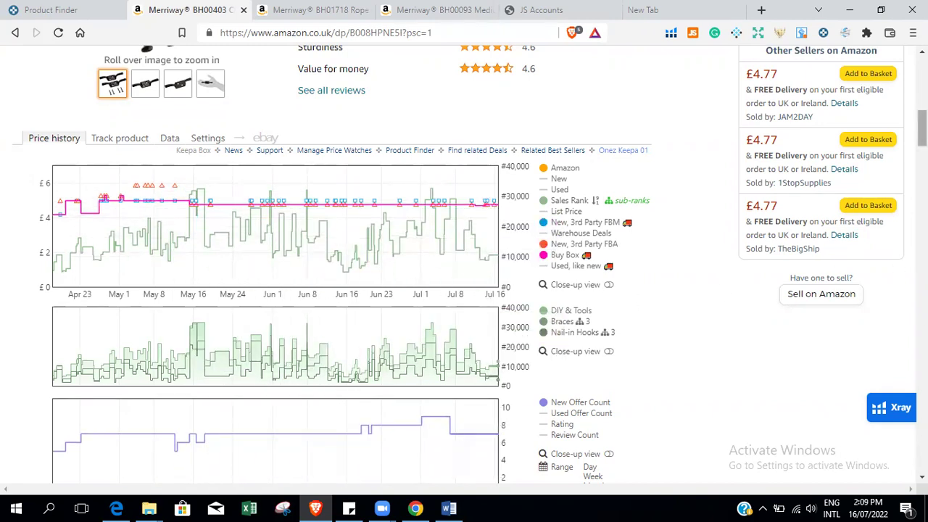
Examine the 3-month Keepa graphs, comparing the Buy Box, FBA and FBM prices with the sales rank and new offer count.
{"action": "scroll", "coordinate": [922, 130], "scroll_direction": "down", "scroll_amount": 2}
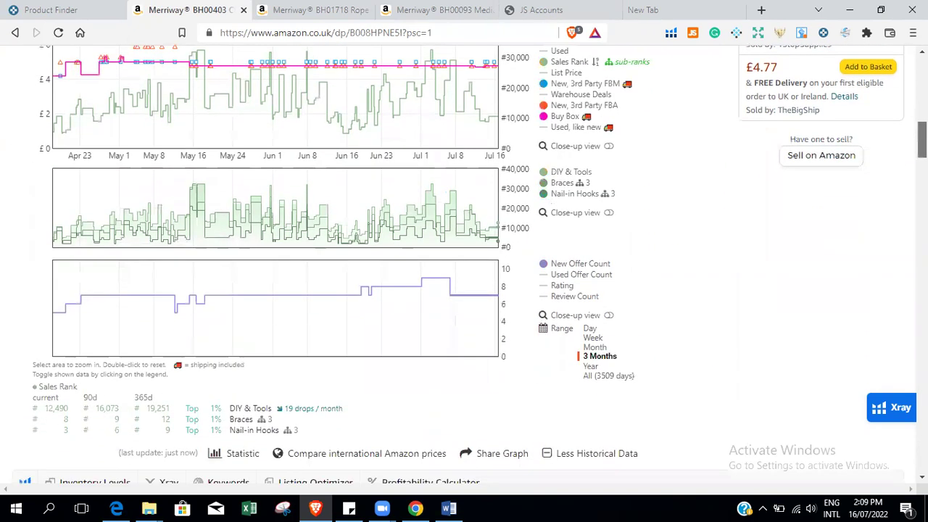
{"action": "scroll", "coordinate": [922, 130], "scroll_direction": "up", "scroll_amount": 1}
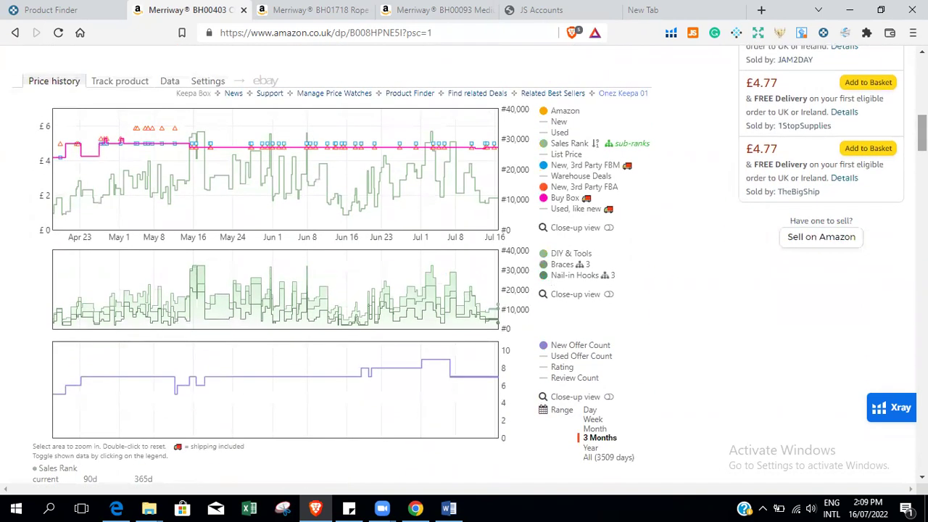
{"action": "mouse_move", "coordinate": [542, 116]}
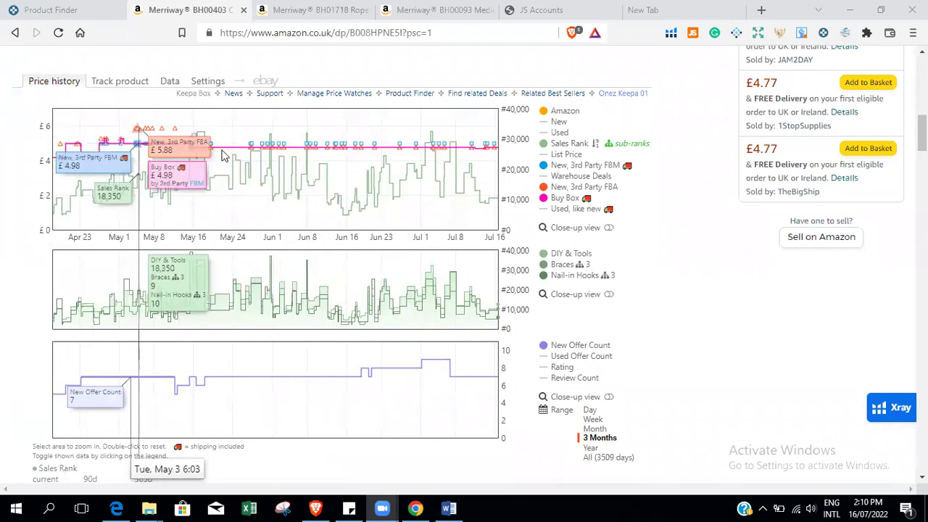
{"action": "mouse_move", "coordinate": [798, 191]}
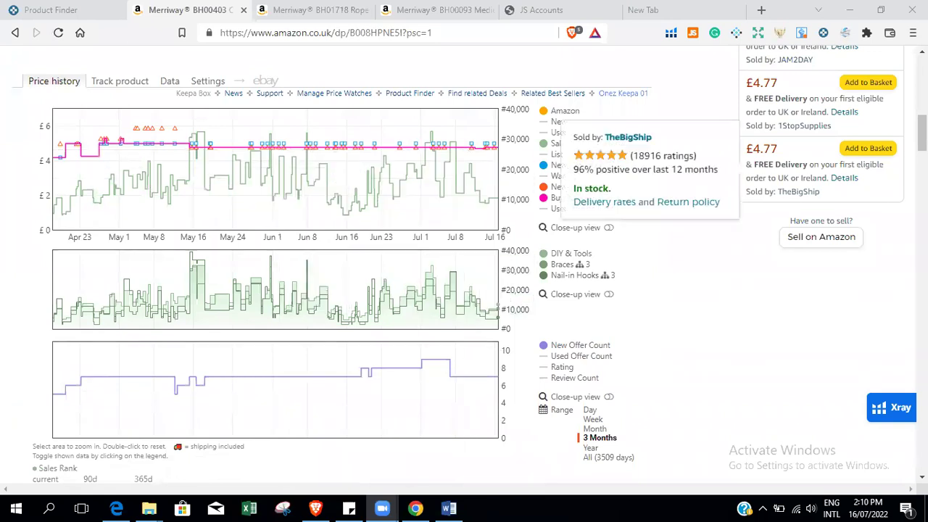
{"action": "scroll", "coordinate": [562, 232], "scroll_direction": "up", "scroll_amount": 1}
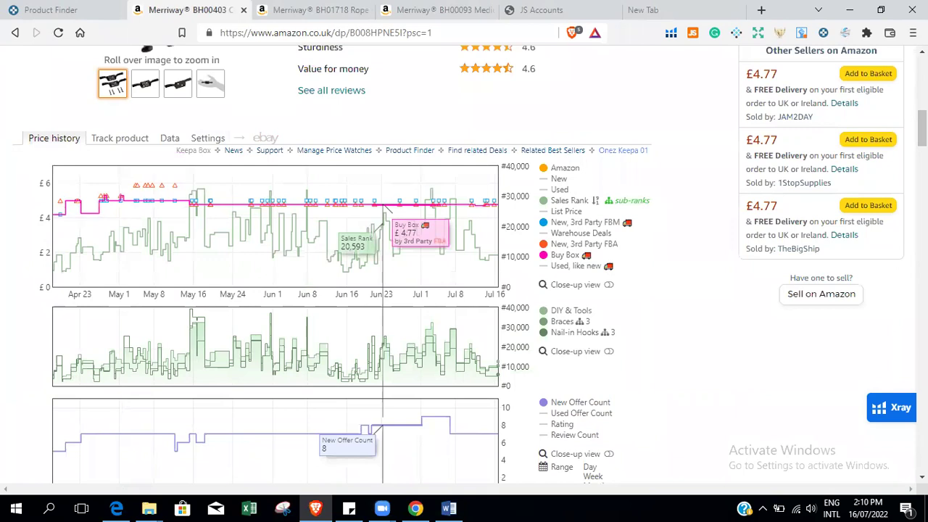
{"action": "scroll", "coordinate": [388, 210], "scroll_direction": "down", "scroll_amount": 1}
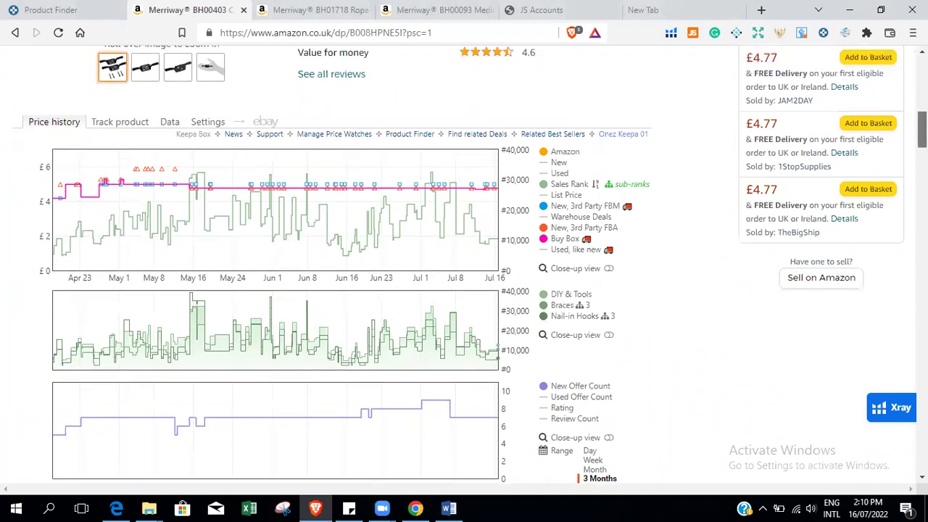
{"action": "scroll", "coordinate": [446, 421], "scroll_direction": "up", "scroll_amount": 1}
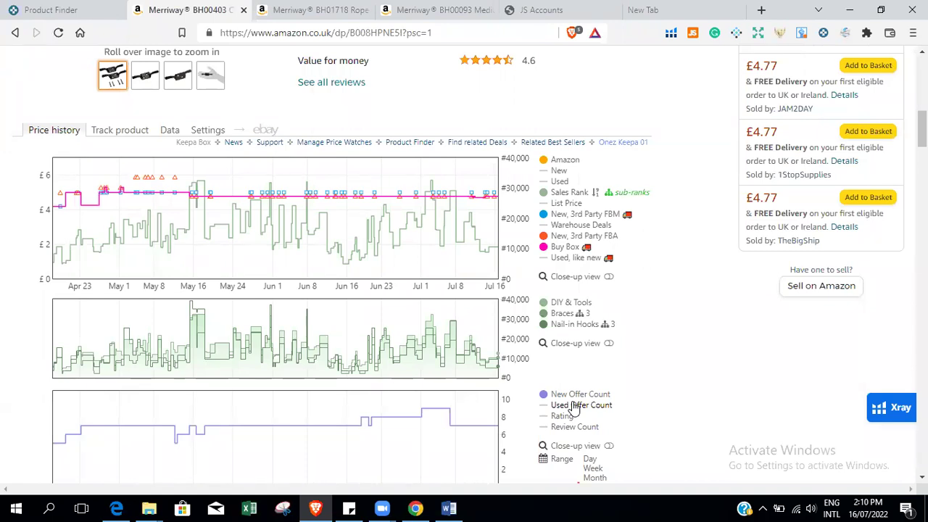
{"action": "left_click", "coordinate": [474, 508]}
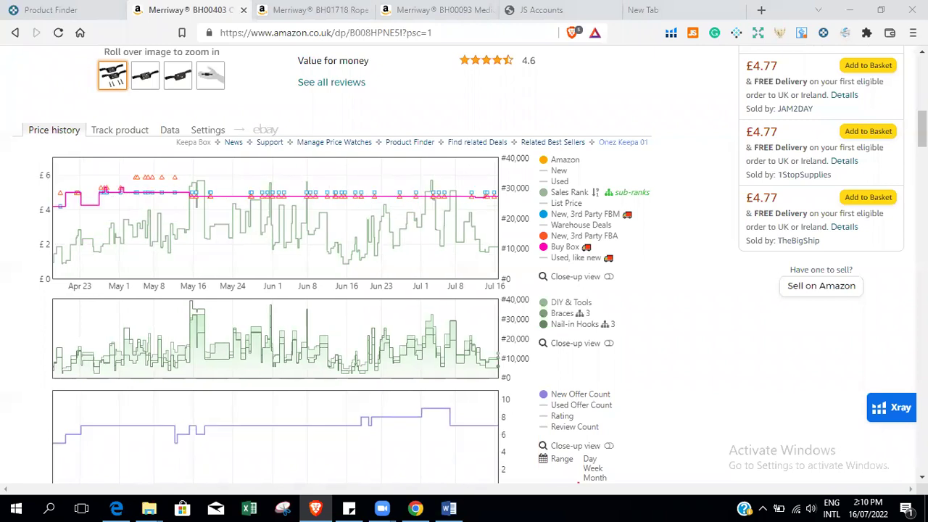
{"action": "scroll", "coordinate": [604, 225], "scroll_direction": "up", "scroll_amount": 1}
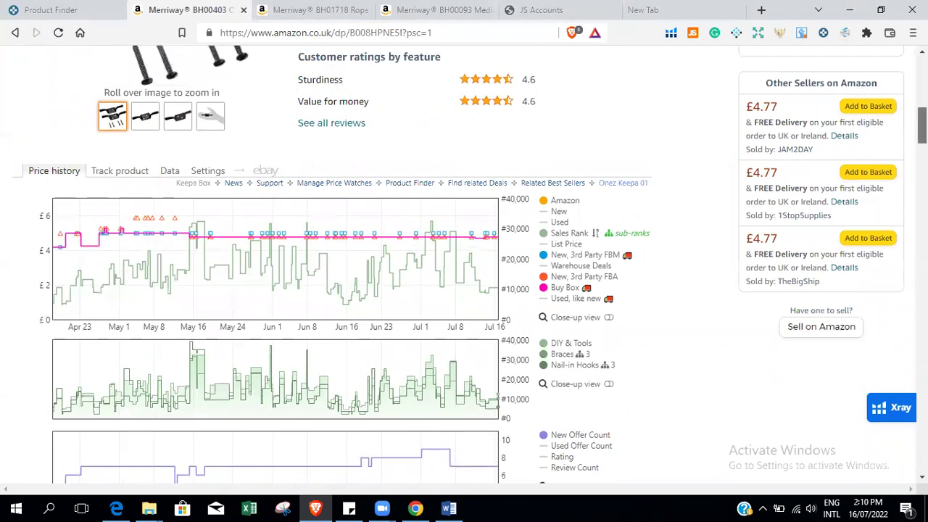
{"action": "scroll", "coordinate": [606, 461], "scroll_direction": "down", "scroll_amount": 2}
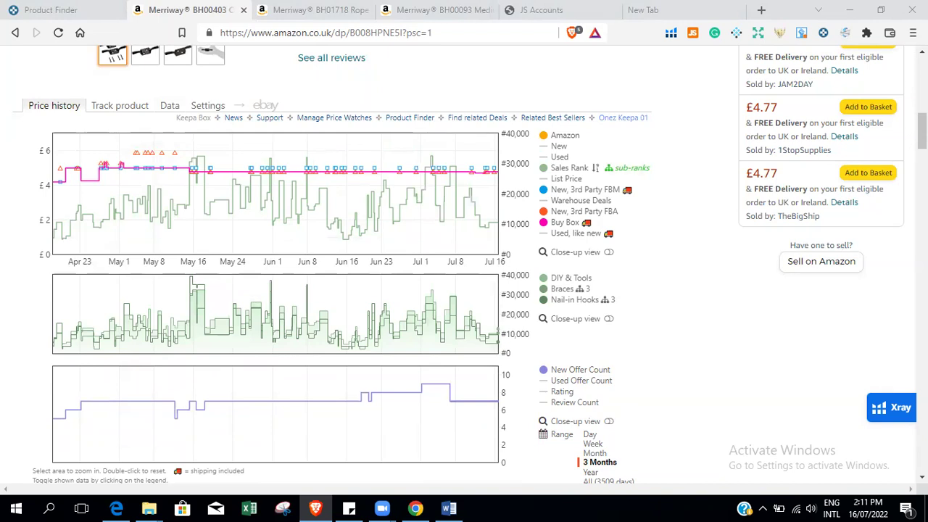
{"action": "scroll", "coordinate": [921, 130], "scroll_direction": "up", "scroll_amount": 3}
{"action": "scroll", "coordinate": [464, 263], "scroll_direction": "down", "scroll_amount": 2}
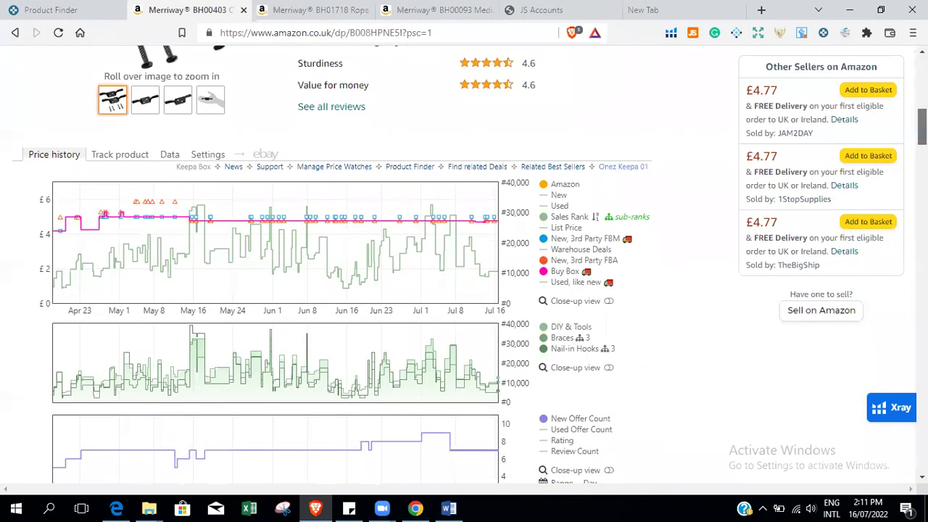
{"action": "scroll", "coordinate": [464, 264], "scroll_direction": "down", "scroll_amount": 1}
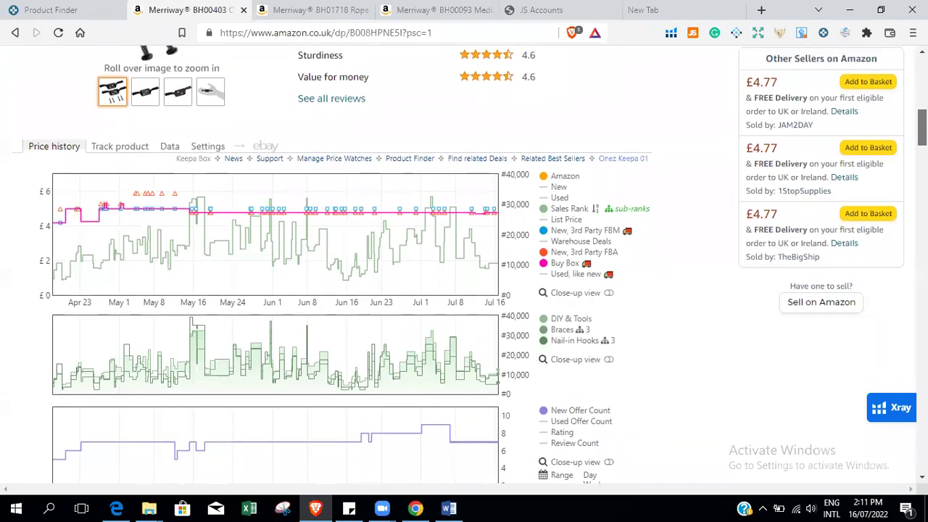
{"action": "scroll", "coordinate": [419, 176], "scroll_direction": "up", "scroll_amount": 1}
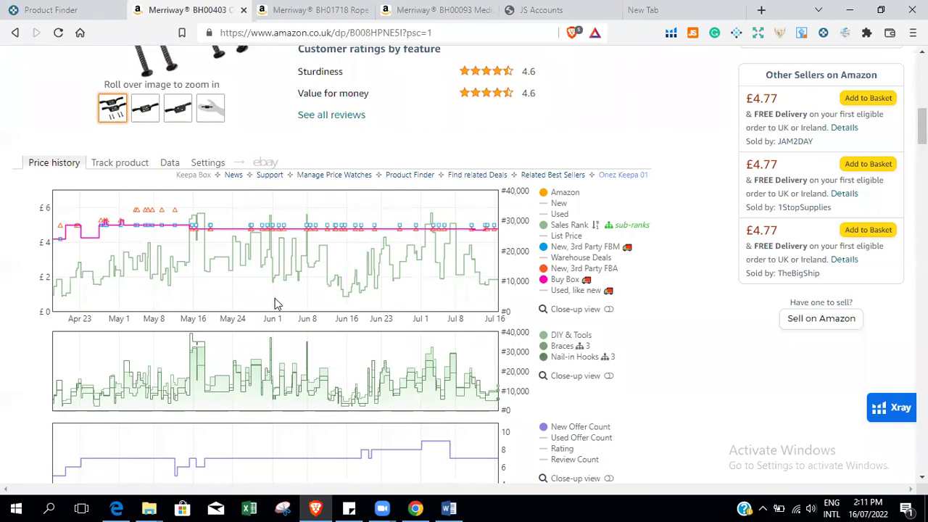
Inspect the late-May prices and sales rank in the Keepa graph and check what each plotted series represents.
{"action": "mouse_move", "coordinate": [275, 298]}
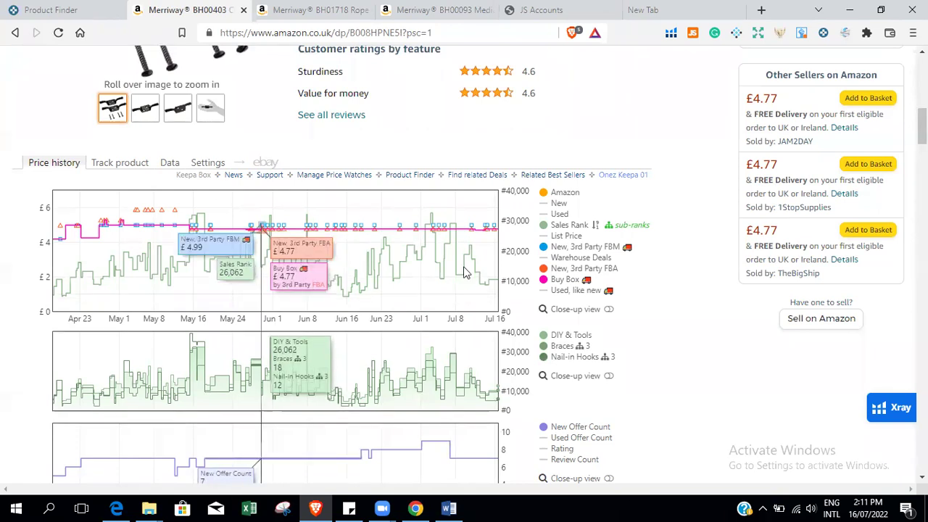
{"action": "mouse_move", "coordinate": [544, 194]}
{"action": "mouse_move", "coordinate": [543, 228]}
{"action": "mouse_move", "coordinate": [542, 271]}
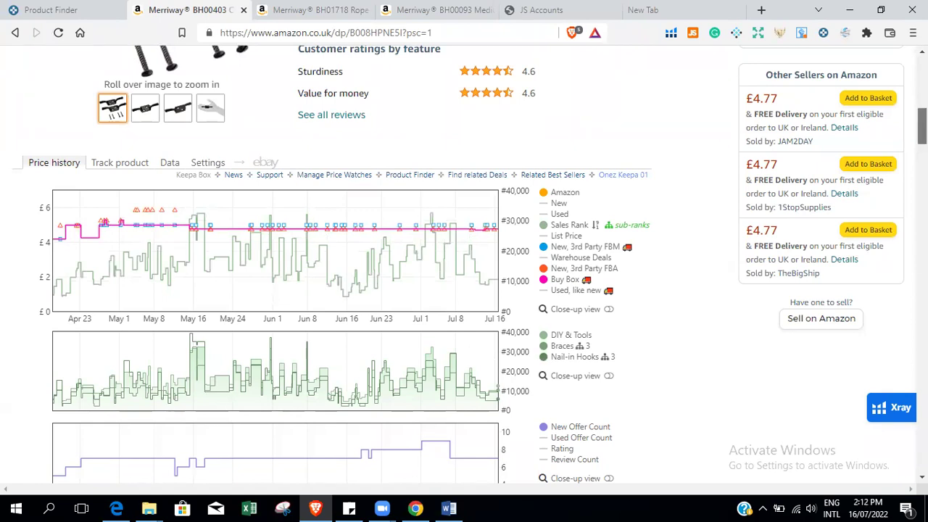
{"action": "scroll", "coordinate": [464, 265], "scroll_direction": "up", "scroll_amount": 3}
{"action": "scroll", "coordinate": [464, 264], "scroll_direction": "down", "scroll_amount": 1}
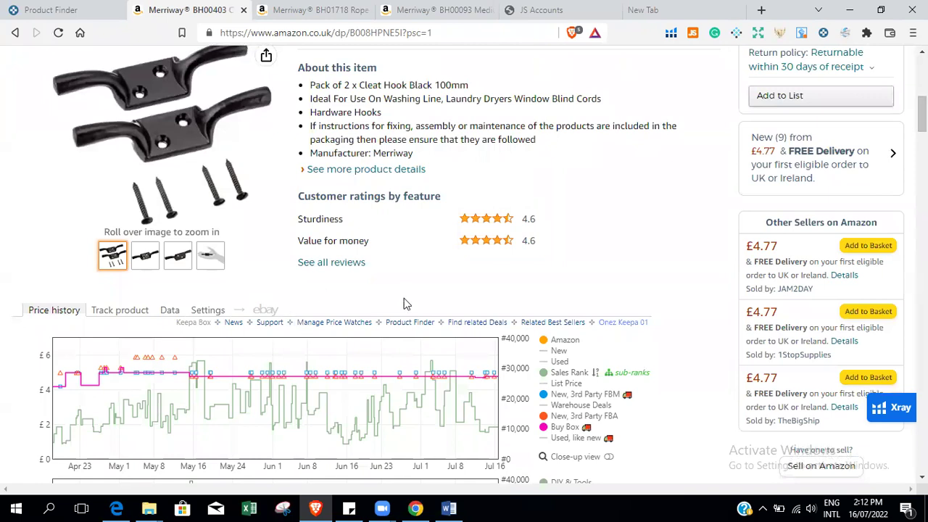
Open the cleat hooks' Buy Box Statistics in Keepa and review each seller's win percentage, average price, stock and rating.
{"action": "scroll", "coordinate": [223, 258], "scroll_direction": "down", "scroll_amount": 1}
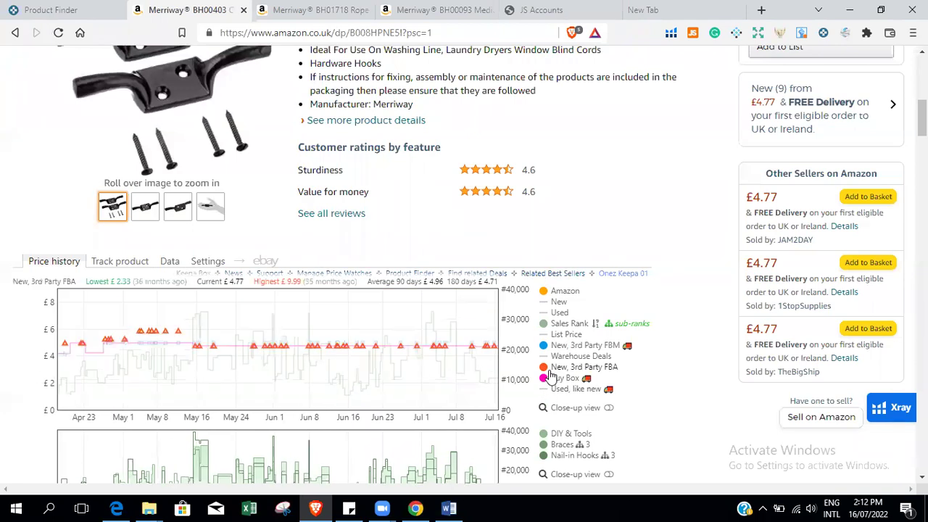
{"action": "left_click", "coordinate": [170, 261]}
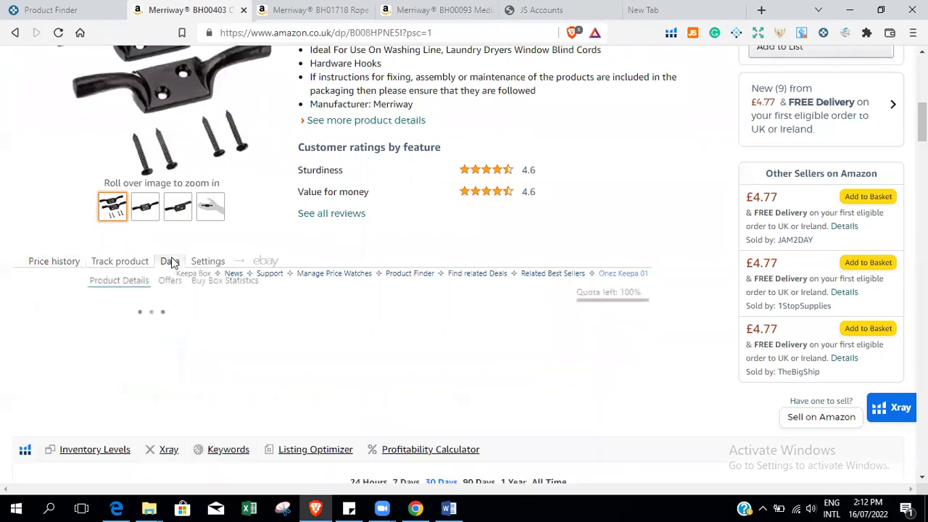
{"action": "scroll", "coordinate": [332, 130], "scroll_direction": "down", "scroll_amount": 2}
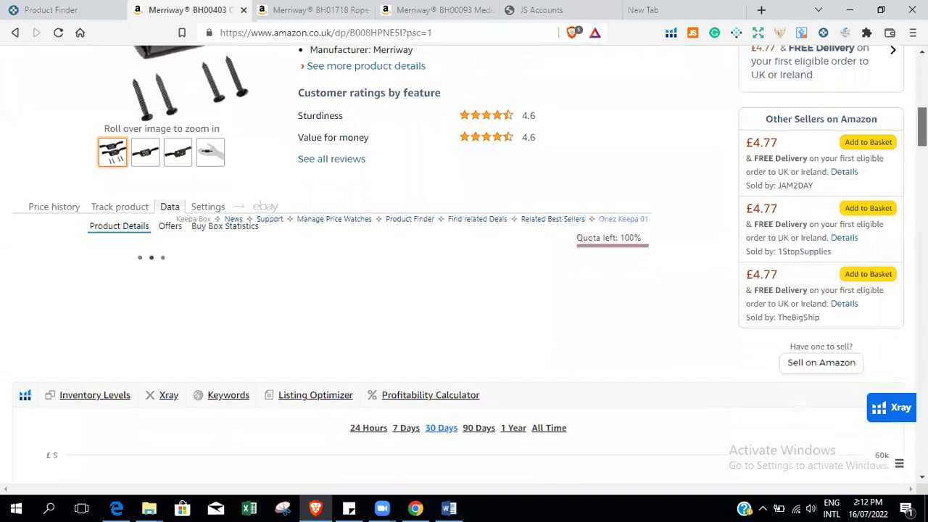
{"action": "left_click", "coordinate": [226, 168]}
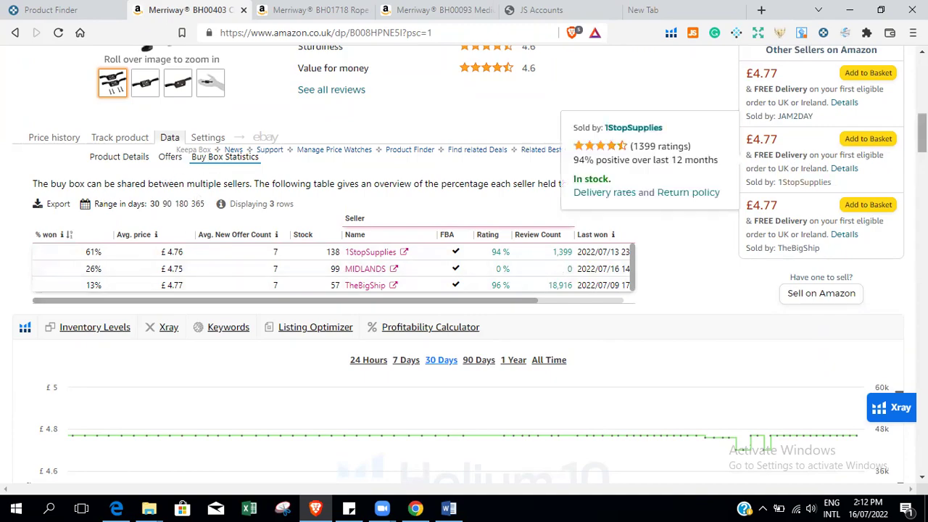
{"action": "scroll", "coordinate": [464, 261], "scroll_direction": "up", "scroll_amount": 9}
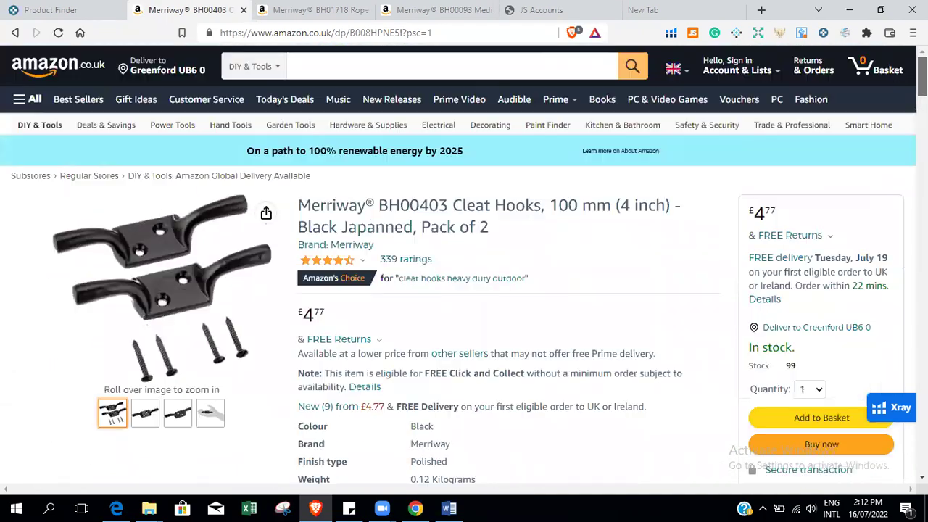
Compare the cleat hooks' listing price and current stock with the sellers in Keepa's 30-day Buy Box Statistics.
{"action": "scroll", "coordinate": [464, 261], "scroll_direction": "down", "scroll_amount": 9}
{"action": "scroll", "coordinate": [464, 261], "scroll_direction": "down", "scroll_amount": 1}
{"action": "scroll", "coordinate": [464, 261], "scroll_direction": "up", "scroll_amount": 1}
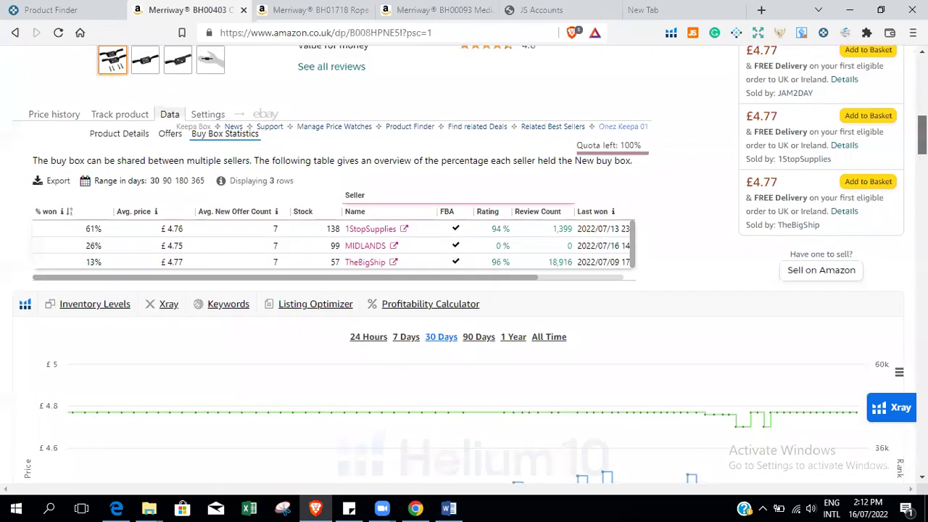
{"action": "scroll", "coordinate": [464, 261], "scroll_direction": "up", "scroll_amount": 1}
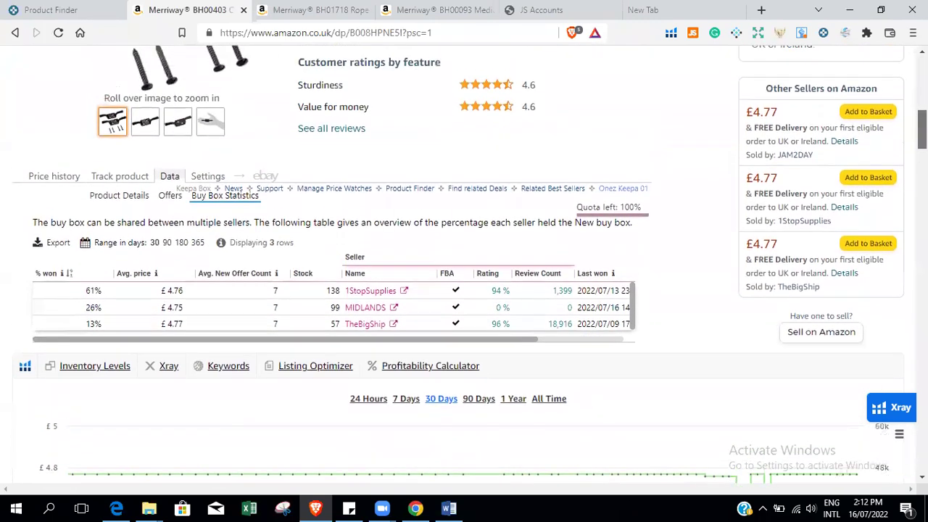
{"action": "scroll", "coordinate": [465, 261], "scroll_direction": "down", "scroll_amount": 1}
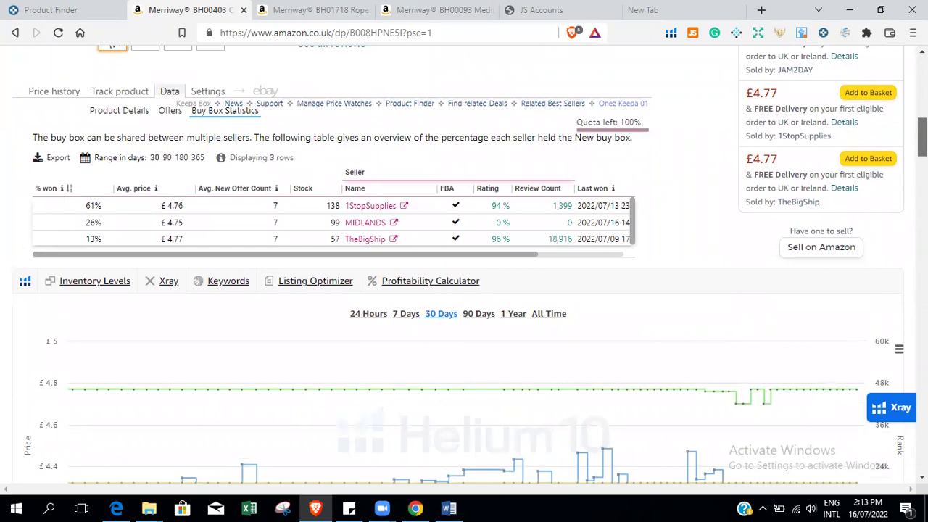
{"action": "scroll", "coordinate": [464, 261], "scroll_direction": "up", "scroll_amount": 4}
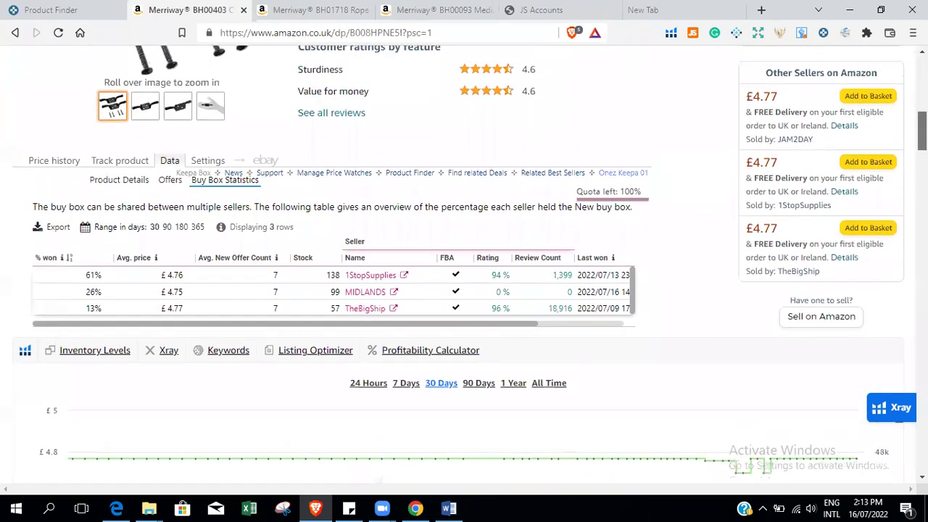
{"action": "scroll", "coordinate": [464, 261], "scroll_direction": "up", "scroll_amount": 6}
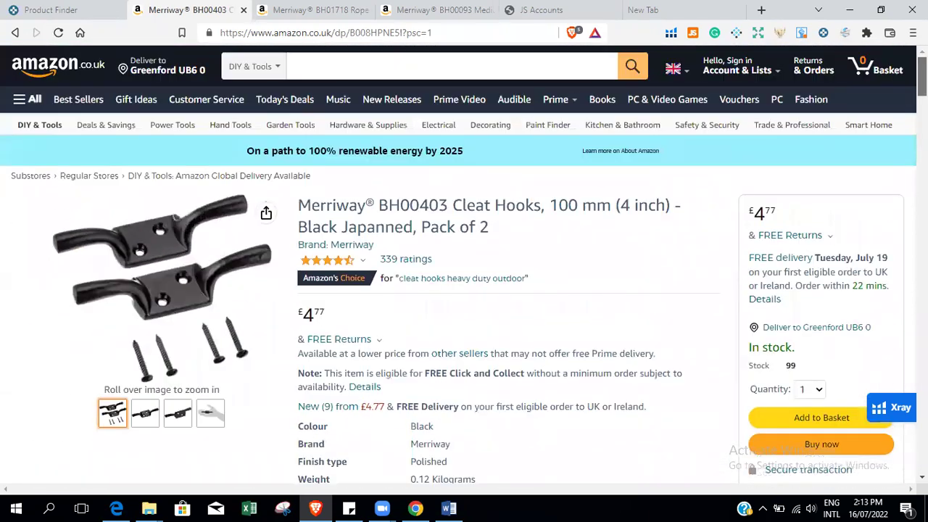
{"action": "scroll", "coordinate": [464, 261], "scroll_direction": "down", "scroll_amount": 10}
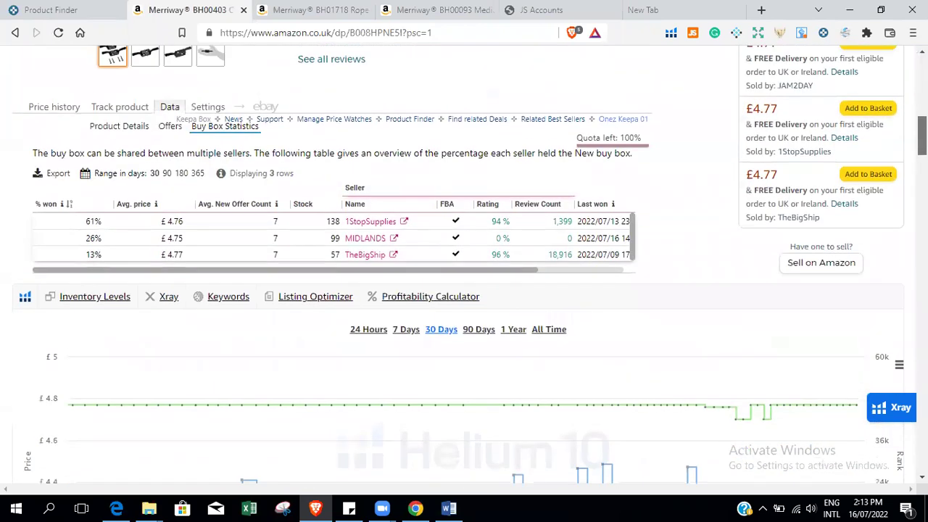
{"action": "scroll", "coordinate": [465, 261], "scroll_direction": "down", "scroll_amount": 1}
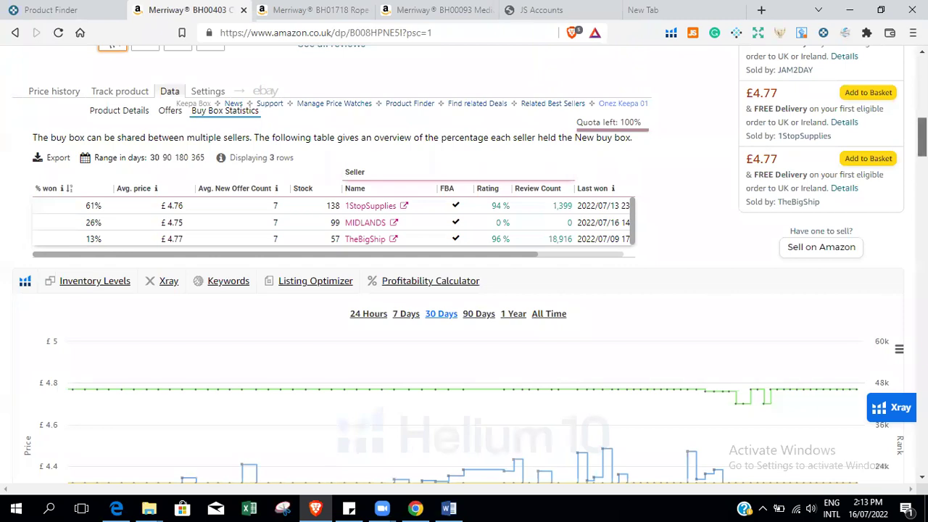
{"action": "scroll", "coordinate": [464, 261], "scroll_direction": "up", "scroll_amount": 1}
{"action": "scroll", "coordinate": [464, 261], "scroll_direction": "down", "scroll_amount": 1}
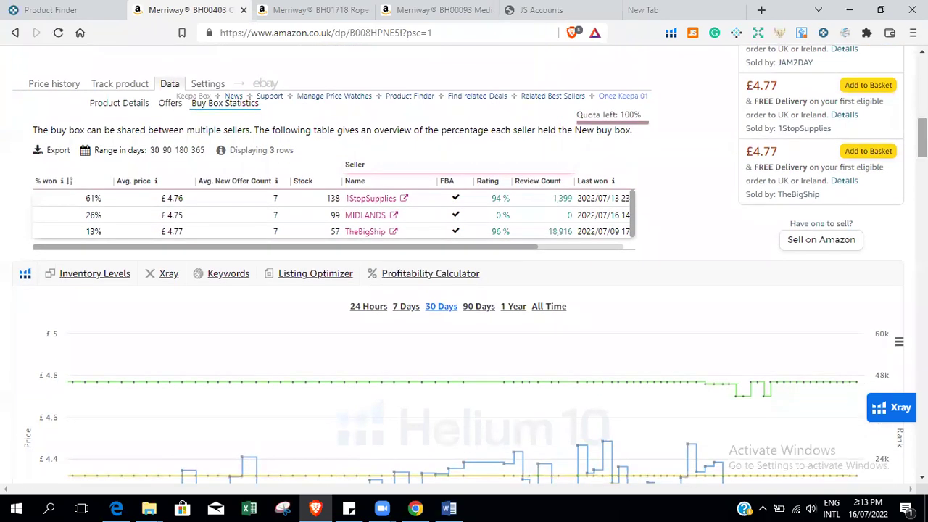
{"action": "scroll", "coordinate": [465, 261], "scroll_direction": "down", "scroll_amount": 1}
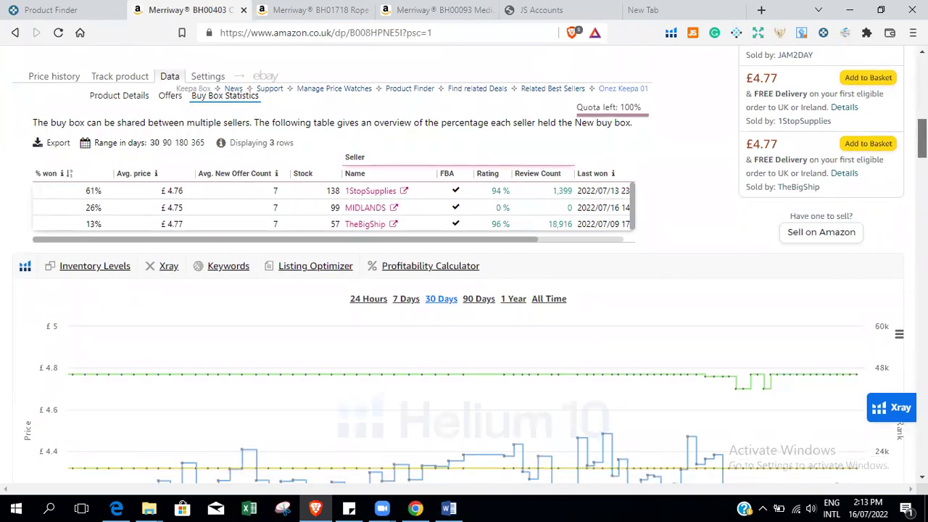
{"action": "scroll", "coordinate": [687, 322], "scroll_direction": "up", "scroll_amount": 1}
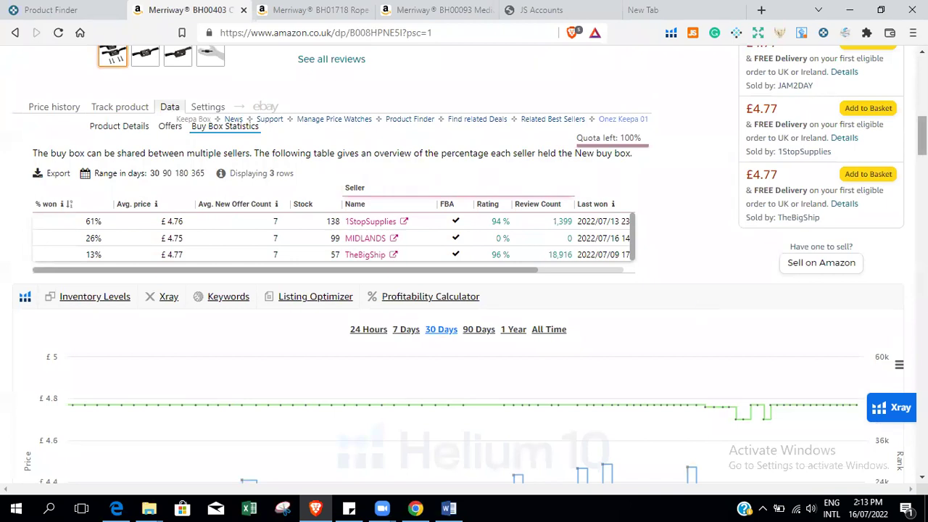
{"action": "scroll", "coordinate": [464, 261], "scroll_direction": "up", "scroll_amount": 1}
{"action": "scroll", "coordinate": [464, 261], "scroll_direction": "down", "scroll_amount": 1}
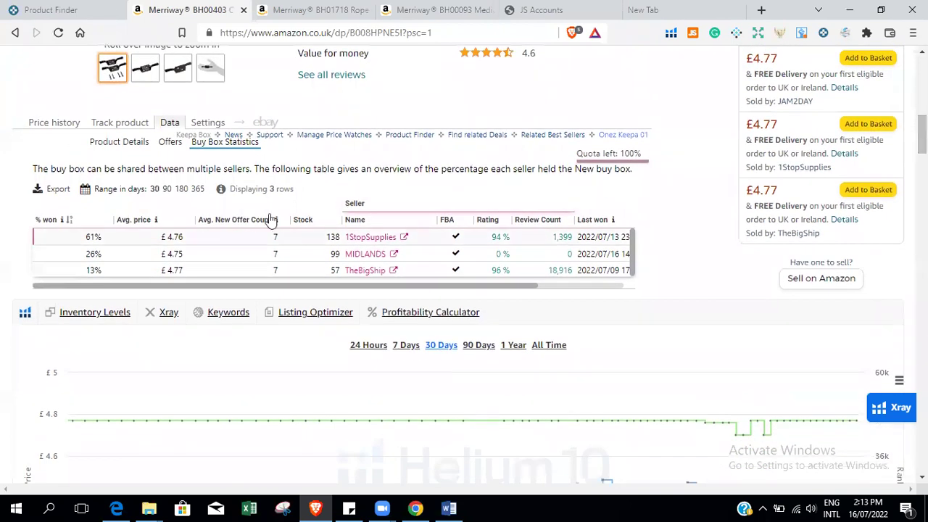
Compare the sellers' Buy Box win percentages over 90 and 30 days, ending on the 30-day range.
{"action": "left_click", "coordinate": [167, 189]}
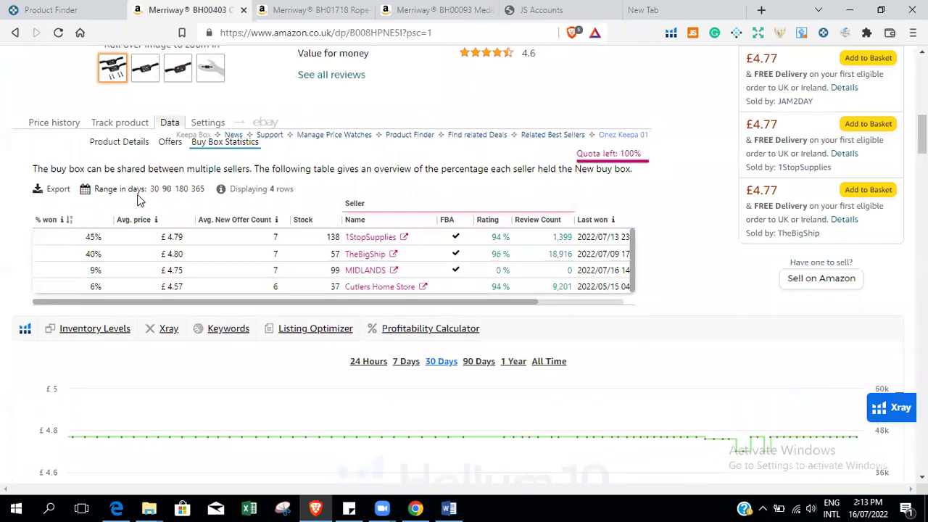
{"action": "left_click", "coordinate": [155, 189]}
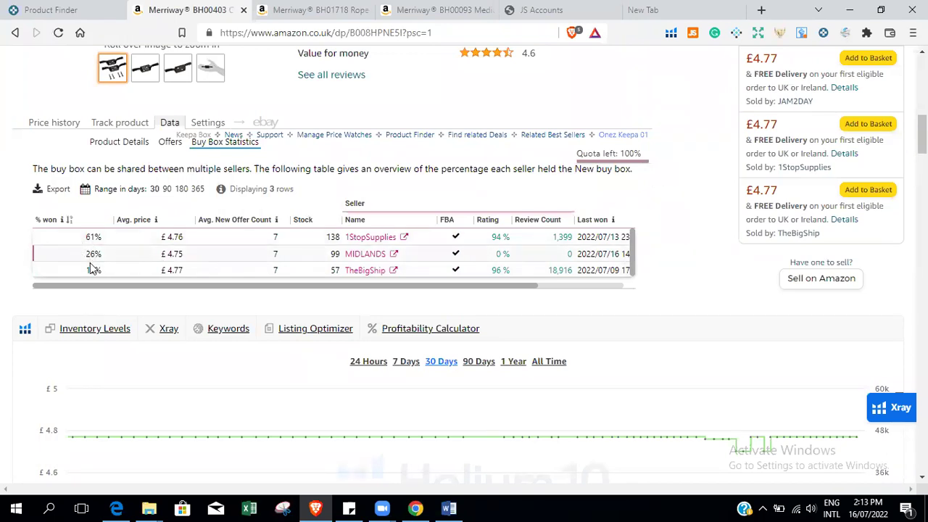
{"action": "left_click_drag", "start_coordinate": [314, 288], "coordinate": [462, 283]}
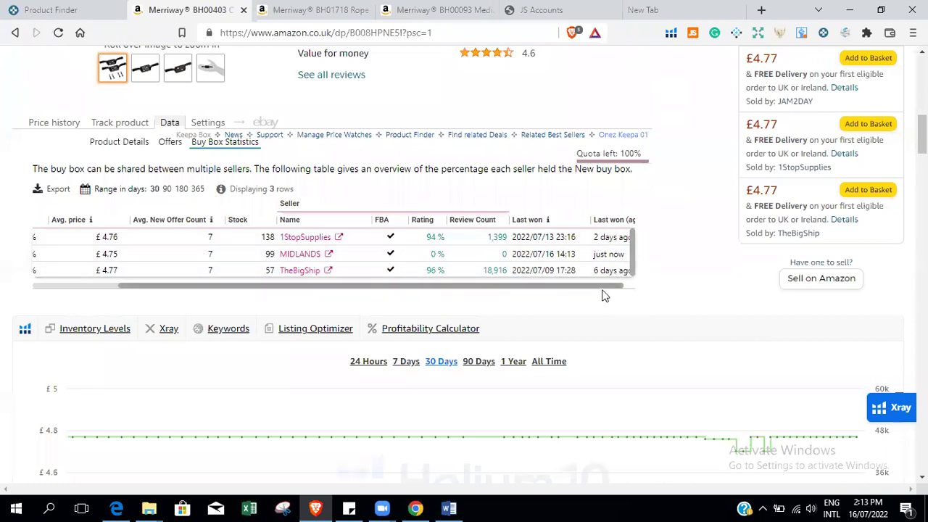
{"action": "left_click_drag", "start_coordinate": [589, 287], "coordinate": [503, 288]}
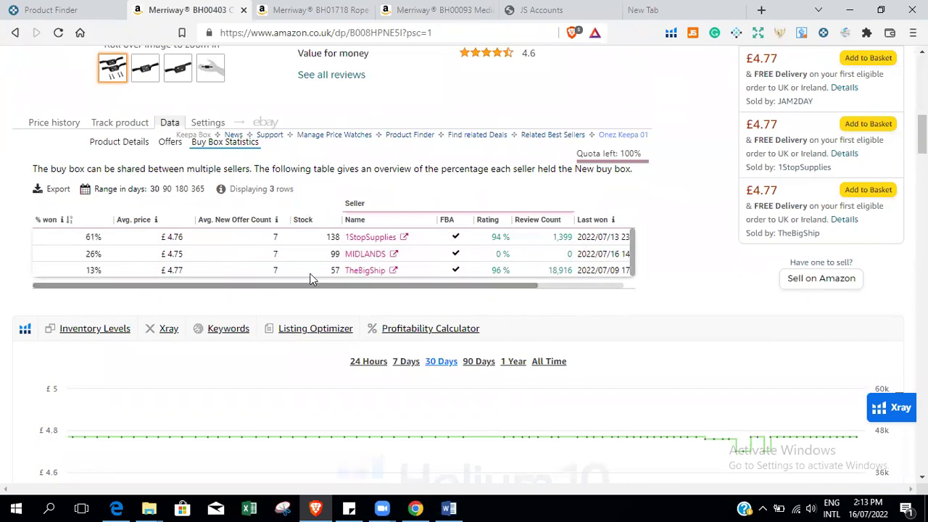
{"action": "left_click", "coordinate": [166, 190]}
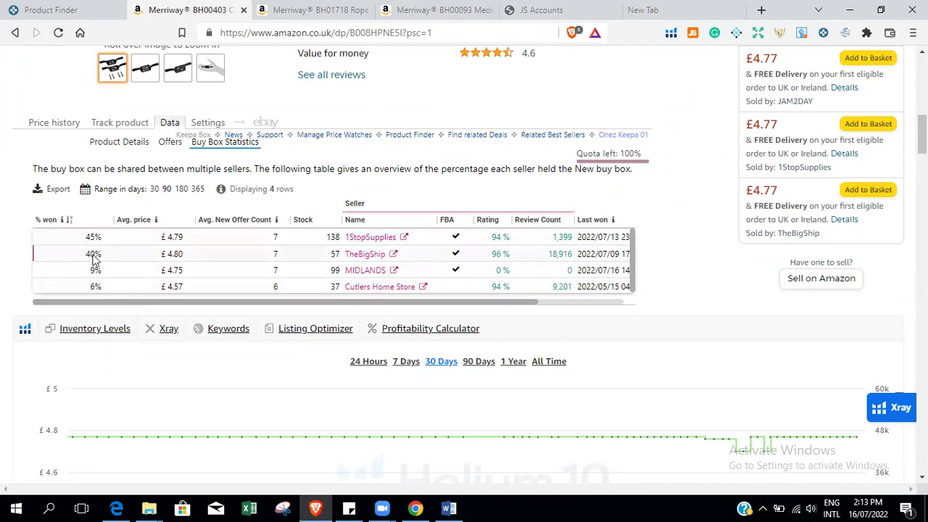
{"action": "left_click", "coordinate": [154, 190]}
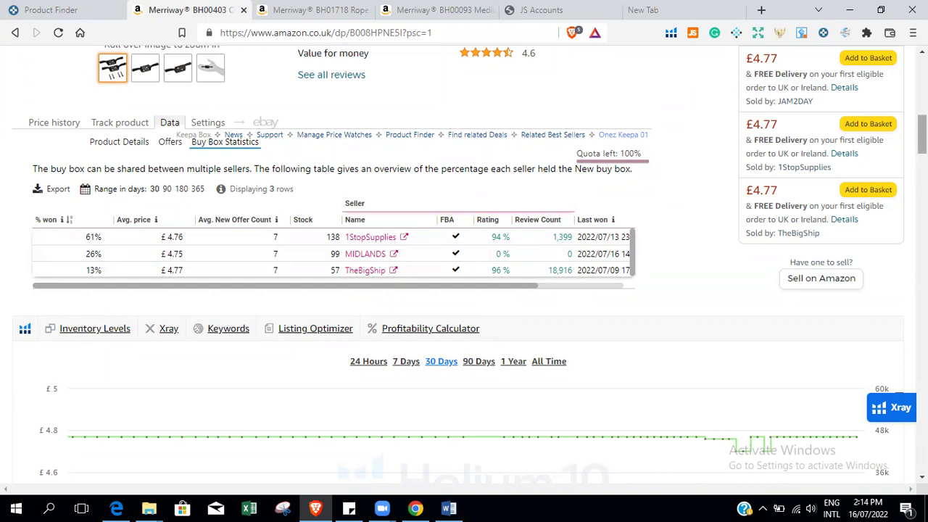
Check how long ago each seller last won the Buy Box in the 30-day statistics.
{"action": "scroll", "coordinate": [922, 134], "scroll_direction": "up", "scroll_amount": 1}
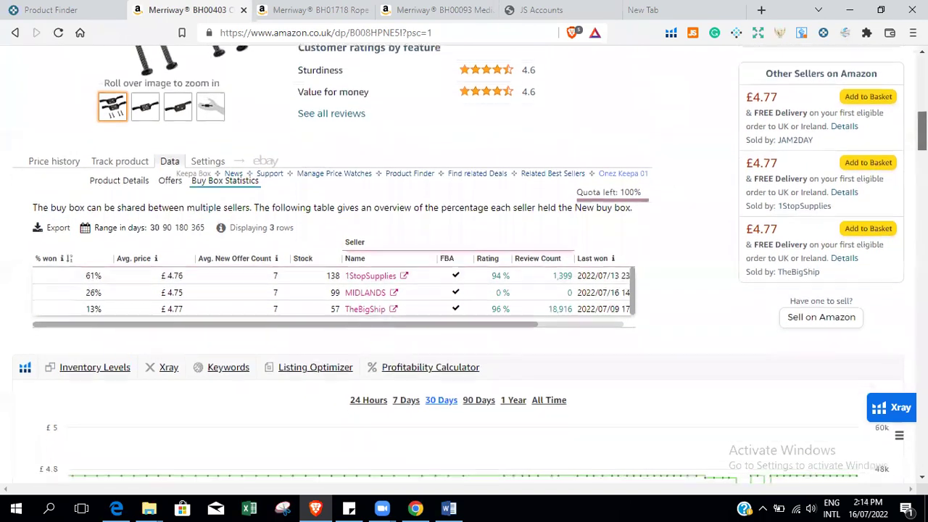
{"action": "scroll", "coordinate": [921, 134], "scroll_direction": "down", "scroll_amount": 1}
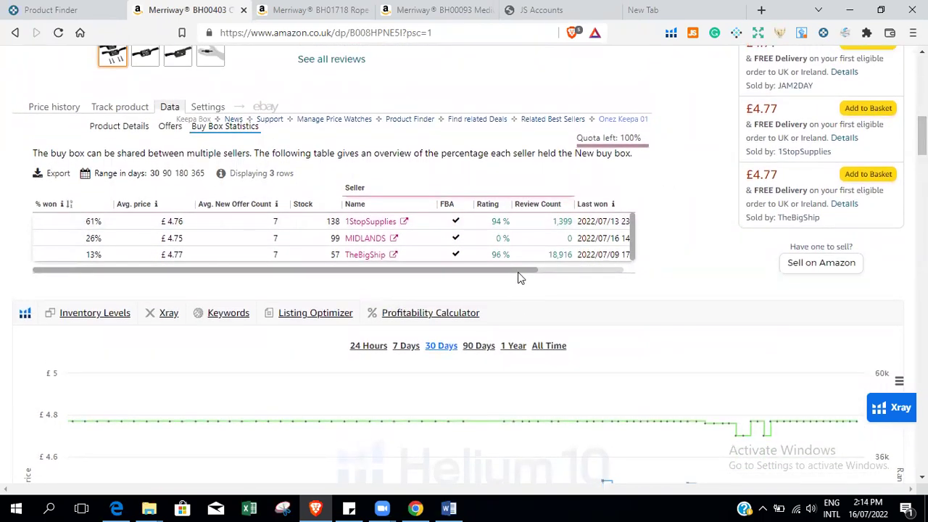
{"action": "left_click_drag", "start_coordinate": [516, 270], "coordinate": [631, 266]}
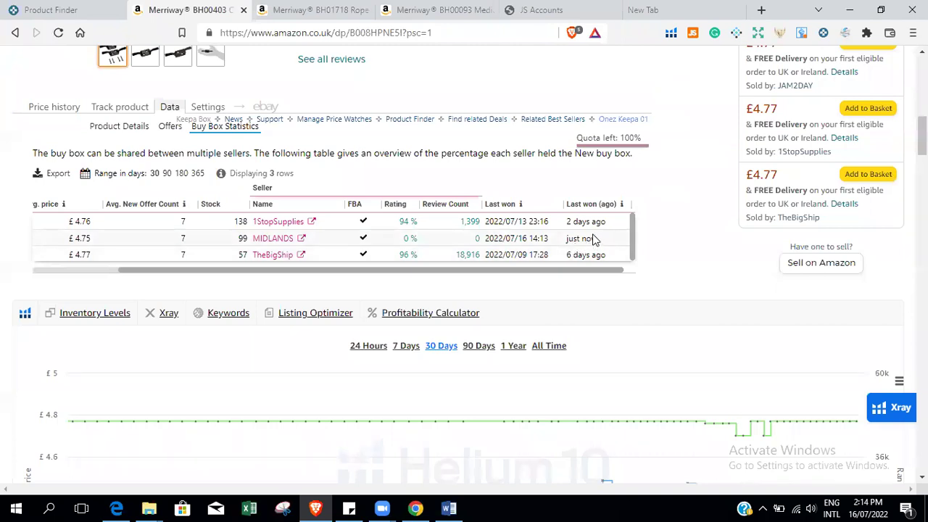
{"action": "left_click_drag", "start_coordinate": [586, 267], "coordinate": [430, 286]}
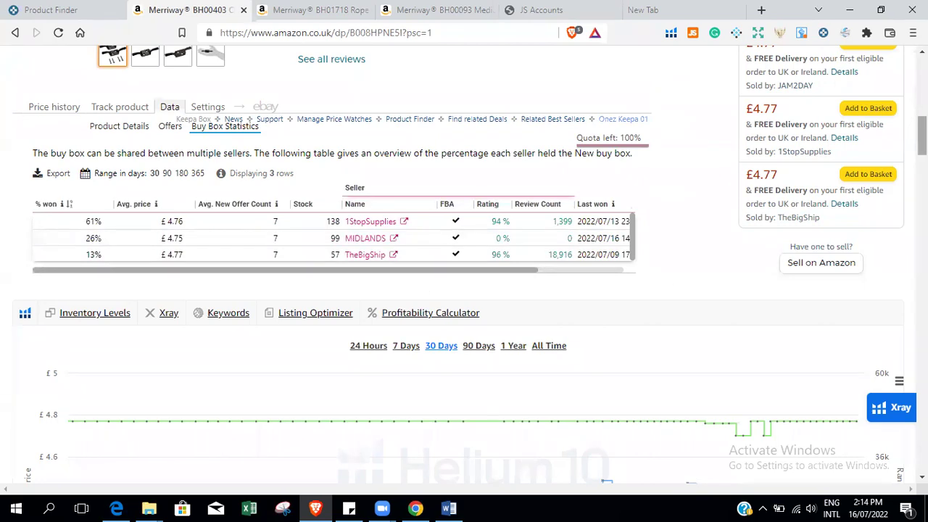
Review the cleat hooks' current seller and other Amazon offers against the Buy Box Statistics table.
{"action": "scroll", "coordinate": [464, 264], "scroll_direction": "up", "scroll_amount": 4}
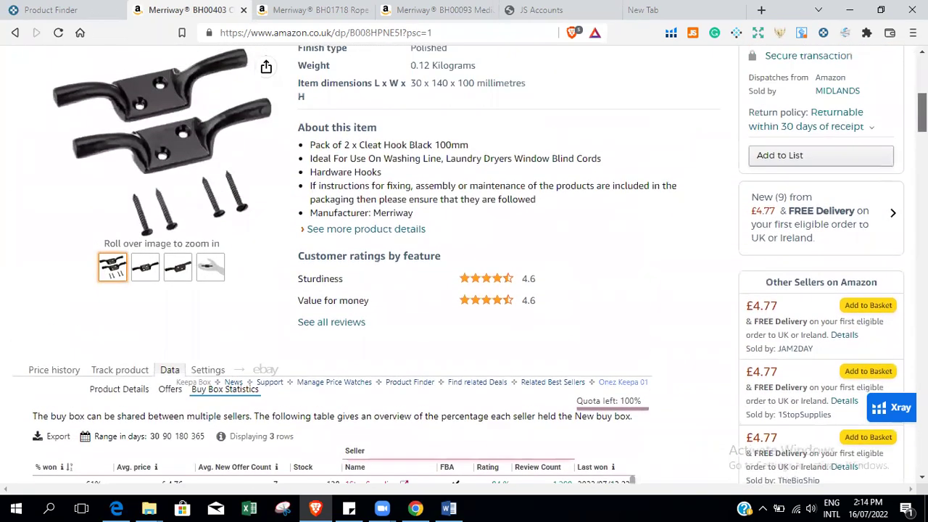
{"action": "scroll", "coordinate": [464, 265], "scroll_direction": "down", "scroll_amount": 5}
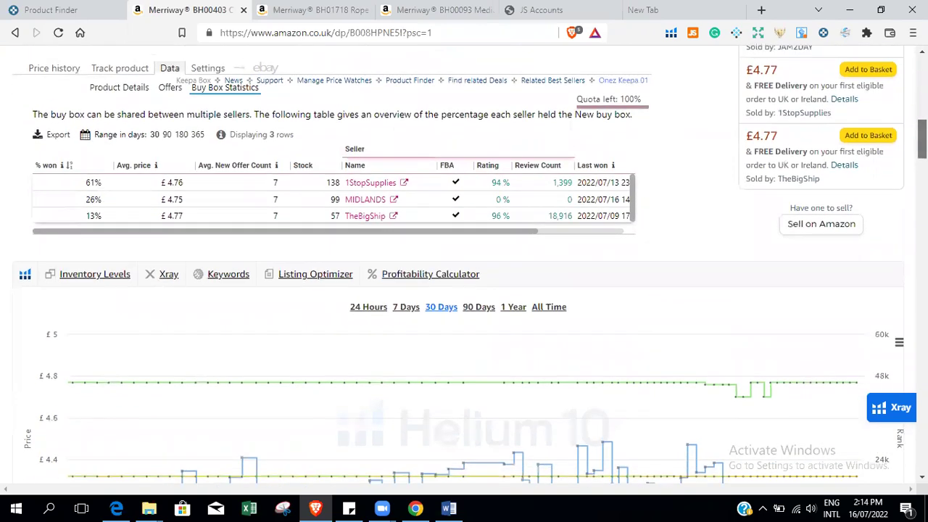
{"action": "scroll", "coordinate": [464, 264], "scroll_direction": "up", "scroll_amount": 1}
{"action": "scroll", "coordinate": [464, 265], "scroll_direction": "up", "scroll_amount": 1}
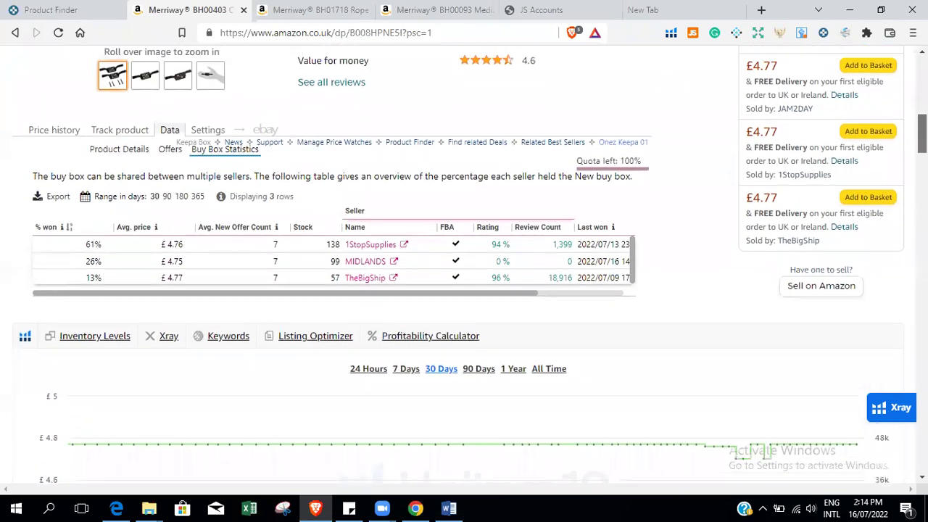
{"action": "scroll", "coordinate": [464, 264], "scroll_direction": "up", "scroll_amount": 4}
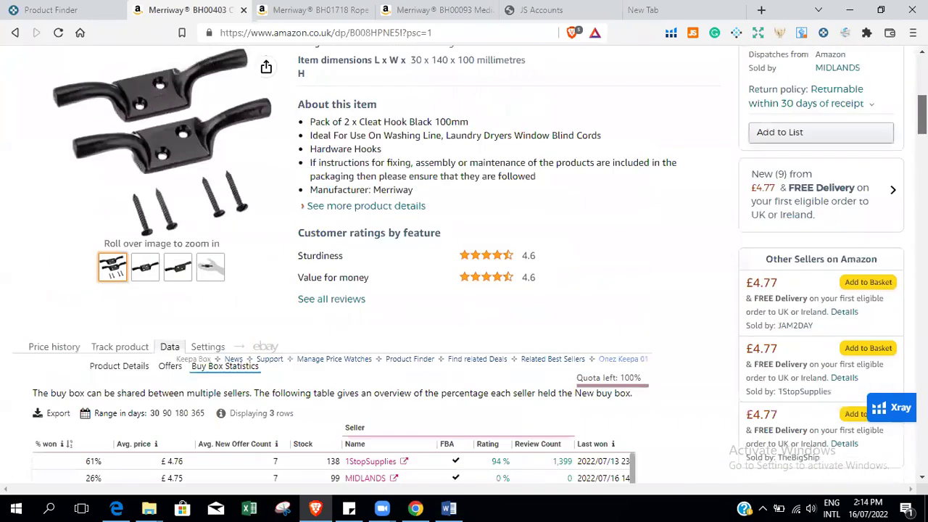
{"action": "scroll", "coordinate": [464, 265], "scroll_direction": "down", "scroll_amount": 1}
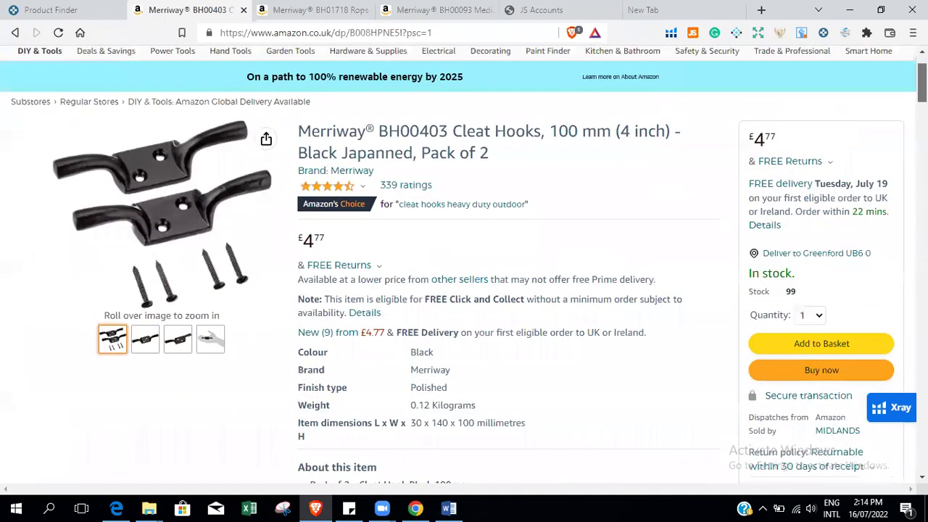
{"action": "scroll", "coordinate": [464, 265], "scroll_direction": "down", "scroll_amount": 5}
{"action": "scroll", "coordinate": [464, 264], "scroll_direction": "down", "scroll_amount": 1}
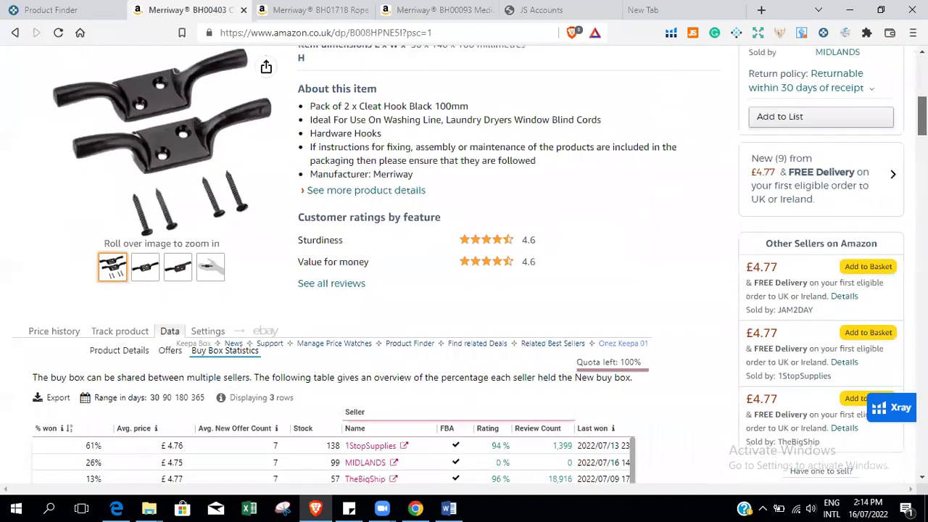
{"action": "scroll", "coordinate": [465, 265], "scroll_direction": "up", "scroll_amount": 7}
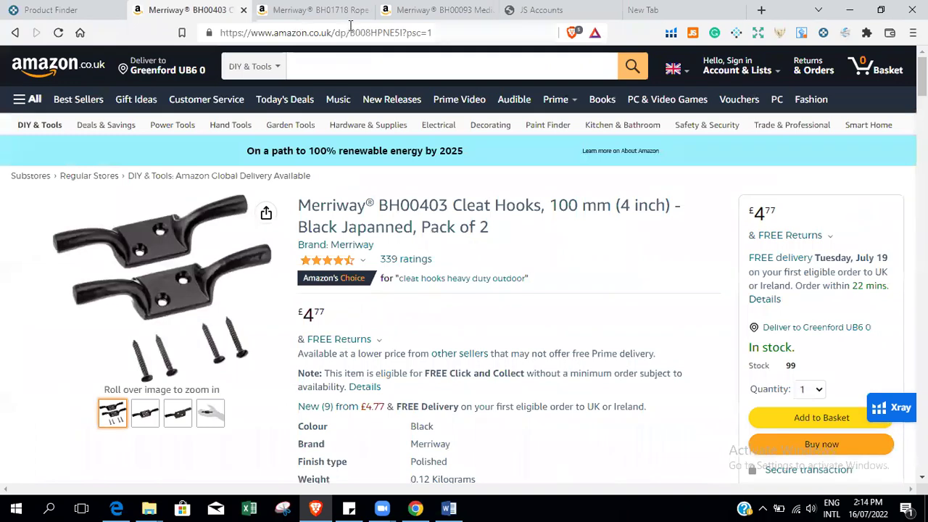
Copy the cleat hooks' Amazon listing URL into Amazon Link cell A2 of the wholesale products spreadsheet in Chrome.
{"action": "left_click", "coordinate": [353, 32]}
{"action": "key", "text": "ctrl+c"}
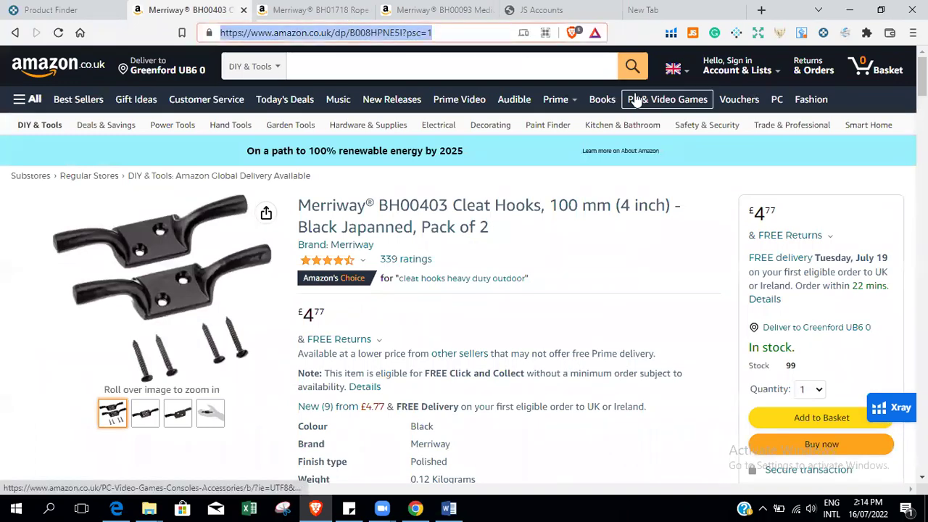
{"action": "left_click", "coordinate": [416, 507]}
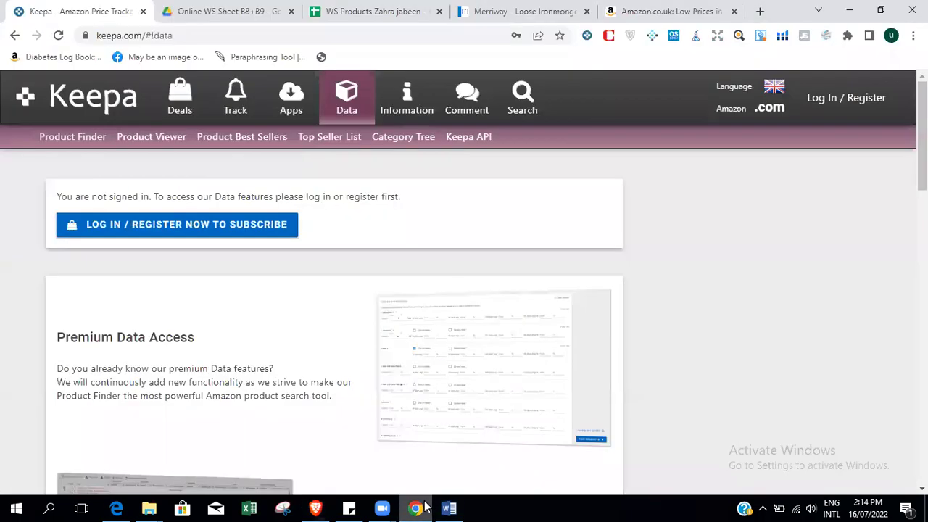
{"action": "left_click", "coordinate": [365, 26]}
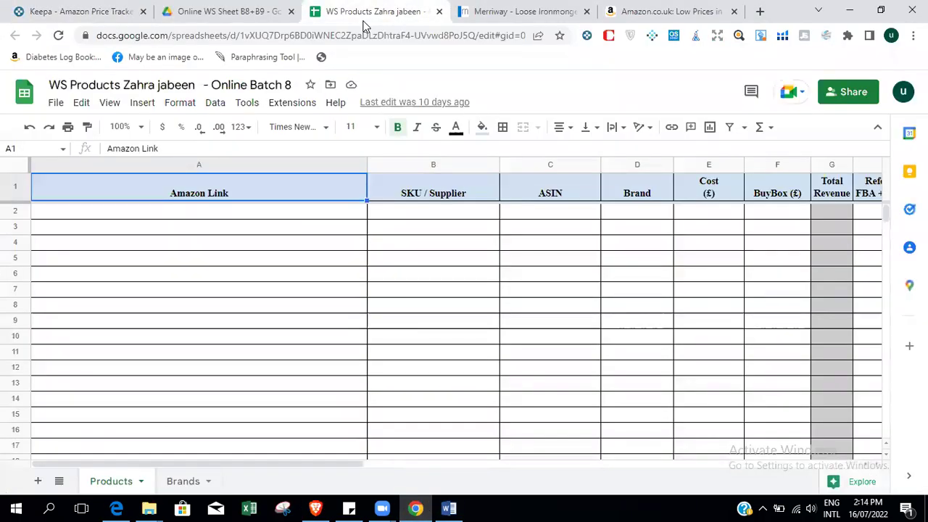
{"action": "left_click", "coordinate": [116, 217]}
{"action": "key", "text": "ctrl+v"}
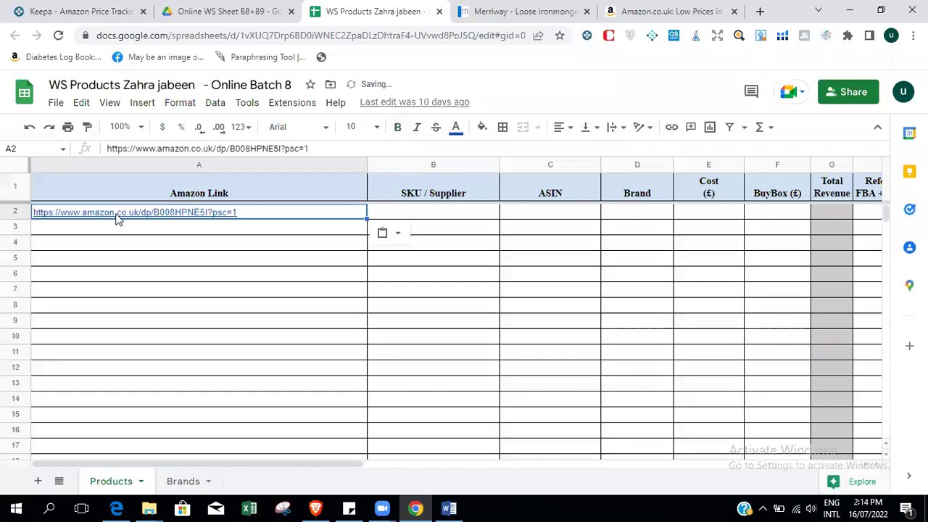
{"action": "left_click", "coordinate": [153, 290]}
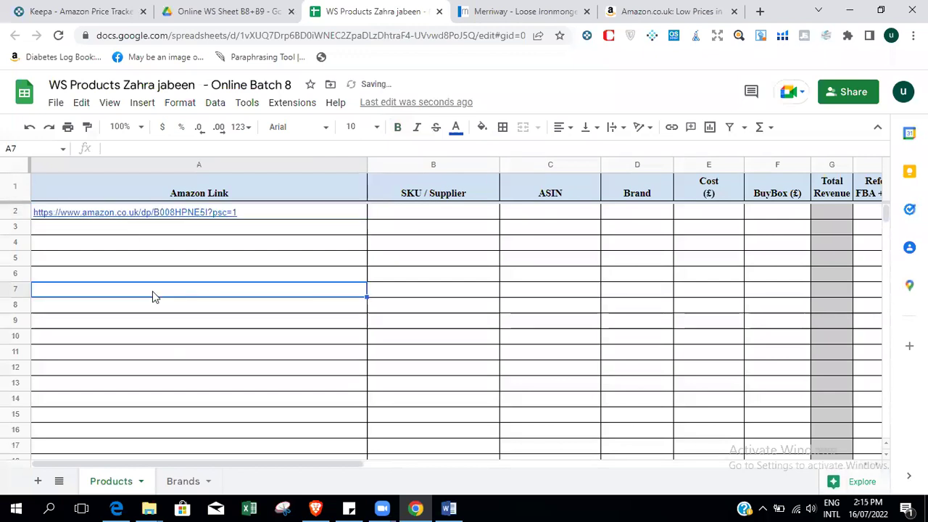
{"action": "left_click", "coordinate": [283, 210]}
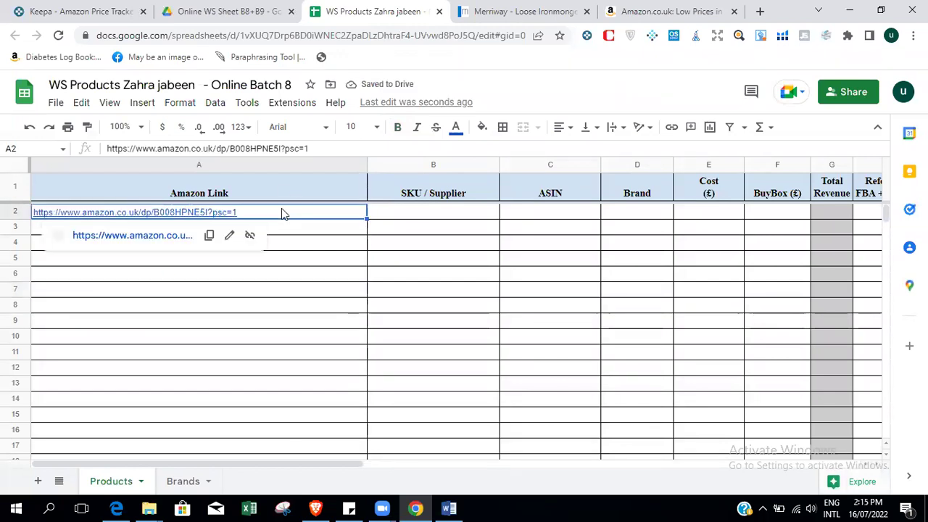
{"action": "left_click", "coordinate": [428, 212]}
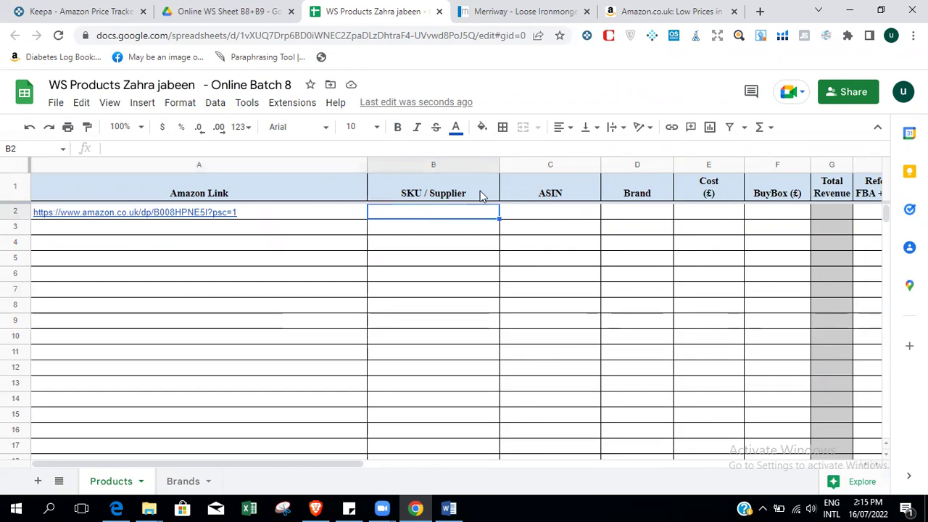
Copy the ASIN B008HPNE5I from the cleat hooks' Amazon URL in Brave into ASIN cell C2 of the spreadsheet in Chrome.
{"action": "left_click", "coordinate": [312, 507]}
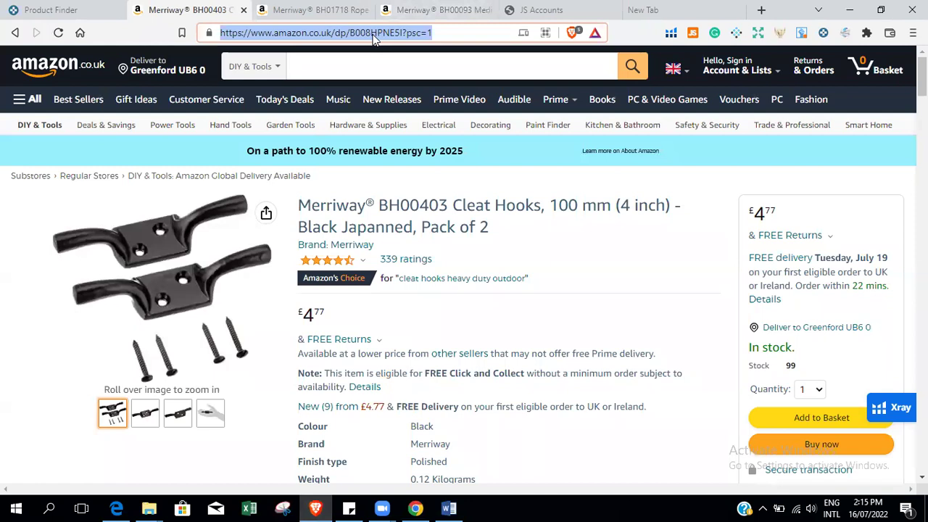
{"action": "double_click", "coordinate": [372, 33]}
{"action": "key", "text": "ctrl+c"}
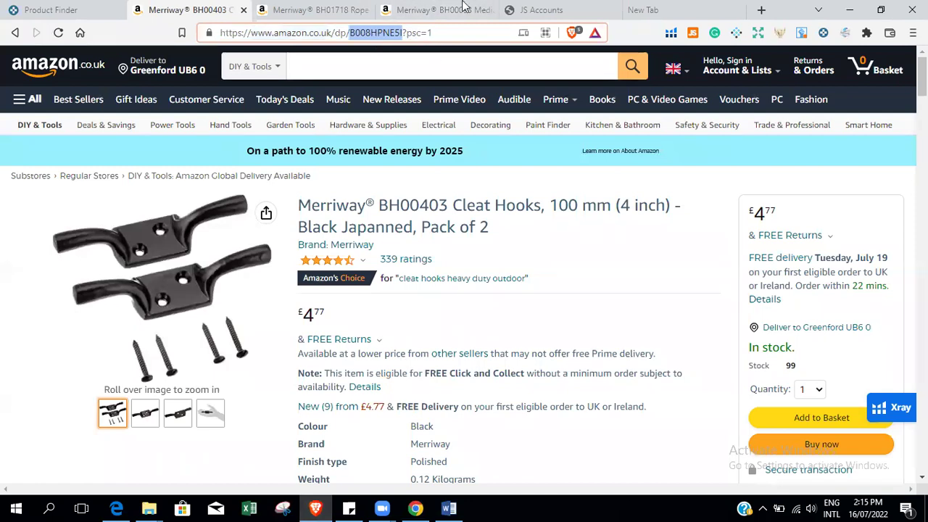
{"action": "left_click", "coordinate": [416, 508]}
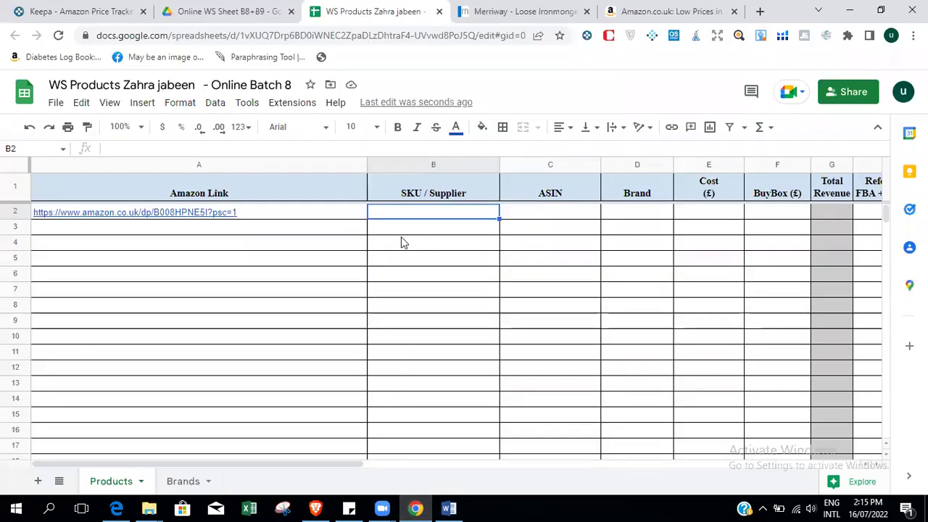
{"action": "left_click", "coordinate": [546, 211]}
{"action": "key", "text": "ctrl+v"}
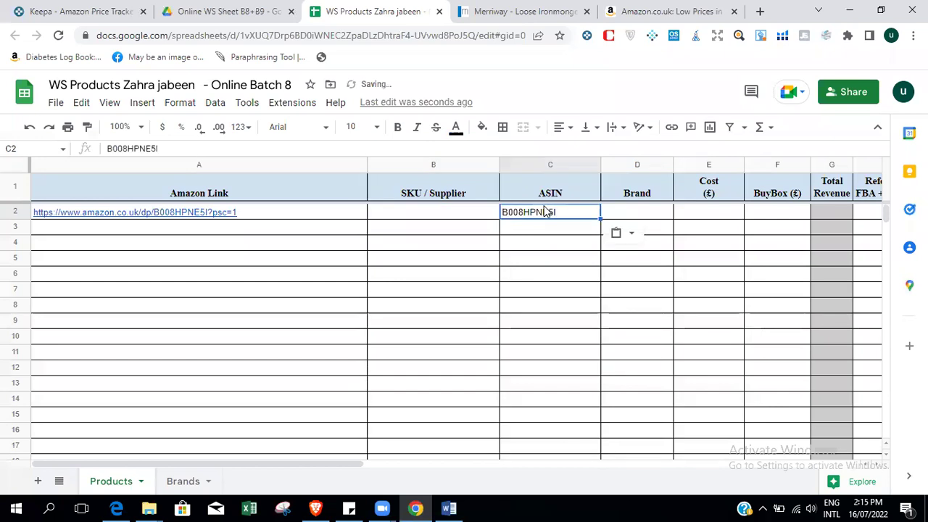
Enter Merriway as the brand in cell D2.
{"action": "left_click", "coordinate": [645, 211]}
{"action": "type", "text": "Merriway"}
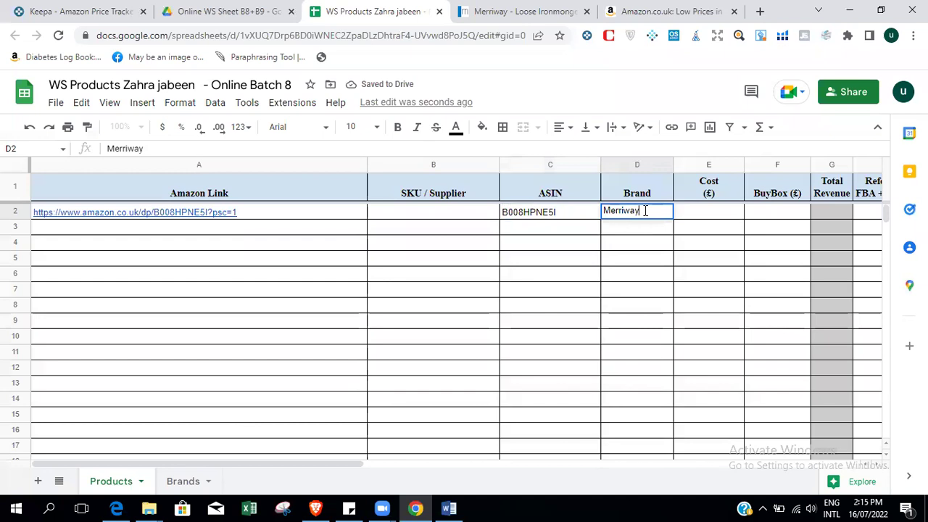
{"action": "left_click", "coordinate": [534, 309]}
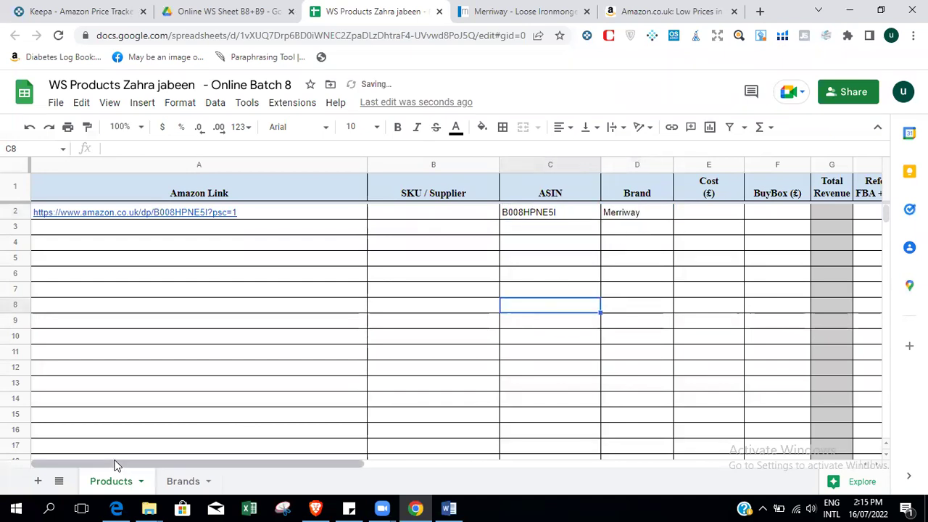
Examine the cleat hooks' price history, 90-day Buy Box statistics and Product Finder row in Brave to choose a price for BuyBox cell F2.
{"action": "scroll", "coordinate": [130, 468], "scroll_direction": "right", "scroll_amount": 2}
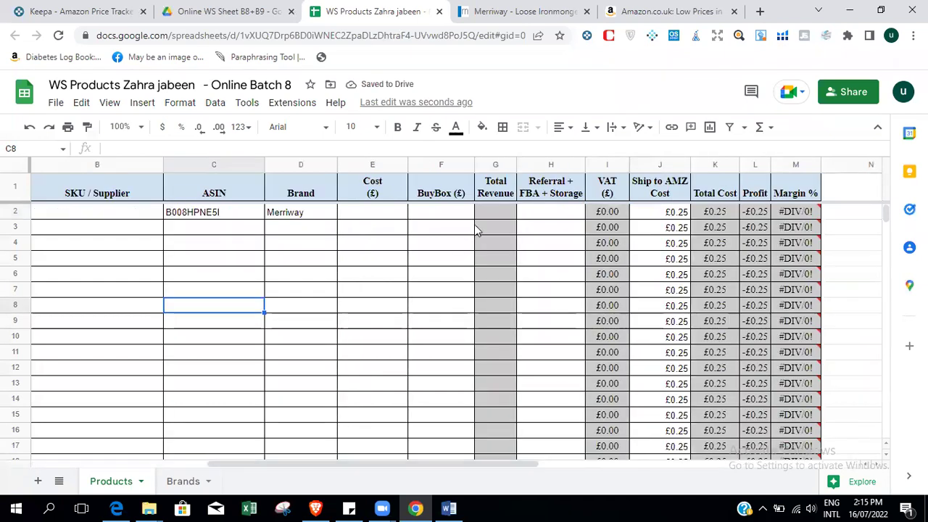
{"action": "left_click", "coordinate": [443, 209]}
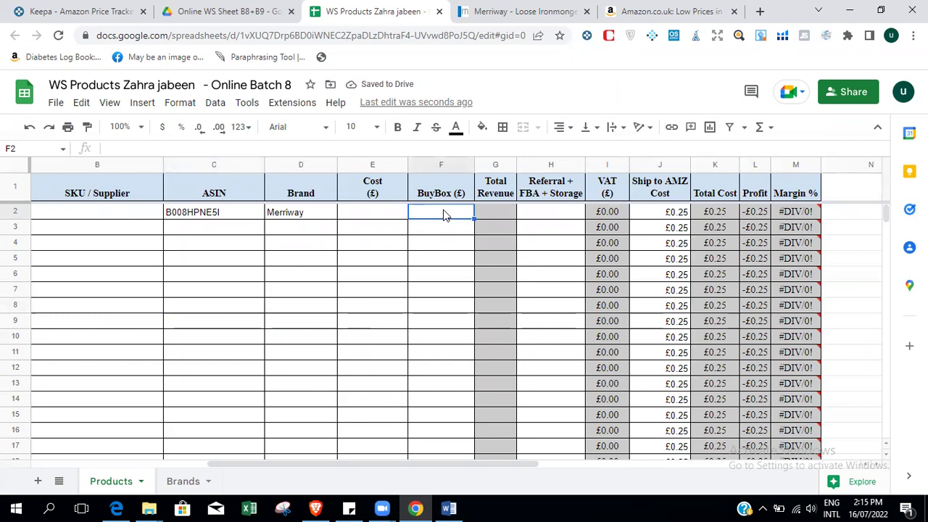
{"action": "left_click", "coordinate": [315, 509]}
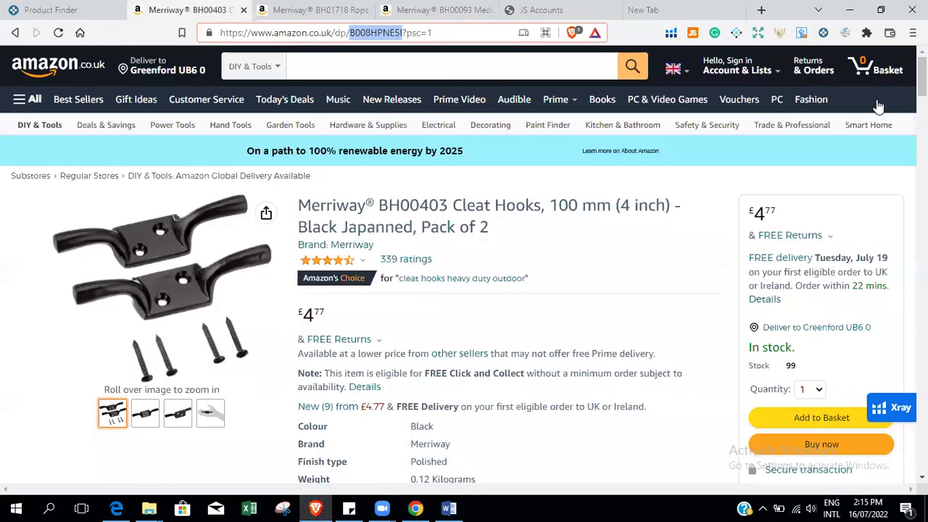
{"action": "left_click_drag", "start_coordinate": [922, 76], "coordinate": [922, 148]}
{"action": "scroll", "coordinate": [922, 149], "scroll_direction": "up", "scroll_amount": 2}
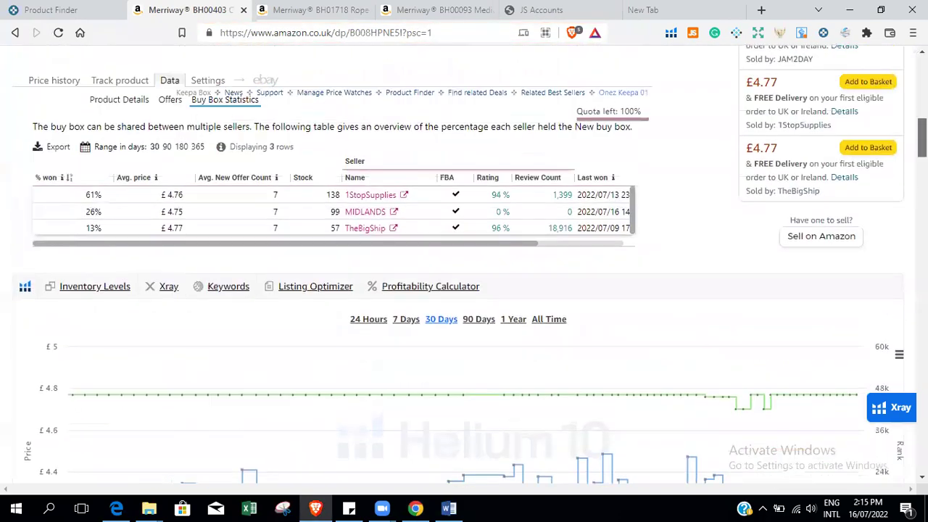
{"action": "left_click", "coordinate": [62, 140]}
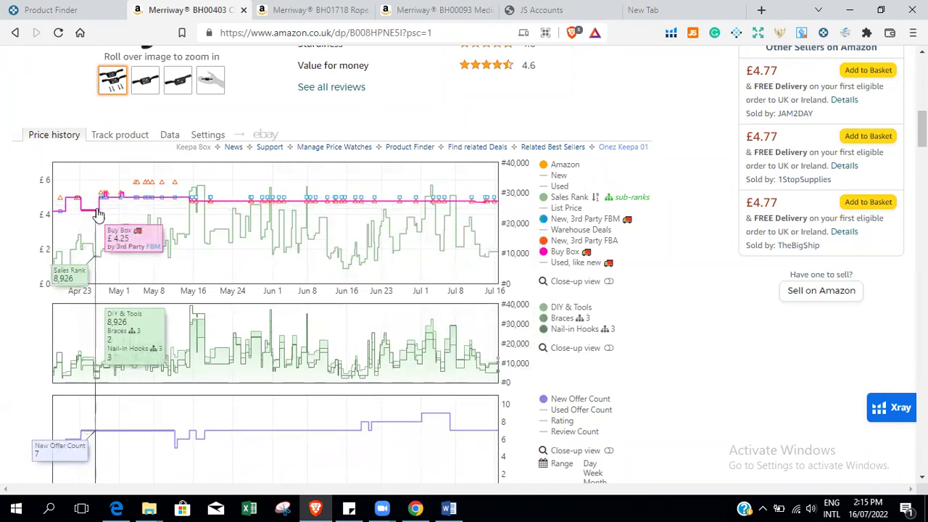
{"action": "left_click", "coordinate": [166, 135]}
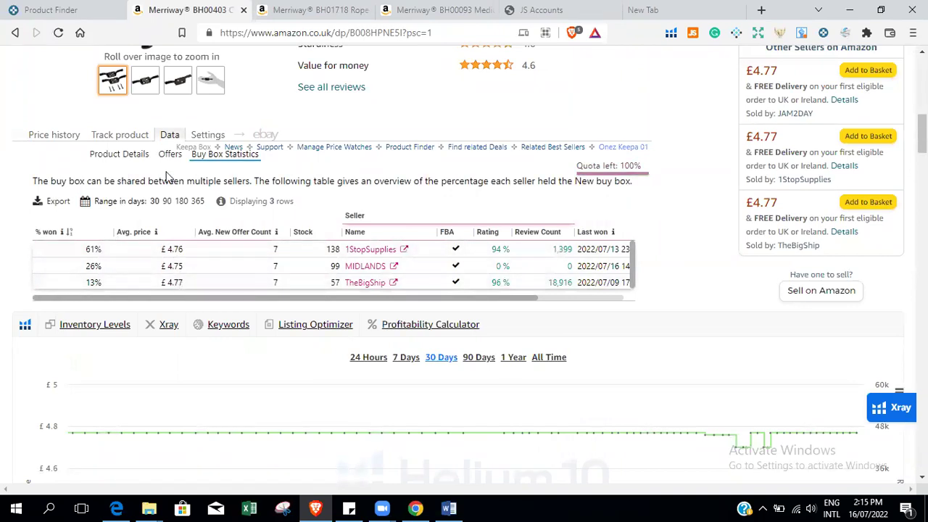
{"action": "left_click", "coordinate": [177, 201]}
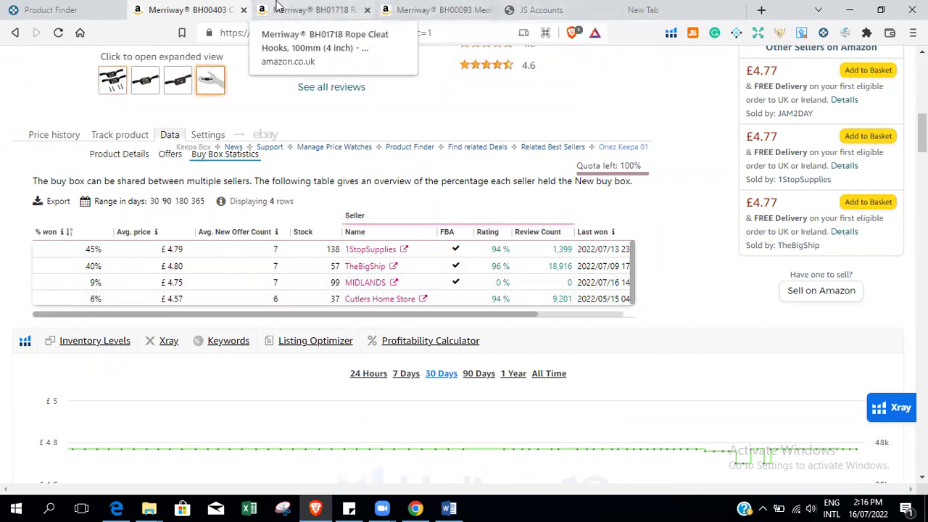
{"action": "left_click", "coordinate": [43, 7]}
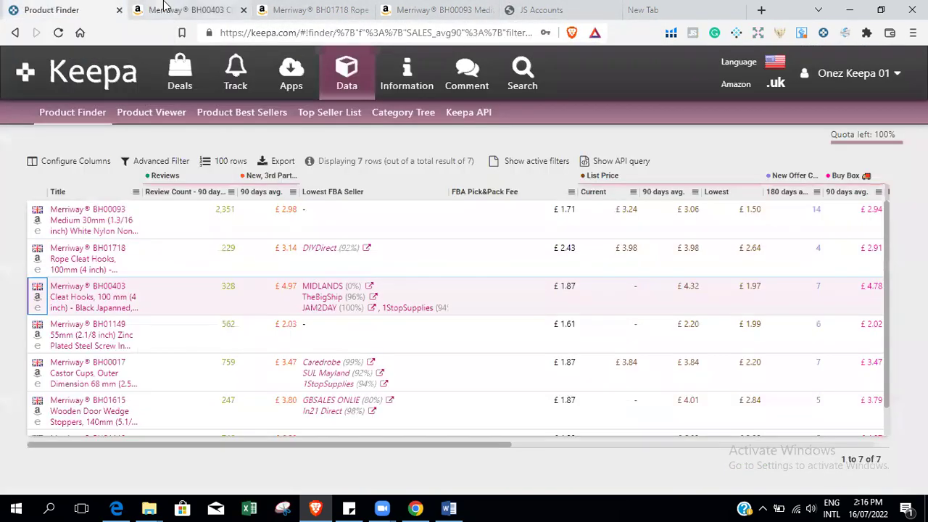
{"action": "left_click", "coordinate": [185, 9]}
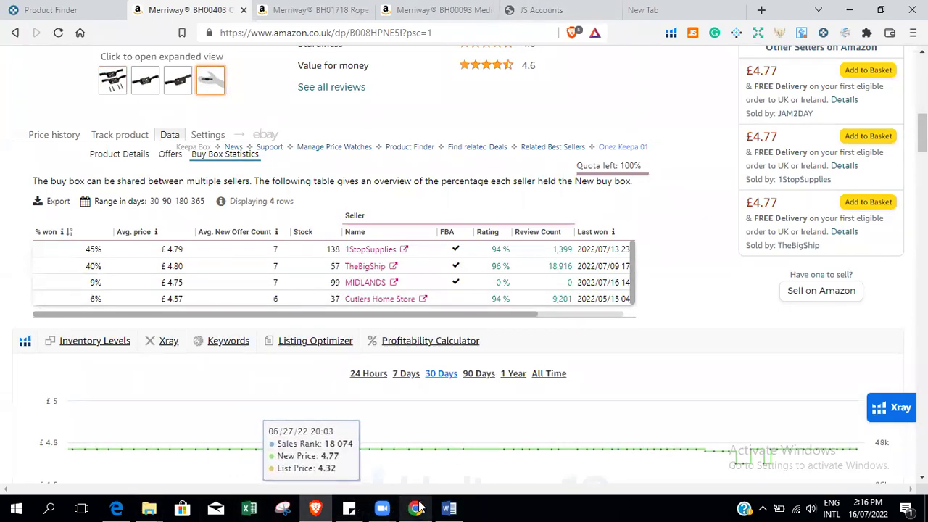
Enter 4.57 as the cleat hooks' BuyBox price in cell F2 of the spreadsheet in Chrome.
{"action": "left_click", "coordinate": [415, 446]}
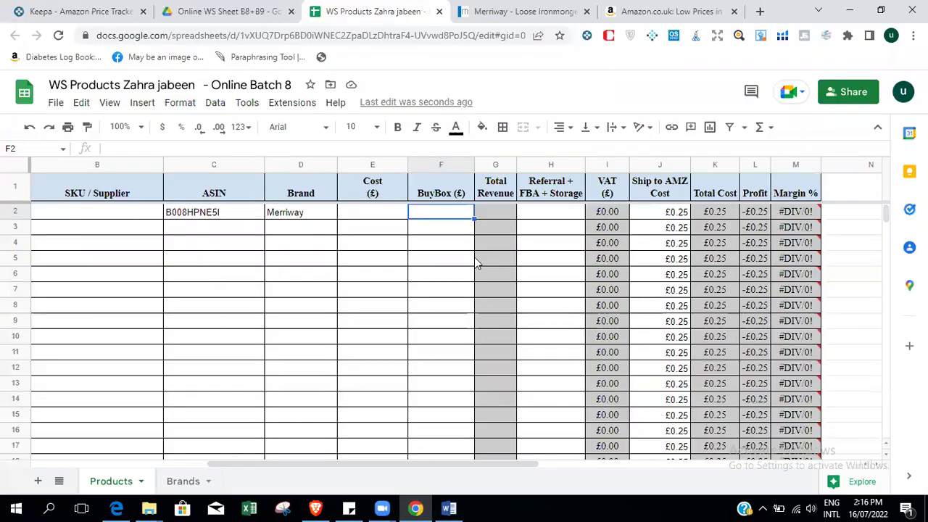
{"action": "type", "text": "4.57"}
{"action": "left_click", "coordinate": [551, 215]}
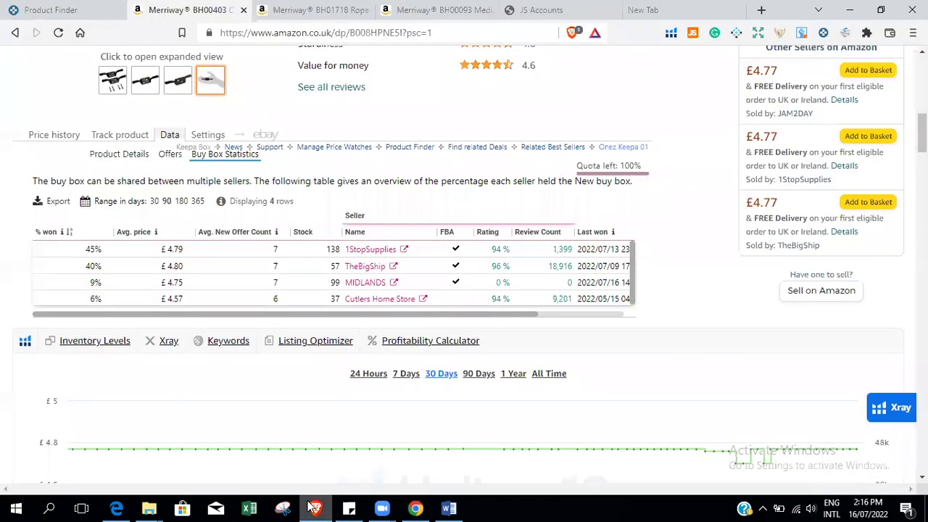
Search for "fba revenue calculator UK" in Brave and open Amazon's Fulfilment by Amazon Revenue Calculator as a guest.
{"action": "left_click", "coordinate": [315, 507]}
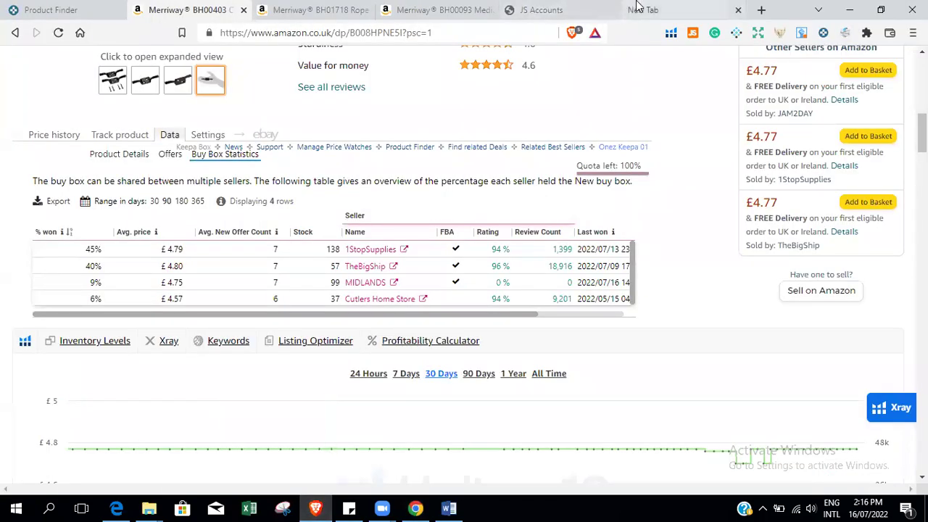
{"action": "left_click", "coordinate": [638, 9]}
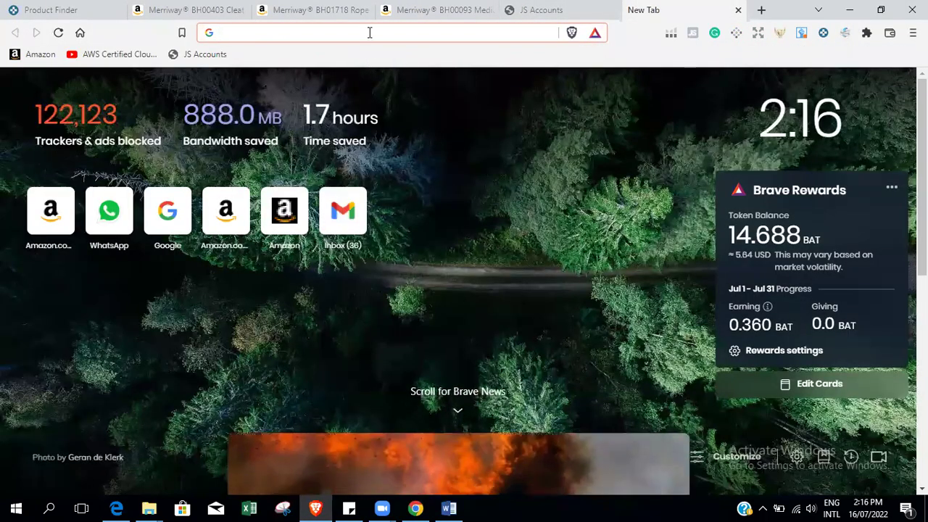
{"action": "left_click", "coordinate": [370, 32]}
{"action": "type", "text": "fba"}
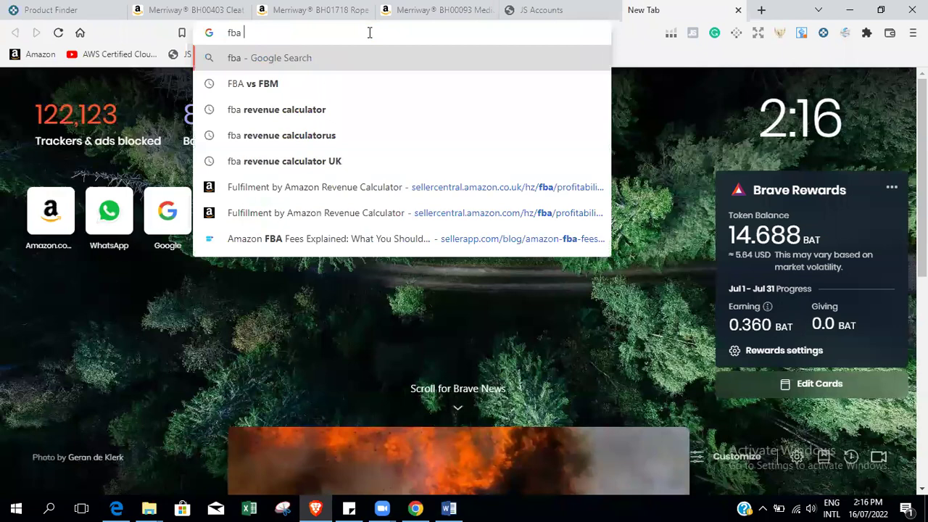
{"action": "type", "text": " reve"}
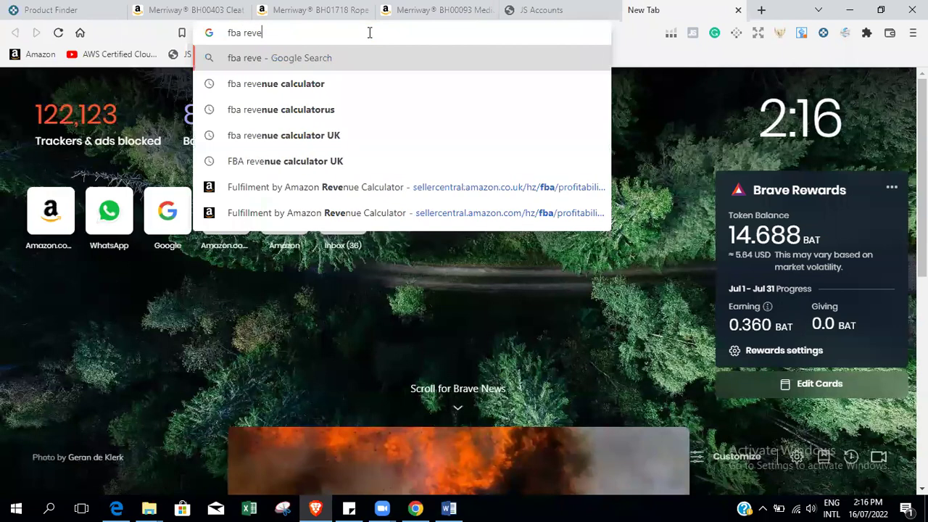
{"action": "type", "text": "nue cal"}
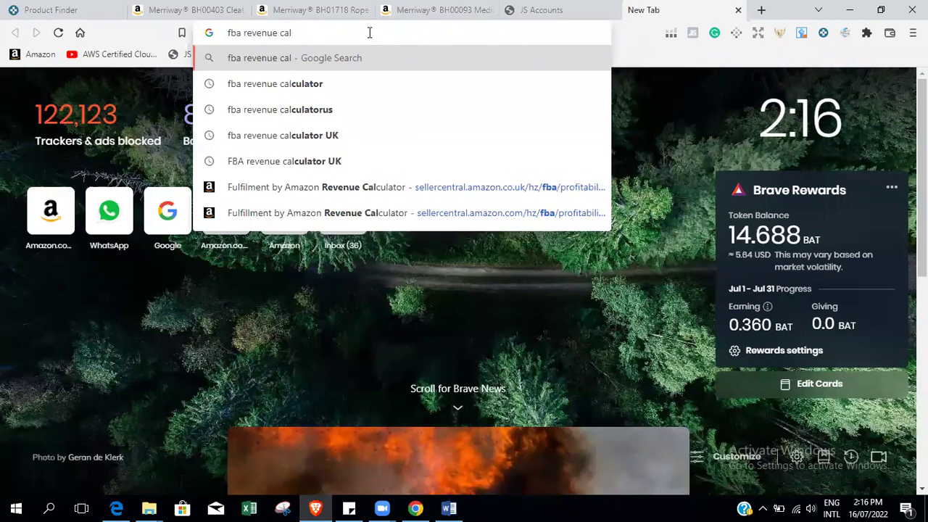
{"action": "left_click", "coordinate": [348, 138]}
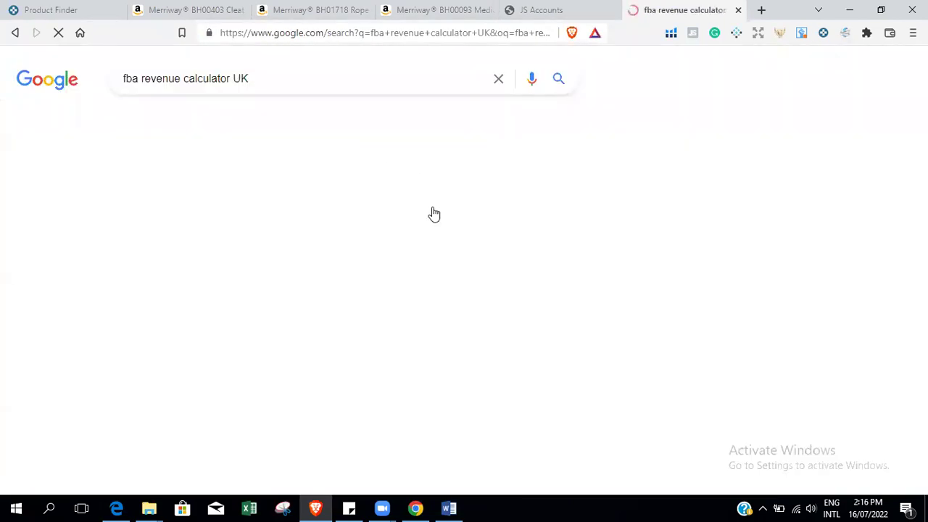
{"action": "left_click", "coordinate": [333, 193]}
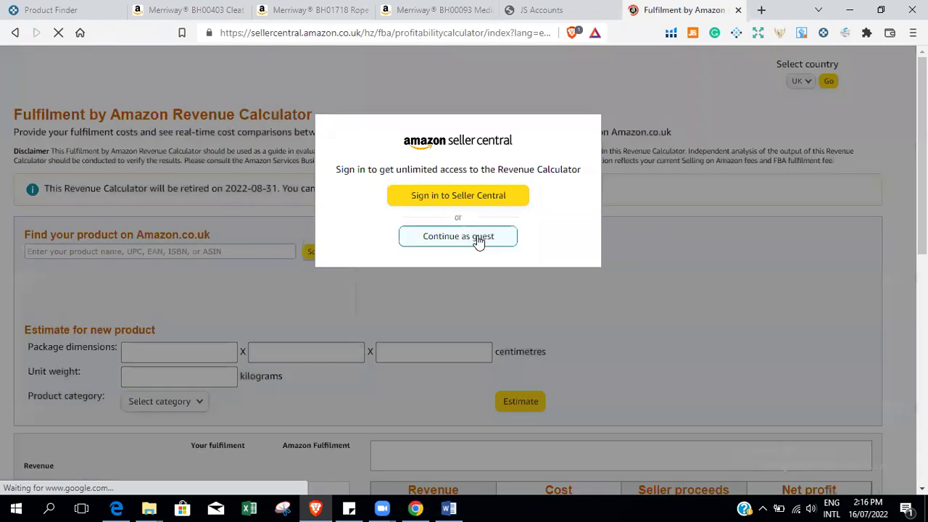
{"action": "left_click", "coordinate": [477, 239]}
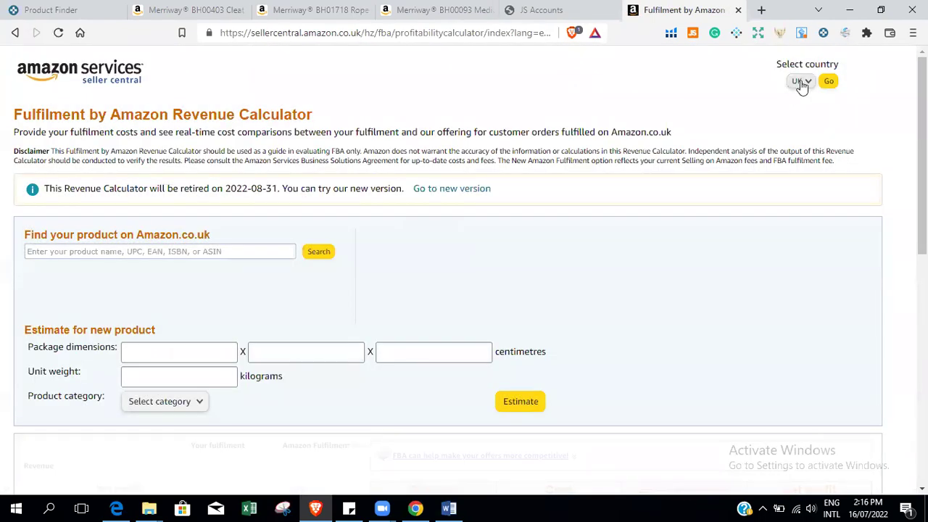
Load the product with ASIN B008HPNE5I in the revenue calculator and enter 4.57 as its Amazon Fulfilment item price.
{"action": "left_click", "coordinate": [191, 253]}
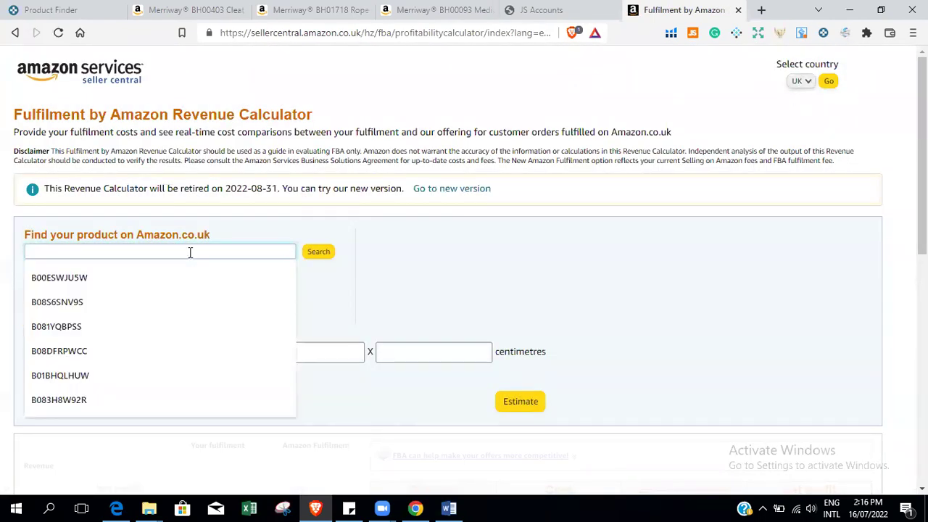
{"action": "type", "text": "B008HPNE5I"}
{"action": "key", "text": "Return"}
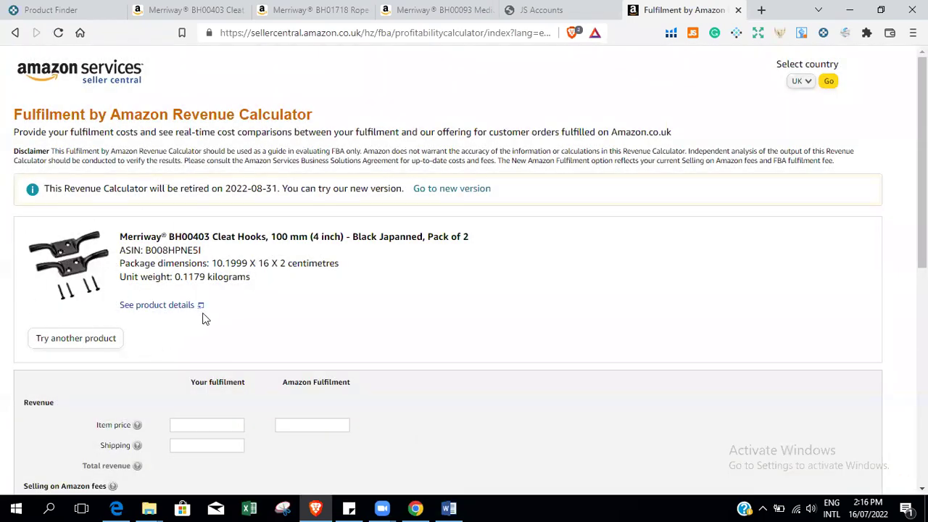
{"action": "scroll", "coordinate": [923, 160], "scroll_direction": "down", "scroll_amount": 3}
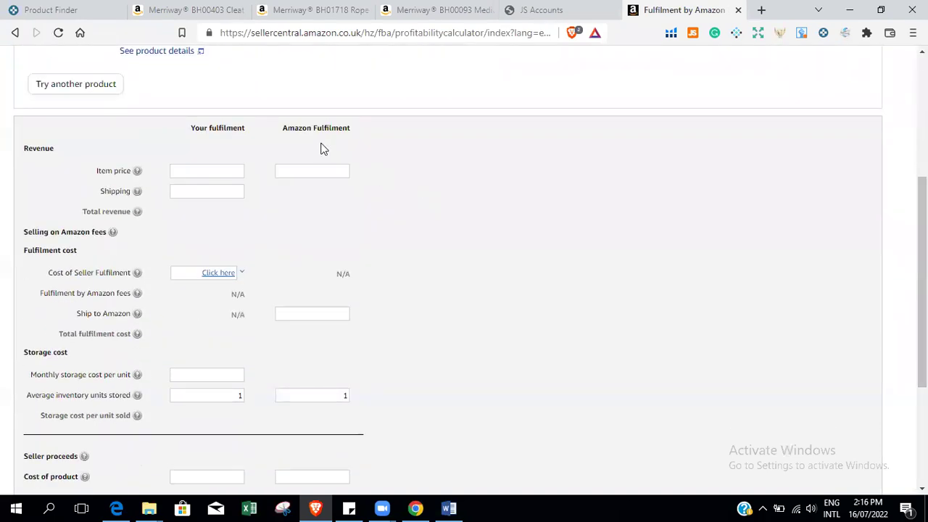
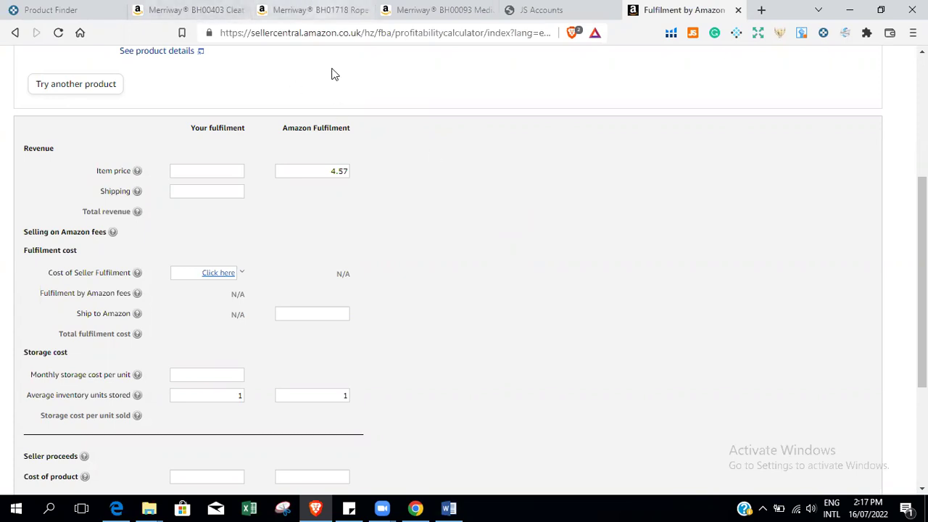
{"action": "left_click", "coordinate": [328, 508]}
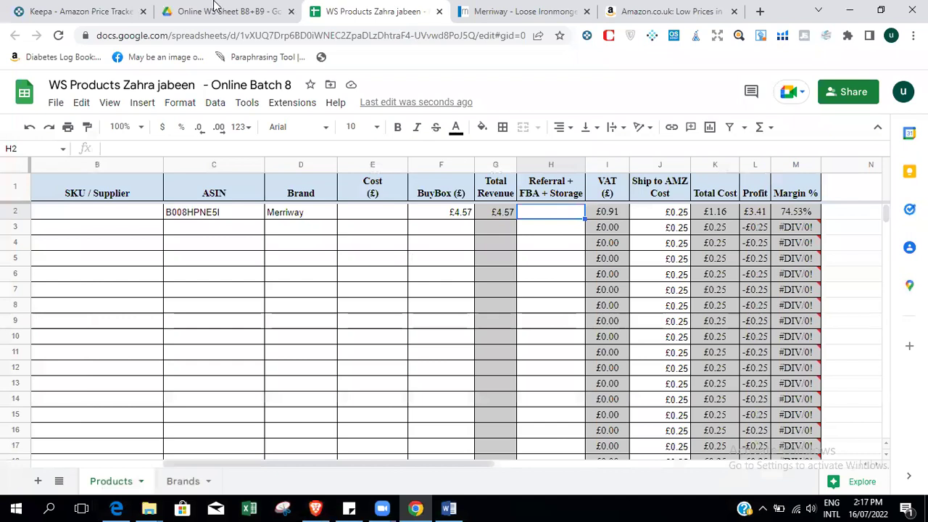
{"action": "left_click", "coordinate": [628, 5]}
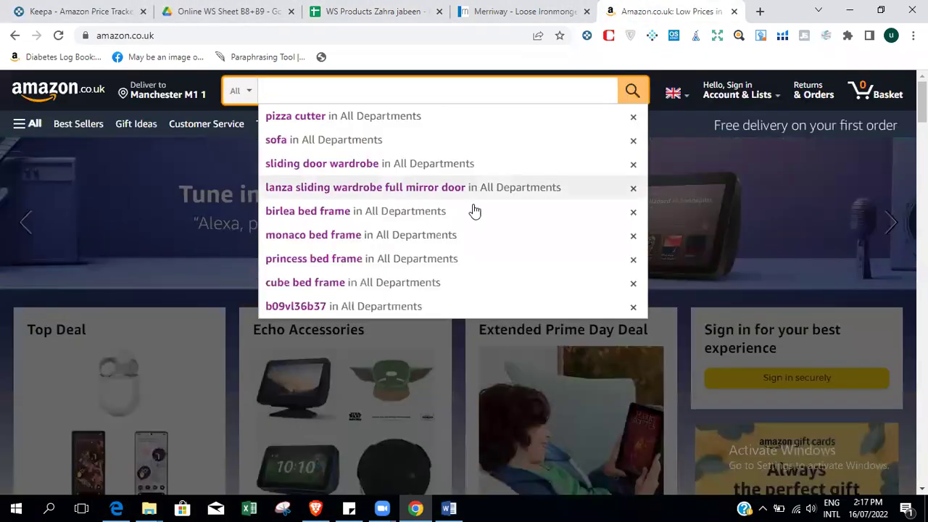
{"action": "left_click", "coordinate": [503, 6]}
{"action": "left_click", "coordinate": [79, 8]}
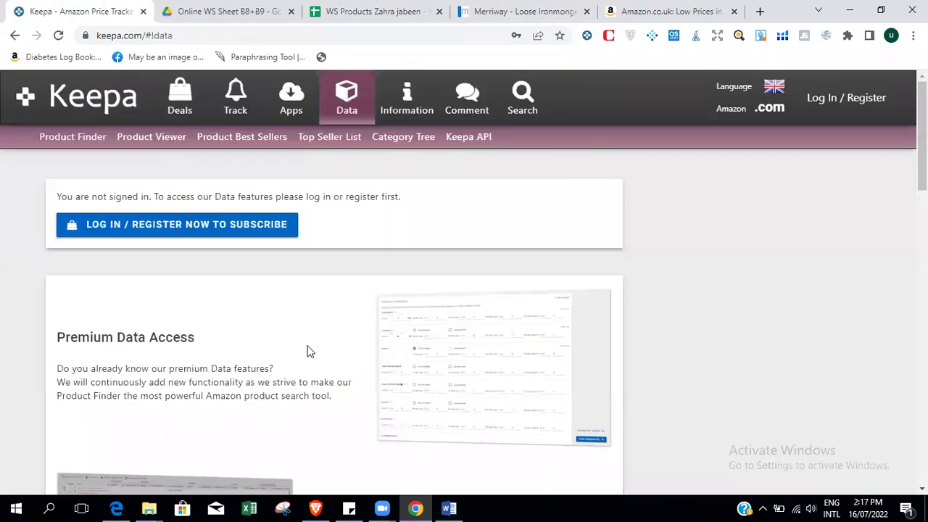
{"action": "left_click", "coordinate": [416, 508]}
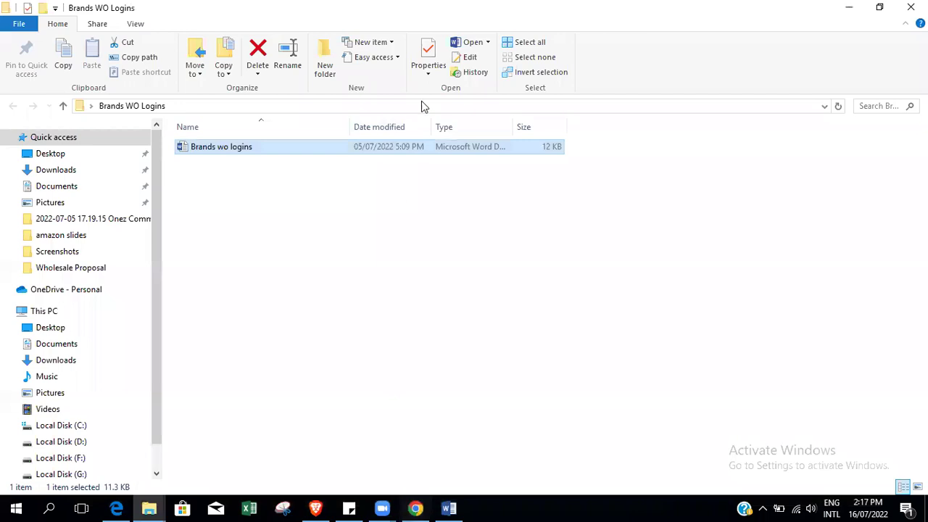
{"action": "left_click", "coordinate": [416, 507]}
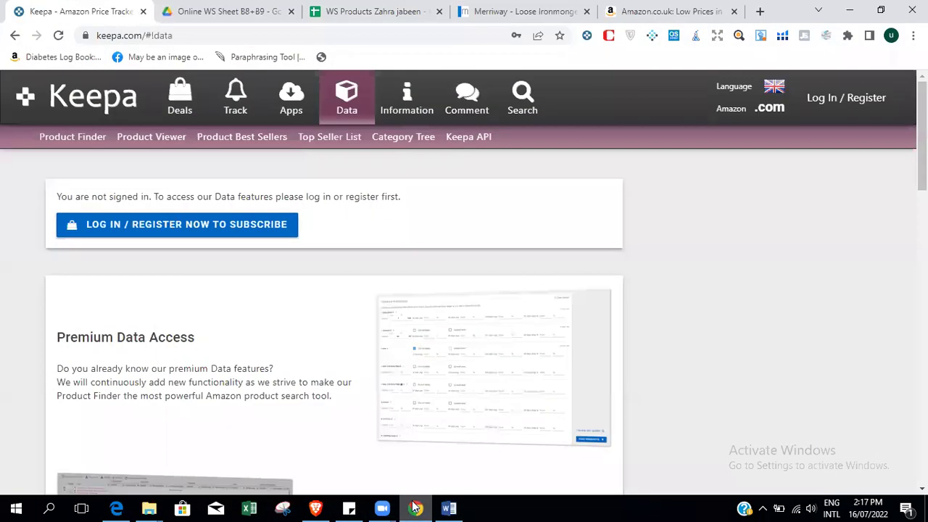
Close the Merriway BH00093 listing in Brave and check the current price on the BH00403 Cleat Hooks listing.
{"action": "left_click", "coordinate": [315, 507]}
{"action": "left_click", "coordinate": [301, 9]}
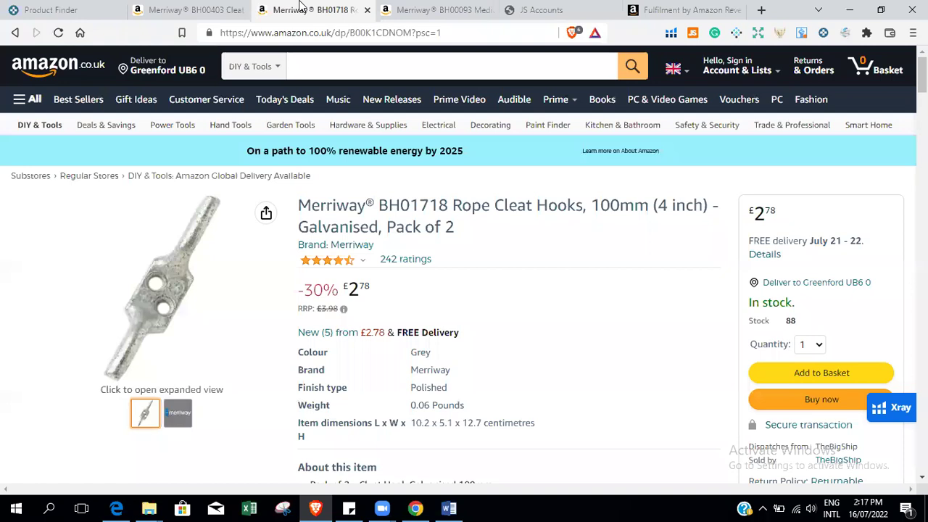
{"action": "left_click", "coordinate": [429, 11]}
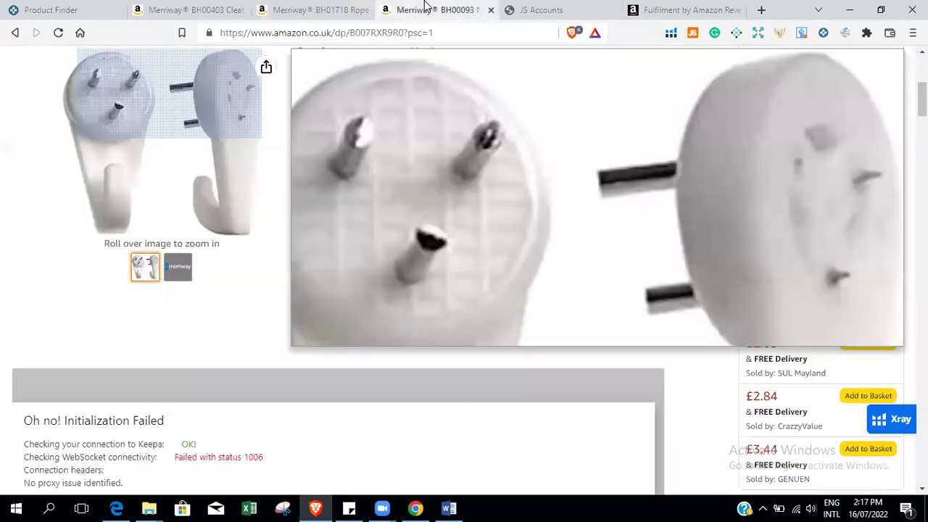
{"action": "left_click", "coordinate": [490, 11]}
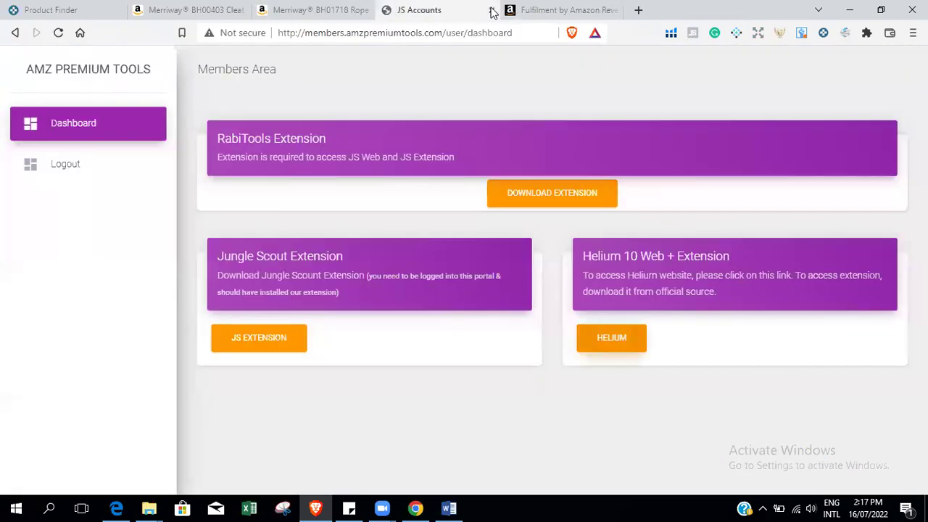
{"action": "left_click", "coordinate": [165, 7]}
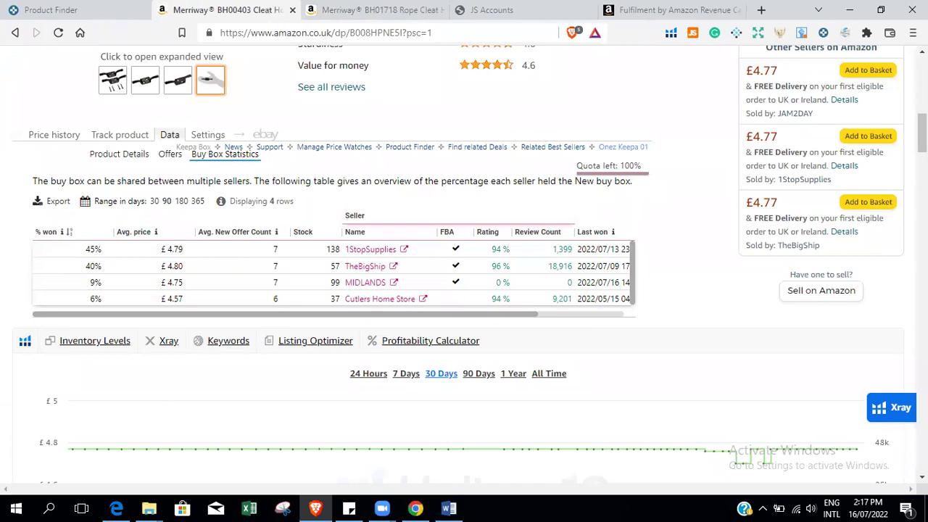
{"action": "scroll", "coordinate": [410, 217], "scroll_direction": "up", "scroll_amount": 3}
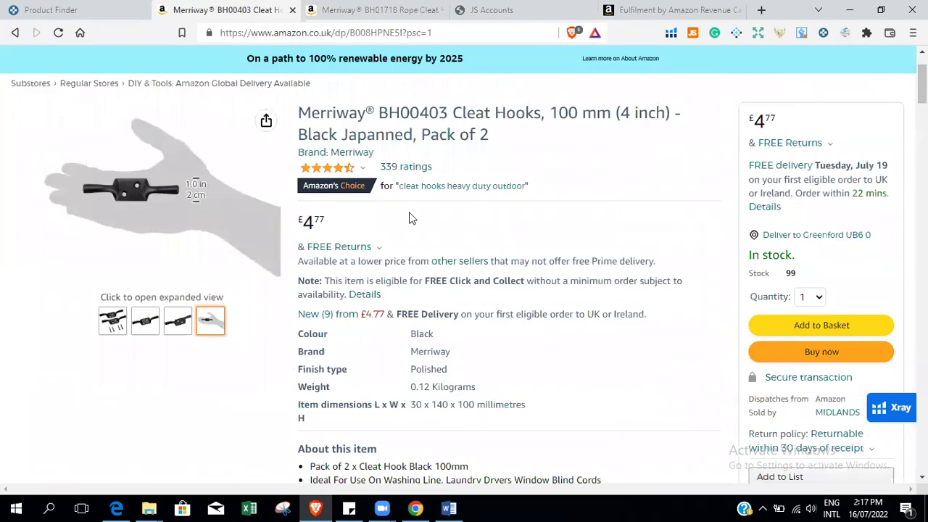
{"action": "left_click_drag", "start_coordinate": [292, 223], "coordinate": [335, 217]}
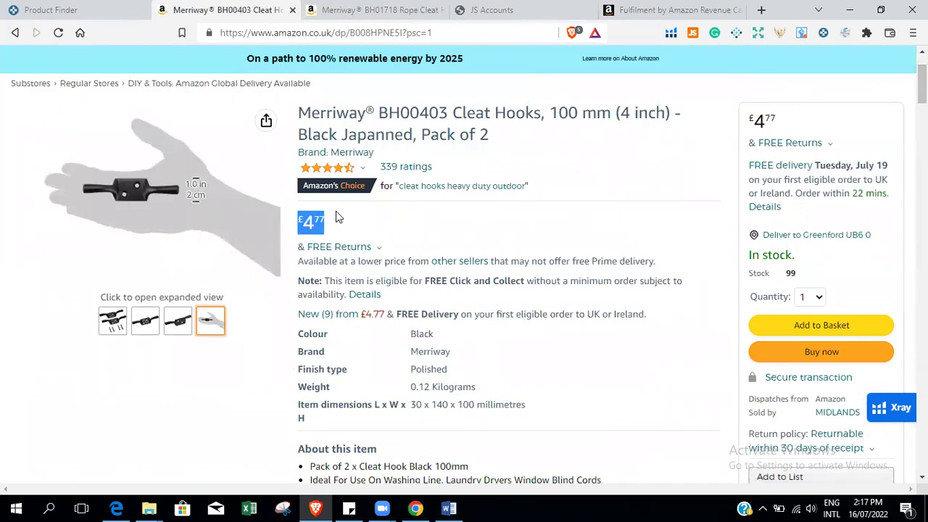
Return to the FBA revenue calculator and calculate the cleat hooks' fees and costs for the 4.57 Amazon Fulfilment price.
{"action": "left_click", "coordinate": [656, 7]}
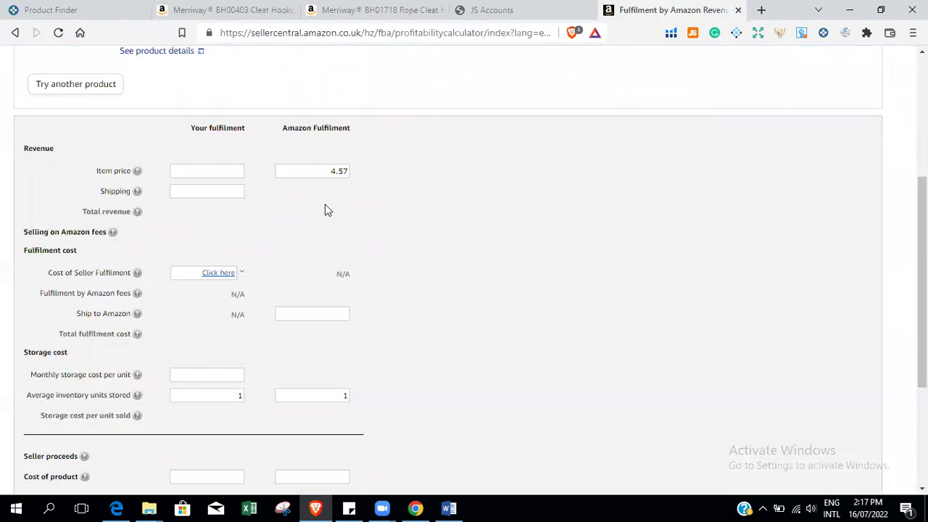
{"action": "left_click_drag", "start_coordinate": [326, 173], "coordinate": [345, 170]}
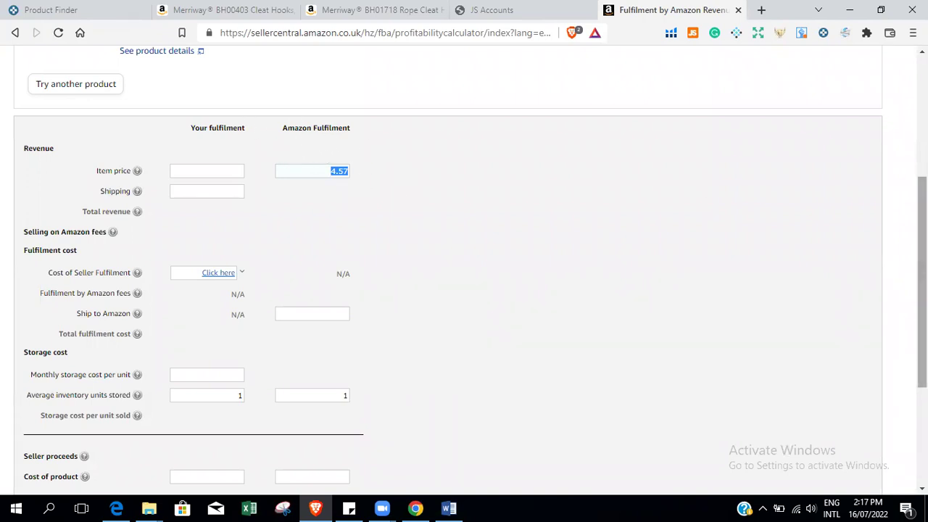
{"action": "scroll", "coordinate": [464, 268], "scroll_direction": "down", "scroll_amount": 3}
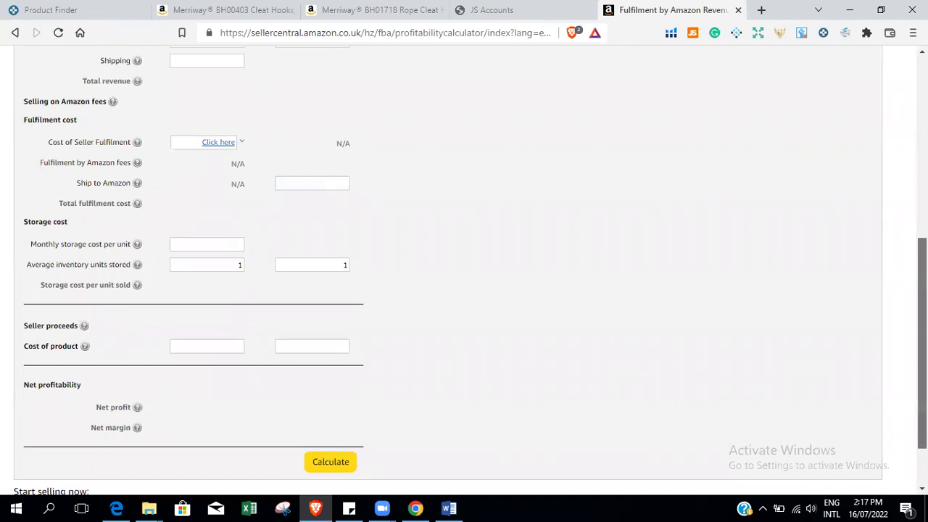
{"action": "scroll", "coordinate": [395, 221], "scroll_direction": "up", "scroll_amount": 2}
{"action": "left_click", "coordinate": [408, 180]}
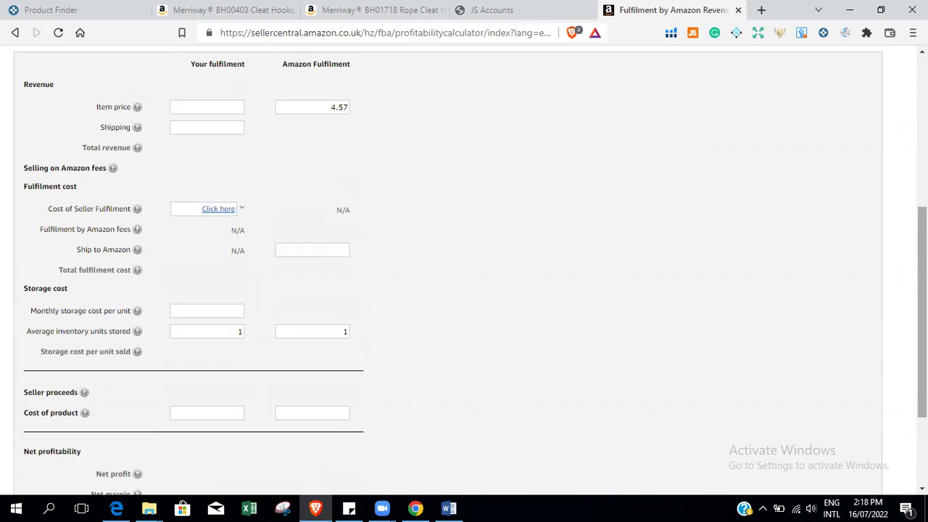
{"action": "scroll", "coordinate": [588, 218], "scroll_direction": "down", "scroll_amount": 3}
{"action": "left_click", "coordinate": [340, 398]}
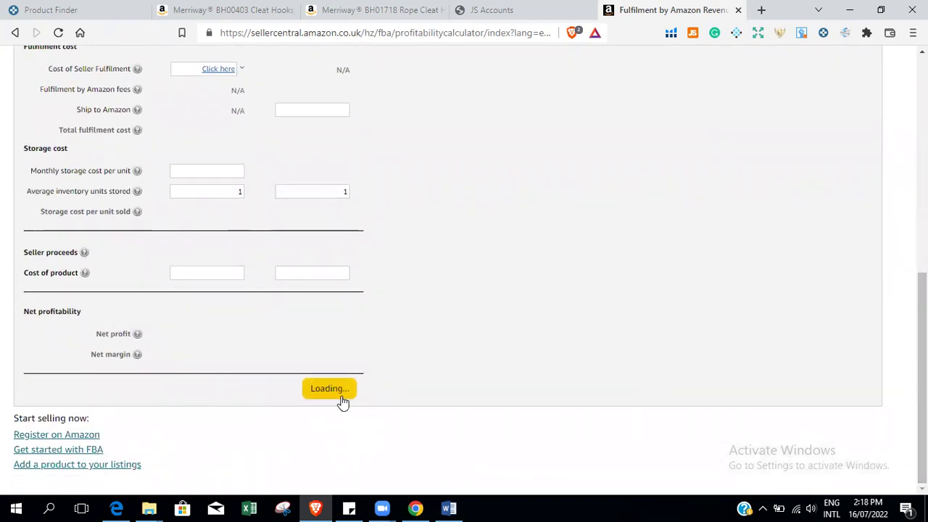
Review the calculated Amazon Fulfilment cost and enter 2.49 in Referral + FBA + Storage cell H2 of the spreadsheet in Chrome.
{"action": "scroll", "coordinate": [331, 388], "scroll_direction": "up", "scroll_amount": 3}
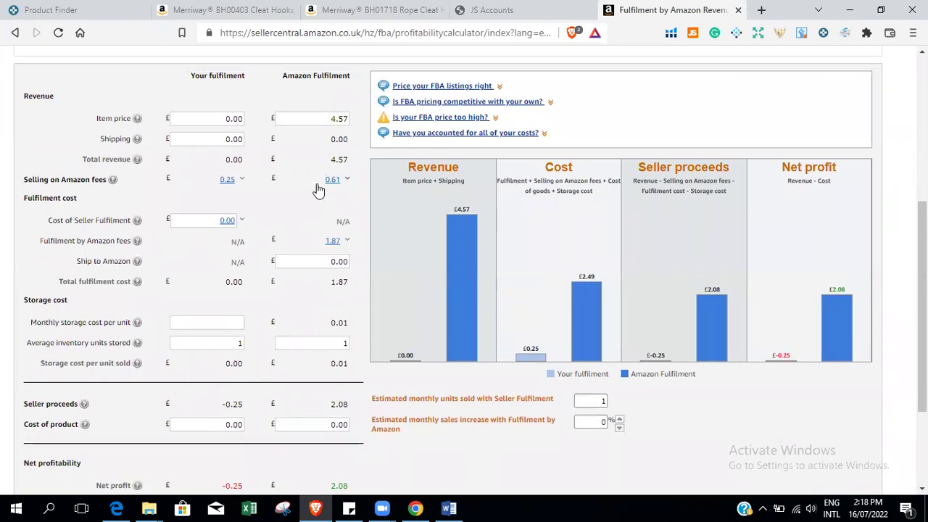
{"action": "left_click_drag", "start_coordinate": [330, 180], "coordinate": [317, 243]}
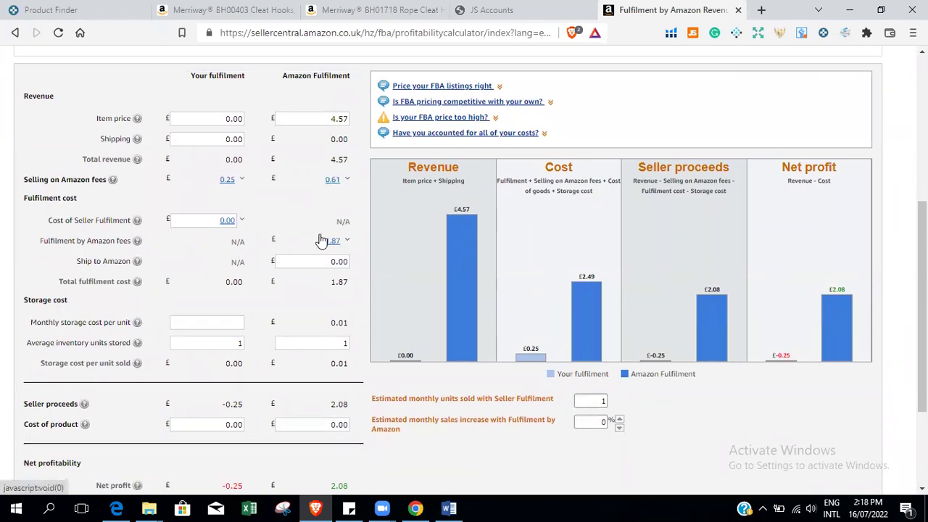
{"action": "left_click_drag", "start_coordinate": [324, 324], "coordinate": [351, 326]}
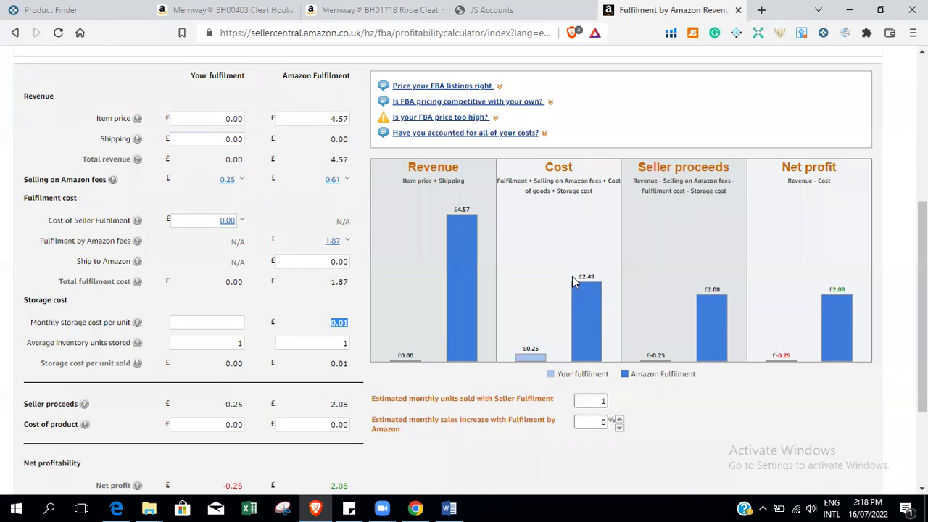
{"action": "left_click_drag", "start_coordinate": [578, 281], "coordinate": [604, 270]}
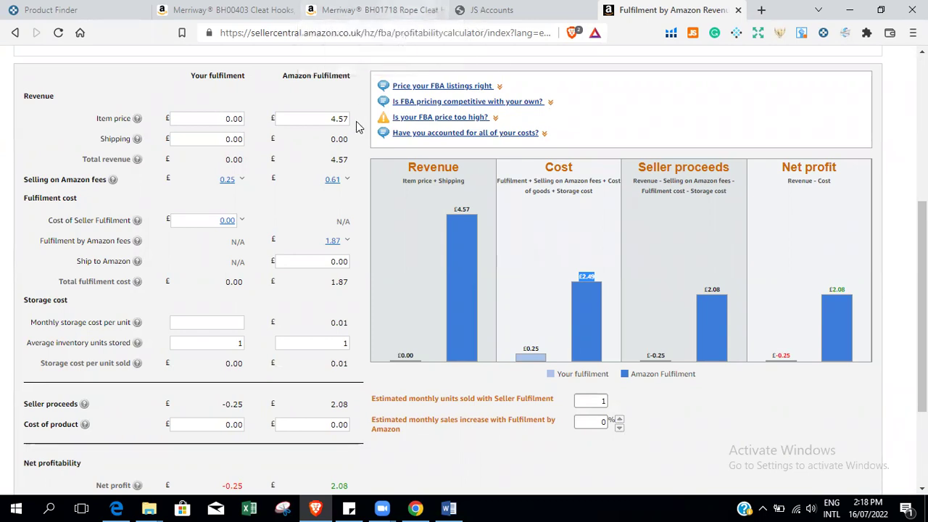
{"action": "left_click", "coordinate": [416, 508]}
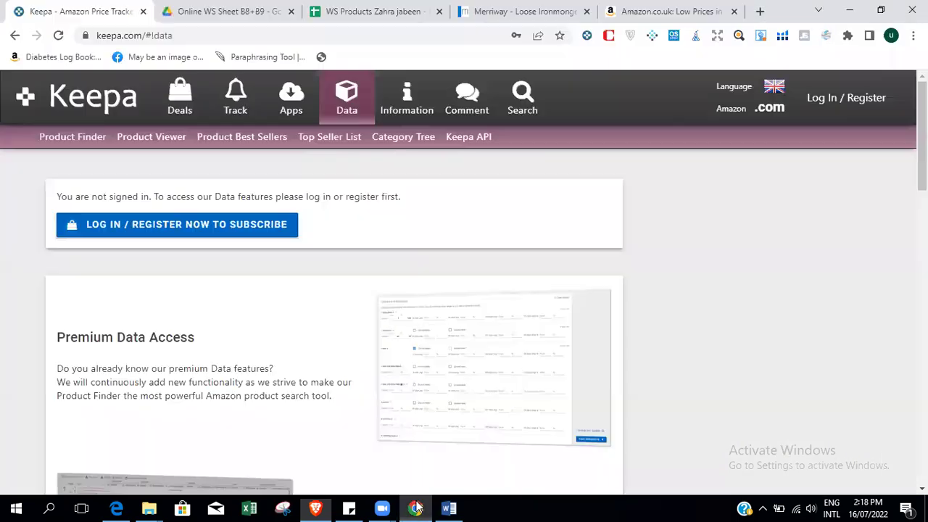
{"action": "left_click", "coordinate": [401, 8]}
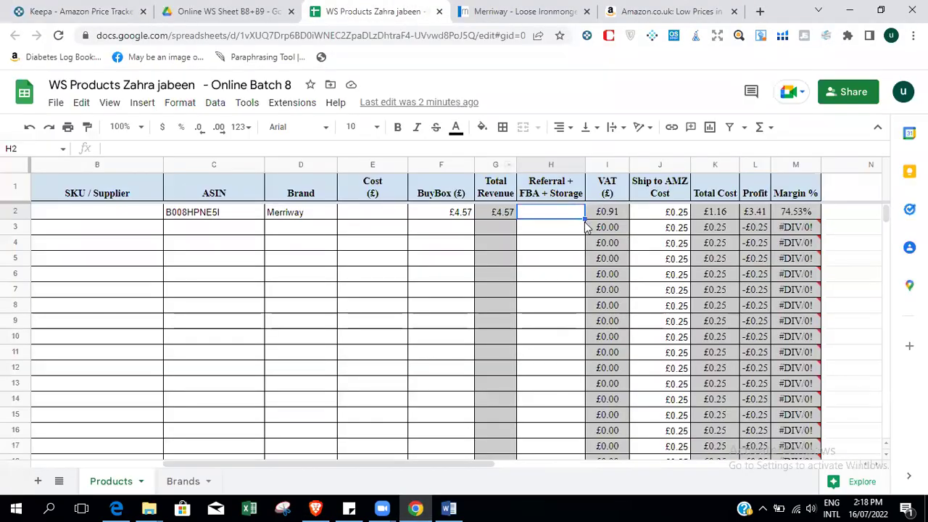
{"action": "type", "text": "2.49"}
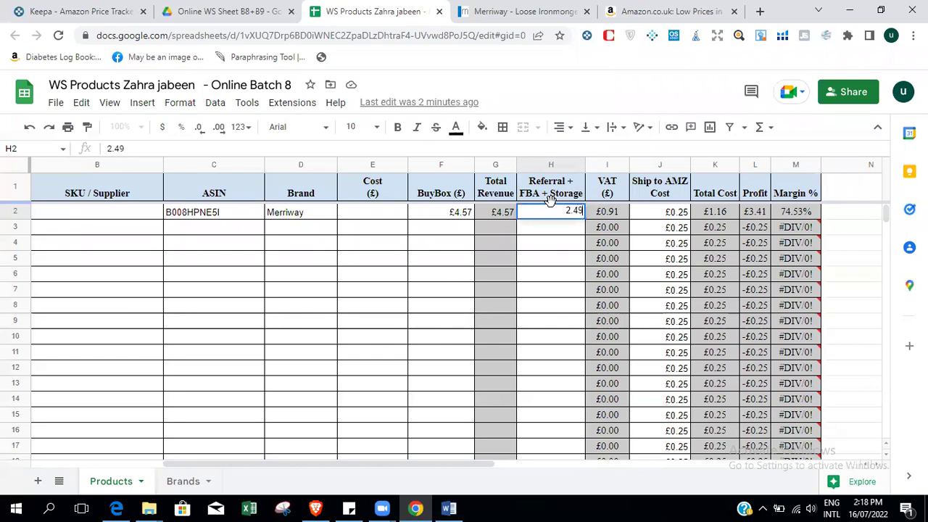
{"action": "left_click", "coordinate": [367, 215]}
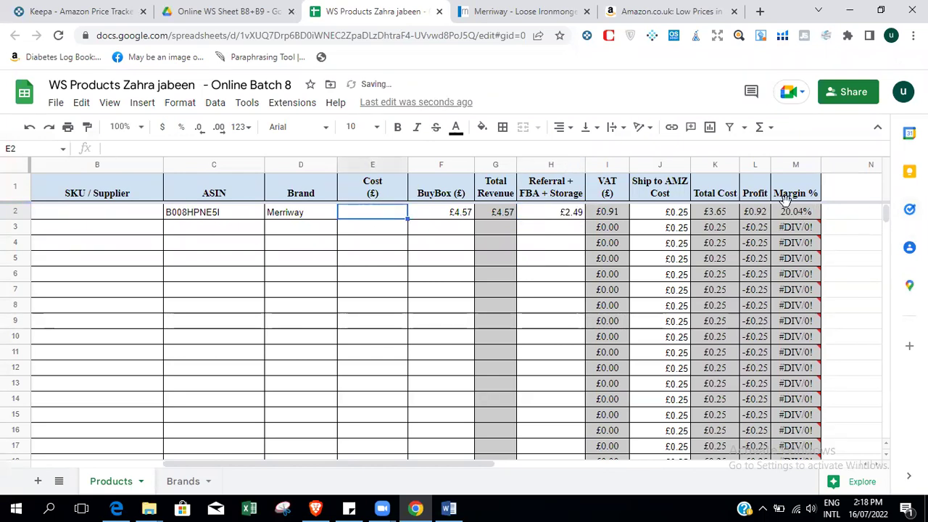
{"action": "left_click", "coordinate": [799, 215]}
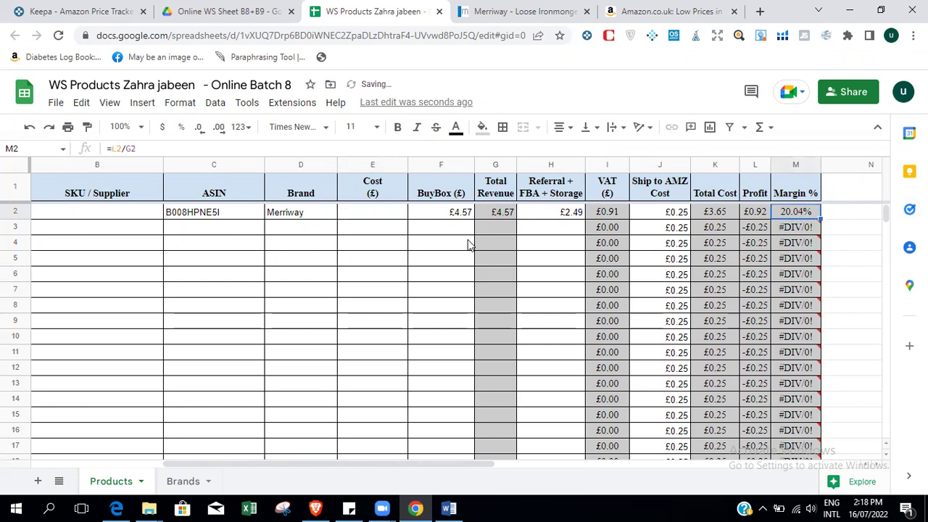
{"action": "left_click", "coordinate": [378, 213]}
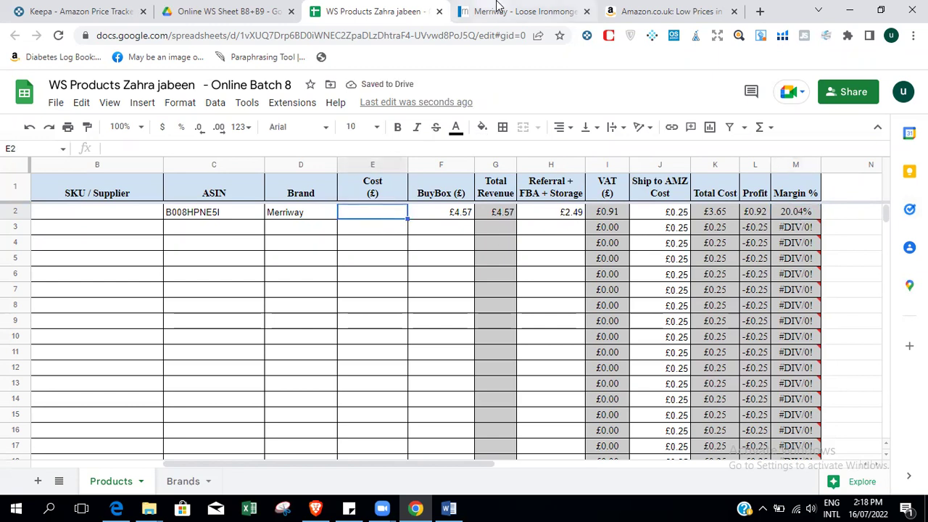
Check the Merriway supplier site in Chrome, and examine the cleat hooks' product images on the Amazon listing in Brave.
{"action": "left_click", "coordinate": [497, 8]}
{"action": "left_click", "coordinate": [631, 9]}
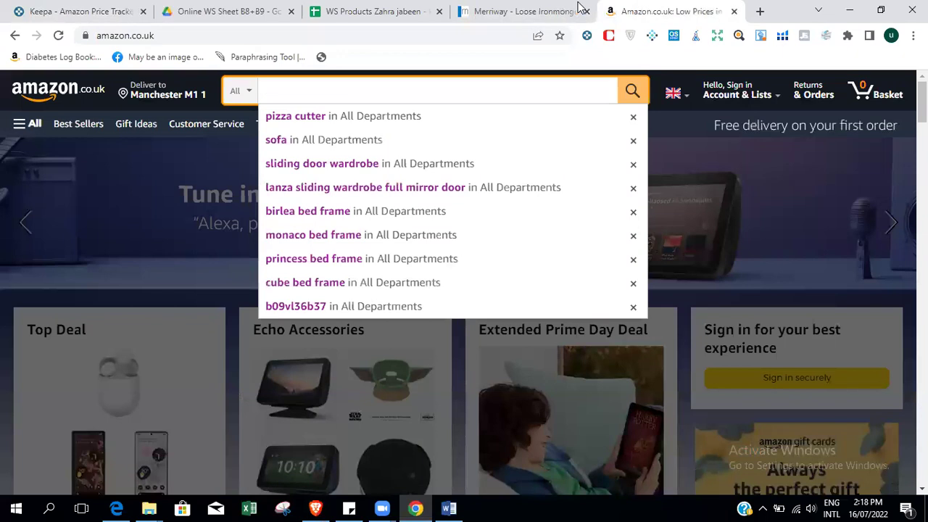
{"action": "left_click", "coordinate": [522, 10]}
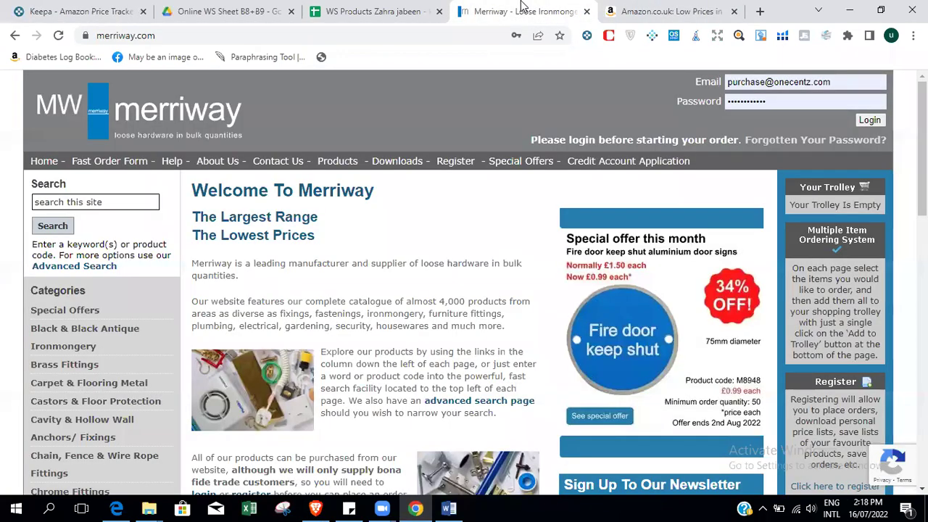
{"action": "left_click", "coordinate": [316, 508]}
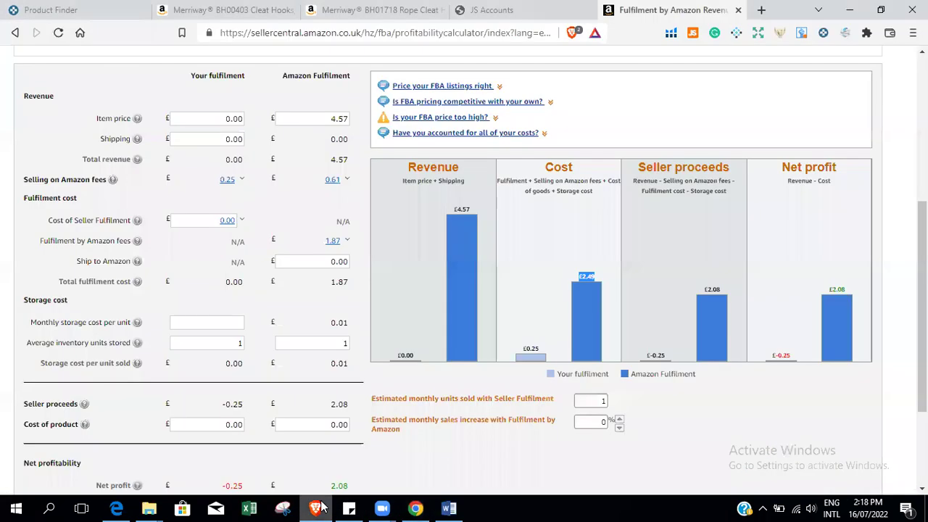
{"action": "left_click", "coordinate": [394, 10]}
{"action": "left_click", "coordinate": [298, 8]}
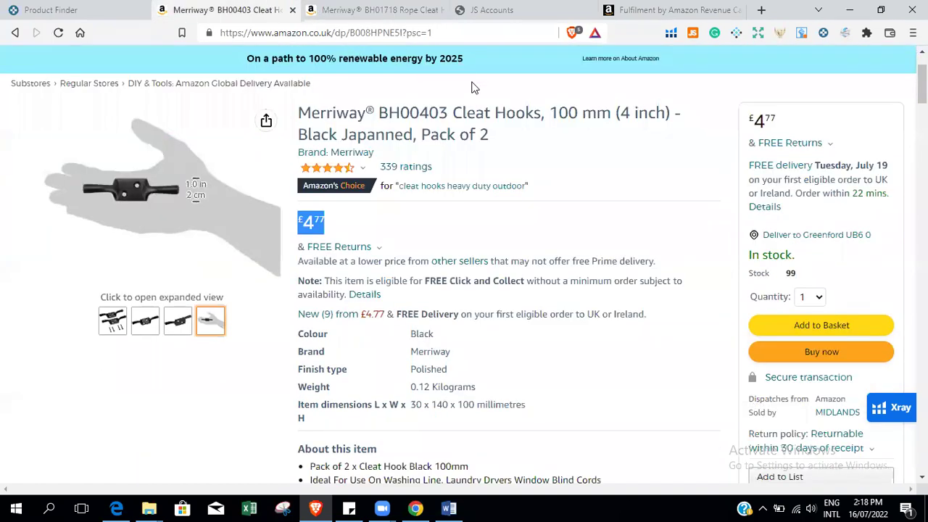
{"action": "scroll", "coordinate": [283, 178], "scroll_direction": "up", "scroll_amount": 2}
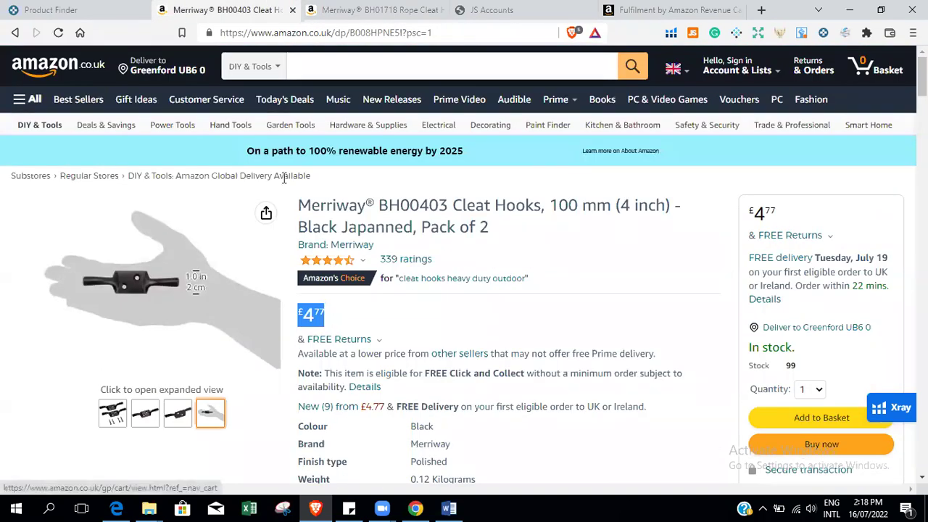
{"action": "left_click", "coordinate": [108, 424]}
{"action": "mouse_move", "coordinate": [146, 413]}
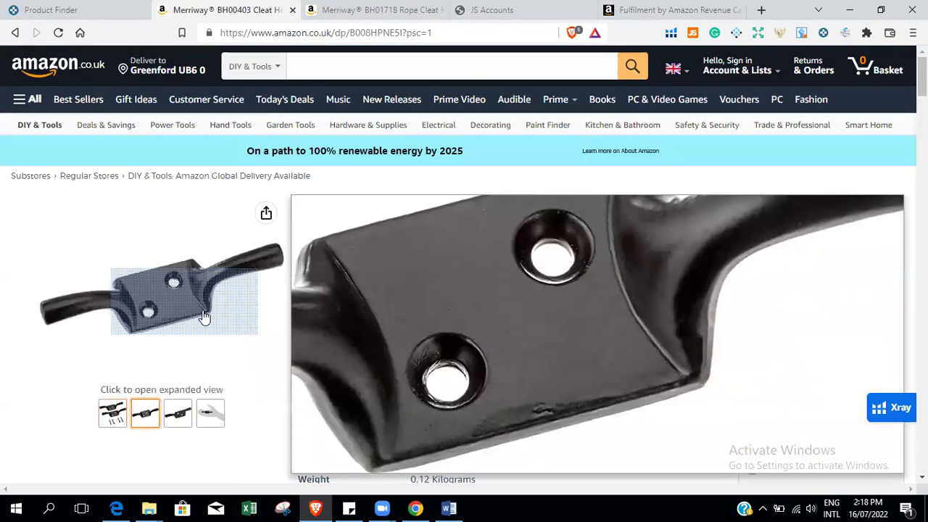
Copy the cleat hooks listing's web address from Brave and open it in a new Chrome tab.
{"action": "left_click", "coordinate": [430, 32]}
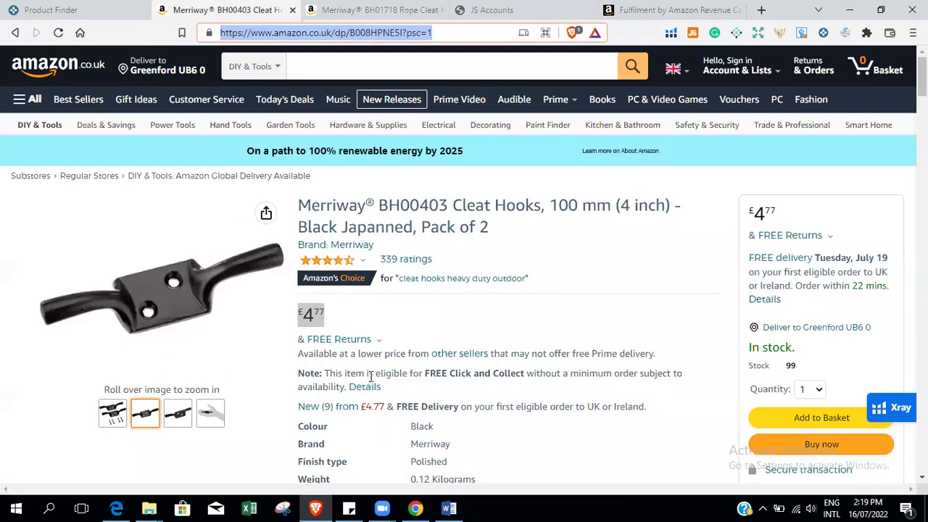
{"action": "left_click", "coordinate": [414, 508]}
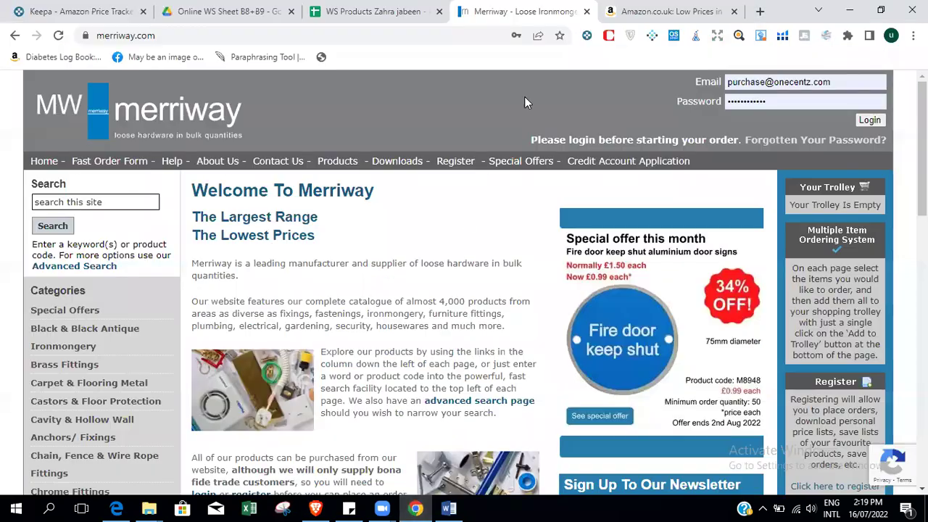
{"action": "left_click", "coordinate": [758, 11]}
{"action": "left_click", "coordinate": [337, 36]}
{"action": "type", "text": "https://www.amazon.co.uk/dp/B008HPNESI?psc=1"}
{"action": "key", "text": "Return"}
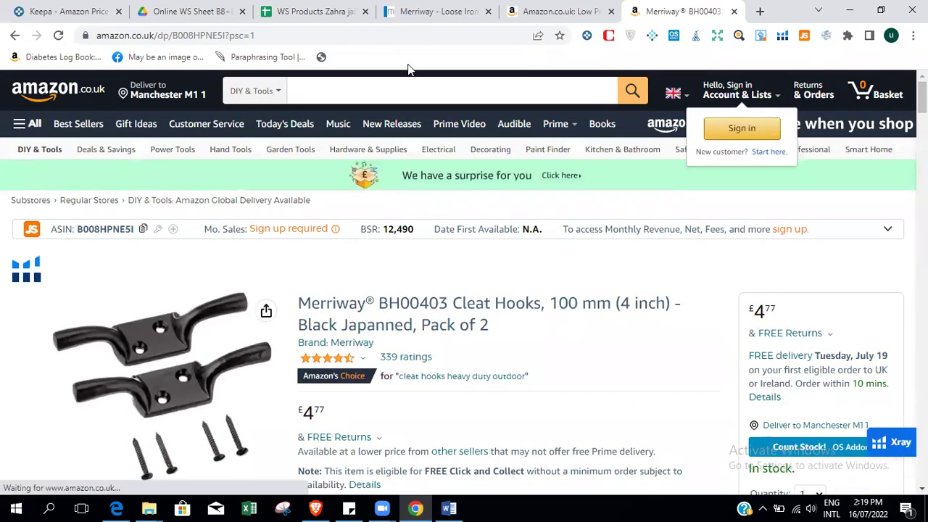
Check the open Merriway and Amazon pages, and close the Amazon UK home page, keeping the cleat hooks listing open.
{"action": "left_click", "coordinate": [437, 12]}
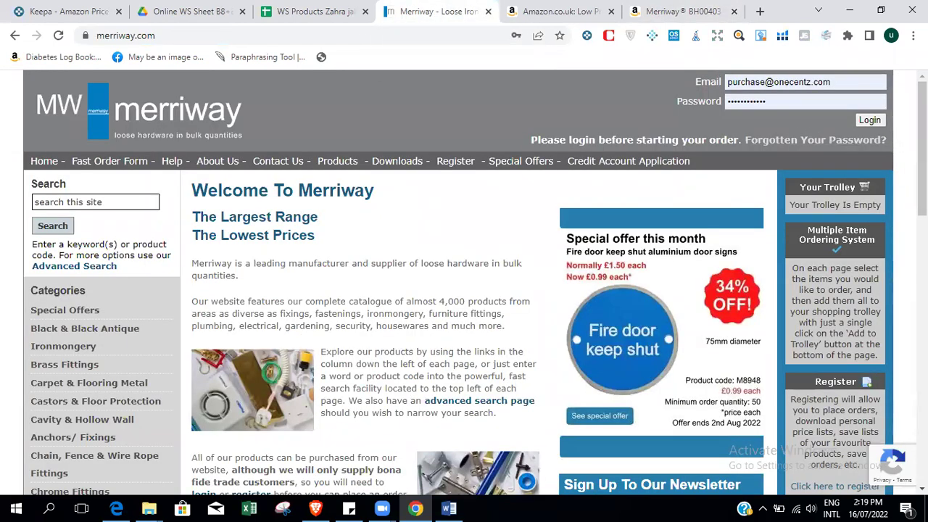
{"action": "left_click", "coordinate": [141, 201]}
{"action": "left_click", "coordinate": [562, 10]}
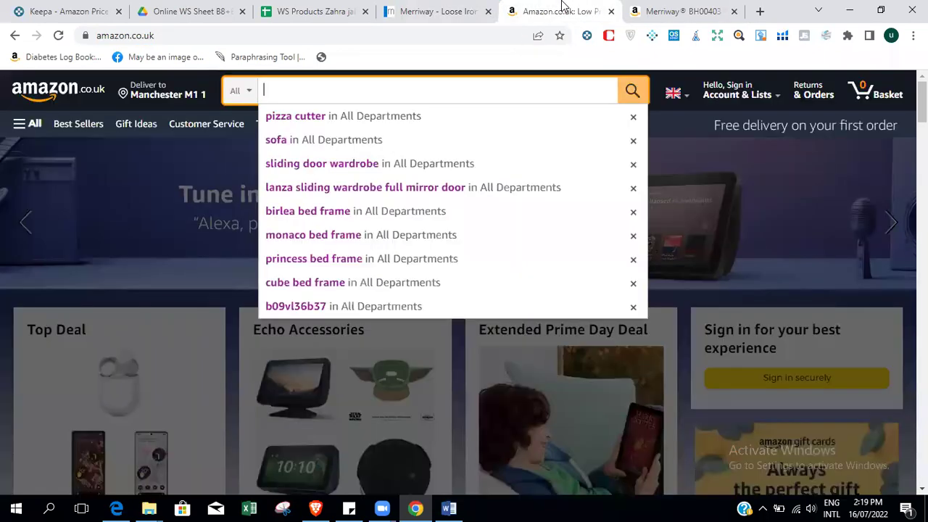
{"action": "left_click", "coordinate": [655, 9]}
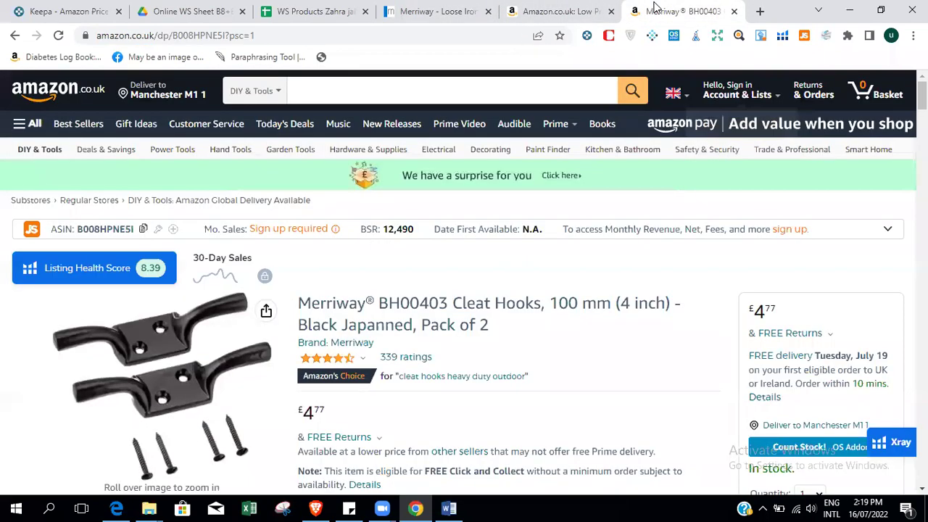
{"action": "left_click", "coordinate": [611, 12]}
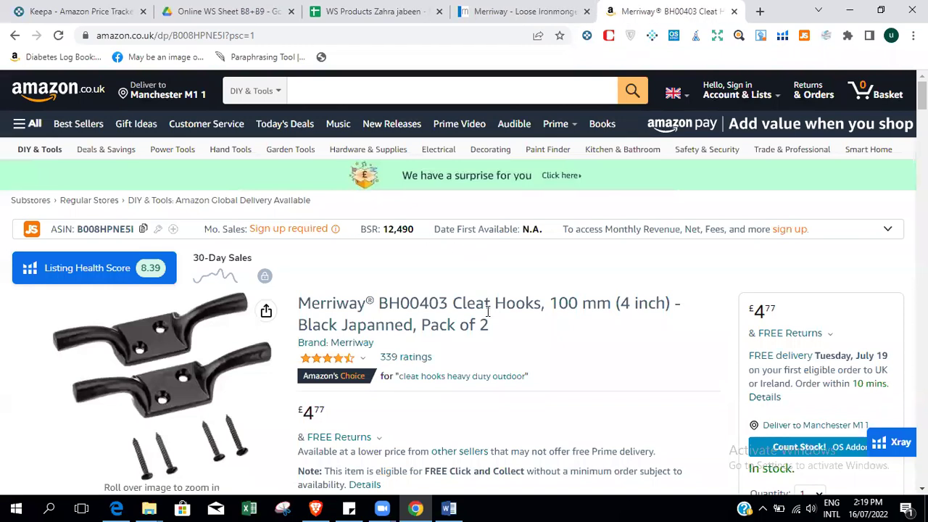
Copy Cleat Hooks from the Amazon listing's title, search the Merriway site for it, and look through the matching products.
{"action": "left_click_drag", "start_coordinate": [454, 303], "coordinate": [542, 303]}
{"action": "key", "text": "ctrl+c"}
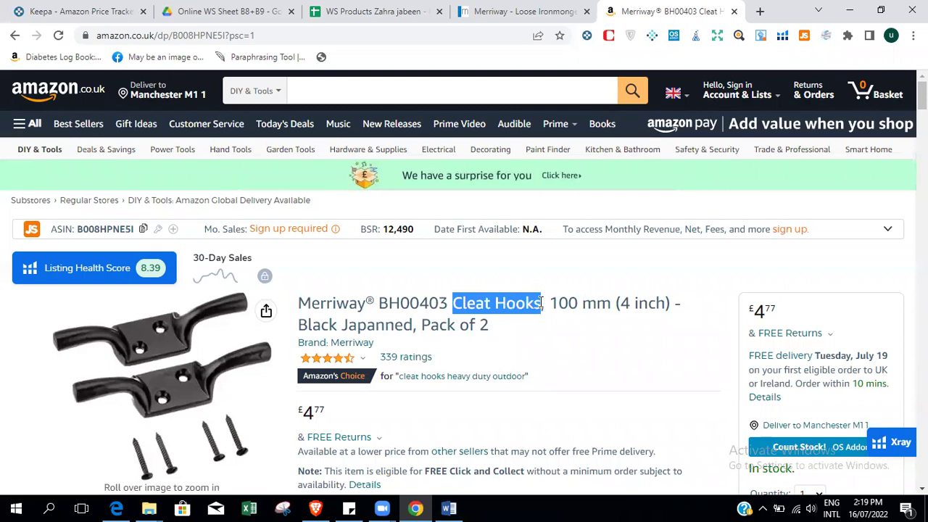
{"action": "left_click", "coordinate": [501, 8]}
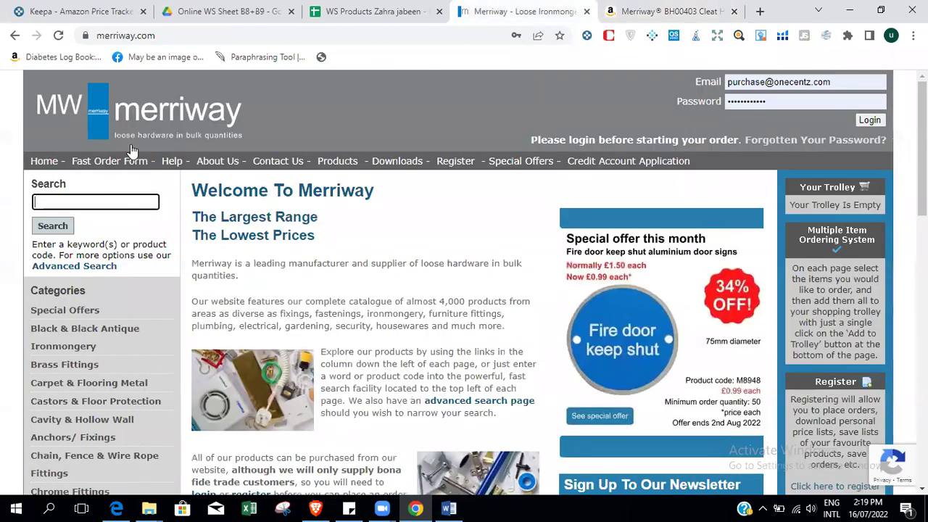
{"action": "left_click", "coordinate": [98, 201]}
{"action": "key", "text": "ctrl+v"}
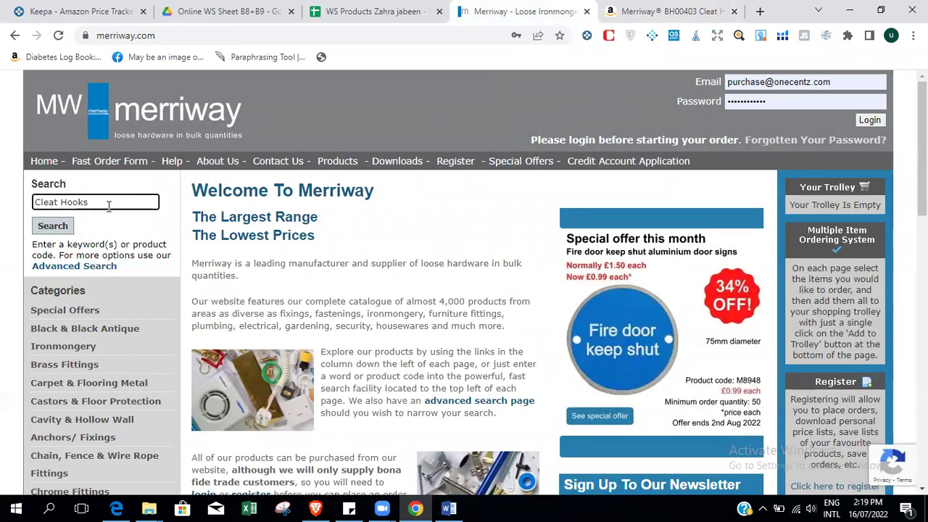
{"action": "key", "text": "Return"}
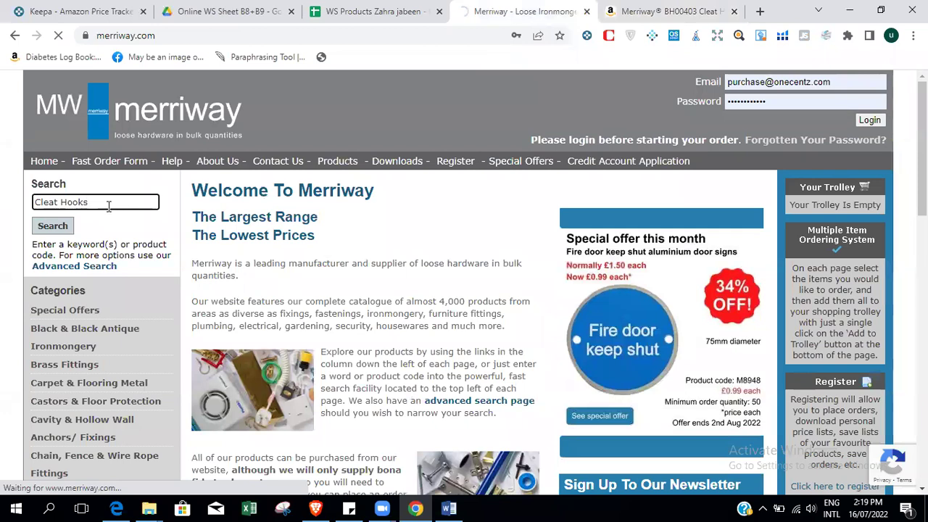
{"action": "left_click", "coordinate": [53, 227]}
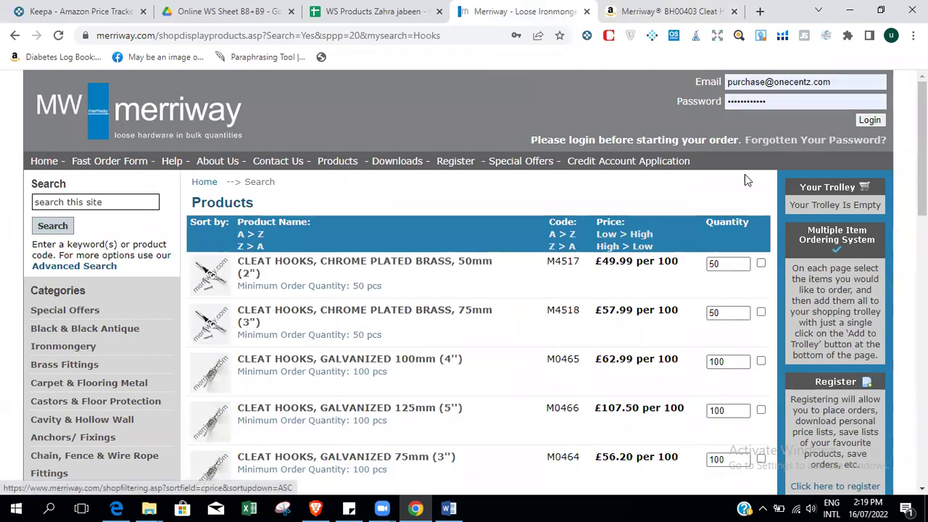
{"action": "scroll", "coordinate": [922, 159], "scroll_direction": "down", "scroll_amount": 1}
{"action": "scroll", "coordinate": [478, 283], "scroll_direction": "down", "scroll_amount": 3}
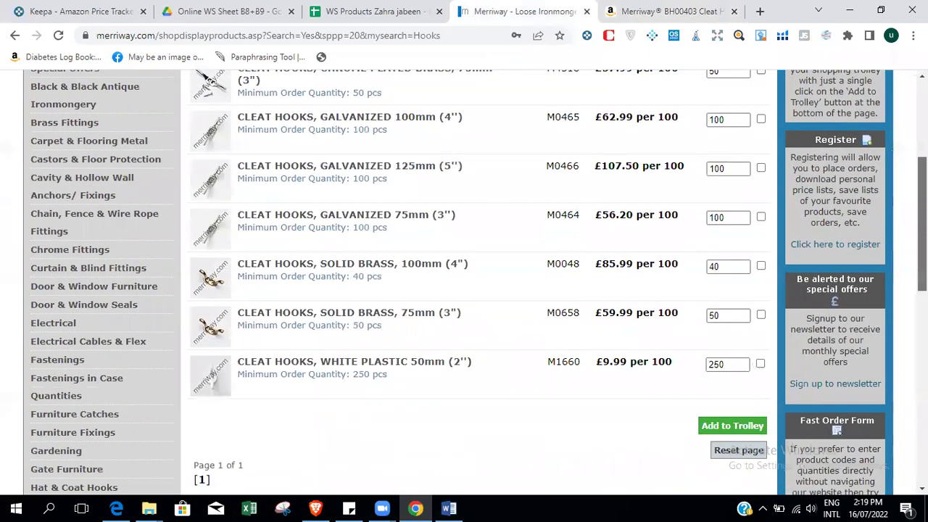
{"action": "scroll", "coordinate": [479, 283], "scroll_direction": "up", "scroll_amount": 3}
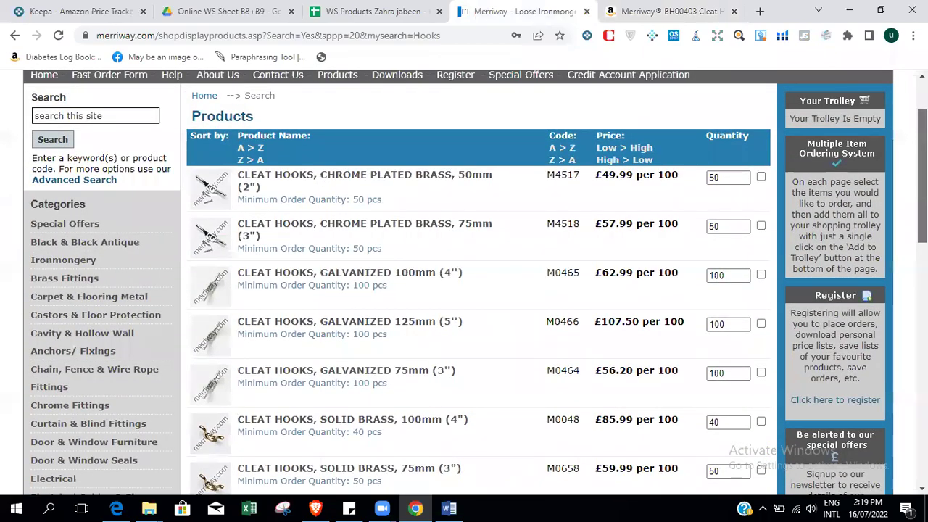
{"action": "scroll", "coordinate": [479, 283], "scroll_direction": "down", "scroll_amount": 2}
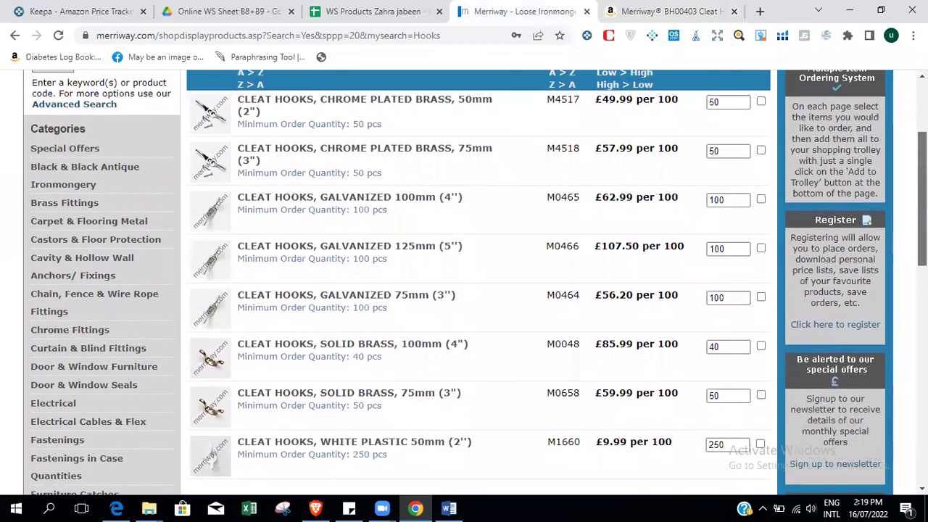
{"action": "scroll", "coordinate": [479, 283], "scroll_direction": "down", "scroll_amount": 1}
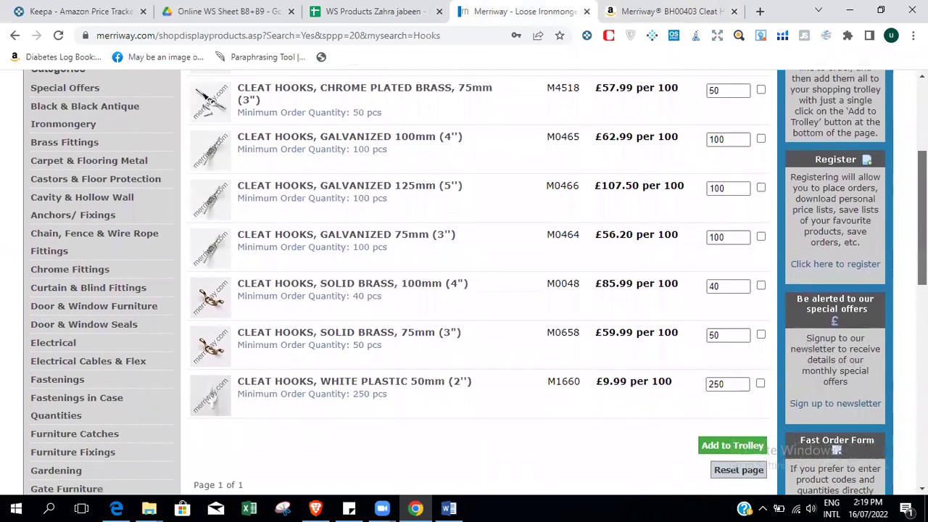
Copy Black Japanned from the Amazon listing's title and search the Merriway site for it.
{"action": "left_click", "coordinate": [672, 12]}
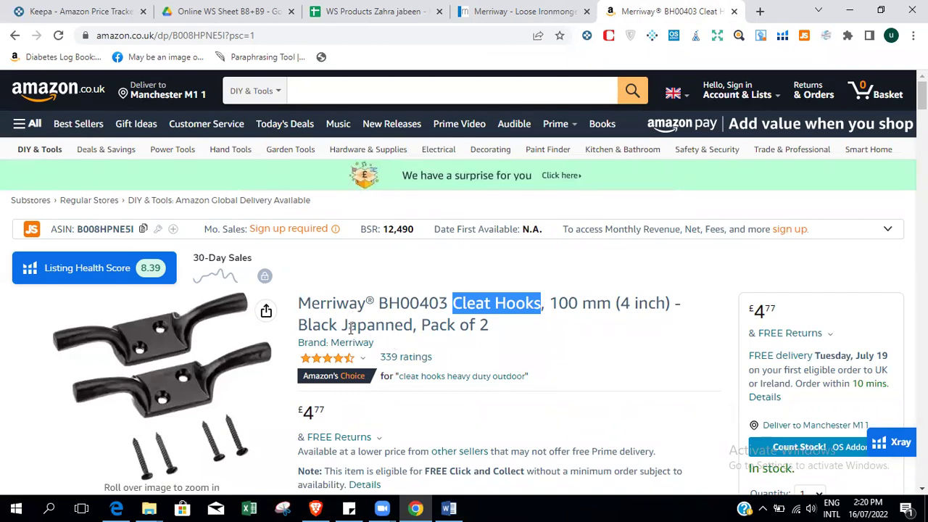
{"action": "left_click", "coordinate": [529, 310]}
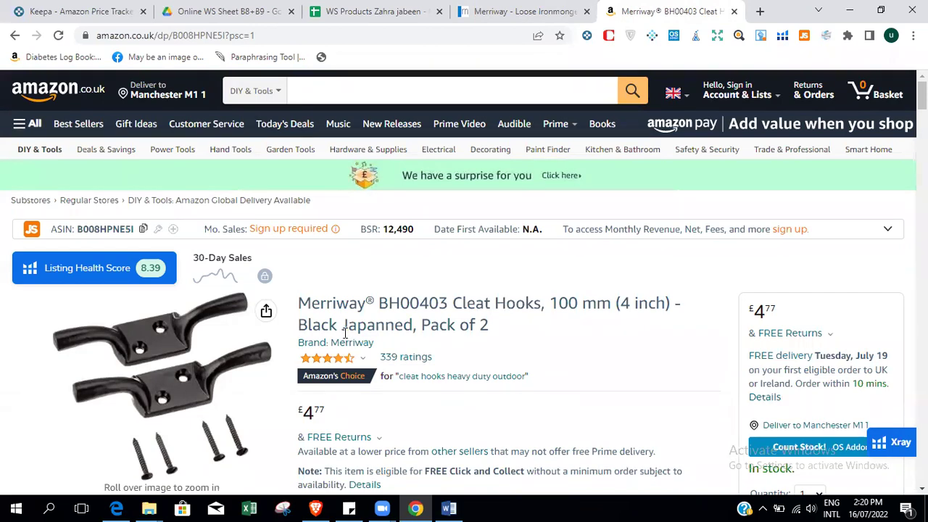
{"action": "left_click_drag", "start_coordinate": [341, 328], "coordinate": [396, 328]}
{"action": "left_click", "coordinate": [296, 330]}
{"action": "left_click_drag", "start_coordinate": [301, 325], "coordinate": [413, 326]}
{"action": "key", "text": "ctrl+c"}
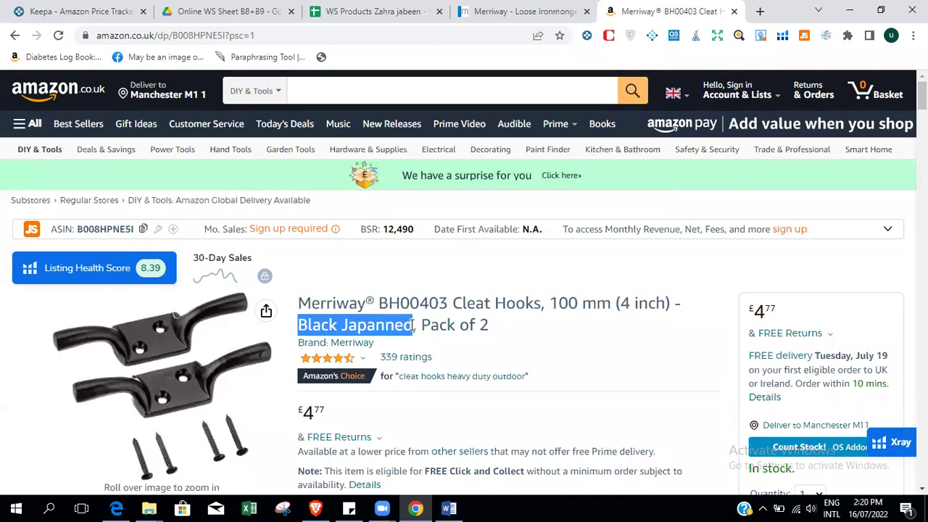
{"action": "left_click", "coordinate": [549, 11]}
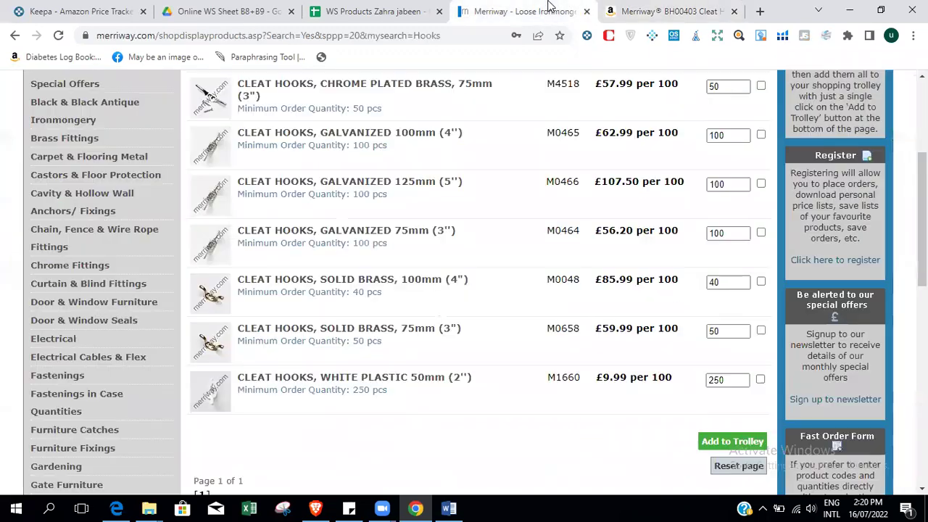
{"action": "scroll", "coordinate": [464, 232], "scroll_direction": "up", "scroll_amount": 3}
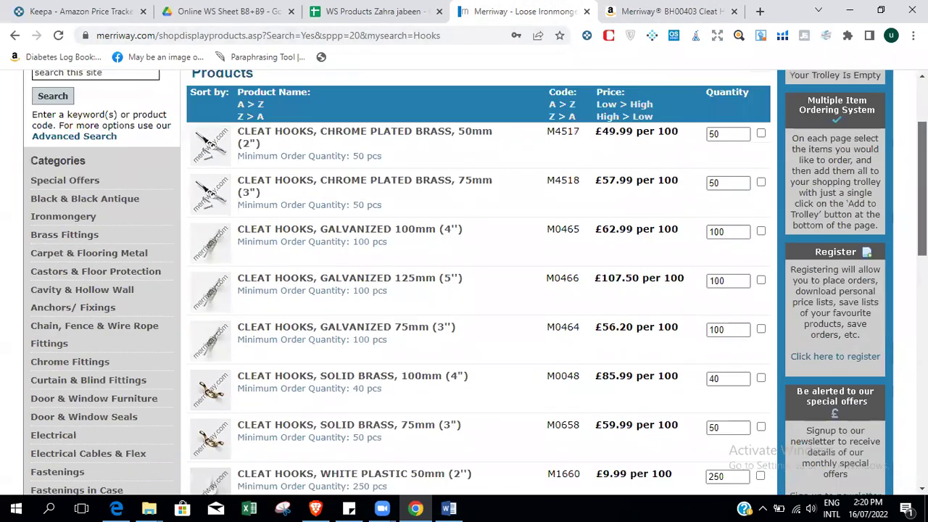
{"action": "left_click", "coordinate": [105, 203]}
{"action": "key", "text": "ctrl+v"}
{"action": "key", "text": "Return"}
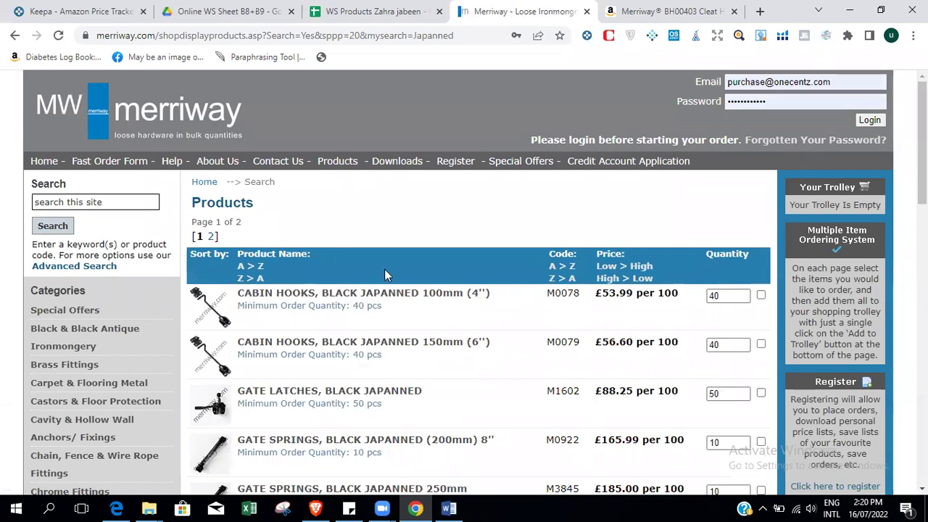
Examine both pages of the Black Japanned search results for a product matching the 100 mm cleat hooks.
{"action": "scroll", "coordinate": [385, 275], "scroll_direction": "down", "scroll_amount": 2}
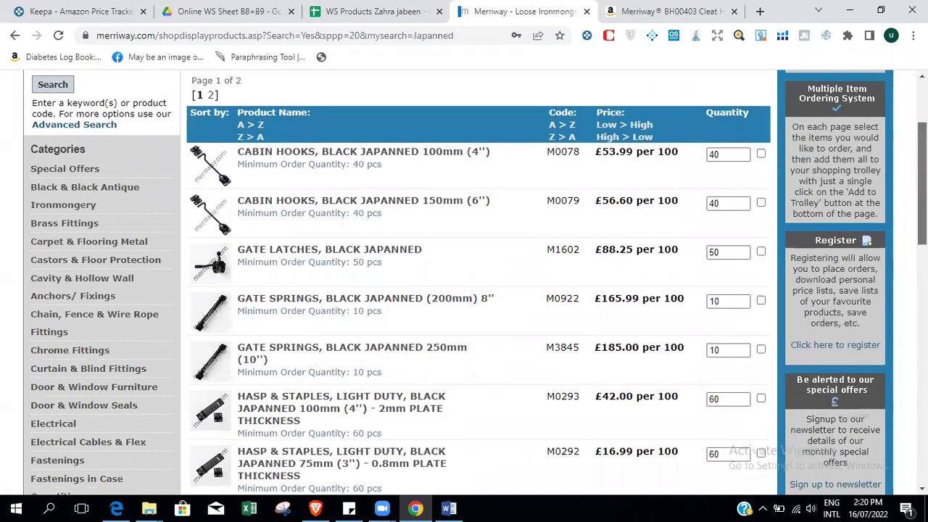
{"action": "scroll", "coordinate": [475, 283], "scroll_direction": "down", "scroll_amount": 5}
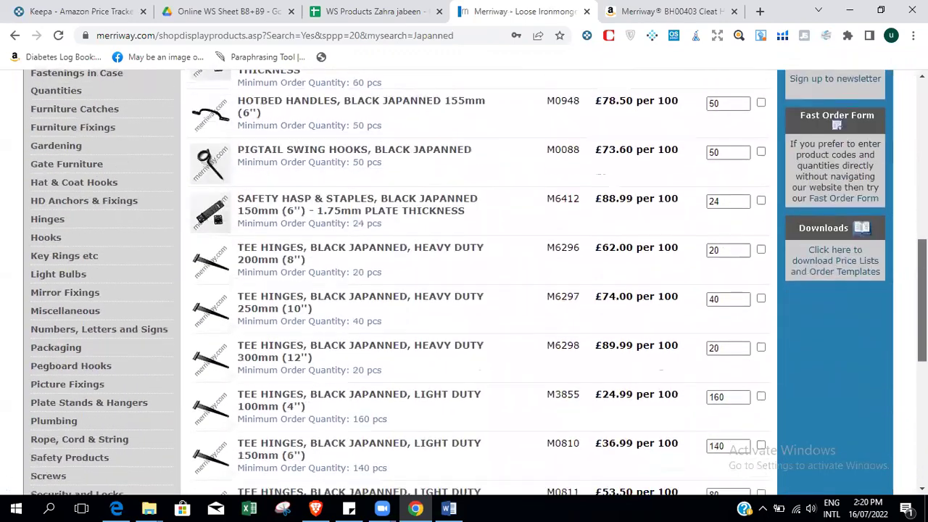
{"action": "scroll", "coordinate": [475, 283], "scroll_direction": "down", "scroll_amount": 5}
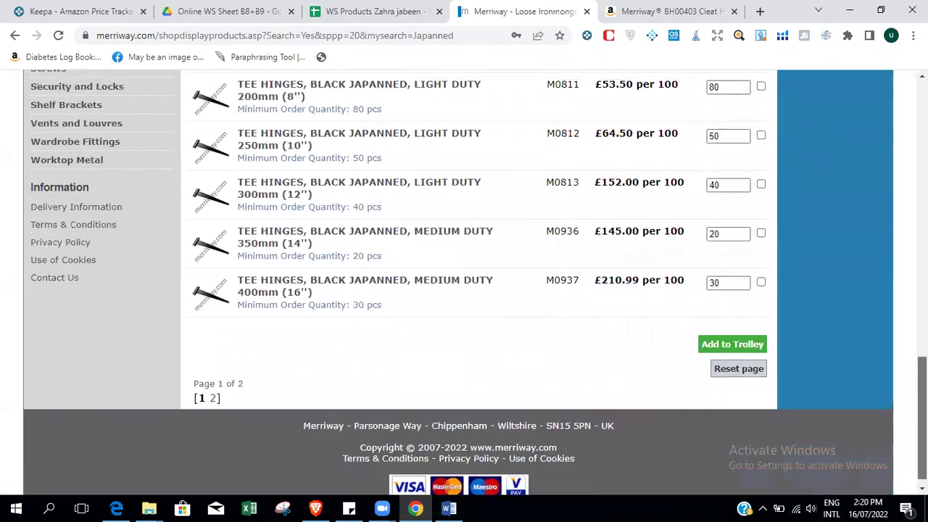
{"action": "scroll", "coordinate": [475, 282], "scroll_direction": "up", "scroll_amount": 13}
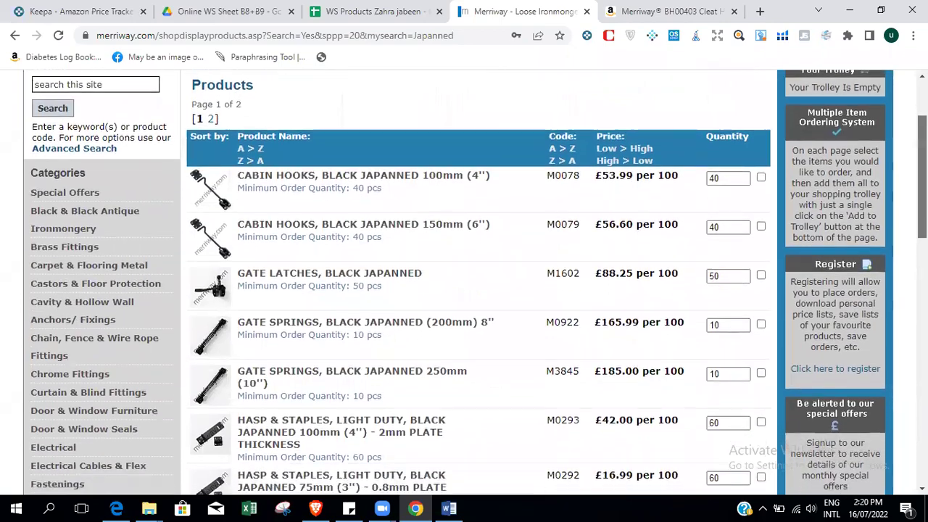
{"action": "scroll", "coordinate": [475, 283], "scroll_direction": "down", "scroll_amount": 3}
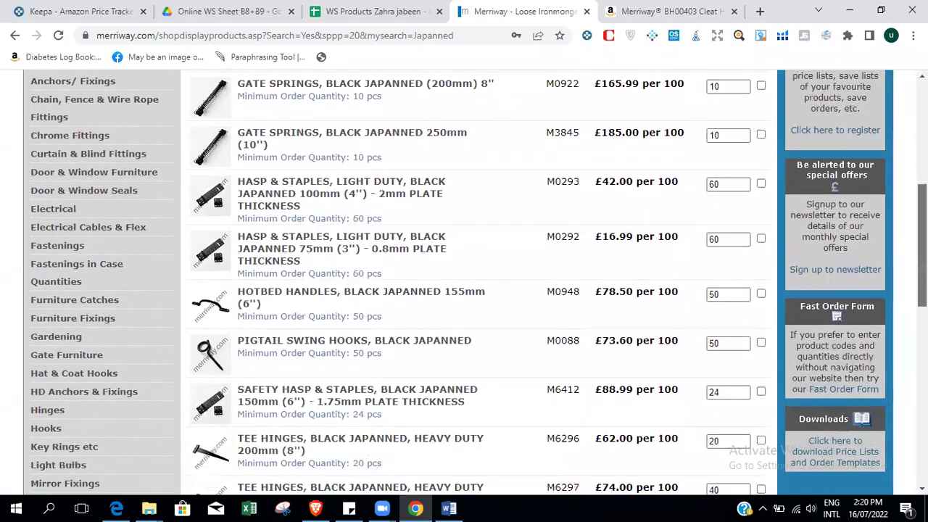
{"action": "scroll", "coordinate": [475, 283], "scroll_direction": "down", "scroll_amount": 6}
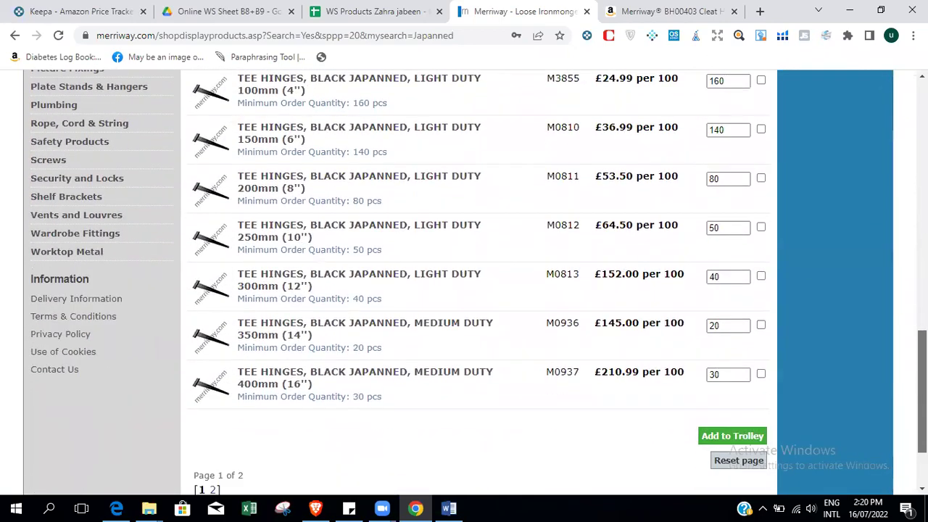
{"action": "scroll", "coordinate": [211, 373], "scroll_direction": "down", "scroll_amount": 2}
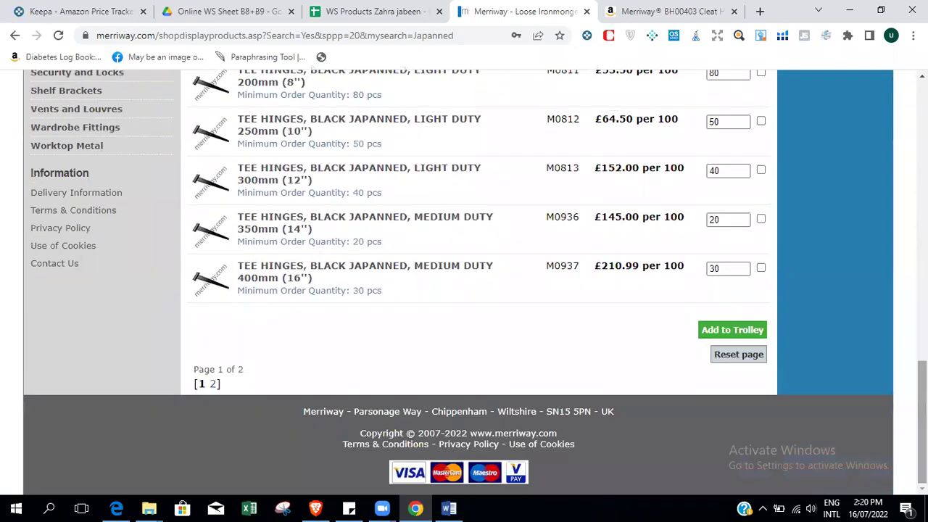
{"action": "left_click", "coordinate": [213, 384]}
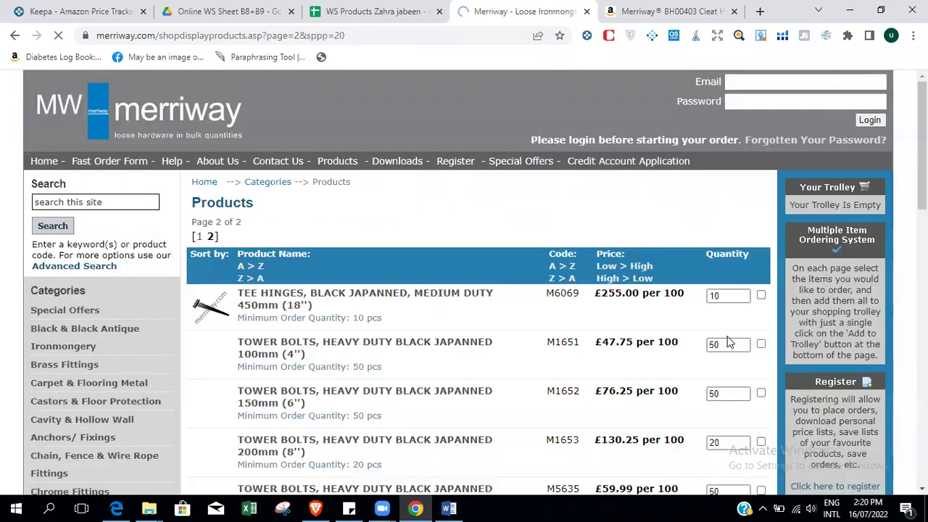
{"action": "scroll", "coordinate": [475, 283], "scroll_direction": "down", "scroll_amount": 5}
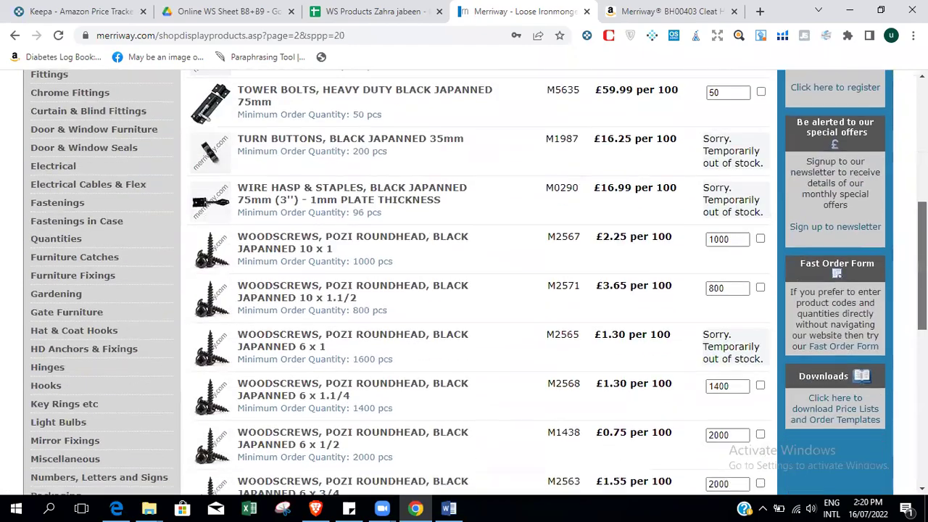
{"action": "scroll", "coordinate": [475, 282], "scroll_direction": "up", "scroll_amount": 3}
{"action": "scroll", "coordinate": [475, 282], "scroll_direction": "down", "scroll_amount": 5}
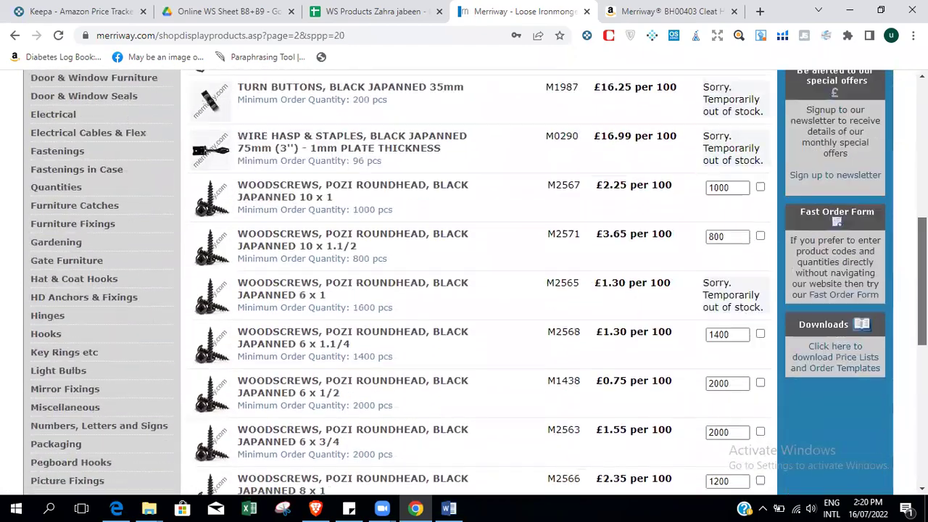
{"action": "scroll", "coordinate": [474, 282], "scroll_direction": "down", "scroll_amount": 5}
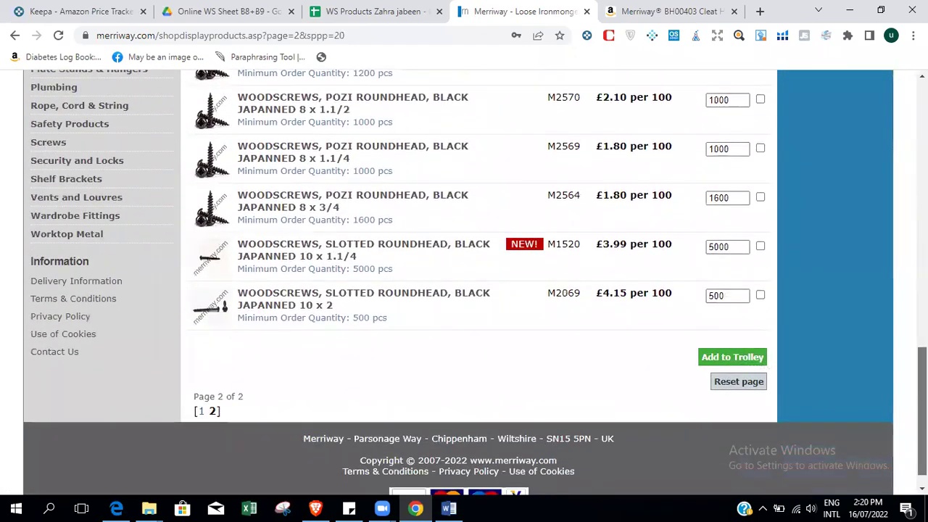
{"action": "scroll", "coordinate": [475, 283], "scroll_direction": "up", "scroll_amount": 10}
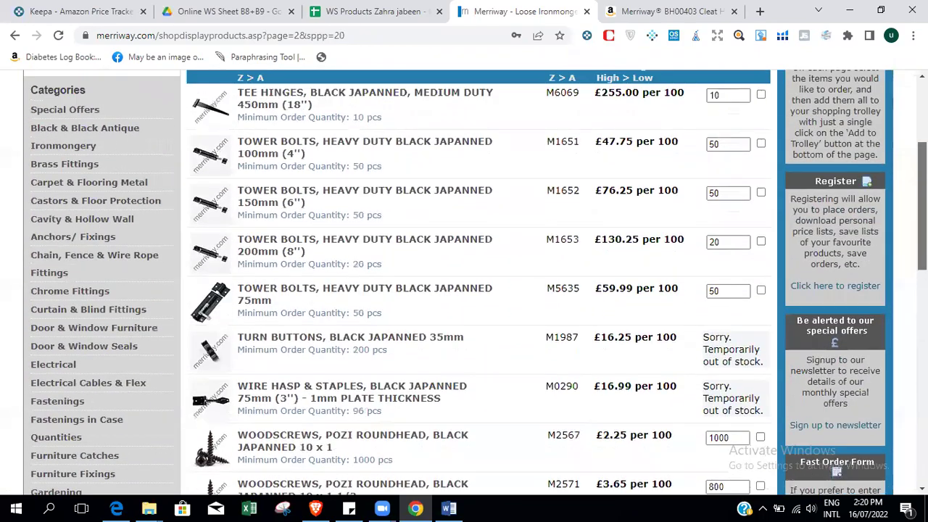
{"action": "scroll", "coordinate": [475, 283], "scroll_direction": "up", "scroll_amount": 3}
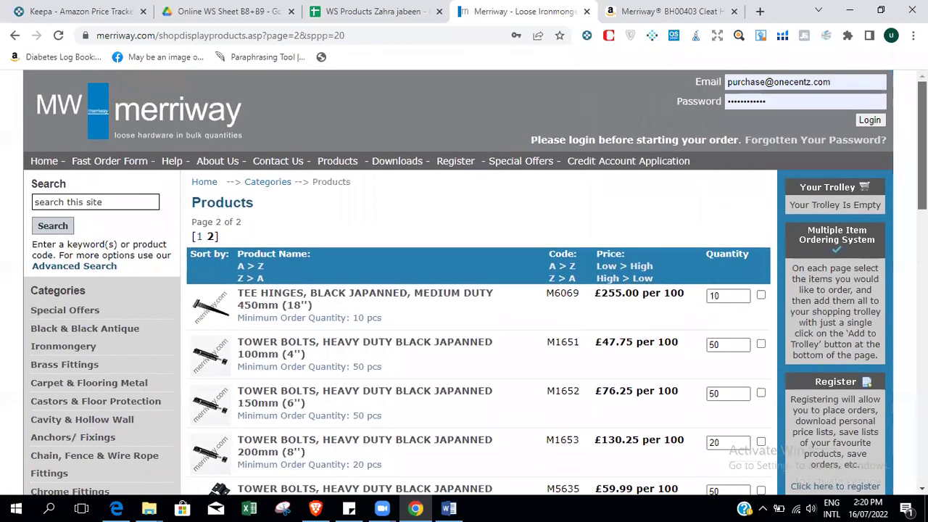
Copy Hooks from the Amazon listing's title and search the Merriway site for it.
{"action": "left_click", "coordinate": [663, 8]}
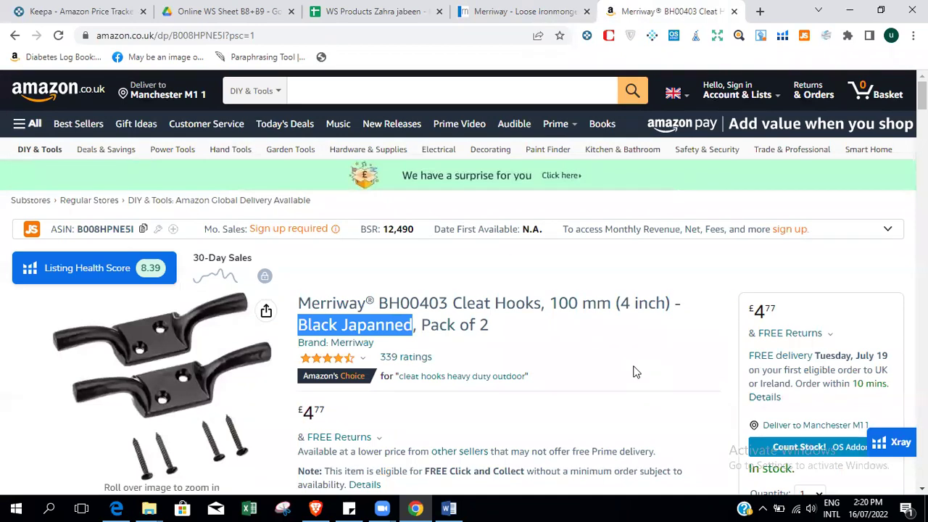
{"action": "left_click", "coordinate": [596, 369]}
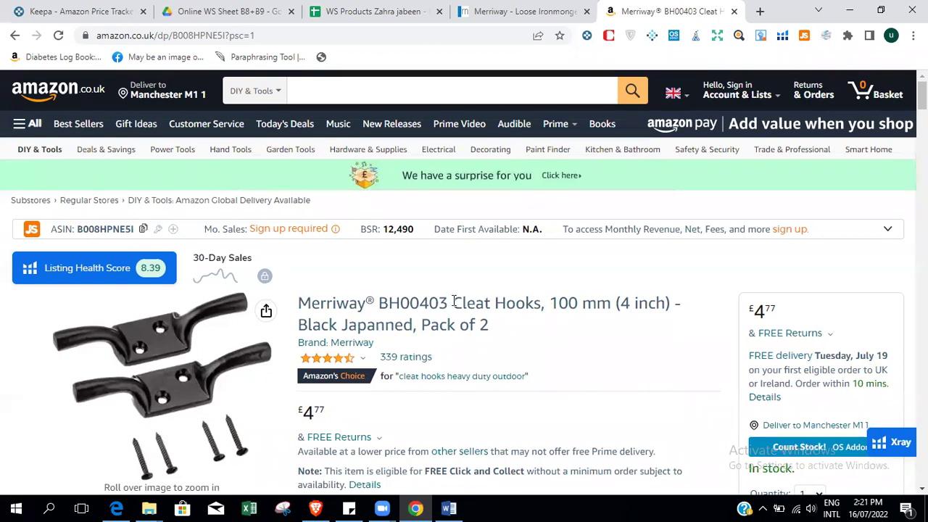
{"action": "left_click_drag", "start_coordinate": [454, 301], "coordinate": [537, 301]}
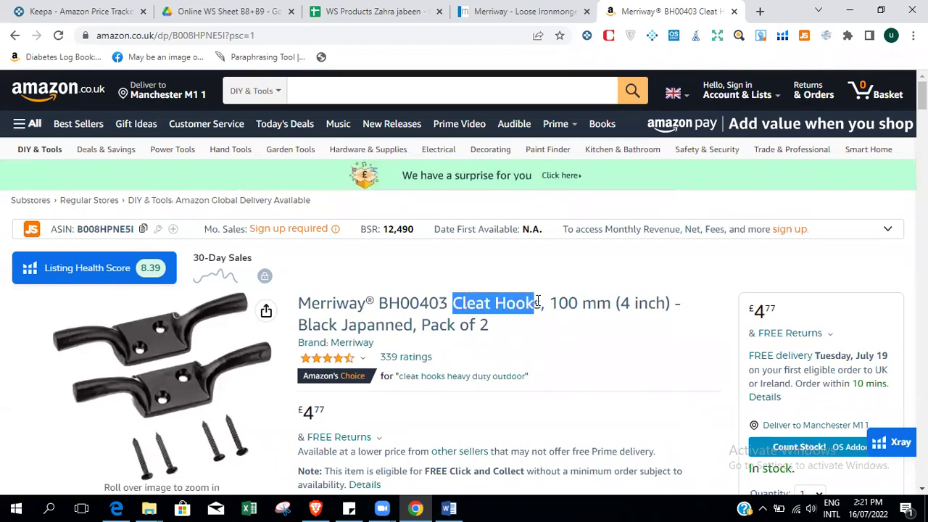
{"action": "left_click", "coordinate": [535, 344]}
{"action": "left_click_drag", "start_coordinate": [491, 304], "coordinate": [541, 304]}
{"action": "key", "text": "ctrl+c"}
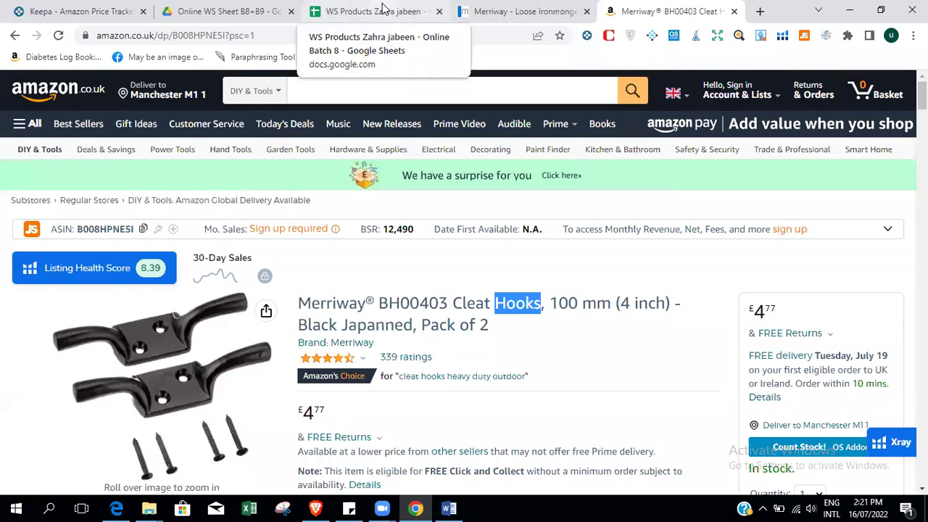
{"action": "left_click", "coordinate": [468, 7]}
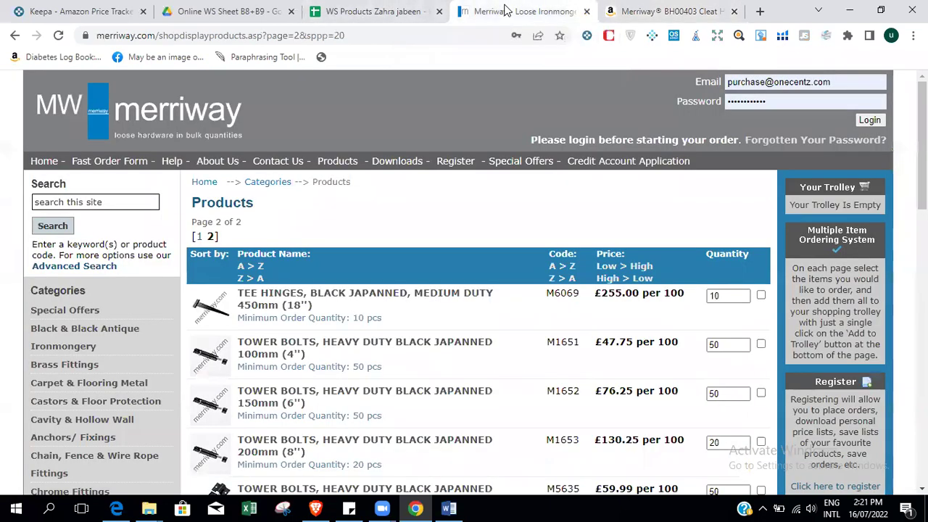
{"action": "left_click", "coordinate": [116, 201]}
{"action": "key", "text": "ctrl+v"}
{"action": "key", "text": "Return"}
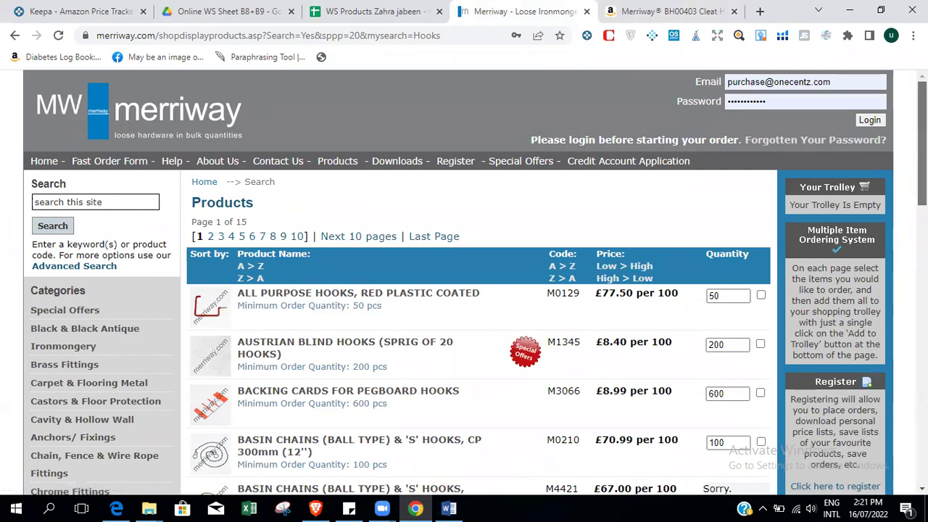
Examine the first two pages of the Hooks search results for black cleat hooks of 100 mm.
{"action": "scroll", "coordinate": [787, 191], "scroll_direction": "down", "scroll_amount": 5}
{"action": "scroll", "coordinate": [836, 301], "scroll_direction": "down", "scroll_amount": 5}
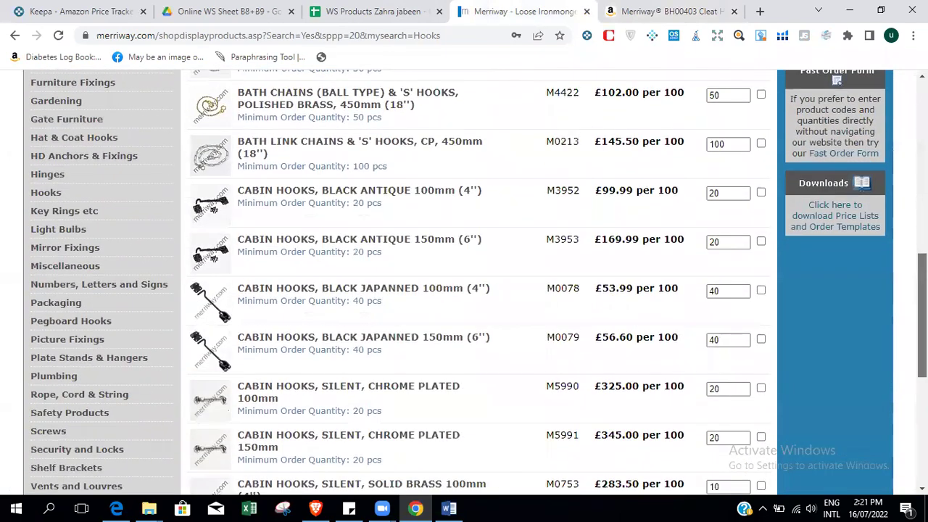
{"action": "scroll", "coordinate": [214, 107], "scroll_direction": "down", "scroll_amount": 5}
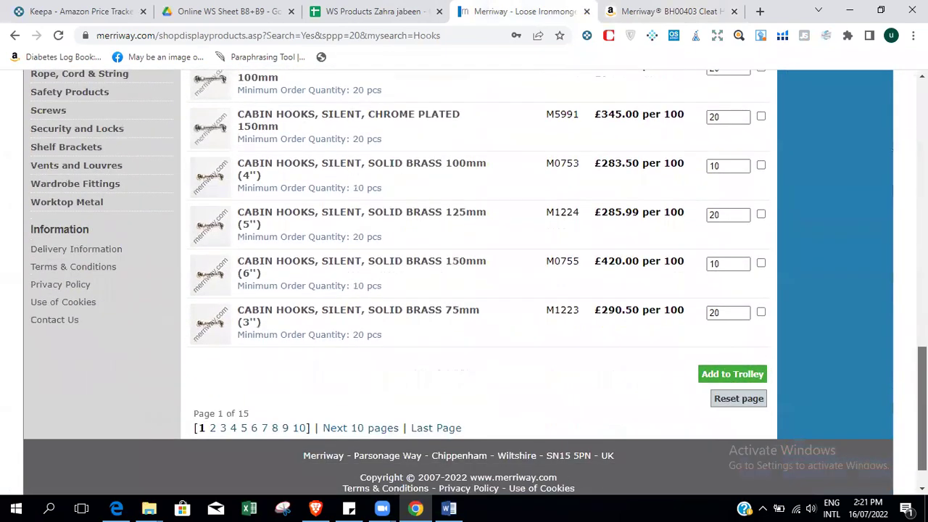
{"action": "left_click", "coordinate": [212, 427]}
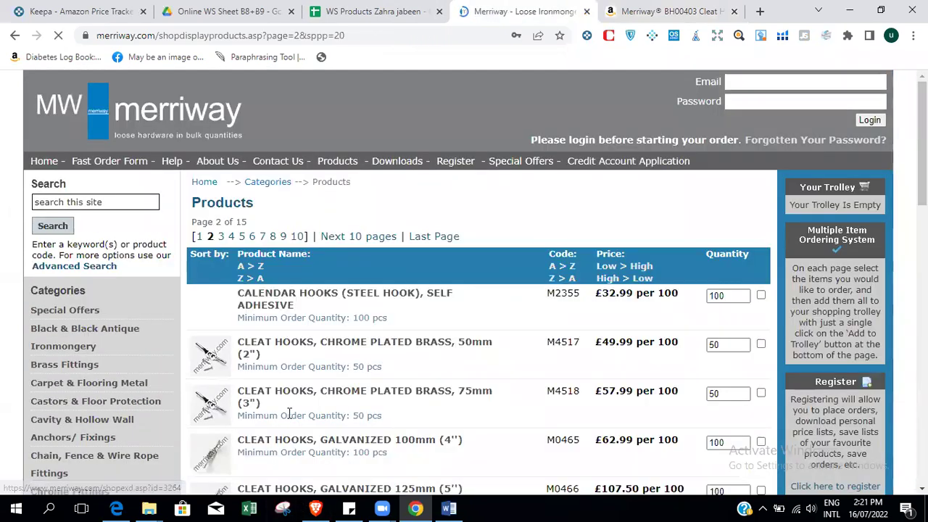
{"action": "scroll", "coordinate": [475, 283], "scroll_direction": "down", "scroll_amount": 8}
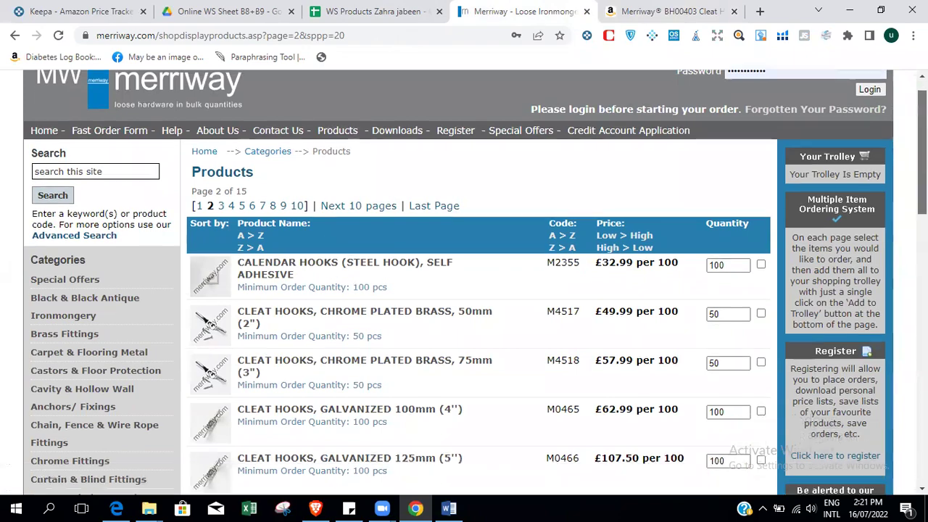
{"action": "scroll", "coordinate": [288, 377], "scroll_direction": "down", "scroll_amount": 6}
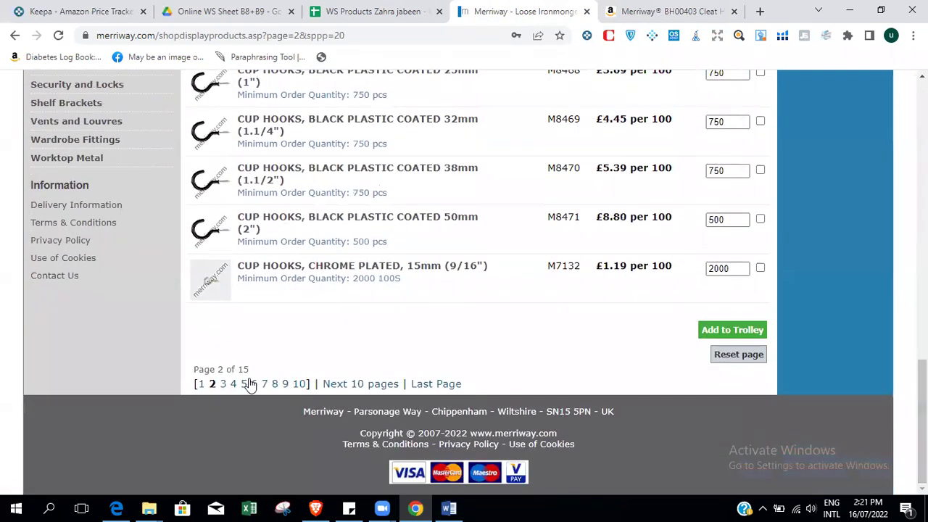
Open page 3 of the Hooks results and examine its products for a match to the Amazon listing.
{"action": "left_click", "coordinate": [225, 385]}
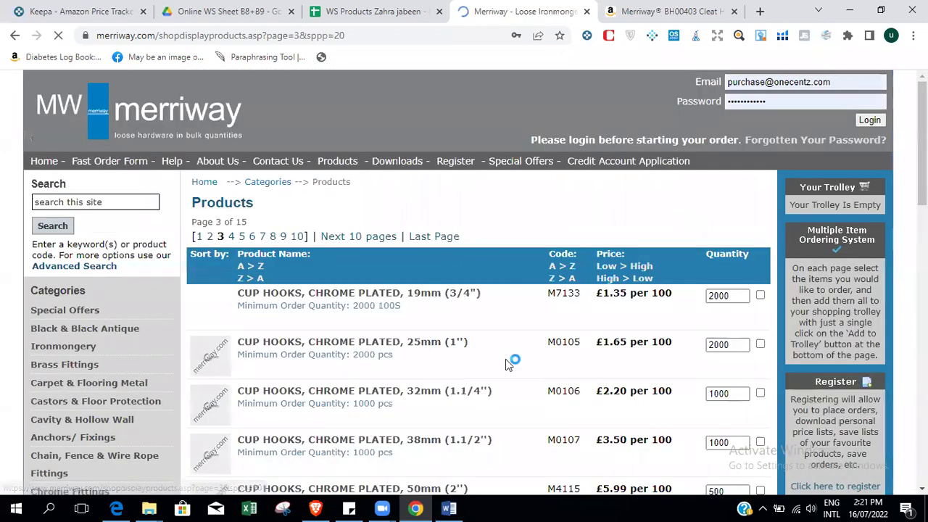
{"action": "scroll", "coordinate": [476, 282], "scroll_direction": "down", "scroll_amount": 5}
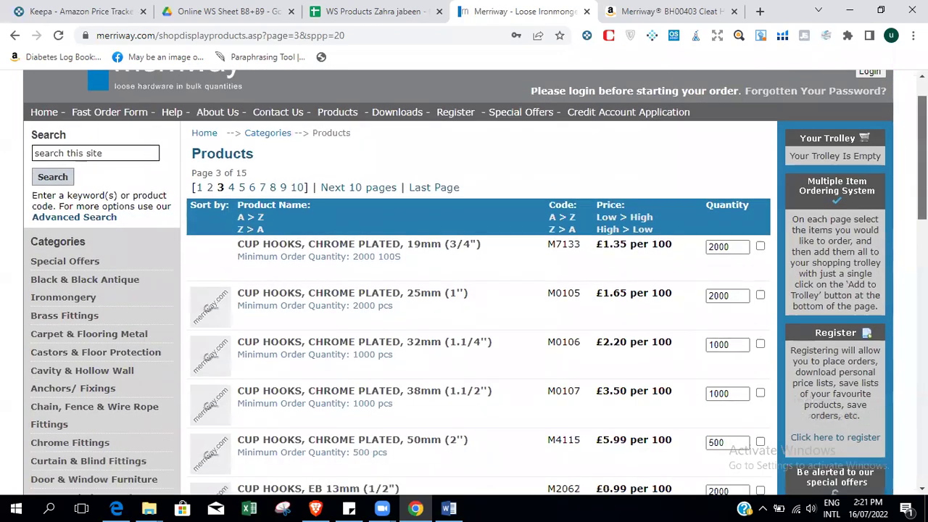
{"action": "scroll", "coordinate": [476, 283], "scroll_direction": "down", "scroll_amount": 1}
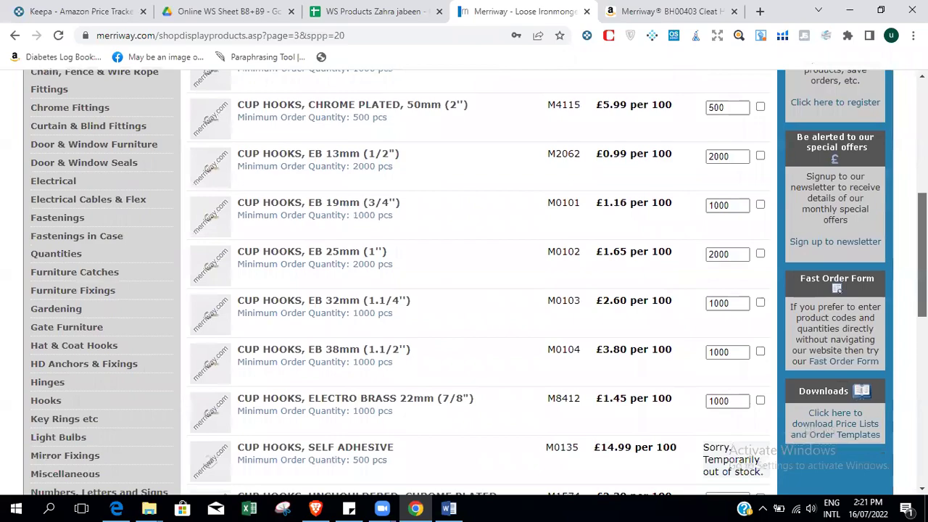
{"action": "scroll", "coordinate": [476, 282], "scroll_direction": "down", "scroll_amount": 5}
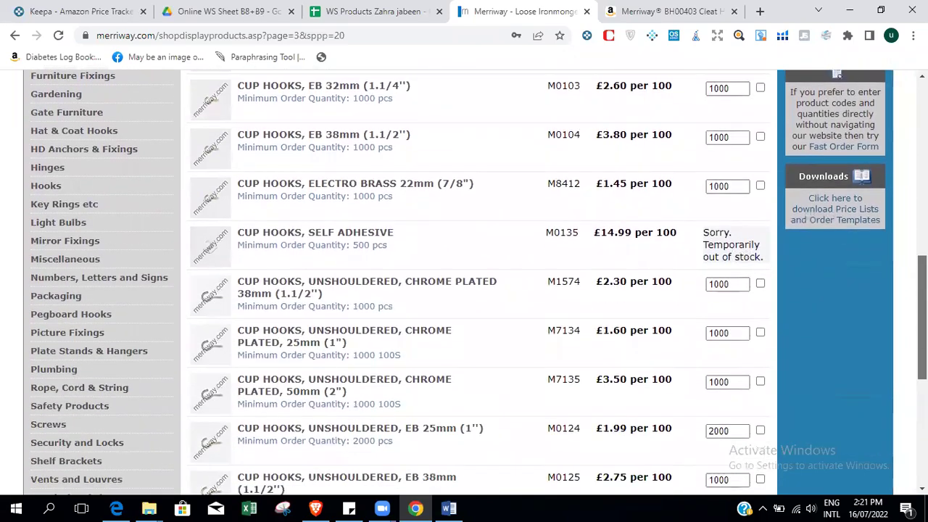
{"action": "scroll", "coordinate": [475, 283], "scroll_direction": "down", "scroll_amount": 2}
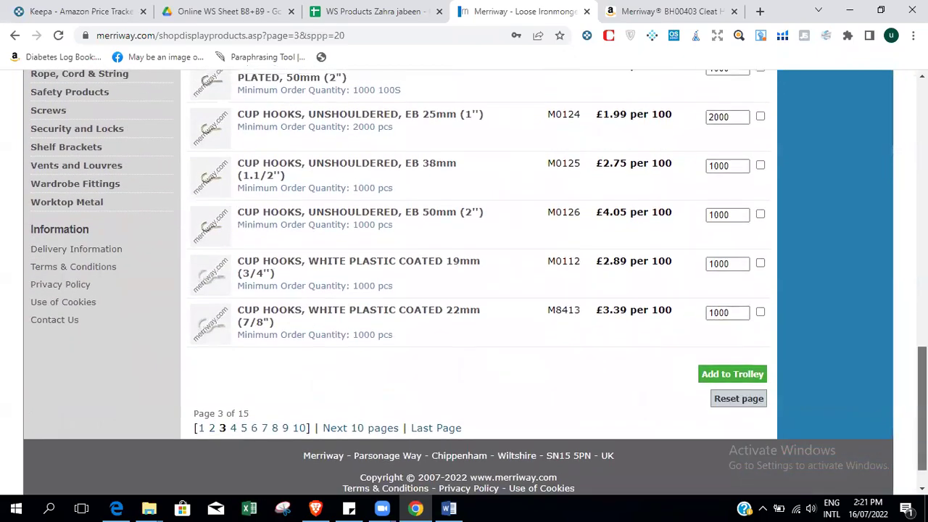
{"action": "scroll", "coordinate": [475, 283], "scroll_direction": "up", "scroll_amount": 12}
{"action": "scroll", "coordinate": [476, 283], "scroll_direction": "down", "scroll_amount": 12}
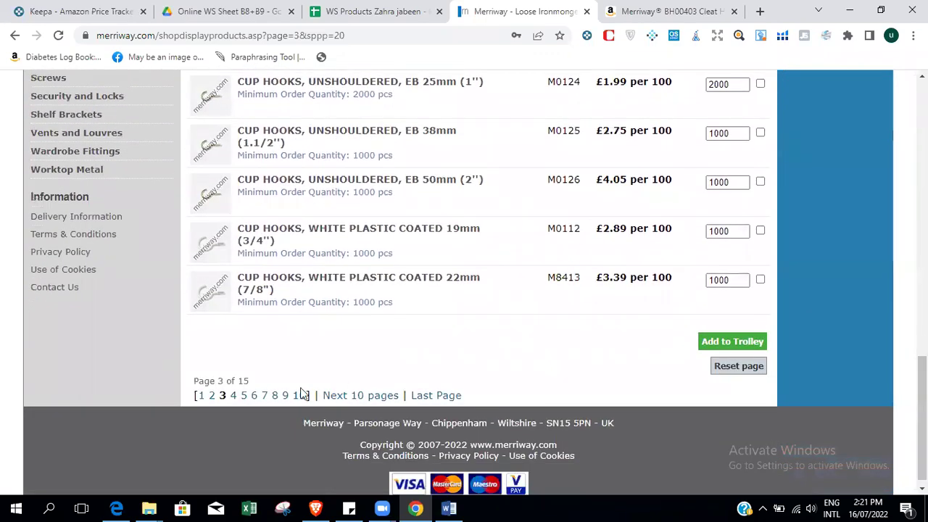
Continue through pages 4 and 5 of the Hooks results looking for black cleat hooks, and open page 6.
{"action": "left_click", "coordinate": [233, 395]}
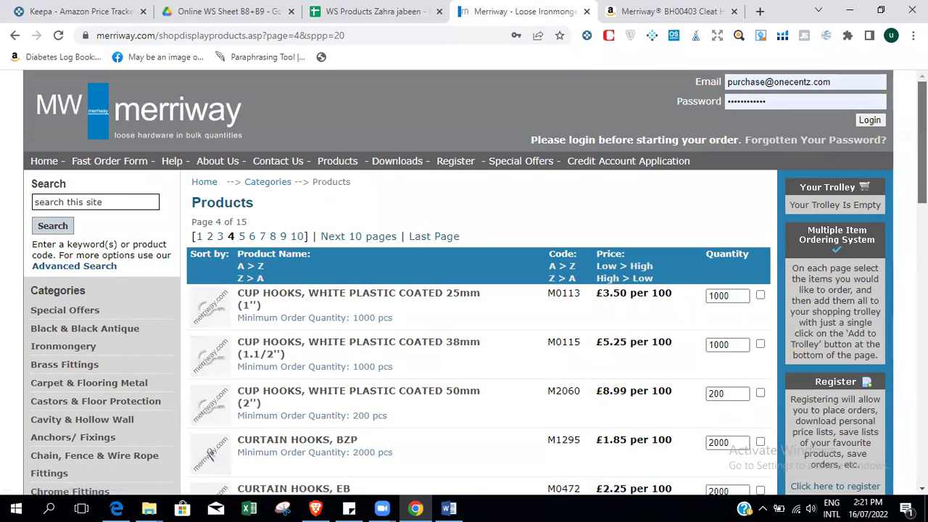
{"action": "scroll", "coordinate": [691, 354], "scroll_direction": "down", "scroll_amount": 4}
{"action": "scroll", "coordinate": [479, 282], "scroll_direction": "down", "scroll_amount": 5}
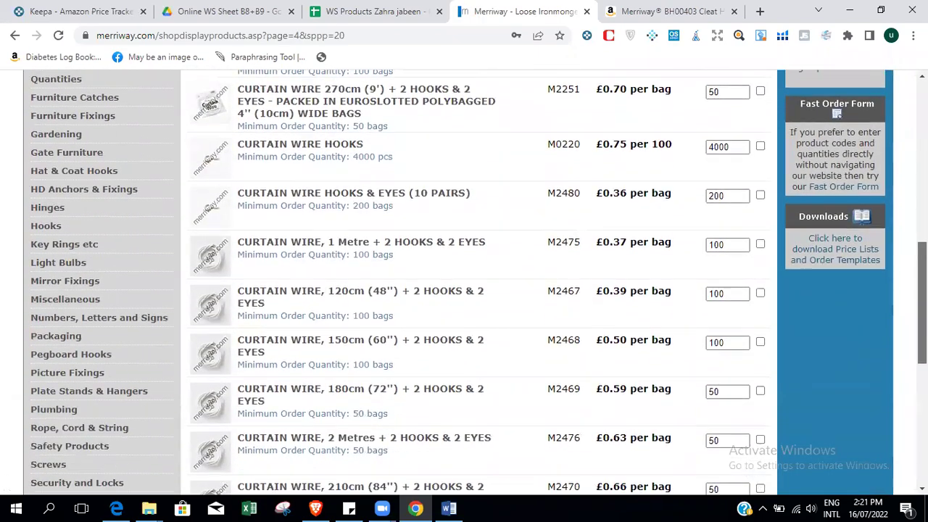
{"action": "scroll", "coordinate": [348, 428], "scroll_direction": "down", "scroll_amount": 4}
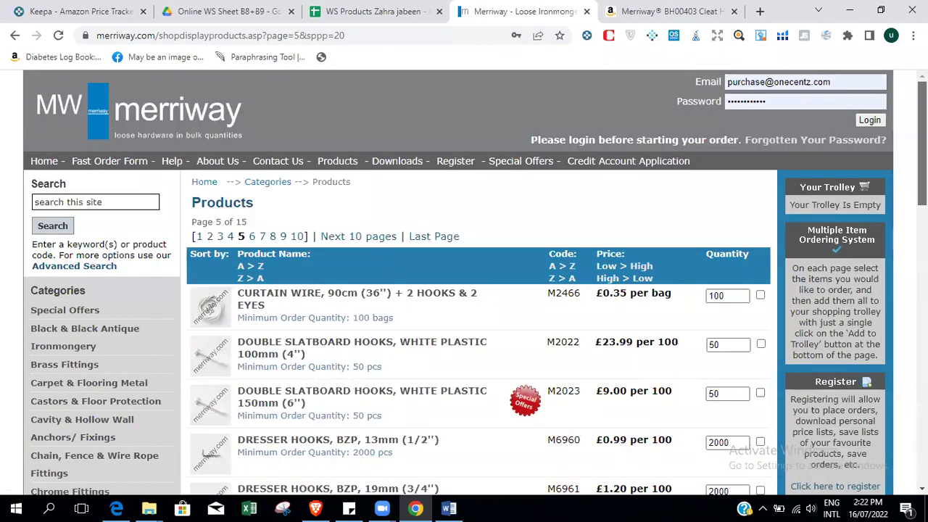
{"action": "scroll", "coordinate": [464, 283], "scroll_direction": "down", "scroll_amount": 4}
{"action": "scroll", "coordinate": [464, 283], "scroll_direction": "down", "scroll_amount": 6}
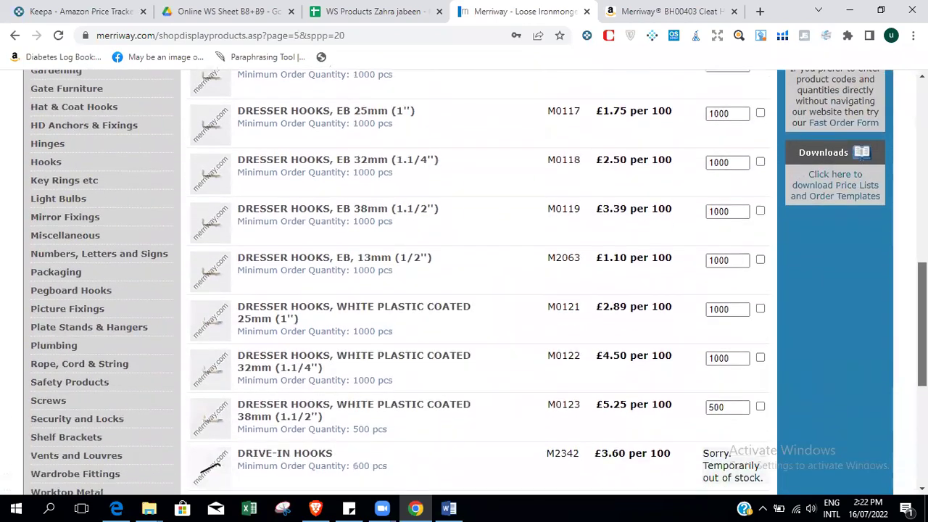
{"action": "scroll", "coordinate": [698, 438], "scroll_direction": "down", "scroll_amount": 2}
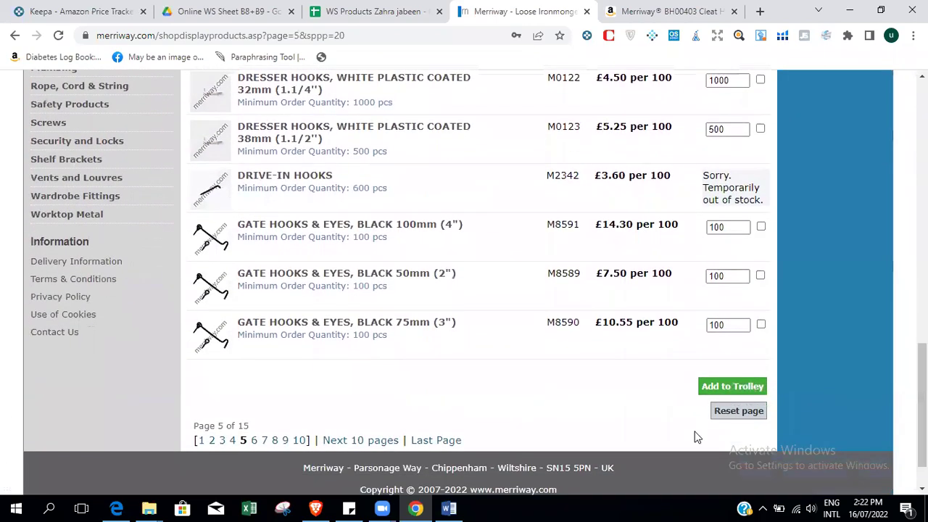
{"action": "left_click", "coordinate": [335, 441]}
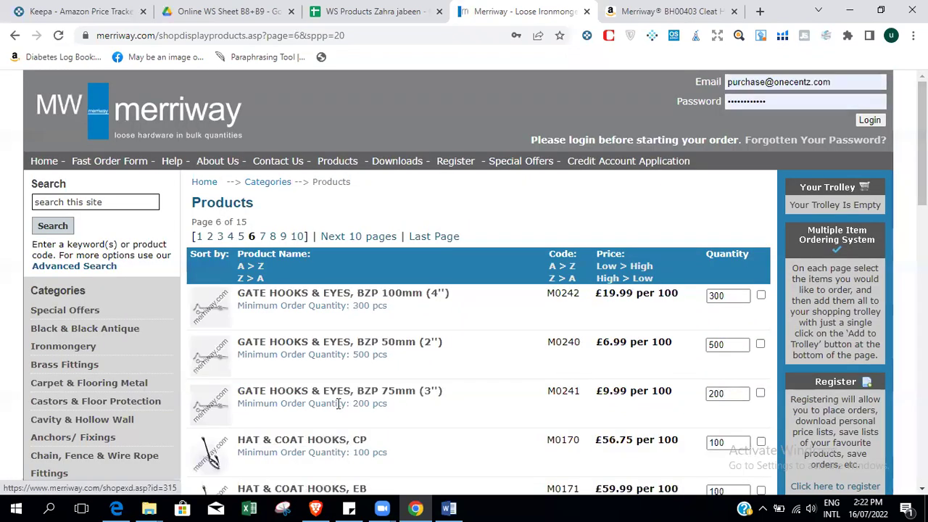
Search the Merriway site for cleat.
{"action": "left_click", "coordinate": [120, 200]}
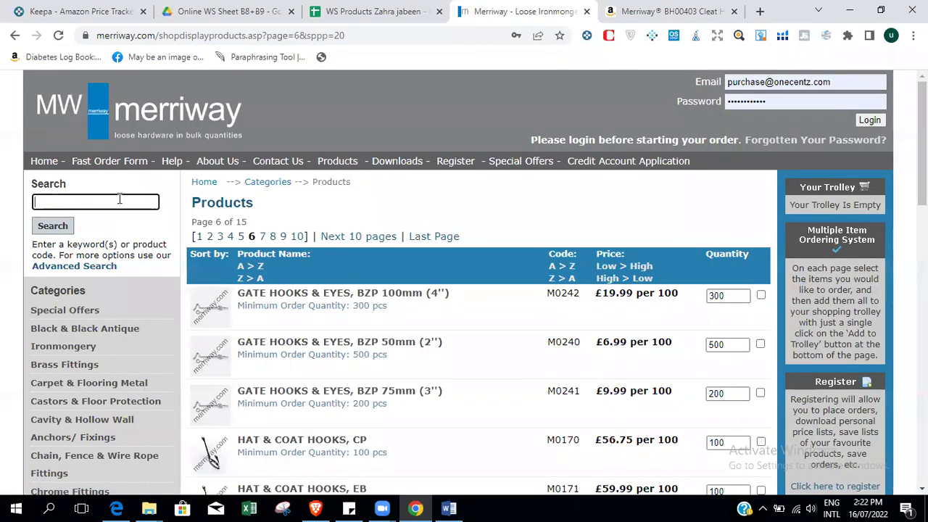
{"action": "type", "text": "ckeat"}
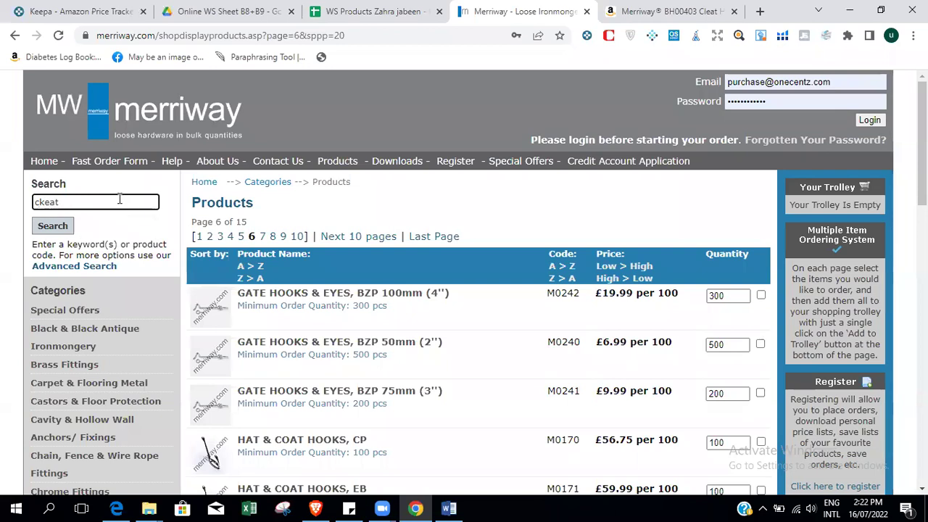
{"action": "key", "text": "BackSpace"}
{"action": "key", "text": "BackSpace"}
{"action": "key", "text": "BackSpace"}
{"action": "type", "text": "clea"}
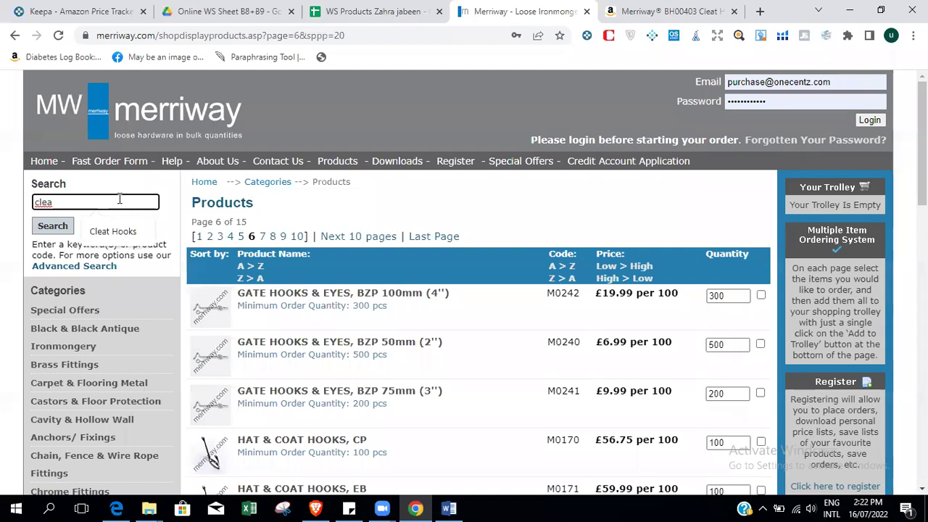
{"action": "key", "text": "Return"}
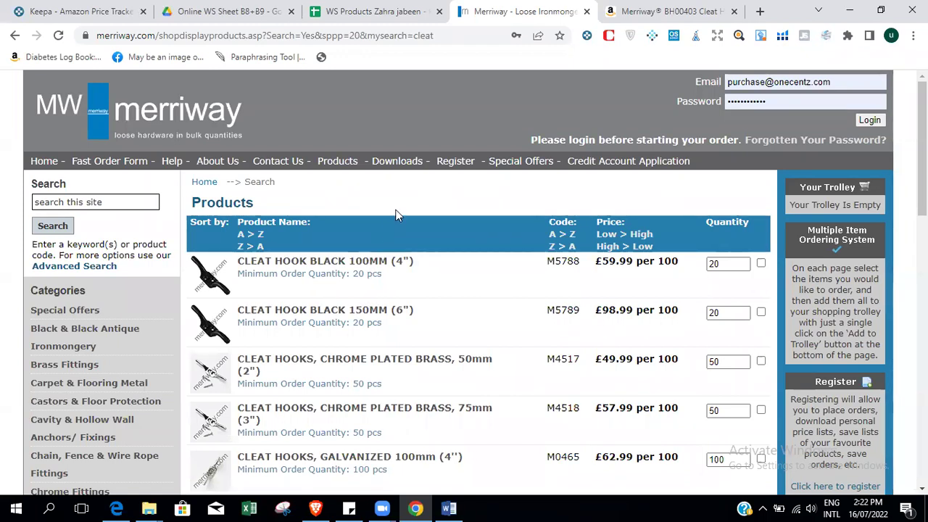
Check the 100 mm size in the Amazon listing's title and open the details of Merriway's Cleat Hook Black 100MM (4").
{"action": "left_click", "coordinate": [660, 11]}
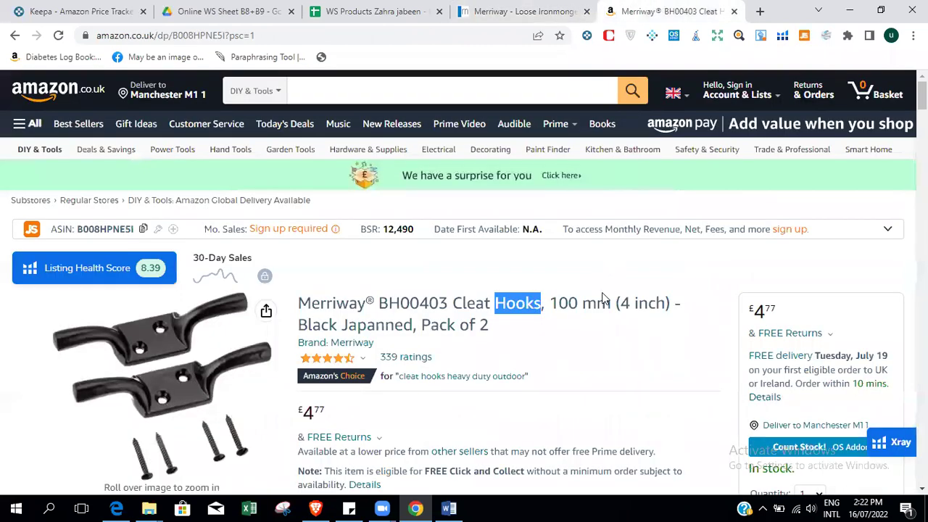
{"action": "left_click", "coordinate": [575, 318]}
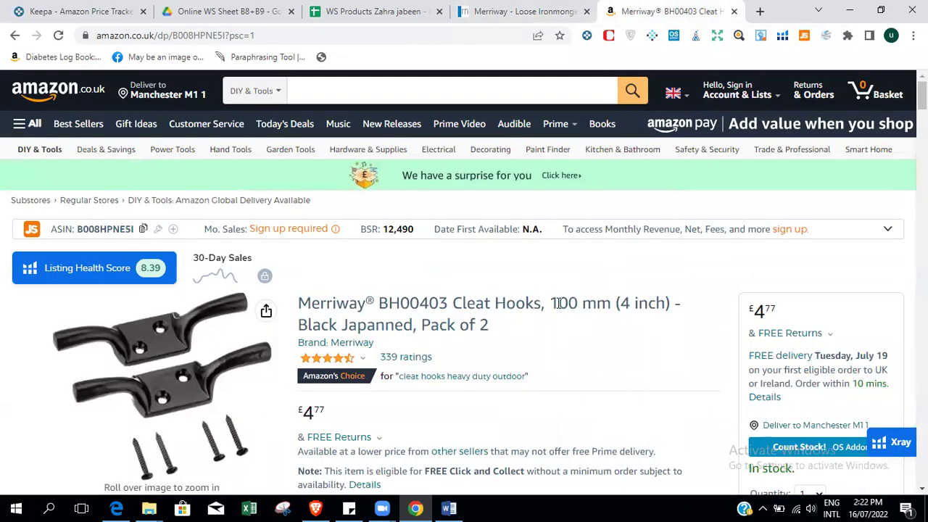
{"action": "left_click_drag", "start_coordinate": [559, 303], "coordinate": [613, 304]}
{"action": "left_click", "coordinate": [522, 10]}
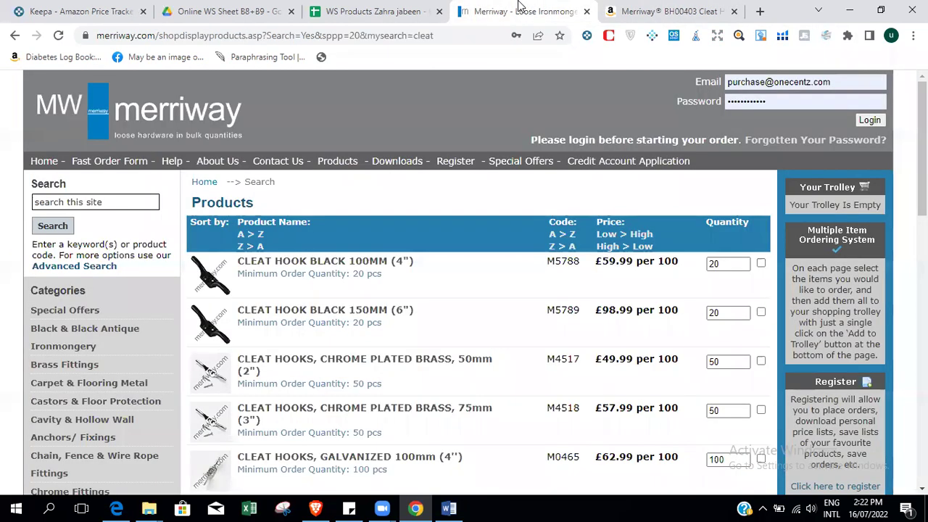
{"action": "left_click", "coordinate": [320, 260]}
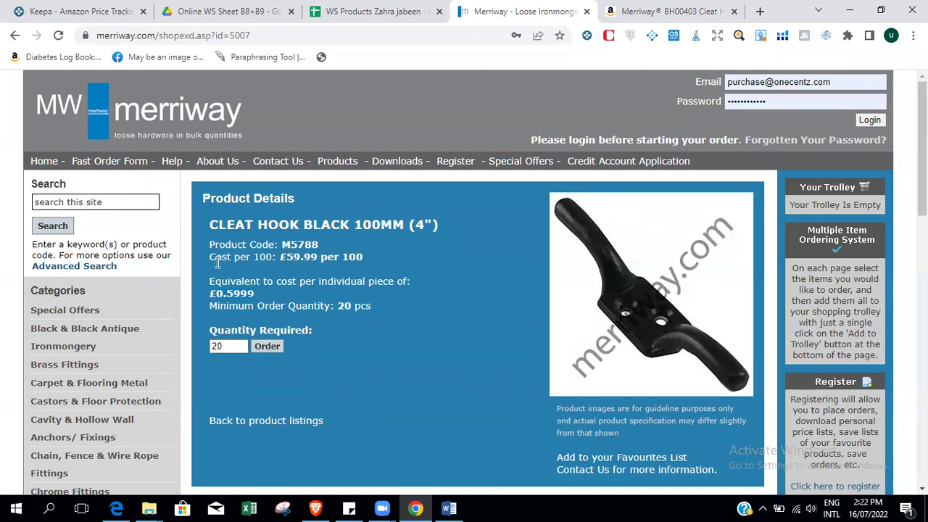
Examine the cleat hook's cost per 100 and per individual piece, and compare the product with the Amazon listing.
{"action": "left_click_drag", "start_coordinate": [280, 257], "coordinate": [365, 258]}
{"action": "left_click_drag", "start_coordinate": [202, 195], "coordinate": [269, 293]}
{"action": "left_click", "coordinate": [632, 9]}
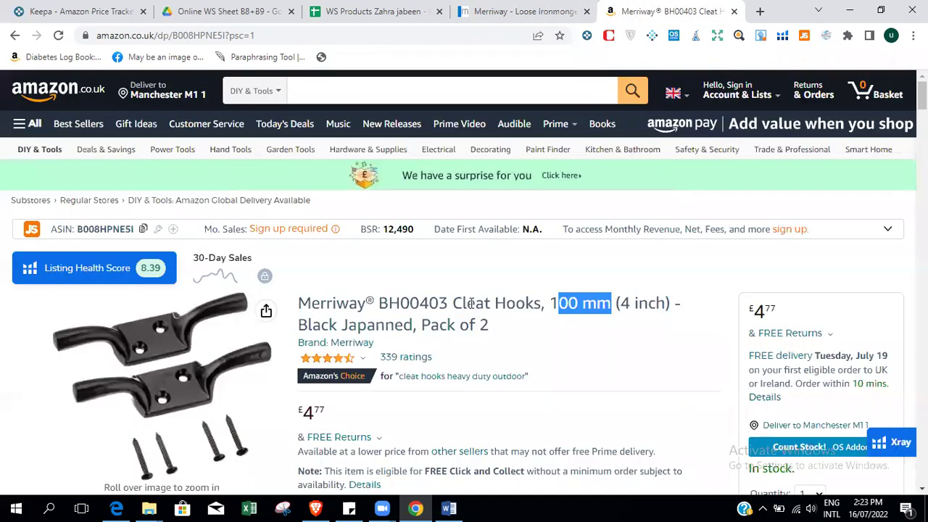
Enter 0.599 as the cost of product B008HPNE5I in cell E2 of the WS Products spreadsheet.
{"action": "left_click", "coordinate": [358, 9]}
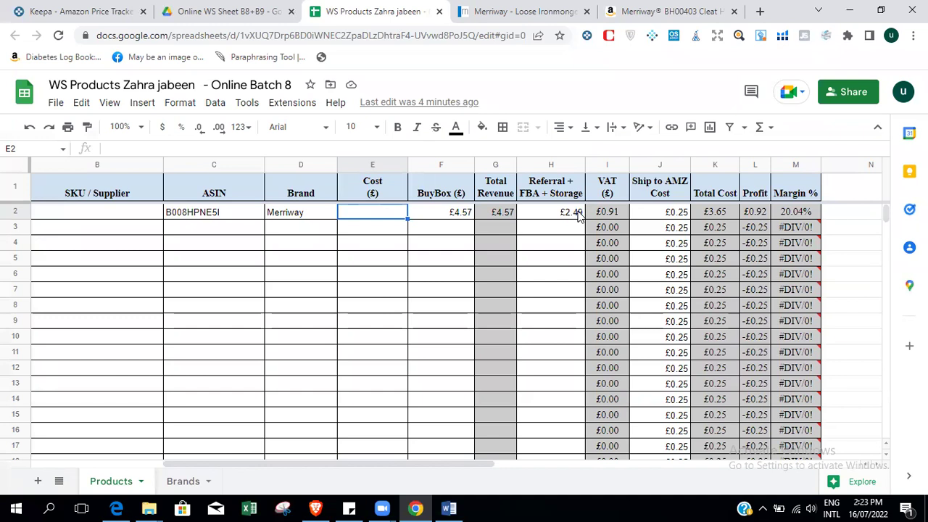
{"action": "type", "text": "0.599"}
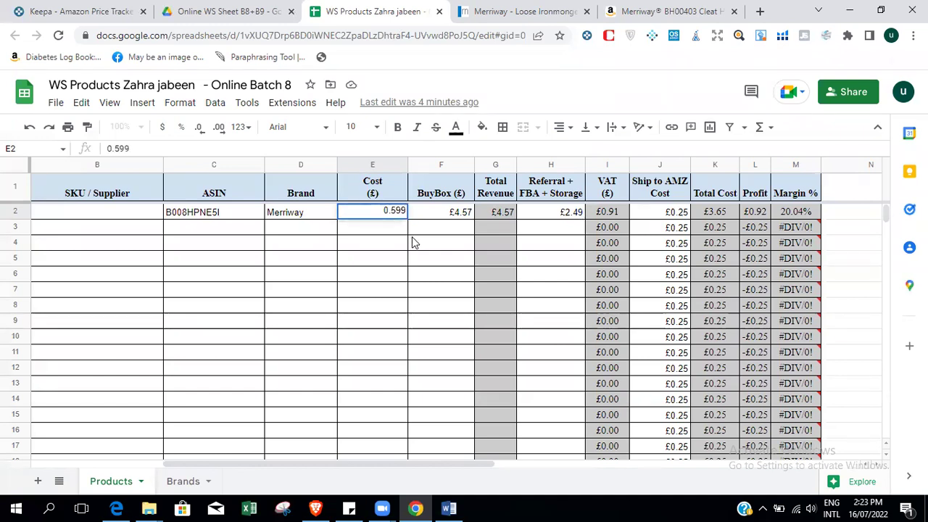
{"action": "left_click", "coordinate": [413, 243]}
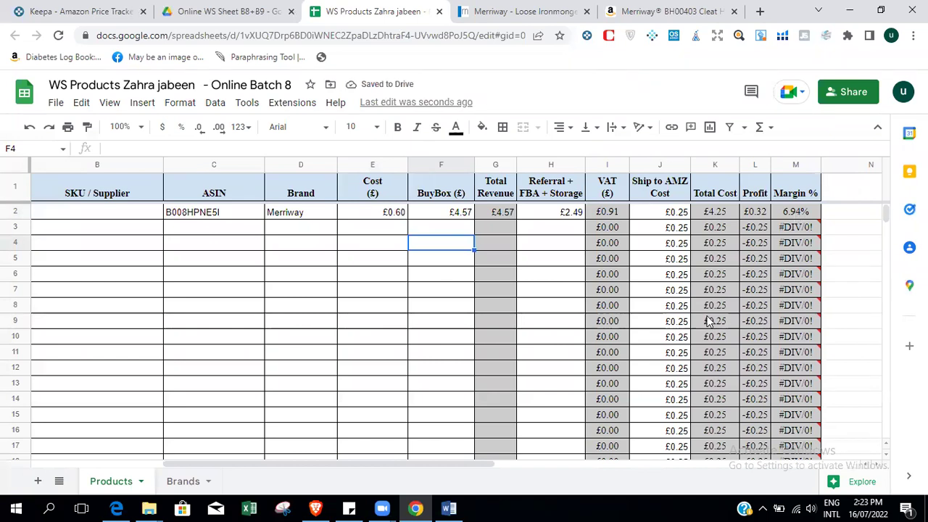
Review product B008HPNE5I's row 2 in the spreadsheet, from the Amazon link across to the referral, FBA and storage fees.
{"action": "left_click", "coordinate": [271, 263]}
{"action": "key", "text": "Left"}
{"action": "key", "text": "Left"}
{"action": "key", "text": "Left"}
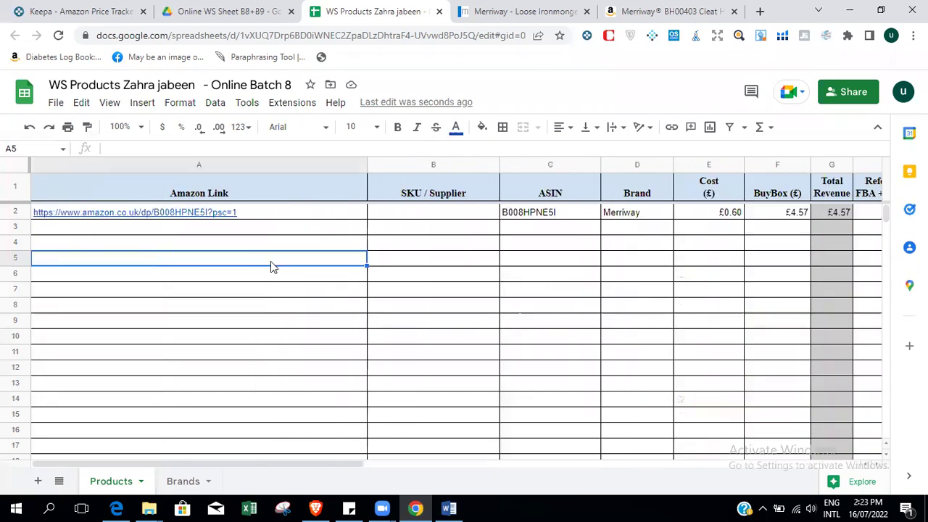
{"action": "key", "text": "Up"}
{"action": "key", "text": "Up"}
{"action": "key", "text": "Up"}
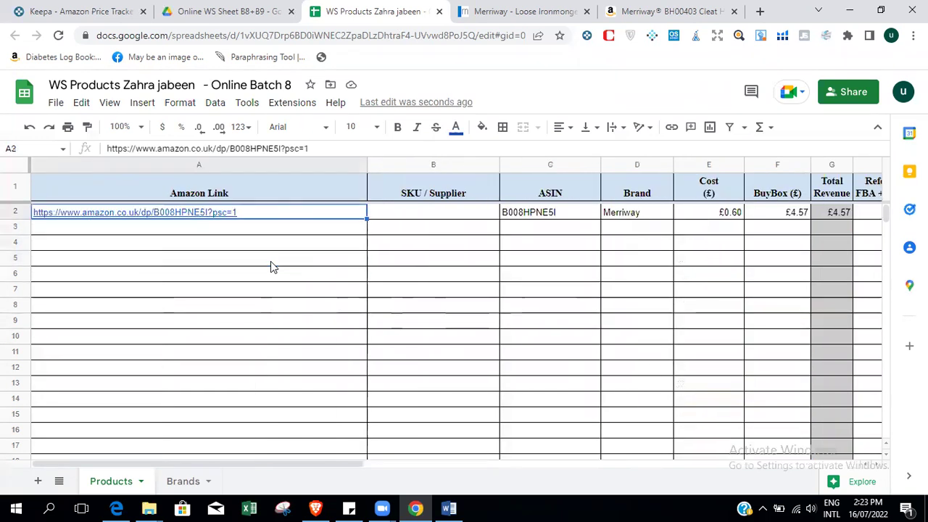
{"action": "key", "text": "Right"}
{"action": "key", "text": "Right"}
{"action": "key", "text": "Right"}
{"action": "key", "text": "Right"}
{"action": "key", "text": "Right"}
{"action": "key", "text": "Right"}
{"action": "key", "text": "Right"}
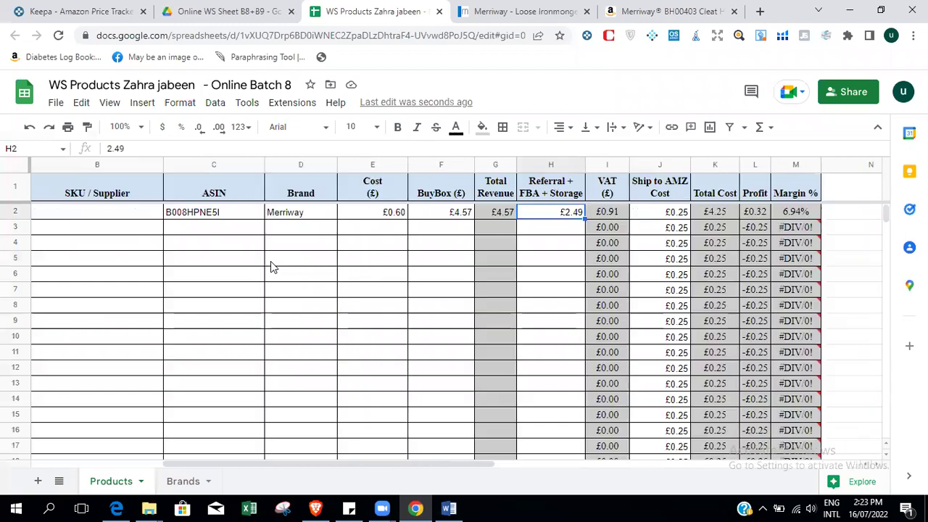
Copy the Merriway cleat hook page's link into SKU / Supplier cell B2 of the WS Products spreadsheet and widen column B to fit it.
{"action": "left_click", "coordinate": [481, 9]}
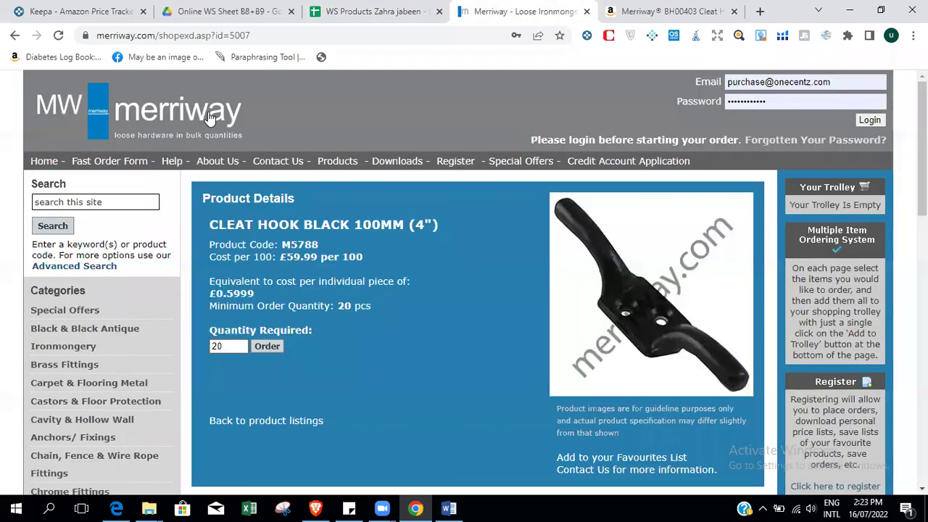
{"action": "left_click", "coordinate": [290, 34]}
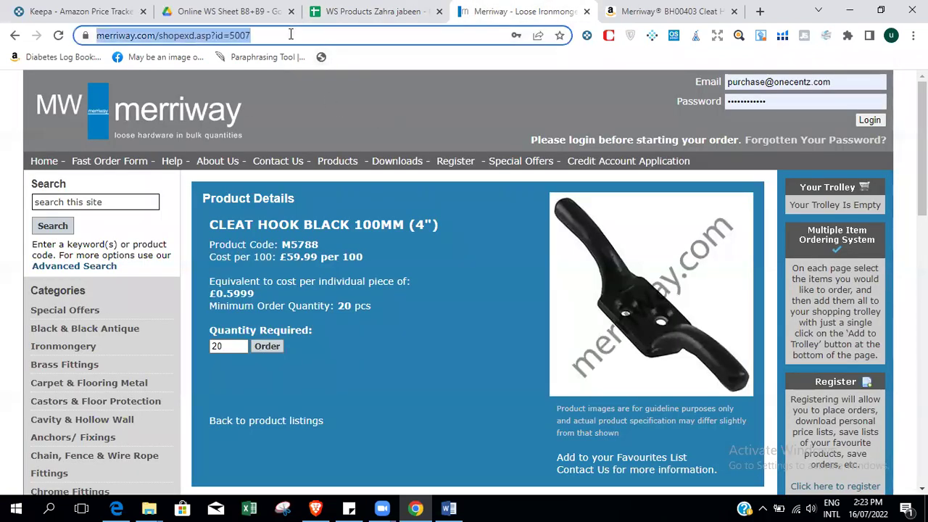
{"action": "left_click", "coordinate": [355, 9]}
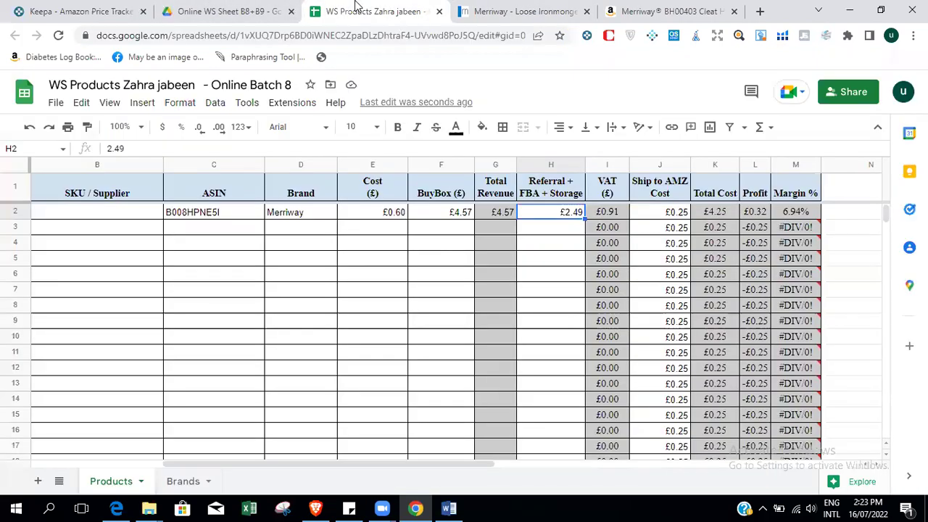
{"action": "left_click", "coordinate": [377, 352]}
{"action": "key", "text": "Left"}
{"action": "key", "text": "Left"}
{"action": "key", "text": "Left"}
{"action": "key", "text": "Left"}
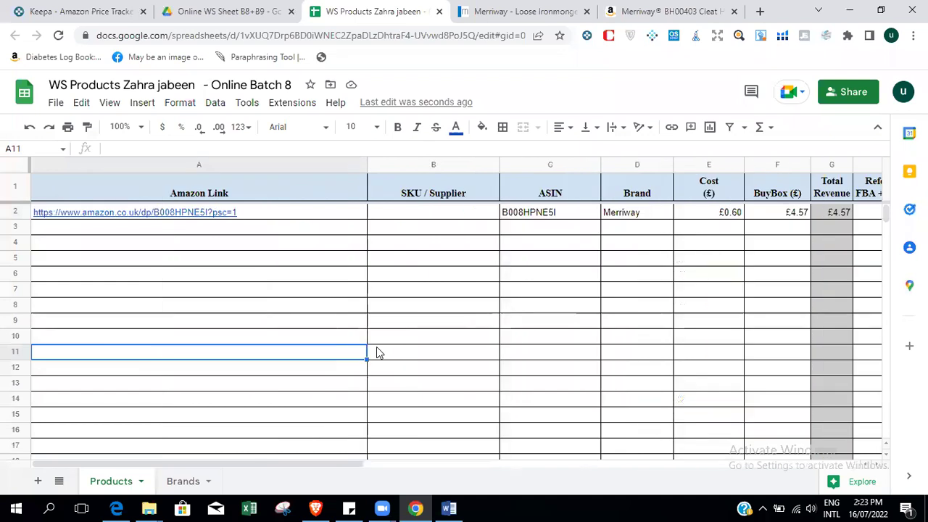
{"action": "left_click", "coordinate": [421, 212]}
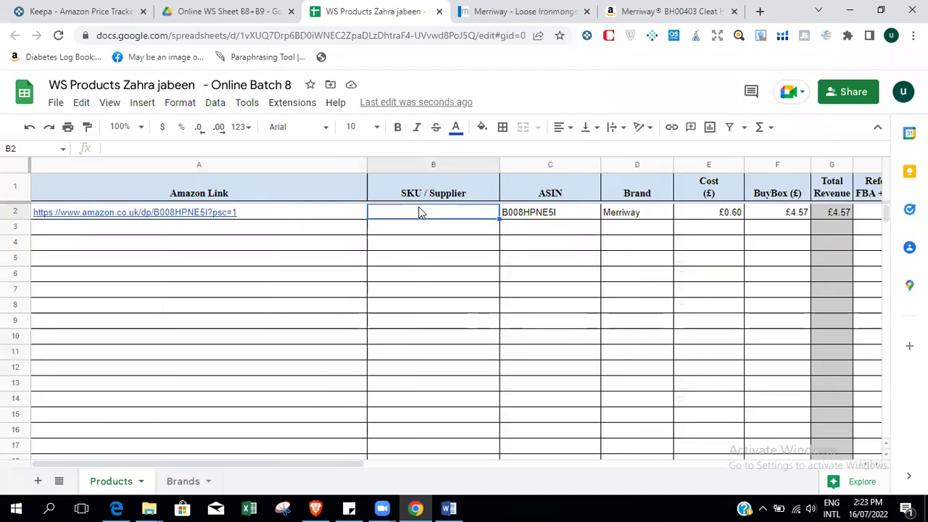
{"action": "key", "text": "ctrl+v"}
{"action": "left_click", "coordinate": [417, 306]}
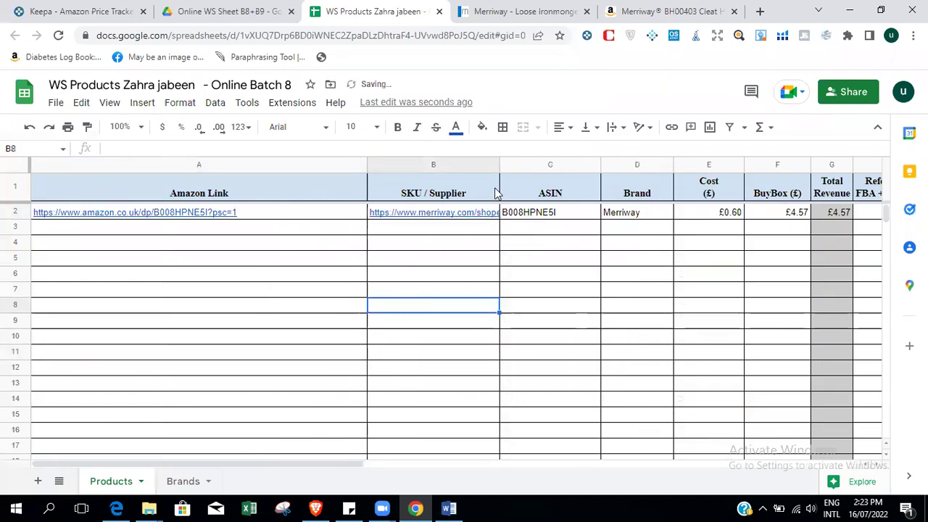
{"action": "left_click_drag", "start_coordinate": [496, 162], "coordinate": [602, 162]}
{"action": "left_click", "coordinate": [541, 275]}
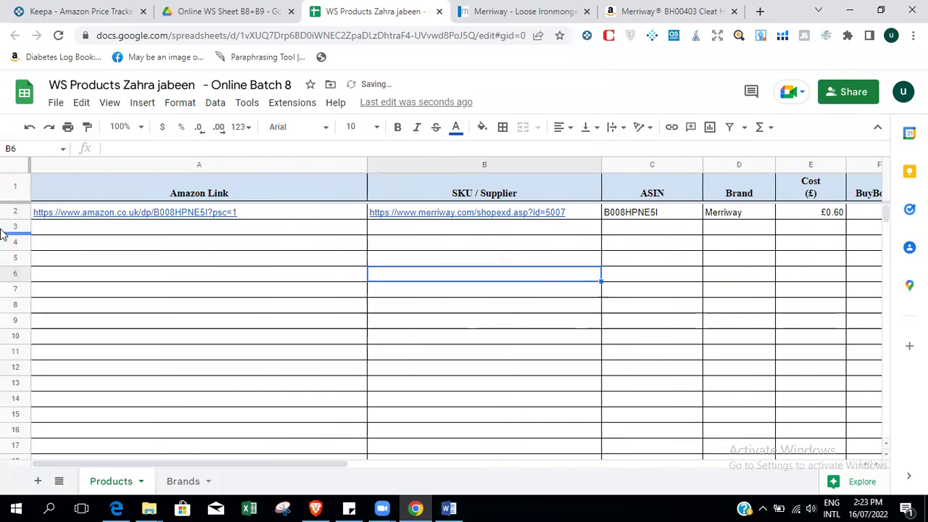
Examine the cleat hook's cost, profit and margin in the spreadsheet, and its piece price and minimum order quantity on the Merriway page.
{"action": "scroll", "coordinate": [155, 468], "scroll_direction": "right", "scroll_amount": 5}
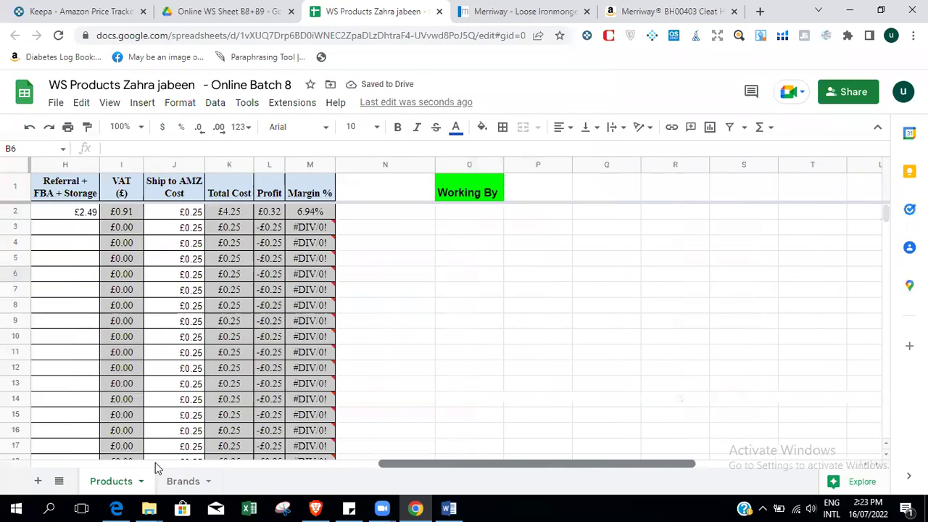
{"action": "scroll", "coordinate": [155, 468], "scroll_direction": "left", "scroll_amount": 3}
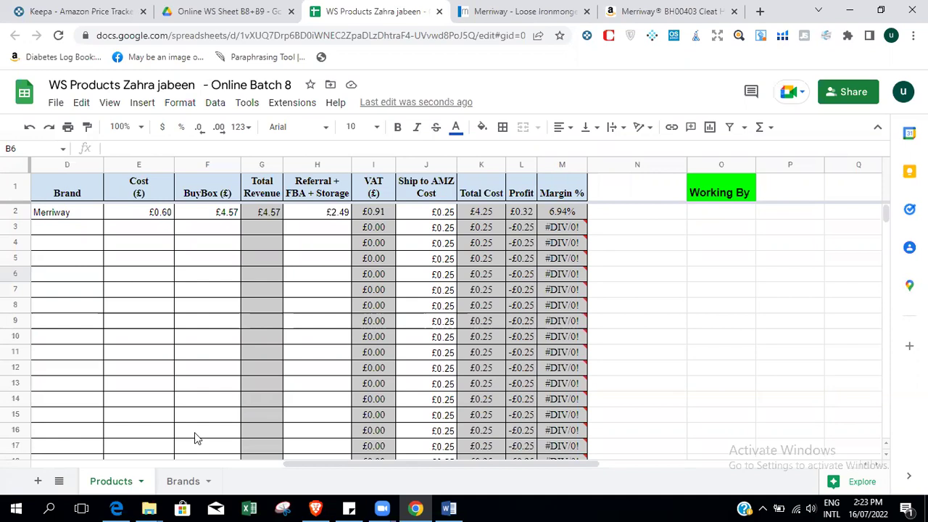
{"action": "left_click", "coordinate": [136, 268]}
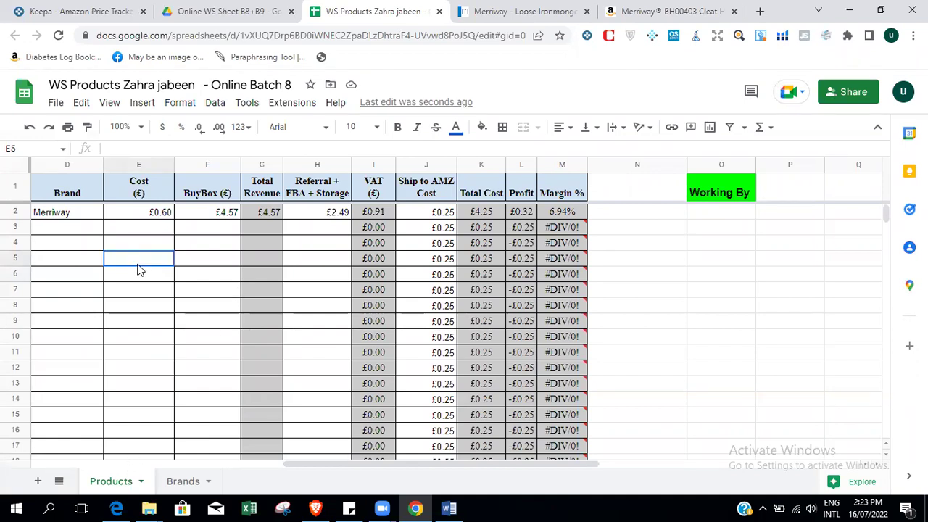
{"action": "left_click", "coordinate": [544, 12]}
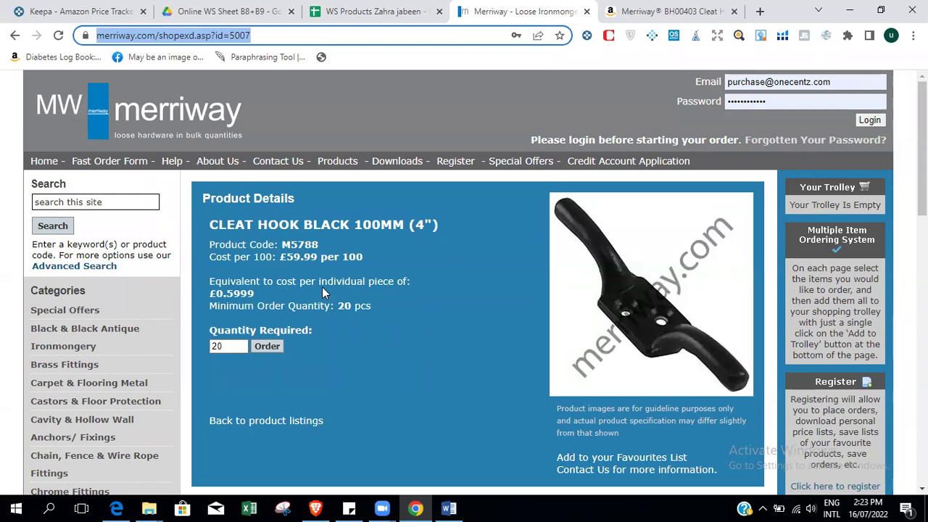
{"action": "left_click", "coordinate": [386, 346]}
{"action": "scroll", "coordinate": [386, 346], "scroll_direction": "down", "scroll_amount": 2}
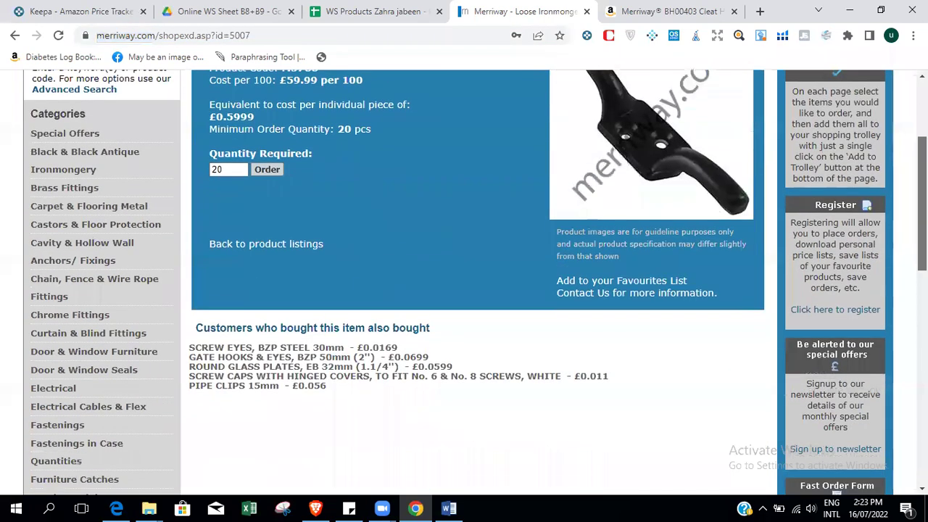
{"action": "scroll", "coordinate": [464, 283], "scroll_direction": "up", "scroll_amount": 1}
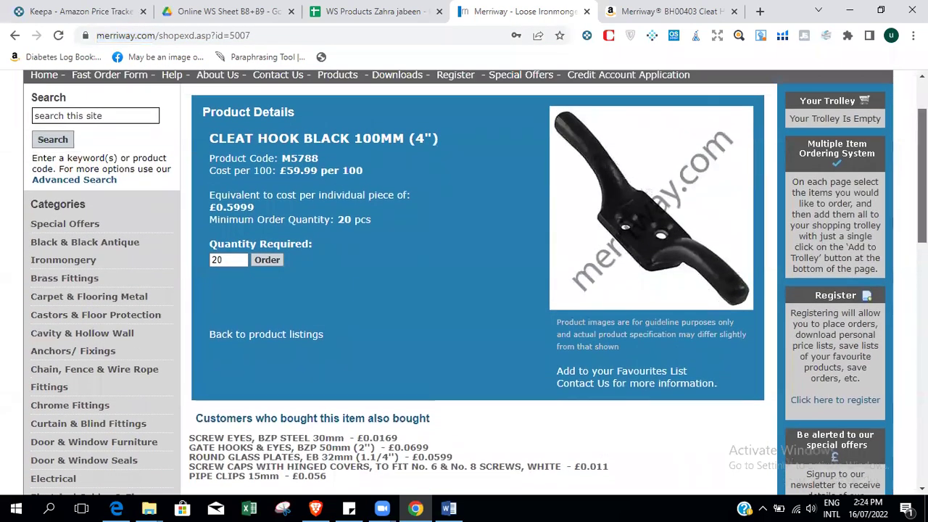
{"action": "scroll", "coordinate": [464, 282], "scroll_direction": "down", "scroll_amount": 1}
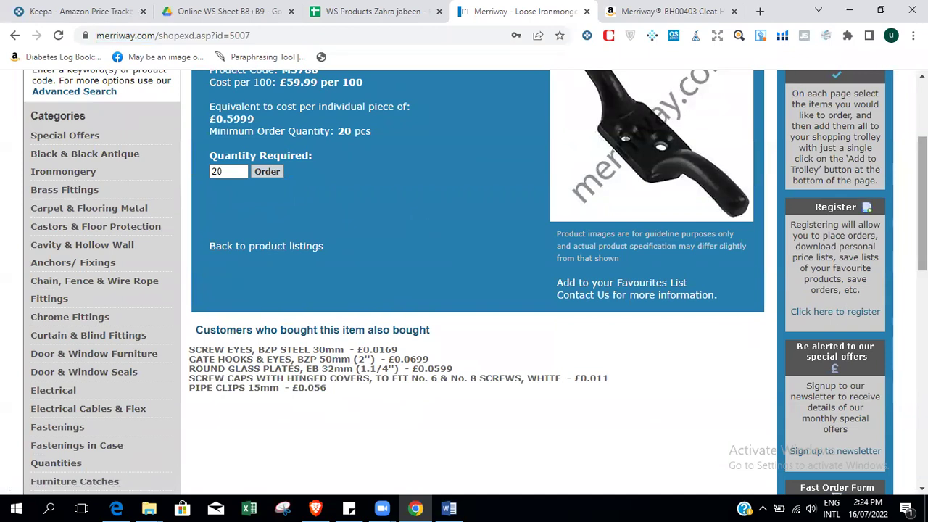
{"action": "scroll", "coordinate": [426, 194], "scroll_direction": "up", "scroll_amount": 2}
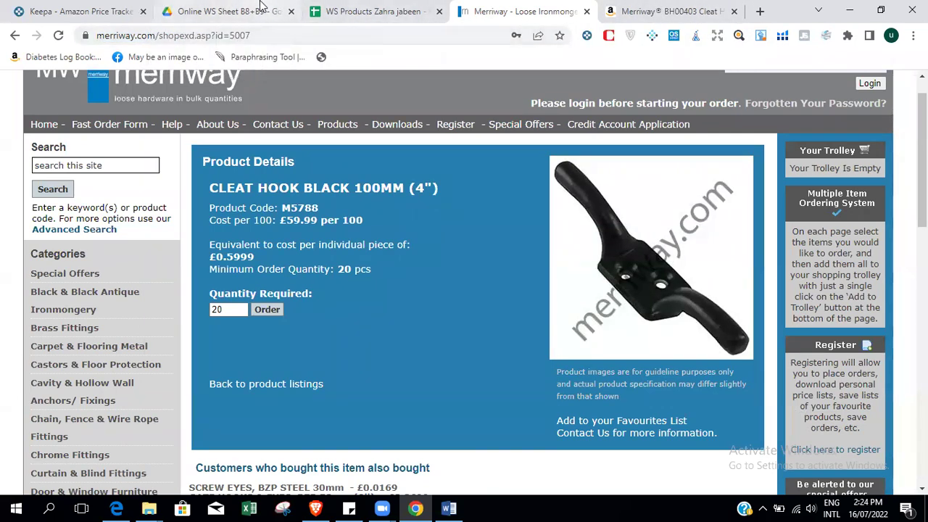
Try a BuyBox price of 4.75 for the Merriway product in cell F2 of the WS Products spreadsheet.
{"action": "left_click", "coordinate": [373, 11]}
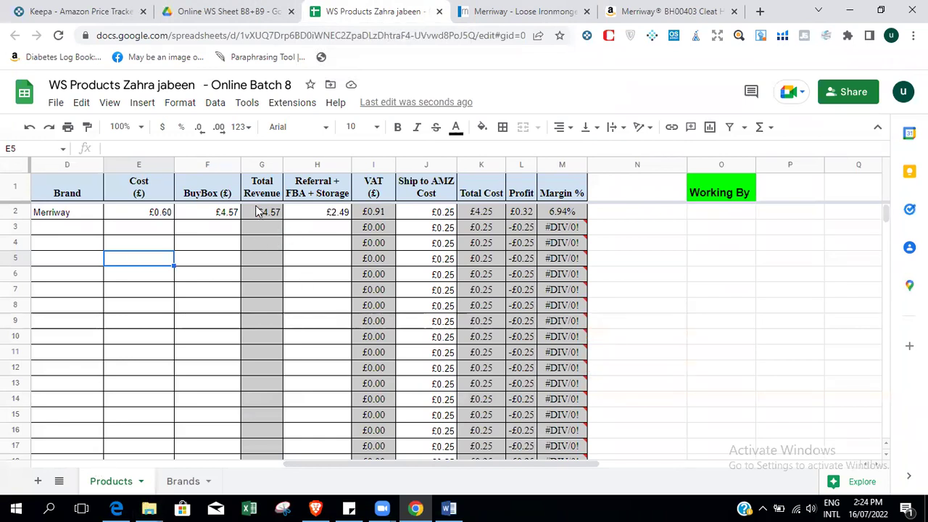
{"action": "left_click", "coordinate": [217, 216]}
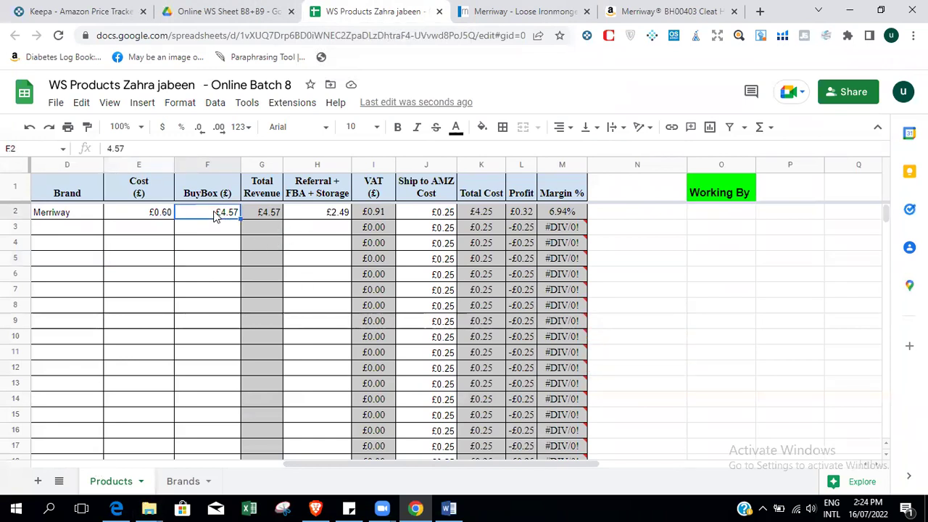
{"action": "type", "text": "4"}
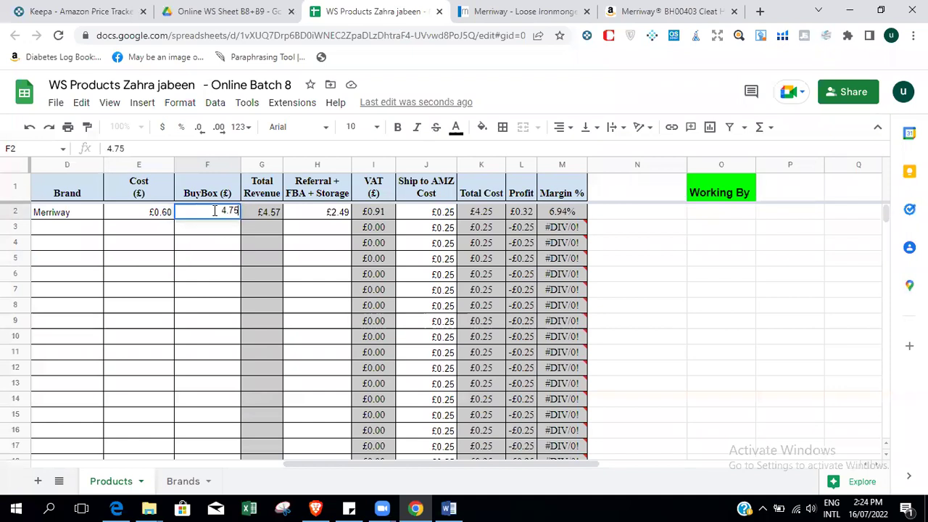
{"action": "type", "text": ".75"}
{"action": "left_click", "coordinate": [213, 294]}
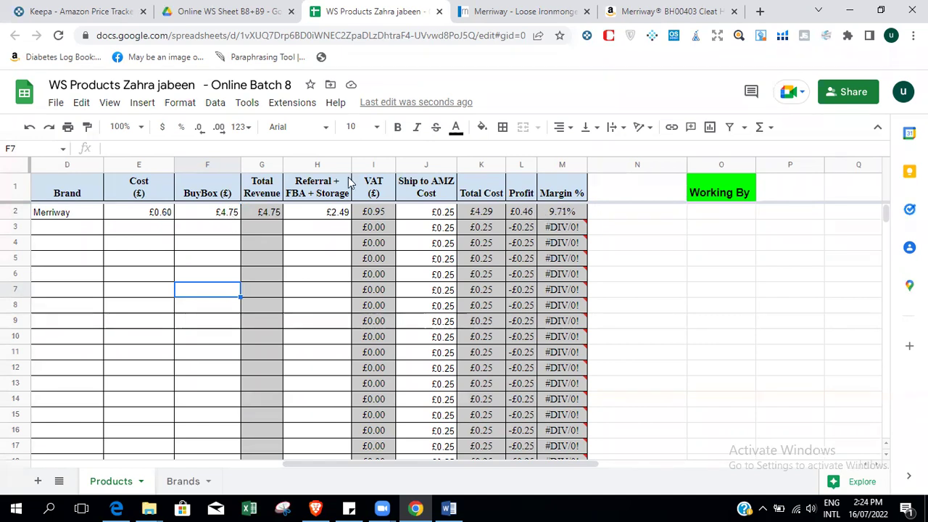
Restore the BuyBox price in cell F2 to 4.57.
{"action": "left_click", "coordinate": [231, 215]}
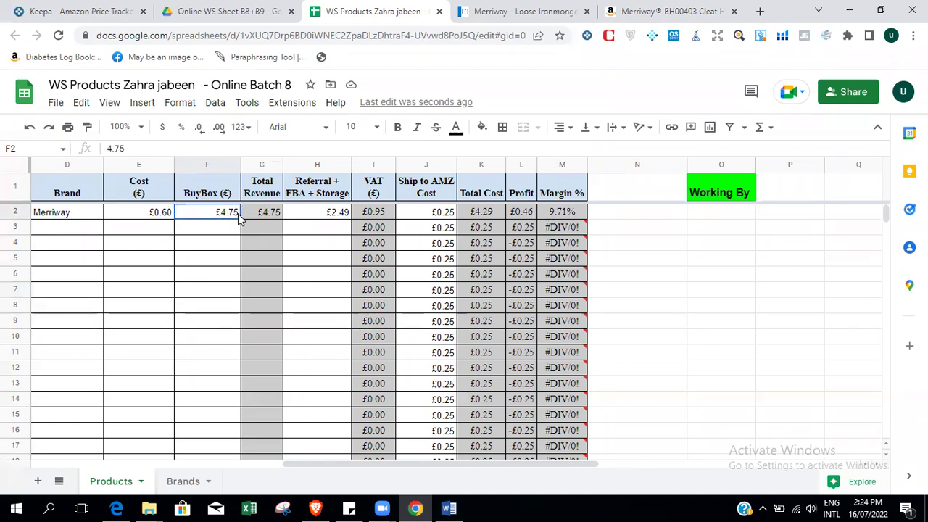
{"action": "type", "text": "4.57"}
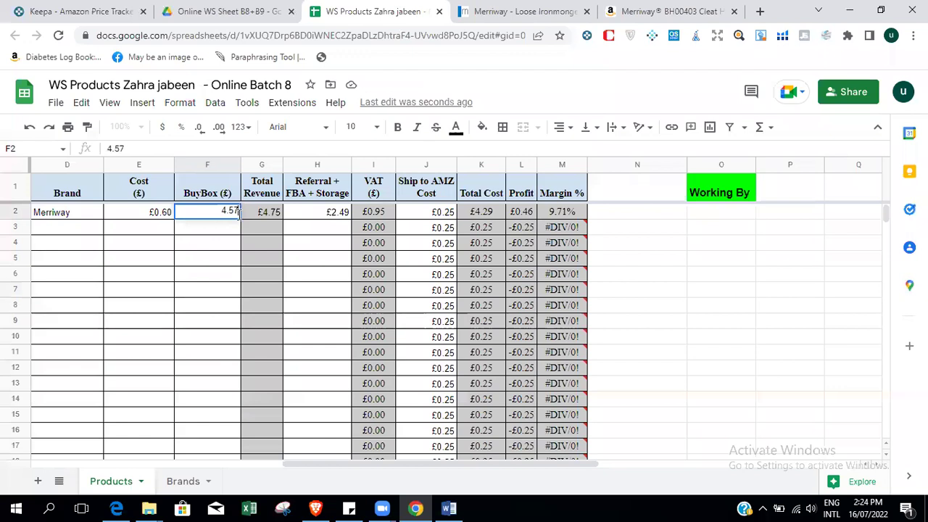
{"action": "left_click", "coordinate": [205, 277]}
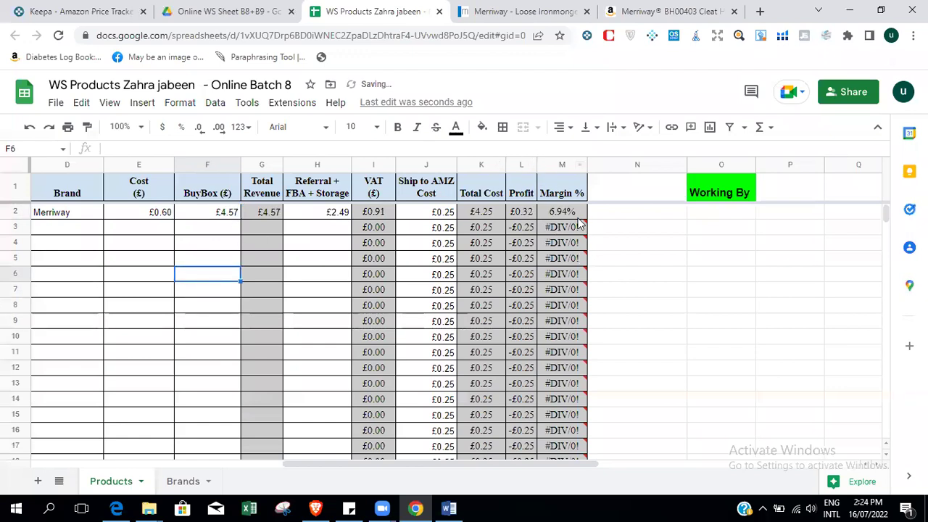
Go back to the Amazon Link header cell at the start of the Products sheet.
{"action": "left_click", "coordinate": [667, 262]}
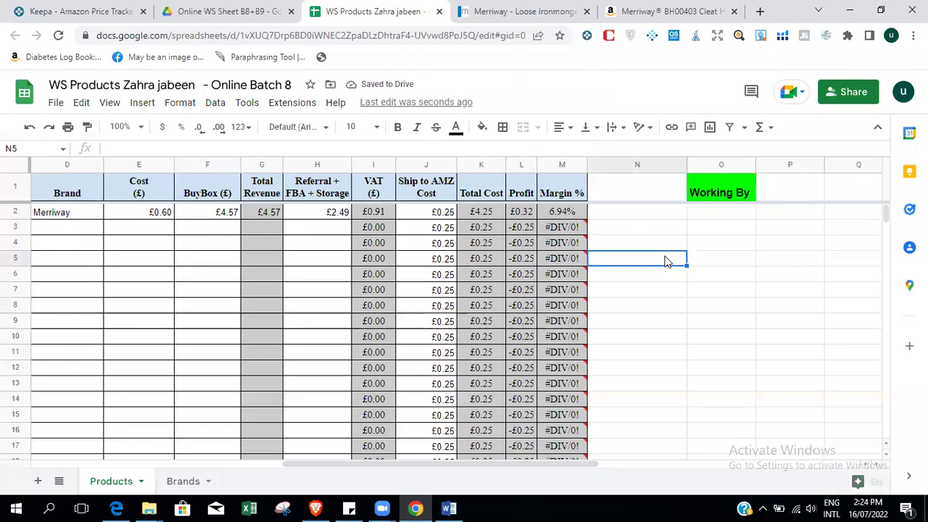
{"action": "key", "text": "Left"}
{"action": "key", "text": "Left"}
{"action": "key", "text": "Left"}
{"action": "key", "text": "Left"}
{"action": "key", "text": "Left"}
{"action": "key", "text": "Left"}
{"action": "key", "text": "Left"}
{"action": "key", "text": "Left"}
{"action": "key", "text": "Left"}
{"action": "key", "text": "Left"}
{"action": "key", "text": "Left"}
{"action": "key", "text": "Left"}
{"action": "key", "text": "Left"}
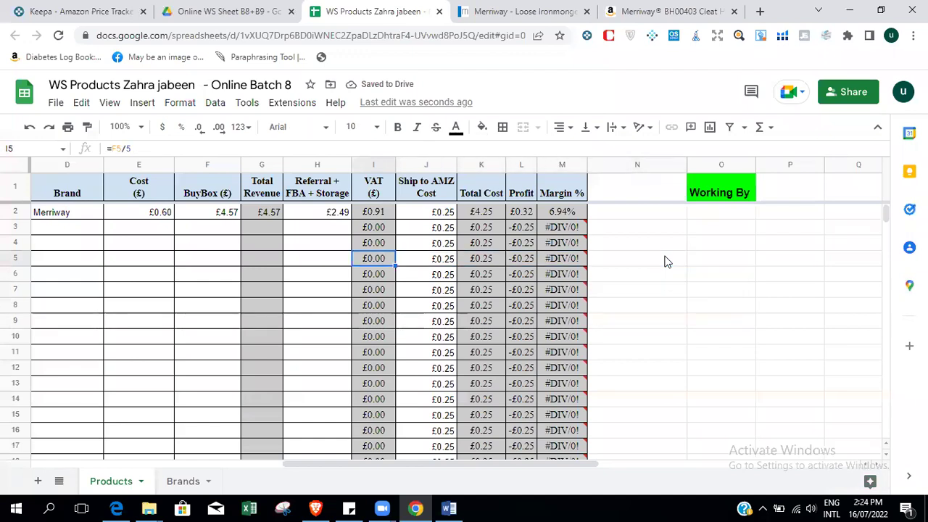
{"action": "key", "text": "Up"}
{"action": "key", "text": "Up"}
{"action": "key", "text": "Up"}
{"action": "key", "text": "Up"}
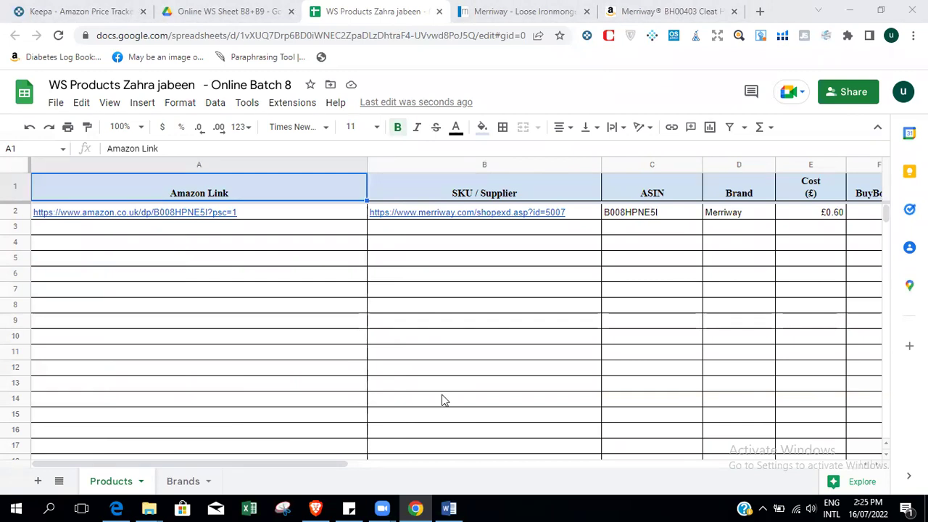
Review the Amazon link, supplier link, ASIN and brand entered for the Merriway product in row 2.
{"action": "left_click", "coordinate": [438, 316]}
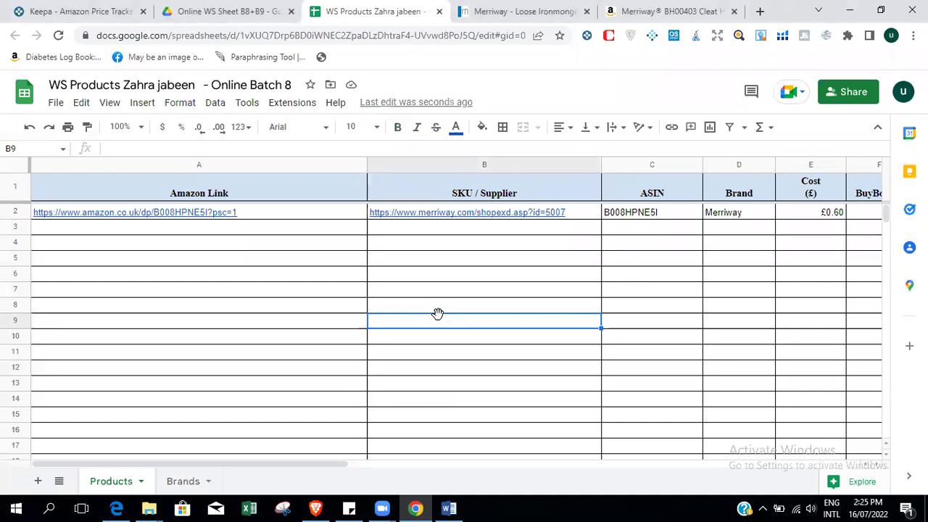
{"action": "key", "text": "Left"}
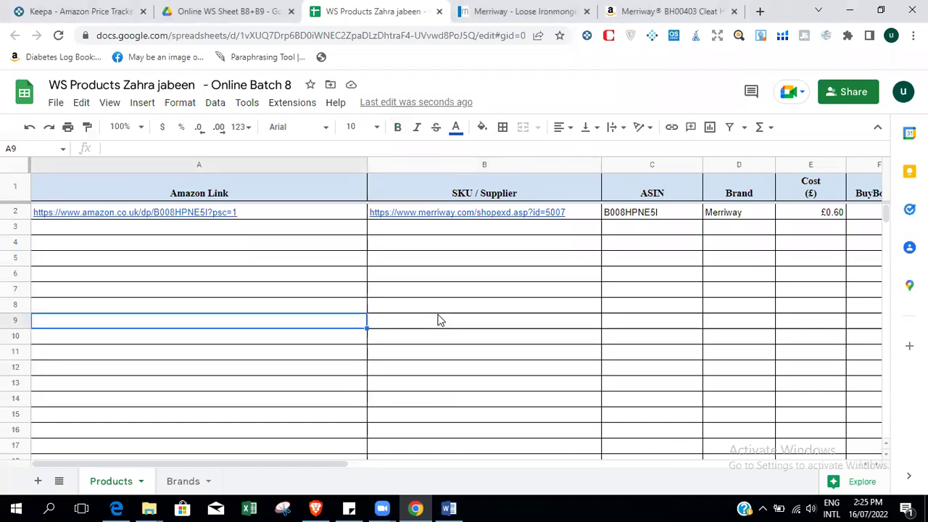
{"action": "key", "text": "Up"}
{"action": "key", "text": "Up"}
{"action": "key", "text": "Up"}
{"action": "key", "text": "Up"}
{"action": "key", "text": "Up"}
{"action": "key", "text": "Up"}
{"action": "key", "text": "Up"}
{"action": "key", "text": "Right"}
{"action": "key", "text": "Right"}
{"action": "key", "text": "Right"}
{"action": "key", "text": "Right"}
{"action": "key", "text": "Right"}
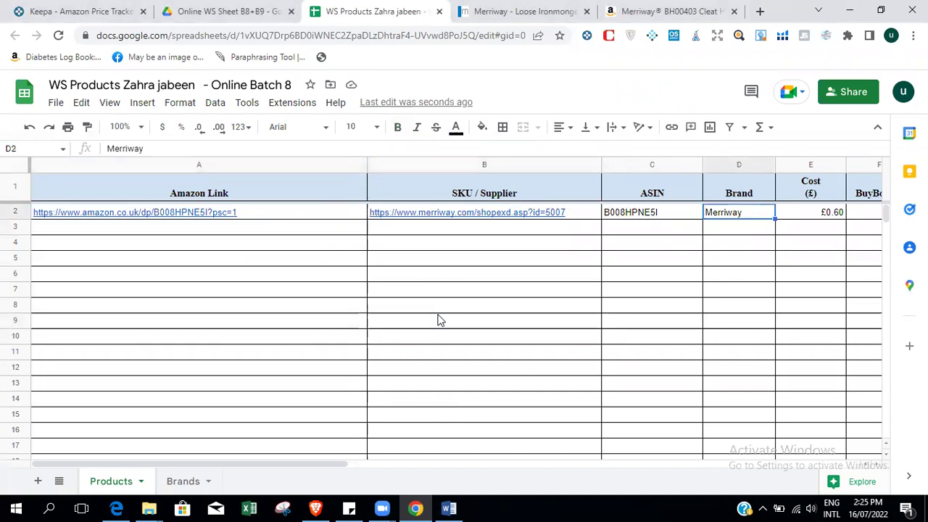
{"action": "key", "text": "Left"}
{"action": "key", "text": "Left"}
{"action": "key", "text": "Left"}
{"action": "key", "text": "Left"}
{"action": "key", "text": "Left"}
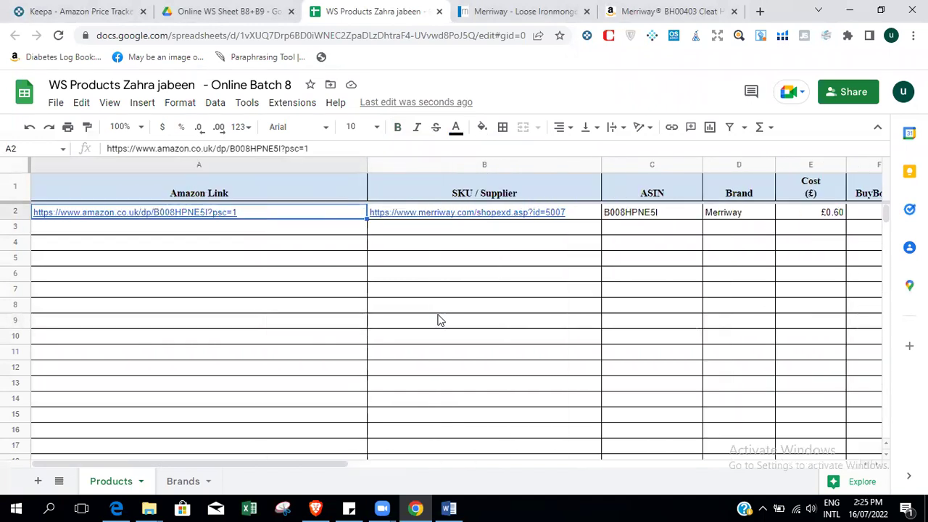
Examine the Merriway row's figures through to Margin %, and return to its Amazon link.
{"action": "key", "text": "Right"}
{"action": "key", "text": "Right"}
{"action": "key", "text": "Right"}
{"action": "key", "text": "Right"}
{"action": "key", "text": "Right"}
{"action": "key", "text": "Right"}
{"action": "key", "text": "Right"}
{"action": "key", "text": "Right"}
{"action": "key", "text": "Right"}
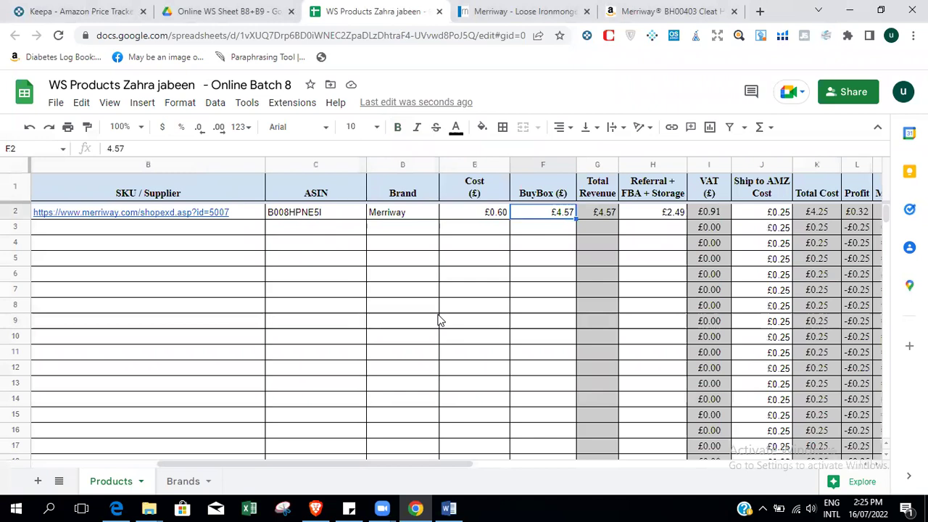
{"action": "key", "text": "Right"}
{"action": "key", "text": "Right"}
{"action": "key", "text": "Right"}
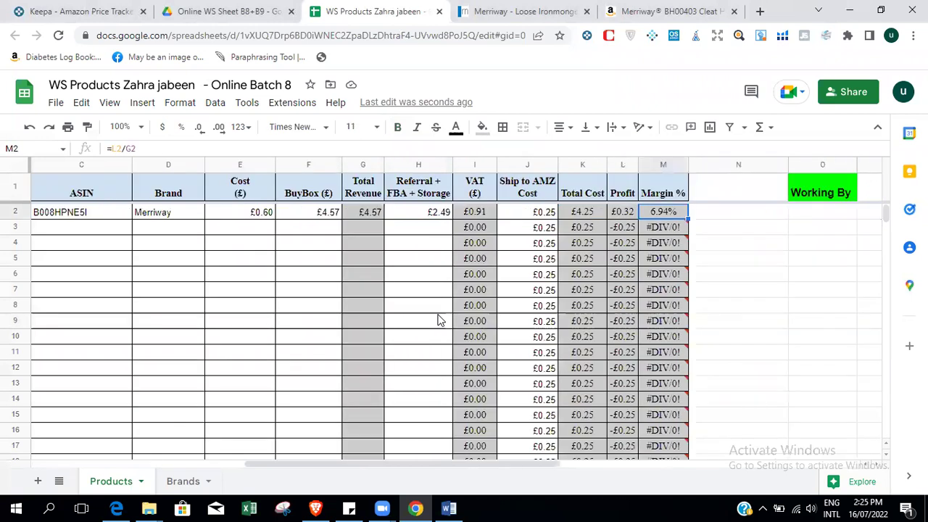
{"action": "key", "text": "Left"}
{"action": "key", "text": "Left"}
{"action": "key", "text": "Left"}
{"action": "key", "text": "Left"}
{"action": "key", "text": "Left"}
{"action": "key", "text": "Left"}
{"action": "key", "text": "Left"}
{"action": "key", "text": "Left"}
{"action": "key", "text": "Left"}
{"action": "key", "text": "Left"}
{"action": "key", "text": "Left"}
{"action": "key", "text": "Left"}
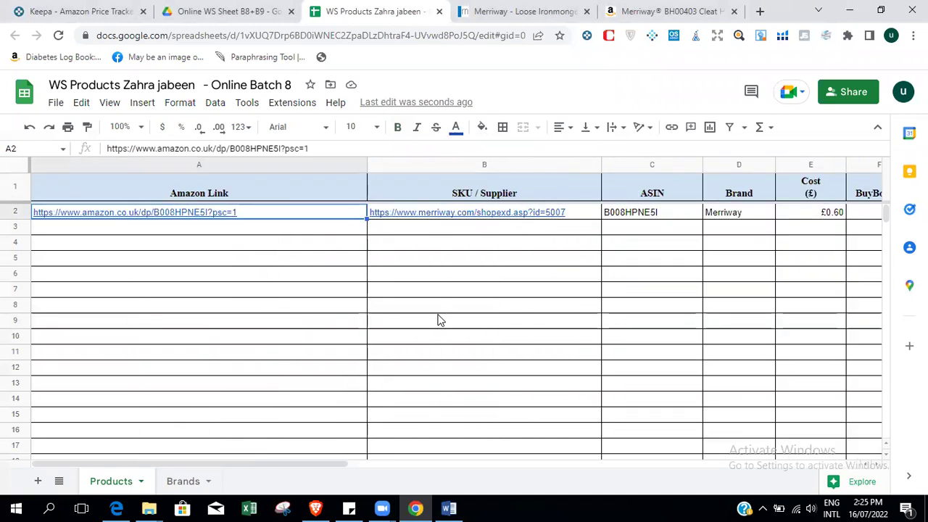
View the cleat hook's Merriway supplier page and its Amazon listing.
{"action": "left_click", "coordinate": [557, 9]}
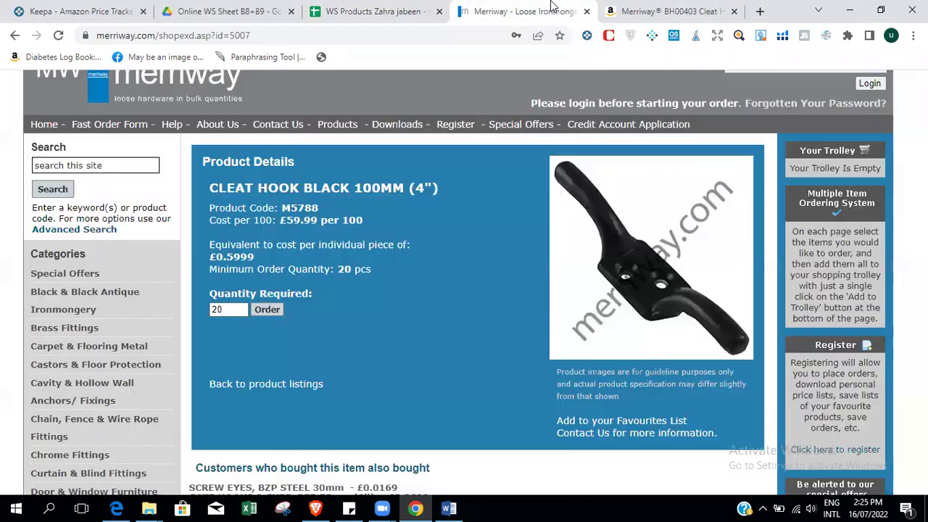
{"action": "left_click", "coordinate": [641, 8]}
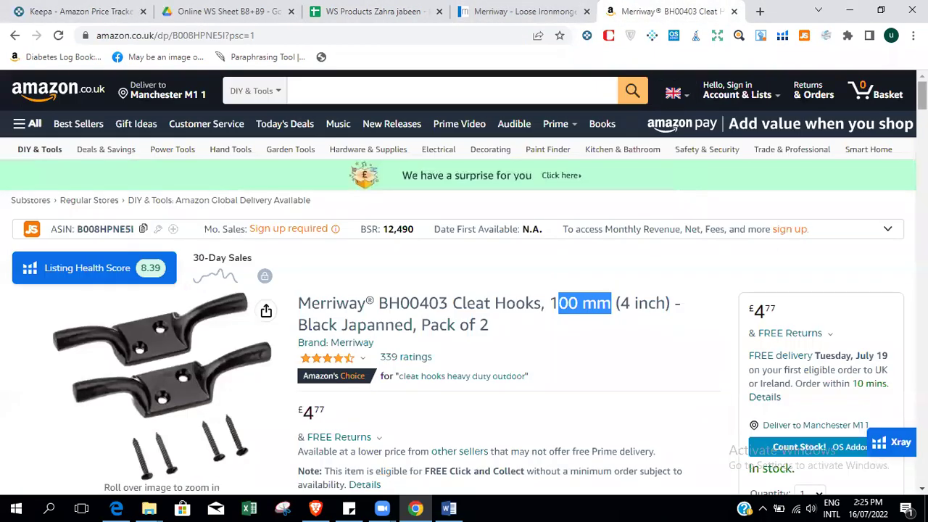
{"action": "scroll", "coordinate": [464, 290], "scroll_direction": "down", "scroll_amount": 5}
{"action": "scroll", "coordinate": [464, 290], "scroll_direction": "up", "scroll_amount": 5}
{"action": "scroll", "coordinate": [464, 290], "scroll_direction": "down", "scroll_amount": 1}
{"action": "scroll", "coordinate": [464, 290], "scroll_direction": "up", "scroll_amount": 1}
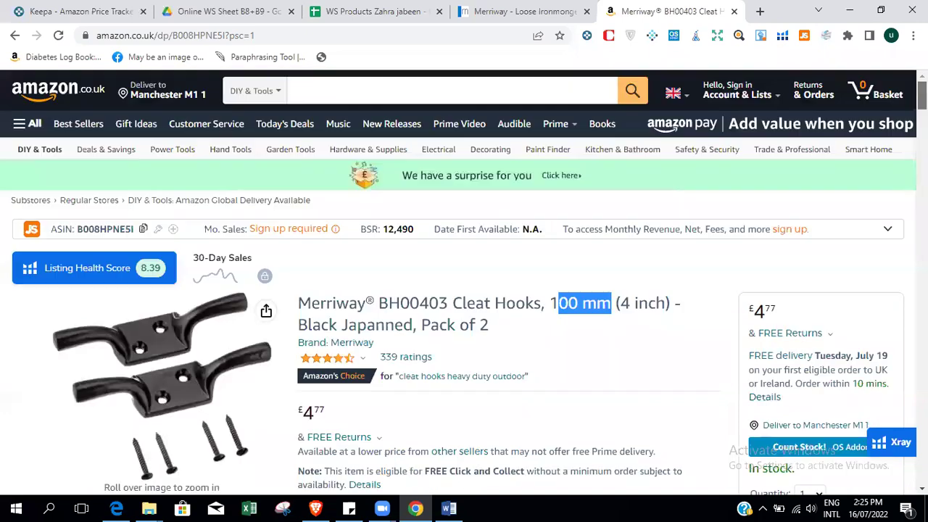
Run Helium 10 Xray product research on the BH00403 Cleat Hooks listing and close the report.
{"action": "left_click", "coordinate": [783, 38]}
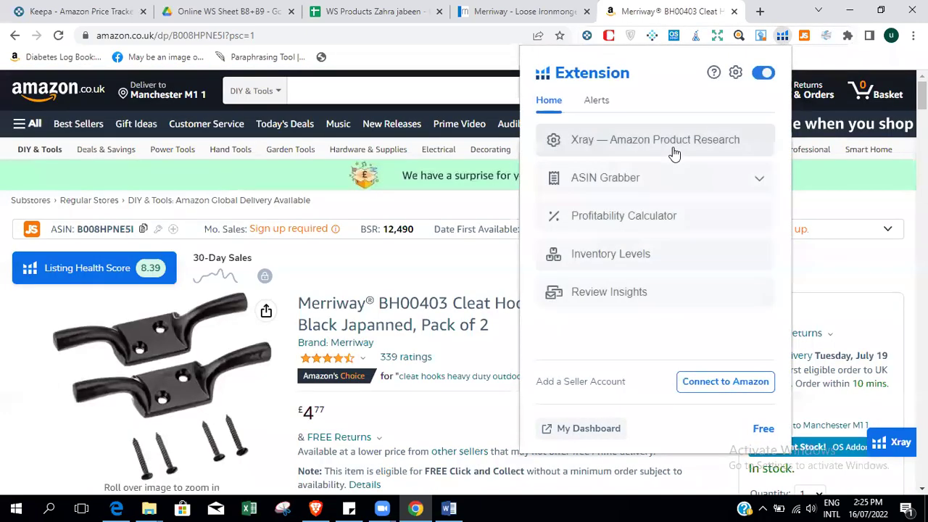
{"action": "left_click", "coordinate": [670, 143]}
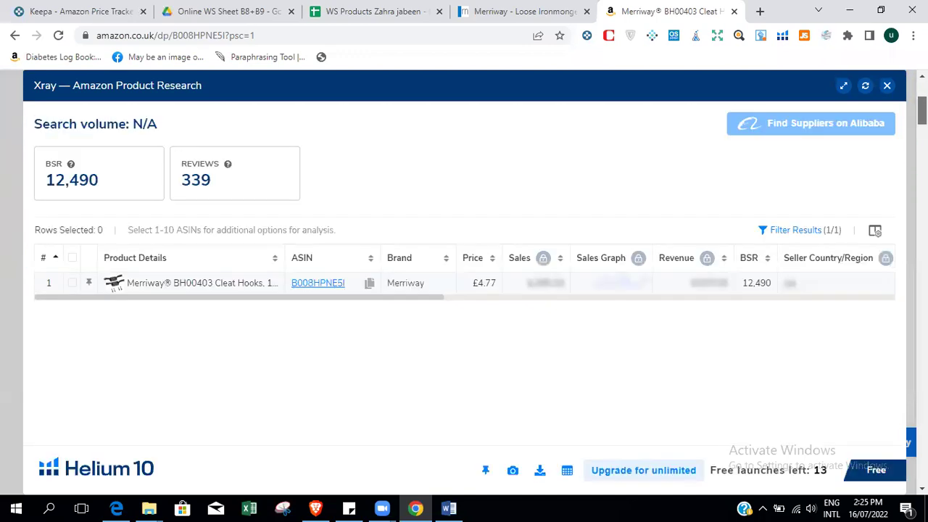
{"action": "left_click", "coordinate": [888, 87]}
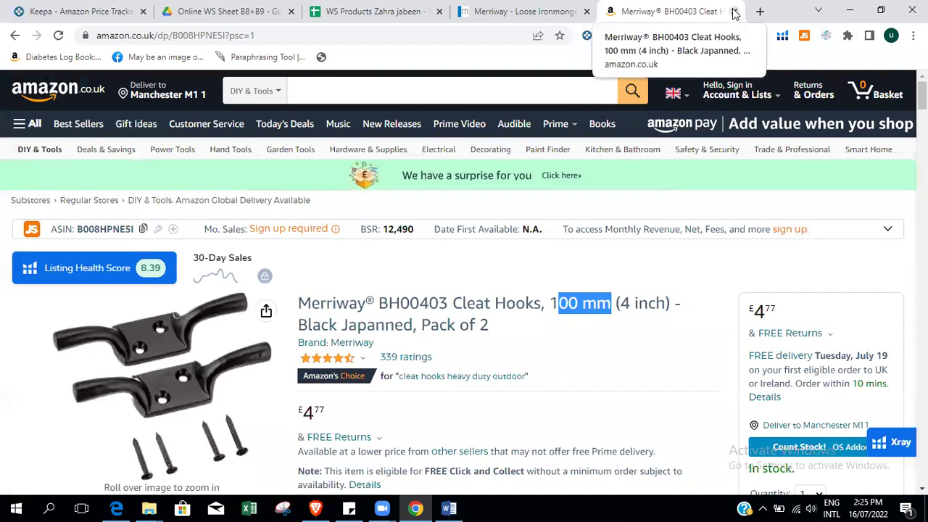
Switch to Brave, run Helium 10 Xray on the BH00403 Cleat Hooks listing, and check its price and sales figures.
{"action": "left_click", "coordinate": [315, 508]}
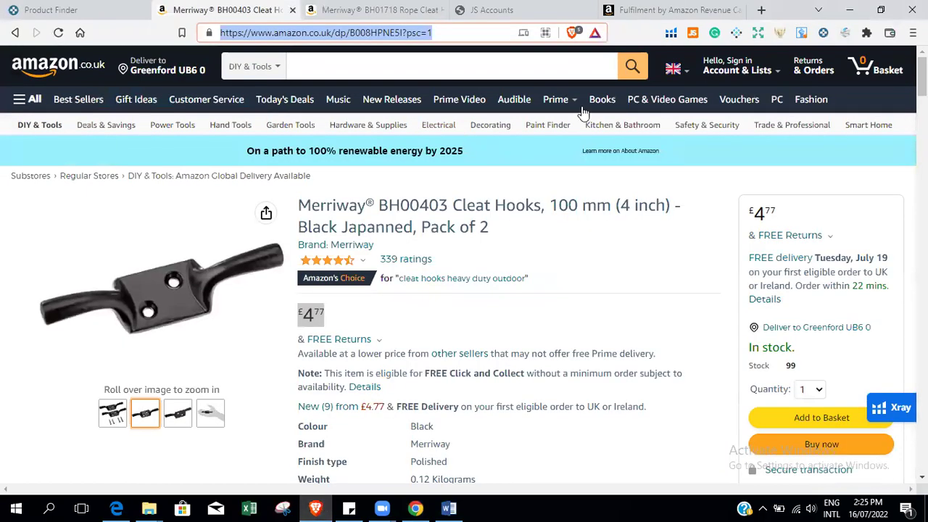
{"action": "left_click", "coordinate": [672, 33]}
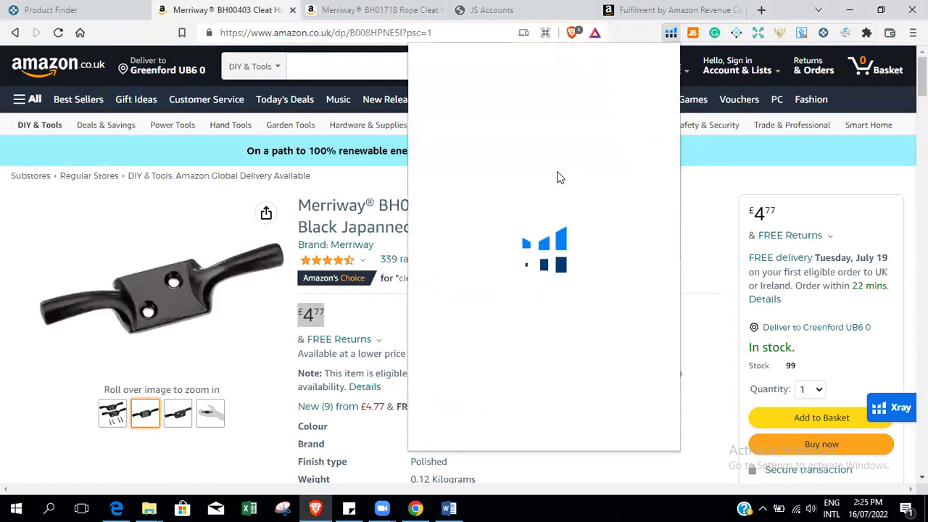
{"action": "left_click", "coordinate": [559, 145]}
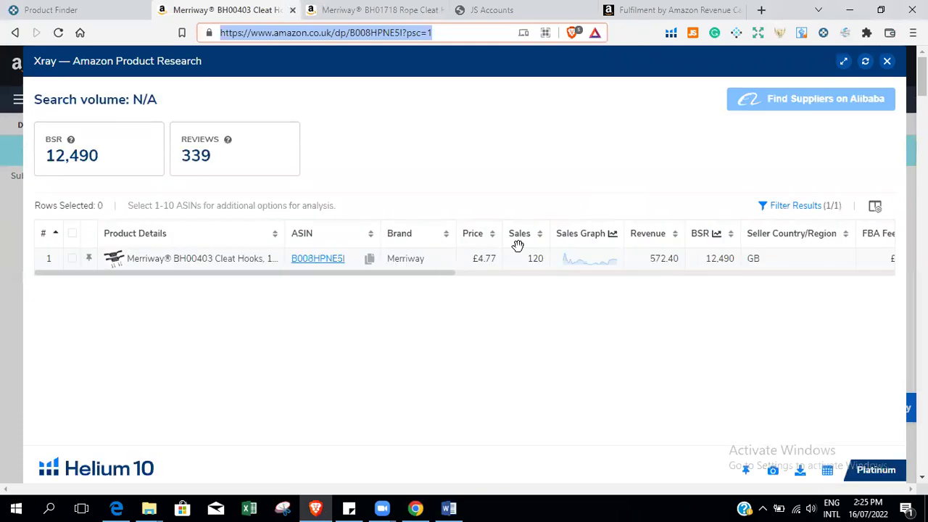
{"action": "left_click_drag", "start_coordinate": [528, 258], "coordinate": [544, 260]}
{"action": "left_click_drag", "start_coordinate": [424, 272], "coordinate": [406, 259]}
{"action": "left_click", "coordinate": [503, 150]}
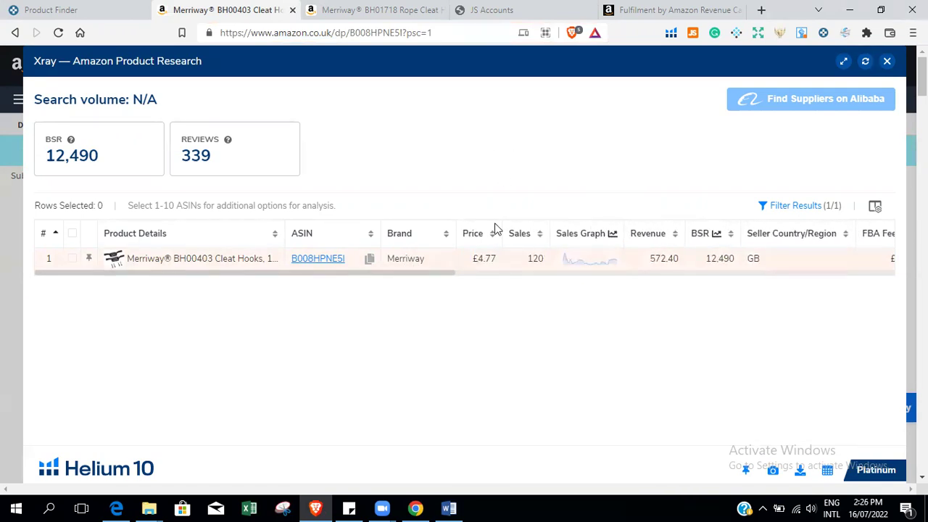
{"action": "left_click_drag", "start_coordinate": [443, 269], "coordinate": [464, 274]}
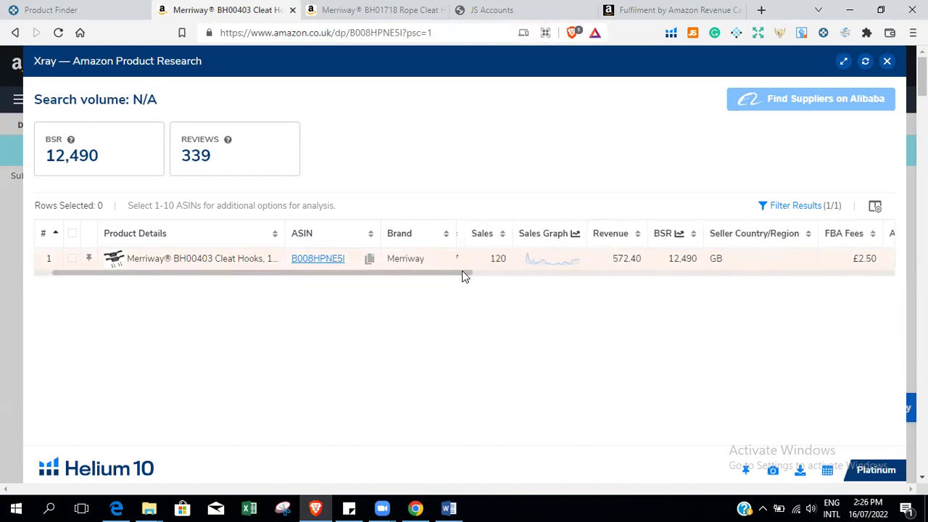
Examine the cleat hooks' sales chart over 30 days, 90 days and 1 year, and close it.
{"action": "left_click", "coordinate": [542, 265]}
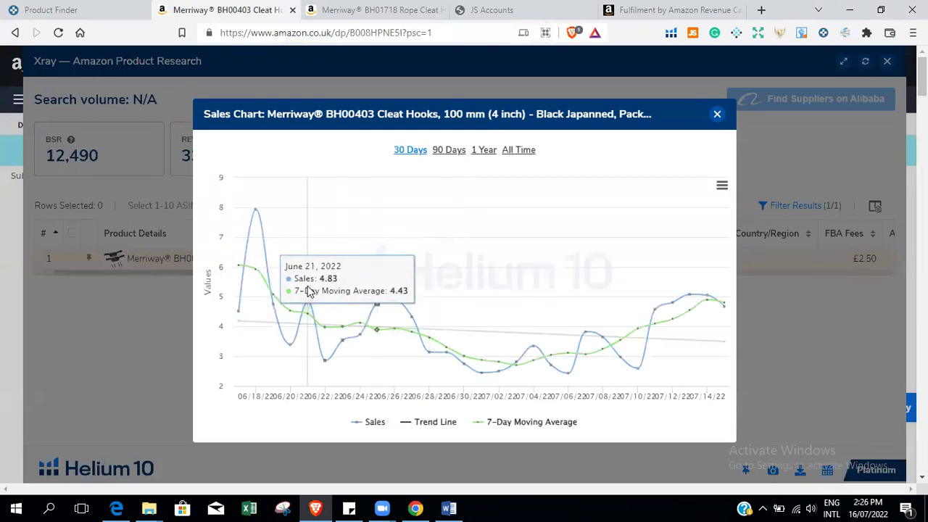
{"action": "left_click", "coordinate": [446, 151]}
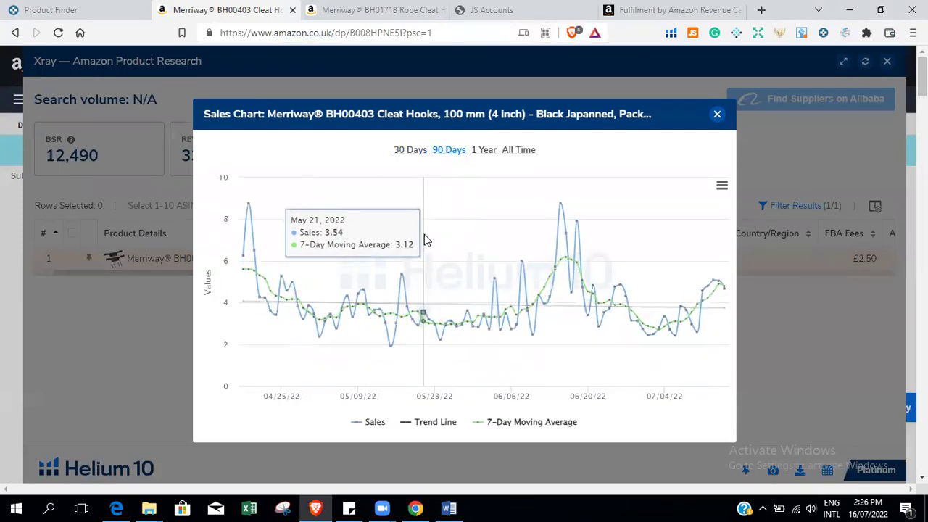
{"action": "left_click", "coordinate": [485, 151]}
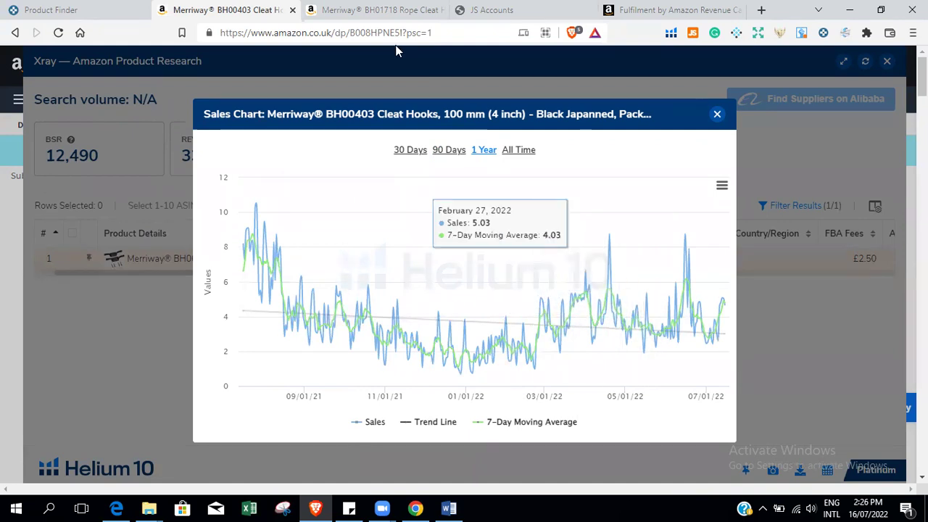
{"action": "left_click", "coordinate": [410, 150]}
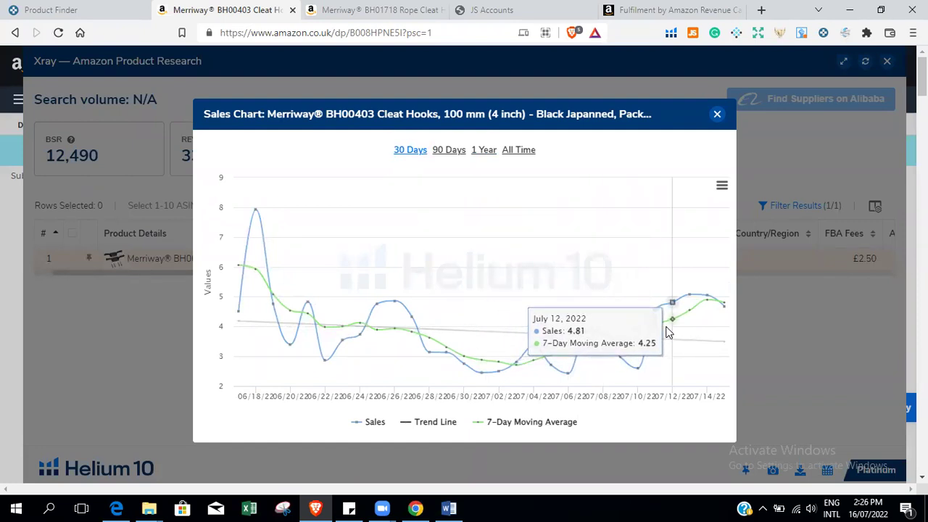
{"action": "left_click", "coordinate": [717, 115]}
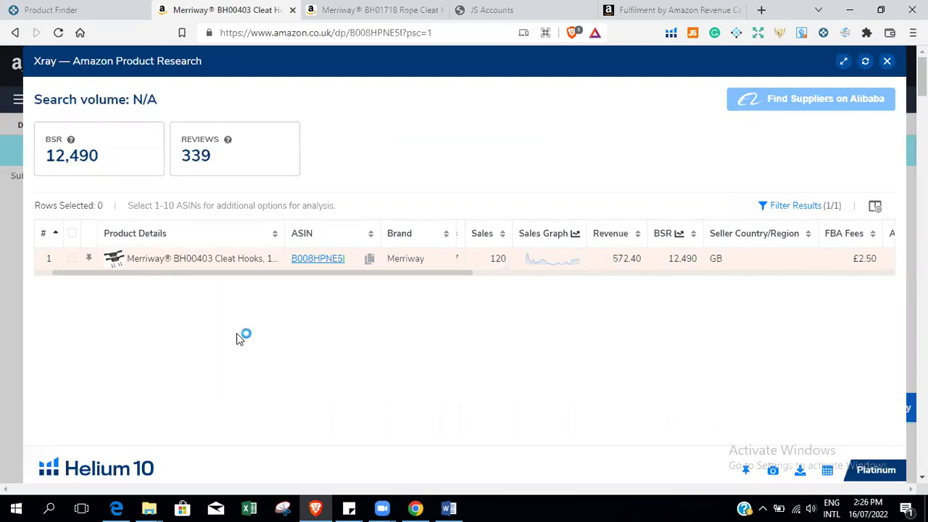
{"action": "left_click", "coordinate": [91, 7]}
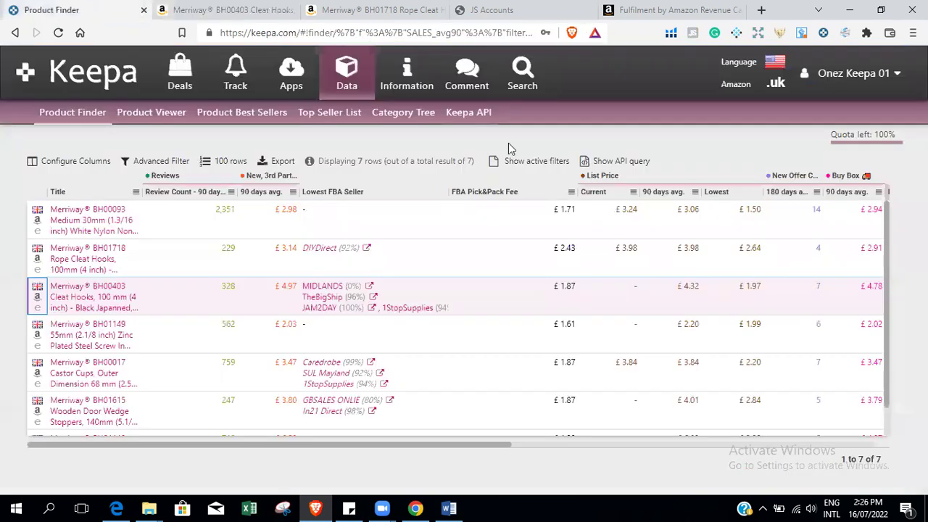
{"action": "left_click", "coordinate": [235, 6]}
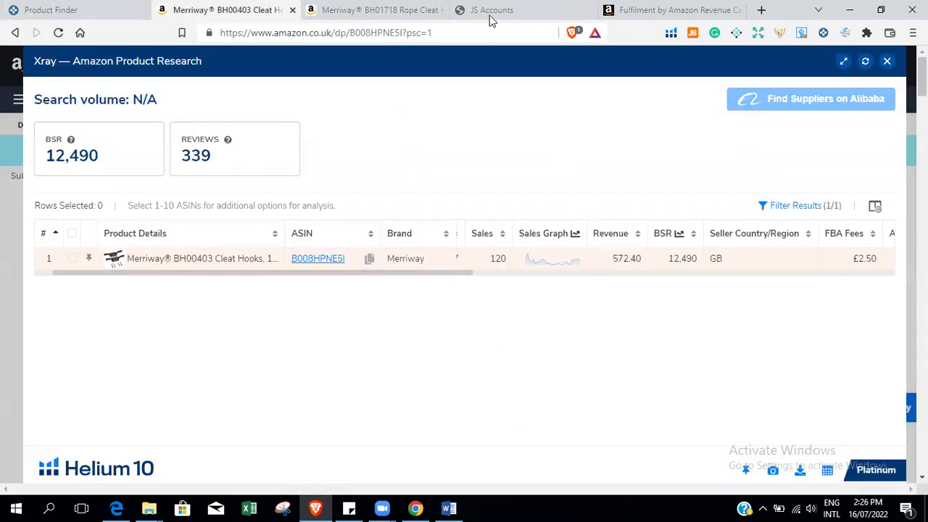
{"action": "left_click", "coordinate": [371, 7]}
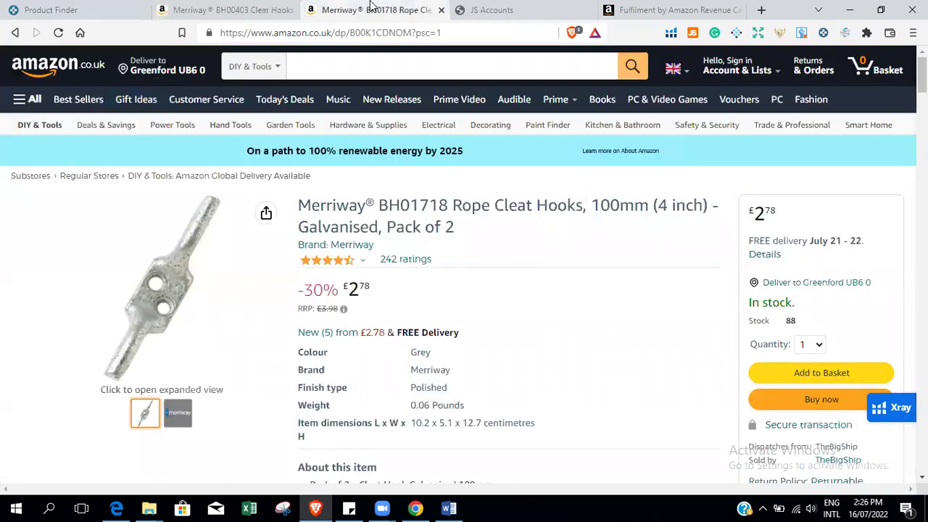
{"action": "left_click", "coordinate": [65, 8]}
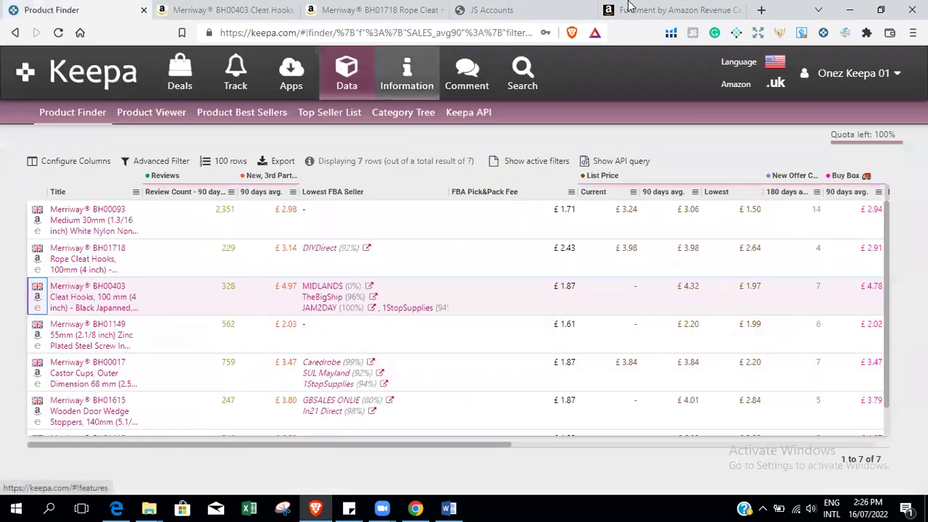
Switch to Chrome and show Keepa's Buy Box Statistics for the BH00403 Cleat Hooks listing.
{"action": "left_click", "coordinate": [415, 508]}
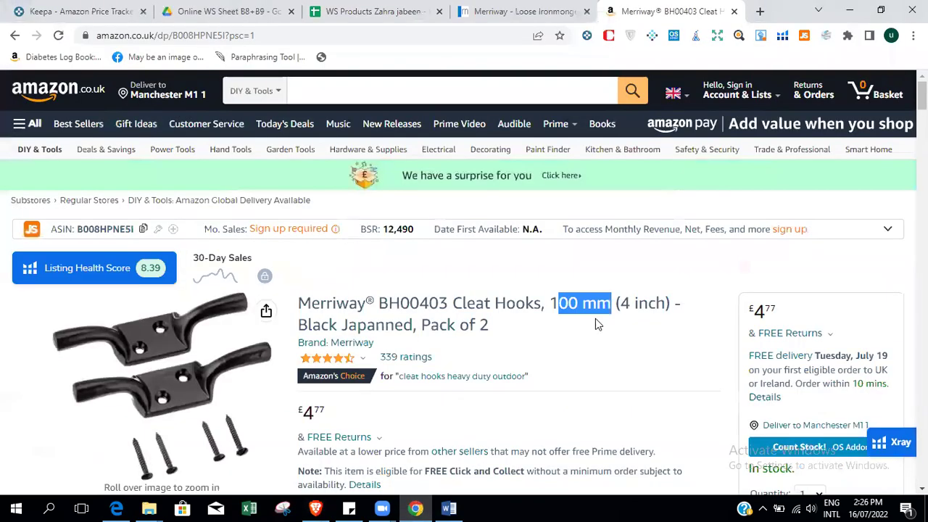
{"action": "scroll", "coordinate": [597, 322], "scroll_direction": "down", "scroll_amount": 5}
{"action": "scroll", "coordinate": [154, 258], "scroll_direction": "down", "scroll_amount": 7}
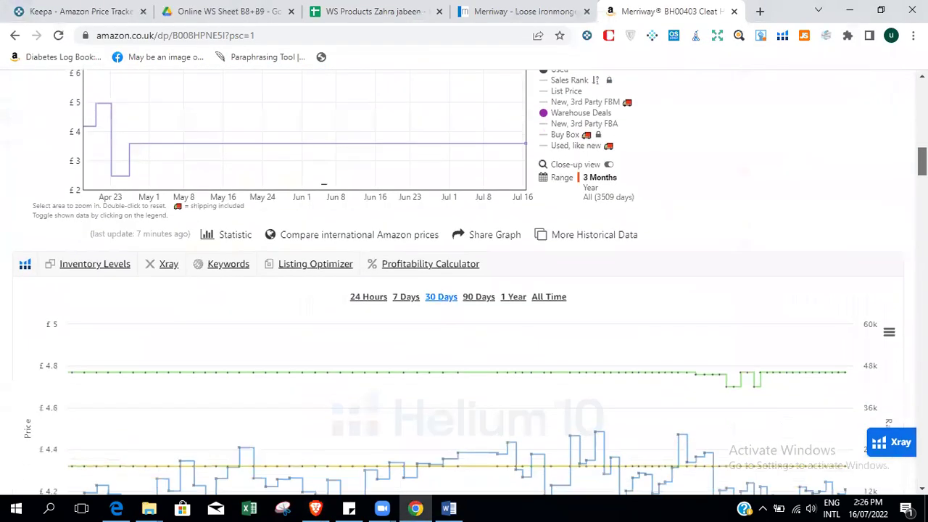
{"action": "scroll", "coordinate": [154, 257], "scroll_direction": "up", "scroll_amount": 3}
{"action": "left_click", "coordinate": [166, 267]}
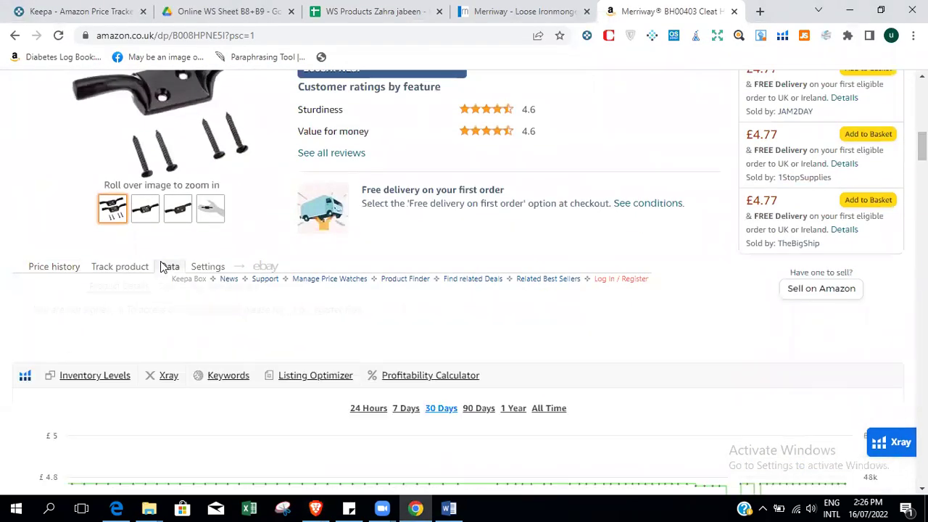
{"action": "left_click", "coordinate": [222, 291]}
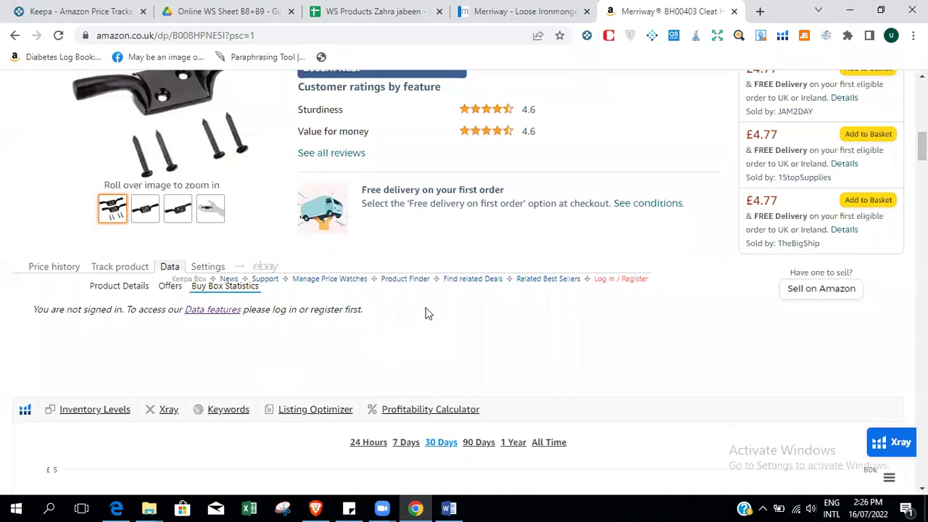
Switch to Brave, close the Xray report on the BH00403 Cleat Hooks listing, and show its Keepa Buy Box Statistics.
{"action": "left_click", "coordinate": [319, 508]}
{"action": "left_click", "coordinate": [377, 9]}
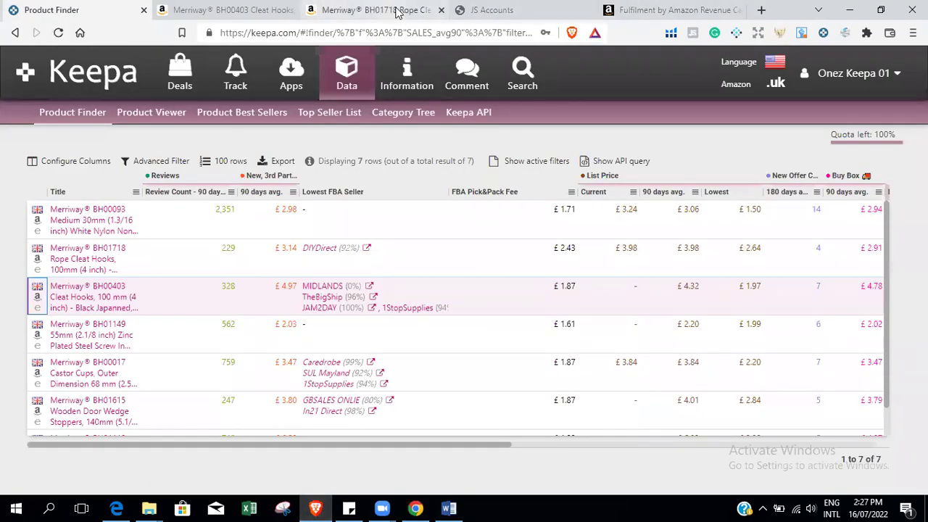
{"action": "left_click", "coordinate": [265, 10]}
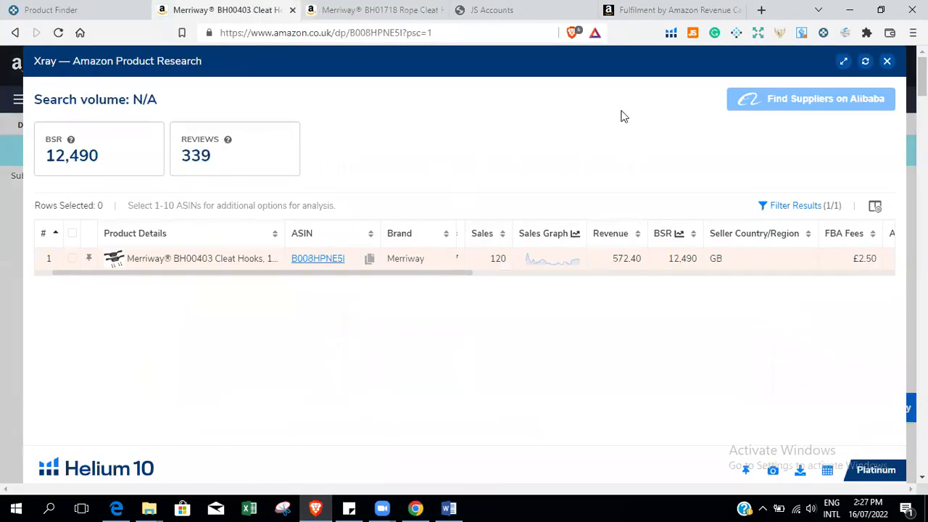
{"action": "left_click", "coordinate": [888, 61]}
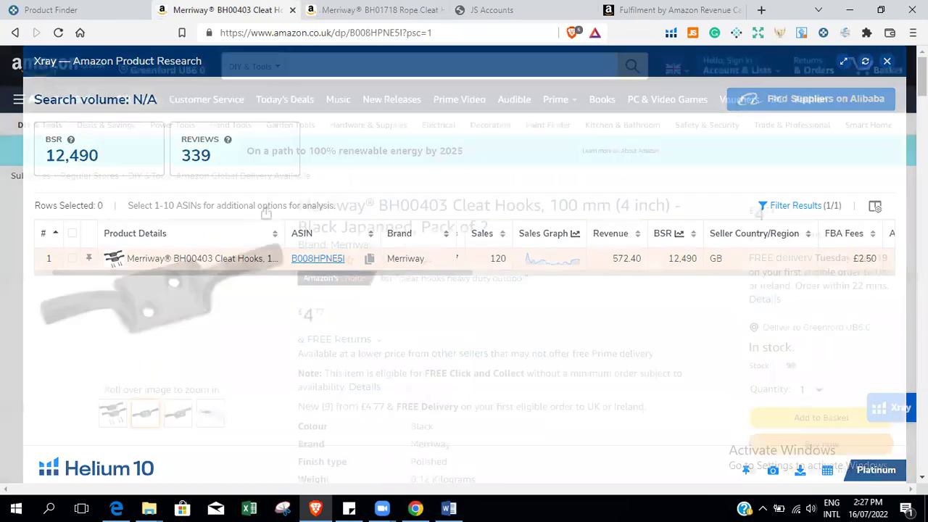
{"action": "scroll", "coordinate": [464, 290], "scroll_direction": "down", "scroll_amount": 15}
{"action": "scroll", "coordinate": [149, 272], "scroll_direction": "up", "scroll_amount": 3}
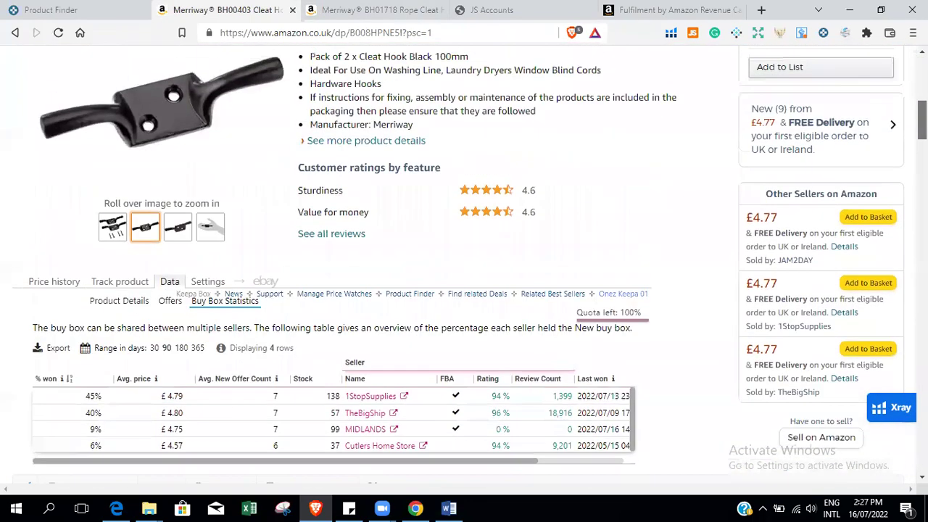
{"action": "scroll", "coordinate": [149, 272], "scroll_direction": "down", "scroll_amount": 1}
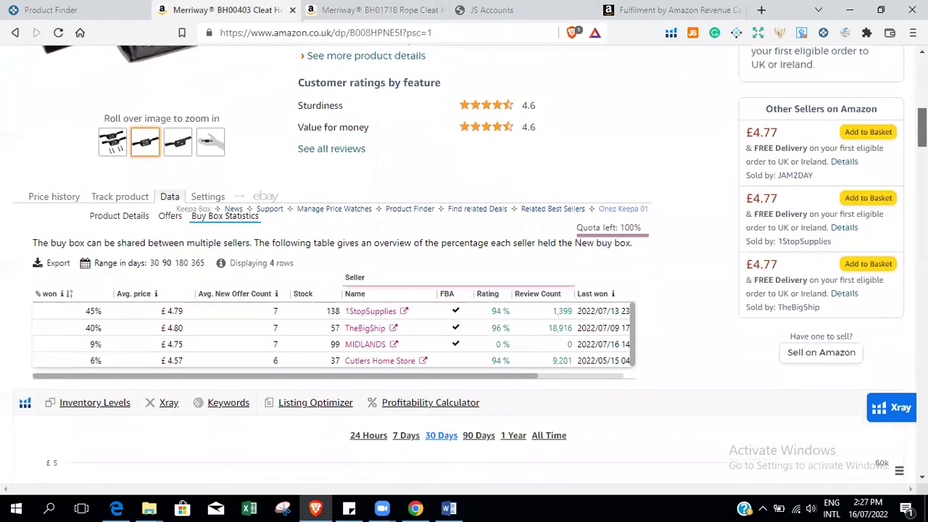
Set the Buy Box Statistics range to 30 days and examine each seller's win share and last-won time.
{"action": "left_click", "coordinate": [154, 263]}
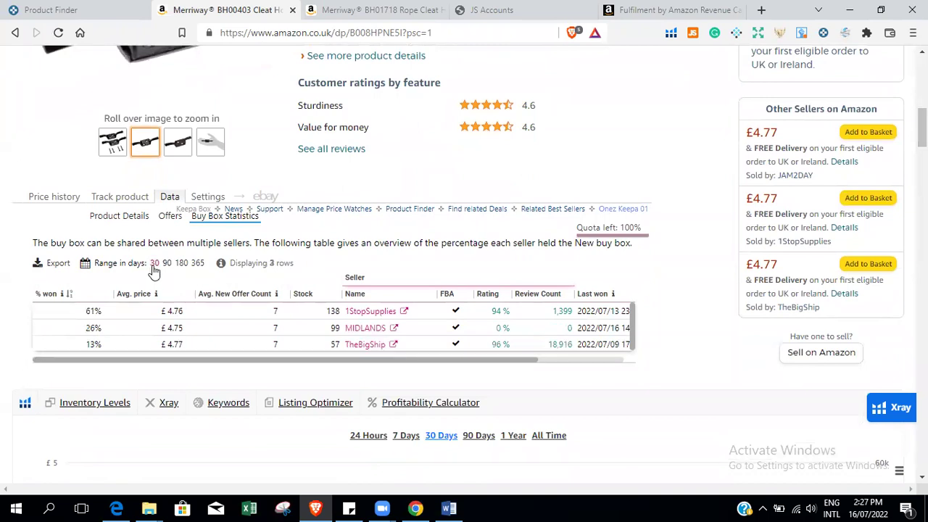
{"action": "left_click", "coordinate": [77, 314]}
{"action": "left_click", "coordinate": [93, 327]}
{"action": "left_click", "coordinate": [91, 346]}
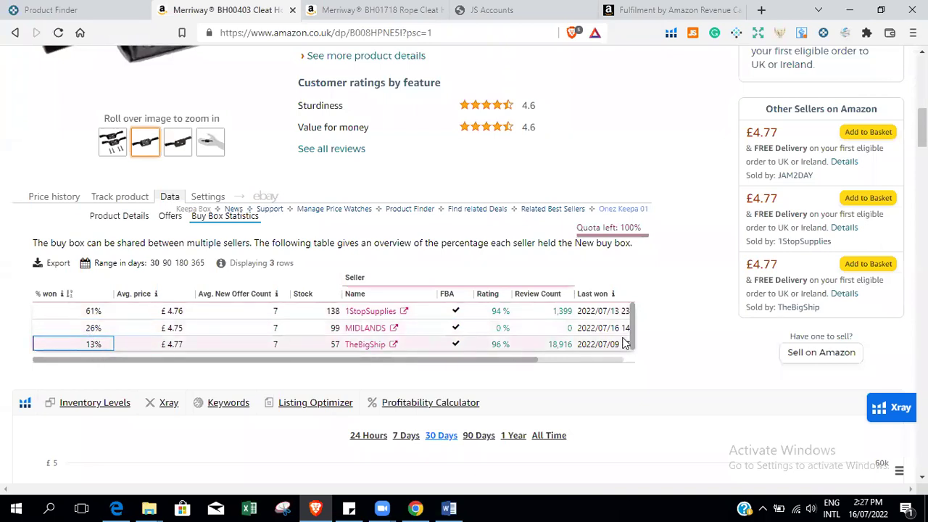
{"action": "left_click_drag", "start_coordinate": [517, 360], "coordinate": [609, 358]}
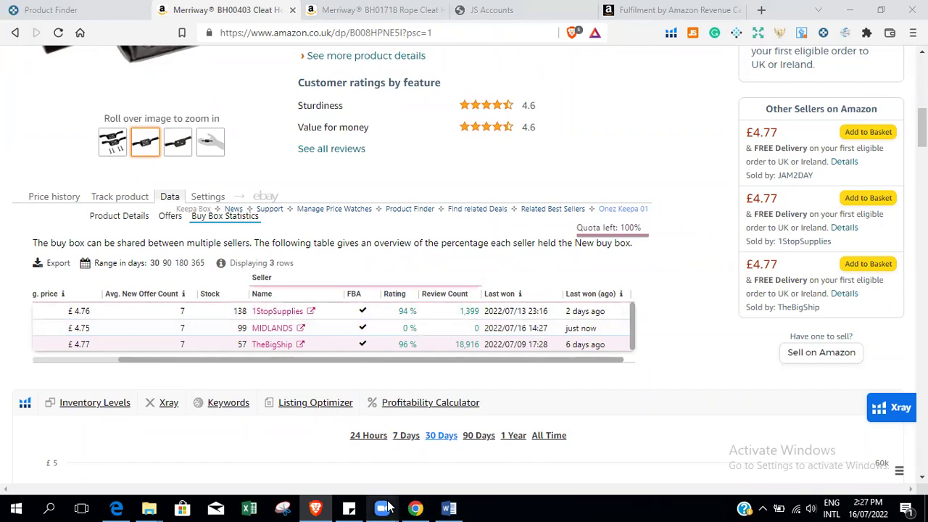
Switch to Chrome, search Google for "buyintrade" in a new tab, and open the Buy In Trade wholesale website.
{"action": "left_click", "coordinate": [412, 508]}
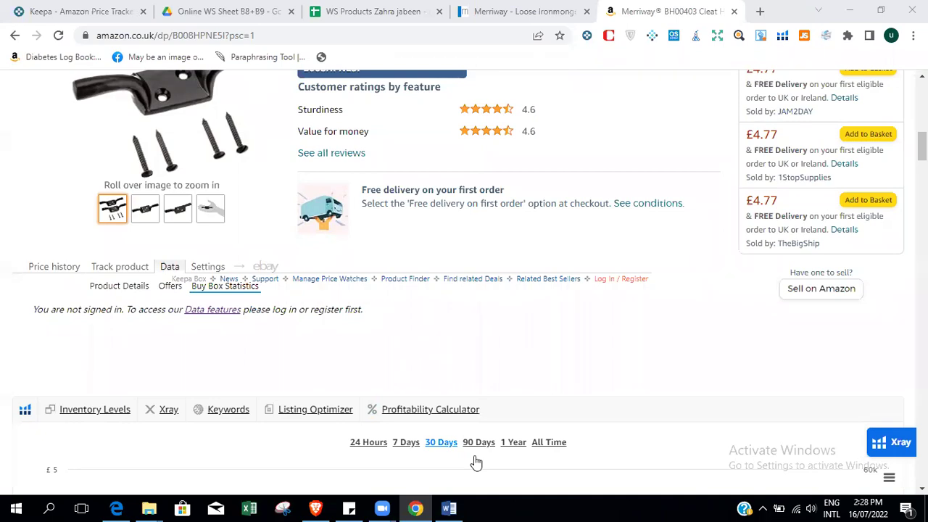
{"action": "left_click", "coordinate": [499, 7]}
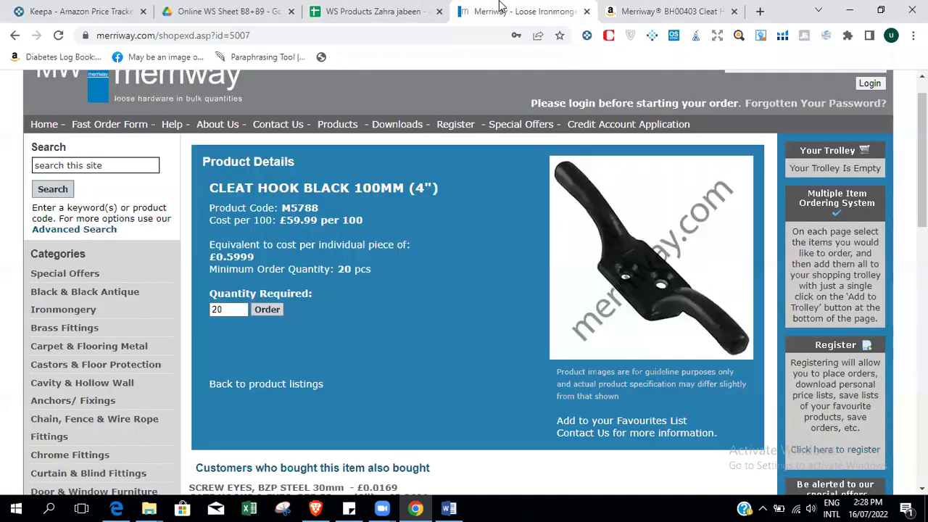
{"action": "left_click", "coordinate": [635, 10]}
{"action": "left_click", "coordinate": [760, 12]}
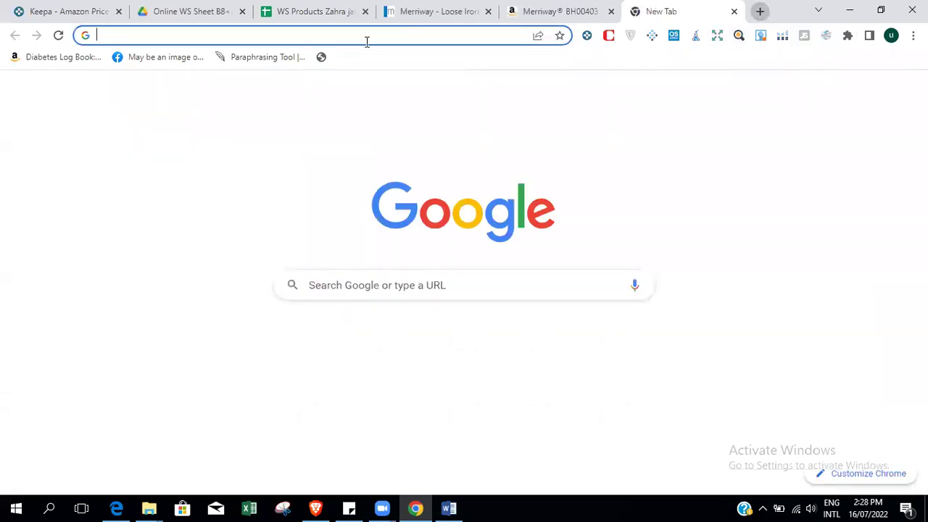
{"action": "type", "text": "bu"}
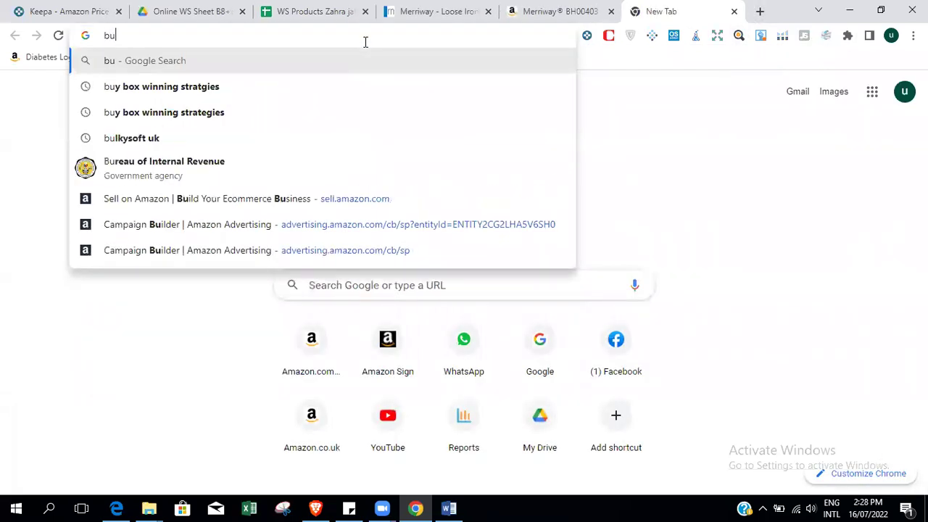
{"action": "type", "text": "yin"}
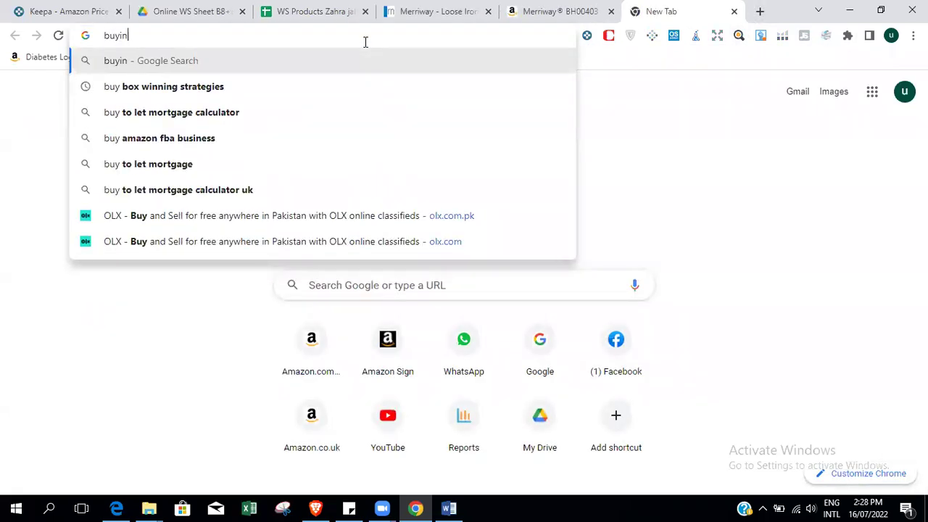
{"action": "type", "text": "trade"}
{"action": "key", "text": "Return"}
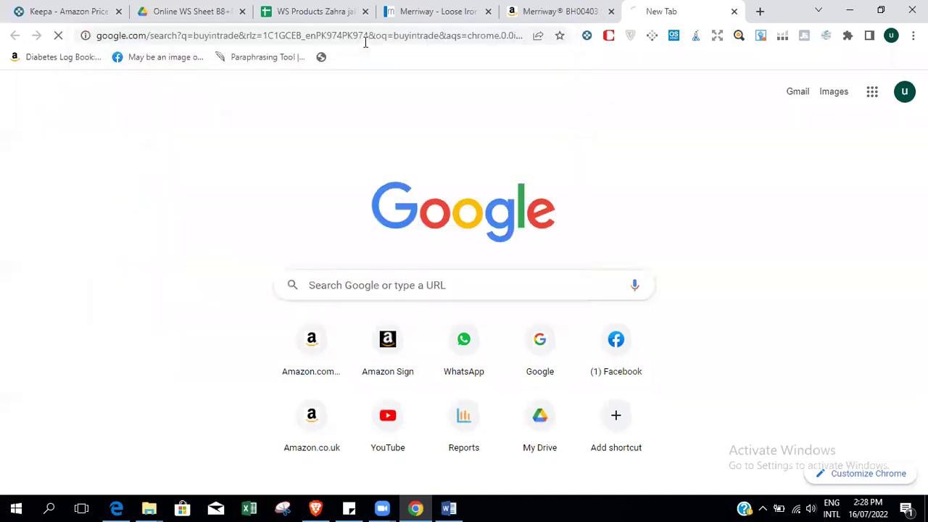
{"action": "left_click", "coordinate": [308, 226]}
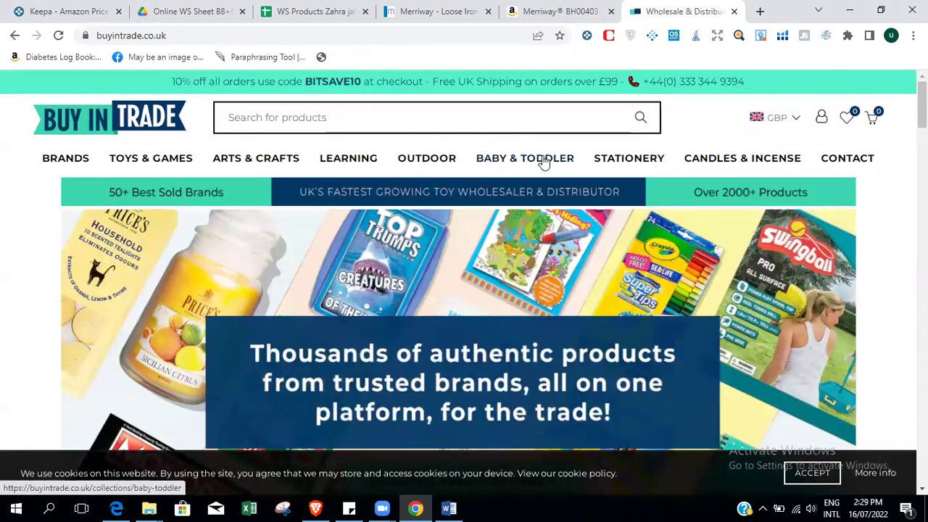
Open the Drumond Park brand collection and look over its products' pack and unit prices.
{"action": "mouse_move", "coordinate": [154, 165]}
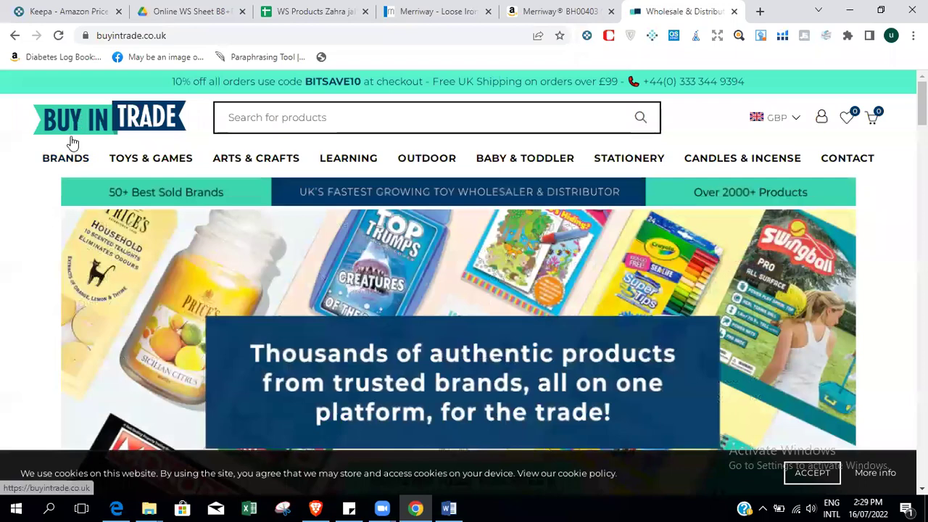
{"action": "mouse_move", "coordinate": [73, 159]}
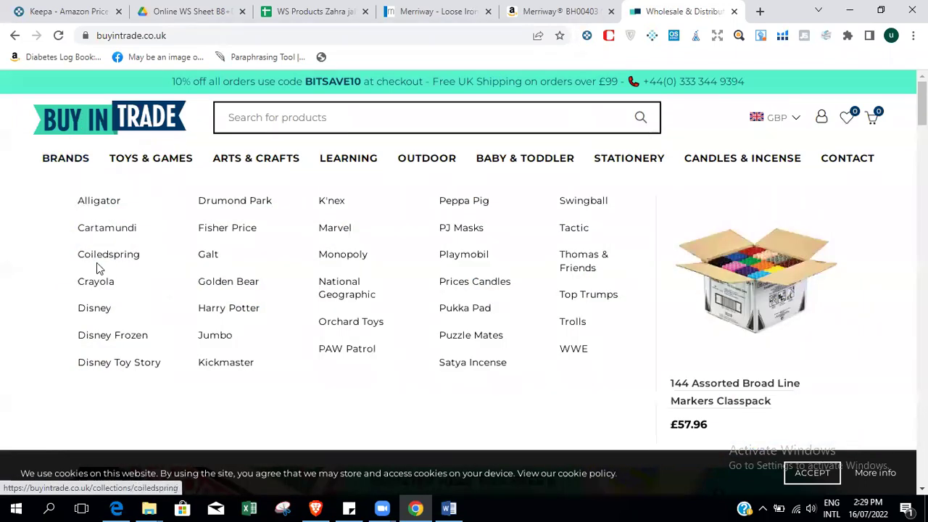
{"action": "left_click", "coordinate": [251, 208]}
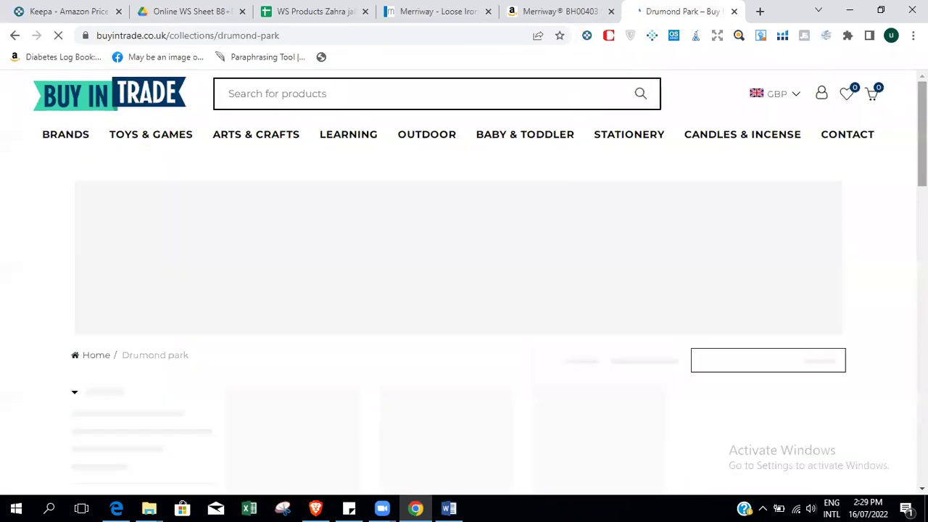
{"action": "scroll", "coordinate": [861, 227], "scroll_direction": "down", "scroll_amount": 3}
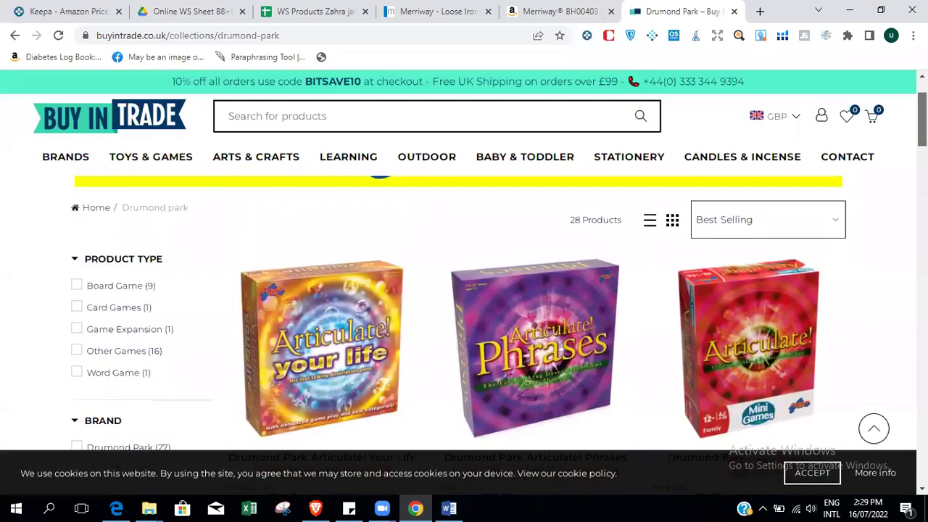
{"action": "scroll", "coordinate": [332, 243], "scroll_direction": "down", "scroll_amount": 3}
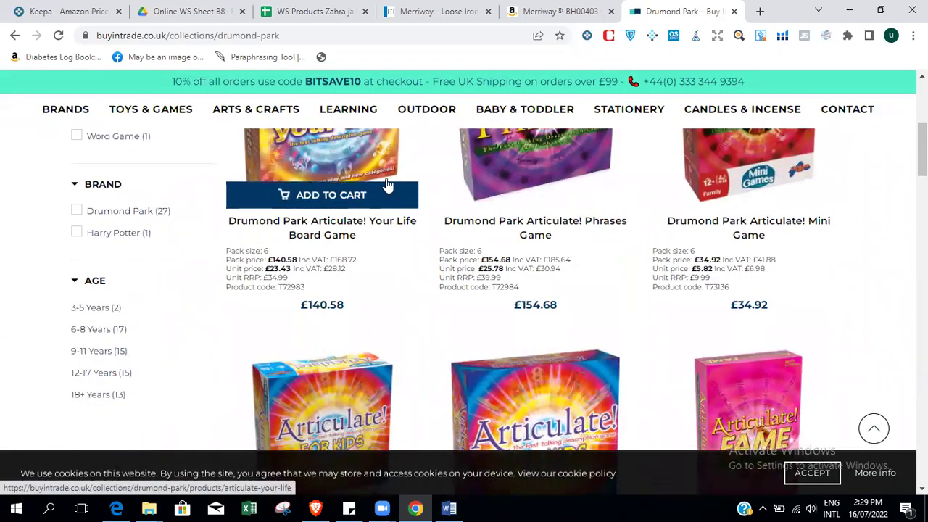
Return to the Amazon UK home page from the cleat hooks listing and search for "drumond park".
{"action": "left_click", "coordinate": [560, 9]}
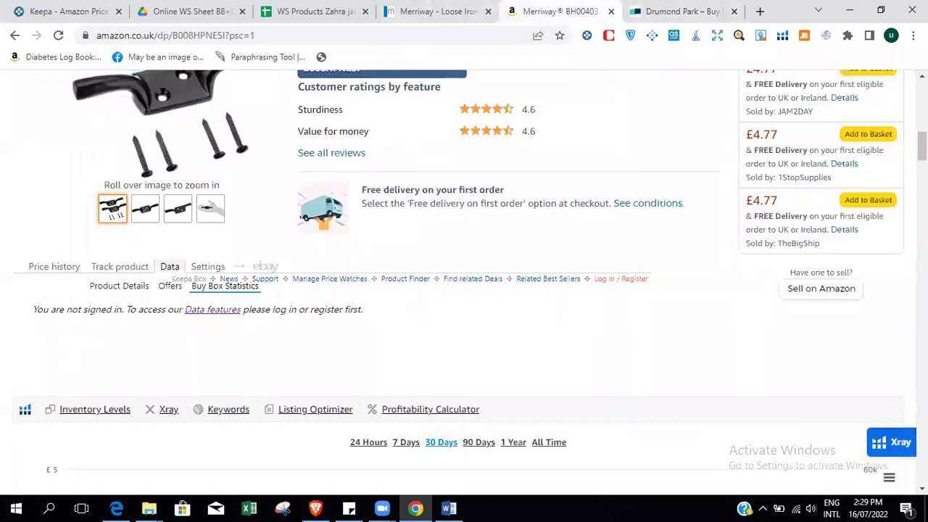
{"action": "scroll", "coordinate": [922, 145], "scroll_direction": "up", "scroll_amount": 4}
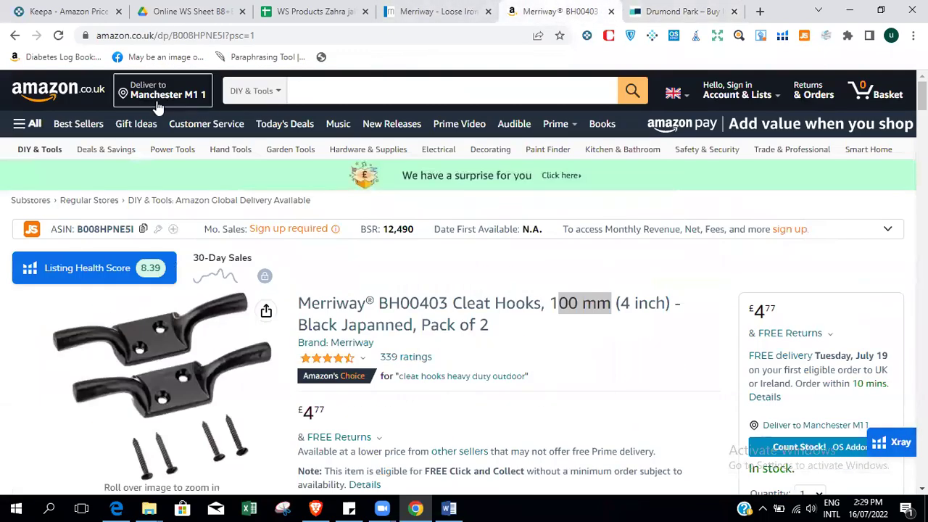
{"action": "left_click", "coordinate": [58, 89]}
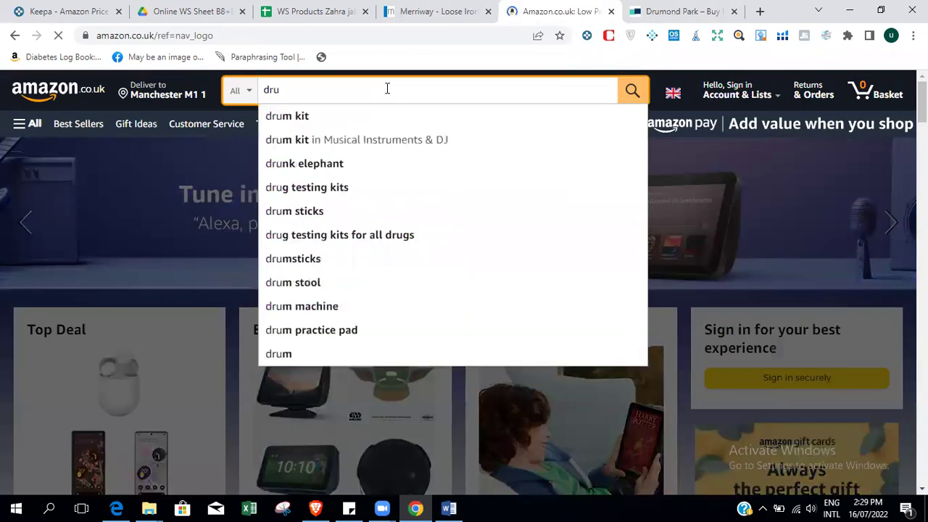
{"action": "type", "text": "ond"}
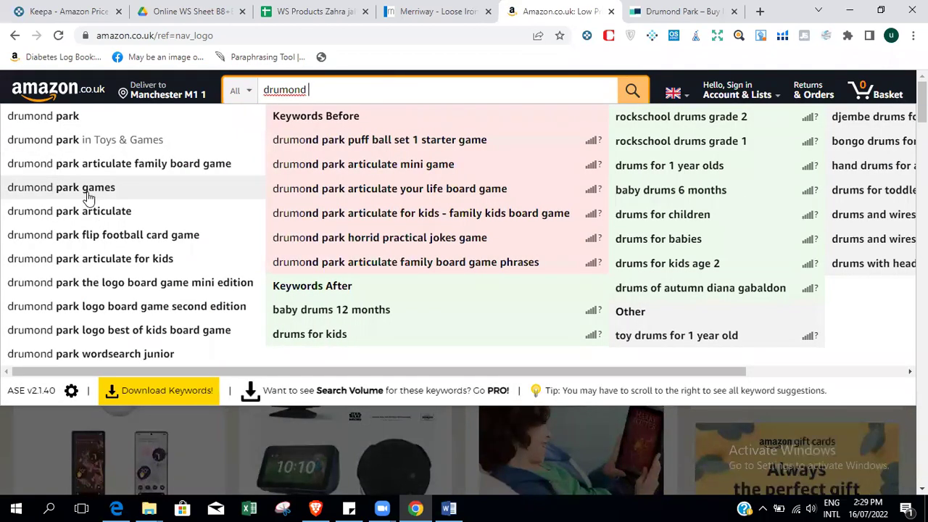
{"action": "left_click", "coordinate": [66, 118]}
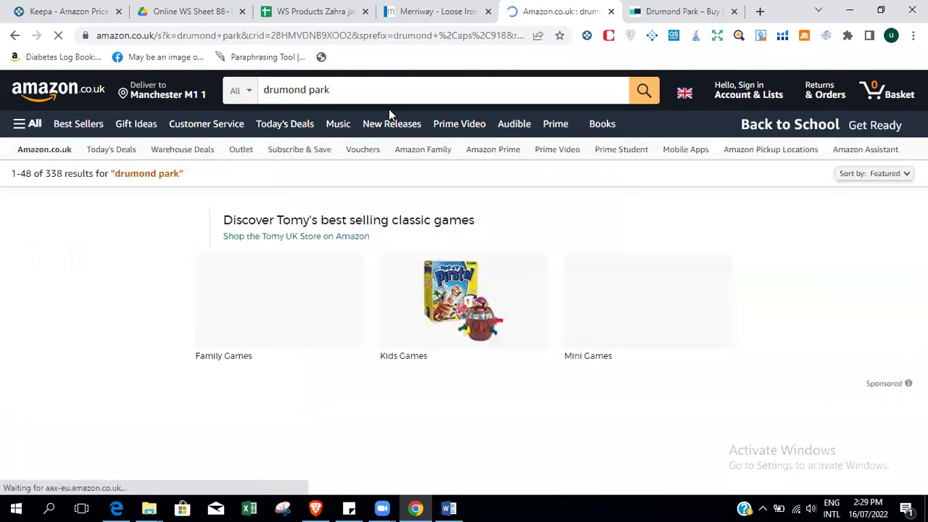
{"action": "left_click", "coordinate": [634, 98]}
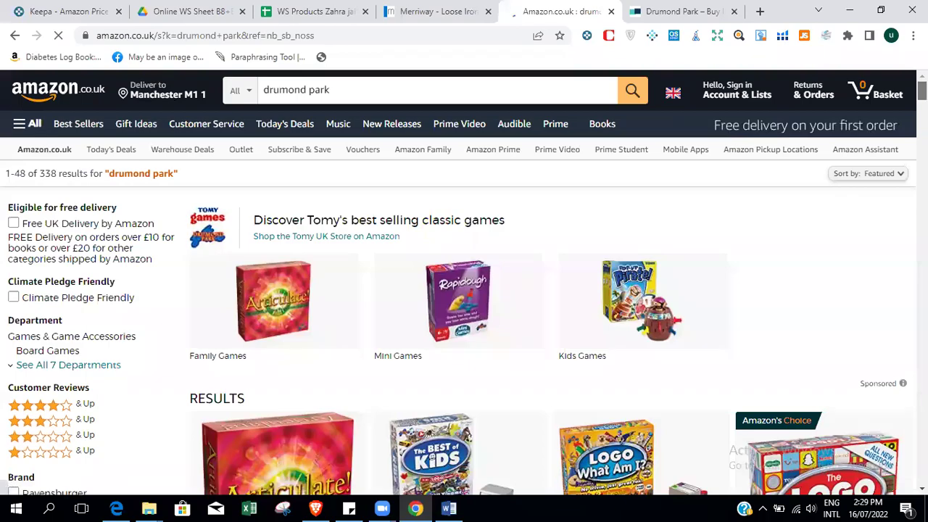
Examine the Drumond Park search results for prices, sales ranks, seller counts and whether Amazon or FBA sellers fulfil them.
{"action": "scroll", "coordinate": [464, 290], "scroll_direction": "down", "scroll_amount": 4}
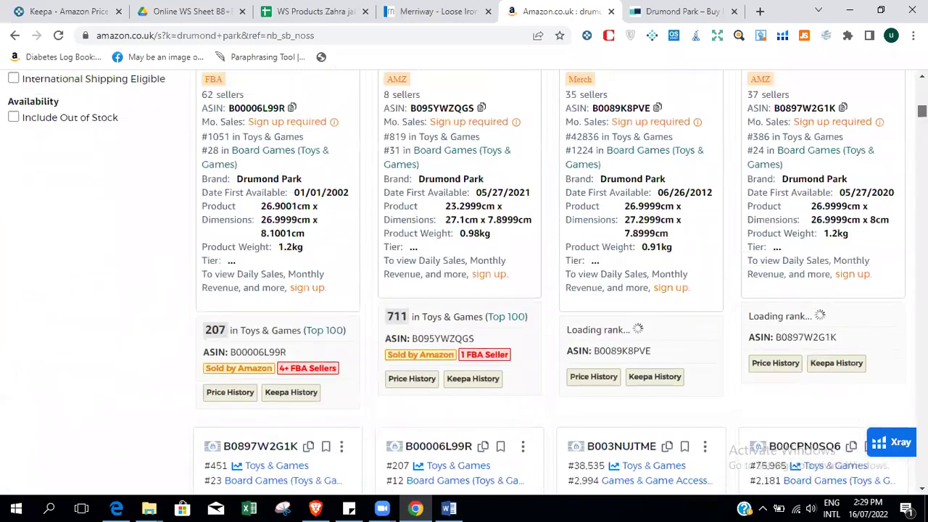
{"action": "scroll", "coordinate": [465, 283], "scroll_direction": "down", "scroll_amount": 3}
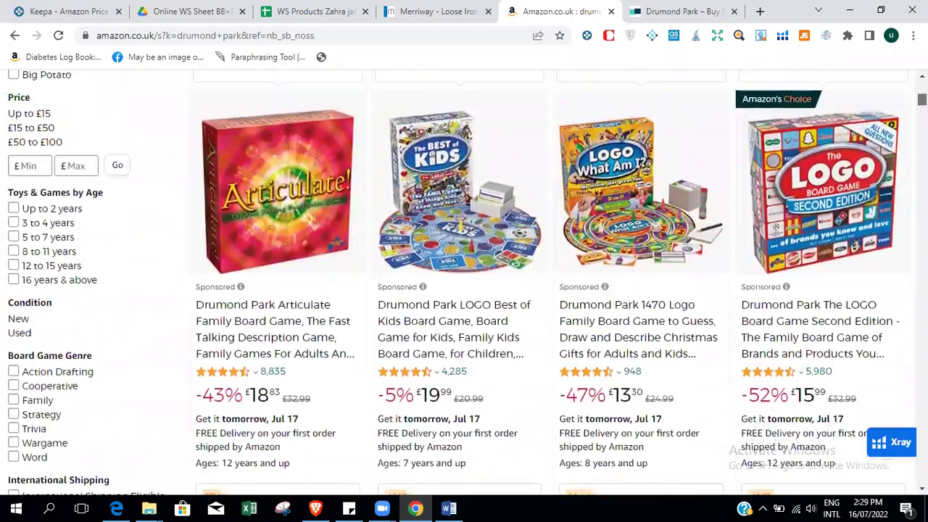
{"action": "scroll", "coordinate": [464, 283], "scroll_direction": "down", "scroll_amount": 3}
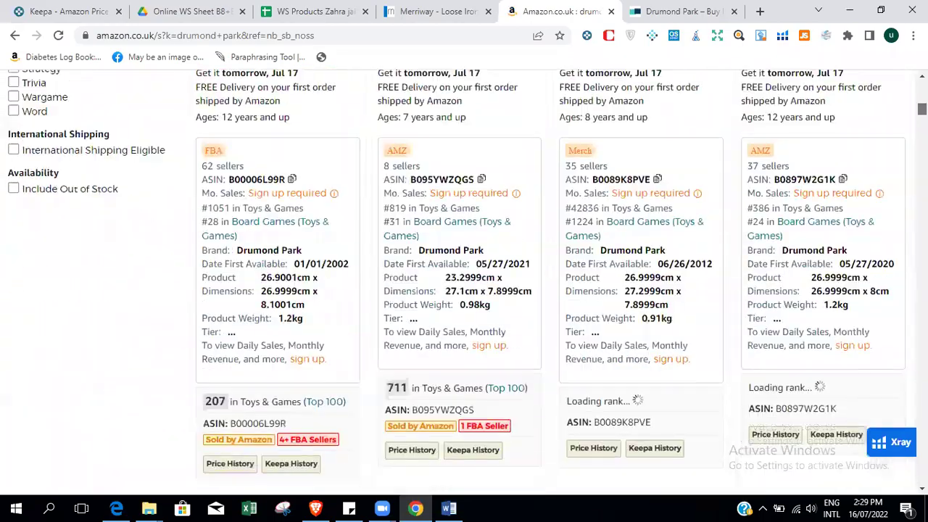
{"action": "scroll", "coordinate": [464, 283], "scroll_direction": "down", "scroll_amount": 10}
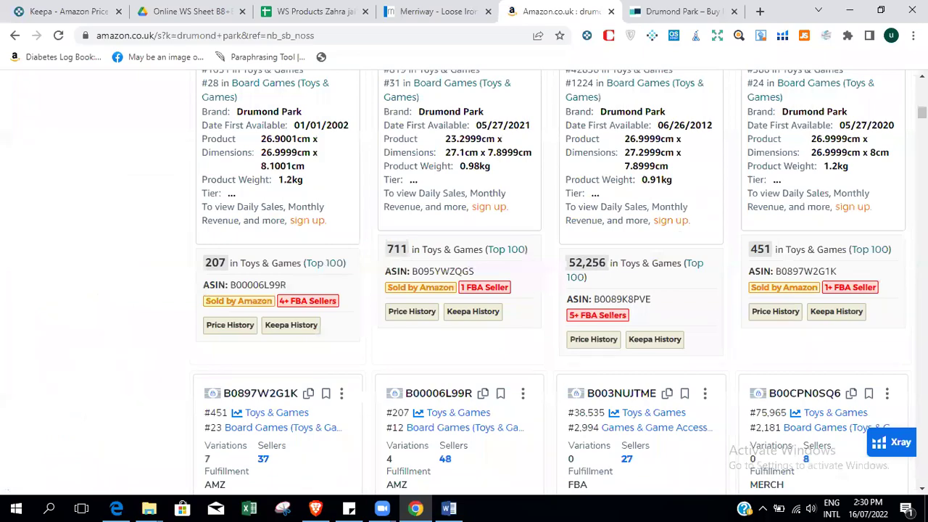
{"action": "scroll", "coordinate": [464, 283], "scroll_direction": "down", "scroll_amount": 5}
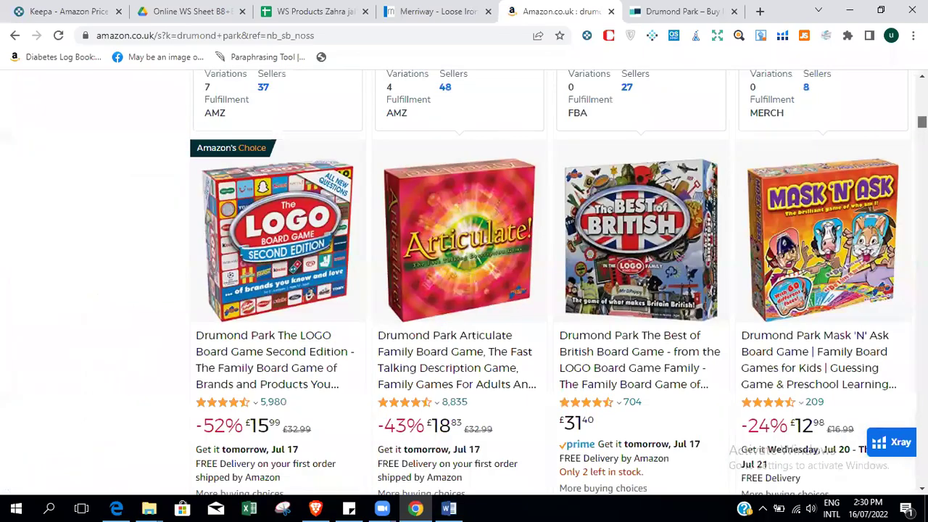
{"action": "scroll", "coordinate": [464, 283], "scroll_direction": "up", "scroll_amount": 10}
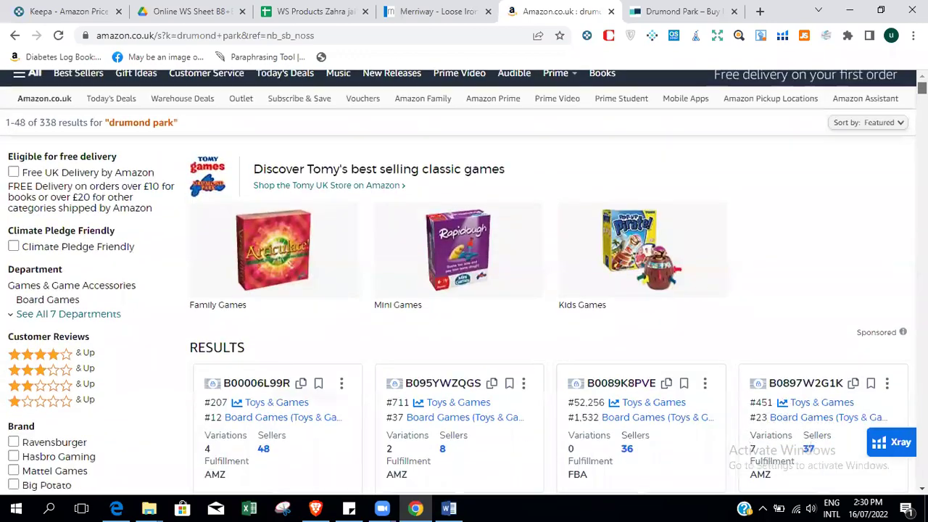
{"action": "scroll", "coordinate": [465, 283], "scroll_direction": "down", "scroll_amount": 3}
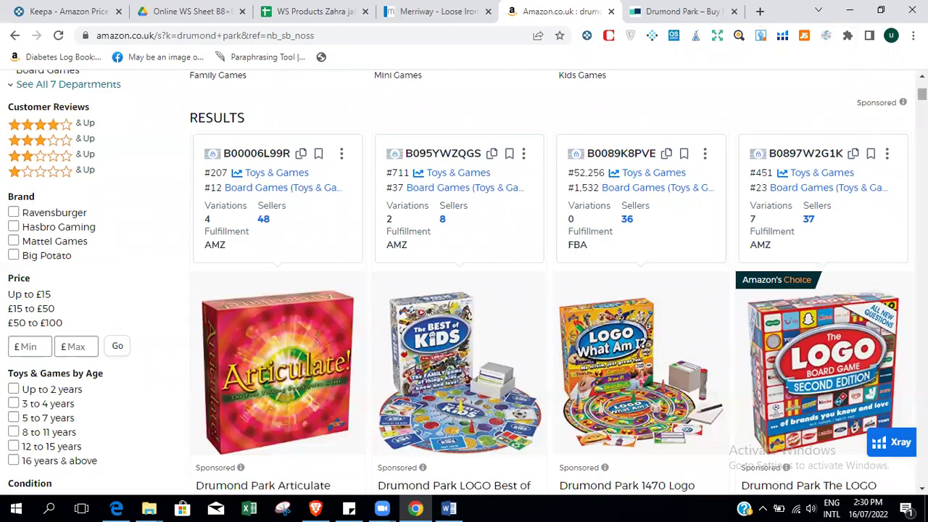
{"action": "scroll", "coordinate": [465, 283], "scroll_direction": "down", "scroll_amount": 7}
{"action": "scroll", "coordinate": [465, 283], "scroll_direction": "down", "scroll_amount": 4}
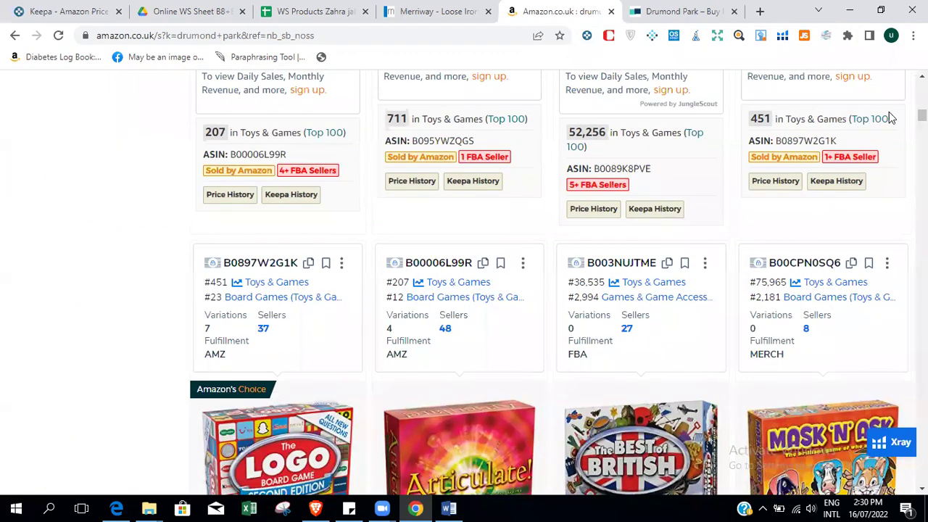
{"action": "scroll", "coordinate": [464, 283], "scroll_direction": "up", "scroll_amount": 8}
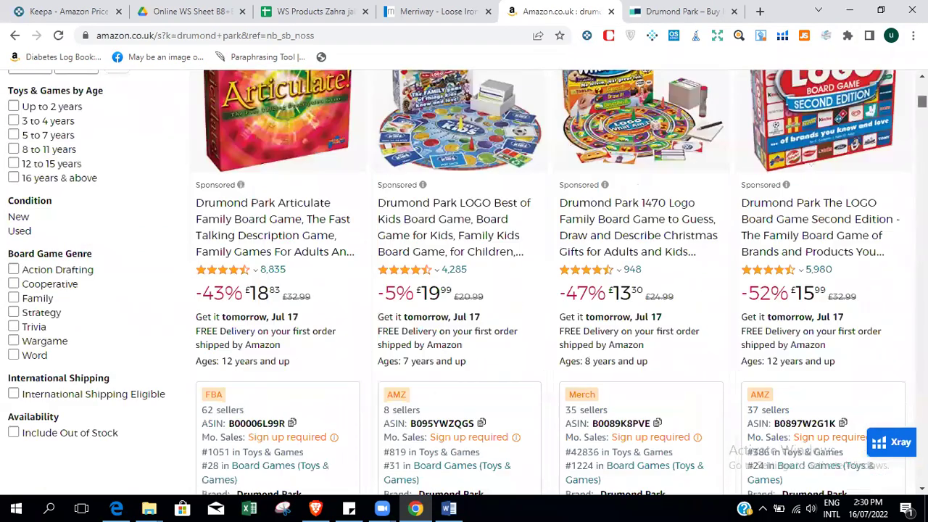
Compare the sponsored Drumond Park results' seller and rank details, and open the Articulate Family Board Game listing.
{"action": "scroll", "coordinate": [464, 283], "scroll_direction": "down", "scroll_amount": 1}
{"action": "scroll", "coordinate": [464, 283], "scroll_direction": "down", "scroll_amount": 2}
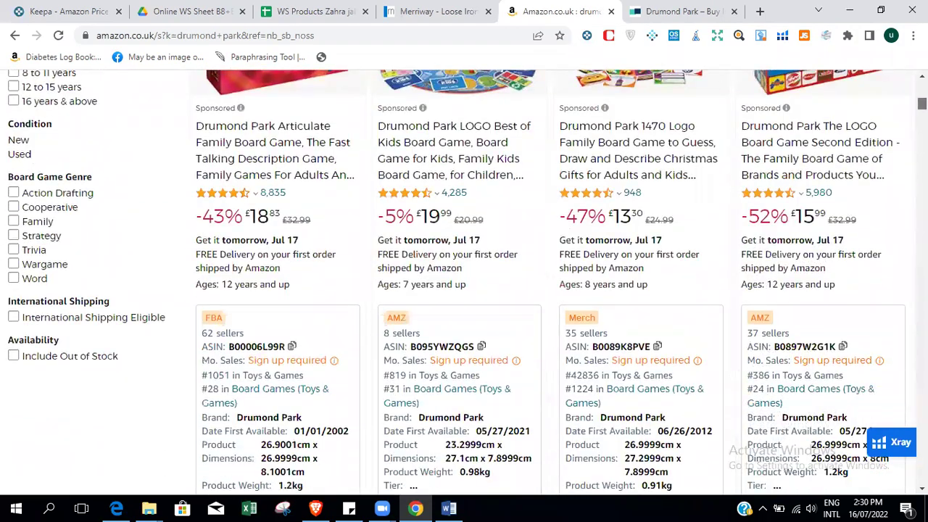
{"action": "scroll", "coordinate": [464, 283], "scroll_direction": "up", "scroll_amount": 2}
{"action": "scroll", "coordinate": [464, 283], "scroll_direction": "down", "scroll_amount": 4}
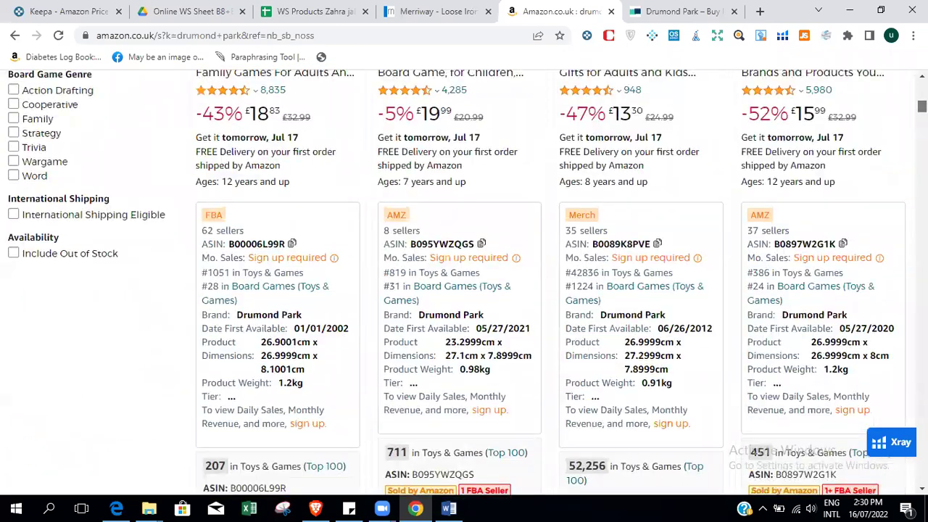
{"action": "scroll", "coordinate": [285, 362], "scroll_direction": "up", "scroll_amount": 5}
{"action": "mouse_move", "coordinate": [284, 315]}
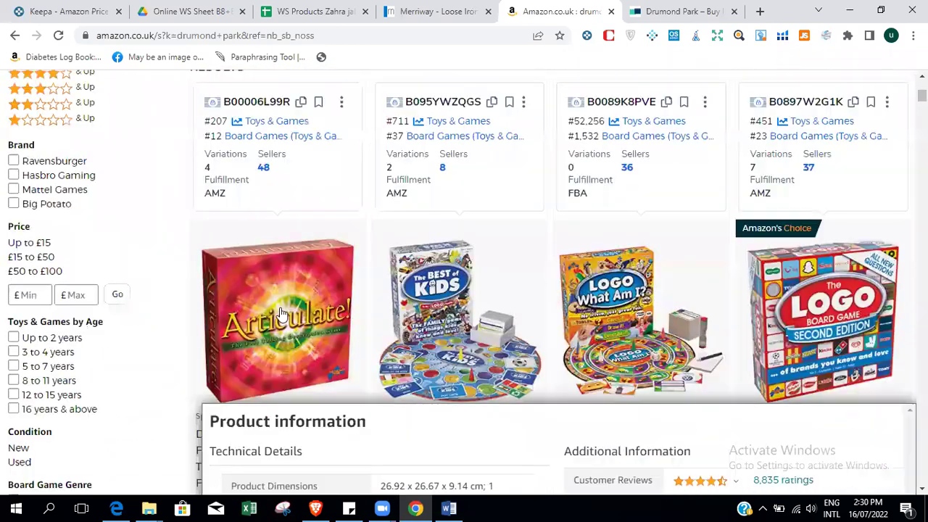
{"action": "left_click", "coordinate": [284, 350]}
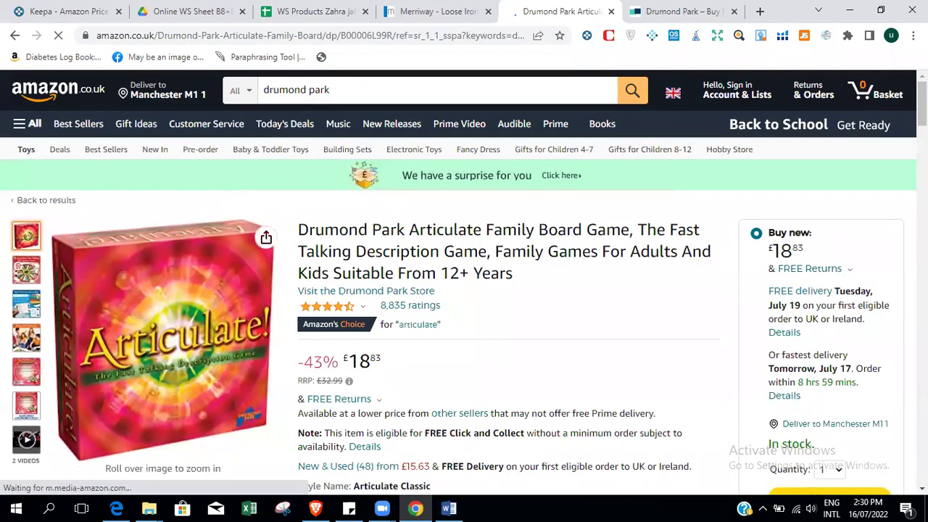
Open the Articulate listing's new and used offers and filter them to Prime delivery and New condition.
{"action": "scroll", "coordinate": [723, 311], "scroll_direction": "down", "scroll_amount": 5}
{"action": "scroll", "coordinate": [507, 283], "scroll_direction": "down", "scroll_amount": 2}
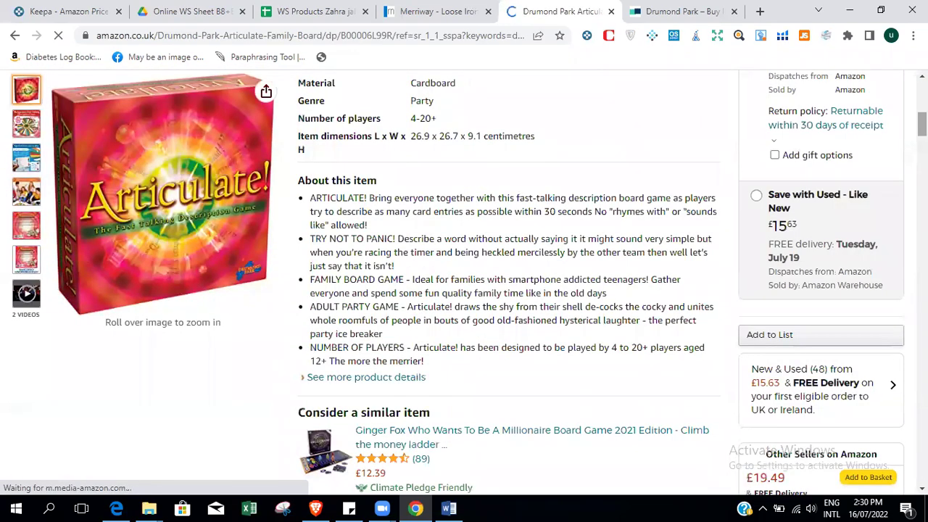
{"action": "scroll", "coordinate": [464, 283], "scroll_direction": "down", "scroll_amount": 6}
{"action": "scroll", "coordinate": [464, 283], "scroll_direction": "up", "scroll_amount": 5}
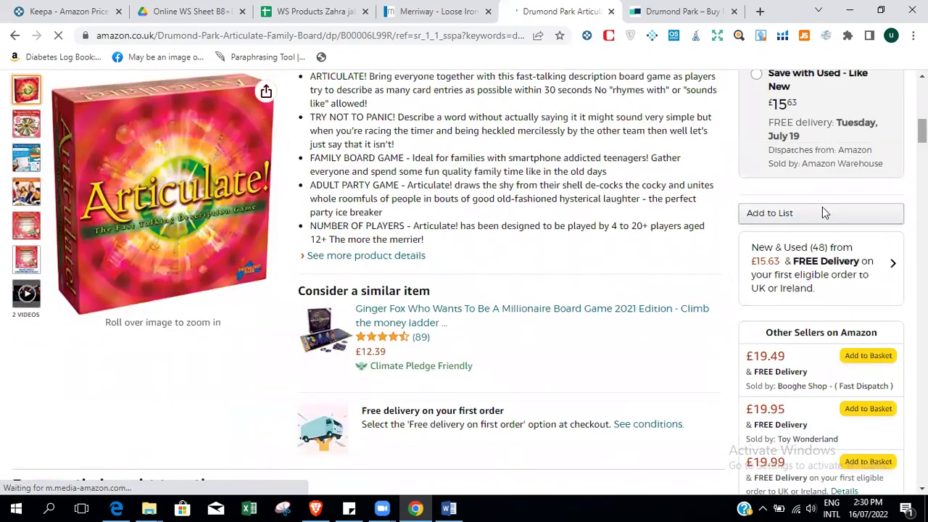
{"action": "left_click", "coordinate": [843, 251]}
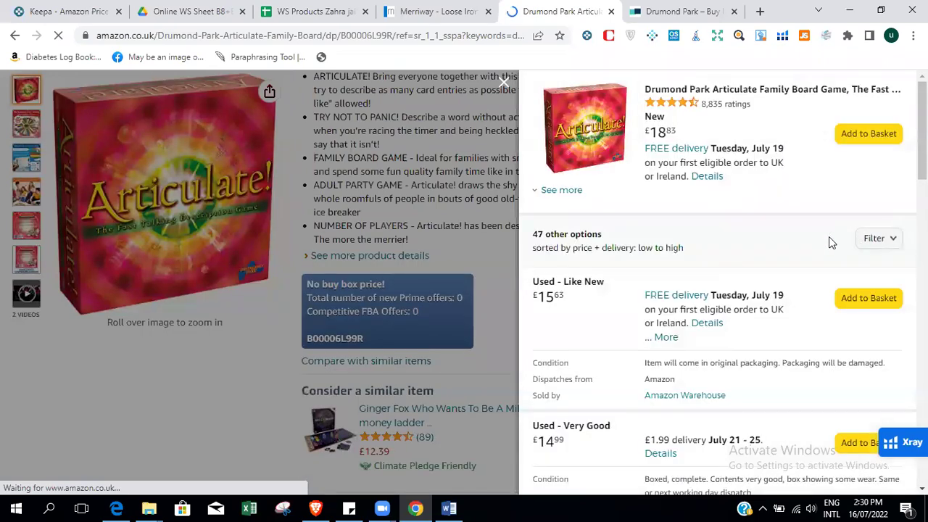
{"action": "left_click", "coordinate": [882, 239]}
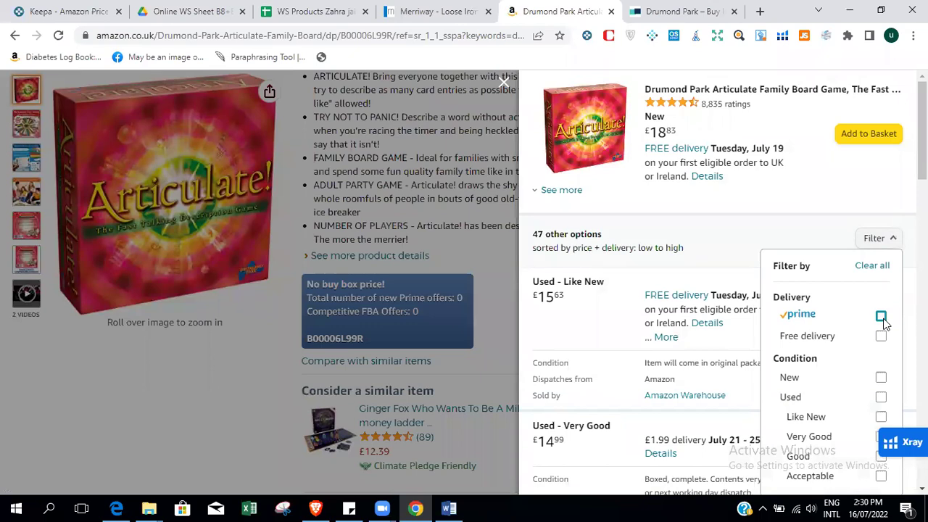
{"action": "left_click", "coordinate": [881, 318]}
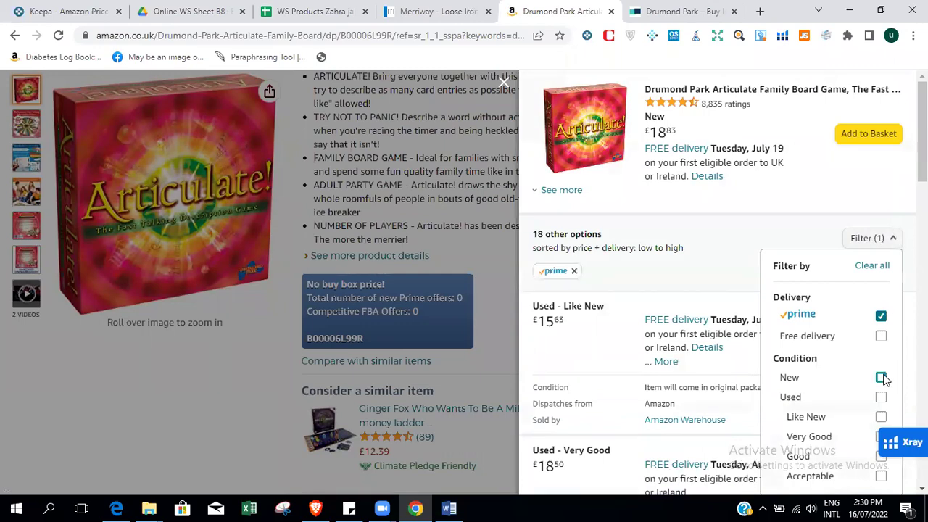
{"action": "left_click", "coordinate": [691, 261]}
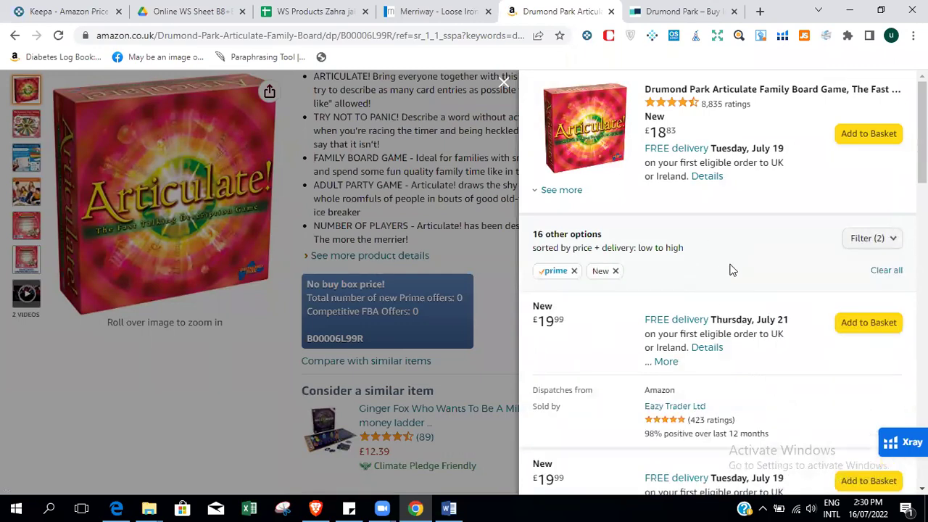
Look through the filtered Articulate offers for each seller's price and who dispatches the item.
{"action": "scroll", "coordinate": [730, 270], "scroll_direction": "down", "scroll_amount": 4}
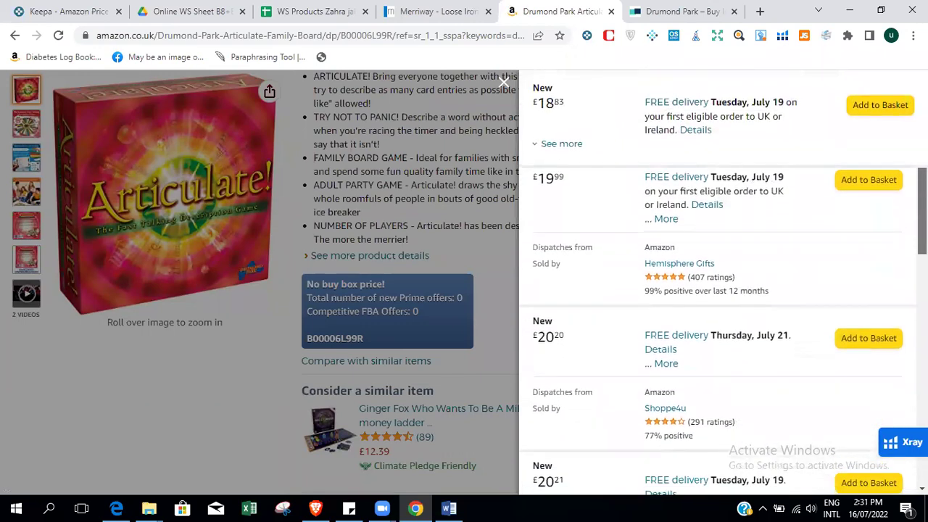
{"action": "scroll", "coordinate": [723, 283], "scroll_direction": "up", "scroll_amount": 3}
{"action": "scroll", "coordinate": [723, 283], "scroll_direction": "down", "scroll_amount": 5}
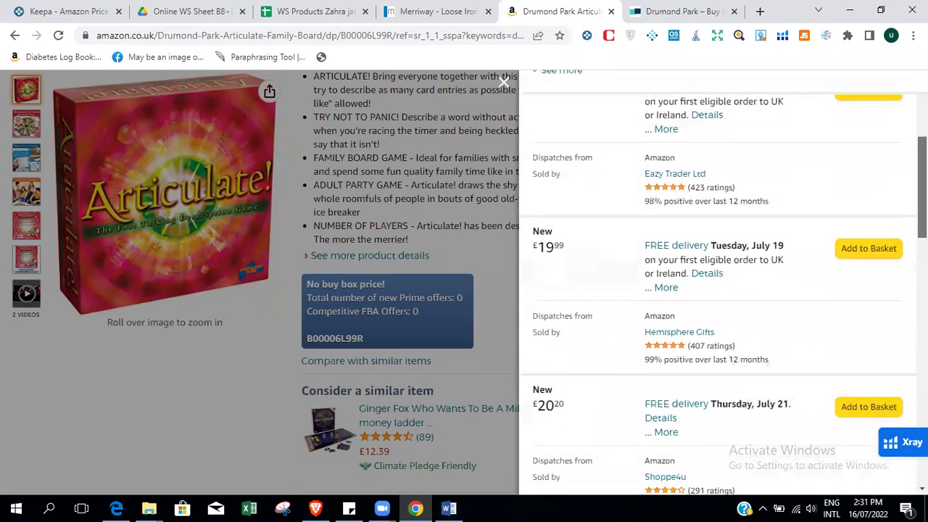
{"action": "scroll", "coordinate": [723, 283], "scroll_direction": "down", "scroll_amount": 3}
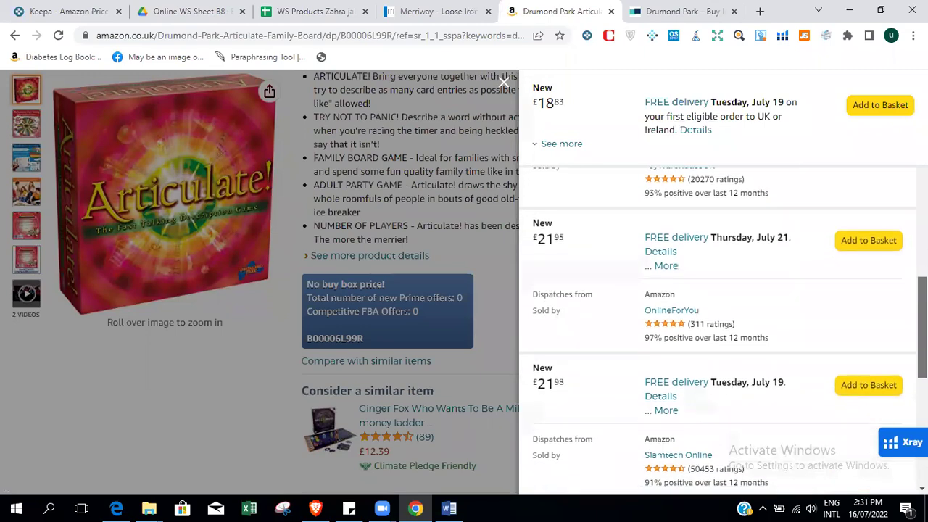
{"action": "scroll", "coordinate": [723, 283], "scroll_direction": "down", "scroll_amount": 4}
{"action": "scroll", "coordinate": [723, 329], "scroll_direction": "down", "scroll_amount": 4}
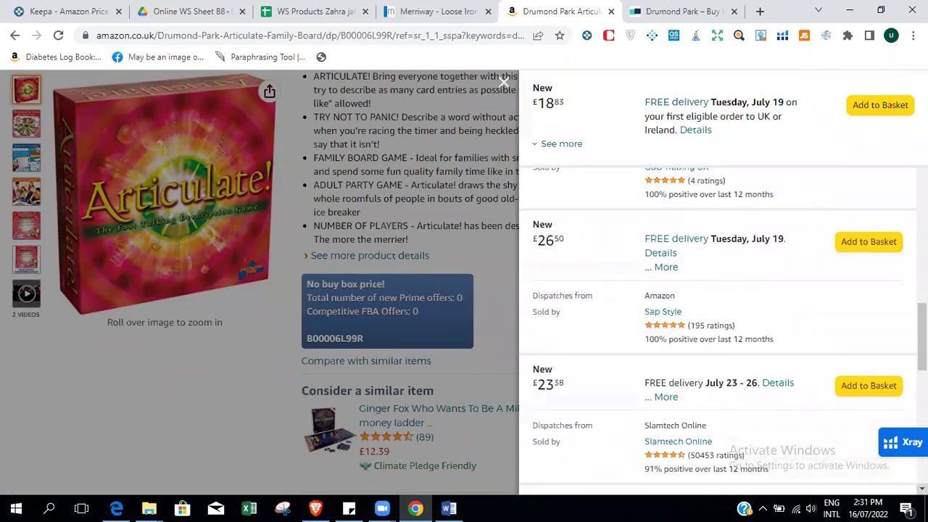
{"action": "scroll", "coordinate": [723, 326], "scroll_direction": "down", "scroll_amount": 4}
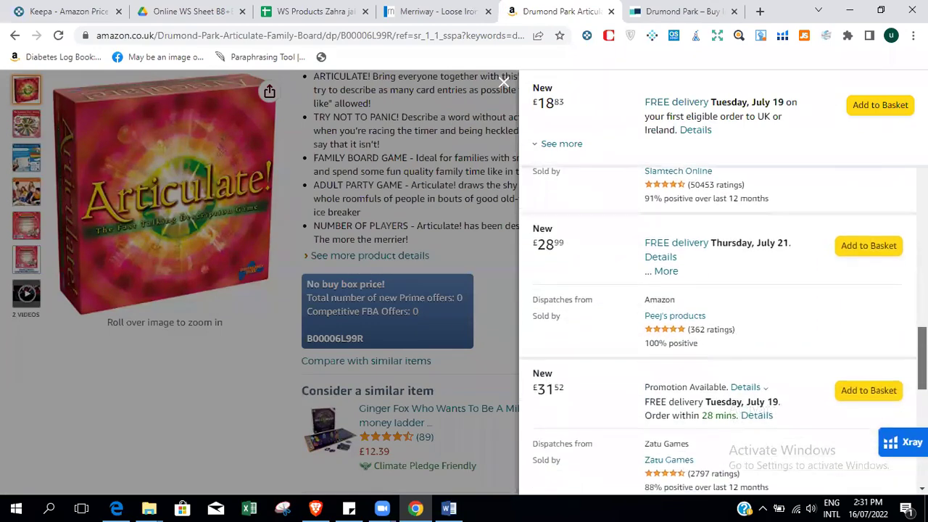
{"action": "scroll", "coordinate": [723, 327], "scroll_direction": "down", "scroll_amount": 4}
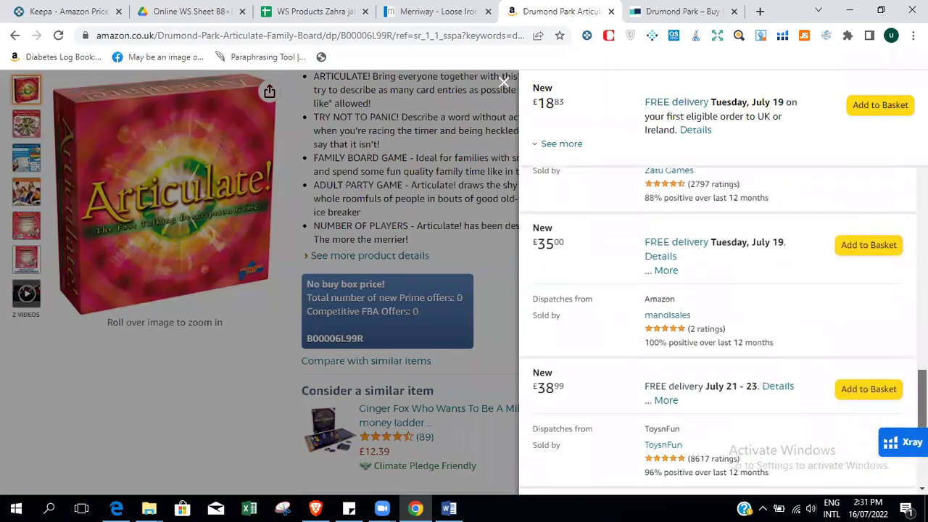
{"action": "scroll", "coordinate": [723, 326], "scroll_direction": "down", "scroll_amount": 3}
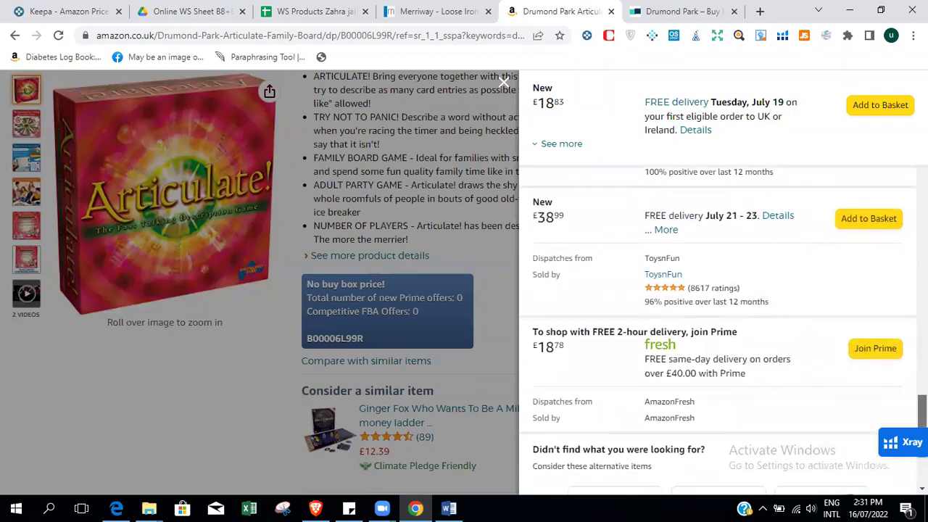
{"action": "scroll", "coordinate": [723, 326], "scroll_direction": "up", "scroll_amount": 10}
{"action": "scroll", "coordinate": [723, 327], "scroll_direction": "up", "scroll_amount": 5}
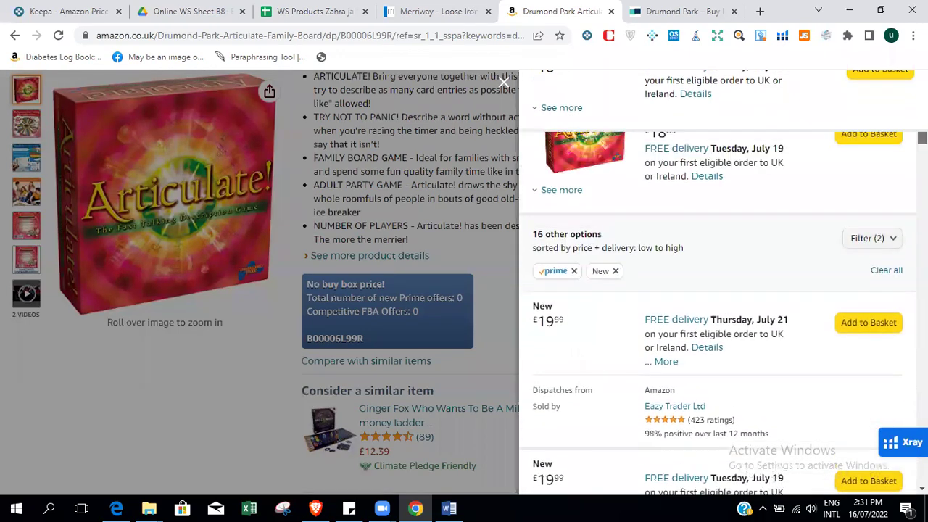
Go through the offers again from the cheapest, comparing Amazon-dispatched sellers' prices with the main offer, and close the offer list.
{"action": "scroll", "coordinate": [722, 327], "scroll_direction": "down", "scroll_amount": 1}
{"action": "scroll", "coordinate": [723, 327], "scroll_direction": "up", "scroll_amount": 1}
{"action": "scroll", "coordinate": [723, 326], "scroll_direction": "down", "scroll_amount": 1}
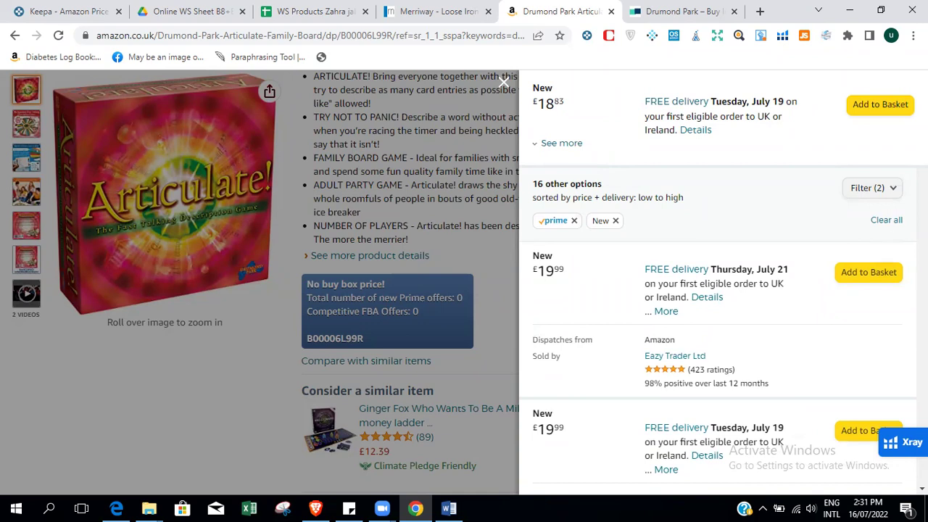
{"action": "scroll", "coordinate": [723, 326], "scroll_direction": "down", "scroll_amount": 5}
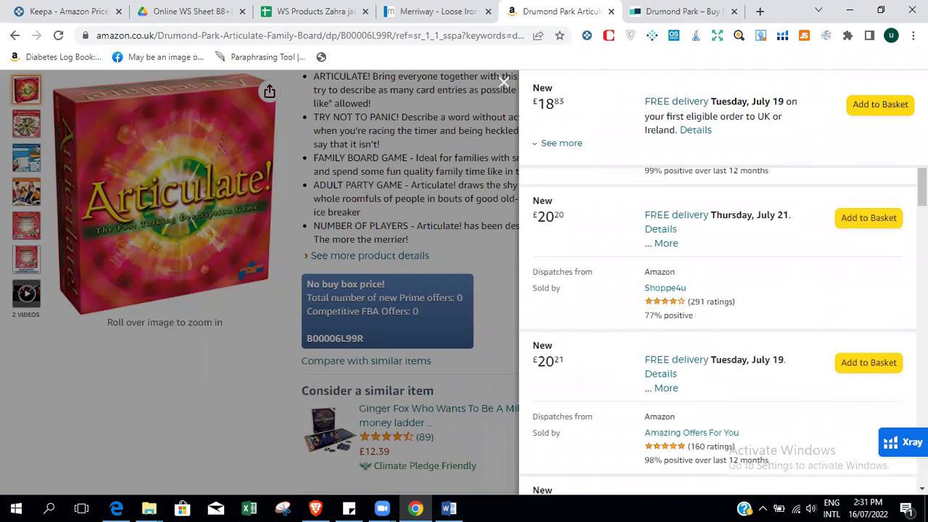
{"action": "scroll", "coordinate": [723, 331], "scroll_direction": "down", "scroll_amount": 4}
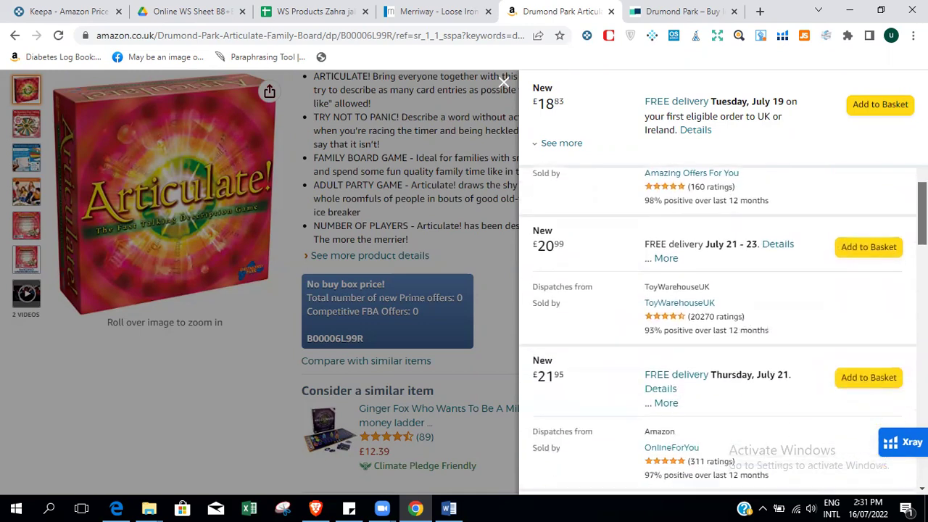
{"action": "scroll", "coordinate": [723, 330], "scroll_direction": "down", "scroll_amount": 1}
{"action": "scroll", "coordinate": [723, 330], "scroll_direction": "down", "scroll_amount": 3}
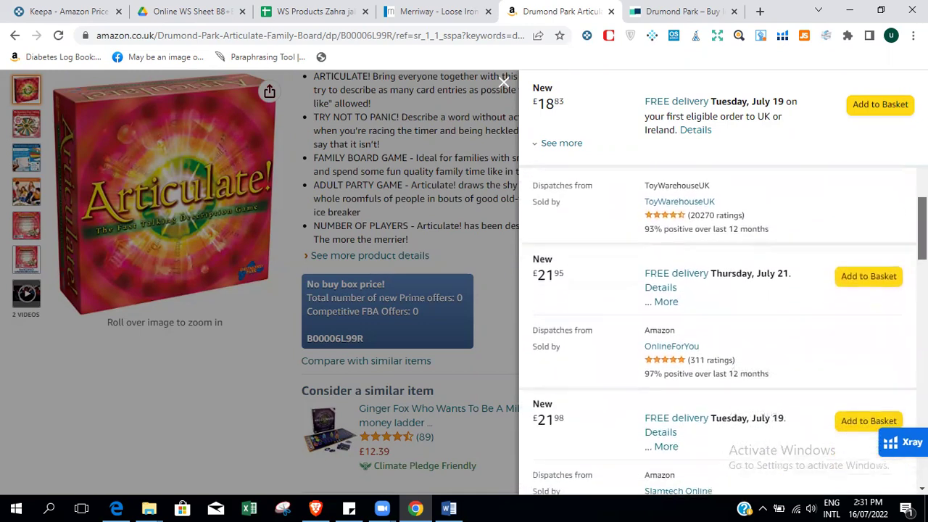
{"action": "scroll", "coordinate": [723, 331], "scroll_direction": "down", "scroll_amount": 4}
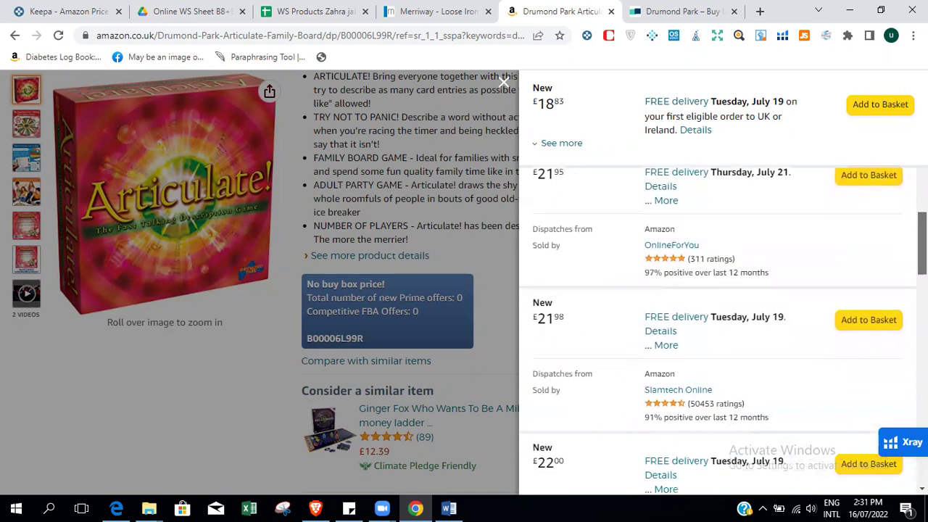
{"action": "scroll", "coordinate": [723, 330], "scroll_direction": "down", "scroll_amount": 9}
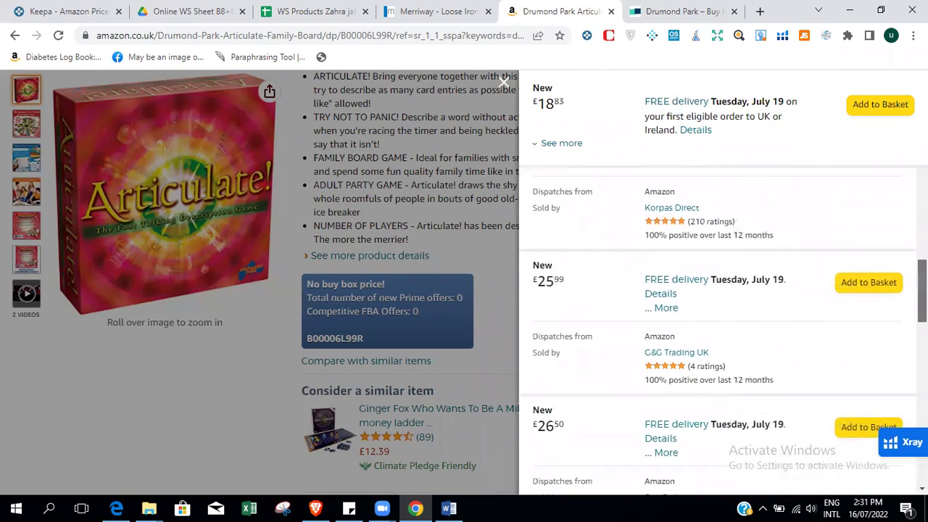
{"action": "scroll", "coordinate": [723, 331], "scroll_direction": "down", "scroll_amount": 6}
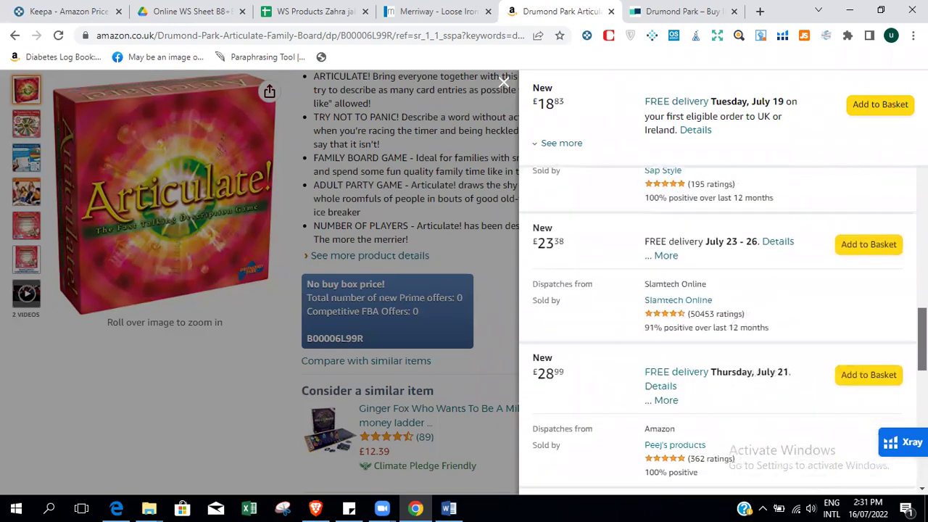
{"action": "scroll", "coordinate": [723, 331], "scroll_direction": "down", "scroll_amount": 6}
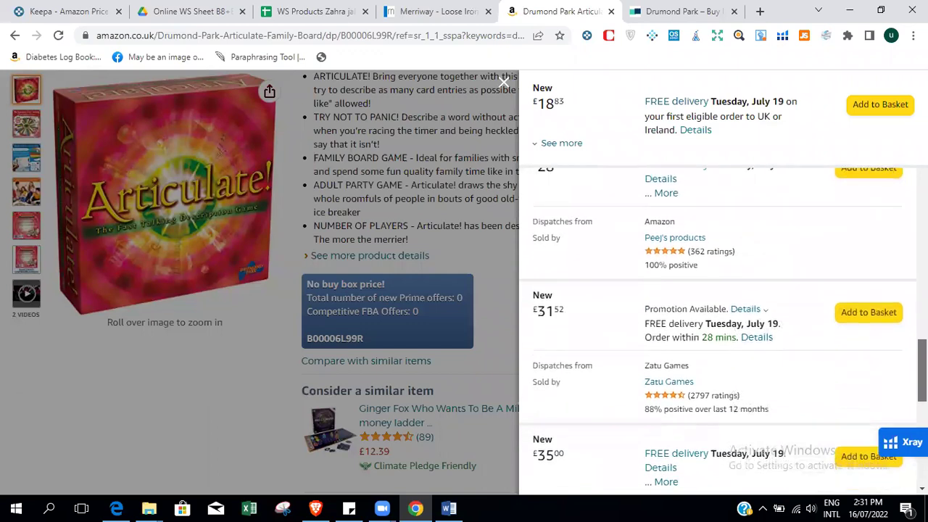
{"action": "scroll", "coordinate": [723, 330], "scroll_direction": "up", "scroll_amount": 1}
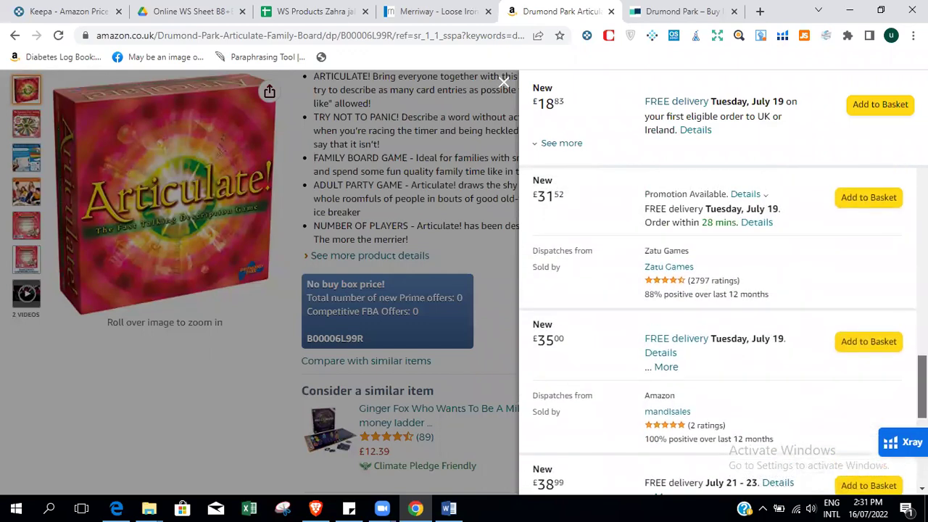
{"action": "scroll", "coordinate": [723, 330], "scroll_direction": "down", "scroll_amount": 6}
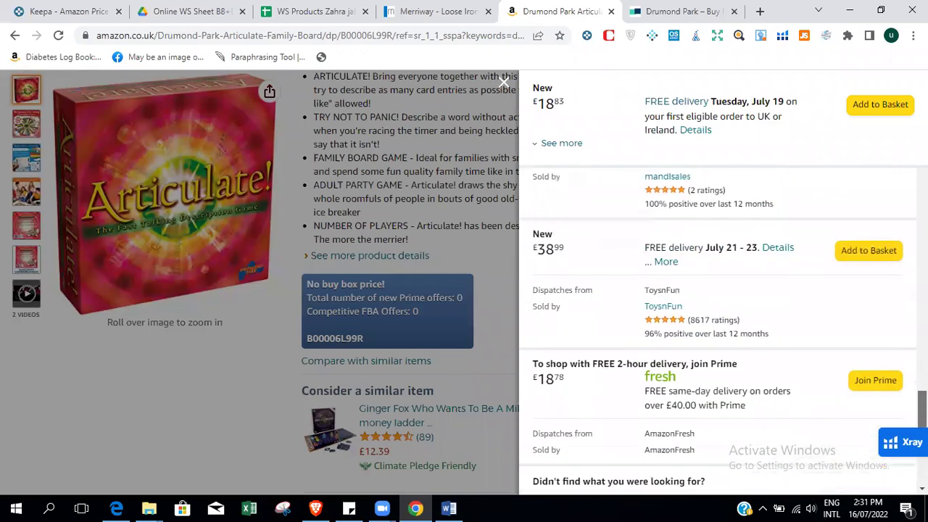
{"action": "scroll", "coordinate": [723, 331], "scroll_direction": "up", "scroll_amount": 5}
{"action": "scroll", "coordinate": [545, 98], "scroll_direction": "up", "scroll_amount": 8}
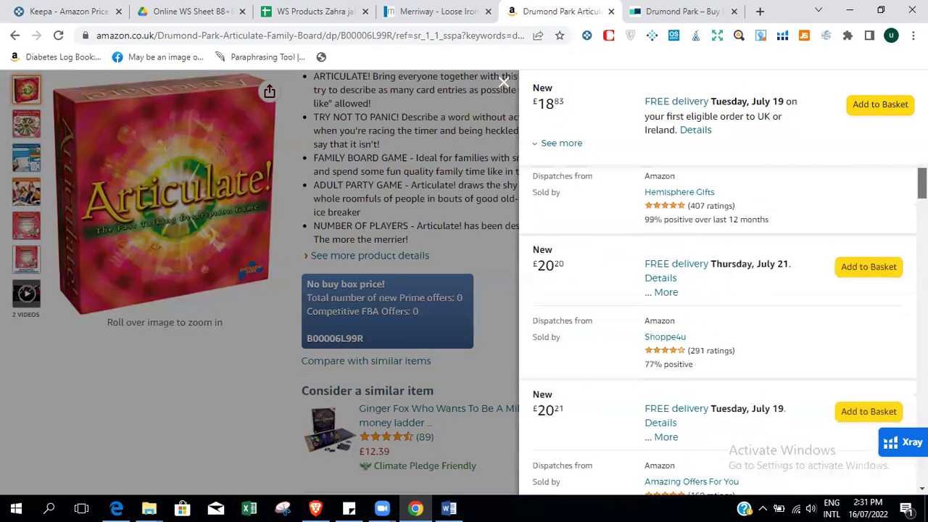
{"action": "left_click", "coordinate": [501, 86]}
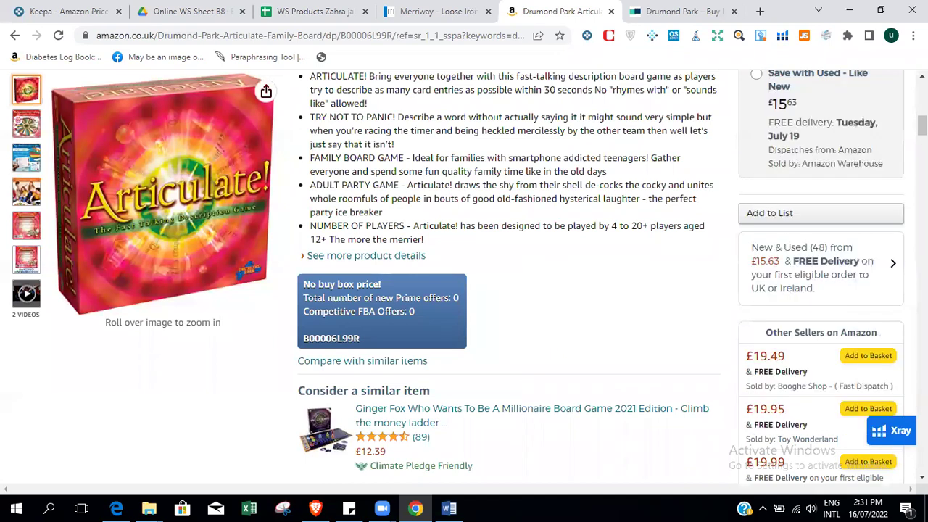
Examine the Keepa price history of the Articulate listing for Amazon's own offer over the last three months.
{"action": "scroll", "coordinate": [464, 275], "scroll_direction": "up", "scroll_amount": 3}
{"action": "scroll", "coordinate": [464, 276], "scroll_direction": "down", "scroll_amount": 10}
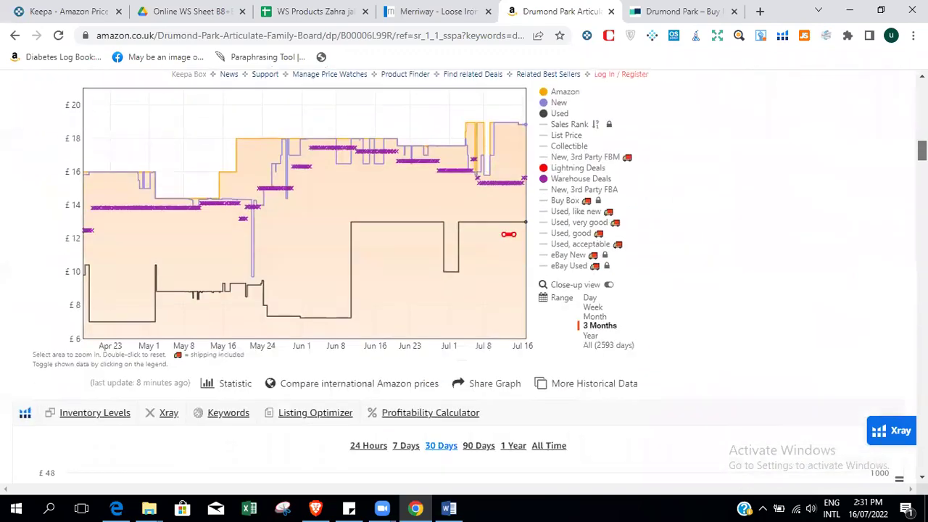
{"action": "scroll", "coordinate": [464, 276], "scroll_direction": "up", "scroll_amount": 3}
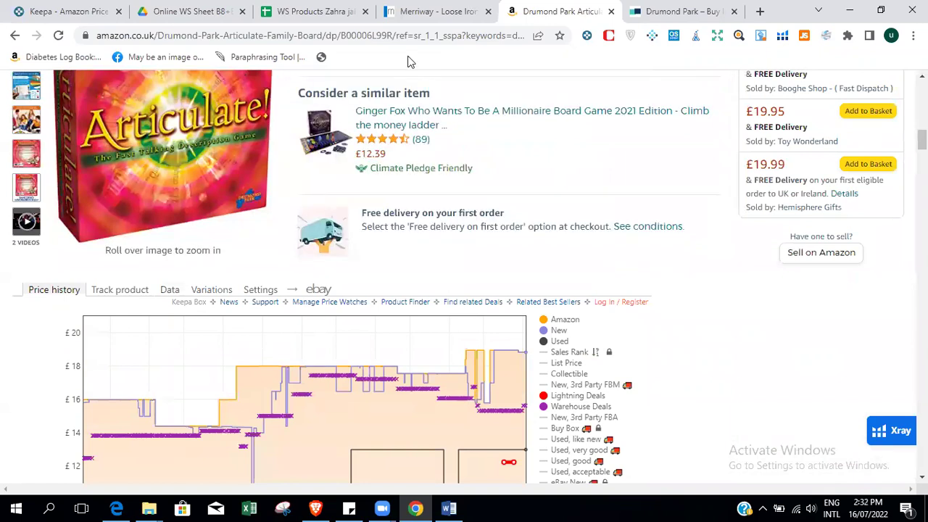
Copy the Articulate listing's address, switch to the Brave browser, and open the listing there in a new tab.
{"action": "left_click", "coordinate": [402, 28]}
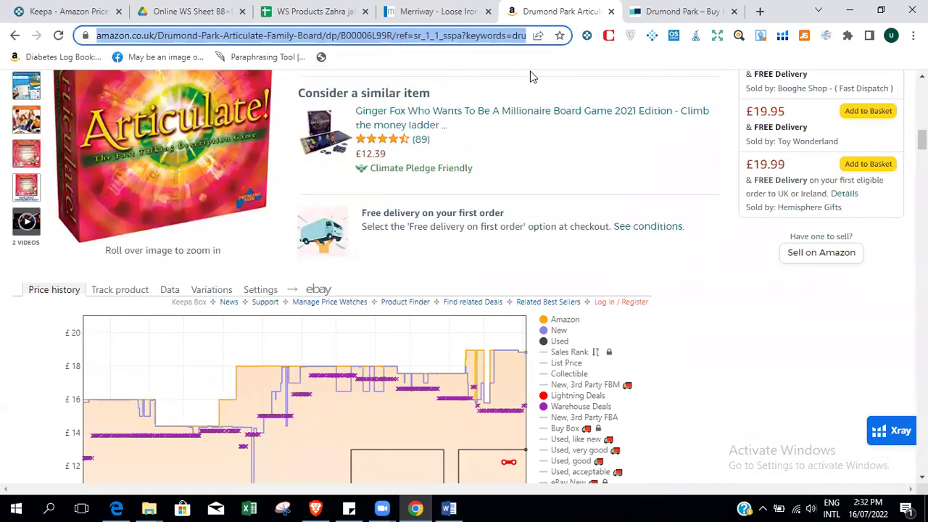
{"action": "left_click", "coordinate": [316, 508]}
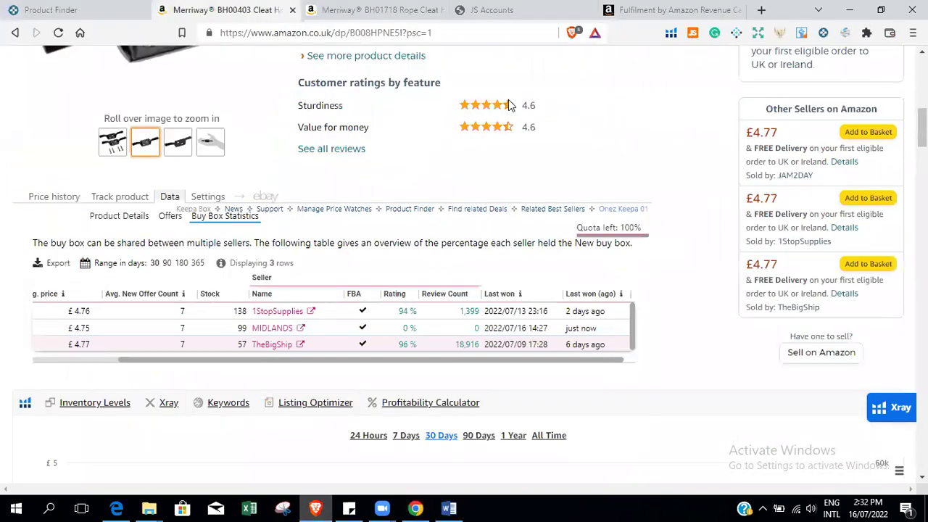
{"action": "left_click", "coordinate": [522, 8]}
{"action": "left_click", "coordinate": [384, 10]}
{"action": "left_click", "coordinate": [671, 9]}
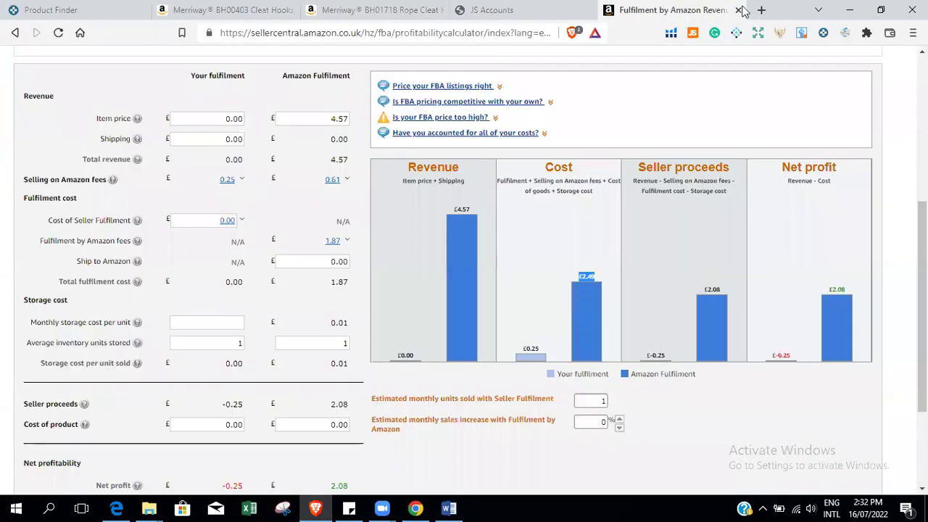
{"action": "left_click", "coordinate": [760, 11]}
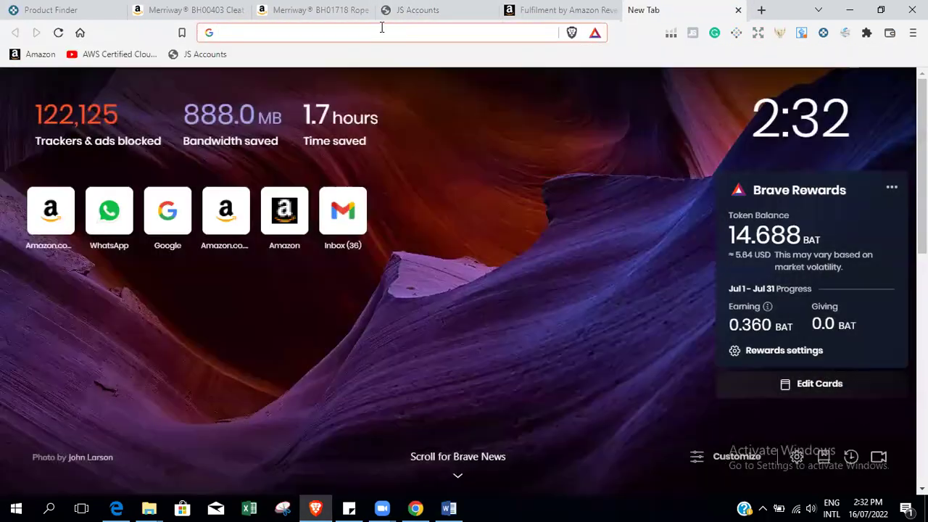
{"action": "left_click", "coordinate": [382, 29]}
{"action": "key", "text": "ctrl+v"}
{"action": "key", "text": "Return"}
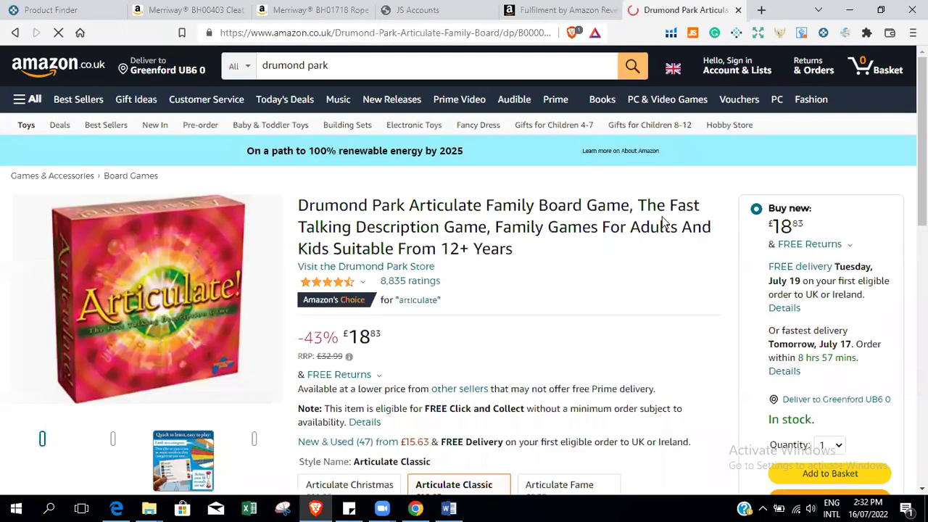
{"action": "scroll", "coordinate": [478, 290], "scroll_direction": "down", "scroll_amount": 6}
{"action": "scroll", "coordinate": [464, 269], "scroll_direction": "down", "scroll_amount": 7}
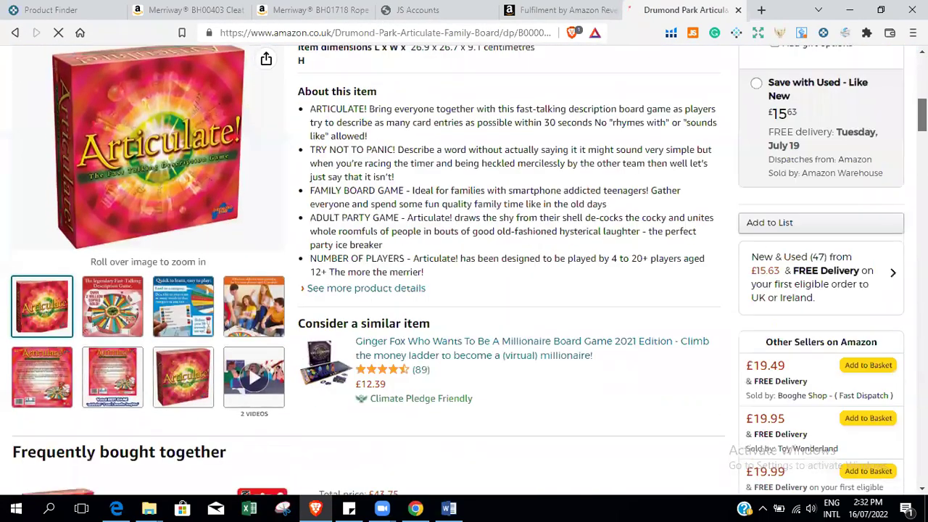
{"action": "scroll", "coordinate": [464, 268], "scroll_direction": "up", "scroll_amount": 6}
{"action": "scroll", "coordinate": [464, 268], "scroll_direction": "down", "scroll_amount": 8}
{"action": "scroll", "coordinate": [464, 268], "scroll_direction": "down", "scroll_amount": 1}
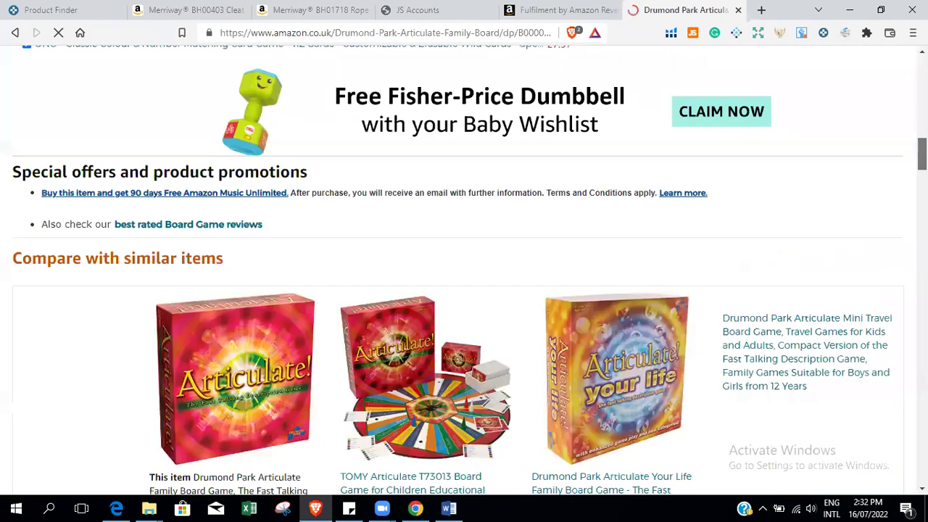
{"action": "scroll", "coordinate": [464, 268], "scroll_direction": "up", "scroll_amount": 8}
{"action": "scroll", "coordinate": [464, 269], "scroll_direction": "up", "scroll_amount": 2}
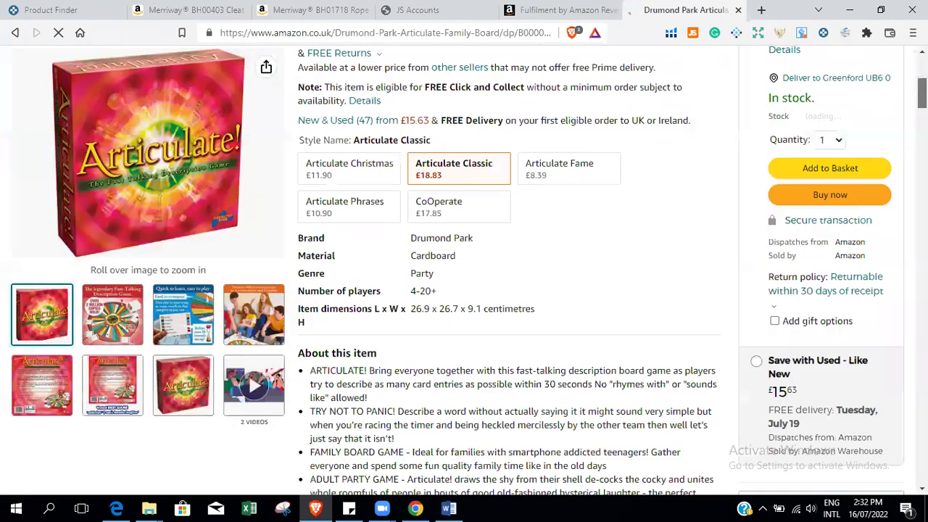
{"action": "scroll", "coordinate": [465, 268], "scroll_direction": "down", "scroll_amount": 5}
{"action": "scroll", "coordinate": [464, 268], "scroll_direction": "up", "scroll_amount": 1}
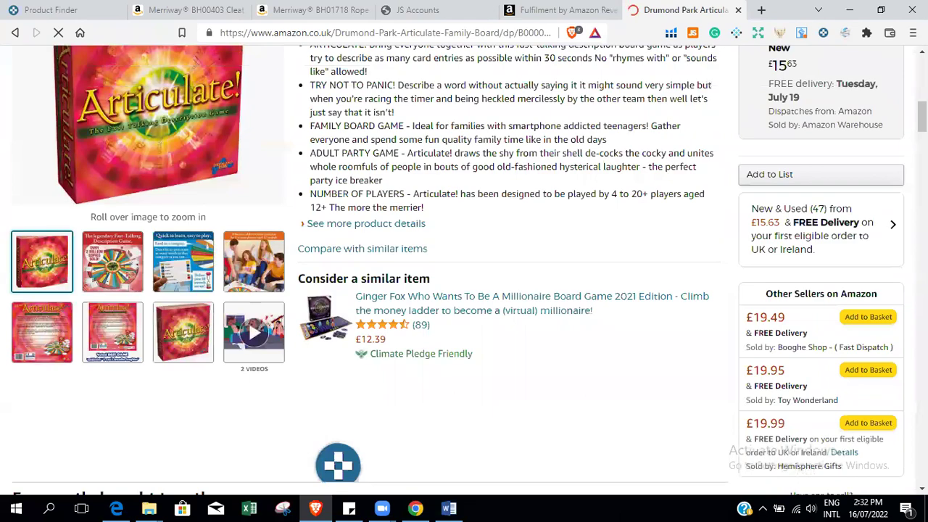
{"action": "scroll", "coordinate": [464, 268], "scroll_direction": "up", "scroll_amount": 7}
{"action": "scroll", "coordinate": [464, 268], "scroll_direction": "down", "scroll_amount": 9}
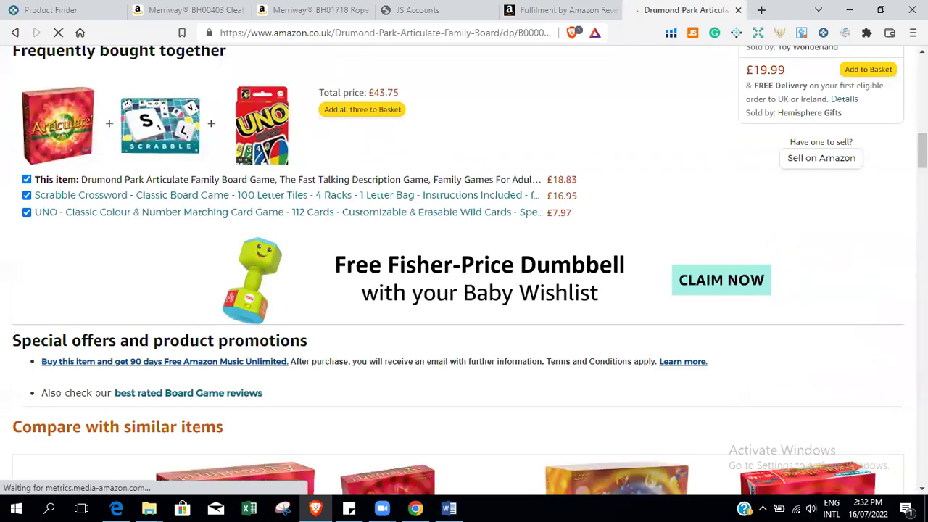
{"action": "scroll", "coordinate": [464, 269], "scroll_direction": "up", "scroll_amount": 4}
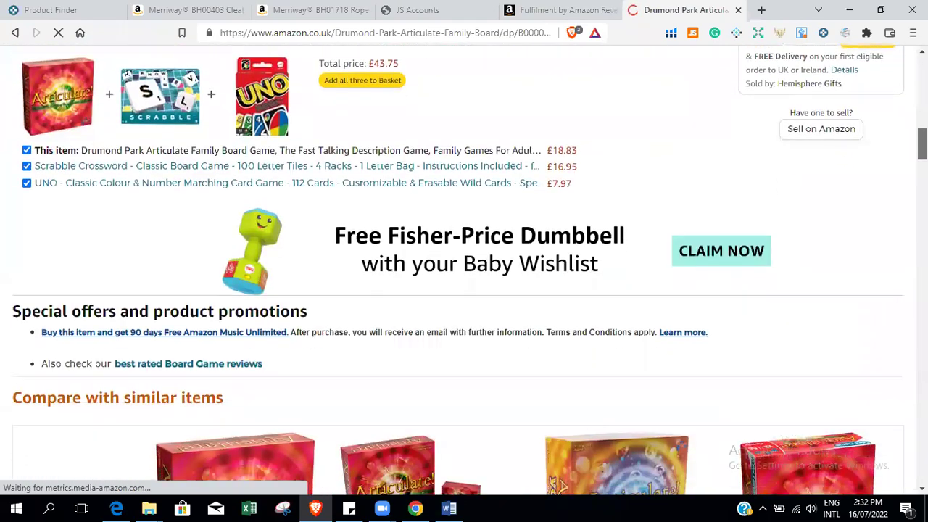
Open Keepa's Buy Box statistics for the Articulate listing and review each seller's share over 30 and 90 days.
{"action": "scroll", "coordinate": [464, 268], "scroll_direction": "up", "scroll_amount": 8}
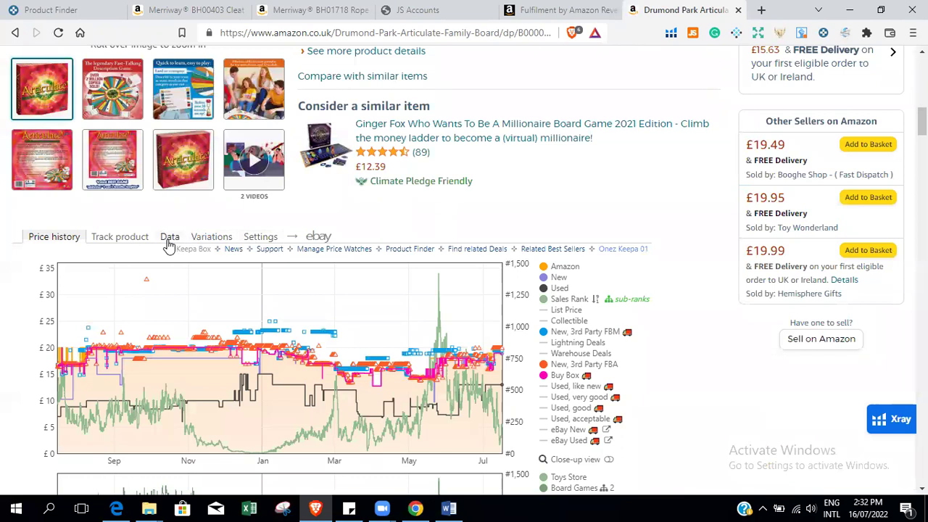
{"action": "left_click", "coordinate": [169, 239]}
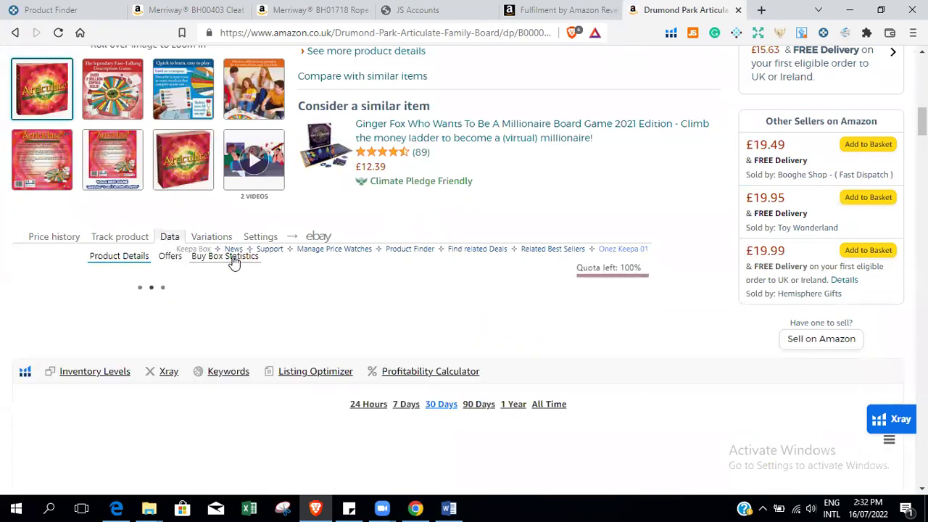
{"action": "left_click", "coordinate": [231, 257]}
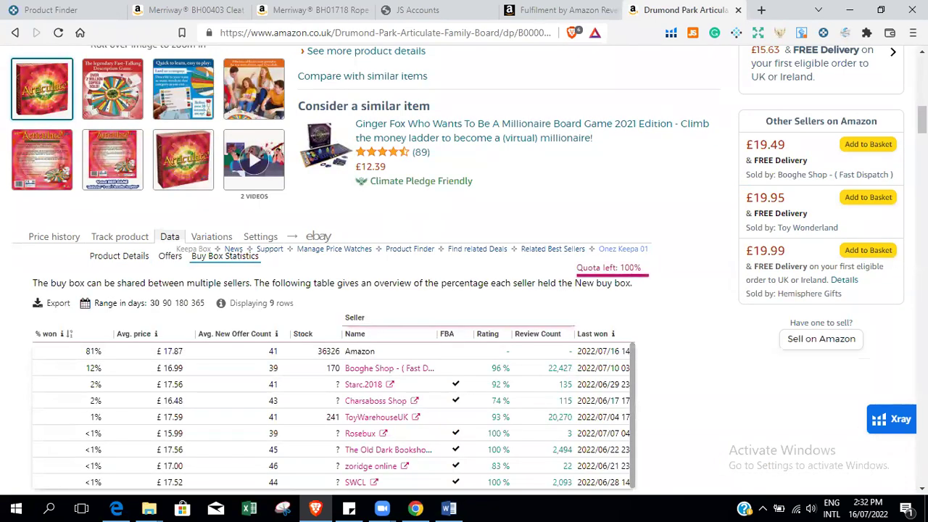
{"action": "scroll", "coordinate": [303, 204], "scroll_direction": "down", "scroll_amount": 2}
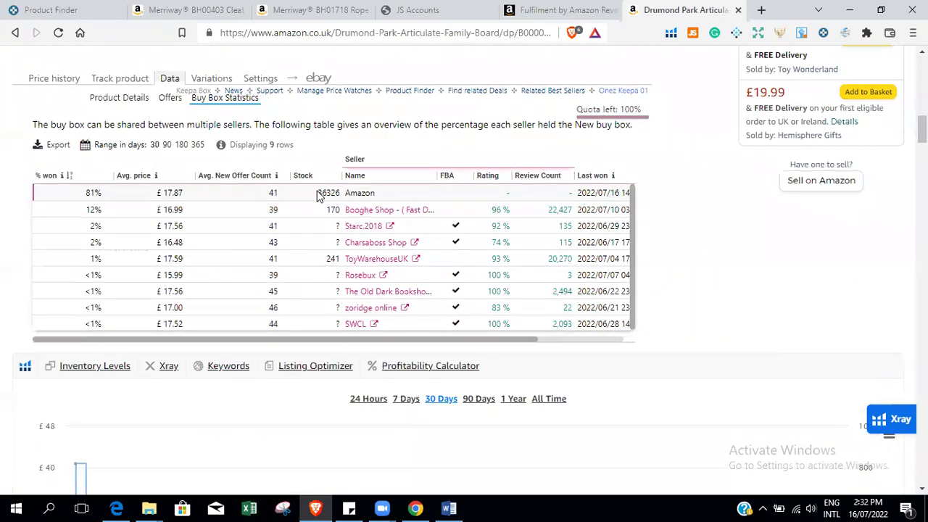
{"action": "left_click", "coordinate": [166, 144]}
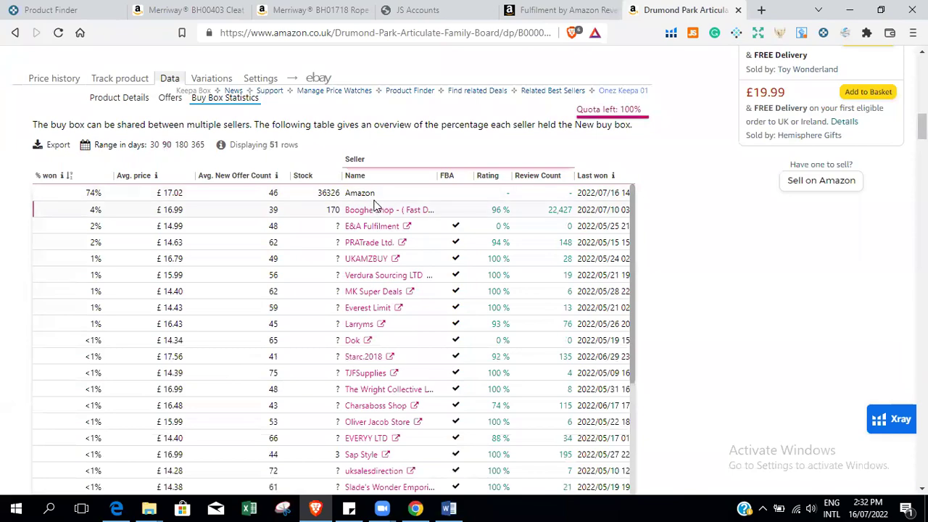
{"action": "scroll", "coordinate": [375, 207], "scroll_direction": "up", "scroll_amount": 2}
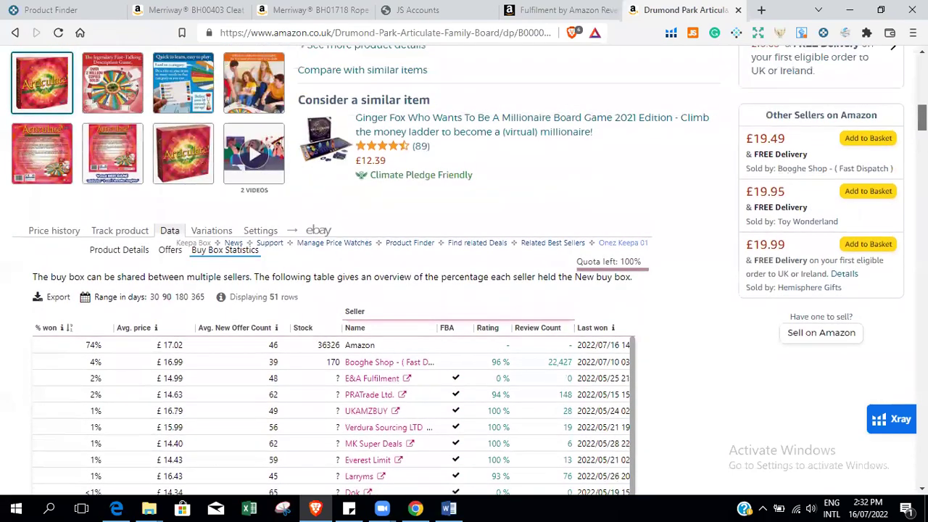
{"action": "scroll", "coordinate": [464, 270], "scroll_direction": "up", "scroll_amount": 4}
{"action": "scroll", "coordinate": [464, 270], "scroll_direction": "down", "scroll_amount": 6}
{"action": "scroll", "coordinate": [464, 271], "scroll_direction": "up", "scroll_amount": 1}
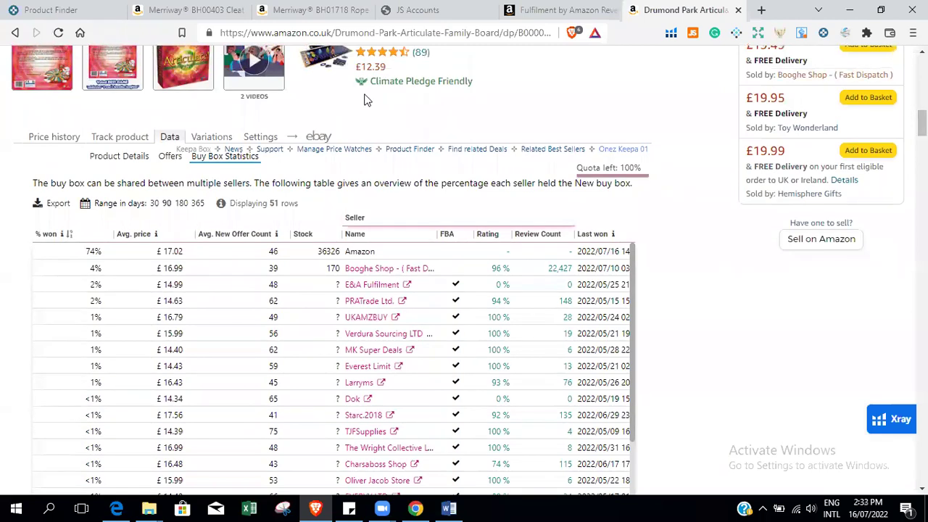
Show the listing's Keepa variations, sort them by ratings from highest to lowest, and open the Articulate Classic variation.
{"action": "left_click", "coordinate": [205, 138]}
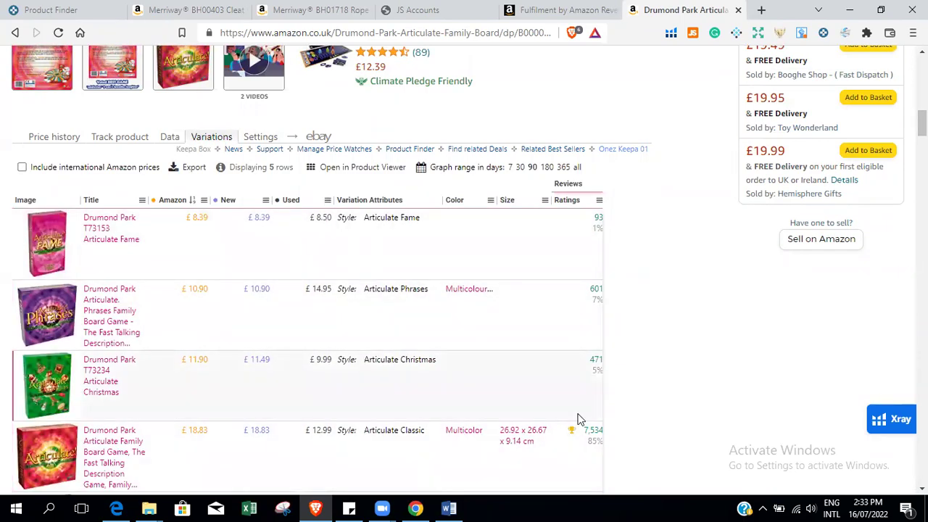
{"action": "left_click", "coordinate": [566, 201]}
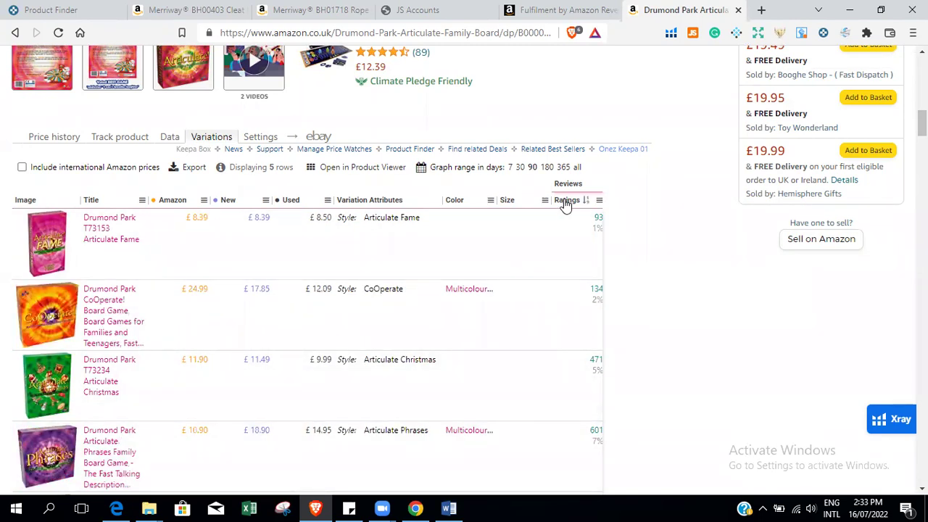
{"action": "left_click", "coordinate": [567, 201]}
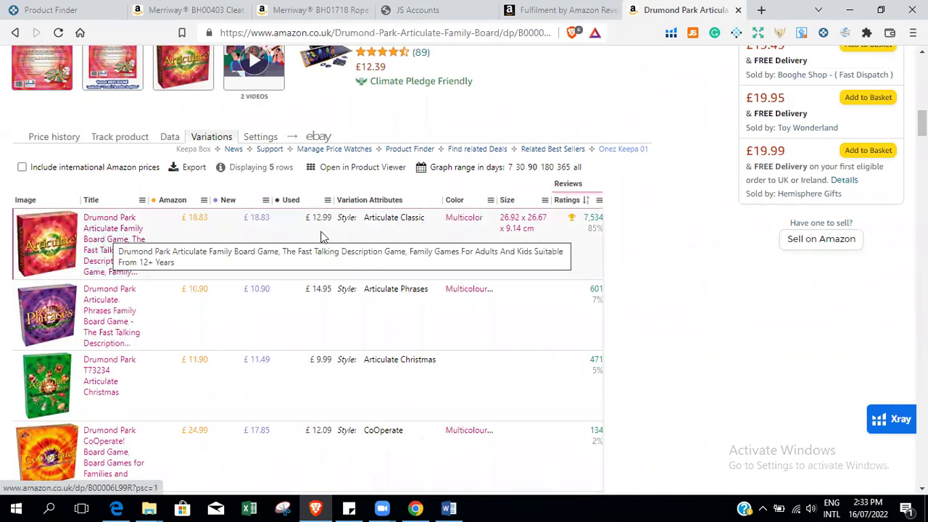
{"action": "left_click", "coordinate": [100, 236]}
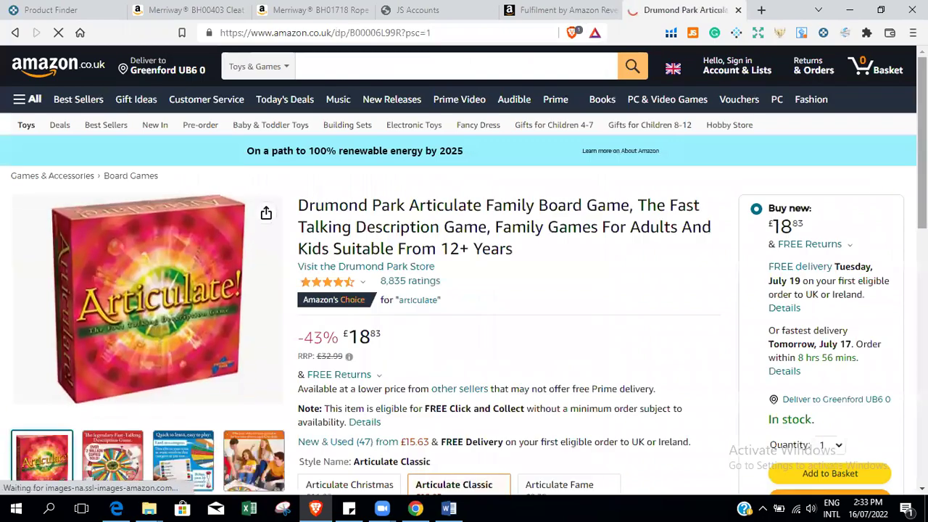
Check who dispatches and sells the main offer on the Articulate Classic listing, highlighting those details.
{"action": "scroll", "coordinate": [464, 268], "scroll_direction": "down", "scroll_amount": 8}
{"action": "scroll", "coordinate": [464, 268], "scroll_direction": "up", "scroll_amount": 3}
{"action": "scroll", "coordinate": [464, 269], "scroll_direction": "down", "scroll_amount": 1}
{"action": "scroll", "coordinate": [508, 268], "scroll_direction": "down", "scroll_amount": 4}
{"action": "scroll", "coordinate": [508, 269], "scroll_direction": "up", "scroll_amount": 6}
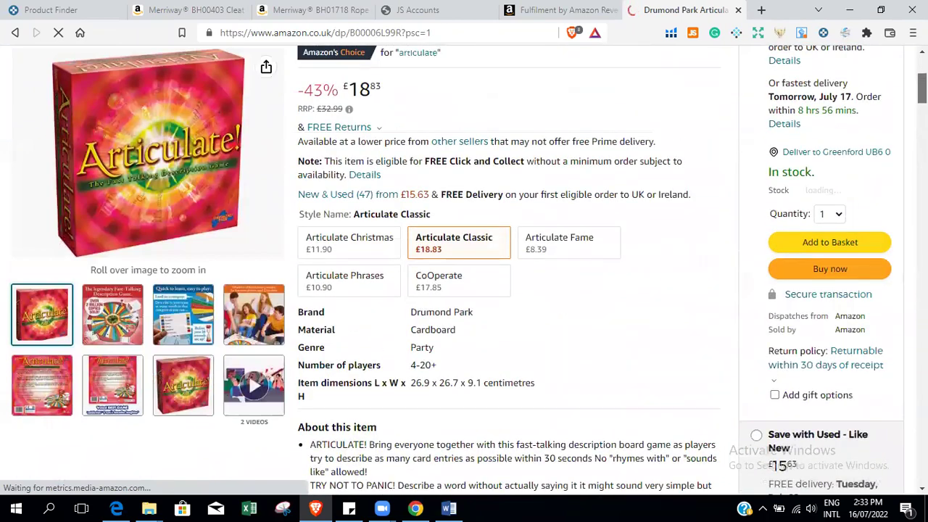
{"action": "left_click_drag", "start_coordinate": [767, 296], "coordinate": [865, 315]}
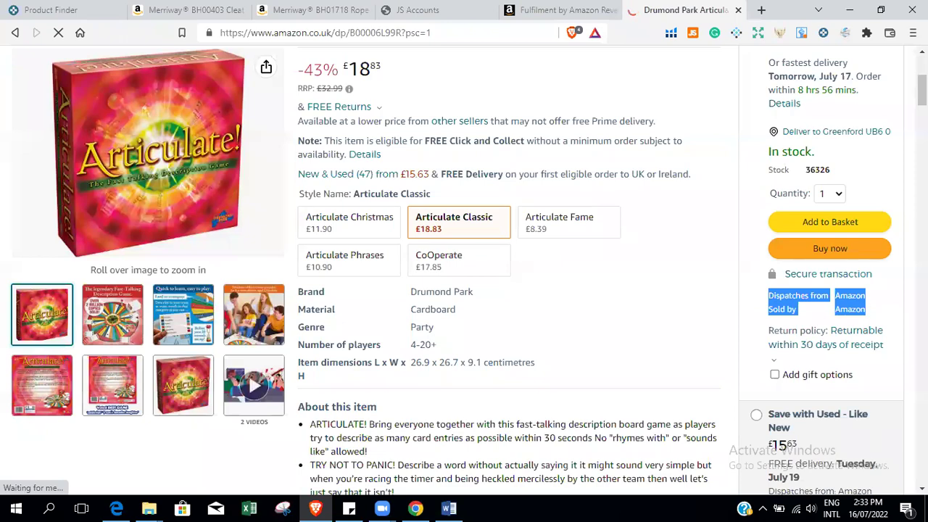
Open the Keepa Buy Box statistics of the Articulate Classic listing and set the range to 180 days.
{"action": "scroll", "coordinate": [801, 143], "scroll_direction": "down", "scroll_amount": 8}
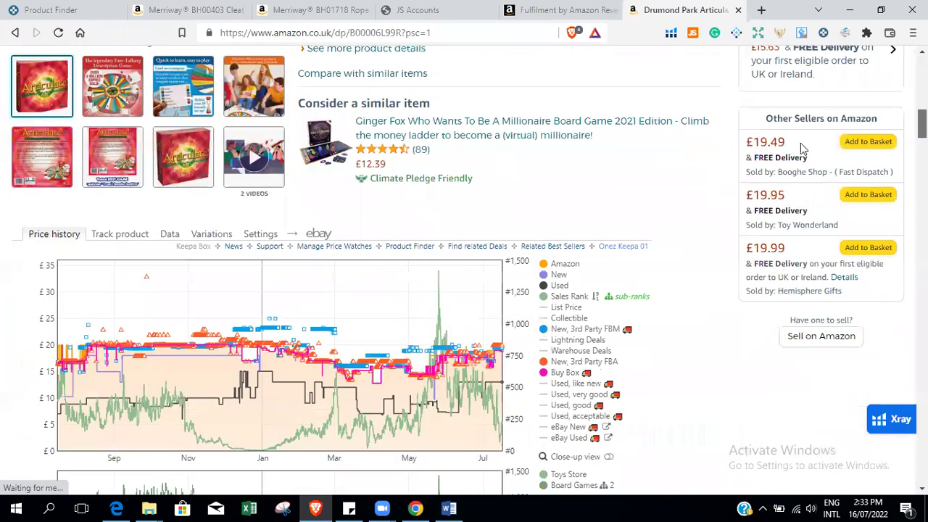
{"action": "left_click", "coordinate": [166, 213]}
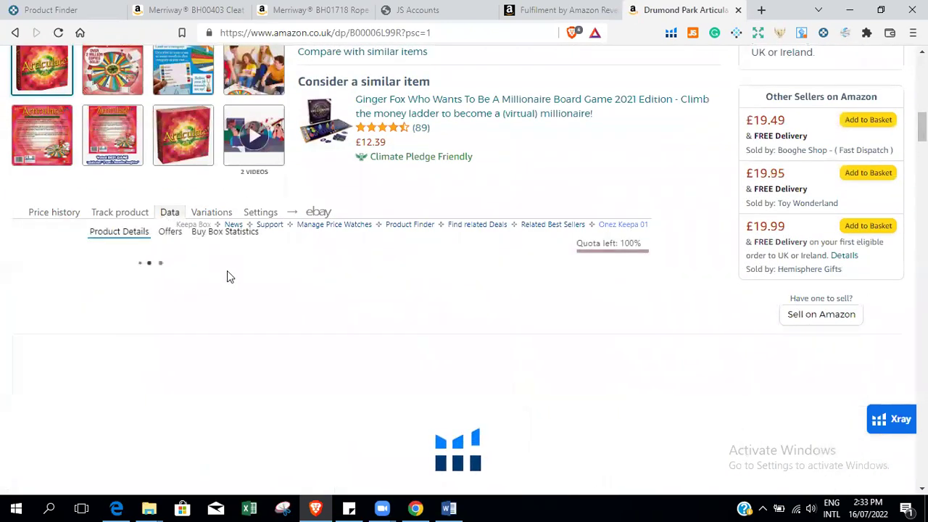
{"action": "left_click", "coordinate": [227, 232]}
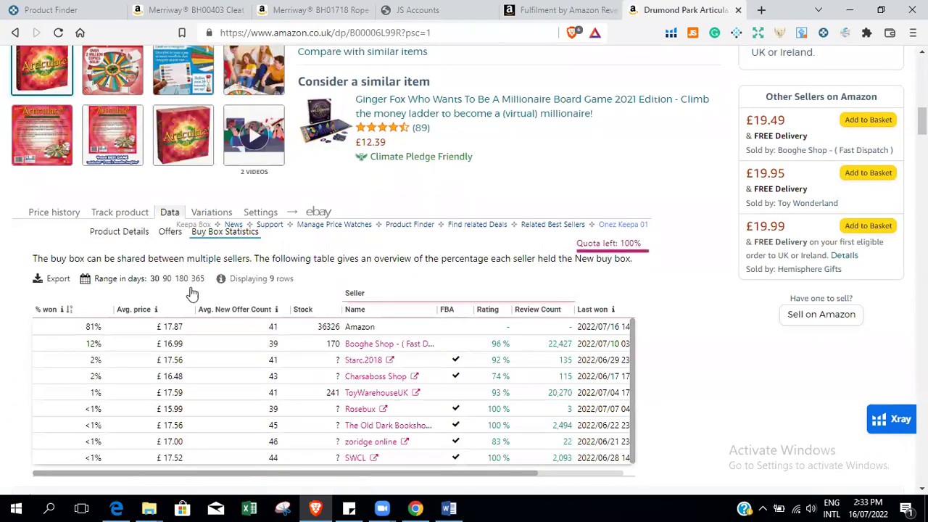
{"action": "left_click", "coordinate": [177, 280]}
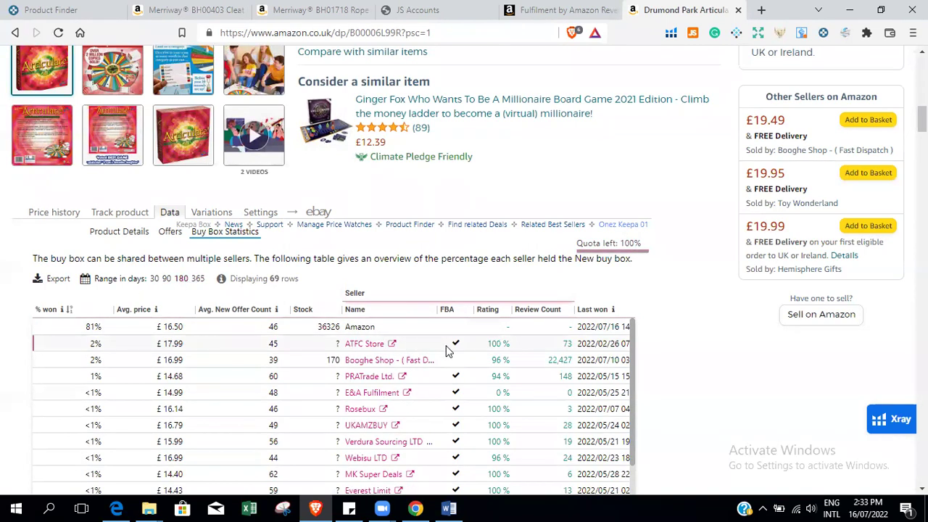
Look through the 180-day seller table, including the columns for when each seller last won the Buy Box.
{"action": "scroll", "coordinate": [334, 268], "scroll_direction": "down", "scroll_amount": 5}
{"action": "scroll", "coordinate": [334, 268], "scroll_direction": "up", "scroll_amount": 2}
{"action": "scroll", "coordinate": [334, 268], "scroll_direction": "down", "scroll_amount": 1}
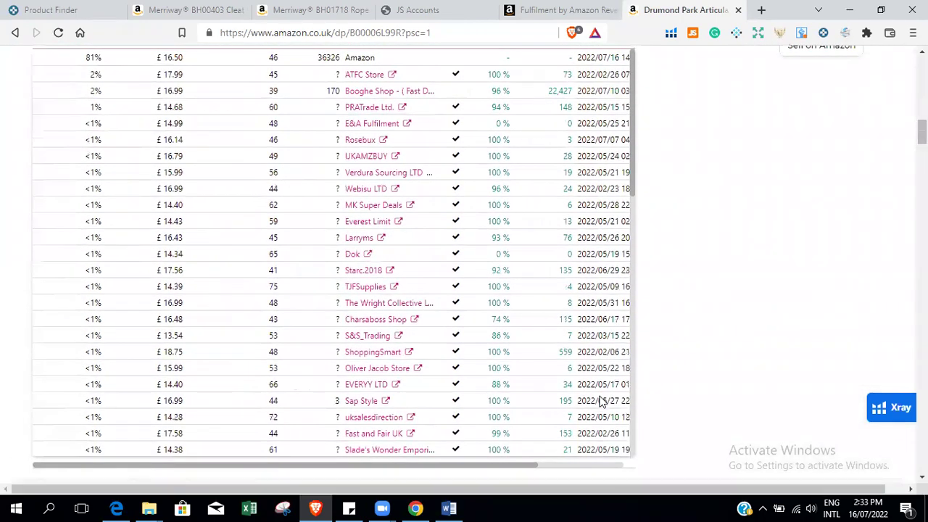
{"action": "left_click_drag", "start_coordinate": [527, 468], "coordinate": [639, 467]}
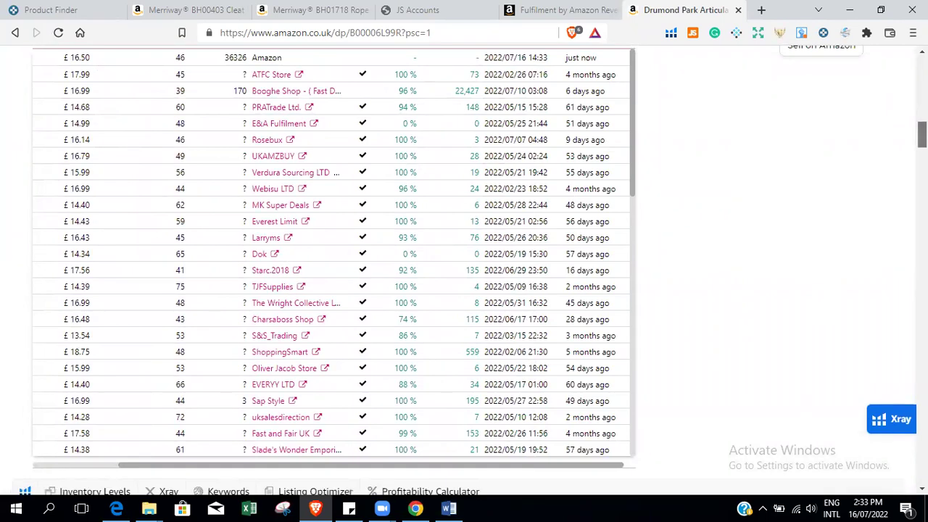
{"action": "scroll", "coordinate": [333, 268], "scroll_direction": "up", "scroll_amount": 2}
{"action": "scroll", "coordinate": [334, 268], "scroll_direction": "down", "scroll_amount": 1}
{"action": "scroll", "coordinate": [464, 275], "scroll_direction": "up", "scroll_amount": 5}
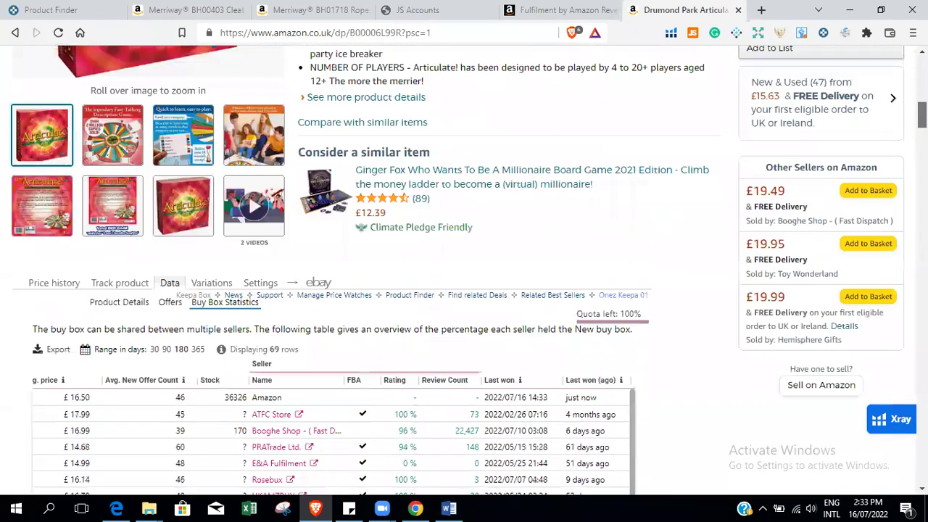
{"action": "scroll", "coordinate": [464, 276], "scroll_direction": "down", "scroll_amount": 3}
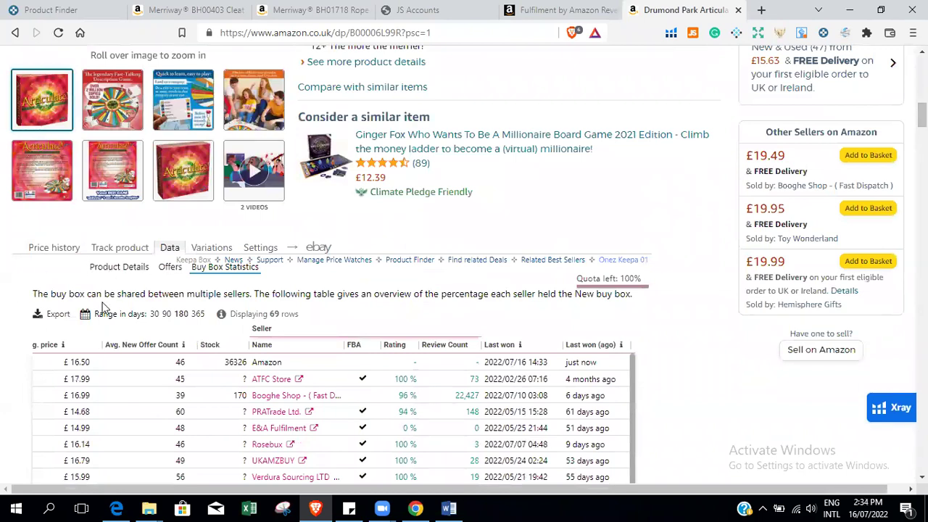
Set the Buy Box statistics range to 30 days and examine each seller's FBA status, stock and last win.
{"action": "left_click", "coordinate": [154, 314]}
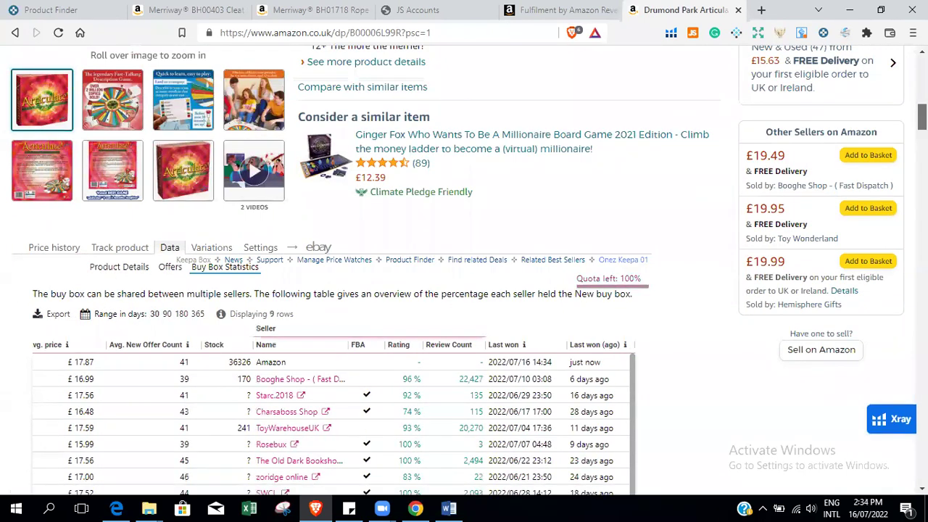
{"action": "scroll", "coordinate": [508, 317], "scroll_direction": "down", "scroll_amount": 2}
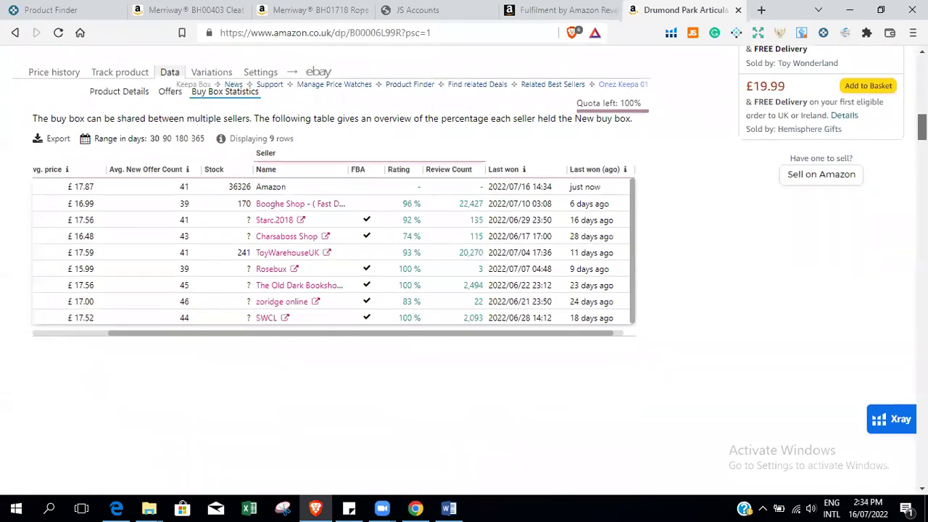
{"action": "scroll", "coordinate": [464, 217], "scroll_direction": "up", "scroll_amount": 2}
{"action": "scroll", "coordinate": [464, 218], "scroll_direction": "down", "scroll_amount": 1}
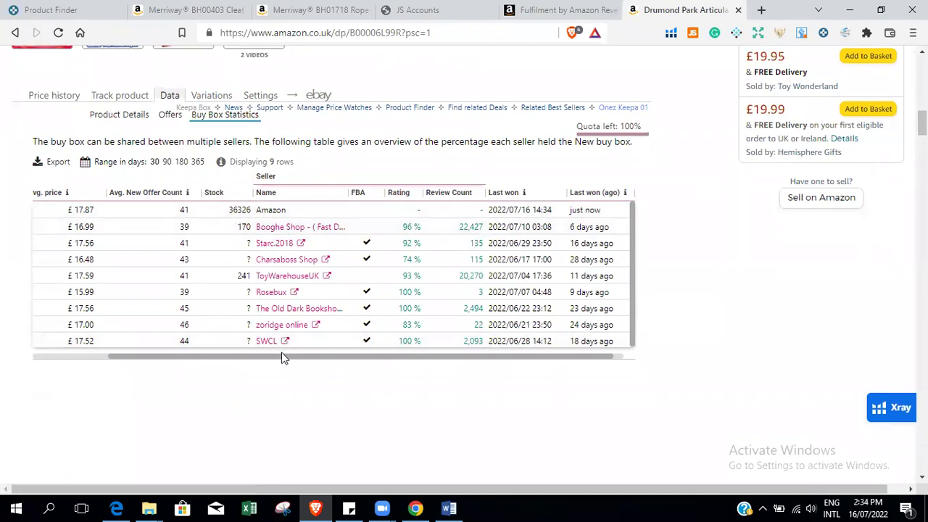
Compare the sellers' 30-day Buy Box win percentages and average prices on the Articulate Classic listing.
{"action": "left_click_drag", "start_coordinate": [282, 356], "coordinate": [159, 346]}
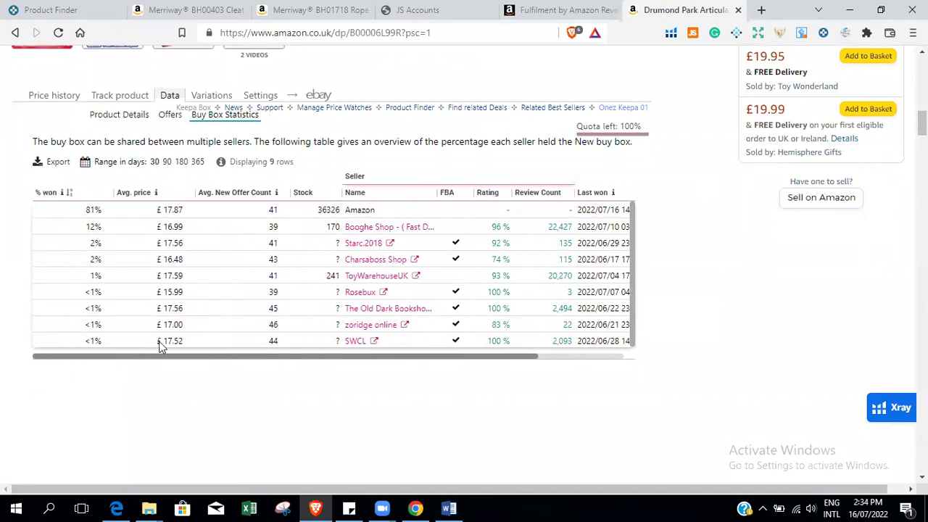
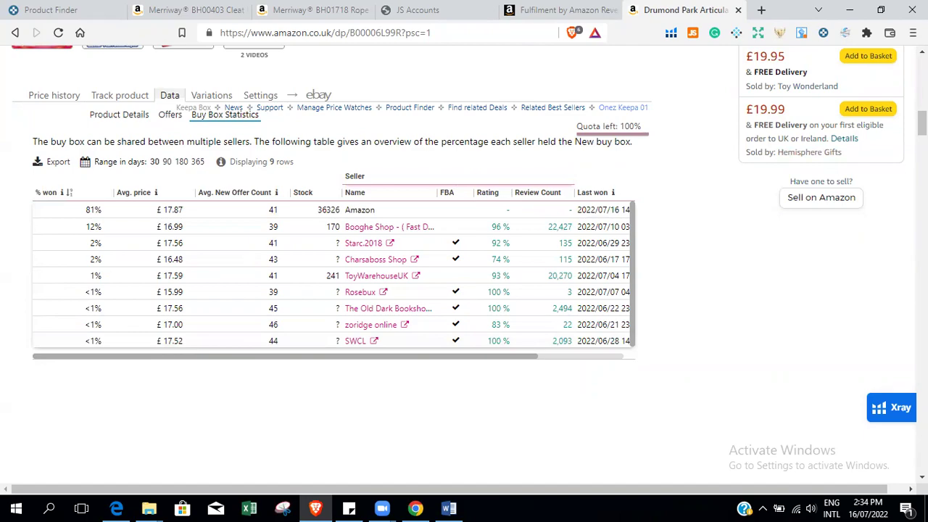
{"action": "scroll", "coordinate": [464, 268], "scroll_direction": "down", "scroll_amount": 5}
{"action": "scroll", "coordinate": [464, 268], "scroll_direction": "up", "scroll_amount": 15}
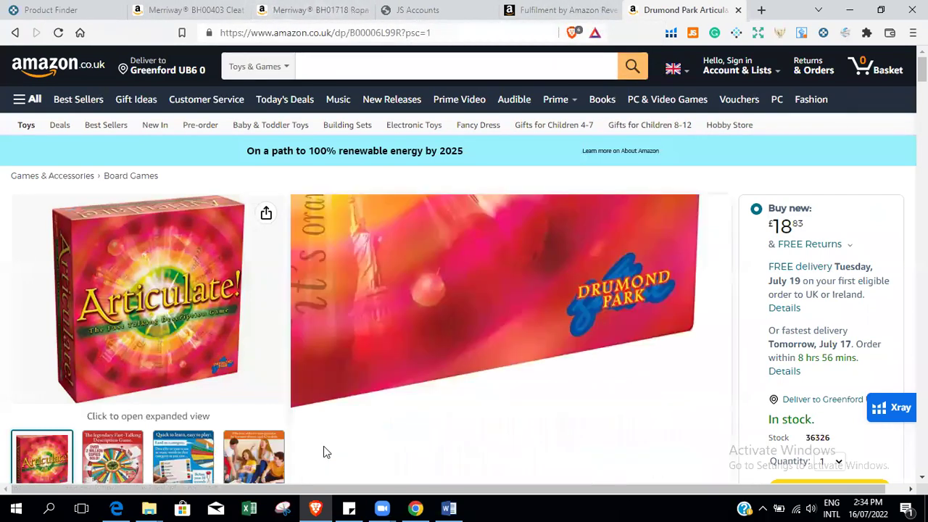
Switch to Chrome, return from the Articulate listing to the "drumond park" search results, and highlight the total result count.
{"action": "left_click", "coordinate": [415, 509]}
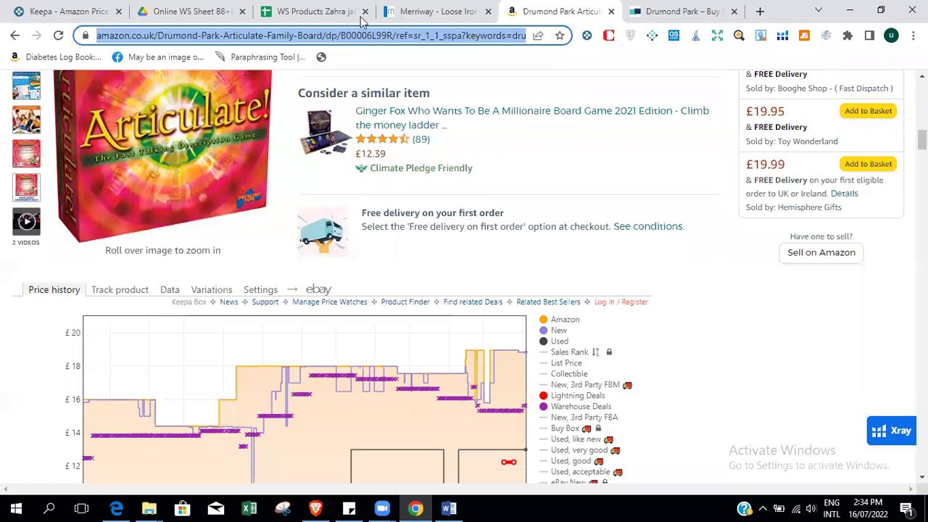
{"action": "scroll", "coordinate": [4, 123], "scroll_direction": "up", "scroll_amount": 15}
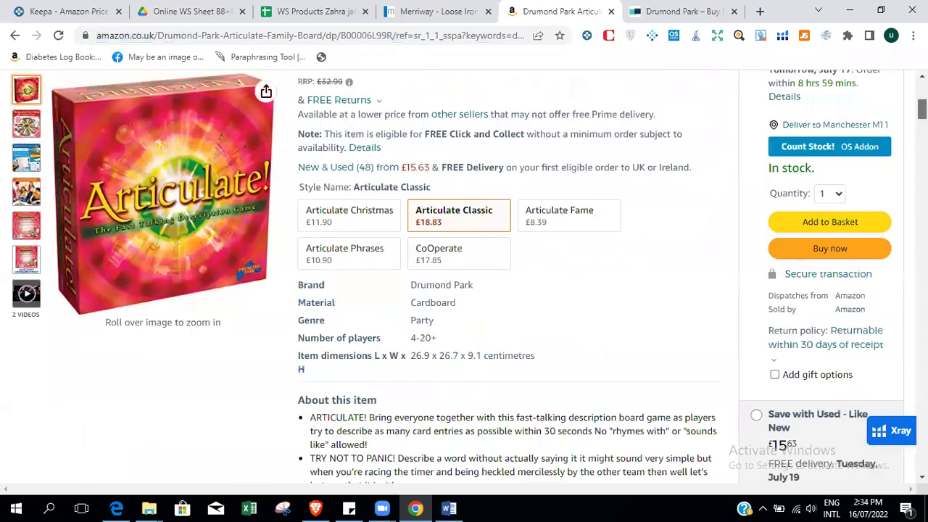
{"action": "scroll", "coordinate": [12, 44], "scroll_direction": "down", "scroll_amount": 6}
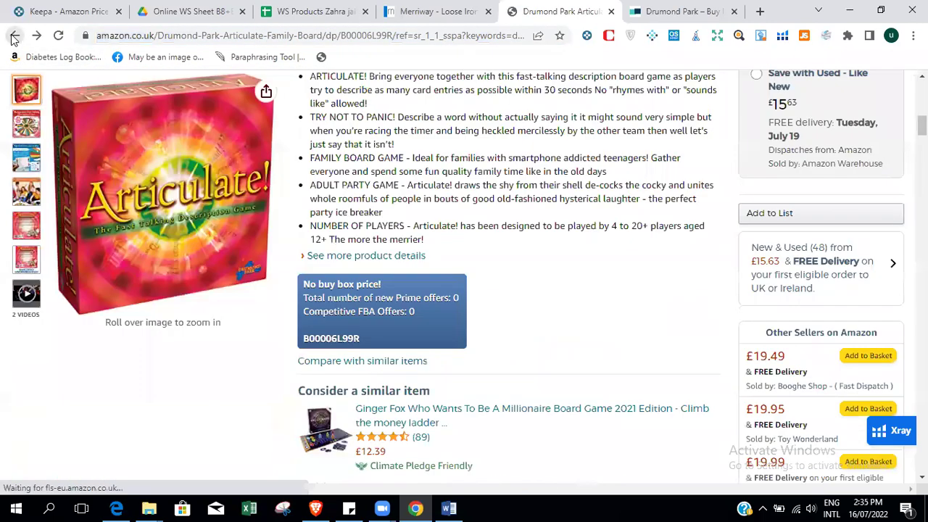
{"action": "left_click", "coordinate": [14, 35]}
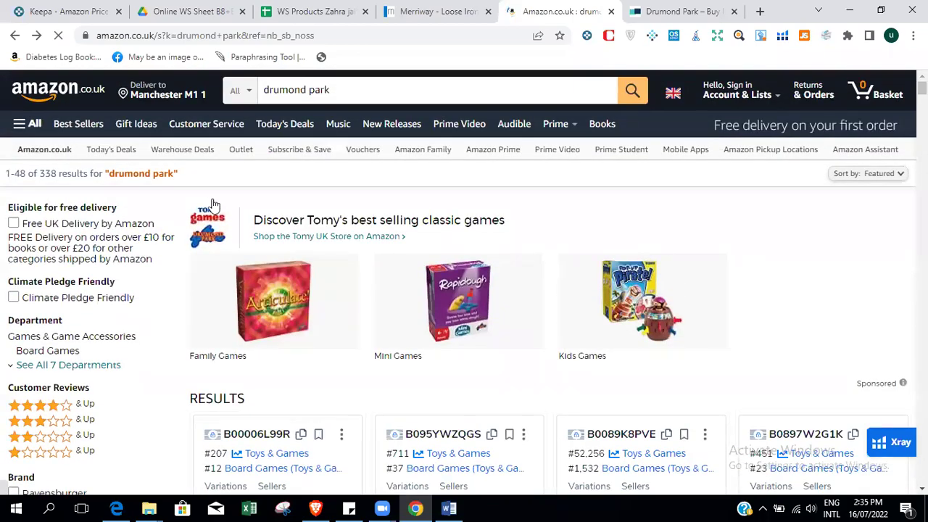
{"action": "double_click", "coordinate": [41, 173]}
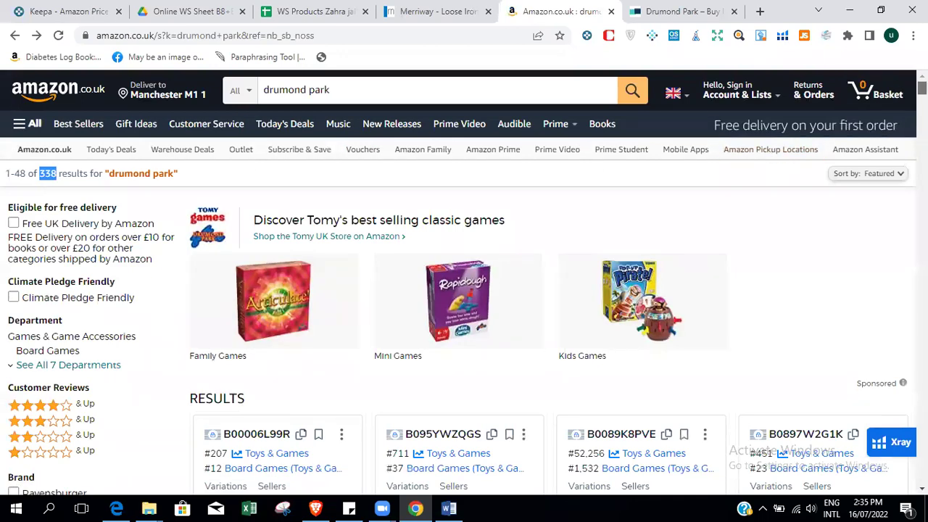
Filter the "drumond park" results to 4 stars and up and highlight the result count.
{"action": "scroll", "coordinate": [43, 174], "scroll_direction": "down", "scroll_amount": 4}
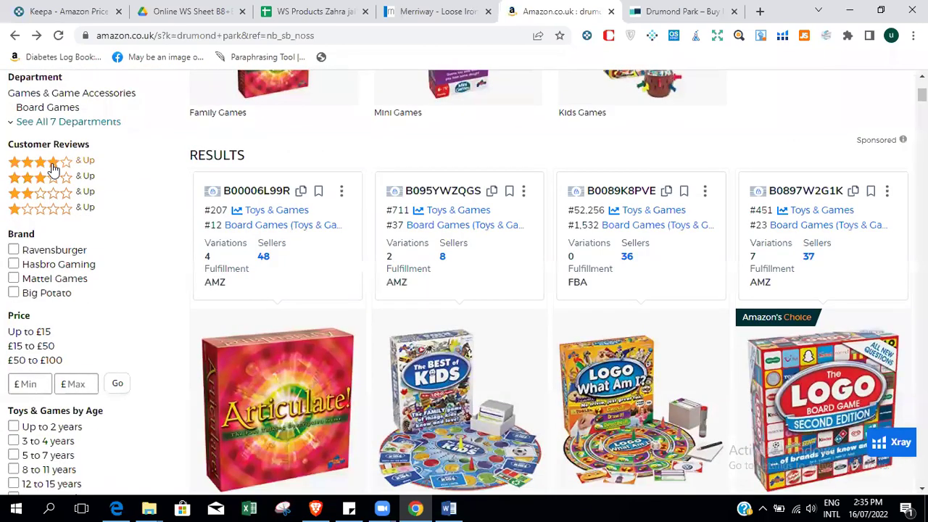
{"action": "left_click", "coordinate": [53, 167]}
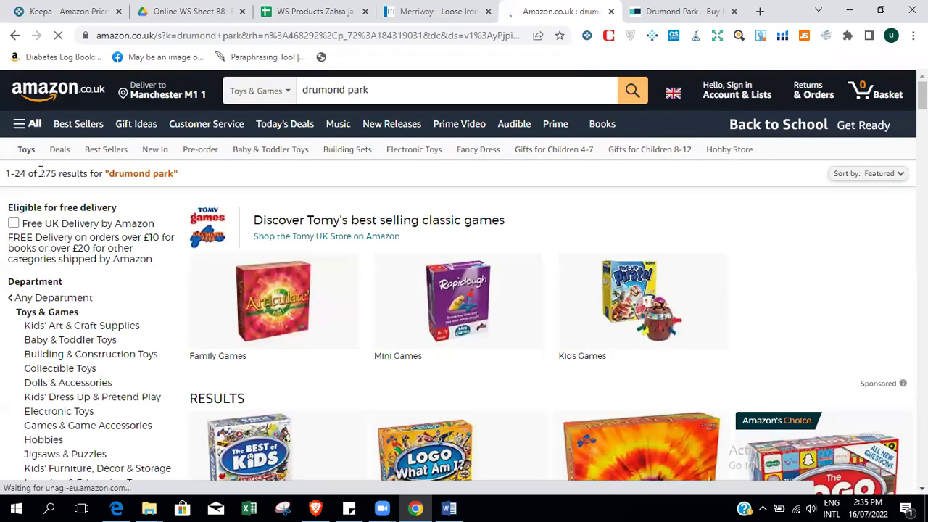
{"action": "left_click_drag", "start_coordinate": [40, 172], "coordinate": [58, 171]}
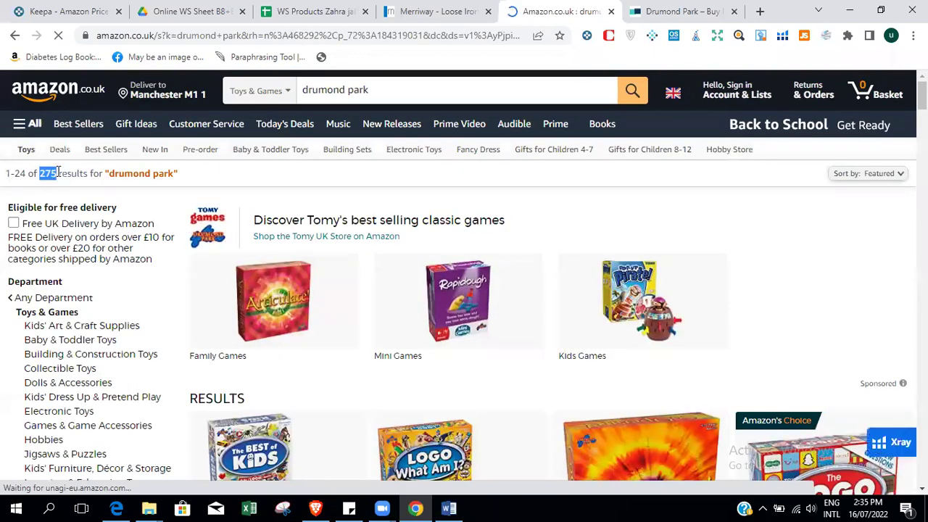
Change the search category from Toys & Games to All Departments and search for "drumond park" again.
{"action": "left_click", "coordinate": [281, 98]}
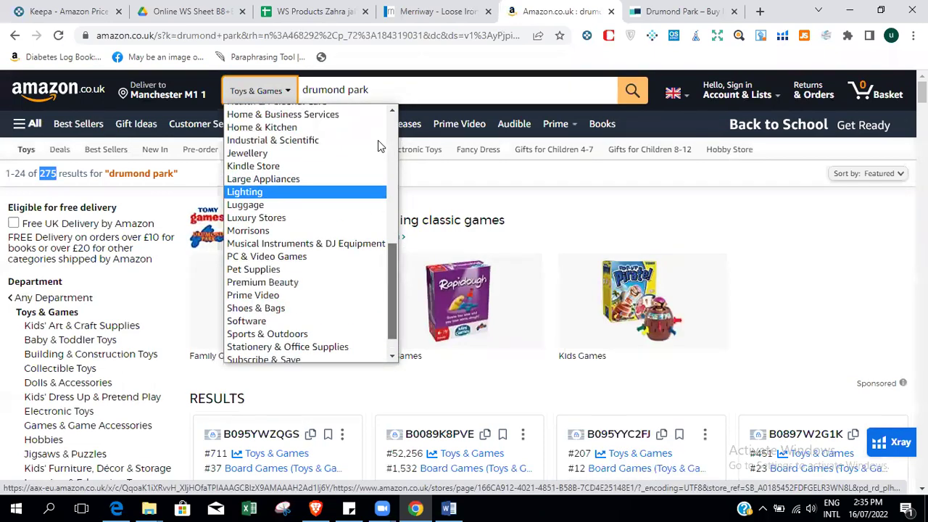
{"action": "scroll", "coordinate": [377, 140], "scroll_direction": "up", "scroll_amount": 5}
{"action": "left_click", "coordinate": [341, 110]}
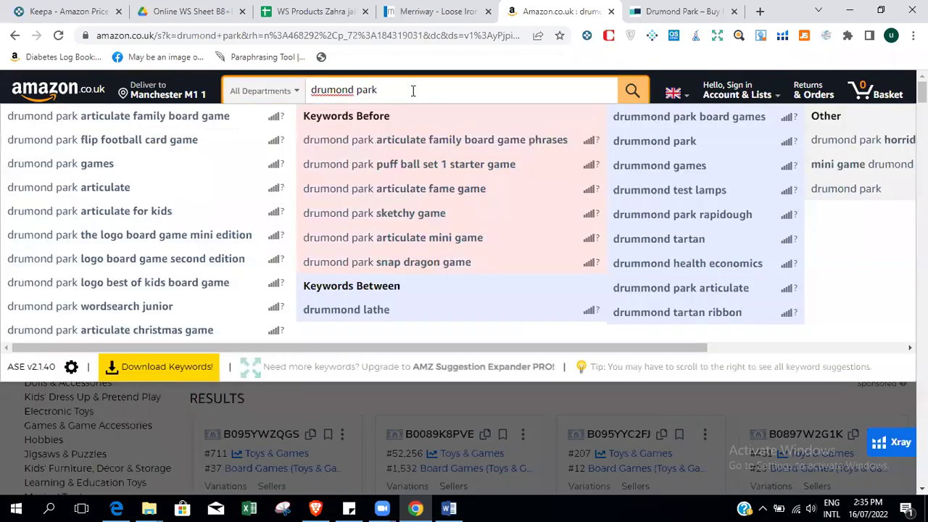
{"action": "key", "text": "Return"}
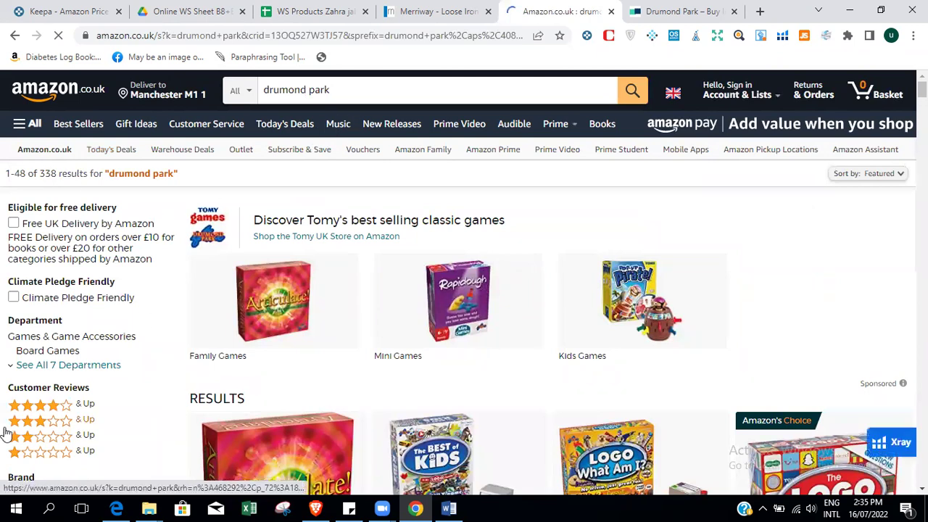
Filter the "drumond park" results to 4 stars and up with a £15 minimum price, and highlight the result count.
{"action": "left_click", "coordinate": [52, 407]}
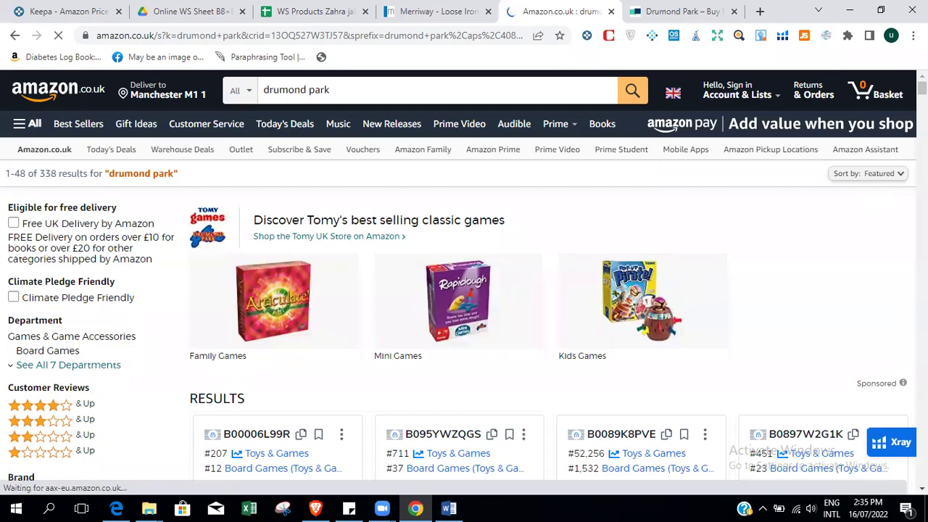
{"action": "scroll", "coordinate": [464, 283], "scroll_direction": "down", "scroll_amount": 6}
{"action": "scroll", "coordinate": [464, 282], "scroll_direction": "up", "scroll_amount": 3}
{"action": "scroll", "coordinate": [464, 283], "scroll_direction": "down", "scroll_amount": 1}
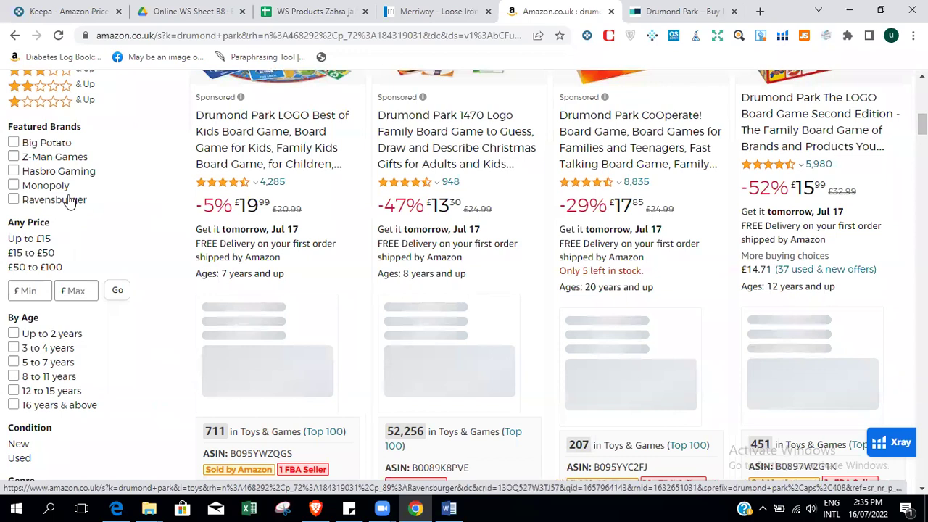
{"action": "left_click", "coordinate": [35, 286]}
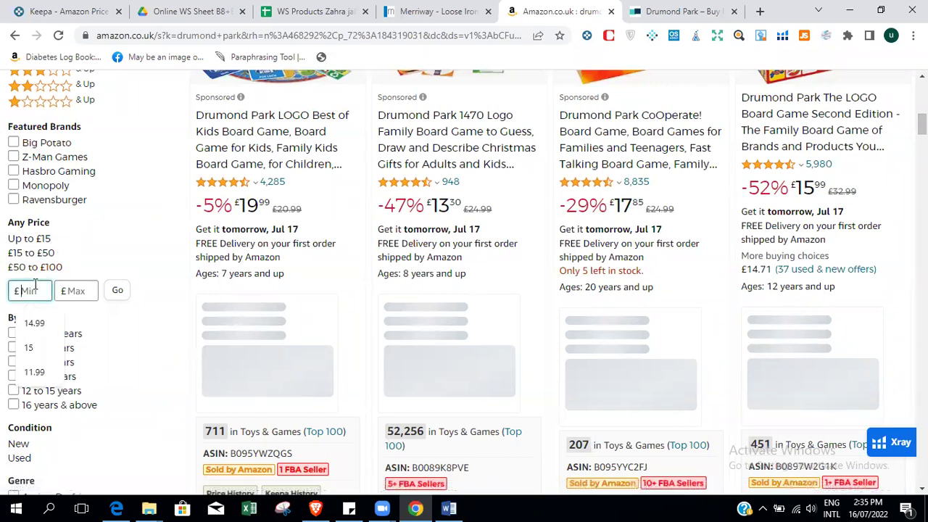
{"action": "left_click", "coordinate": [120, 293]}
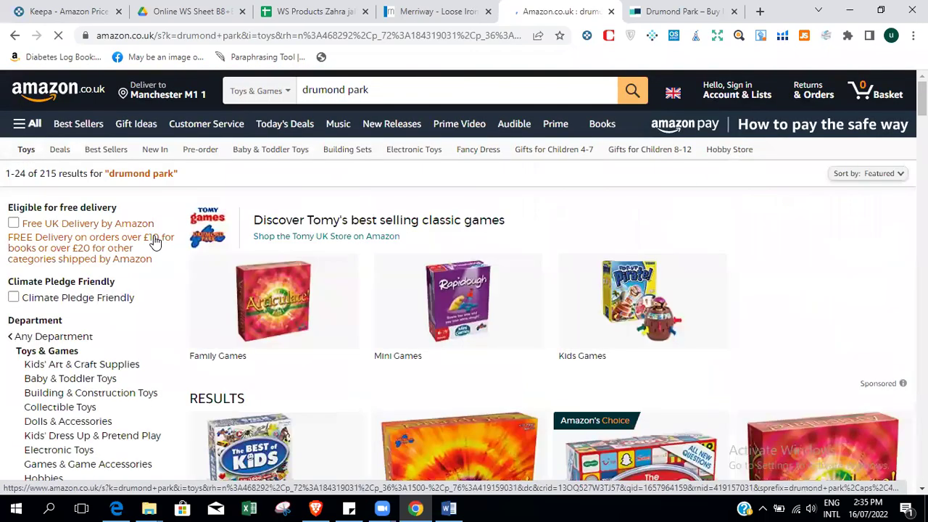
{"action": "left_click_drag", "start_coordinate": [40, 174], "coordinate": [55, 175]}
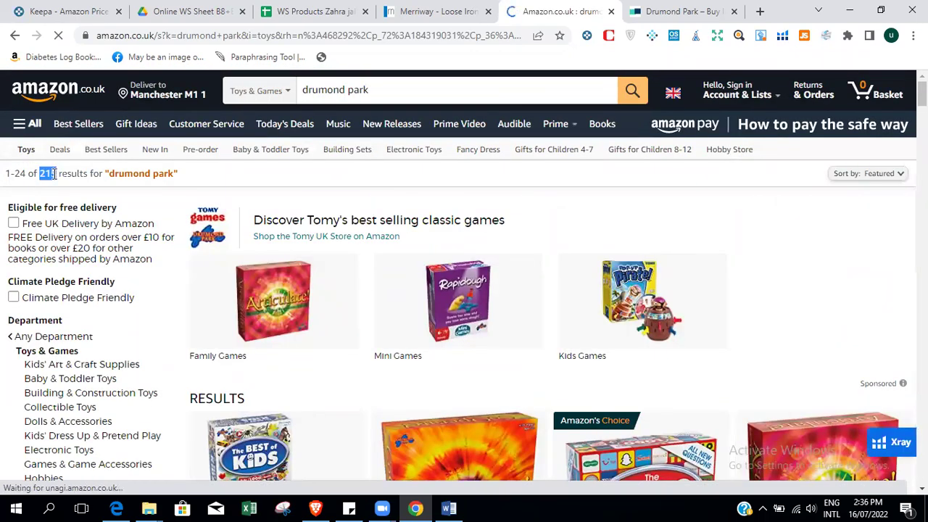
Look through the first row of filtered Drumond Park games and open the CoOperate! Board Game listing.
{"action": "scroll", "coordinate": [464, 276], "scroll_direction": "down", "scroll_amount": 7}
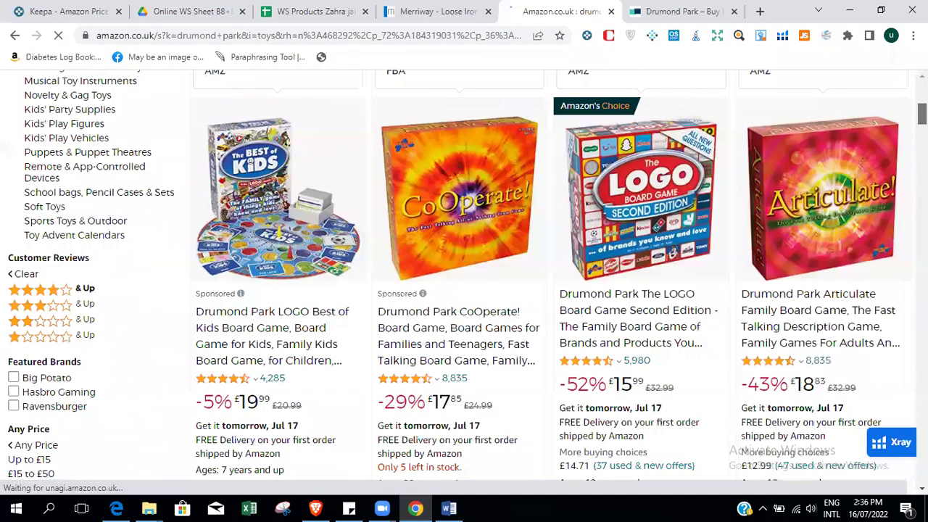
{"action": "scroll", "coordinate": [464, 283], "scroll_direction": "down", "scroll_amount": 3}
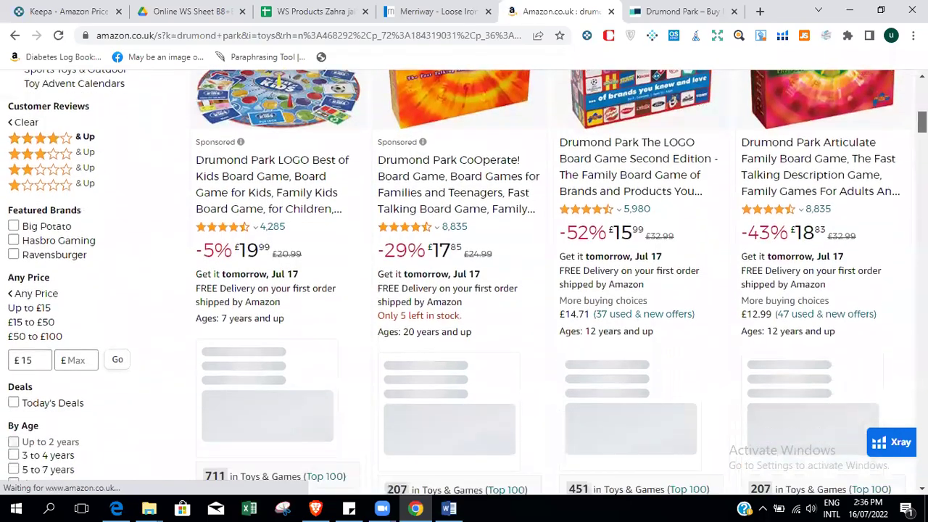
{"action": "scroll", "coordinate": [464, 283], "scroll_direction": "down", "scroll_amount": 5}
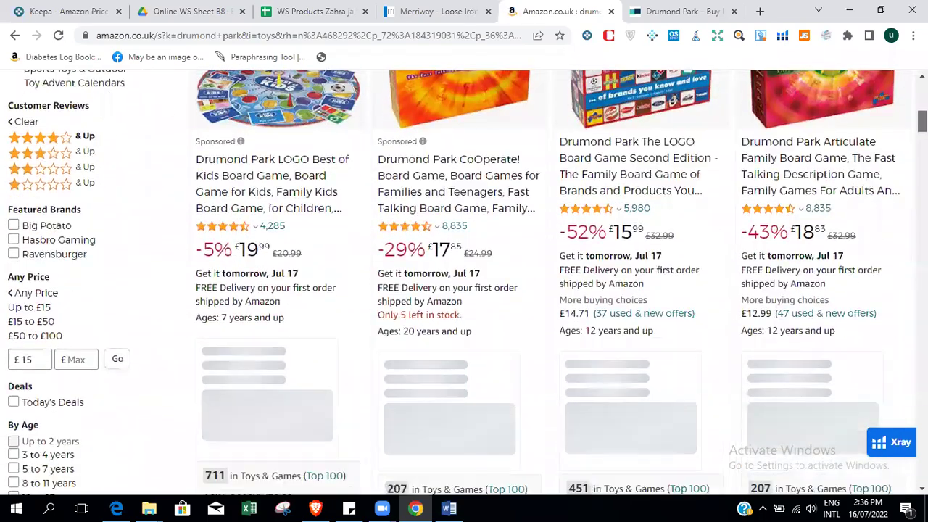
{"action": "scroll", "coordinate": [465, 283], "scroll_direction": "up", "scroll_amount": 5}
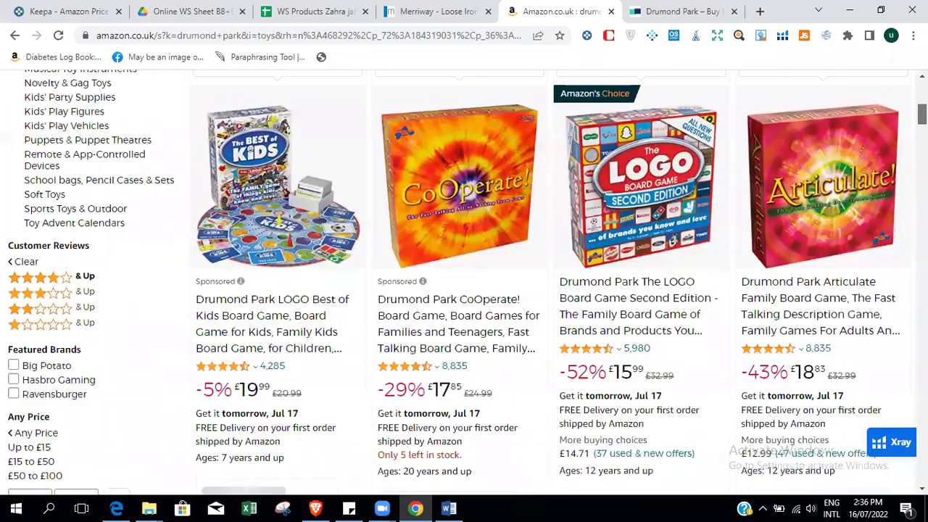
{"action": "left_click", "coordinate": [480, 210]}
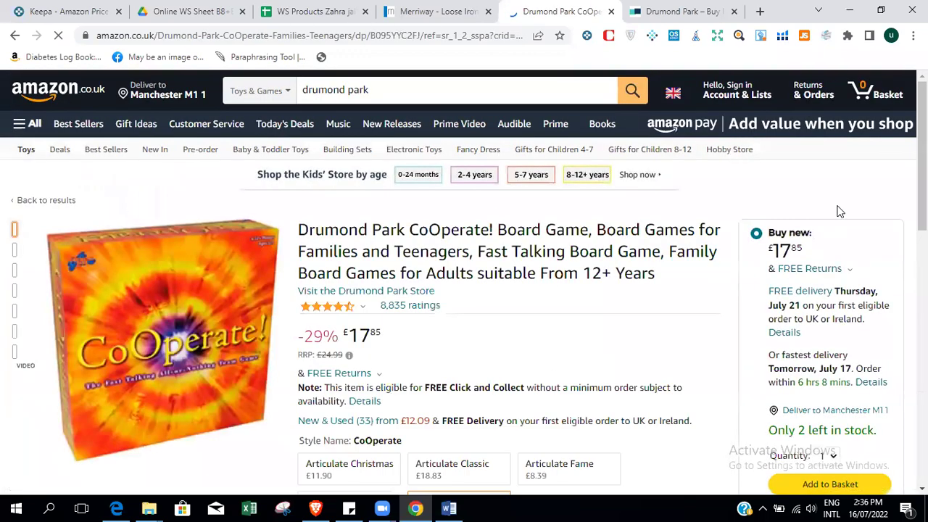
Examine the CoOperate! listing's price, style variations, seller and dispatch details, and product description.
{"action": "scroll", "coordinate": [22, 231], "scroll_direction": "down", "scroll_amount": 3}
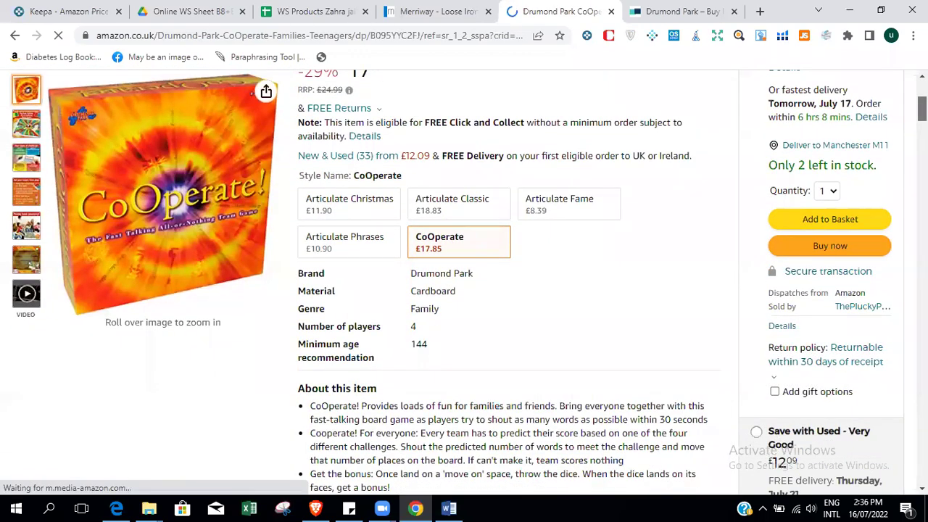
{"action": "scroll", "coordinate": [22, 231], "scroll_direction": "down", "scroll_amount": 2}
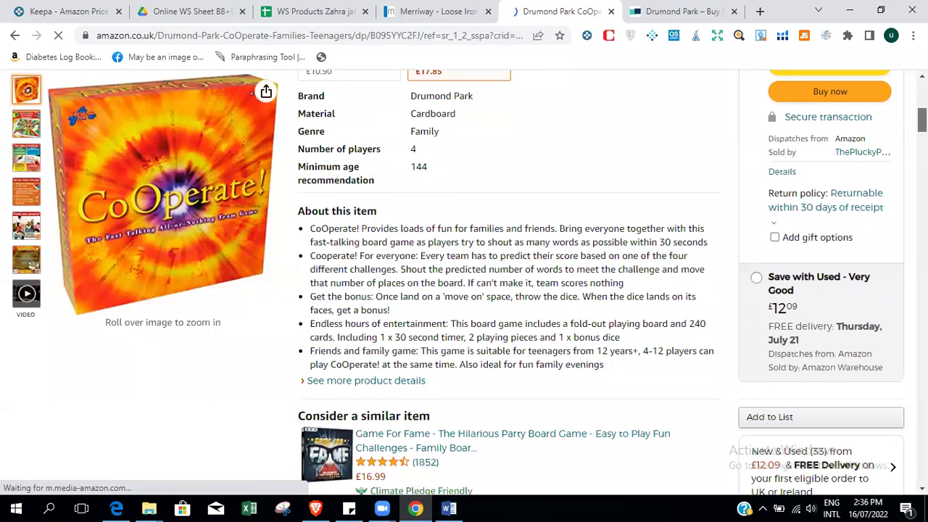
{"action": "scroll", "coordinate": [21, 230], "scroll_direction": "up", "scroll_amount": 2}
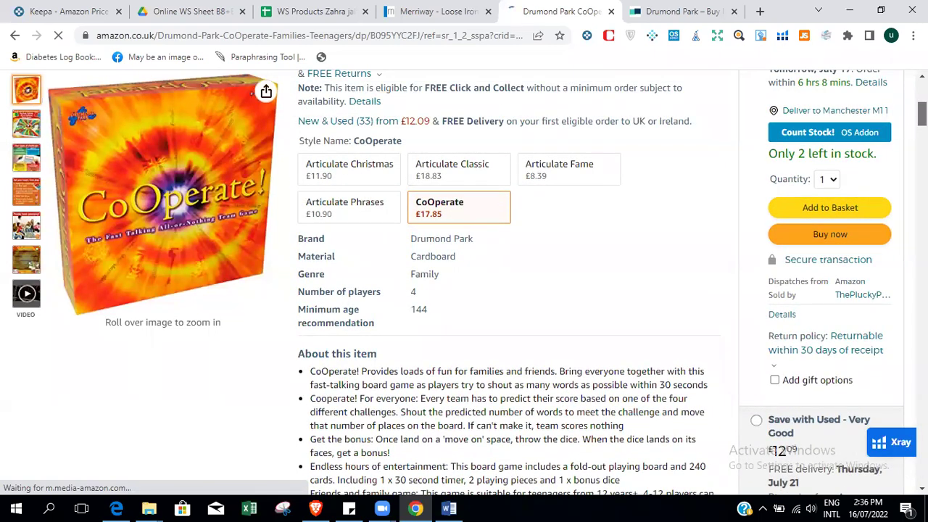
{"action": "scroll", "coordinate": [22, 231], "scroll_direction": "down", "scroll_amount": 8}
{"action": "scroll", "coordinate": [22, 230], "scroll_direction": "up", "scroll_amount": 4}
{"action": "scroll", "coordinate": [22, 230], "scroll_direction": "up", "scroll_amount": 8}
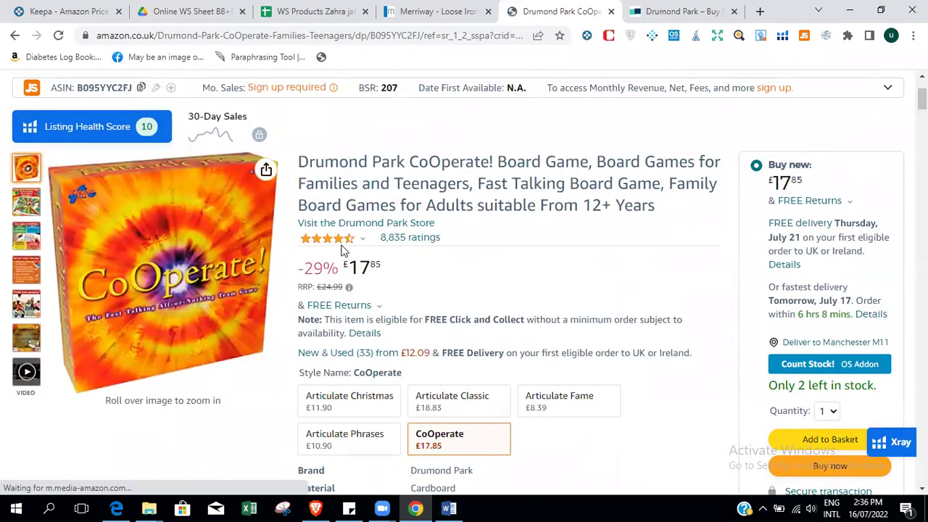
{"action": "scroll", "coordinate": [20, 232], "scroll_direction": "down", "scroll_amount": 3}
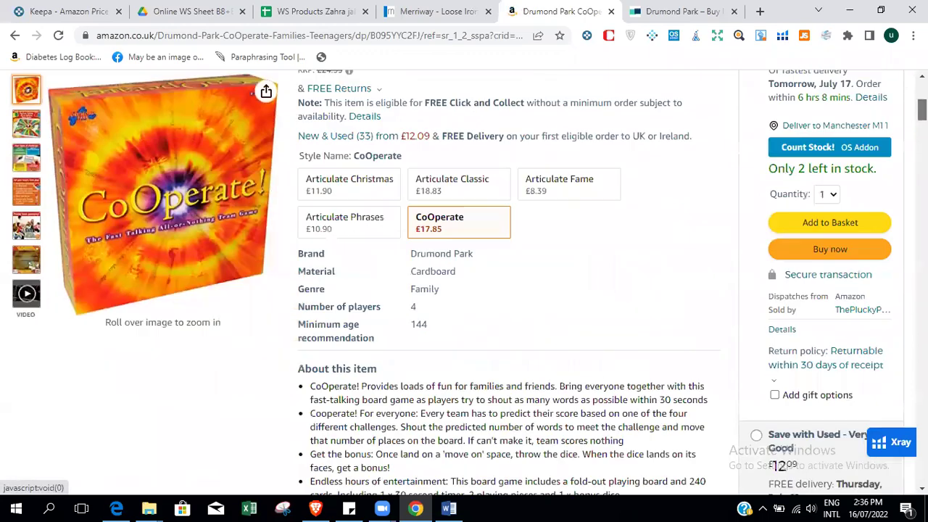
Open the New & Used offers of the CoOperate! listing, filter them to Prime and New, and look through the sellers.
{"action": "scroll", "coordinate": [20, 232], "scroll_direction": "down", "scroll_amount": 6}
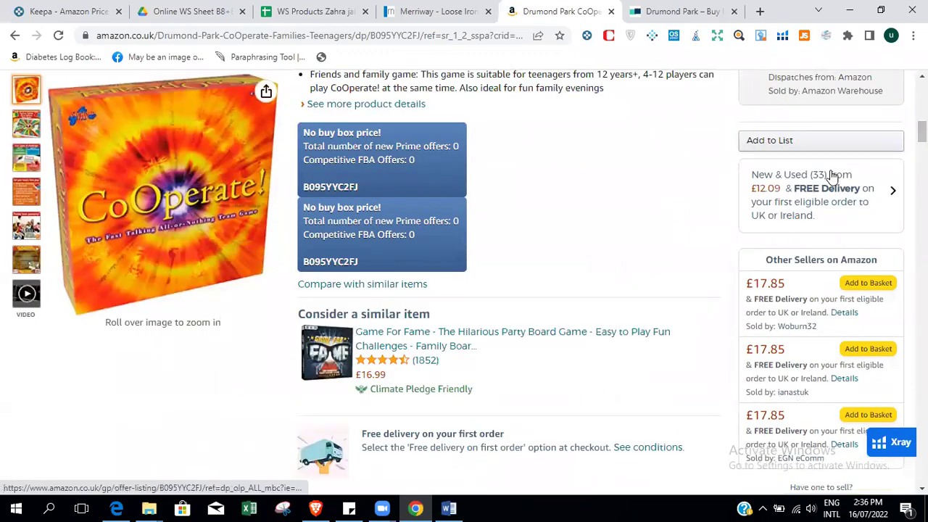
{"action": "left_click", "coordinate": [832, 176]}
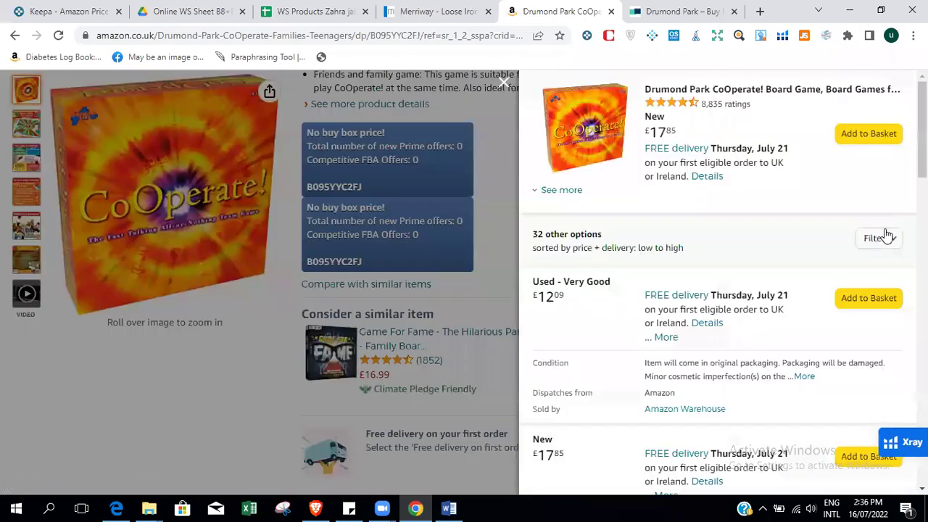
{"action": "left_click", "coordinate": [883, 242]}
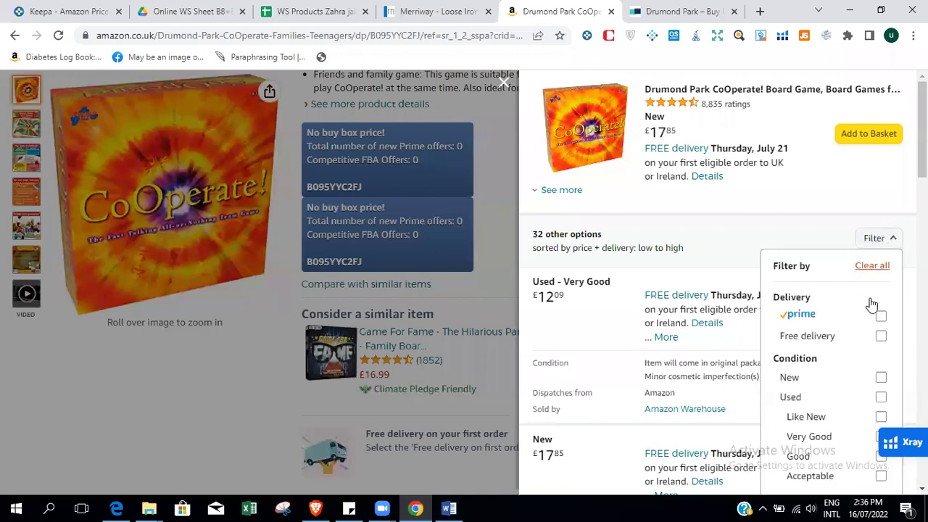
{"action": "left_click", "coordinate": [881, 318]}
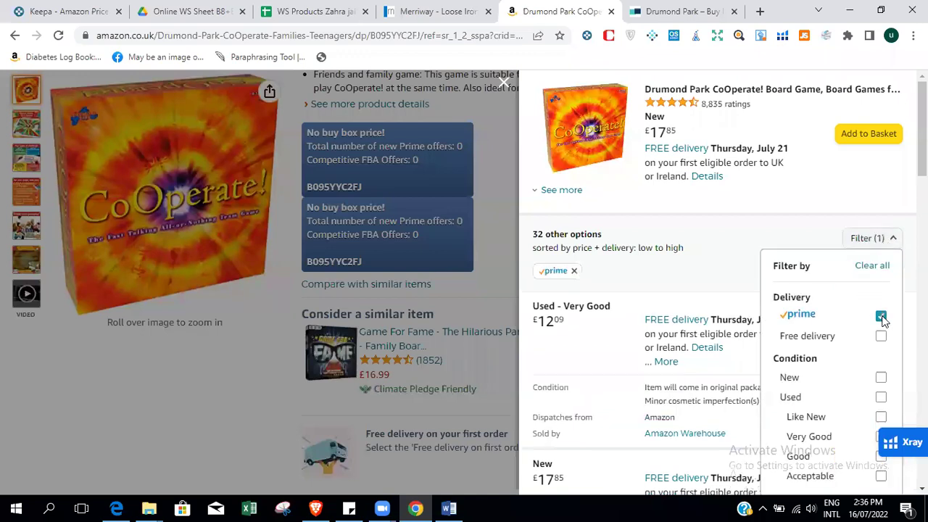
{"action": "left_click", "coordinate": [881, 378]}
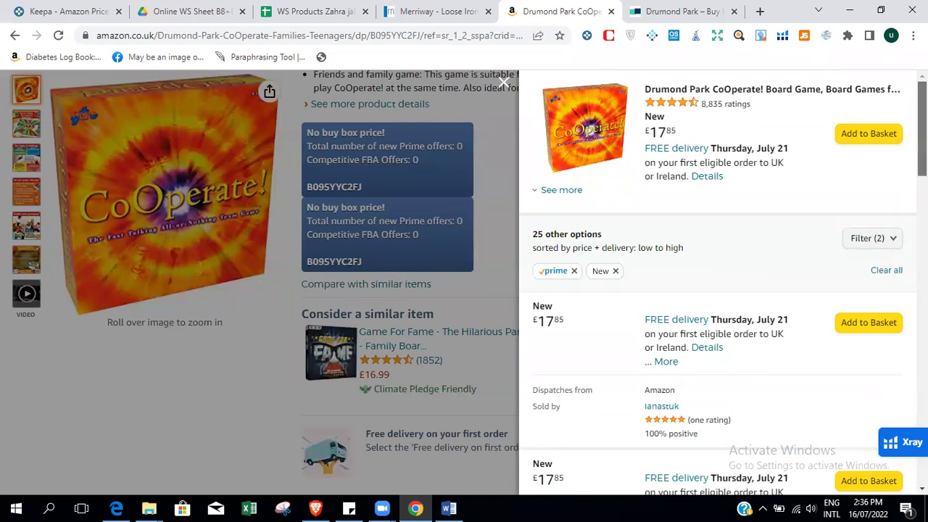
{"action": "scroll", "coordinate": [723, 283], "scroll_direction": "down", "scroll_amount": 2}
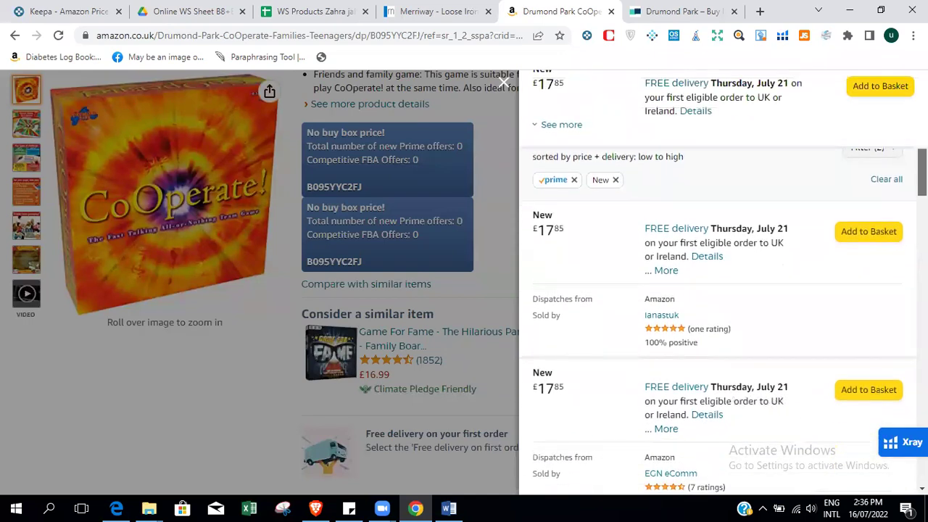
Look through the Prime and New offers of the CoOperate! listing, expand the featured offer's seller details, and close the offers.
{"action": "scroll", "coordinate": [723, 283], "scroll_direction": "down", "scroll_amount": 4}
{"action": "scroll", "coordinate": [723, 283], "scroll_direction": "down", "scroll_amount": 2}
{"action": "scroll", "coordinate": [723, 283], "scroll_direction": "down", "scroll_amount": 4}
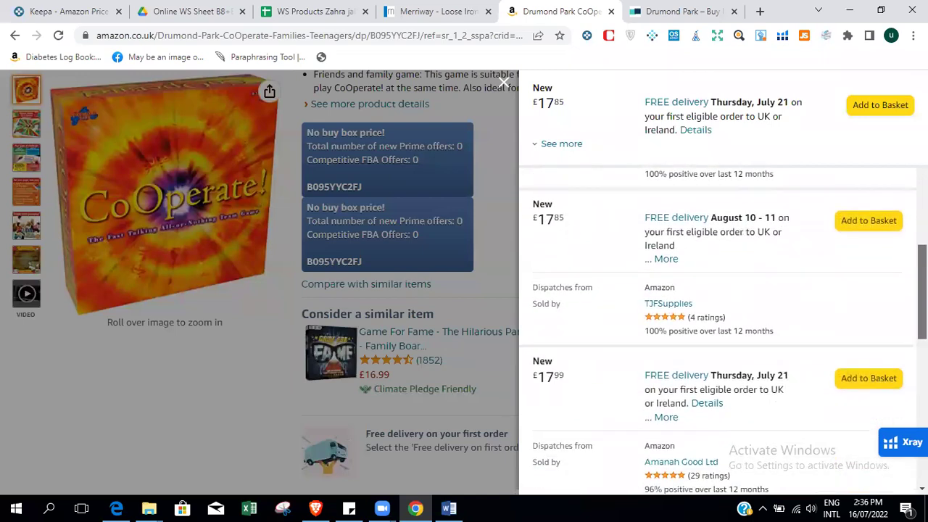
{"action": "scroll", "coordinate": [723, 283], "scroll_direction": "up", "scroll_amount": 10}
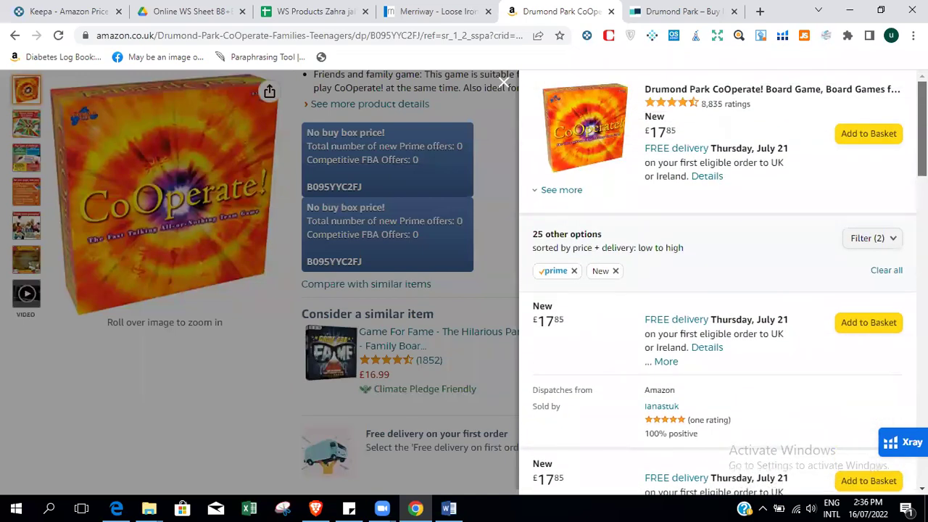
{"action": "left_click", "coordinate": [562, 191]}
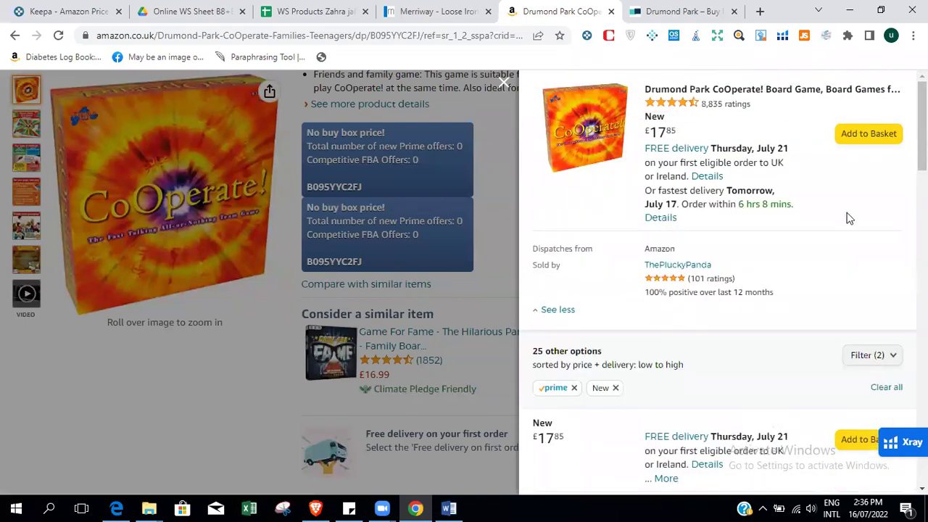
{"action": "scroll", "coordinate": [723, 283], "scroll_direction": "down", "scroll_amount": 8}
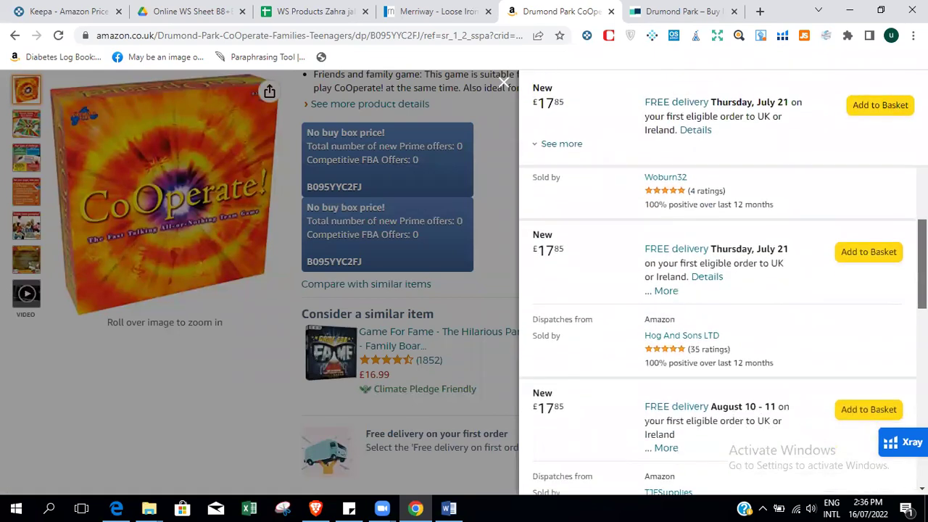
{"action": "scroll", "coordinate": [719, 474], "scroll_direction": "down", "scroll_amount": 10}
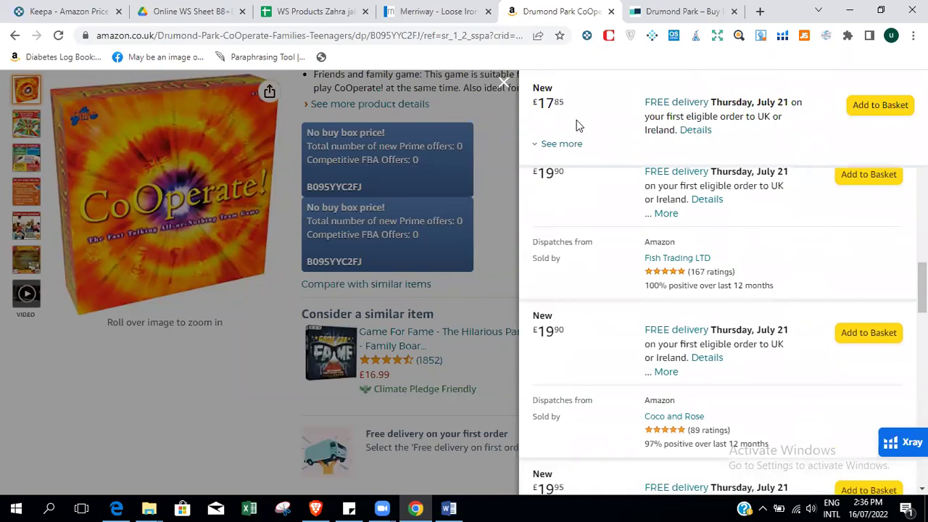
{"action": "left_click", "coordinate": [506, 86]}
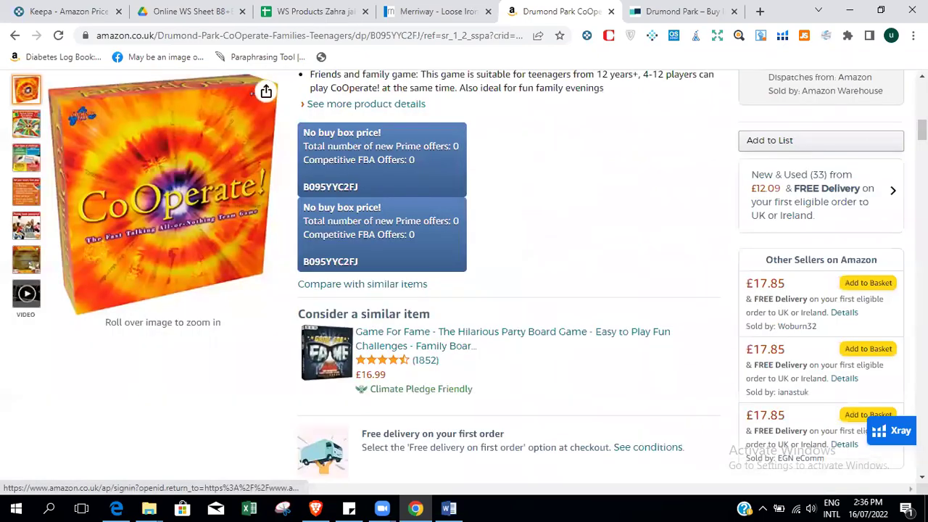
Examine the Keepa price history graph on the CoOperate! listing over the 3 Months range.
{"action": "scroll", "coordinate": [507, 276], "scroll_direction": "up", "scroll_amount": 6}
{"action": "scroll", "coordinate": [508, 275], "scroll_direction": "down", "scroll_amount": 2}
{"action": "scroll", "coordinate": [507, 275], "scroll_direction": "down", "scroll_amount": 10}
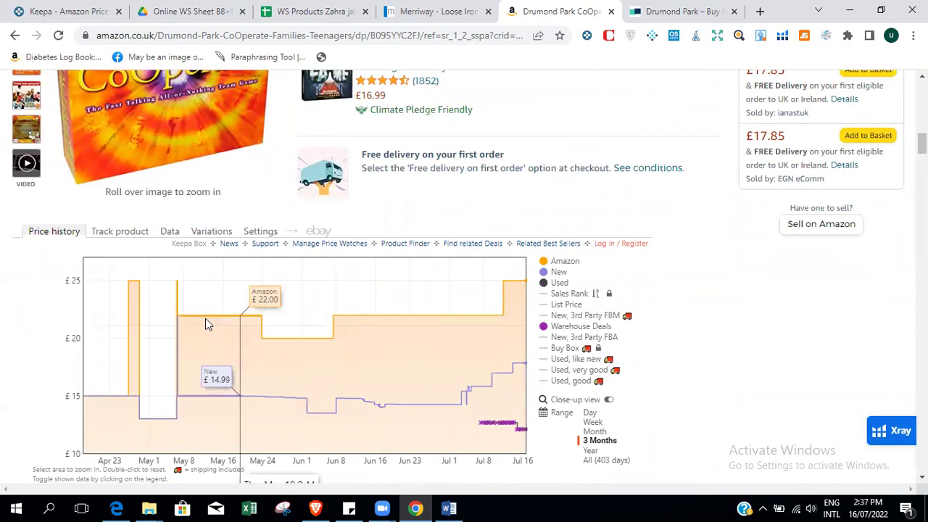
{"action": "left_click", "coordinate": [599, 440]}
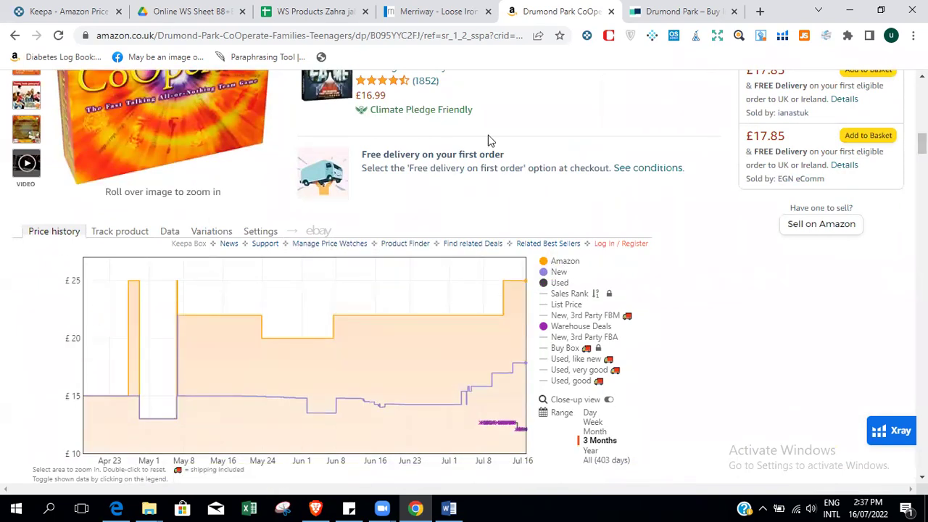
Copy the CoOperate! listing's address and open it in a new tab in Brave.
{"action": "left_click", "coordinate": [445, 37]}
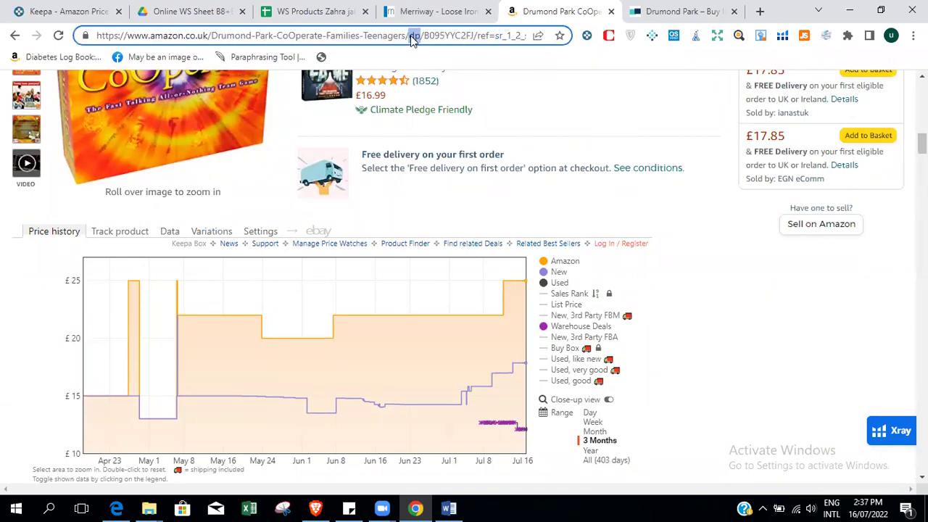
{"action": "key", "text": "ctrl+a"}
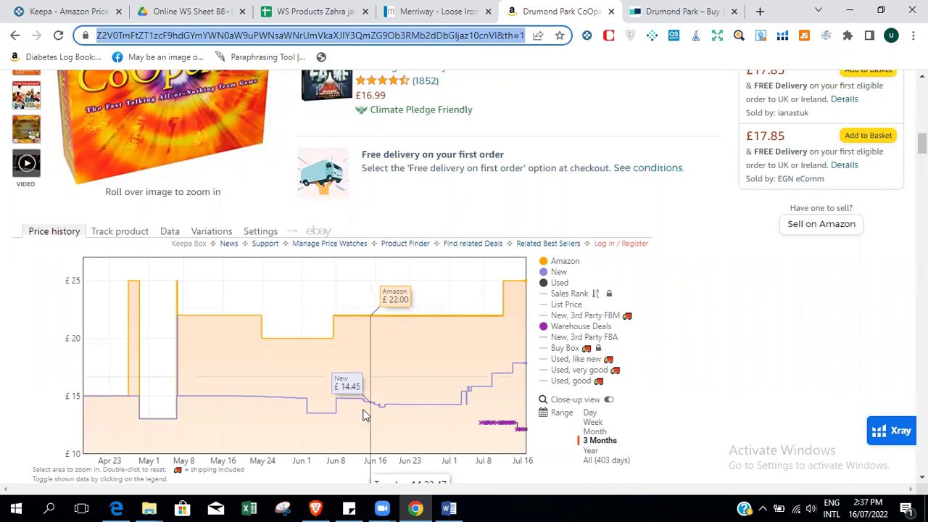
{"action": "left_click", "coordinate": [316, 509]}
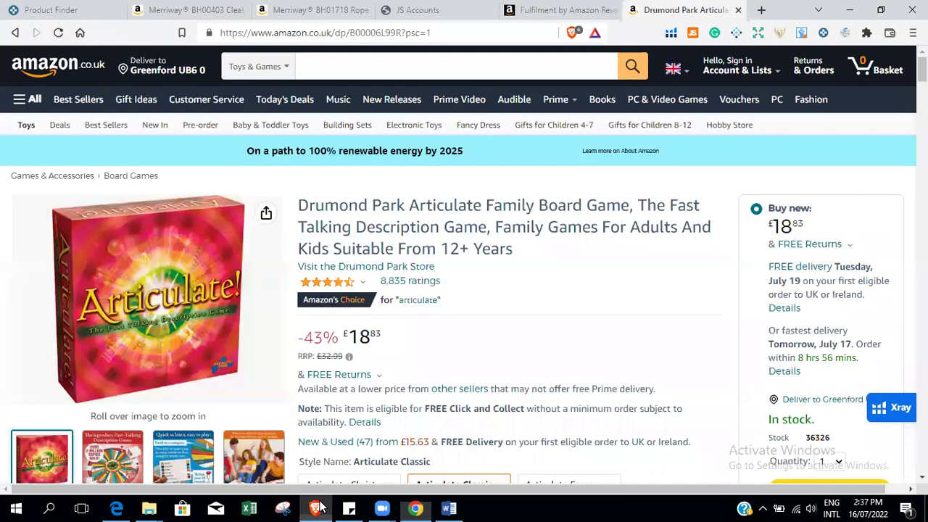
{"action": "left_click", "coordinate": [759, 7]}
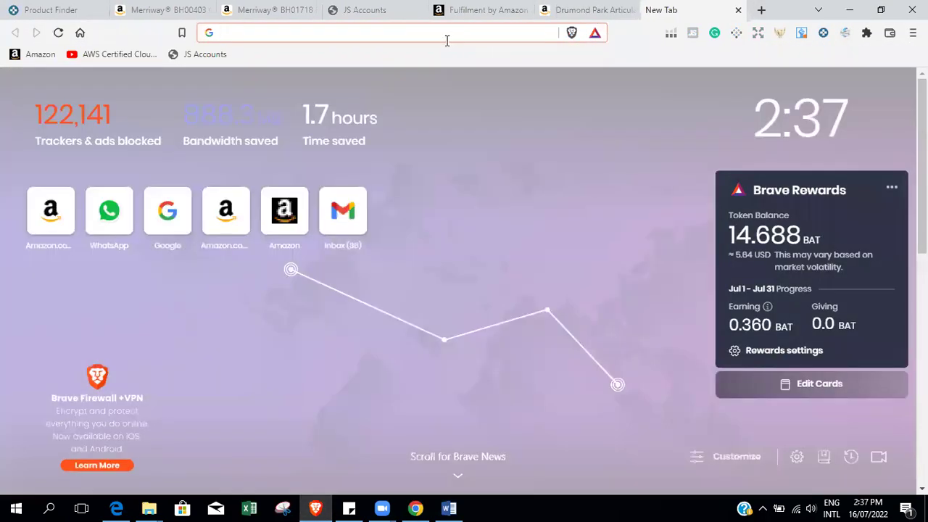
{"action": "left_click", "coordinate": [447, 37]}
{"action": "key", "text": "ctrl+v"}
{"action": "key", "text": "Return"}
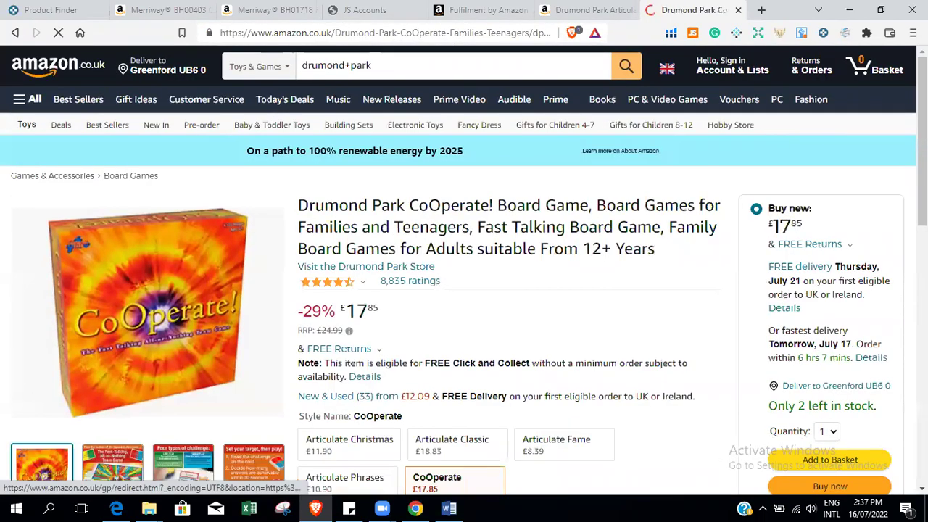
Find the Keepa price history graph on the CoOperate! listing and set its range to 3 Months.
{"action": "scroll", "coordinate": [464, 268], "scroll_direction": "down", "scroll_amount": 3}
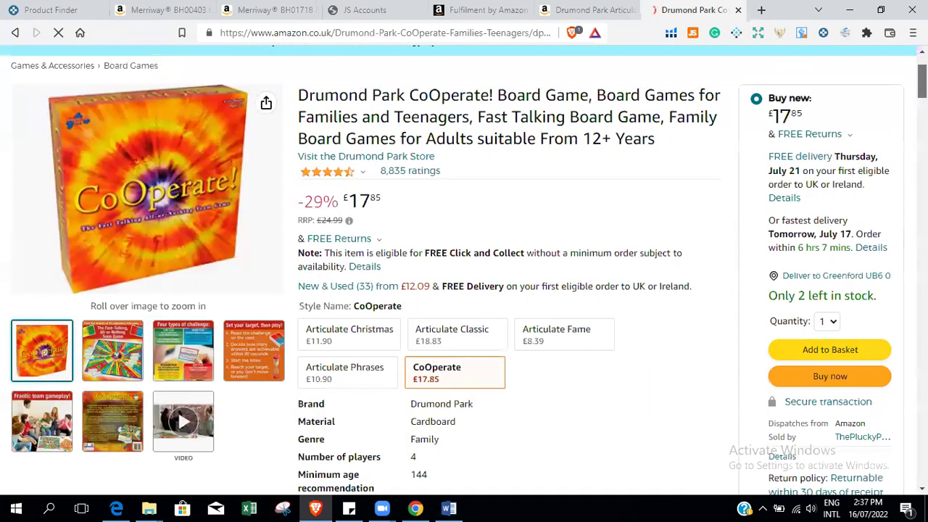
{"action": "scroll", "coordinate": [507, 290], "scroll_direction": "down", "scroll_amount": 1}
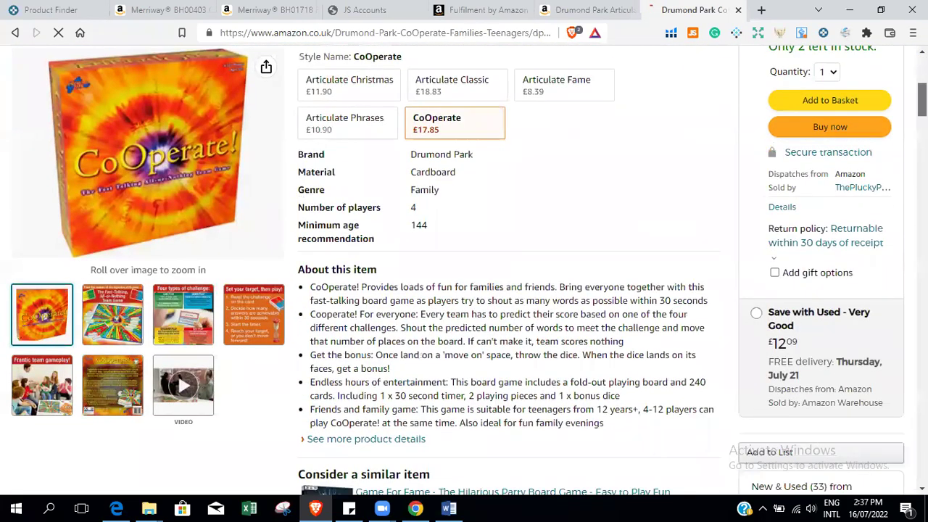
{"action": "scroll", "coordinate": [464, 268], "scroll_direction": "down", "scroll_amount": 6}
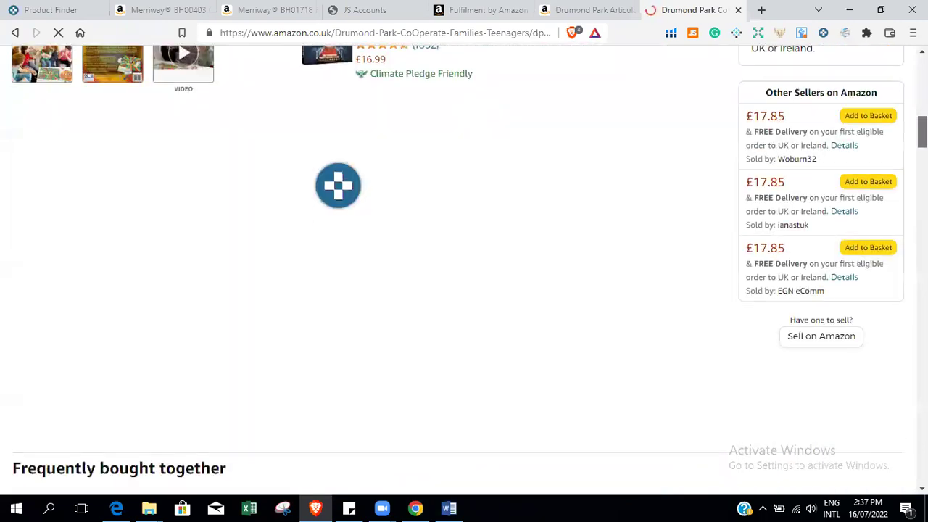
{"action": "scroll", "coordinate": [464, 269], "scroll_direction": "up", "scroll_amount": 3}
{"action": "scroll", "coordinate": [464, 269], "scroll_direction": "up", "scroll_amount": 3}
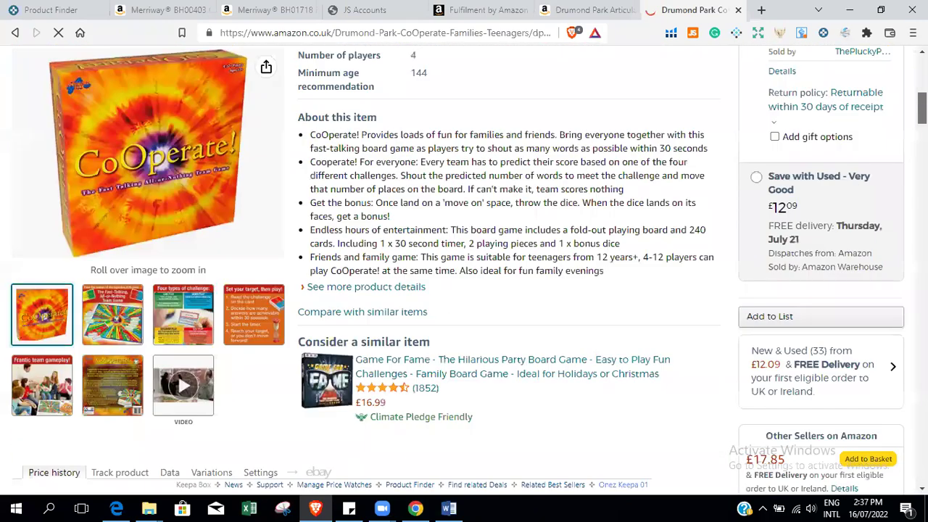
{"action": "scroll", "coordinate": [464, 268], "scroll_direction": "down", "scroll_amount": 5}
{"action": "scroll", "coordinate": [445, 273], "scroll_direction": "up", "scroll_amount": 2}
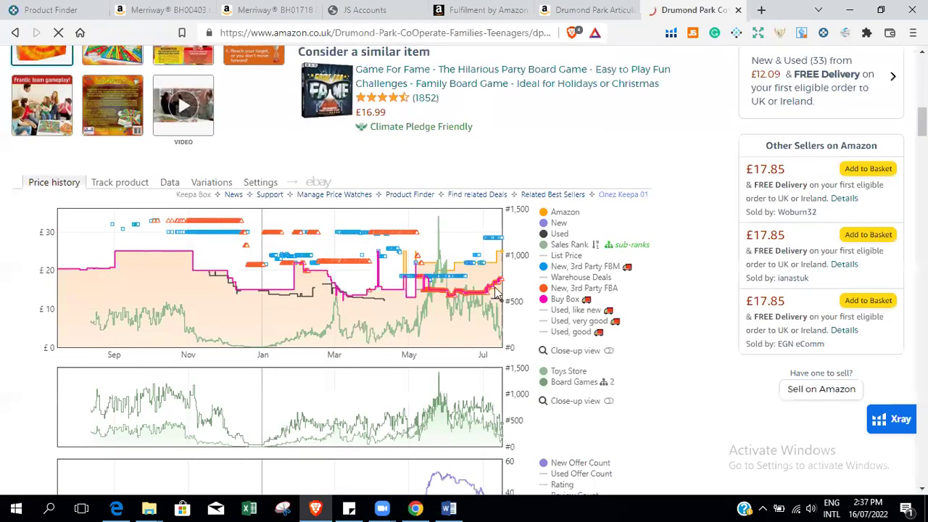
{"action": "scroll", "coordinate": [573, 311], "scroll_direction": "down", "scroll_amount": 4}
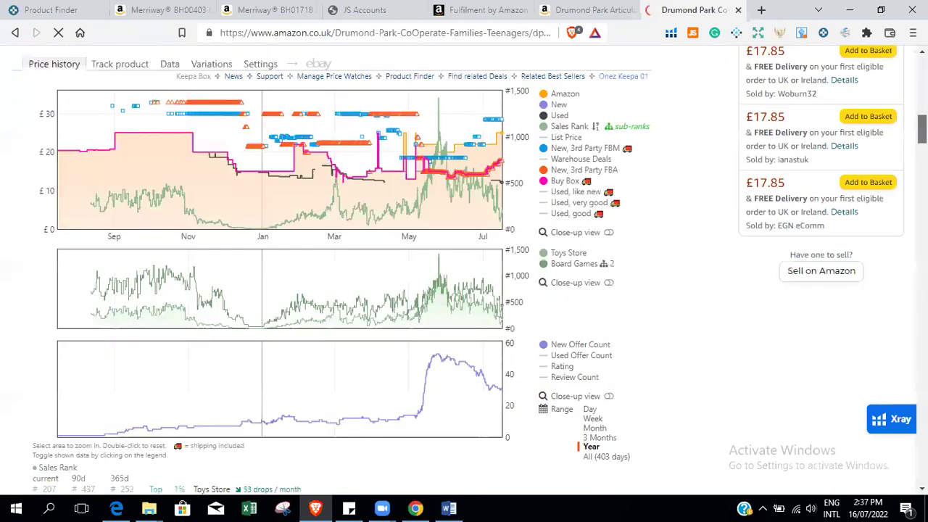
{"action": "left_click", "coordinate": [597, 298]}
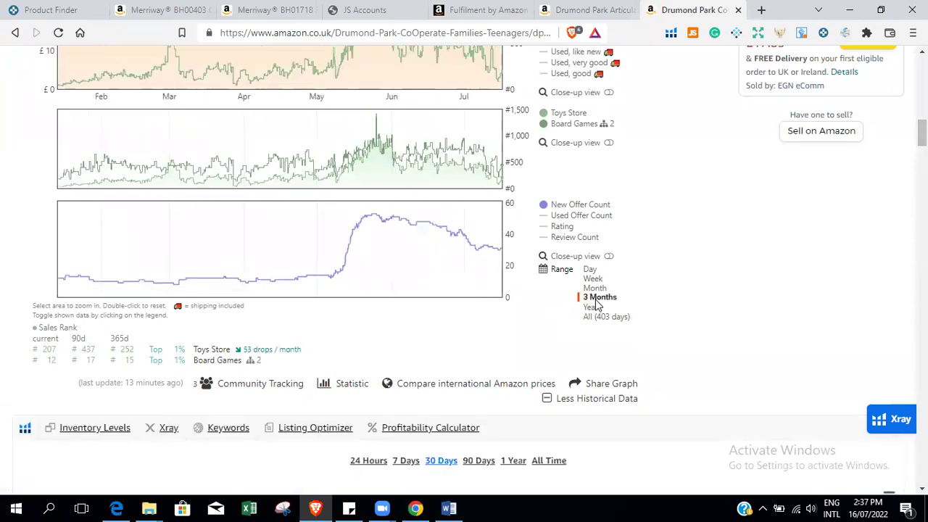
Examine the three-month Keepa graphs for Amazon, FBA, FBM and Buy Box prices, sales rank and new offer count.
{"action": "scroll", "coordinate": [790, 224], "scroll_direction": "up", "scroll_amount": 1}
{"action": "scroll", "coordinate": [464, 261], "scroll_direction": "up", "scroll_amount": 2}
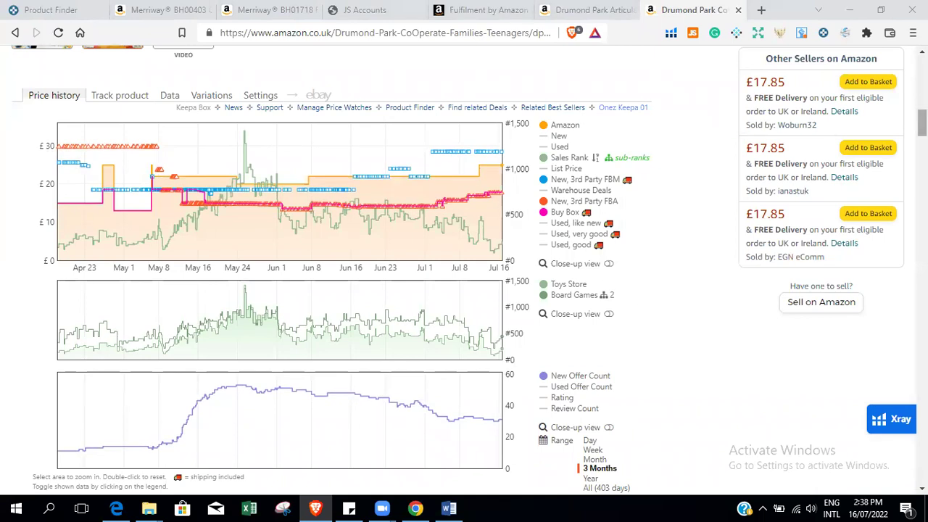
{"action": "scroll", "coordinate": [464, 270], "scroll_direction": "up", "scroll_amount": 1}
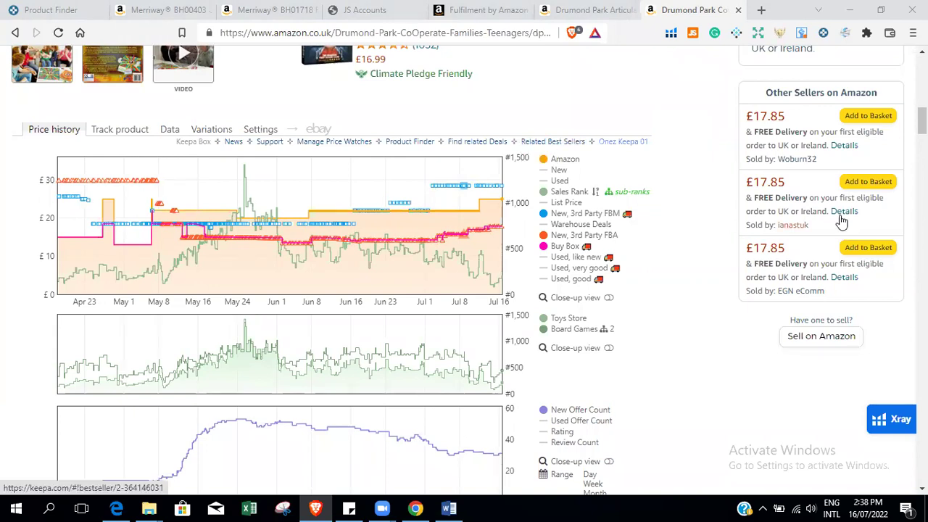
{"action": "scroll", "coordinate": [841, 428], "scroll_direction": "up", "scroll_amount": 3}
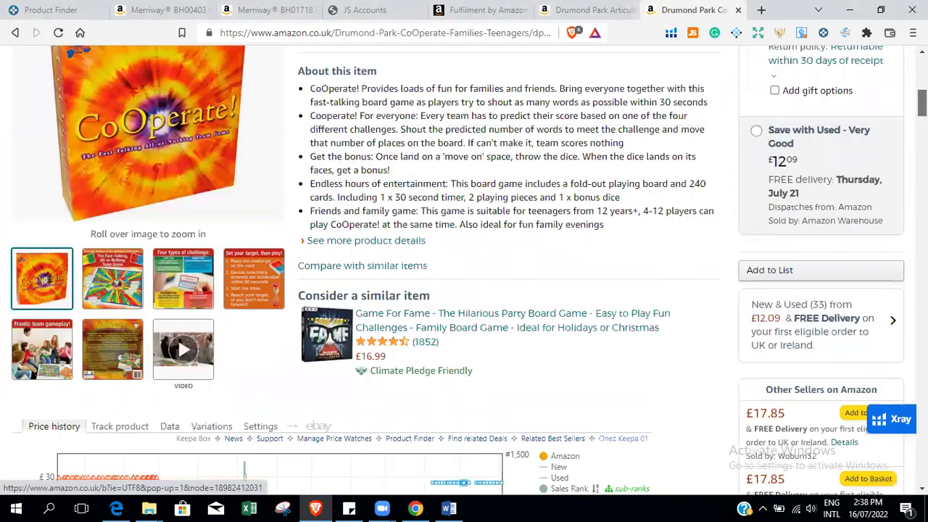
{"action": "scroll", "coordinate": [517, 424], "scroll_direction": "down", "scroll_amount": 5}
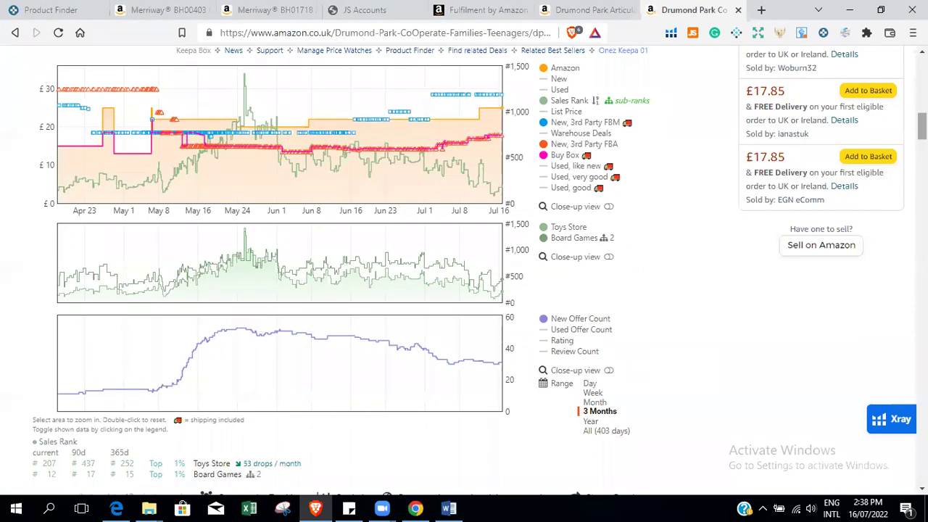
{"action": "scroll", "coordinate": [543, 263], "scroll_direction": "up", "scroll_amount": 1}
{"action": "scroll", "coordinate": [507, 261], "scroll_direction": "up", "scroll_amount": 1}
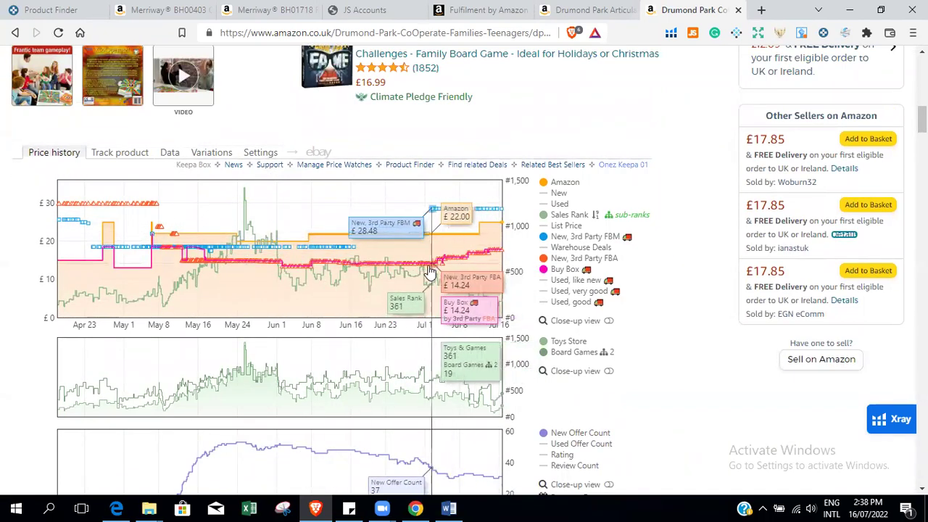
{"action": "mouse_move", "coordinate": [542, 276]}
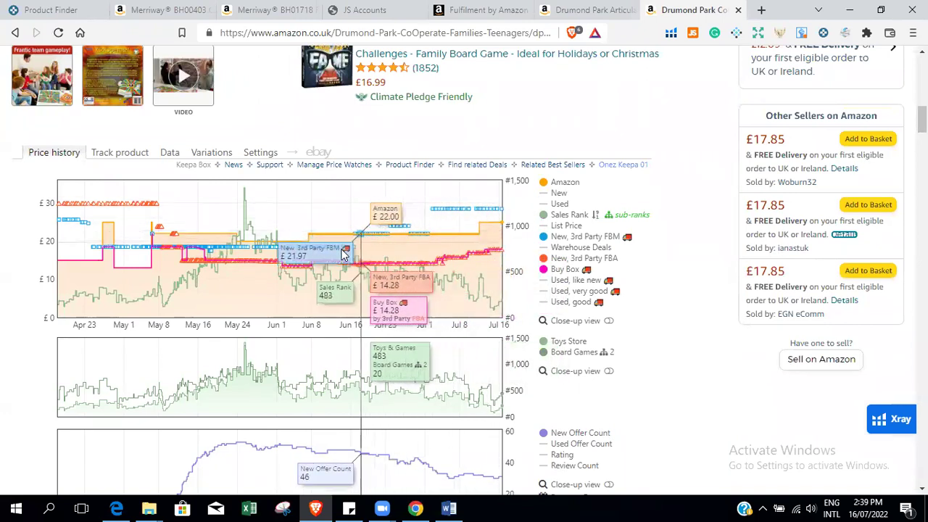
Show the CoOperate! listing's Keepa variations and sort them by ratings from highest to lowest.
{"action": "double_click", "coordinate": [172, 157]}
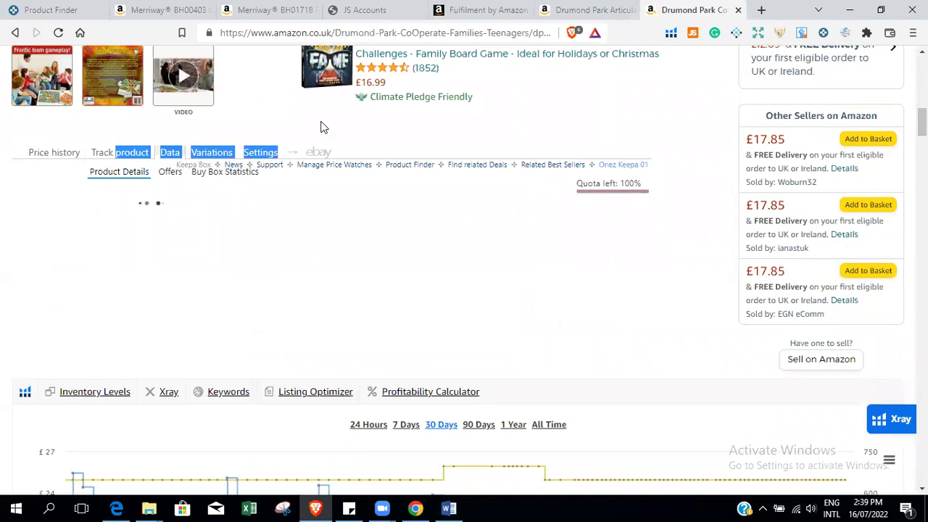
{"action": "left_click", "coordinate": [214, 157]}
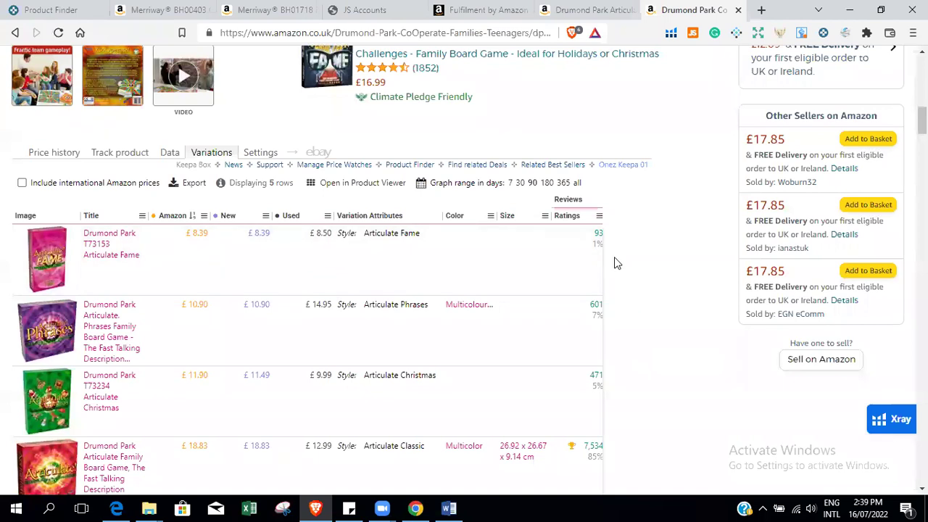
{"action": "left_click", "coordinate": [566, 216]}
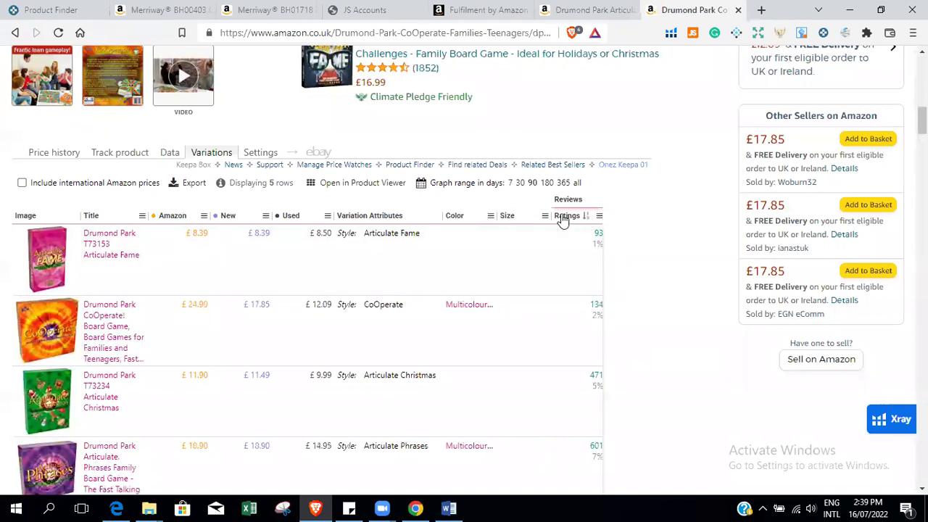
{"action": "left_click", "coordinate": [562, 218]}
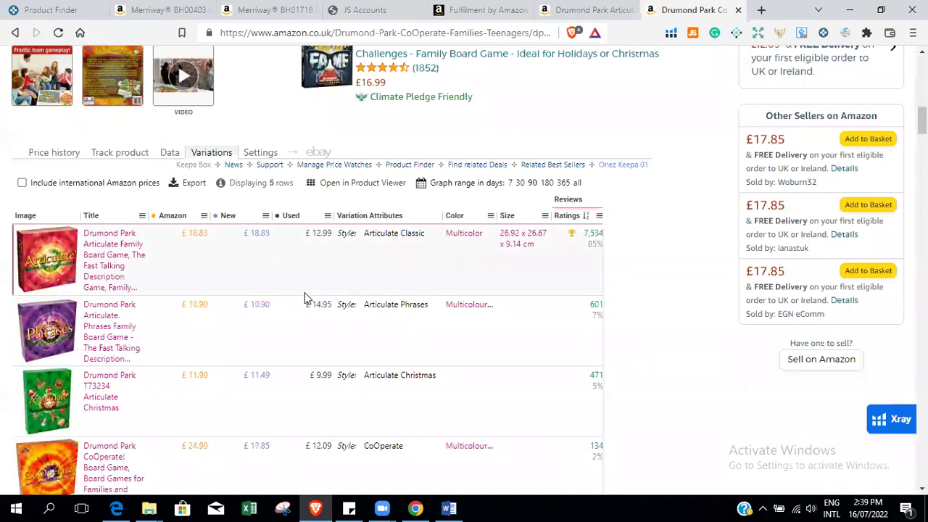
Compare the variations' prices, rating shares and ratings history graphs, including the CoOperate style.
{"action": "scroll", "coordinate": [464, 268], "scroll_direction": "up", "scroll_amount": 4}
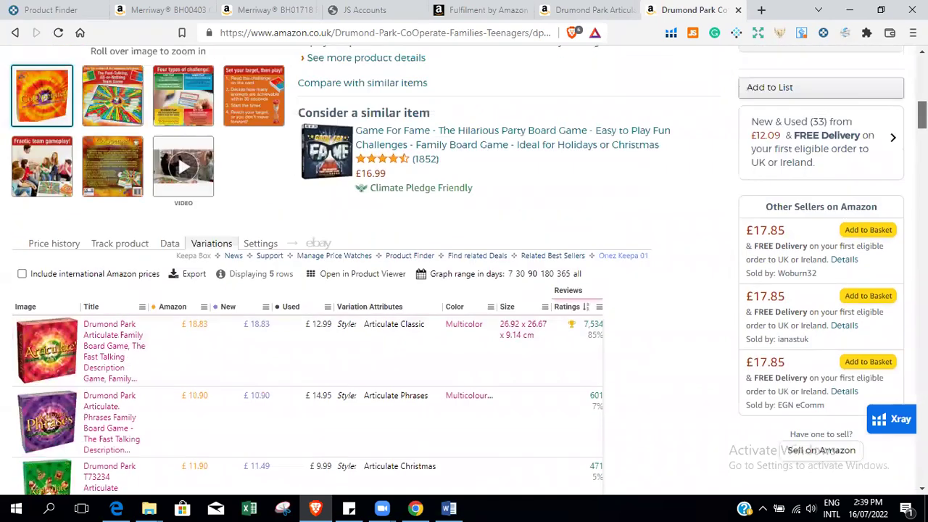
{"action": "scroll", "coordinate": [464, 269], "scroll_direction": "down", "scroll_amount": 10}
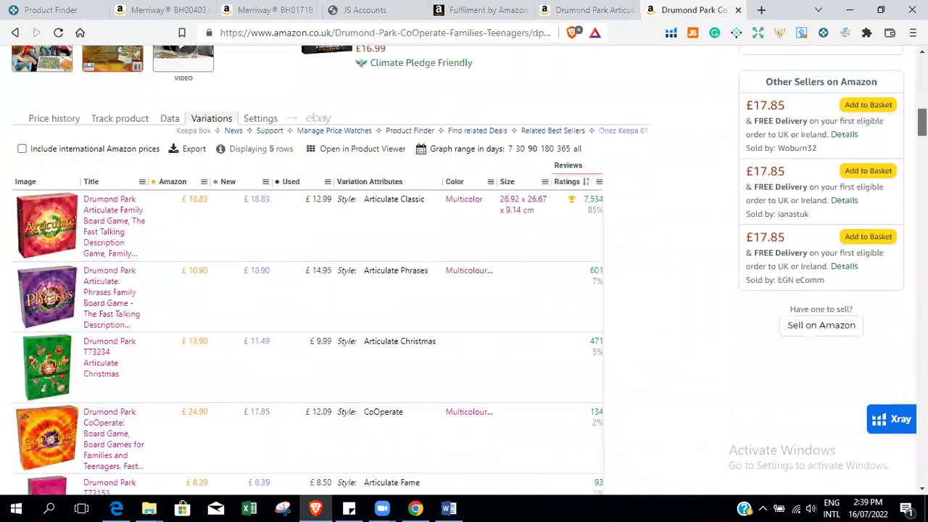
{"action": "scroll", "coordinate": [464, 268], "scroll_direction": "up", "scroll_amount": 1}
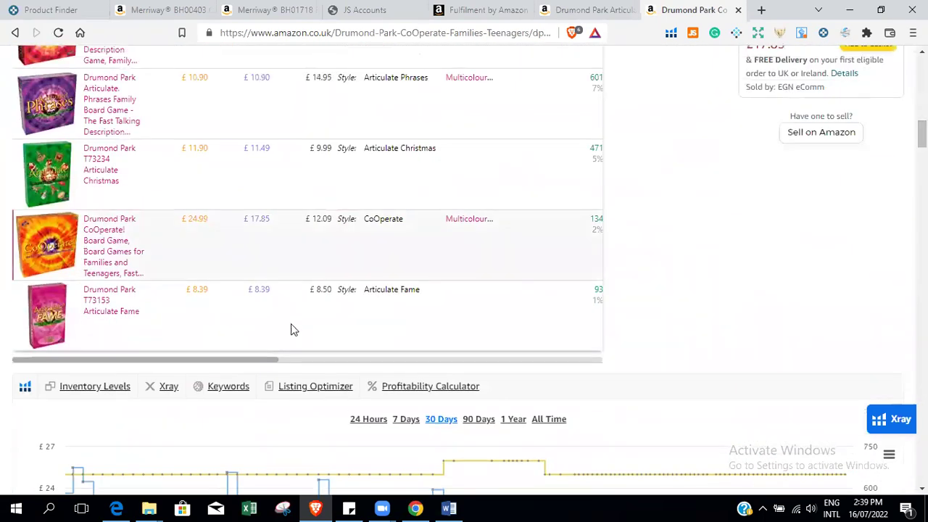
{"action": "left_click_drag", "start_coordinate": [254, 363], "coordinate": [343, 360]}
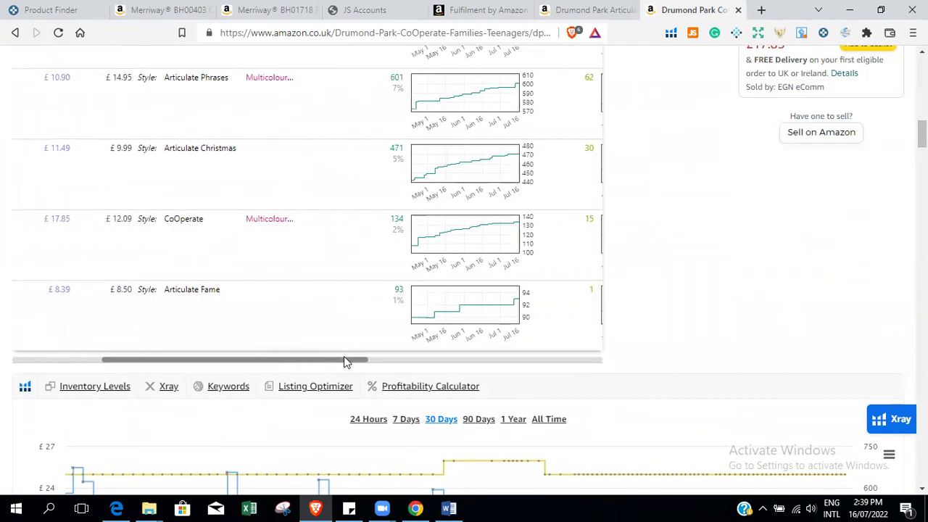
{"action": "left_click_drag", "start_coordinate": [343, 360], "coordinate": [263, 361]}
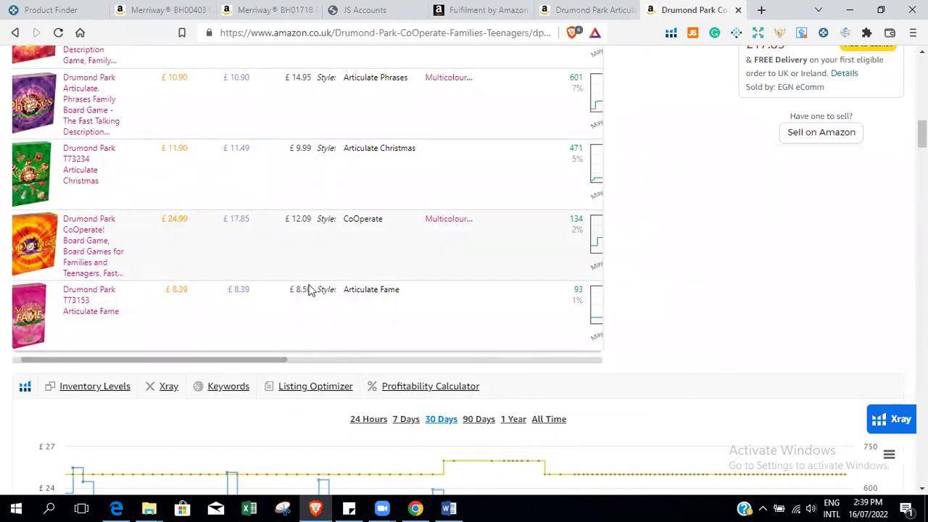
Review the Keepa variations table, comparing Amazon, new and used prices and rating shares of the Articulate and CoOperate styles.
{"action": "left_click_drag", "start_coordinate": [266, 367], "coordinate": [240, 357]}
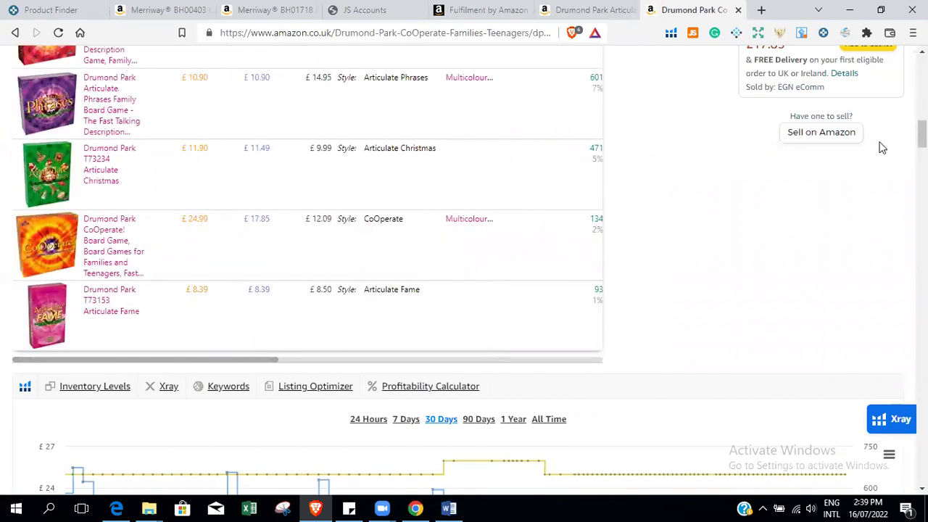
{"action": "scroll", "coordinate": [464, 268], "scroll_direction": "up", "scroll_amount": 4}
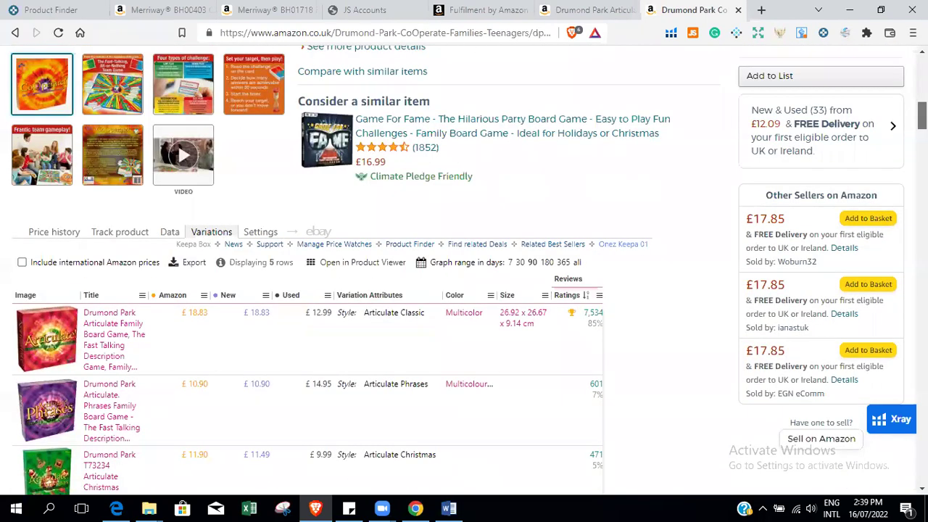
{"action": "scroll", "coordinate": [464, 268], "scroll_direction": "down", "scroll_amount": 1}
{"action": "scroll", "coordinate": [464, 268], "scroll_direction": "up", "scroll_amount": 5}
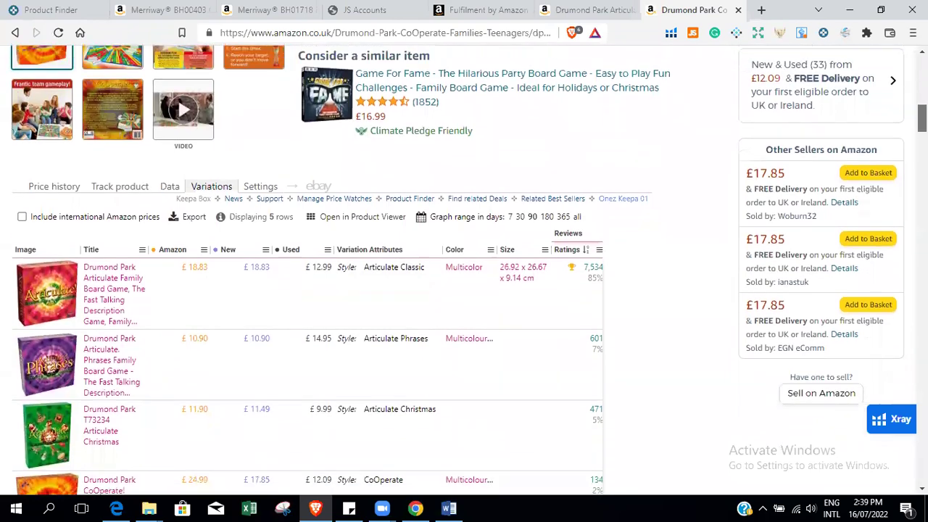
{"action": "scroll", "coordinate": [464, 268], "scroll_direction": "down", "scroll_amount": 6}
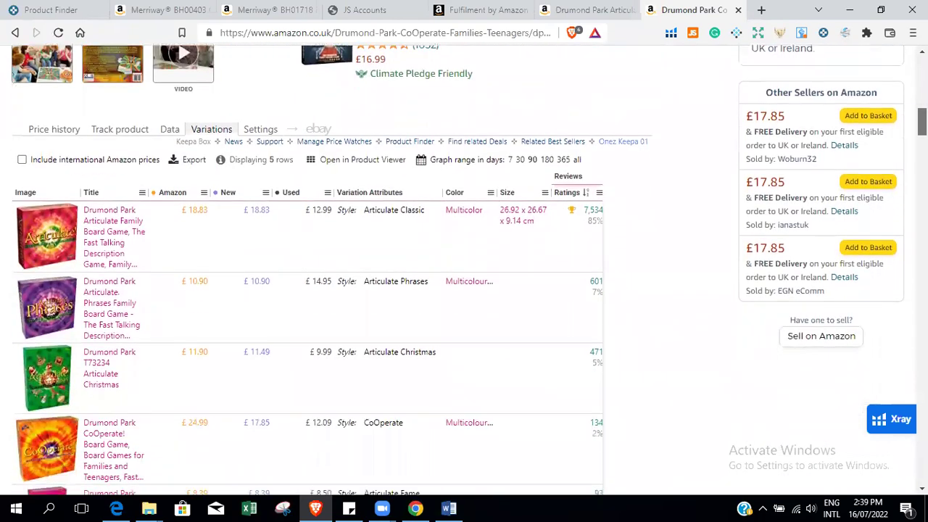
{"action": "scroll", "coordinate": [464, 268], "scroll_direction": "down", "scroll_amount": 1}
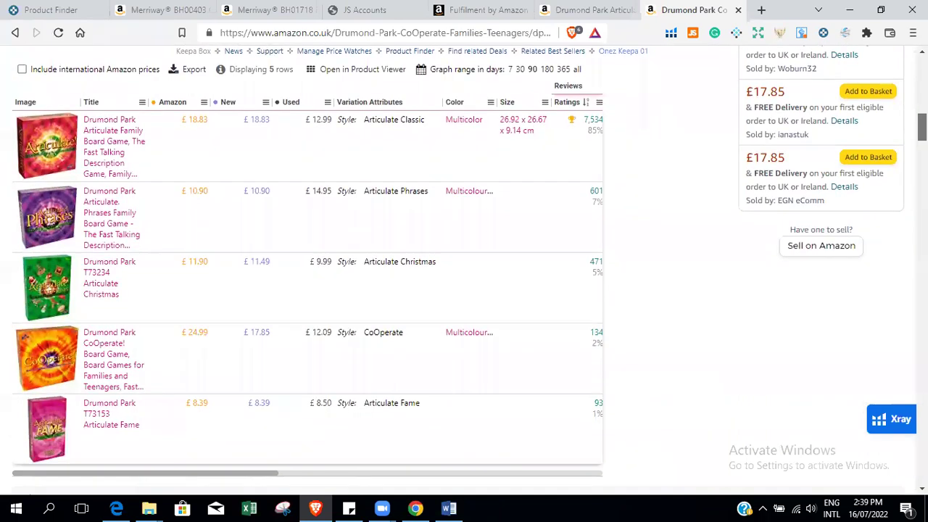
{"action": "scroll", "coordinate": [464, 269], "scroll_direction": "up", "scroll_amount": 1}
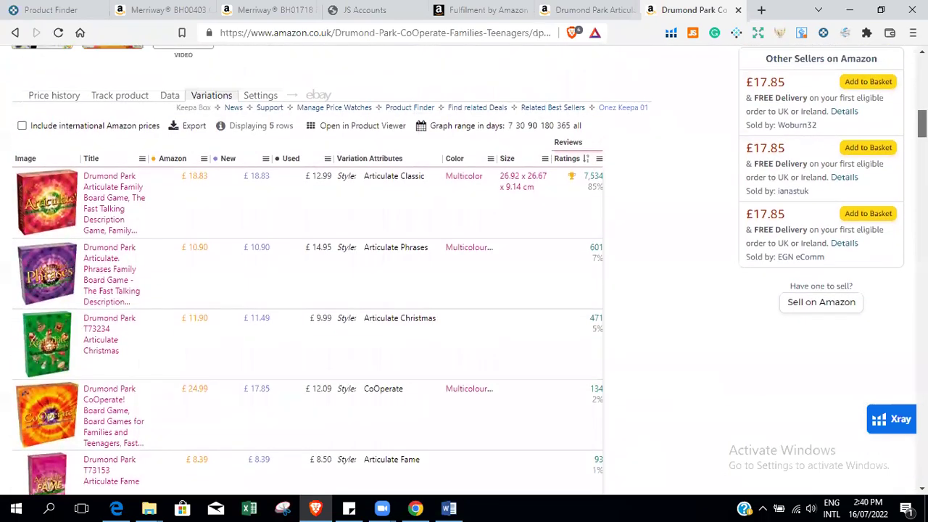
{"action": "scroll", "coordinate": [464, 268], "scroll_direction": "down", "scroll_amount": 1}
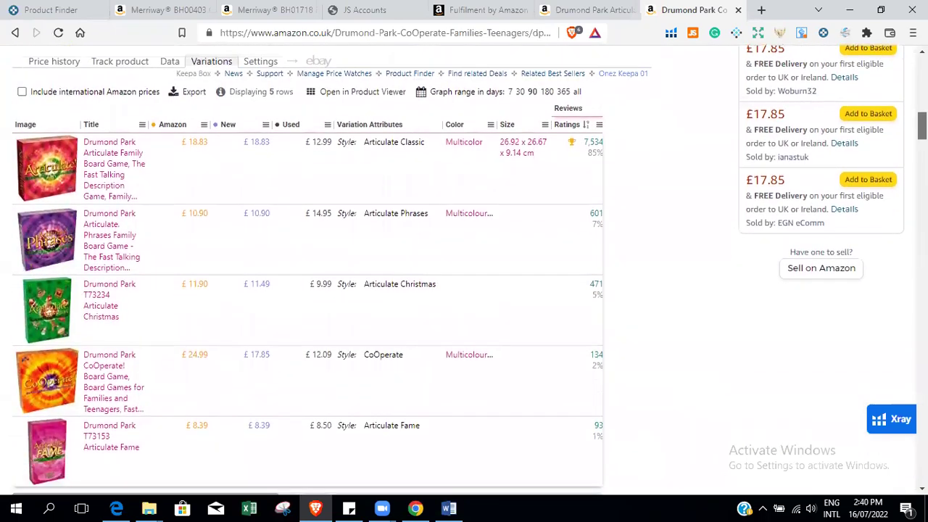
{"action": "scroll", "coordinate": [464, 268], "scroll_direction": "down", "scroll_amount": 2}
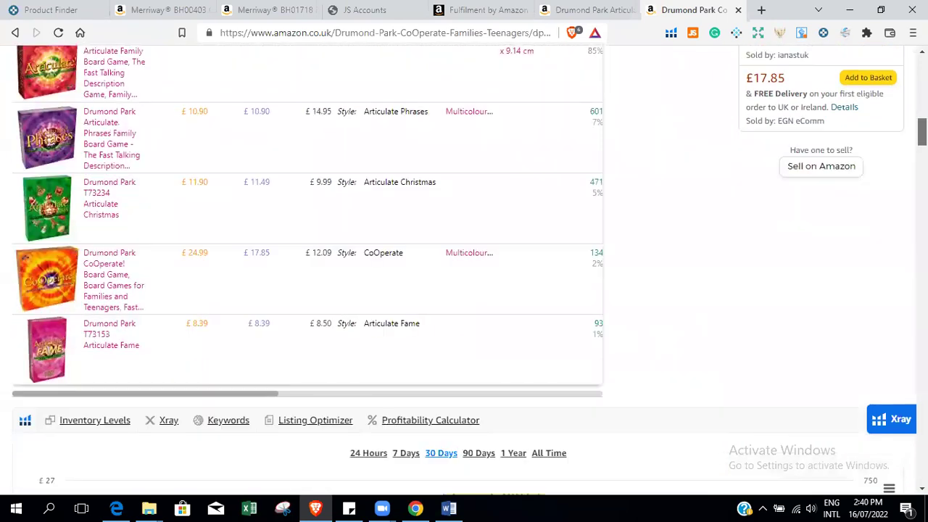
{"action": "scroll", "coordinate": [465, 269], "scroll_direction": "up", "scroll_amount": 4}
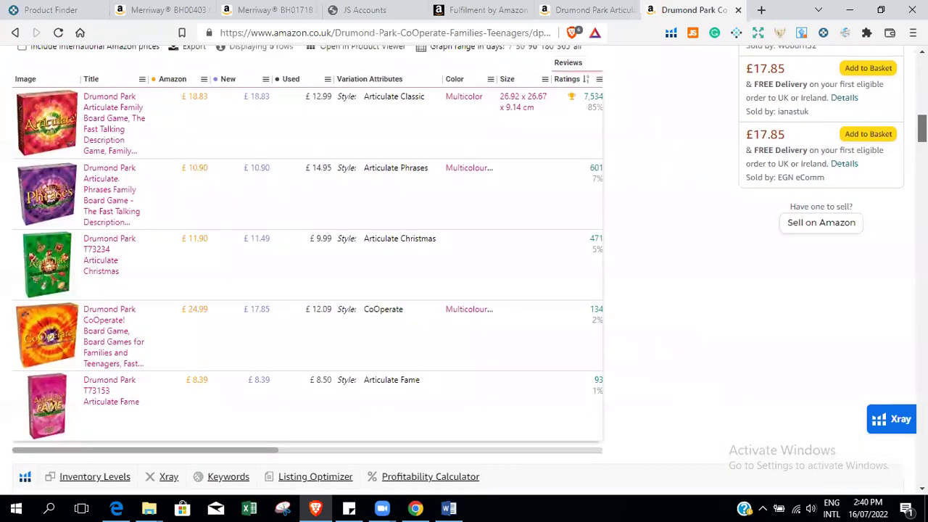
{"action": "scroll", "coordinate": [464, 268], "scroll_direction": "up", "scroll_amount": 3}
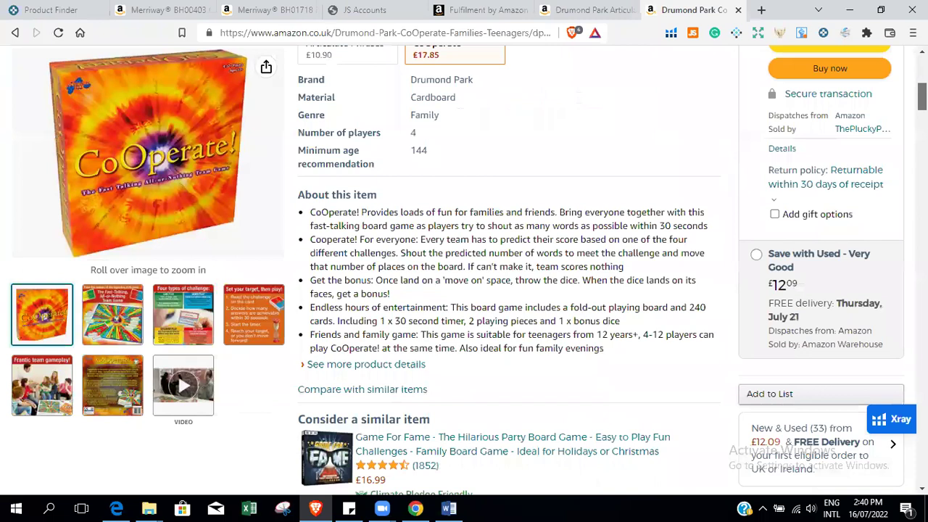
{"action": "scroll", "coordinate": [362, 287], "scroll_direction": "down", "scroll_amount": 5}
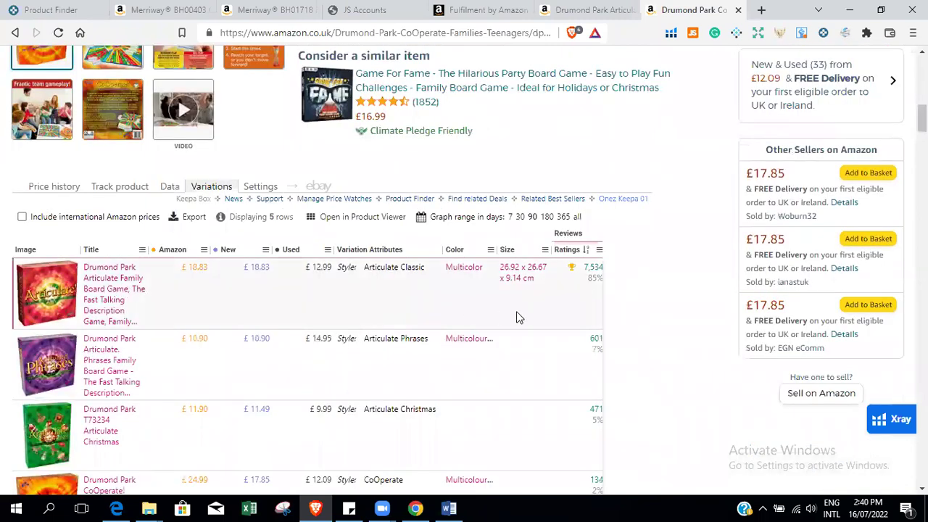
Open the Articulate Classic variation's listing from the Keepa table and check who dispatches and sells it.
{"action": "left_click", "coordinate": [101, 277]}
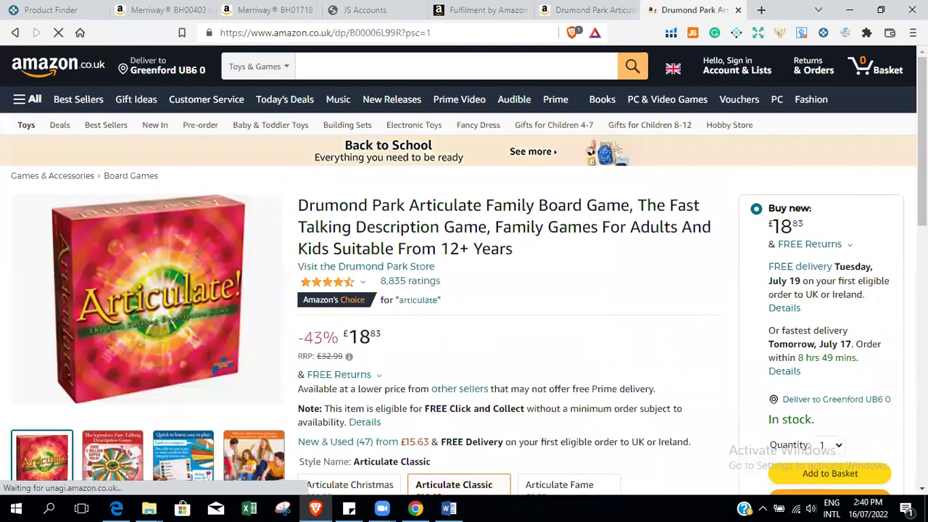
{"action": "scroll", "coordinate": [464, 269], "scroll_direction": "down", "scroll_amount": 4}
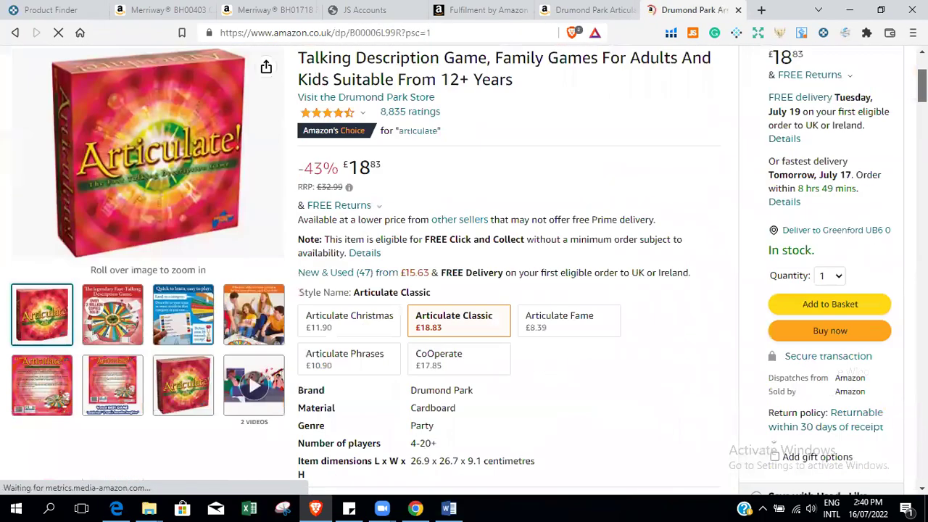
{"action": "scroll", "coordinate": [507, 290], "scroll_direction": "down", "scroll_amount": 1}
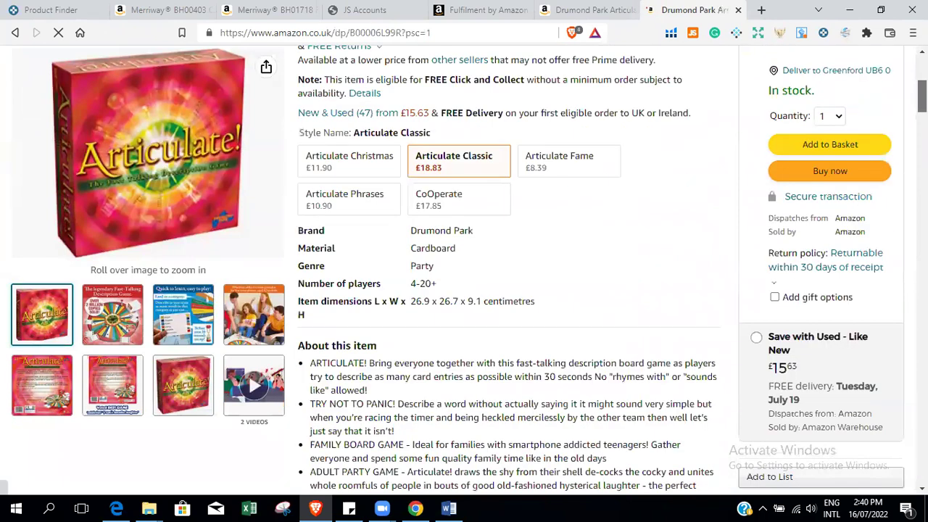
{"action": "scroll", "coordinate": [834, 185], "scroll_direction": "down", "scroll_amount": 1}
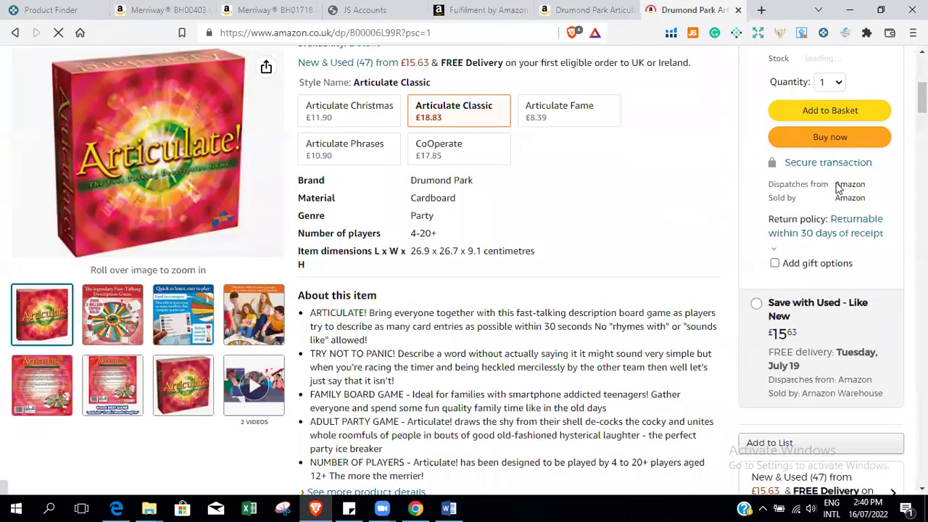
{"action": "left_click_drag", "start_coordinate": [836, 184], "coordinate": [865, 197]}
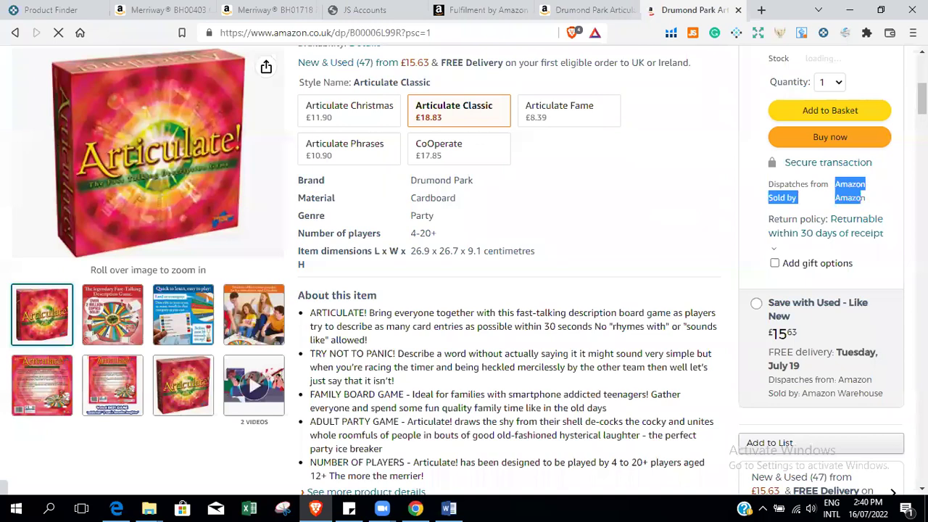
Return to the CoOperate style and check its Best Sellers Rank in the additional information and its current price.
{"action": "scroll", "coordinate": [508, 290], "scroll_direction": "up", "scroll_amount": 3}
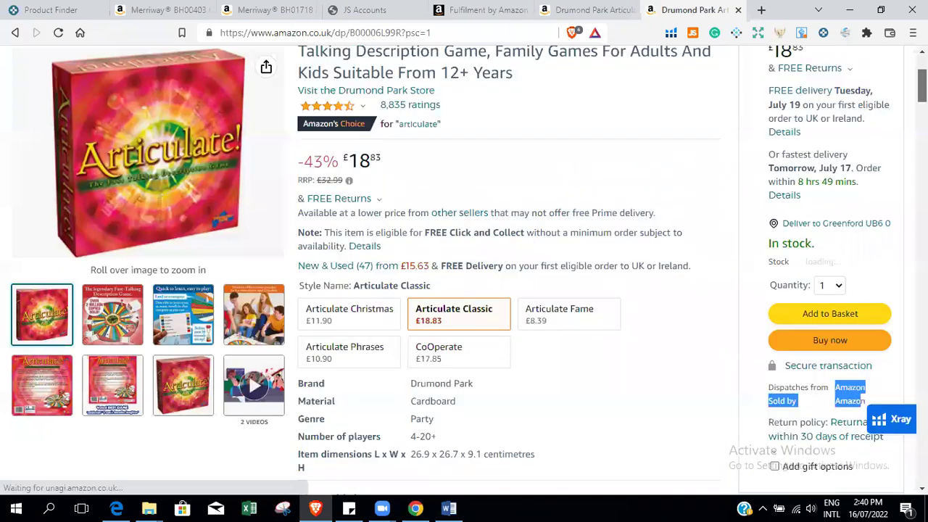
{"action": "scroll", "coordinate": [469, 311], "scroll_direction": "down", "scroll_amount": 1}
{"action": "left_click", "coordinate": [471, 314]}
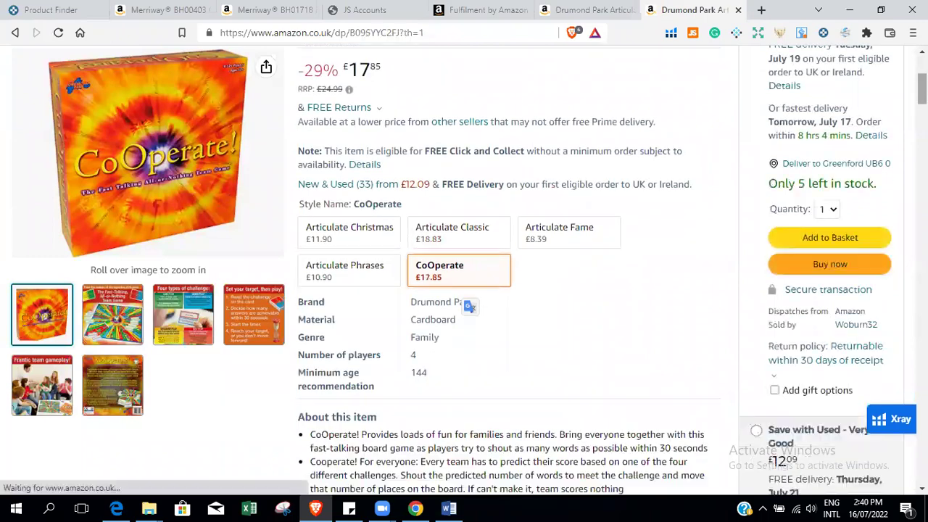
{"action": "scroll", "coordinate": [469, 325], "scroll_direction": "down", "scroll_amount": 5}
{"action": "scroll", "coordinate": [469, 326], "scroll_direction": "down", "scroll_amount": 5}
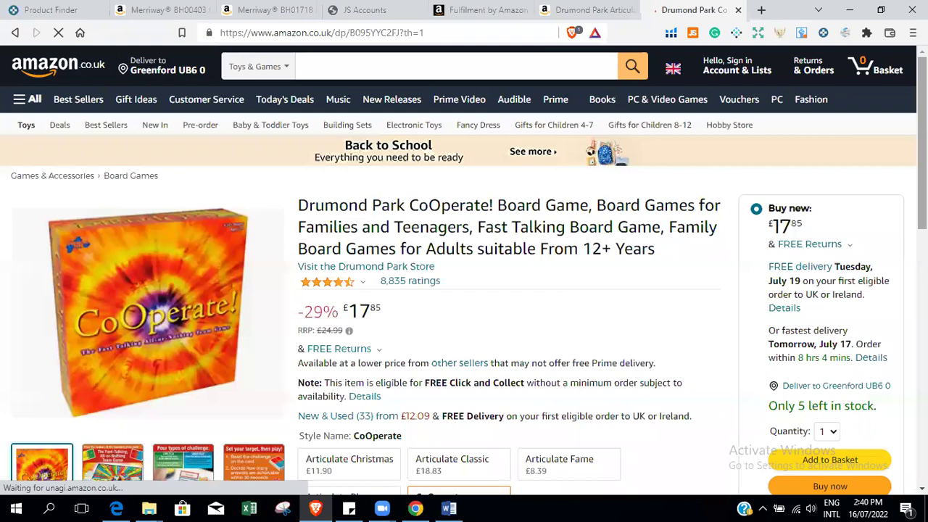
{"action": "scroll", "coordinate": [520, 403], "scroll_direction": "down", "scroll_amount": 3}
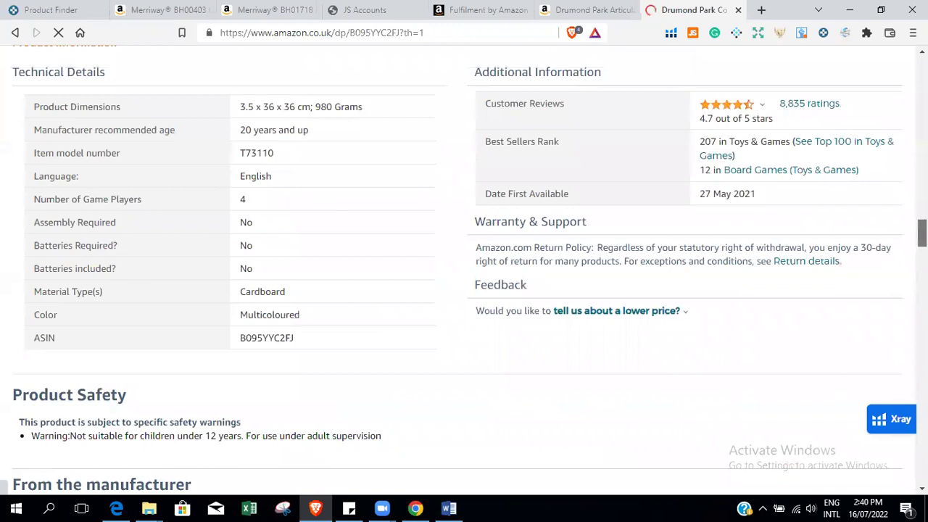
{"action": "left_click_drag", "start_coordinate": [699, 148], "coordinate": [792, 170]}
{"action": "left_click", "coordinate": [880, 174]}
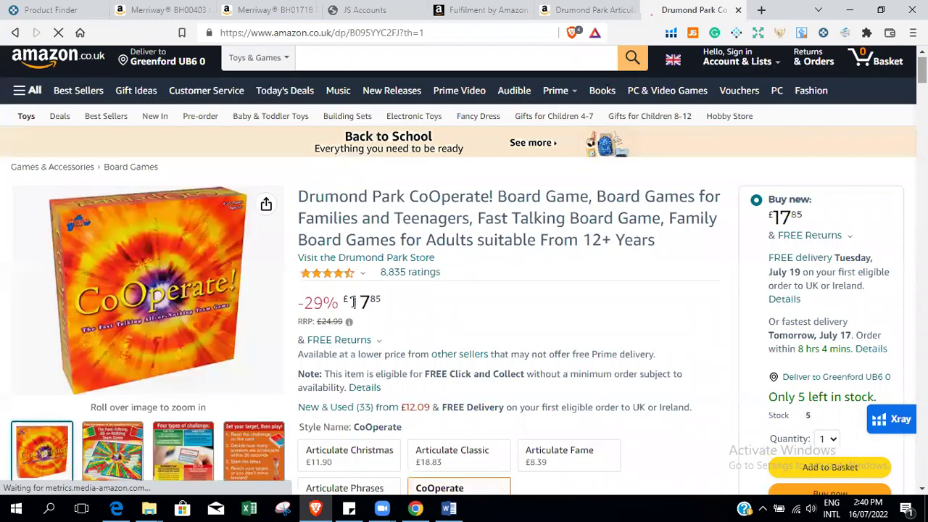
{"action": "left_click_drag", "start_coordinate": [346, 302], "coordinate": [569, 293]}
{"action": "left_click", "coordinate": [700, 212]}
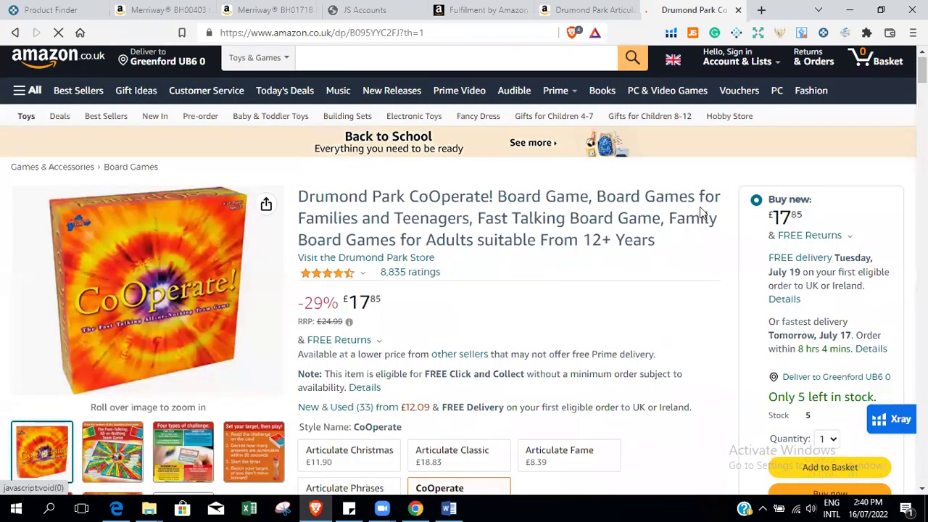
Show Keepa's Buy Box Statistics for the CoOperate! listing and examine each seller's percentage won.
{"action": "scroll", "coordinate": [464, 290], "scroll_direction": "down", "scroll_amount": 5}
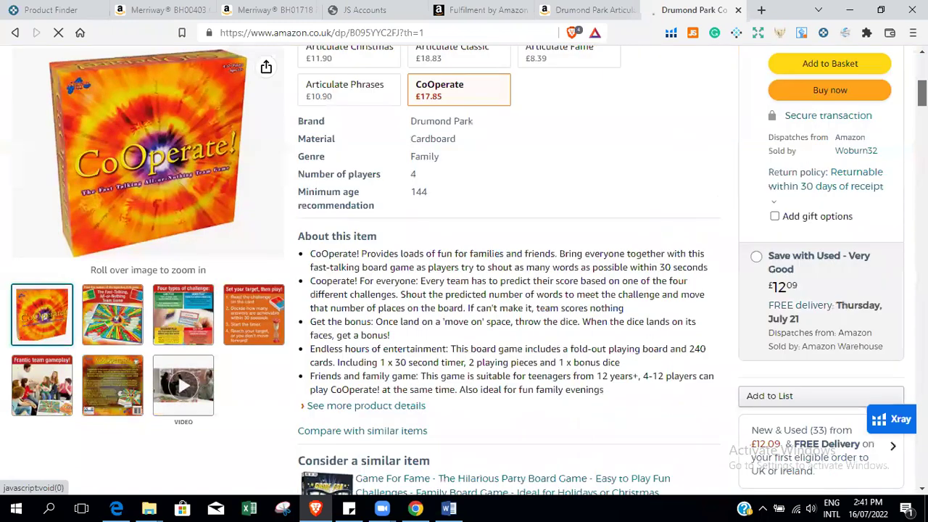
{"action": "scroll", "coordinate": [464, 290], "scroll_direction": "down", "scroll_amount": 4}
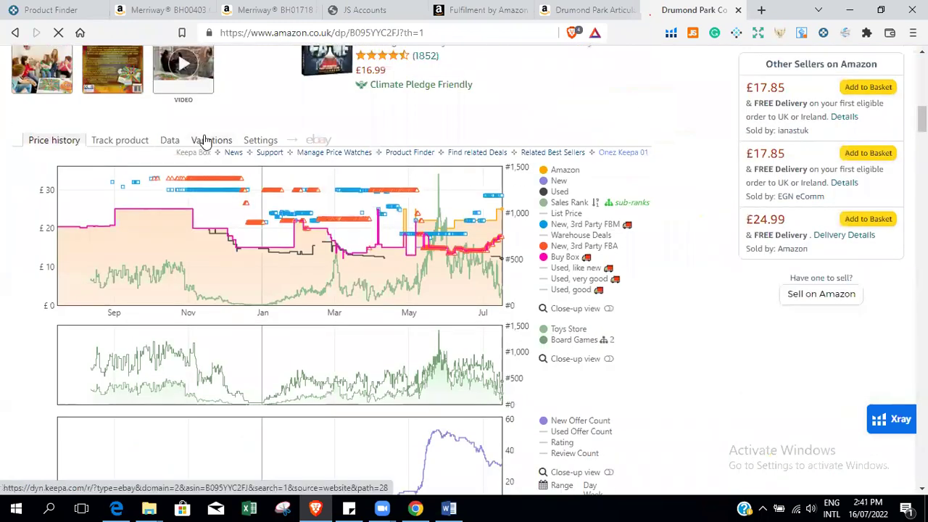
{"action": "left_click", "coordinate": [170, 140]}
{"action": "left_click", "coordinate": [227, 165]}
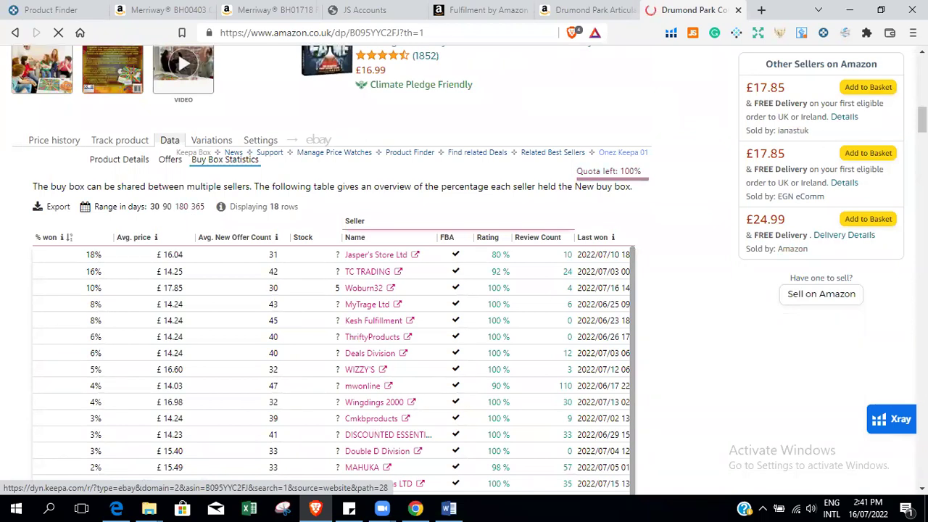
{"action": "scroll", "coordinate": [464, 268], "scroll_direction": "down", "scroll_amount": 3}
{"action": "scroll", "coordinate": [428, 299], "scroll_direction": "up", "scroll_amount": 2}
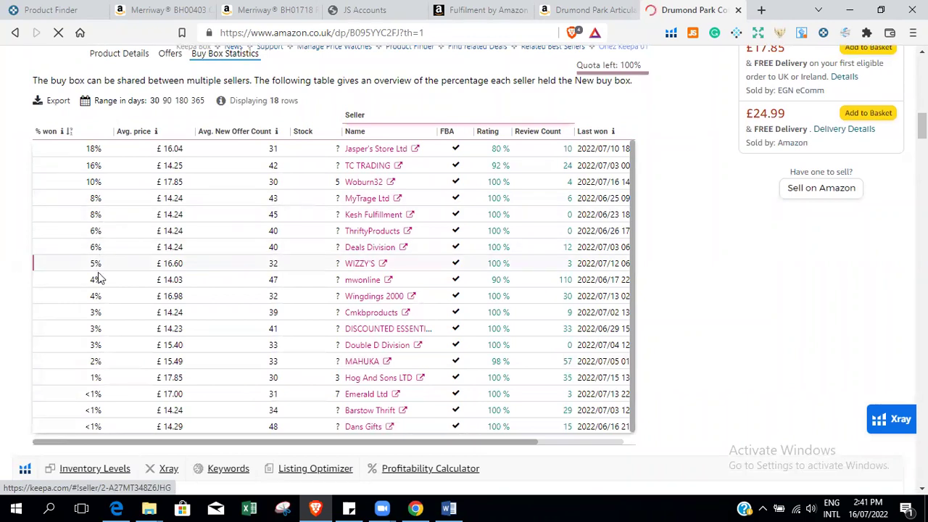
Compare Buy Box shares over 90 and 180 days, set the range back to 30 days and check each seller's last won date.
{"action": "left_click", "coordinate": [165, 103]}
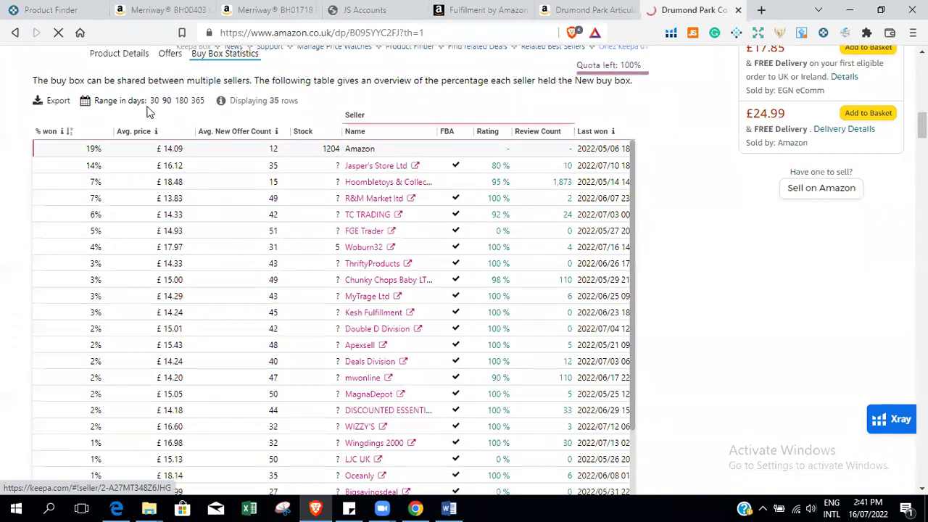
{"action": "left_click", "coordinate": [181, 101]}
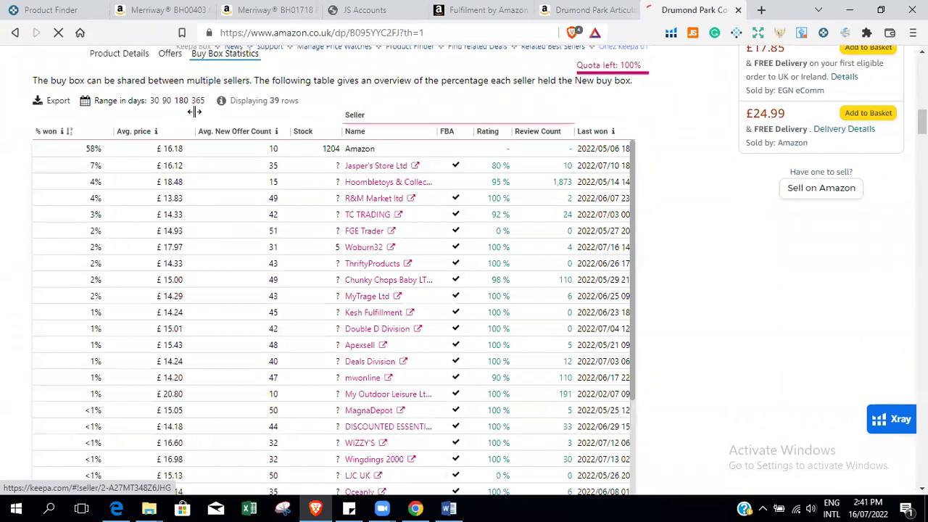
{"action": "left_click", "coordinate": [166, 100]}
{"action": "left_click", "coordinate": [153, 102]}
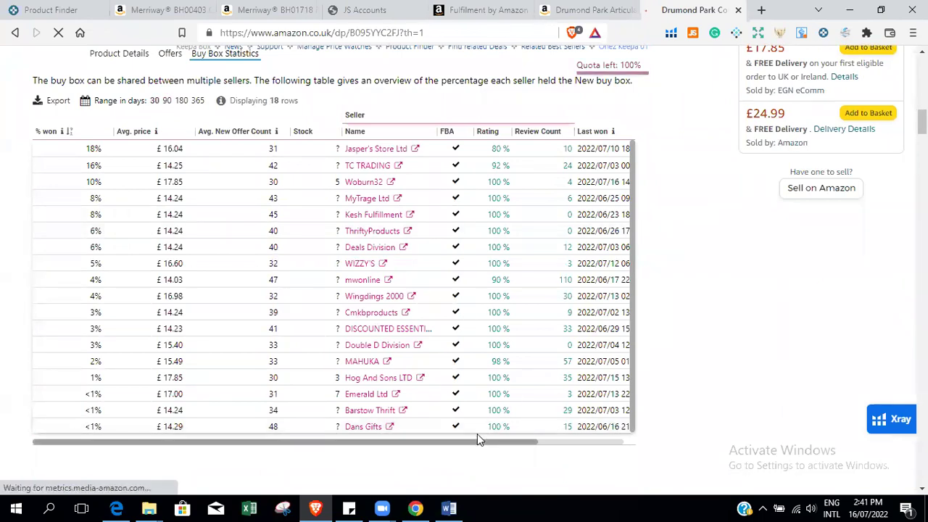
{"action": "scroll", "coordinate": [477, 435], "scroll_direction": "right", "scroll_amount": 2}
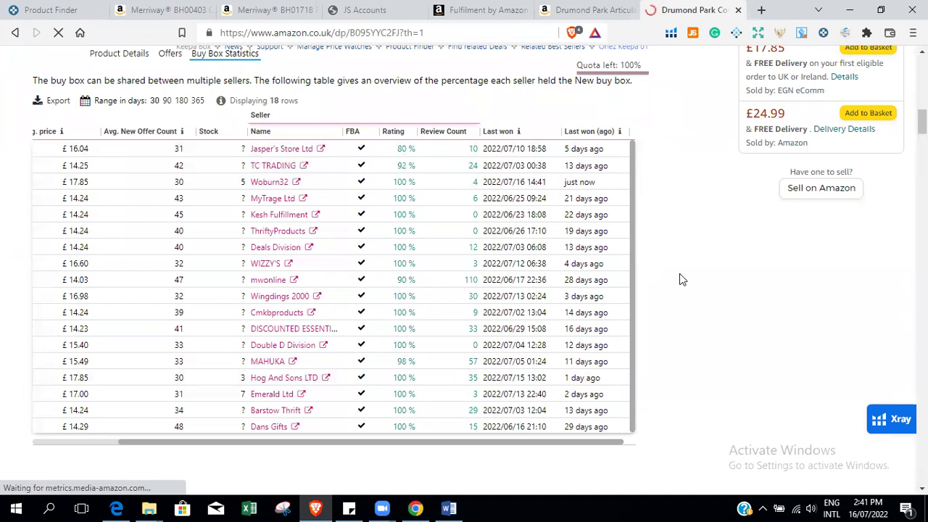
{"action": "scroll", "coordinate": [464, 261], "scroll_direction": "up", "scroll_amount": 10}
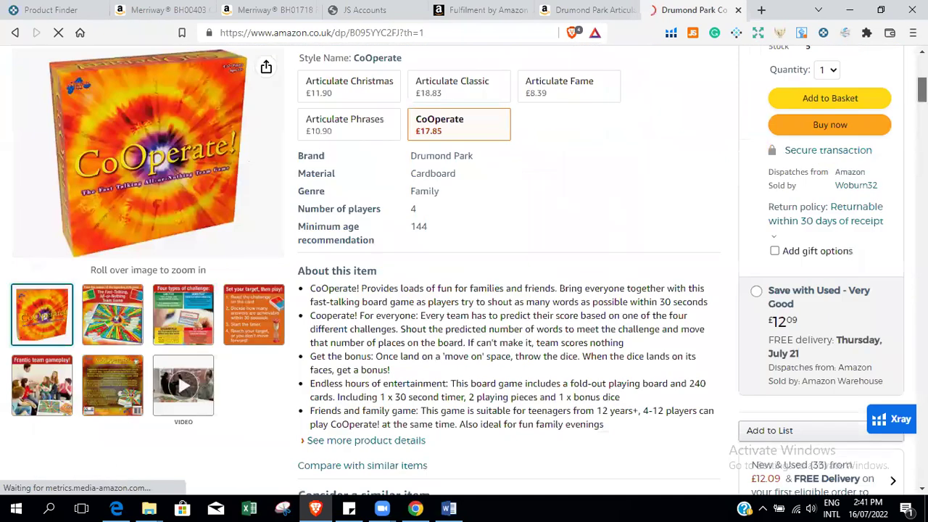
{"action": "scroll", "coordinate": [803, 215], "scroll_direction": "down", "scroll_amount": 1}
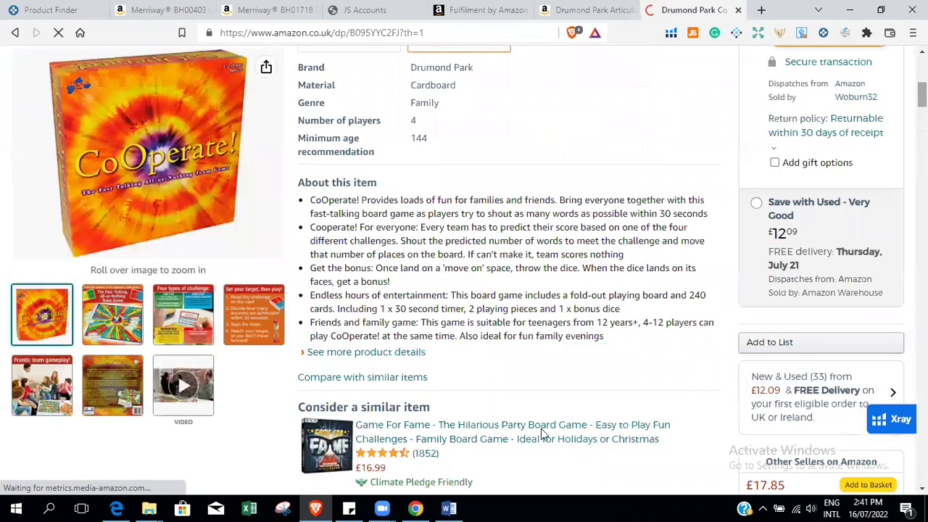
{"action": "scroll", "coordinate": [609, 264], "scroll_direction": "up", "scroll_amount": 3}
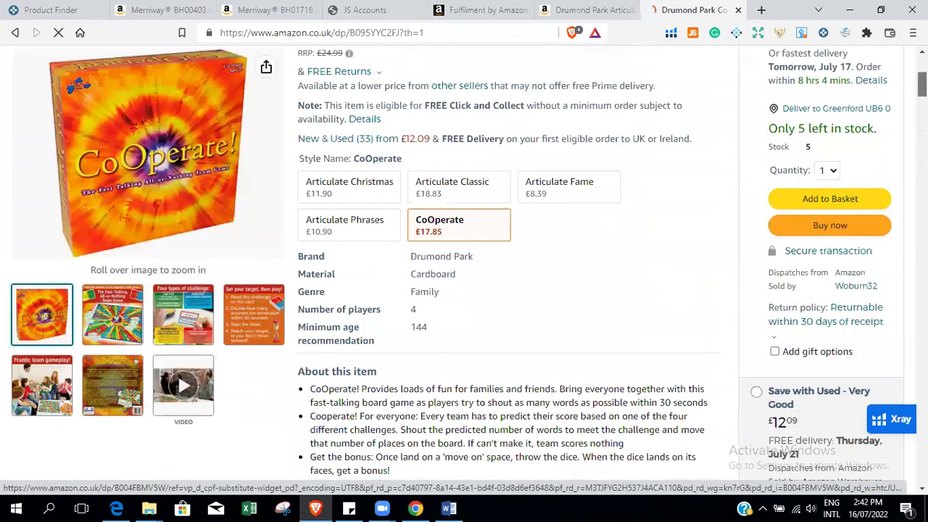
{"action": "scroll", "coordinate": [464, 261], "scroll_direction": "down", "scroll_amount": 4}
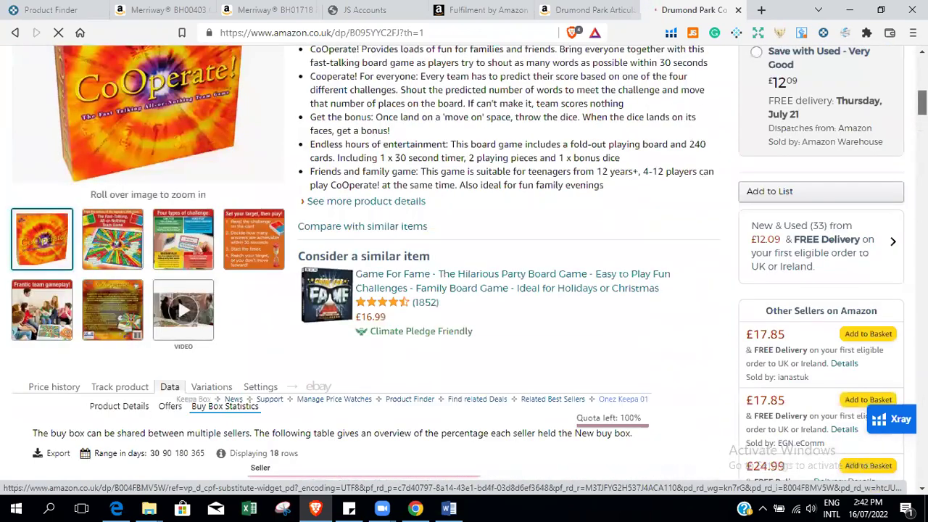
{"action": "scroll", "coordinate": [464, 261], "scroll_direction": "down", "scroll_amount": 3}
{"action": "scroll", "coordinate": [781, 194], "scroll_direction": "up", "scroll_amount": 1}
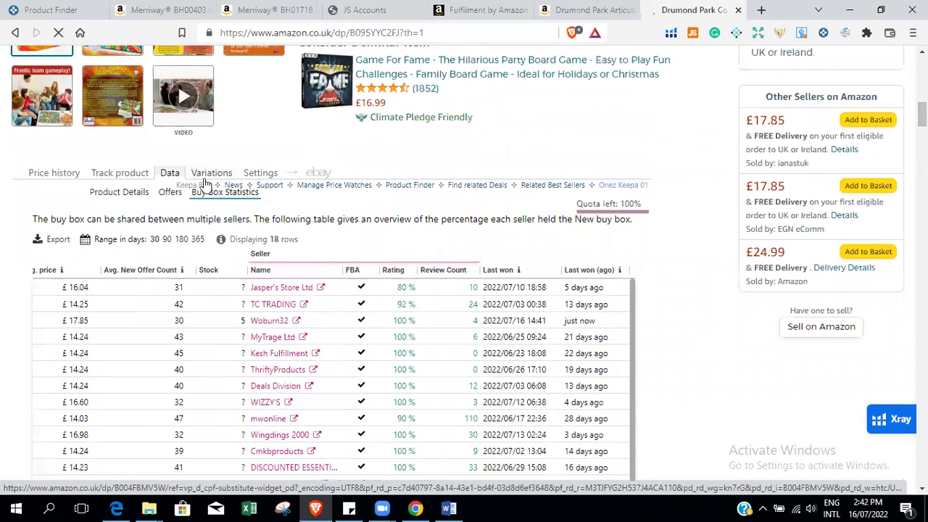
Switch to Chrome, open the Buy In Trade supplier's Drumond Park collection and dismiss the subscription pop-up.
{"action": "scroll", "coordinate": [464, 261], "scroll_direction": "up", "scroll_amount": 3}
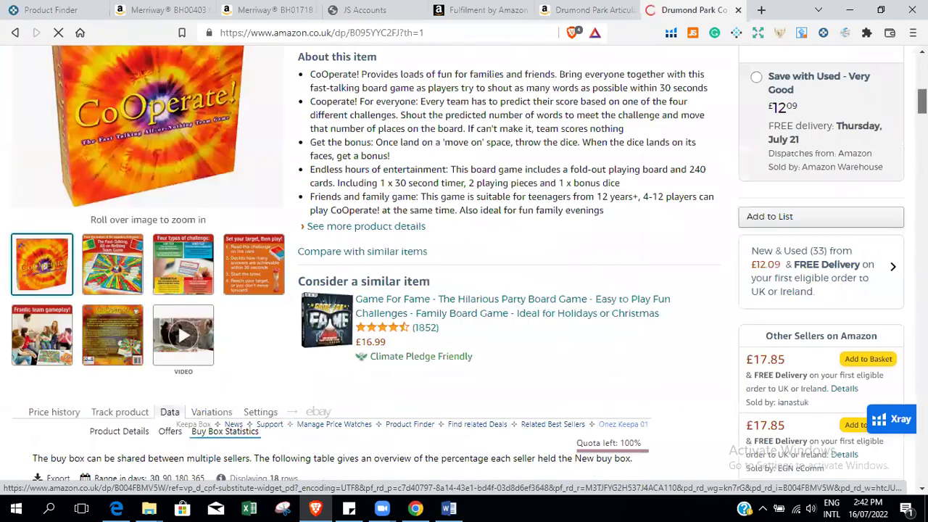
{"action": "scroll", "coordinate": [464, 261], "scroll_direction": "up", "scroll_amount": 5}
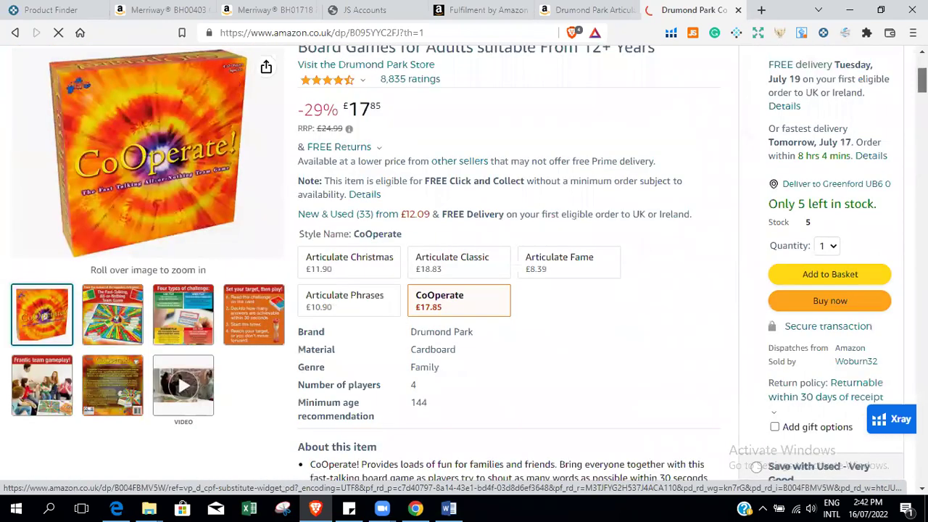
{"action": "scroll", "coordinate": [464, 261], "scroll_direction": "up", "scroll_amount": 2}
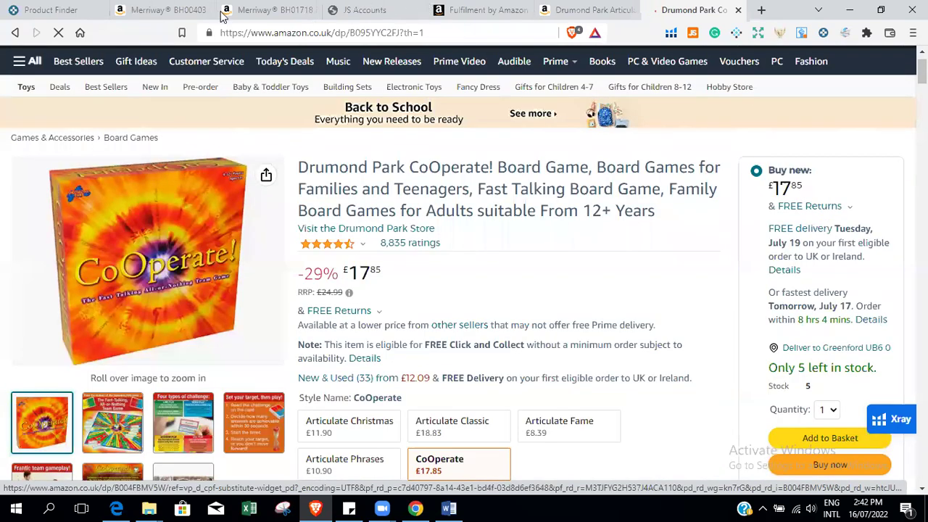
{"action": "left_click", "coordinate": [416, 507]}
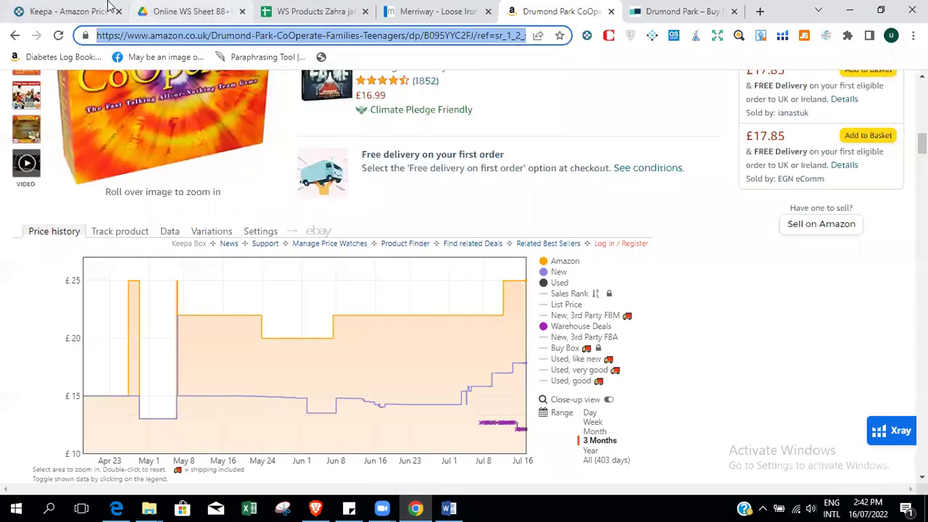
{"action": "left_click", "coordinate": [700, 10]}
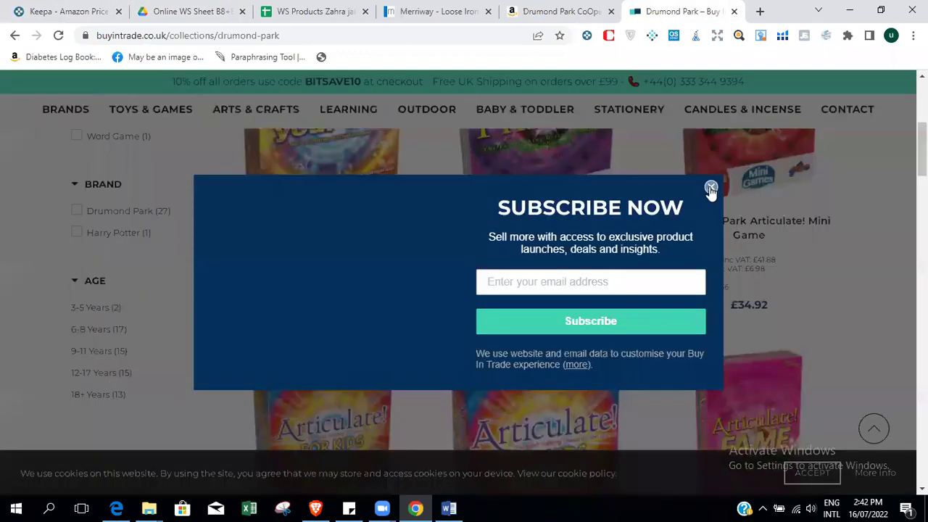
{"action": "left_click", "coordinate": [711, 188]}
Look through the supplier's Drumond Park collection for the CoOperate! game, checking the products' pack sizes and unit prices.
{"action": "scroll", "coordinate": [464, 276], "scroll_direction": "up", "scroll_amount": 4}
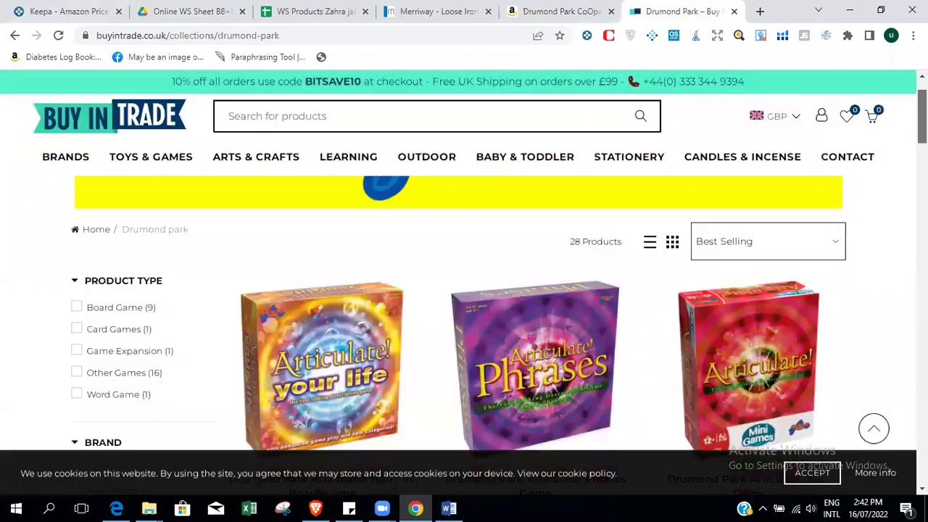
{"action": "scroll", "coordinate": [465, 290], "scroll_direction": "down", "scroll_amount": 4}
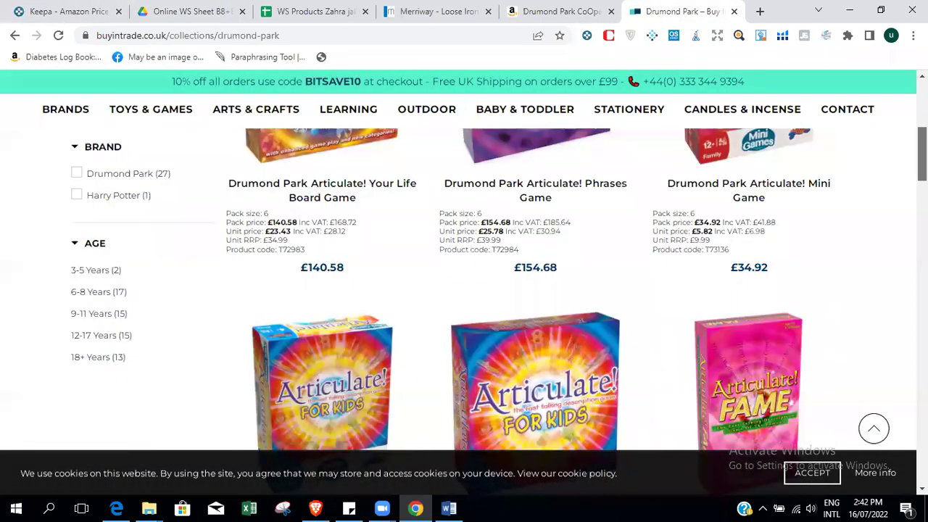
{"action": "scroll", "coordinate": [464, 290], "scroll_direction": "down", "scroll_amount": 5}
{"action": "scroll", "coordinate": [464, 290], "scroll_direction": "down", "scroll_amount": 5}
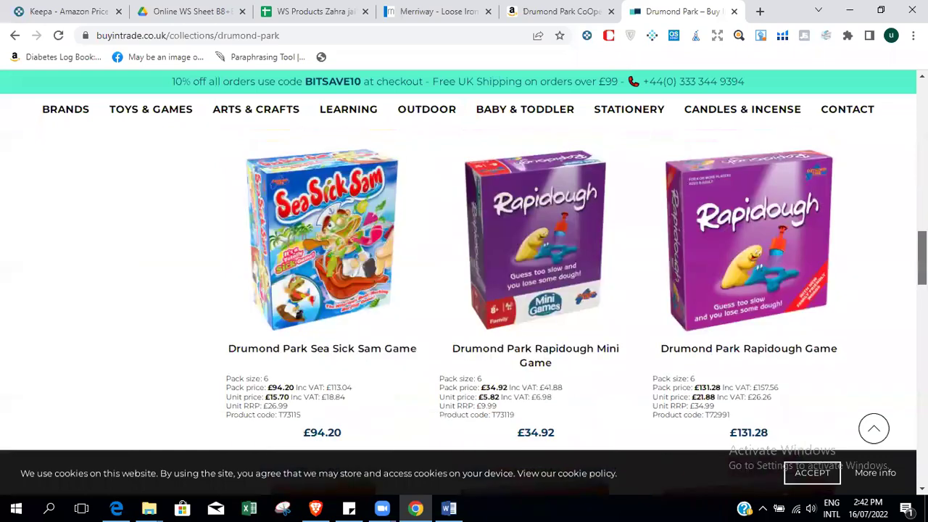
{"action": "scroll", "coordinate": [464, 290], "scroll_direction": "down", "scroll_amount": 10}
{"action": "scroll", "coordinate": [464, 290], "scroll_direction": "down", "scroll_amount": 1}
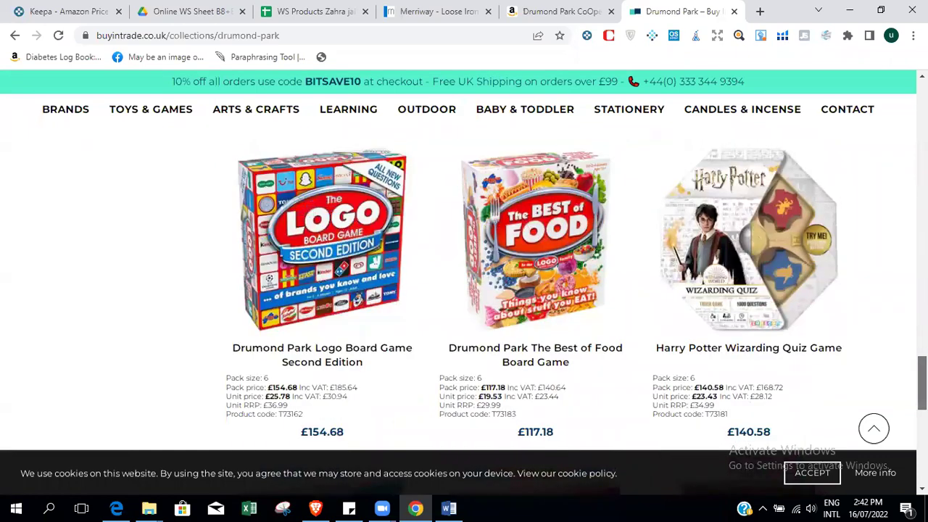
{"action": "scroll", "coordinate": [464, 290], "scroll_direction": "down", "scroll_amount": 3}
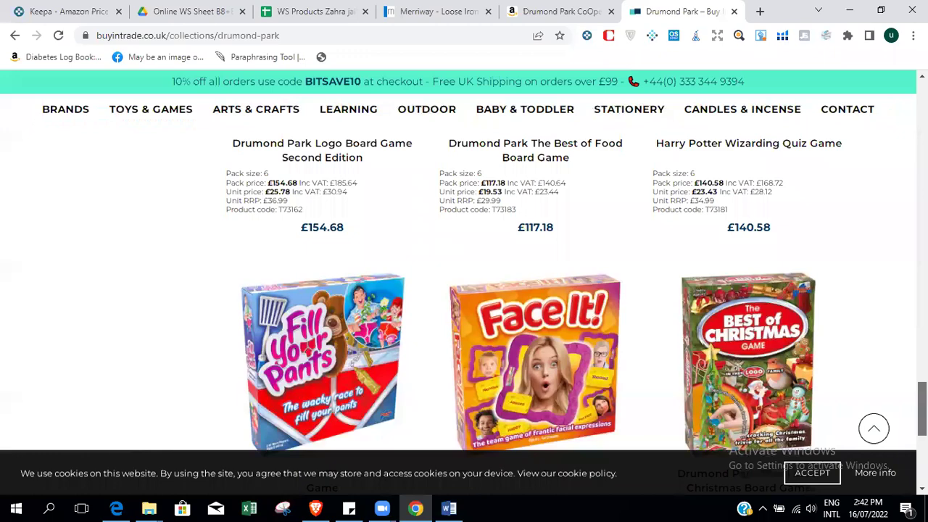
{"action": "scroll", "coordinate": [464, 290], "scroll_direction": "up", "scroll_amount": 8}
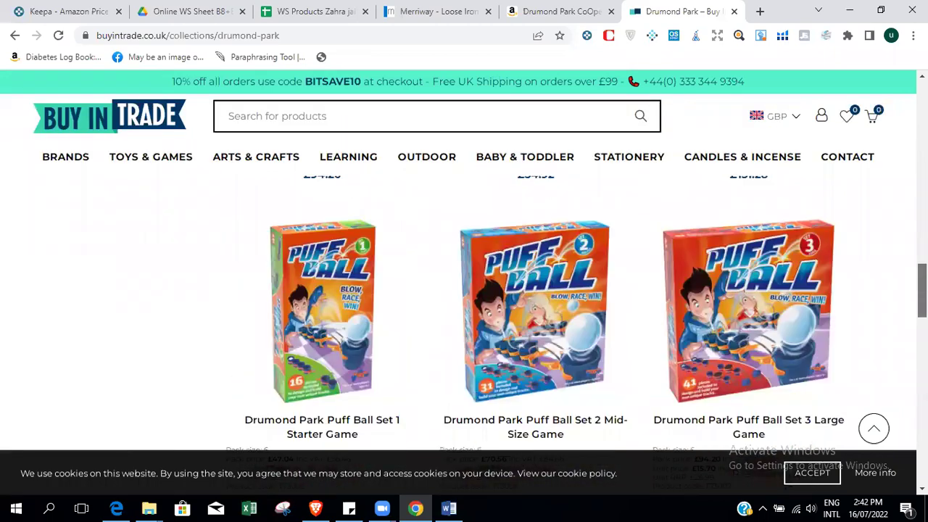
{"action": "scroll", "coordinate": [464, 290], "scroll_direction": "up", "scroll_amount": 6}
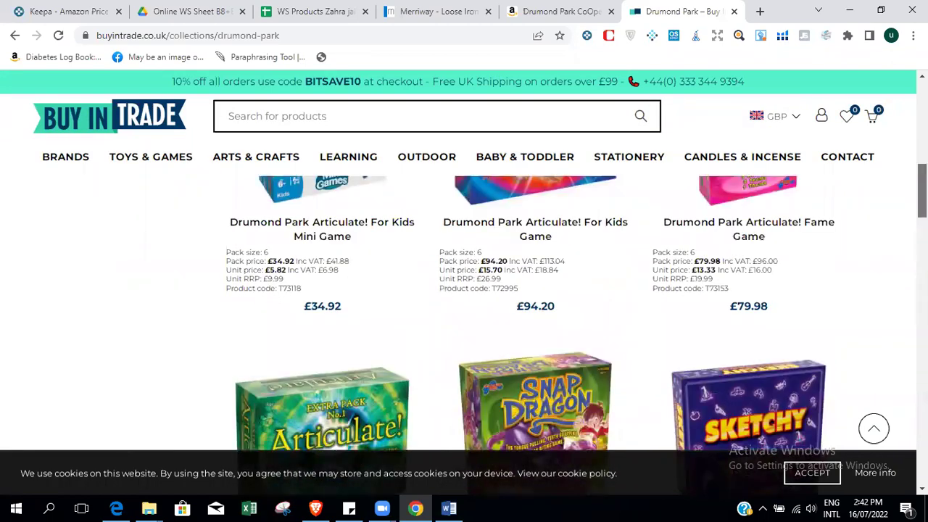
{"action": "scroll", "coordinate": [464, 290], "scroll_direction": "up", "scroll_amount": 5}
{"action": "scroll", "coordinate": [464, 290], "scroll_direction": "up", "scroll_amount": 5}
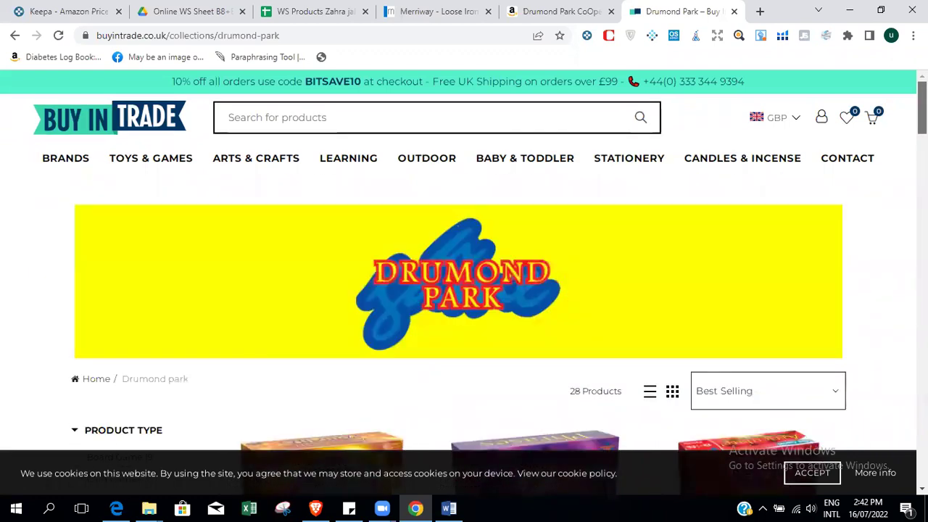
{"action": "scroll", "coordinate": [464, 290], "scroll_direction": "down", "scroll_amount": 5}
{"action": "scroll", "coordinate": [802, 169], "scroll_direction": "up", "scroll_amount": 1}
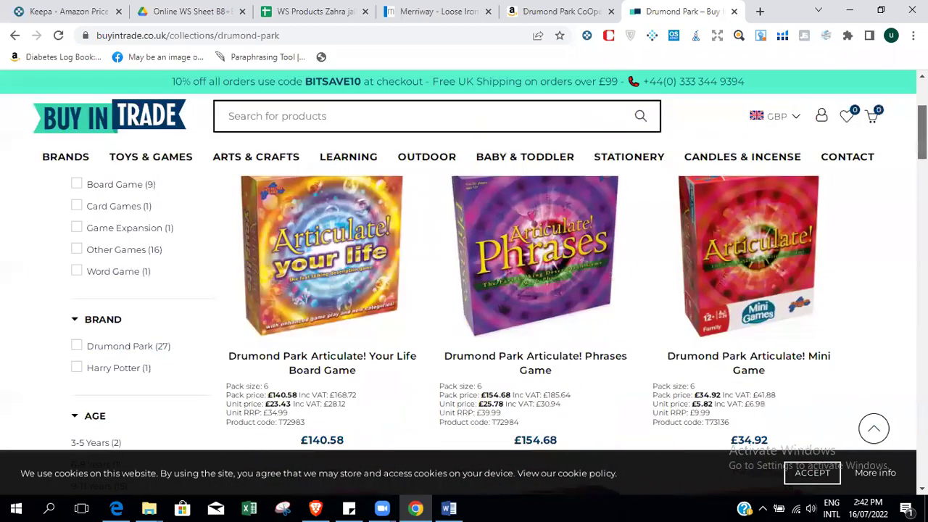
Return to the Amazon CoOperate! listing and copy the words "Board Game" from the product title.
{"action": "left_click", "coordinate": [555, 11]}
{"action": "left_click_drag", "start_coordinate": [923, 143], "coordinate": [922, 126]}
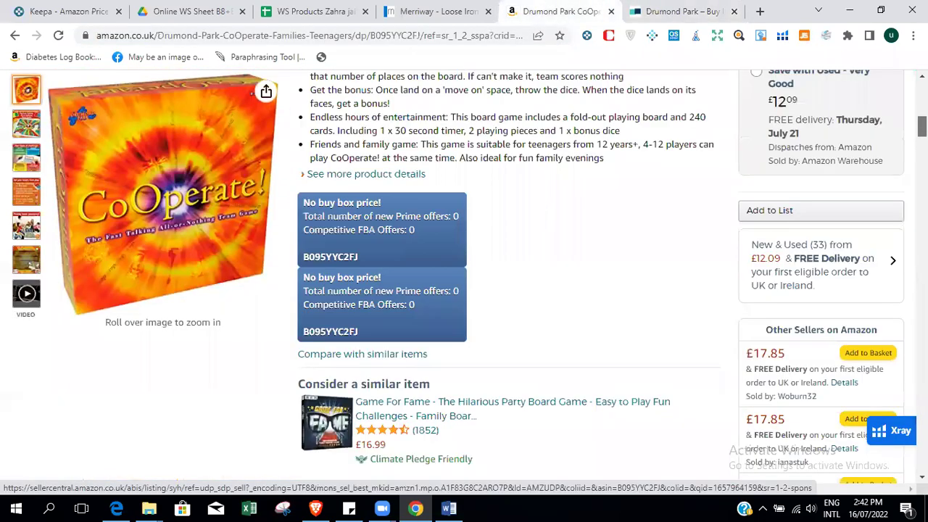
{"action": "scroll", "coordinate": [21, 231], "scroll_direction": "up", "scroll_amount": 1}
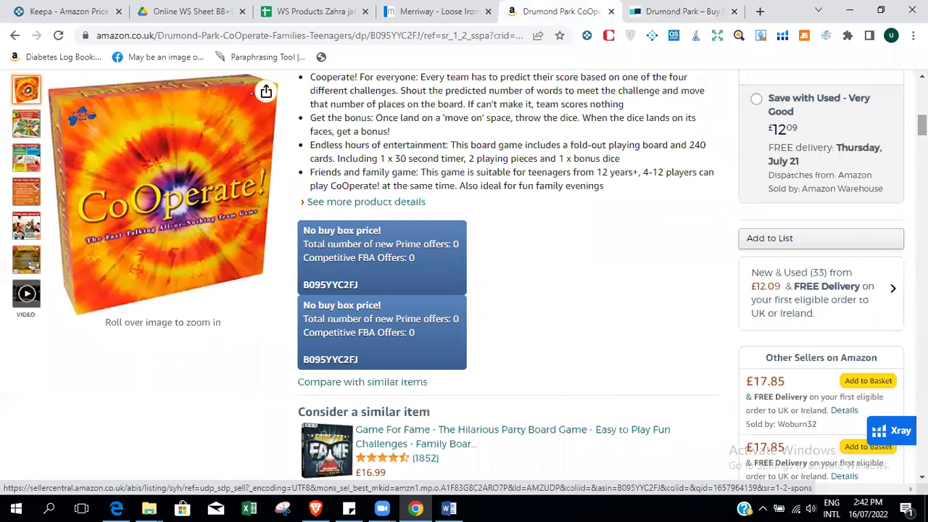
{"action": "scroll", "coordinate": [464, 276], "scroll_direction": "up", "scroll_amount": 6}
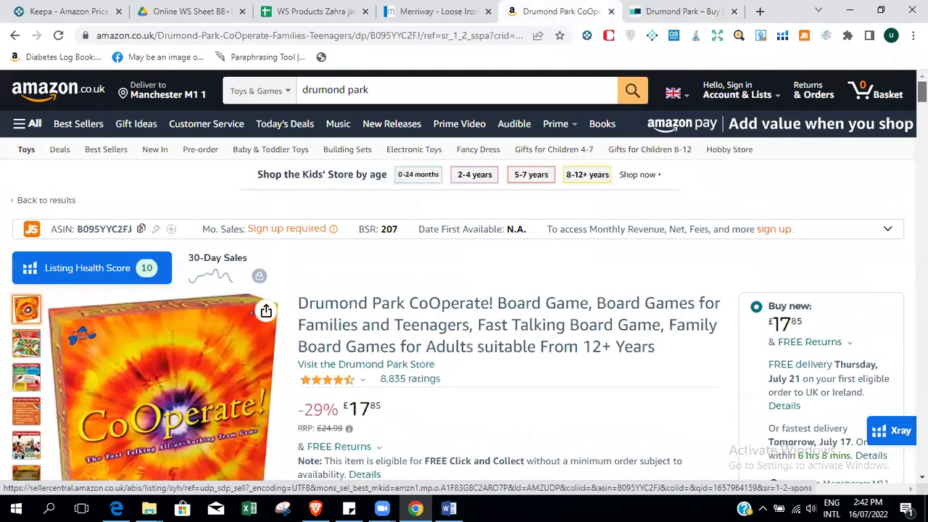
{"action": "scroll", "coordinate": [464, 275], "scroll_direction": "down", "scroll_amount": 2}
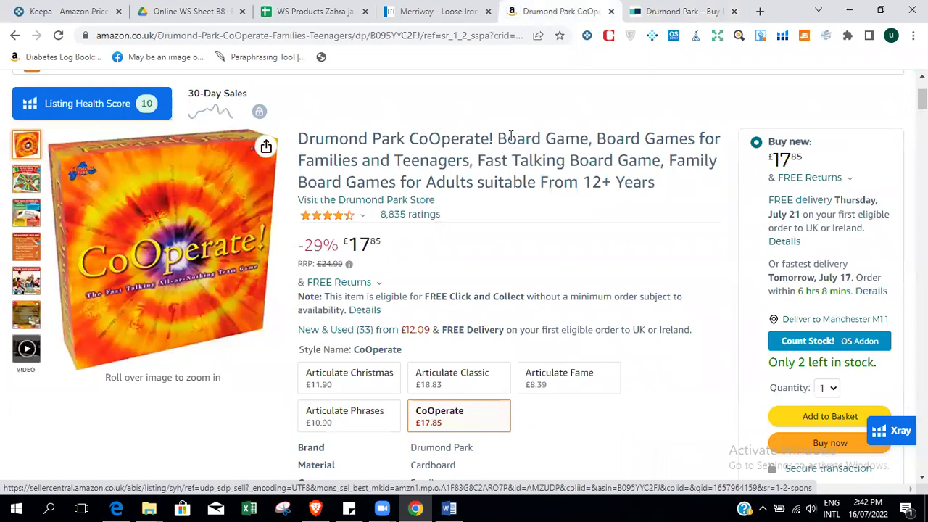
{"action": "left_click_drag", "start_coordinate": [498, 137], "coordinate": [586, 128]}
{"action": "key", "text": "ctrl+c"}
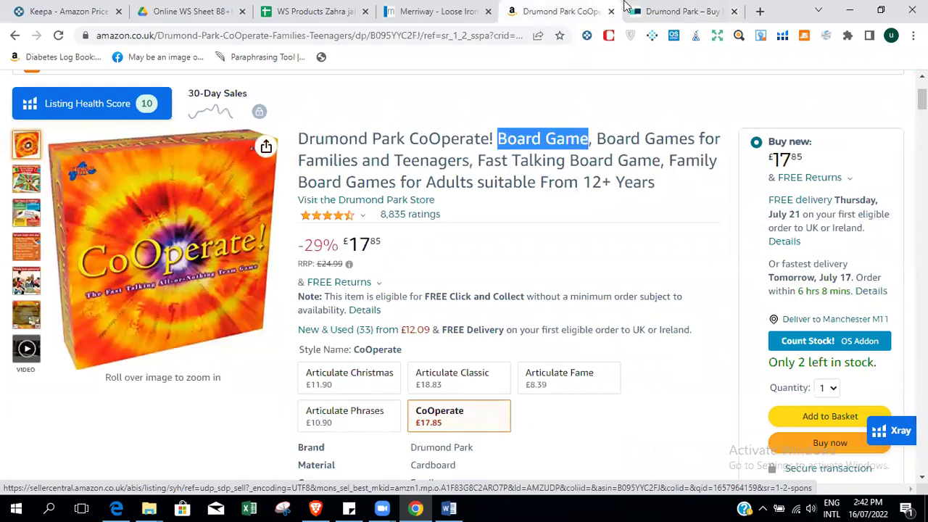
Search the Buy In Trade site for "Board Game" using the copied words.
{"action": "left_click", "coordinate": [649, 9]}
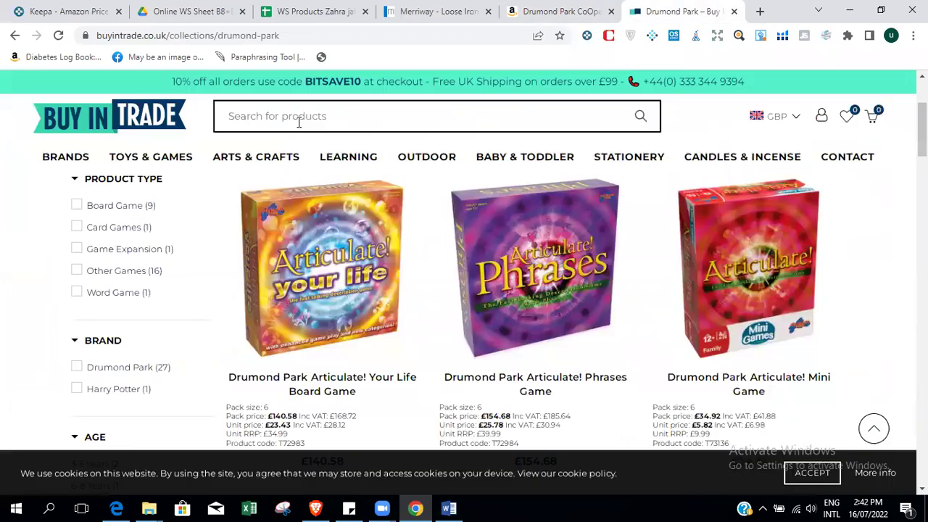
{"action": "left_click", "coordinate": [299, 122]}
{"action": "key", "text": "ctrl+v"}
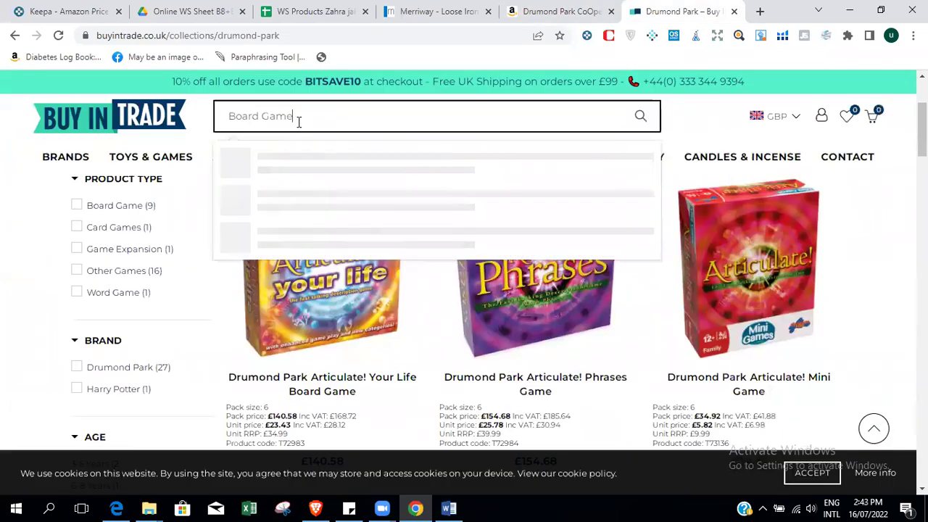
{"action": "key", "text": "Return"}
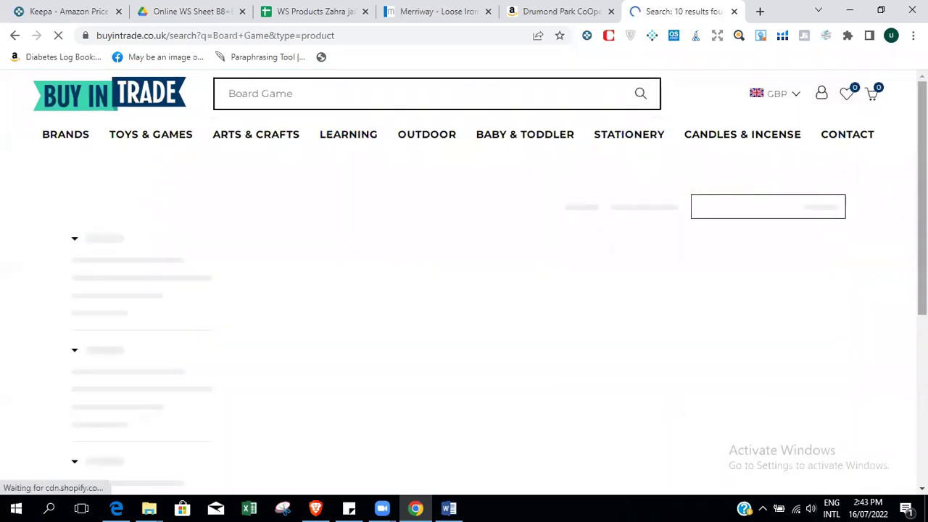
Examine the supplier's "Board Game" search results for the CoOperate! game, along with the product type and brand filters.
{"action": "scroll", "coordinate": [464, 290], "scroll_direction": "down", "scroll_amount": 3}
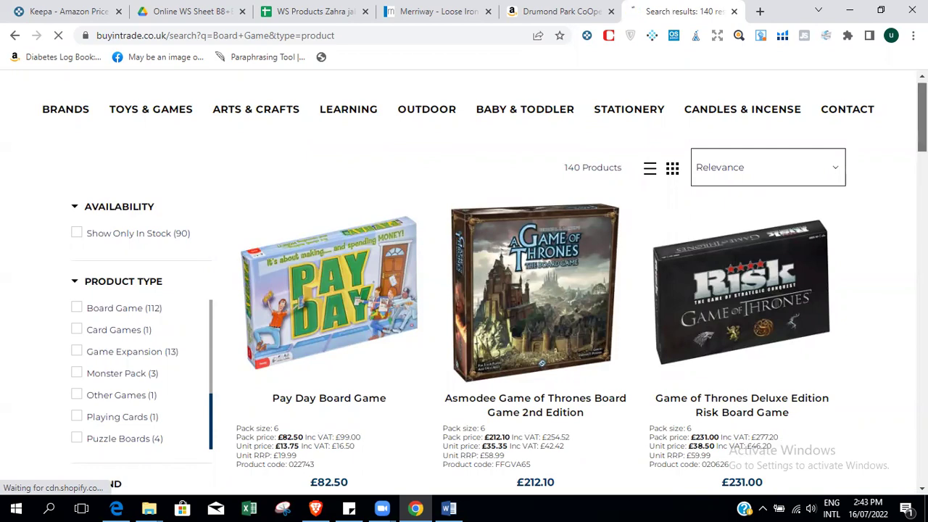
{"action": "scroll", "coordinate": [464, 290], "scroll_direction": "down", "scroll_amount": 5}
{"action": "scroll", "coordinate": [464, 290], "scroll_direction": "down", "scroll_amount": 5}
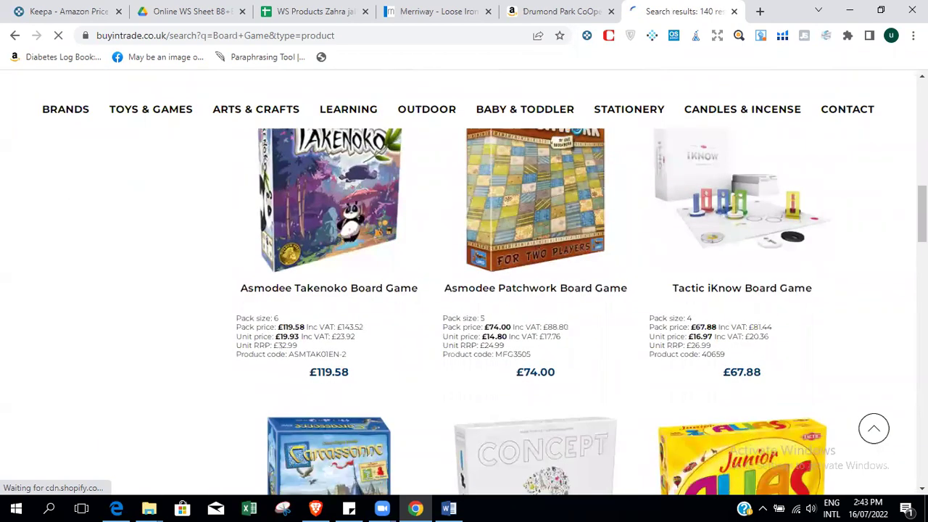
{"action": "scroll", "coordinate": [464, 290], "scroll_direction": "down", "scroll_amount": 8}
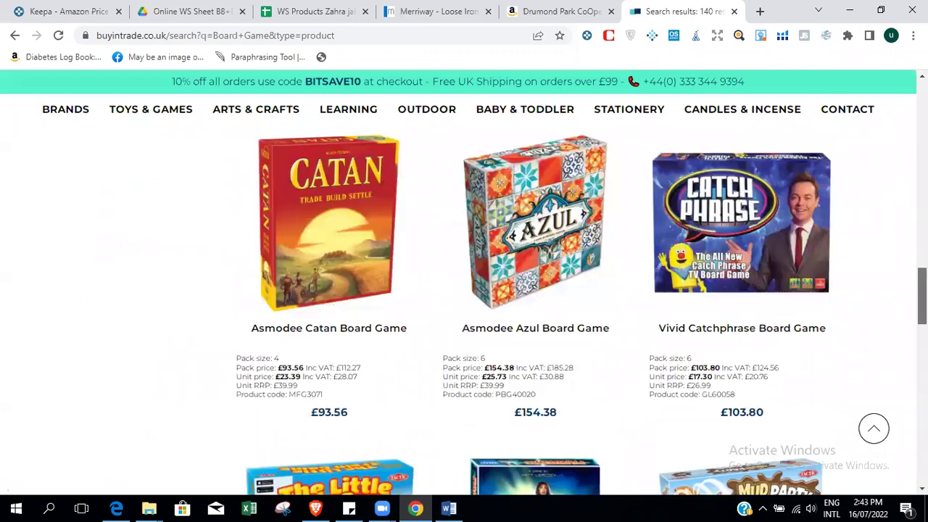
{"action": "scroll", "coordinate": [464, 290], "scroll_direction": "up", "scroll_amount": 4}
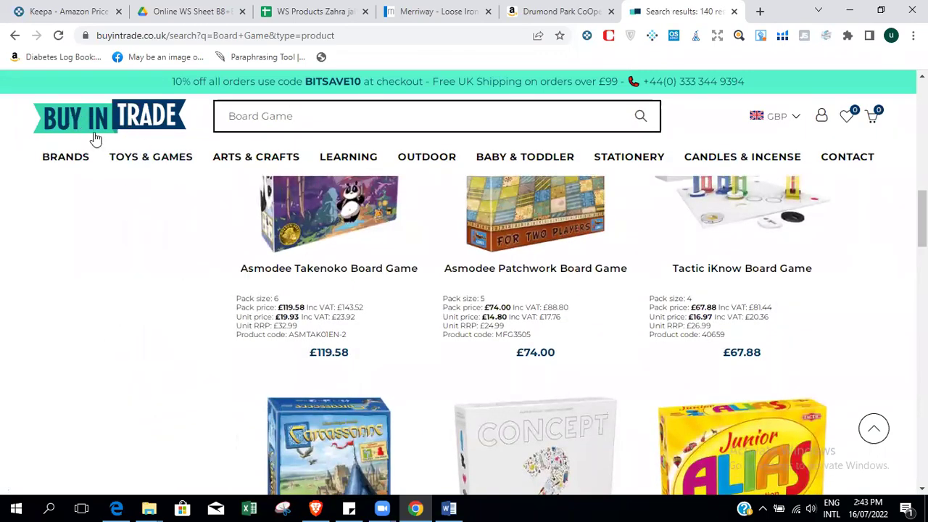
{"action": "scroll", "coordinate": [831, 197], "scroll_direction": "down", "scroll_amount": 5}
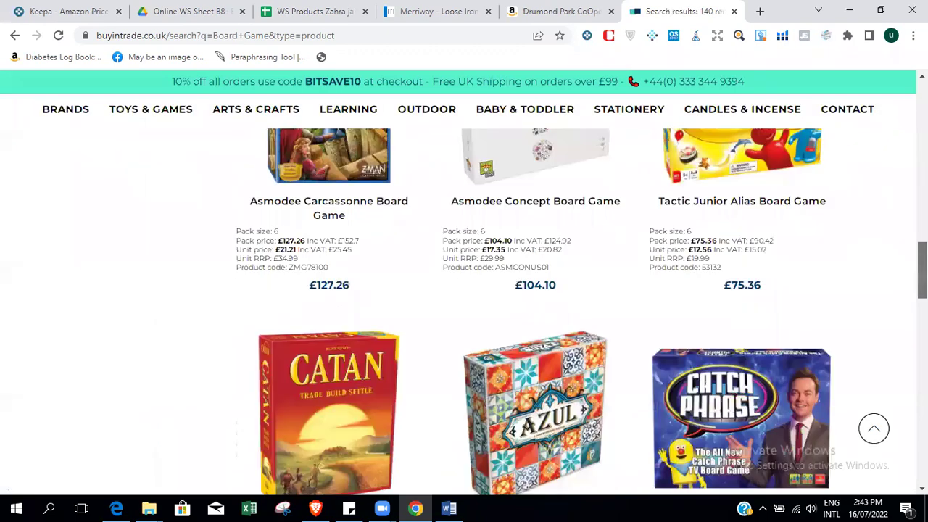
{"action": "scroll", "coordinate": [464, 290], "scroll_direction": "down", "scroll_amount": 8}
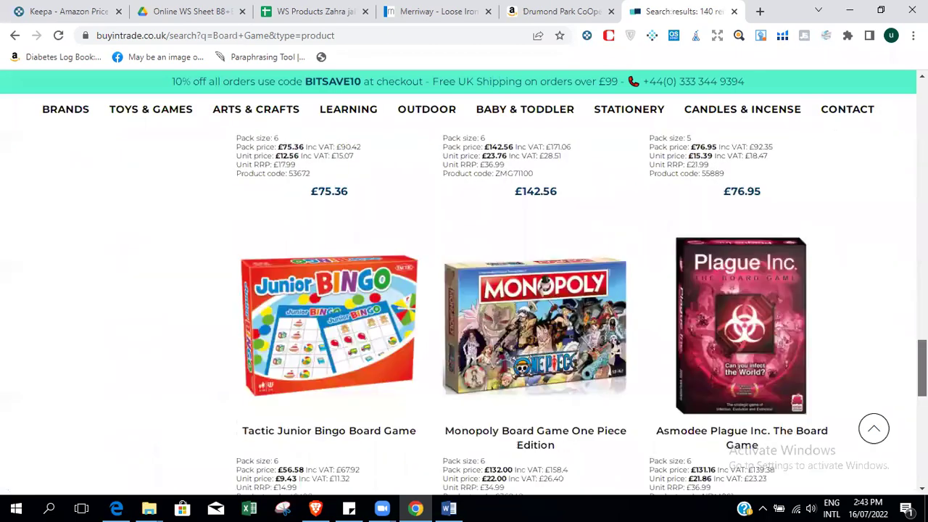
{"action": "scroll", "coordinate": [464, 290], "scroll_direction": "down", "scroll_amount": 6}
{"action": "scroll", "coordinate": [464, 290], "scroll_direction": "up", "scroll_amount": 20}
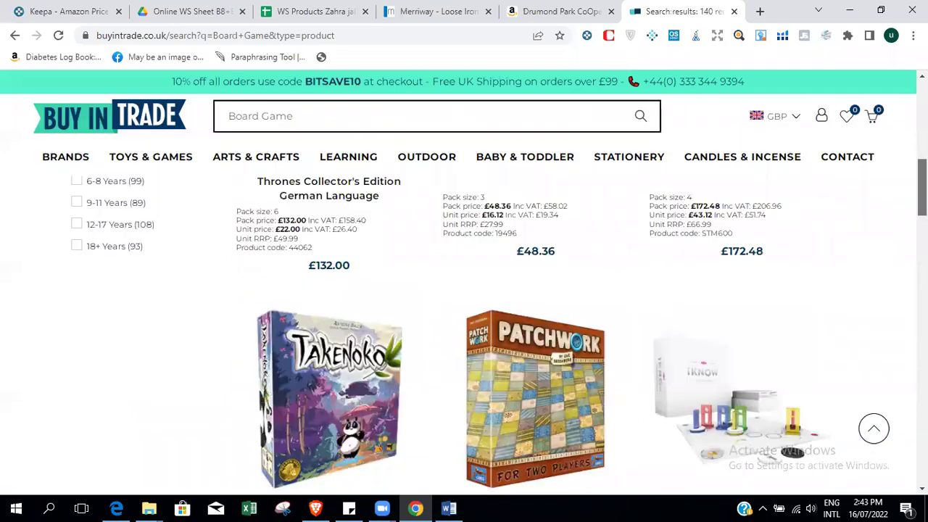
{"action": "scroll", "coordinate": [464, 290], "scroll_direction": "up", "scroll_amount": 3}
{"action": "scroll", "coordinate": [465, 290], "scroll_direction": "down", "scroll_amount": 5}
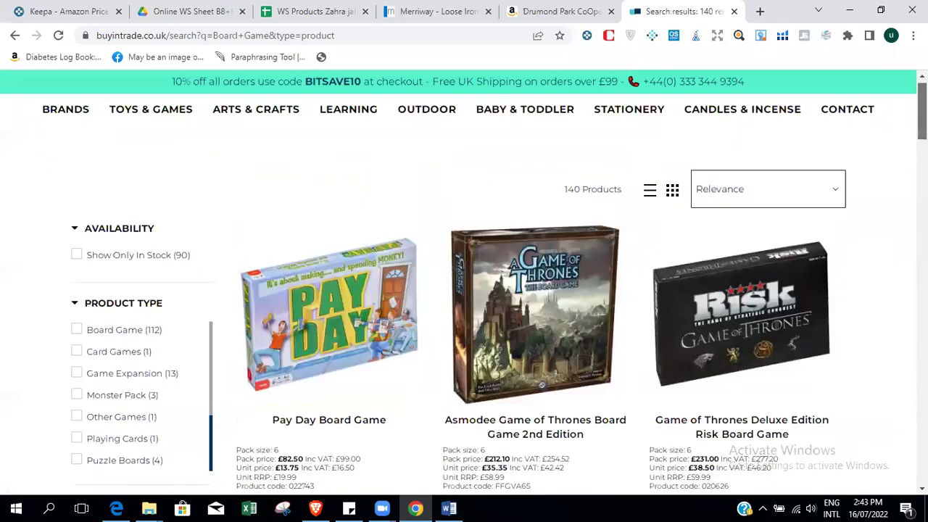
{"action": "scroll", "coordinate": [464, 291], "scroll_direction": "up", "scroll_amount": 5}
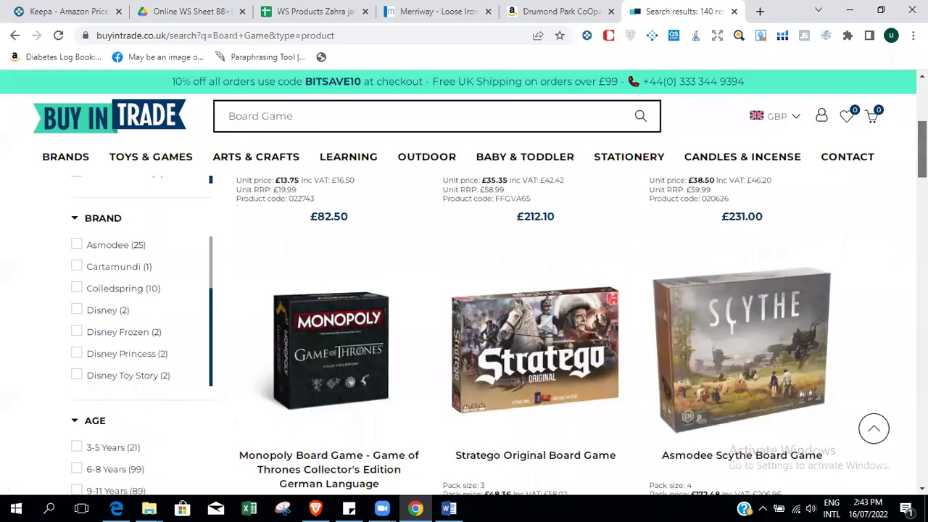
{"action": "scroll", "coordinate": [464, 290], "scroll_direction": "down", "scroll_amount": 3}
{"action": "scroll", "coordinate": [207, 356], "scroll_direction": "up", "scroll_amount": 3}
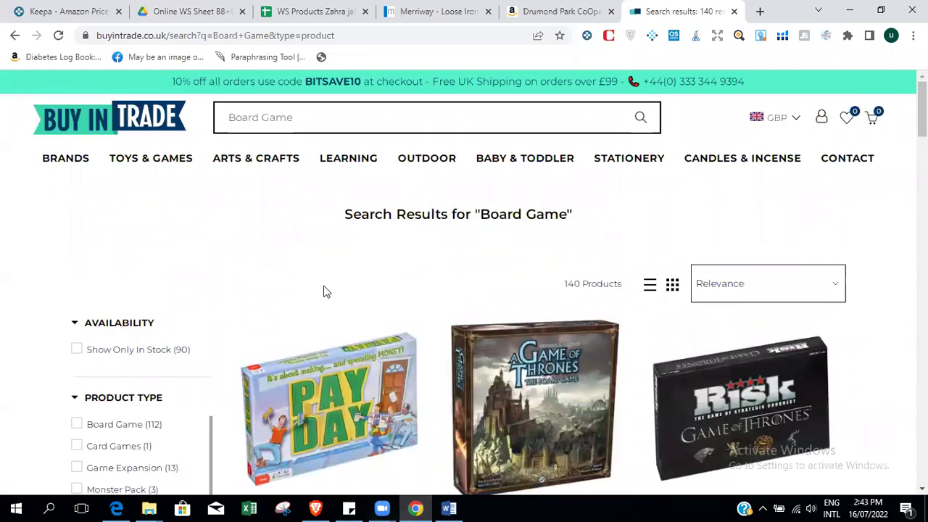
{"action": "scroll", "coordinate": [921, 109], "scroll_direction": "down", "scroll_amount": 2}
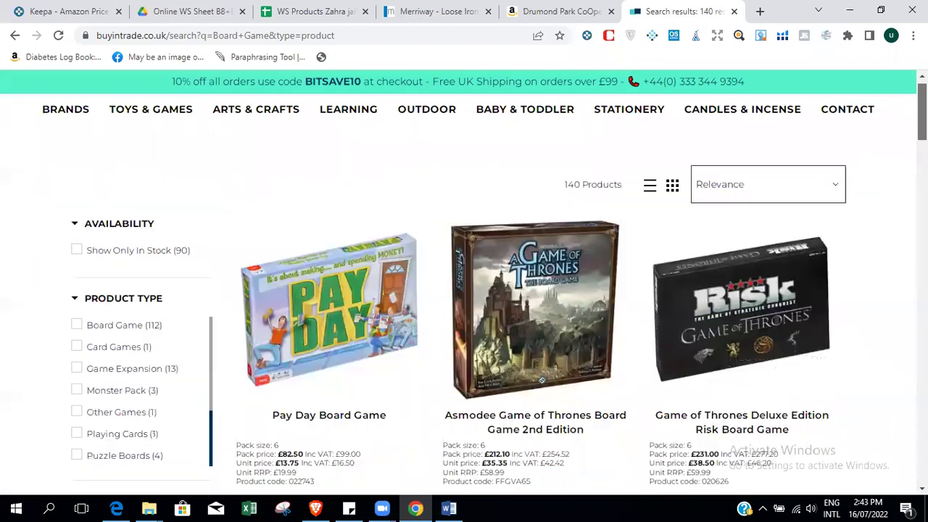
{"action": "mouse_move", "coordinate": [147, 123]}
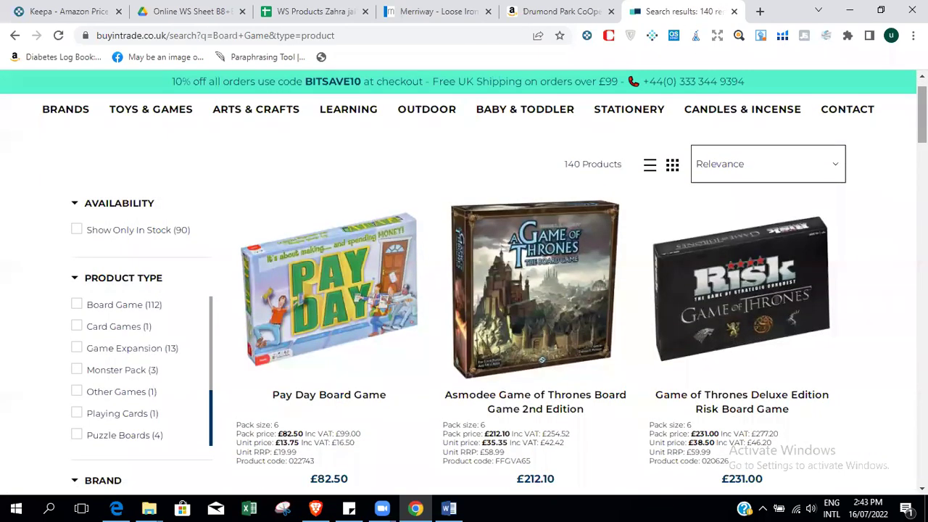
{"action": "scroll", "coordinate": [499, 290], "scroll_direction": "down", "scroll_amount": 1}
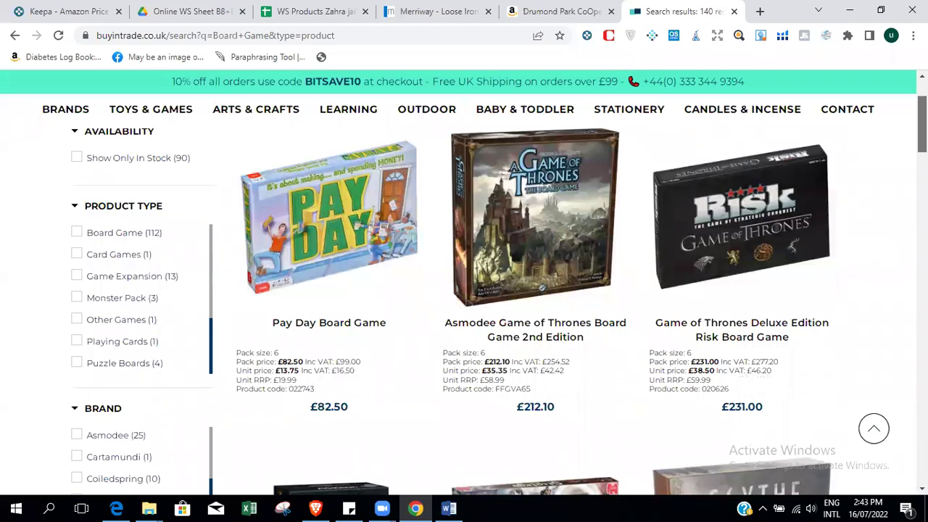
Look through the supplier's board game results for a match to the Amazon CoOperate! listing, checking product names, pack sizes and unit prices.
{"action": "scroll", "coordinate": [451, 312], "scroll_direction": "down", "scroll_amount": 2}
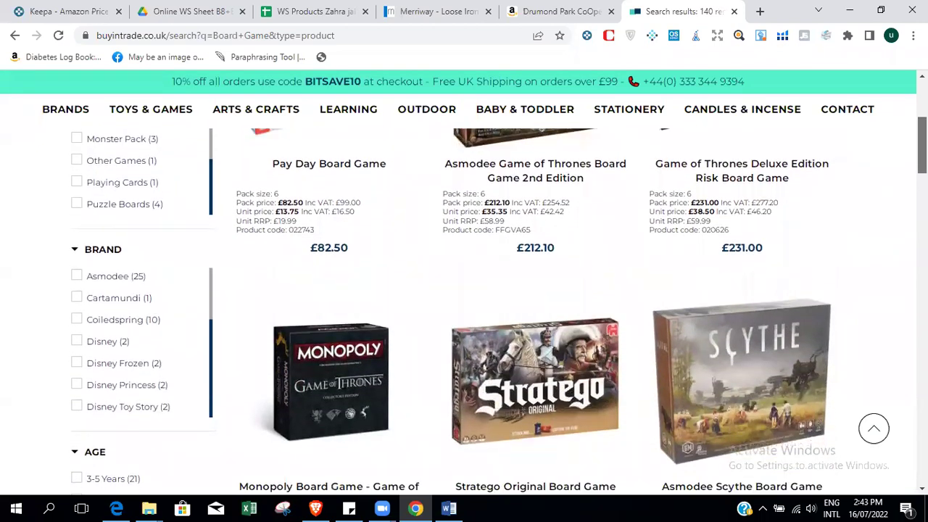
{"action": "scroll", "coordinate": [479, 297], "scroll_direction": "up", "scroll_amount": 2}
{"action": "scroll", "coordinate": [478, 297], "scroll_direction": "down", "scroll_amount": 3}
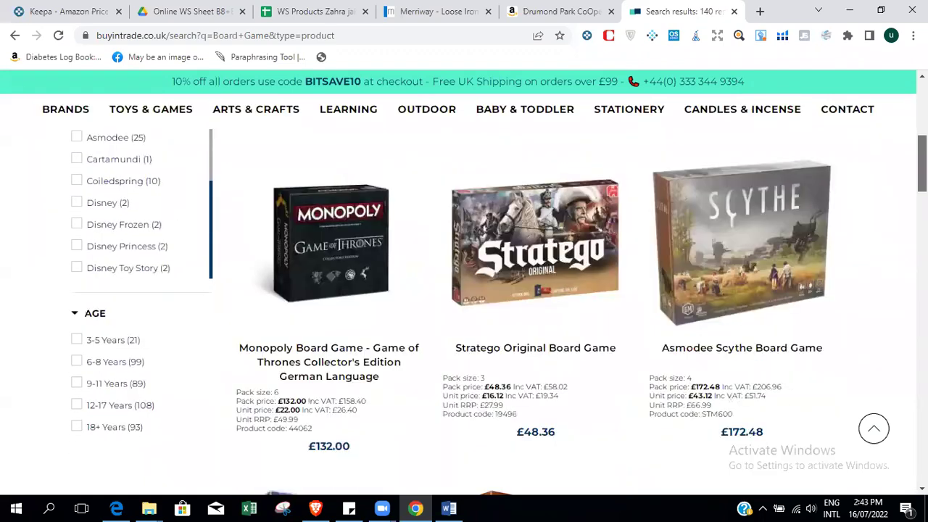
{"action": "scroll", "coordinate": [825, 206], "scroll_direction": "down", "scroll_amount": 5}
{"action": "scroll", "coordinate": [825, 205], "scroll_direction": "up", "scroll_amount": 1}
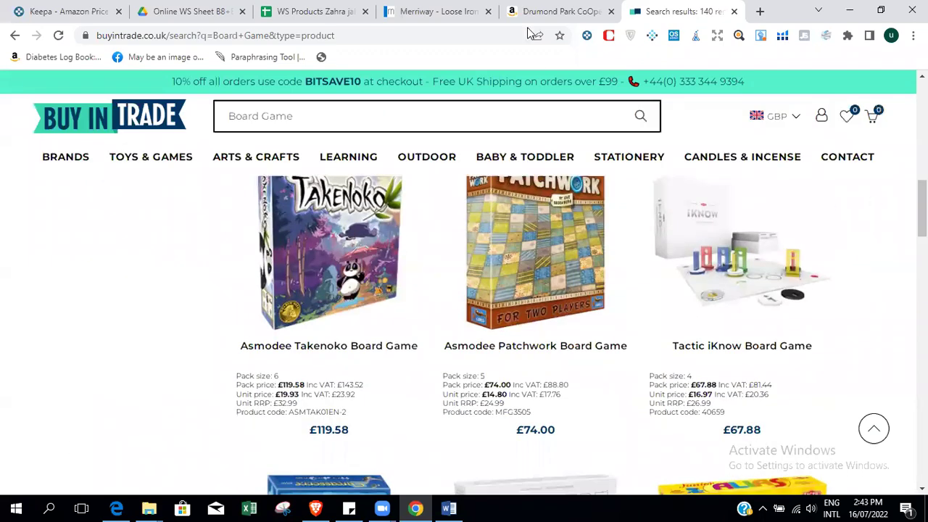
{"action": "left_click", "coordinate": [545, 8]}
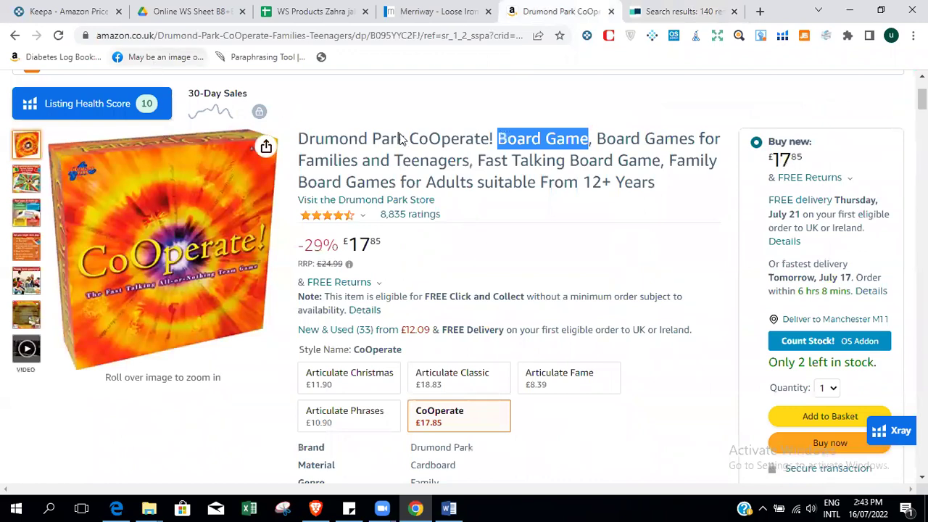
{"action": "left_click", "coordinate": [662, 9]}
{"action": "left_click", "coordinate": [440, 11]}
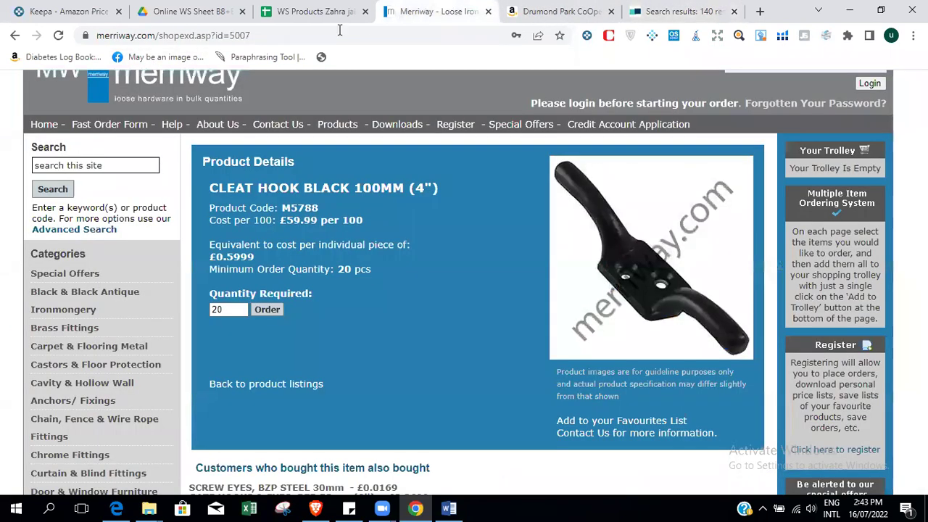
{"action": "left_click", "coordinate": [705, 7]}
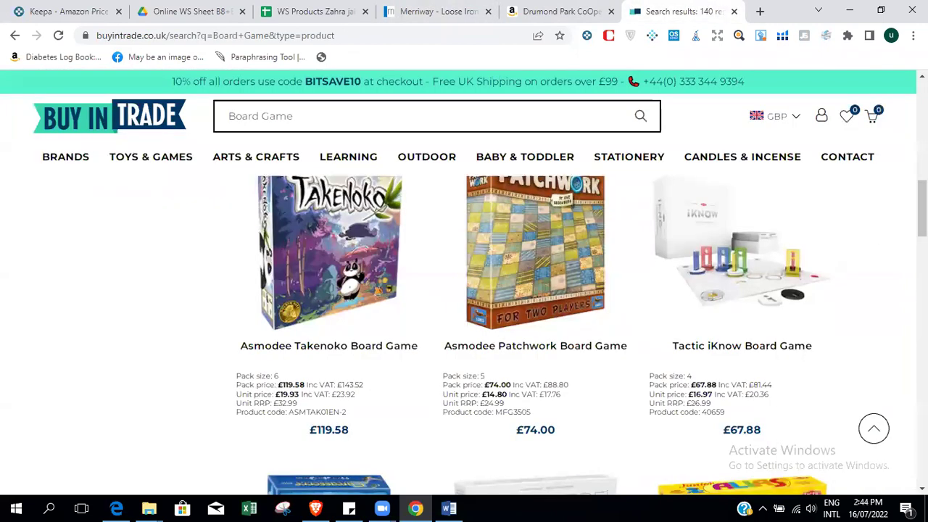
{"action": "scroll", "coordinate": [464, 312], "scroll_direction": "down", "scroll_amount": 3}
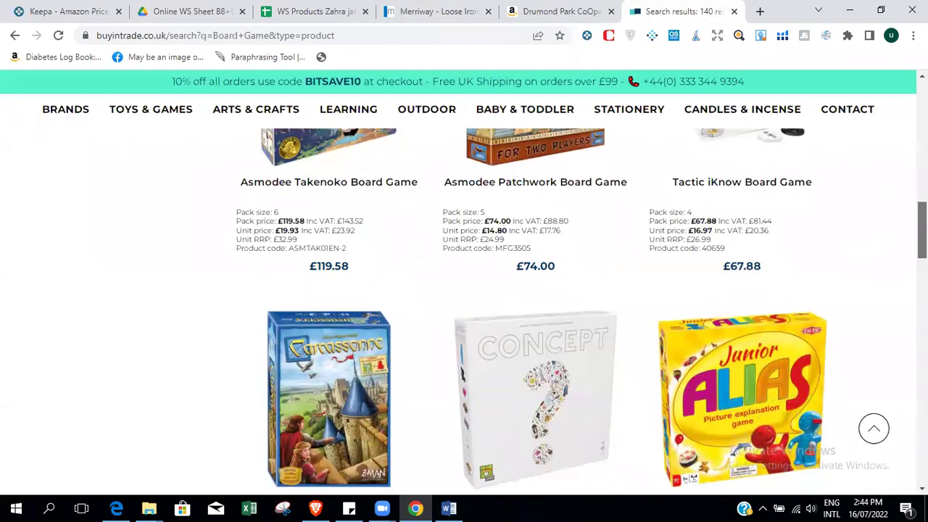
{"action": "scroll", "coordinate": [465, 304], "scroll_direction": "down", "scroll_amount": 1}
{"action": "scroll", "coordinate": [464, 305], "scroll_direction": "down", "scroll_amount": 1}
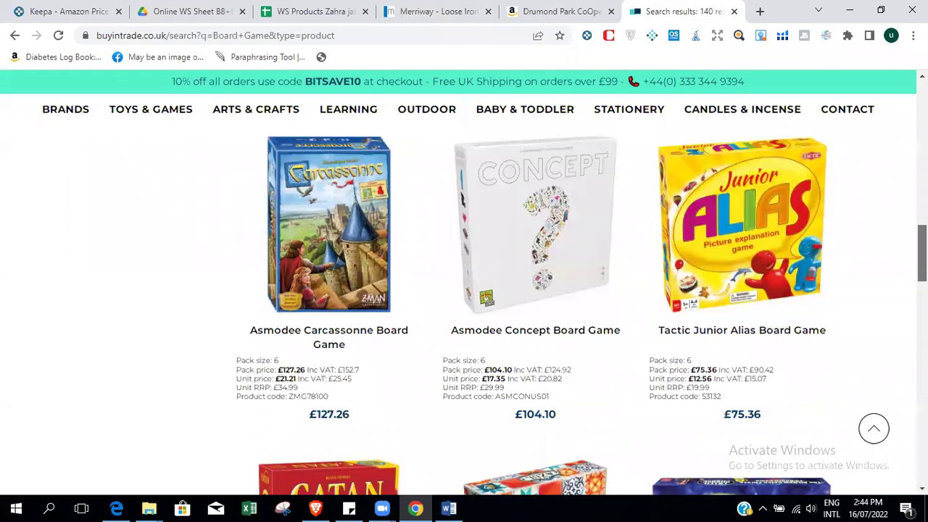
{"action": "scroll", "coordinate": [114, 78], "scroll_direction": "up", "scroll_amount": 10}
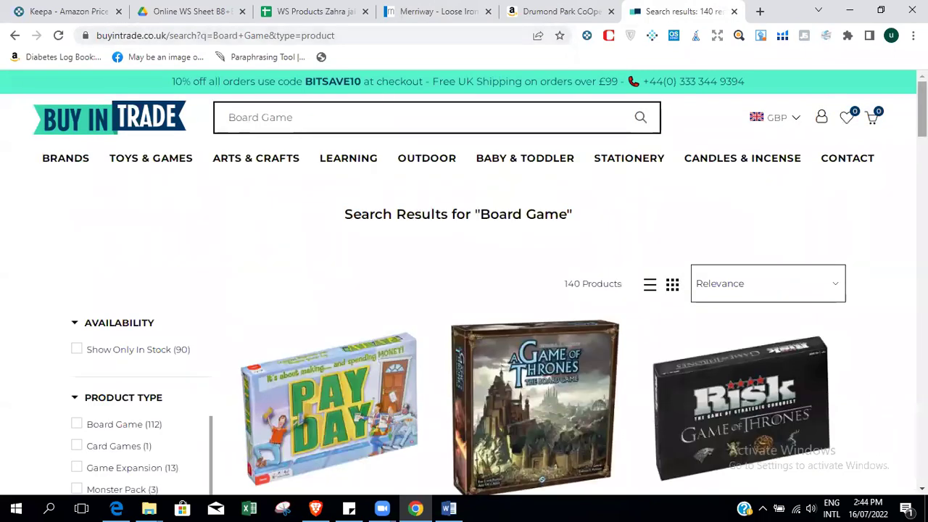
{"action": "scroll", "coordinate": [870, 218], "scroll_direction": "down", "scroll_amount": 1}
{"action": "scroll", "coordinate": [464, 290], "scroll_direction": "down", "scroll_amount": 2}
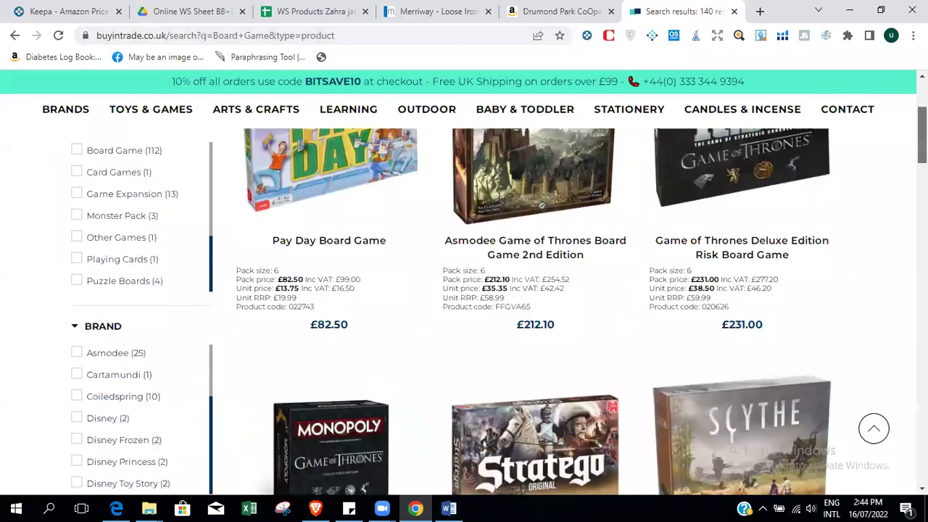
{"action": "scroll", "coordinate": [464, 311], "scroll_direction": "down", "scroll_amount": 2}
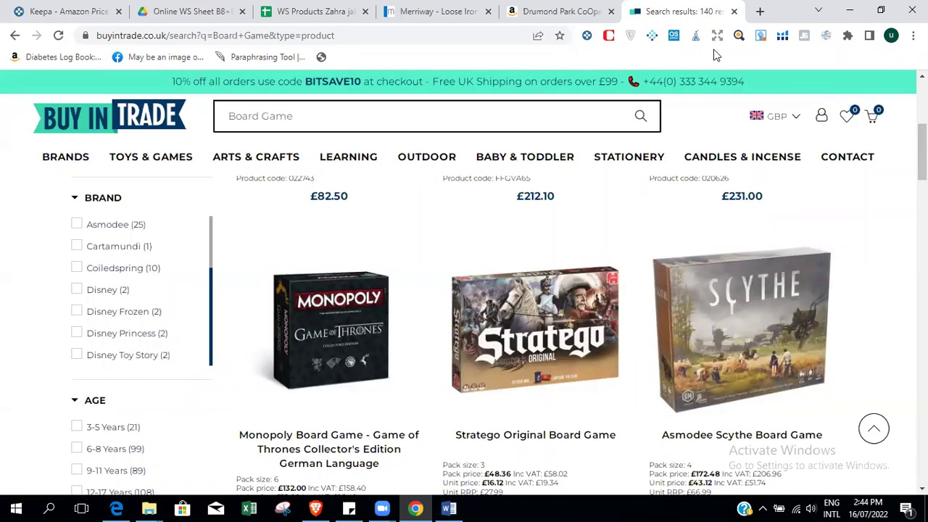
Return to the Amazon CoOperate! listing and examine its product details, seller information and three-month Keepa price history.
{"action": "left_click", "coordinate": [557, 11]}
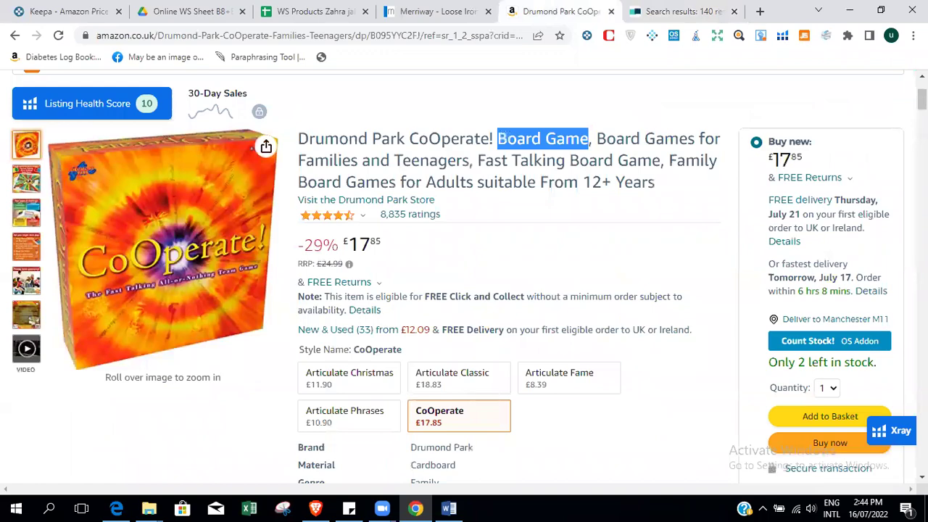
{"action": "scroll", "coordinate": [22, 232], "scroll_direction": "down", "scroll_amount": 3}
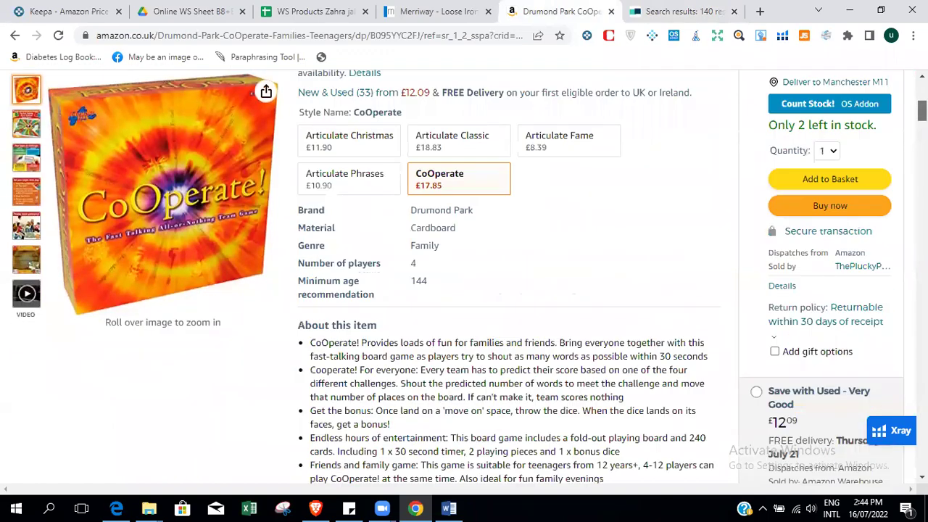
{"action": "scroll", "coordinate": [22, 232], "scroll_direction": "down", "scroll_amount": 10}
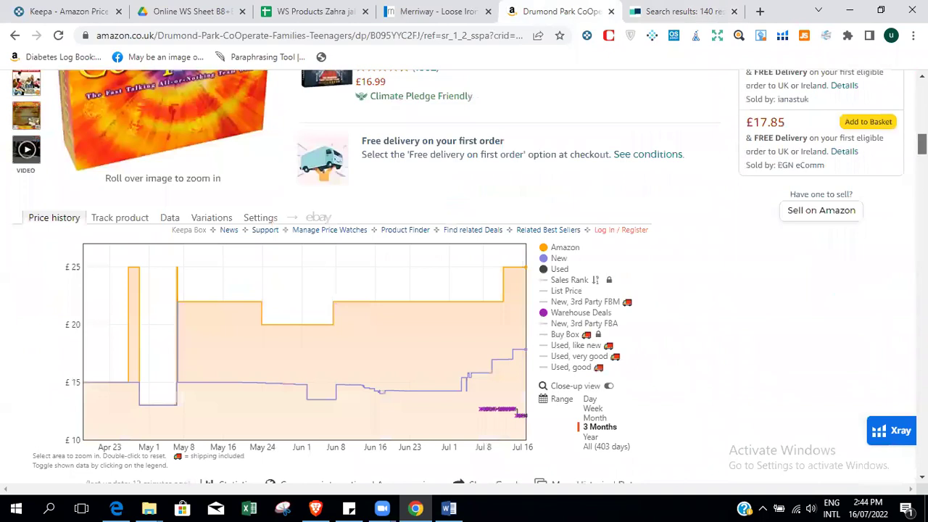
{"action": "scroll", "coordinate": [456, 275], "scroll_direction": "down", "scroll_amount": 1}
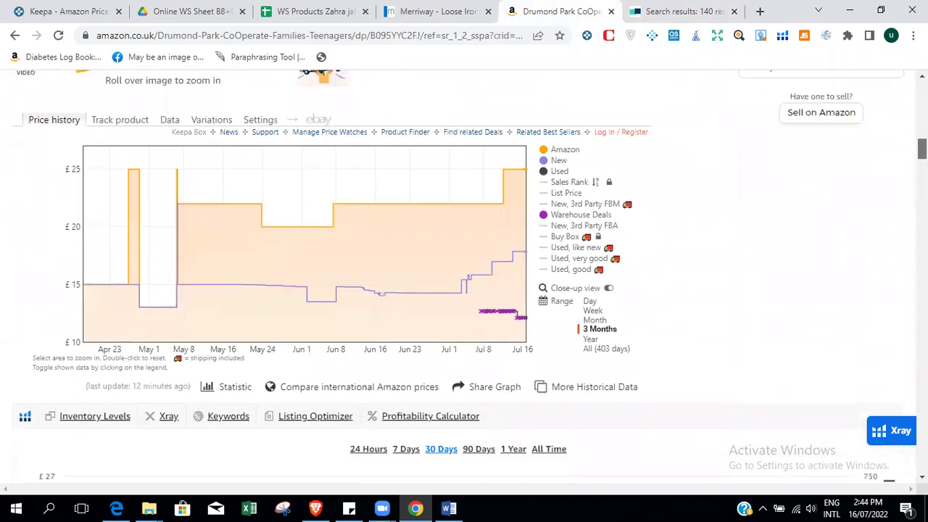
{"action": "scroll", "coordinate": [457, 275], "scroll_direction": "up", "scroll_amount": 3}
{"action": "scroll", "coordinate": [456, 276], "scroll_direction": "up", "scroll_amount": 4}
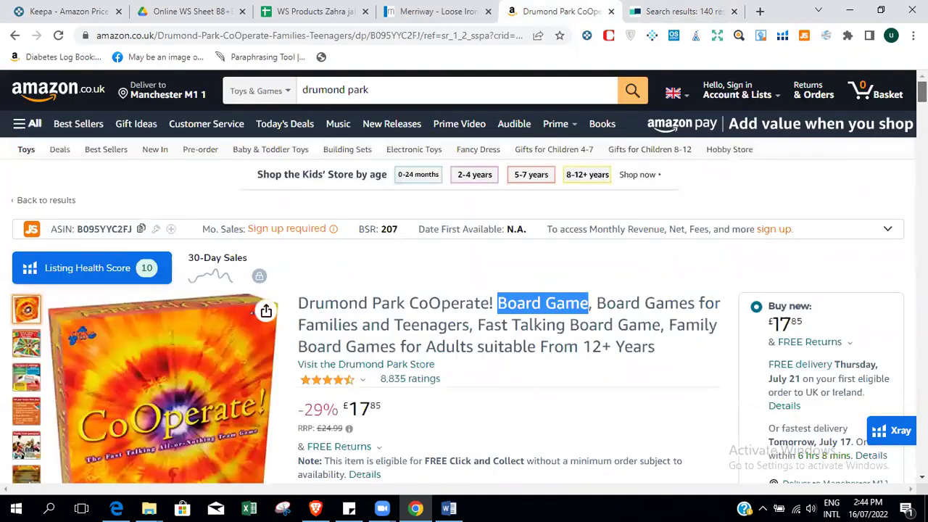
{"action": "scroll", "coordinate": [457, 276], "scroll_direction": "down", "scroll_amount": 6}
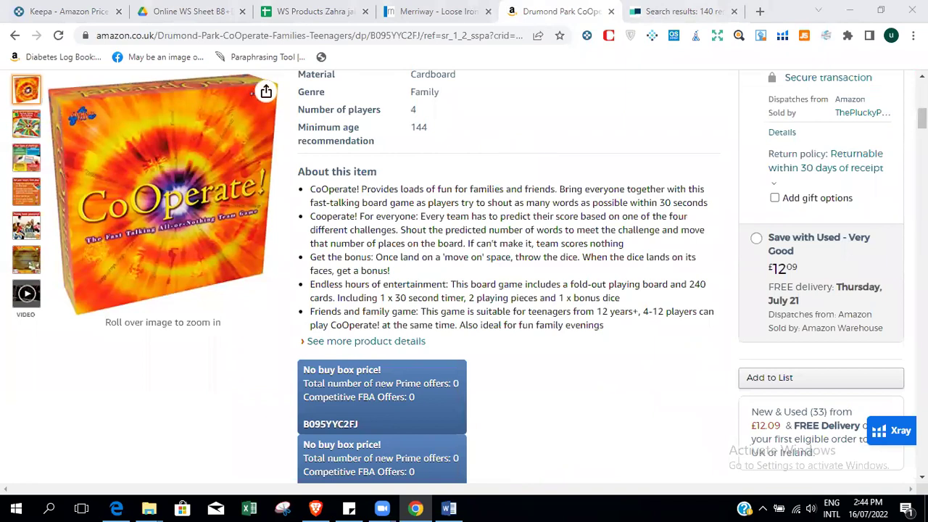
{"action": "scroll", "coordinate": [508, 290], "scroll_direction": "up", "scroll_amount": 1}
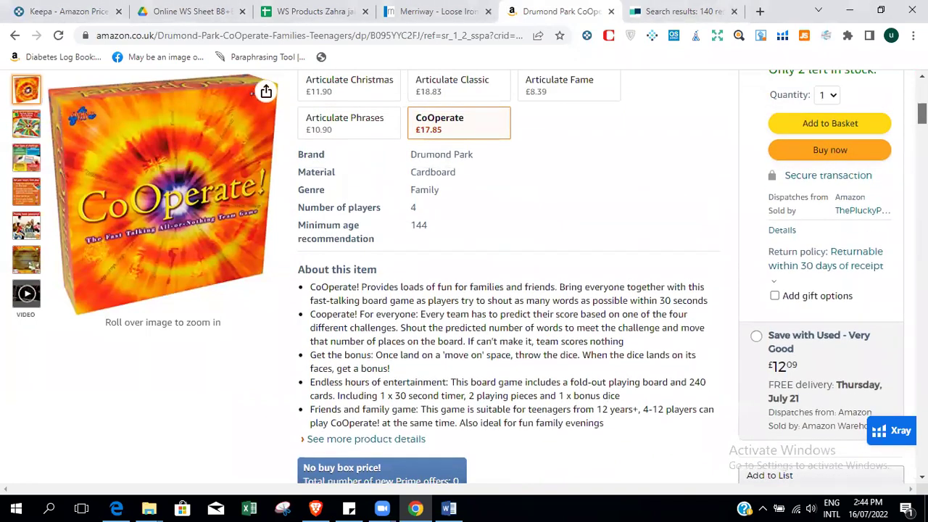
{"action": "scroll", "coordinate": [22, 230], "scroll_direction": "down", "scroll_amount": 2}
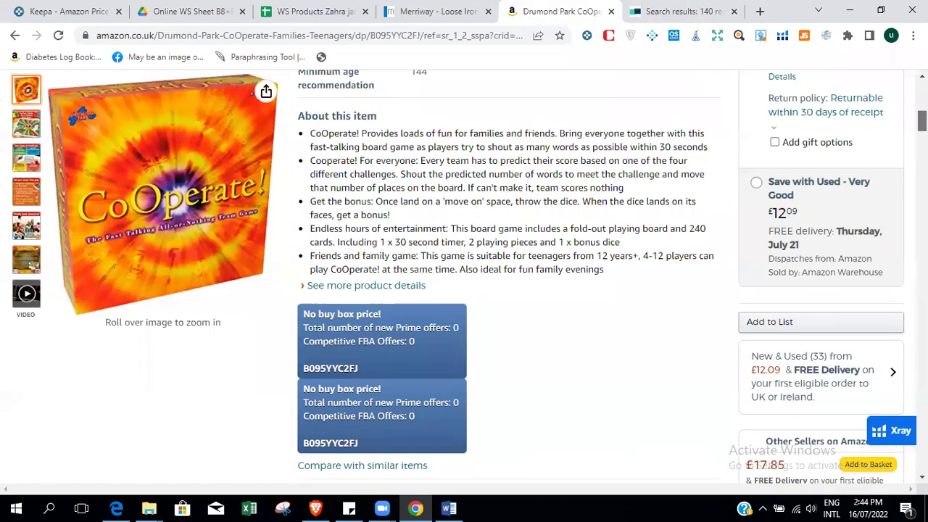
{"action": "scroll", "coordinate": [22, 231], "scroll_direction": "up", "scroll_amount": 3}
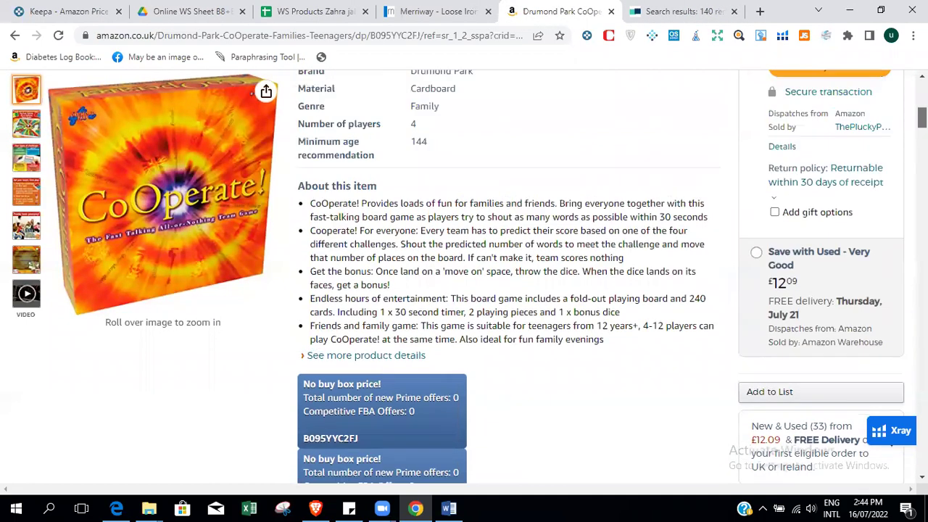
{"action": "scroll", "coordinate": [22, 230], "scroll_direction": "up", "scroll_amount": 5}
{"action": "scroll", "coordinate": [22, 231], "scroll_direction": "down", "scroll_amount": 10}
{"action": "scroll", "coordinate": [22, 231], "scroll_direction": "down", "scroll_amount": 4}
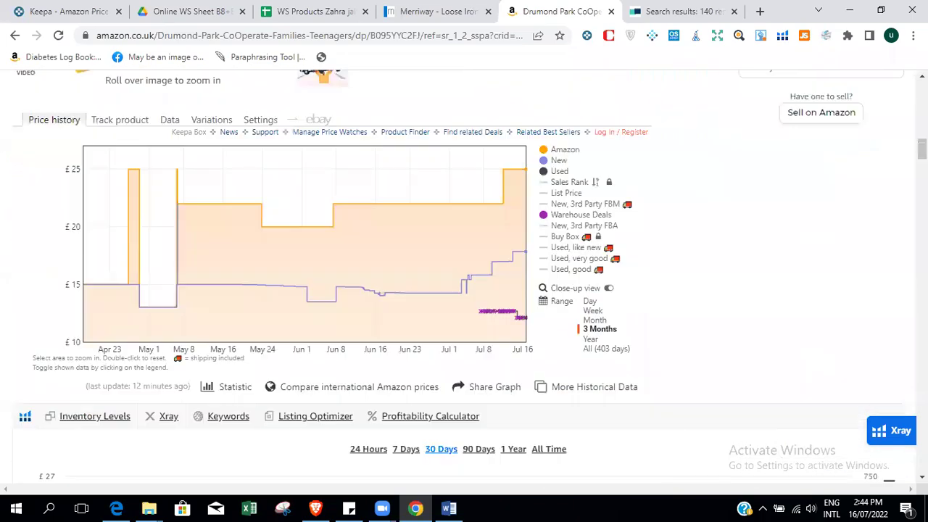
{"action": "scroll", "coordinate": [22, 230], "scroll_direction": "up", "scroll_amount": 9}
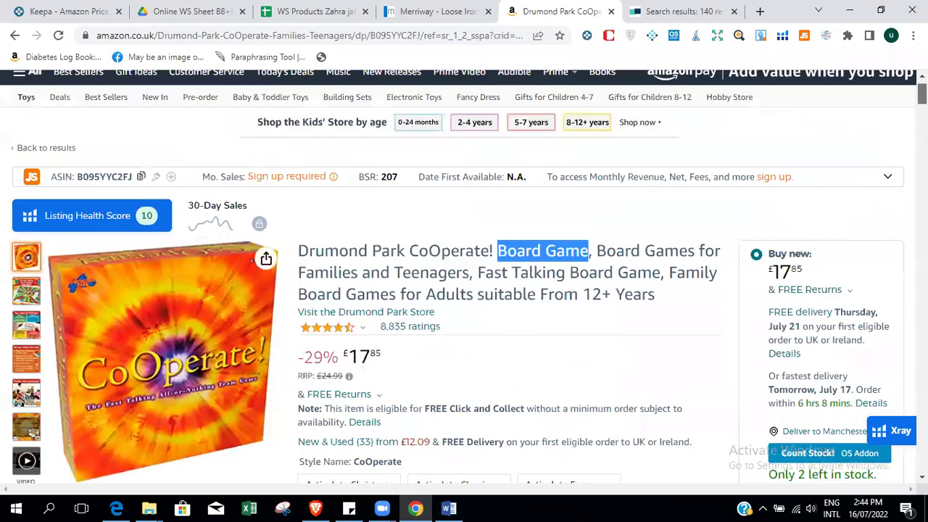
{"action": "scroll", "coordinate": [22, 231], "scroll_direction": "down", "scroll_amount": 5}
{"action": "scroll", "coordinate": [21, 231], "scroll_direction": "down", "scroll_amount": 9}
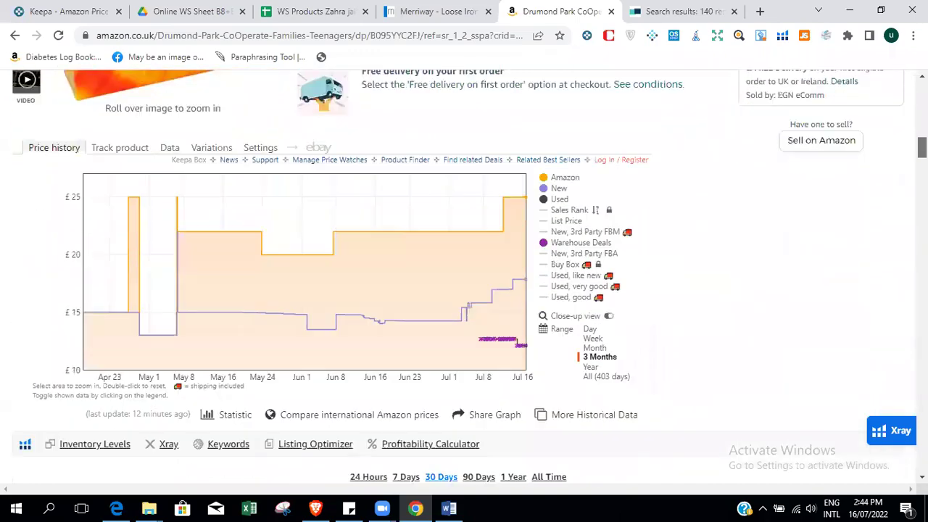
Review the other sellers on the CoOperate! listing and open its full list of new and used offers.
{"action": "scroll", "coordinate": [22, 231], "scroll_direction": "up", "scroll_amount": 10}
{"action": "scroll", "coordinate": [22, 231], "scroll_direction": "down", "scroll_amount": 4}
{"action": "scroll", "coordinate": [22, 230], "scroll_direction": "up", "scroll_amount": 2}
{"action": "scroll", "coordinate": [22, 230], "scroll_direction": "down", "scroll_amount": 8}
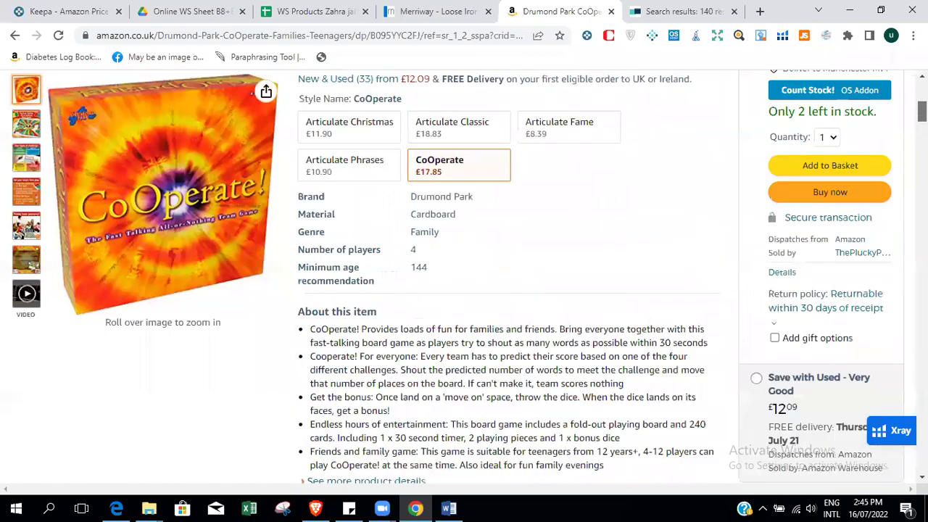
{"action": "scroll", "coordinate": [22, 231], "scroll_direction": "up", "scroll_amount": 3}
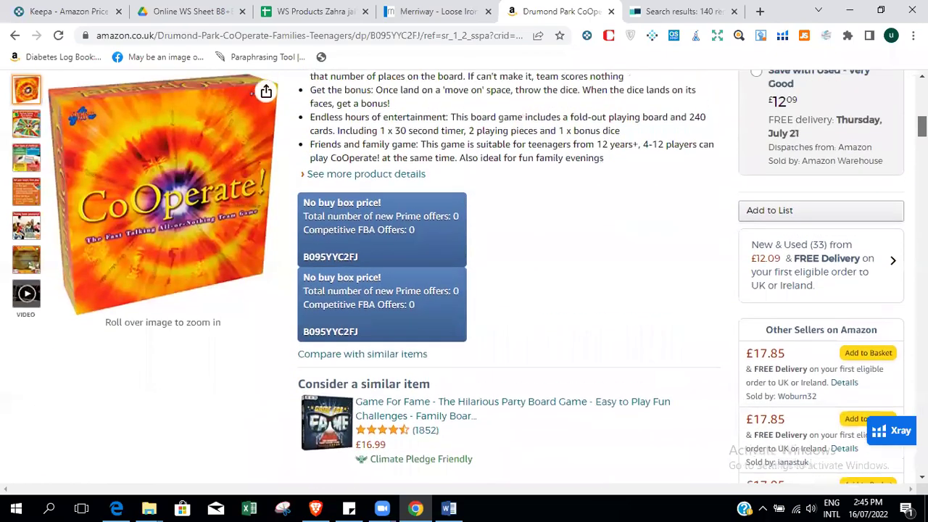
{"action": "scroll", "coordinate": [22, 231], "scroll_direction": "up", "scroll_amount": 3}
{"action": "scroll", "coordinate": [22, 231], "scroll_direction": "down", "scroll_amount": 5}
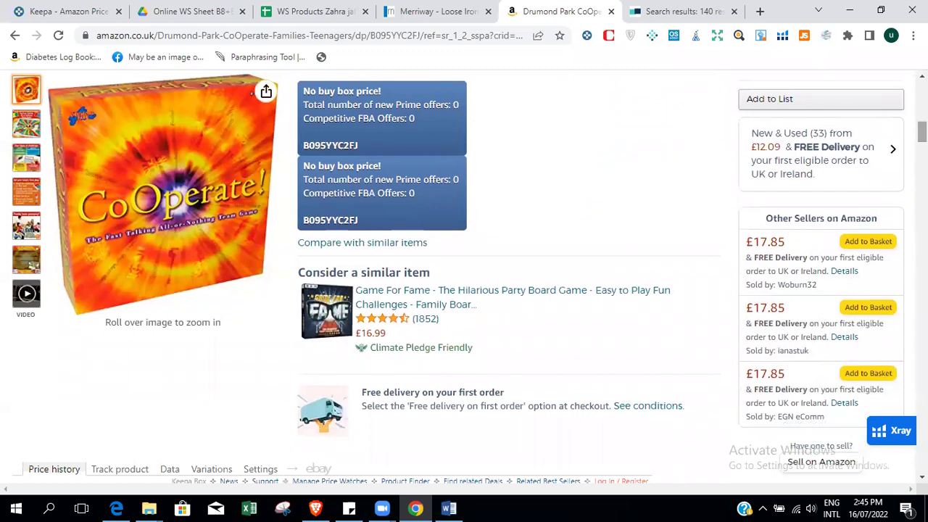
{"action": "left_click", "coordinate": [822, 139]}
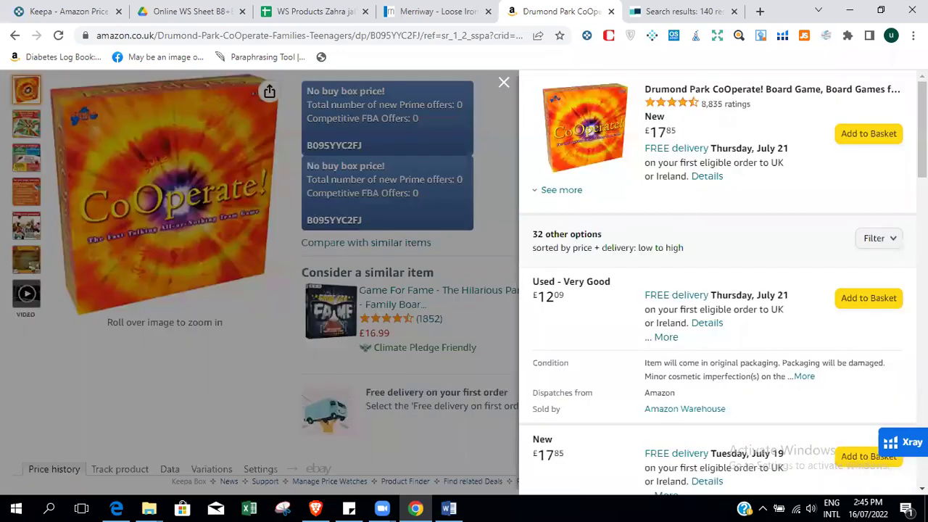
Open the seller pages of Woburn32 and EGN eComm from the offers list in new tabs.
{"action": "scroll", "coordinate": [724, 282], "scroll_direction": "down", "scroll_amount": 4}
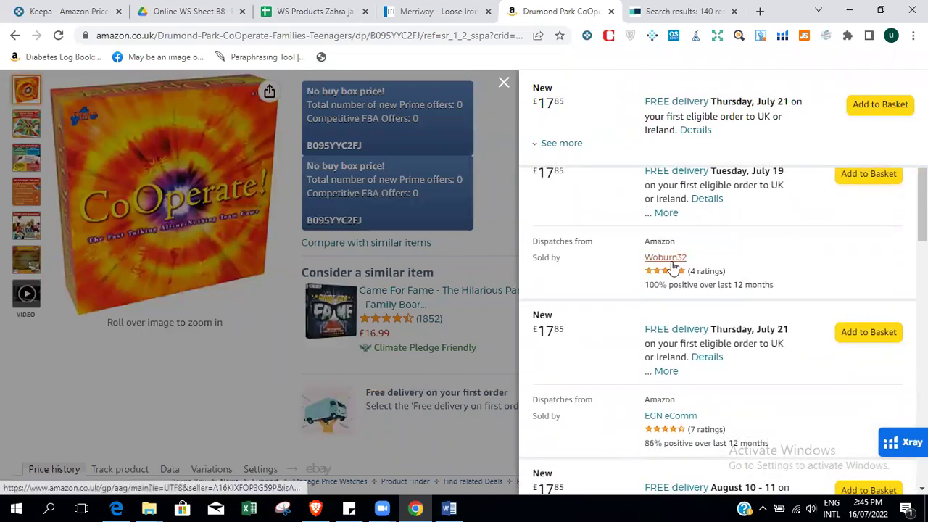
{"action": "right_click", "coordinate": [673, 267]}
{"action": "left_click", "coordinate": [696, 271]}
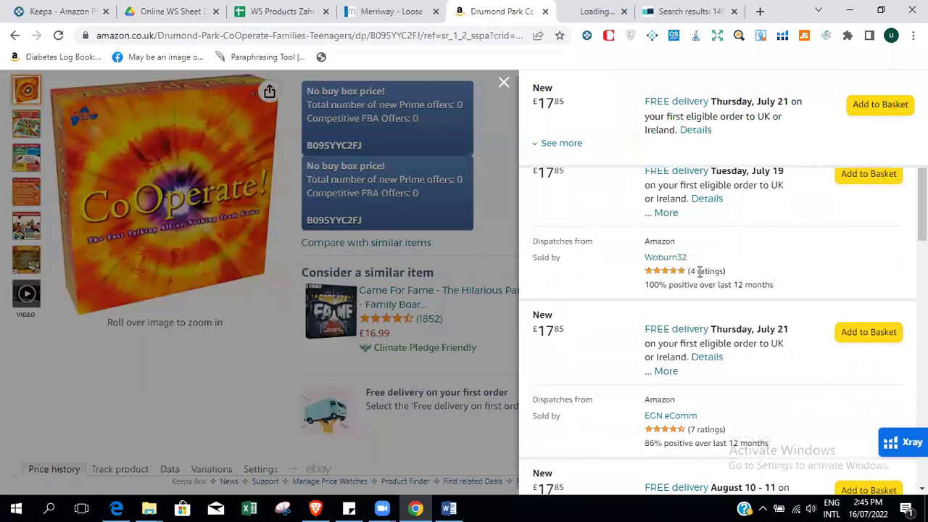
{"action": "scroll", "coordinate": [699, 271], "scroll_direction": "down", "scroll_amount": 2}
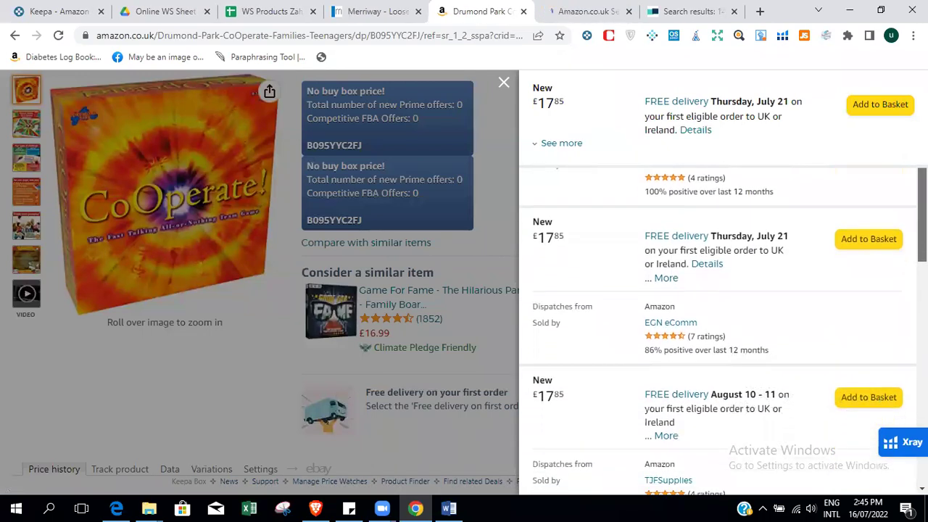
{"action": "scroll", "coordinate": [689, 265], "scroll_direction": "down", "scroll_amount": 1}
{"action": "right_click", "coordinate": [685, 272]}
{"action": "left_click", "coordinate": [707, 276]}
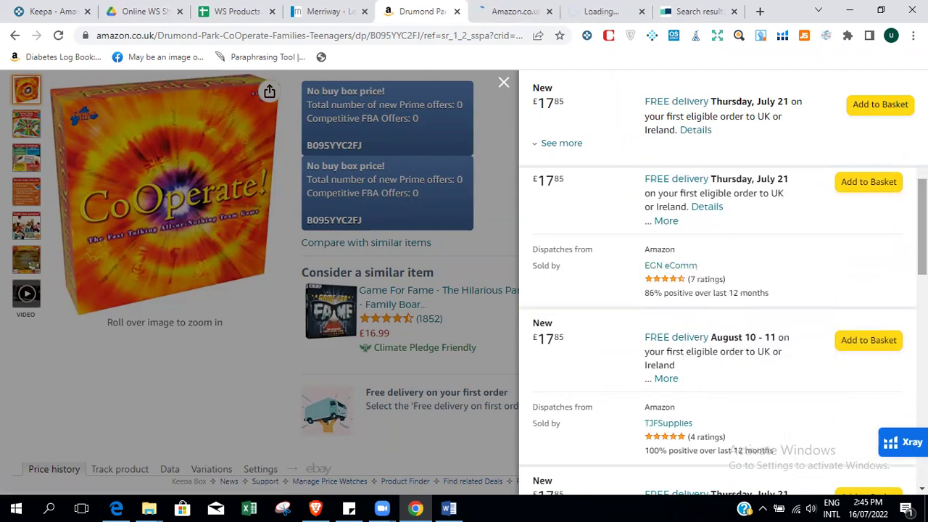
Open the Hog And Sons LTD seller page in a new tab and look through the £17.99 offers below it.
{"action": "scroll", "coordinate": [707, 276], "scroll_direction": "down", "scroll_amount": 4}
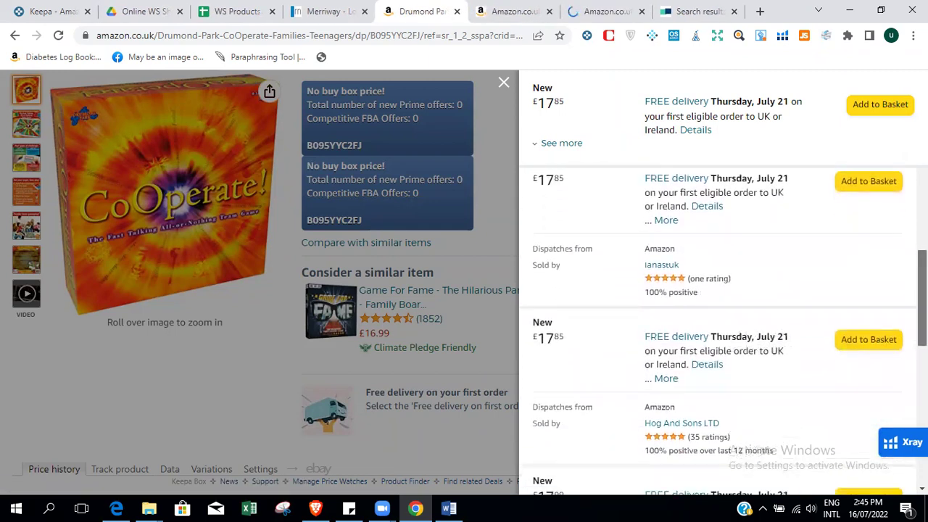
{"action": "scroll", "coordinate": [718, 291], "scroll_direction": "down", "scroll_amount": 2}
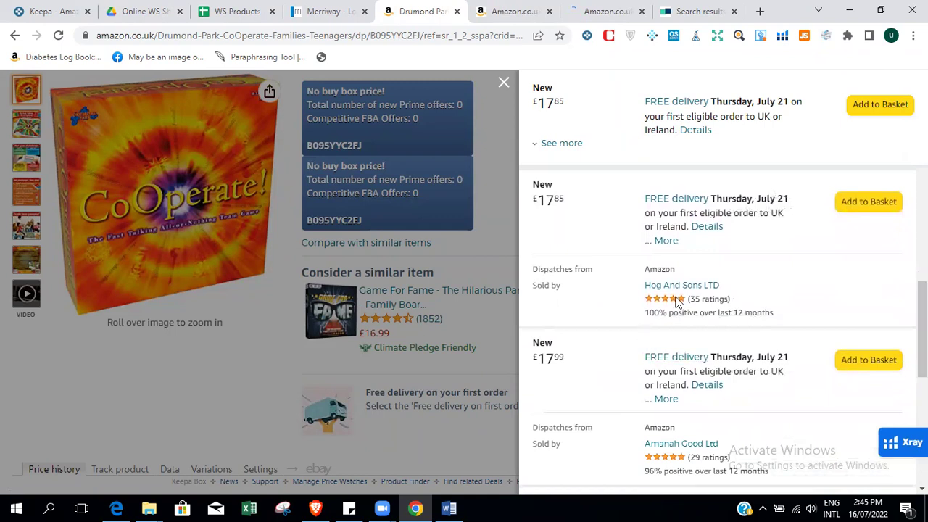
{"action": "right_click", "coordinate": [694, 287]}
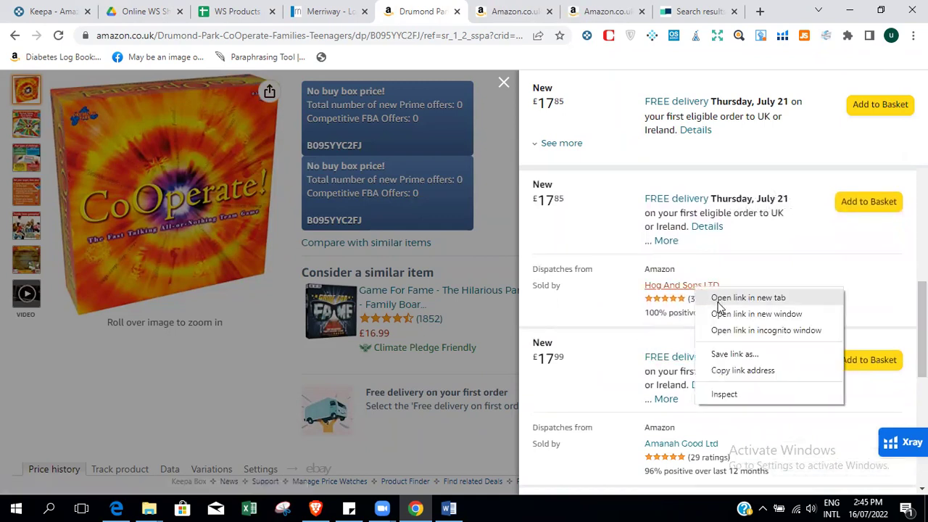
{"action": "left_click", "coordinate": [748, 298]}
{"action": "scroll", "coordinate": [725, 304], "scroll_direction": "down", "scroll_amount": 2}
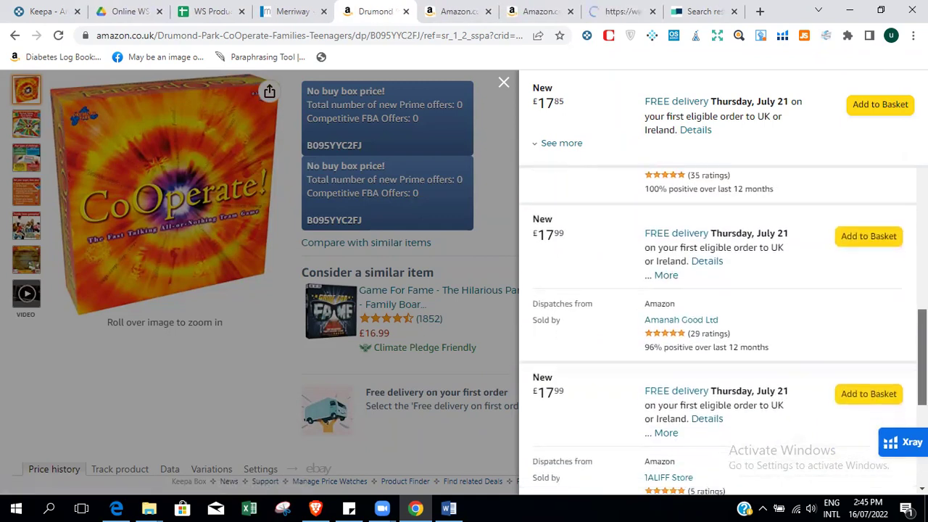
Open the Amanah Good Ltd seller page in a new tab and review the feedback on the Woburn32 seller page.
{"action": "right_click", "coordinate": [694, 298]}
{"action": "left_click", "coordinate": [727, 308]}
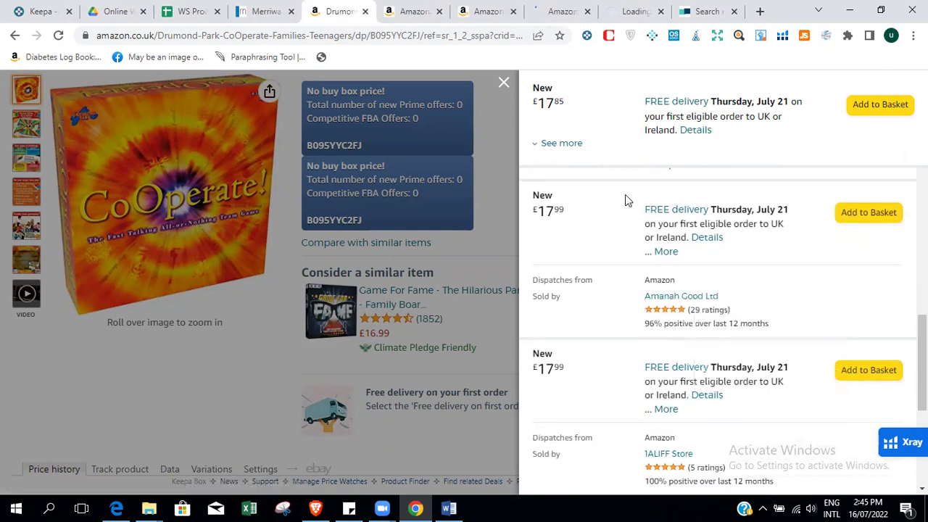
{"action": "left_click", "coordinate": [392, 6]}
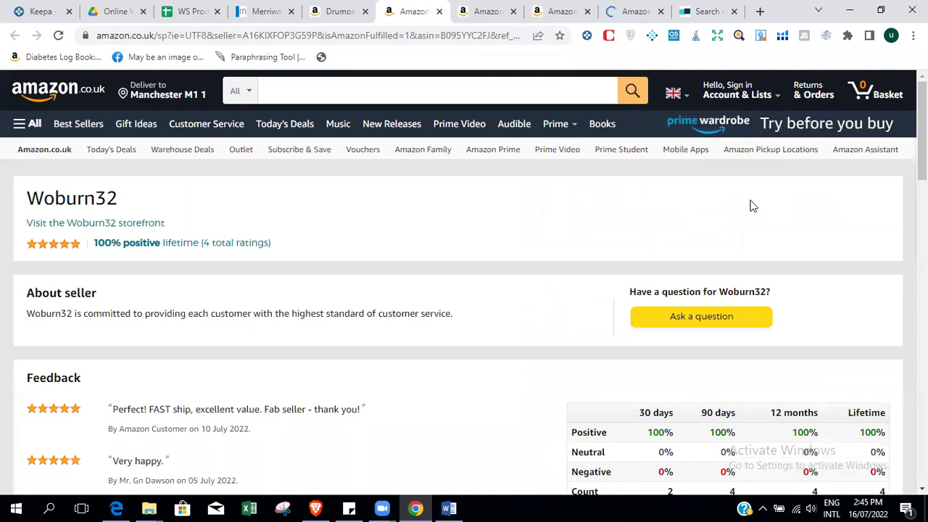
{"action": "scroll", "coordinate": [464, 282], "scroll_direction": "down", "scroll_amount": 3}
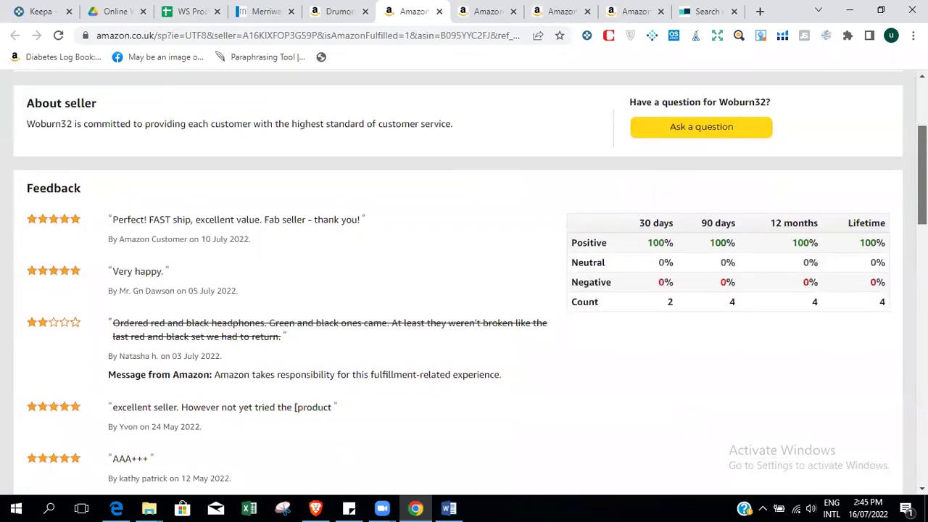
{"action": "scroll", "coordinate": [464, 282], "scroll_direction": "down", "scroll_amount": 1}
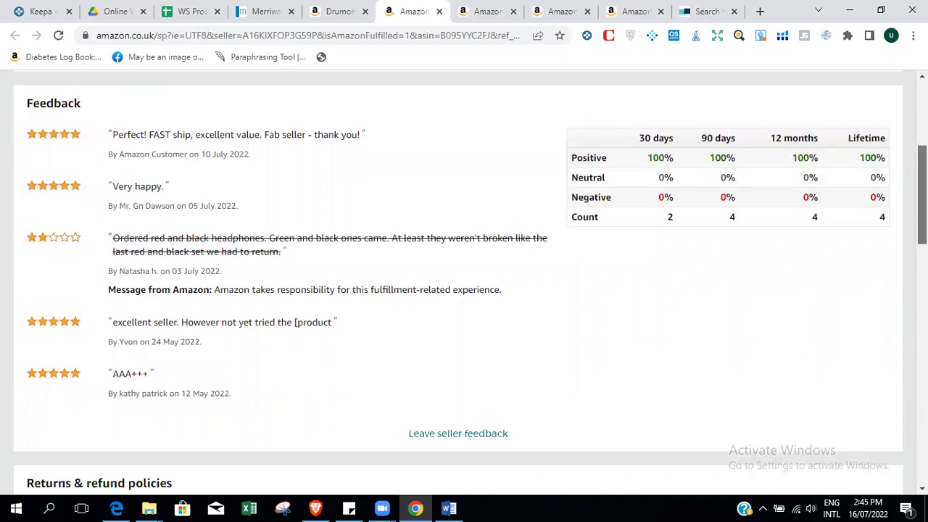
{"action": "scroll", "coordinate": [464, 283], "scroll_direction": "up", "scroll_amount": 4}
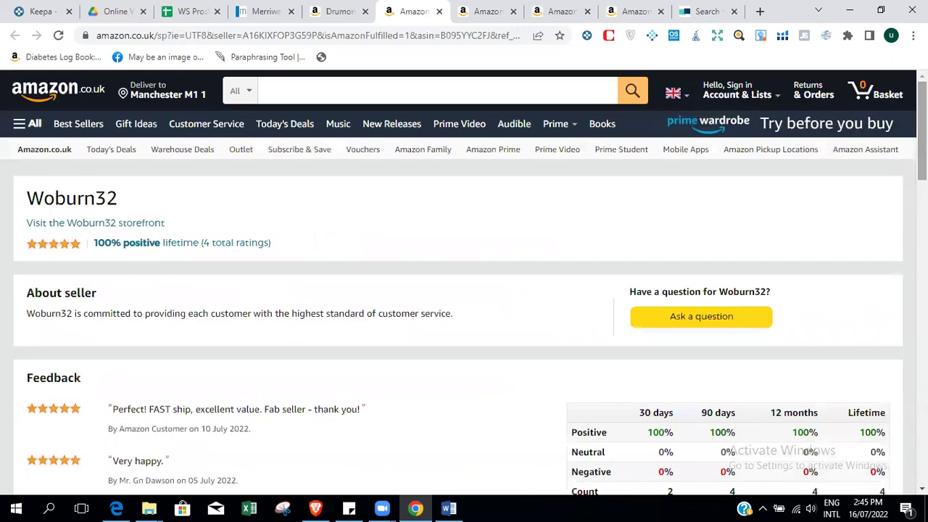
Review the customer feedback and rating breakdown on the EGN eComm seller page.
{"action": "left_click", "coordinate": [460, 11]}
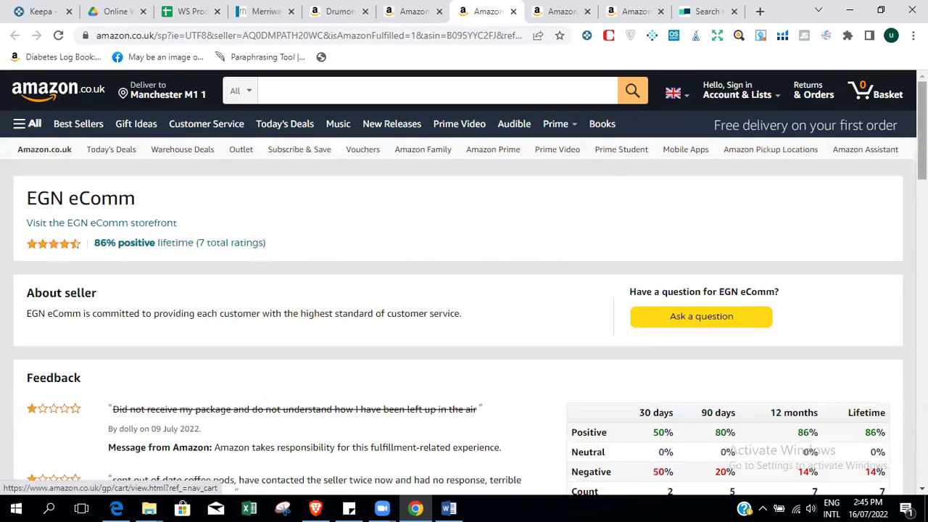
{"action": "scroll", "coordinate": [464, 283], "scroll_direction": "down", "scroll_amount": 3}
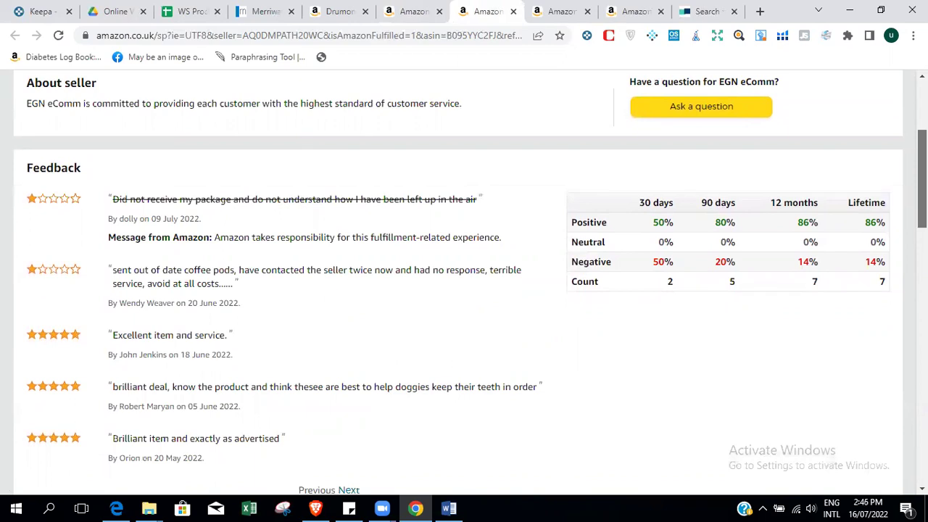
{"action": "scroll", "coordinate": [464, 283], "scroll_direction": "down", "scroll_amount": 2}
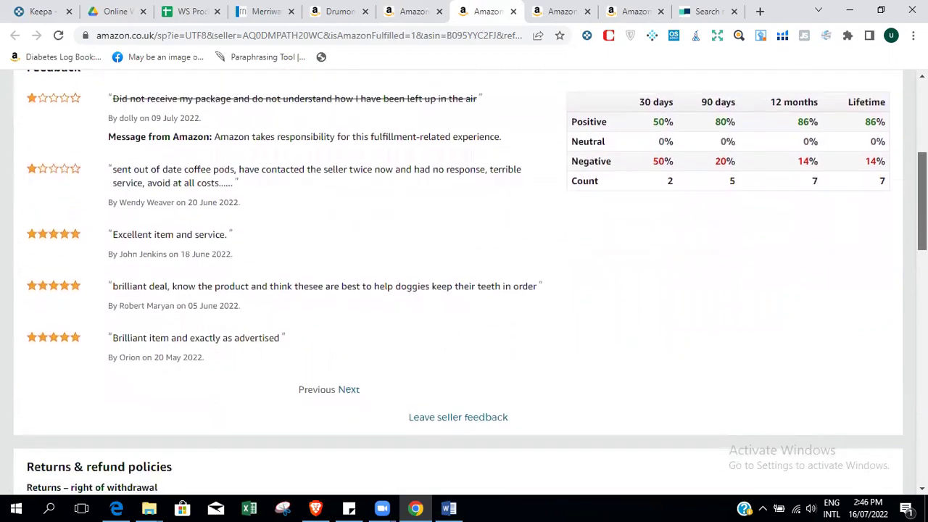
{"action": "scroll", "coordinate": [465, 283], "scroll_direction": "up", "scroll_amount": 4}
{"action": "scroll", "coordinate": [464, 283], "scroll_direction": "down", "scroll_amount": 2}
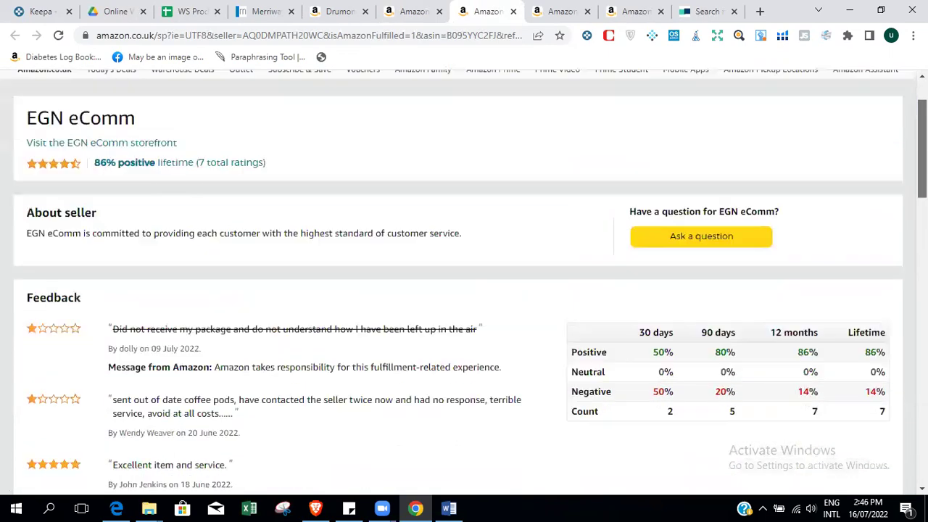
{"action": "scroll", "coordinate": [464, 282], "scroll_direction": "up", "scroll_amount": 2}
{"action": "scroll", "coordinate": [464, 283], "scroll_direction": "down", "scroll_amount": 2}
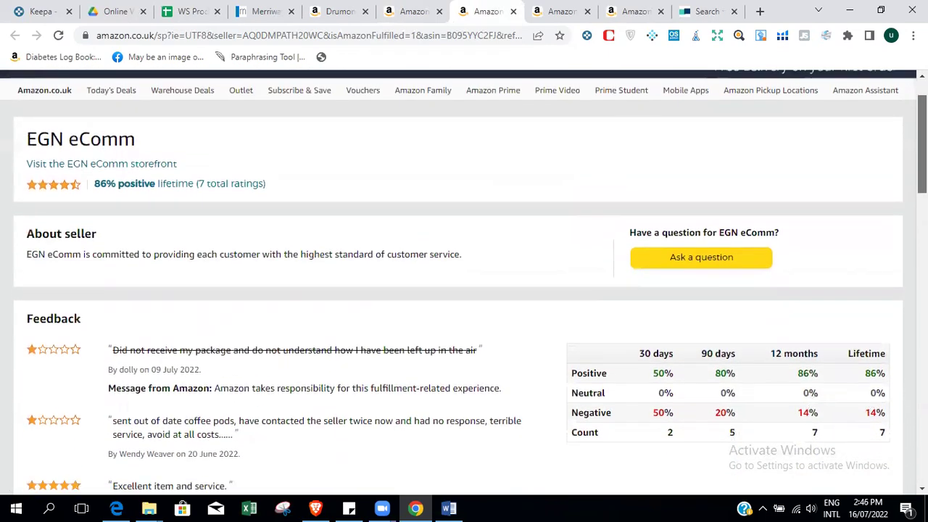
{"action": "scroll", "coordinate": [464, 283], "scroll_direction": "up", "scroll_amount": 1}
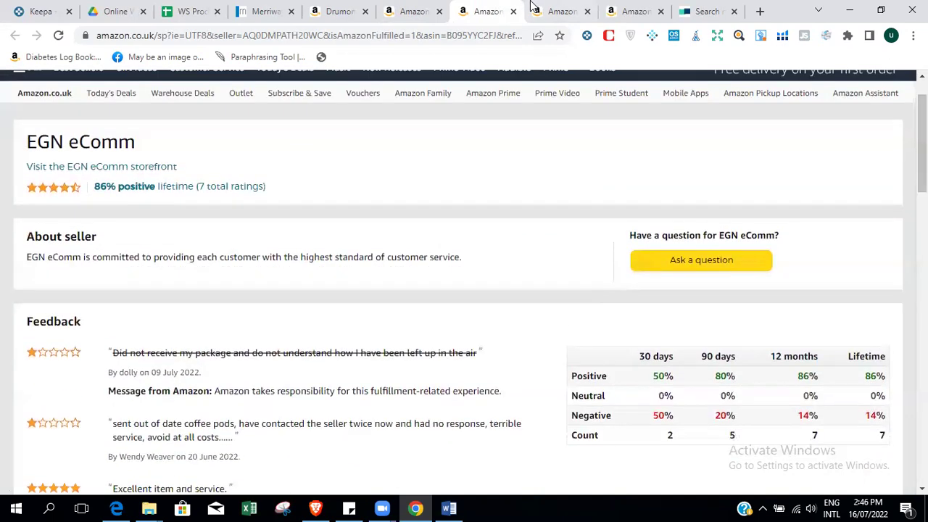
Review the feedback, return policy and business details on the Hog And Sons LTD seller page.
{"action": "left_click", "coordinate": [562, 11]}
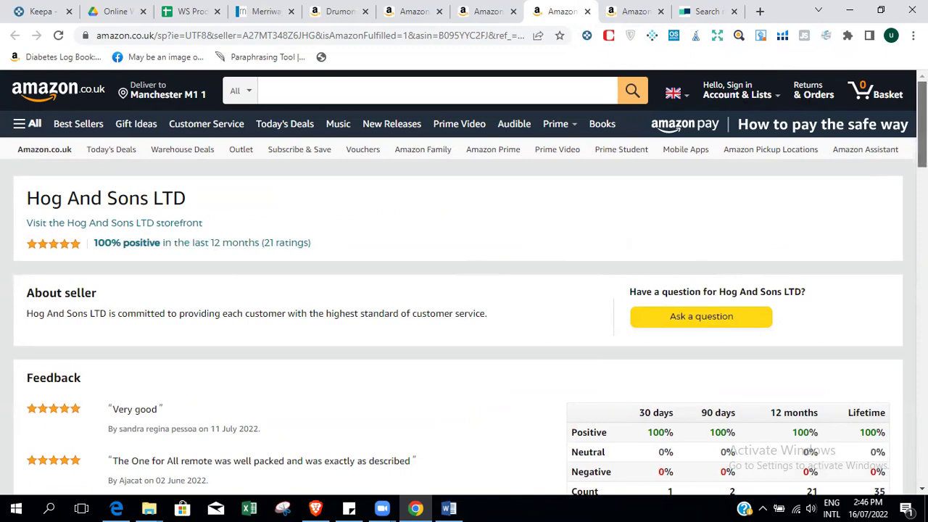
{"action": "scroll", "coordinate": [709, 270], "scroll_direction": "down", "scroll_amount": 3}
{"action": "scroll", "coordinate": [708, 269], "scroll_direction": "up", "scroll_amount": 1}
{"action": "scroll", "coordinate": [464, 283], "scroll_direction": "down", "scroll_amount": 8}
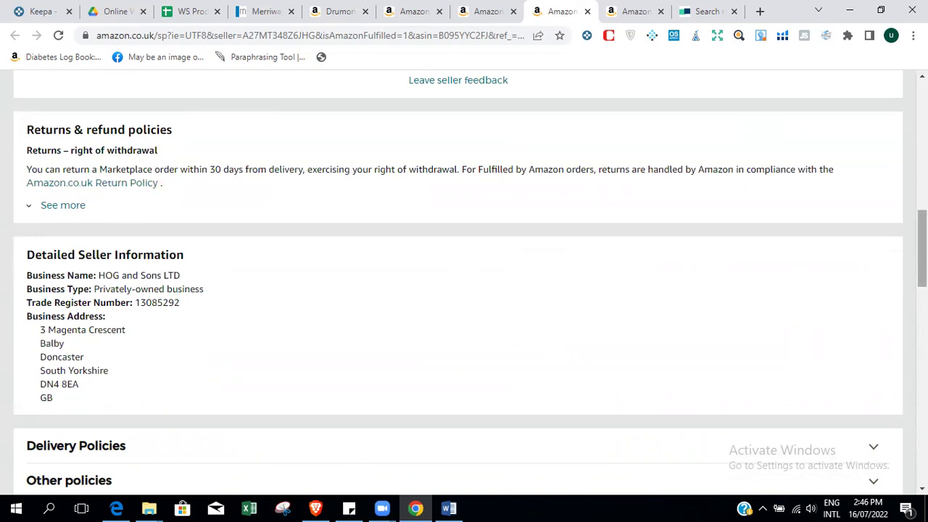
{"action": "scroll", "coordinate": [921, 247], "scroll_direction": "down", "scroll_amount": 5}
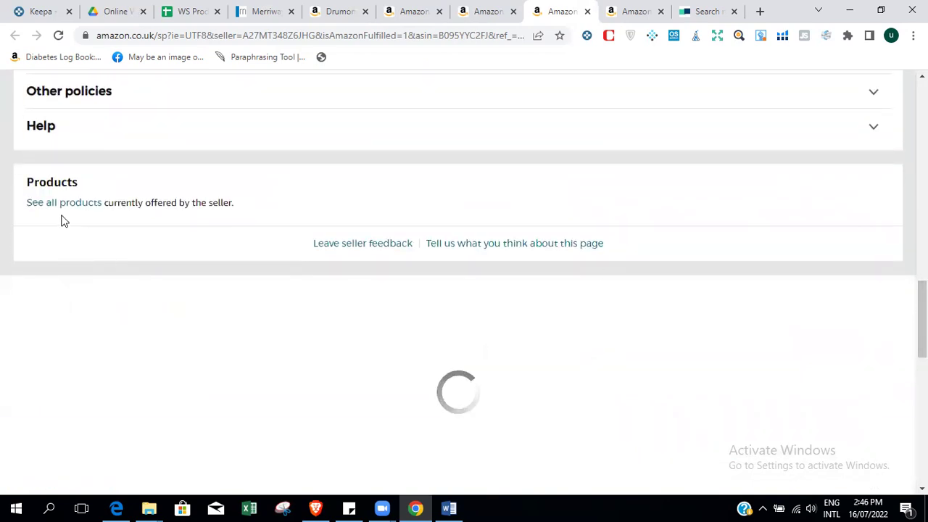
List all products offered by Hog And Sons LTD, filter them by the Drumond Park brand and examine the result.
{"action": "left_click", "coordinate": [64, 210]}
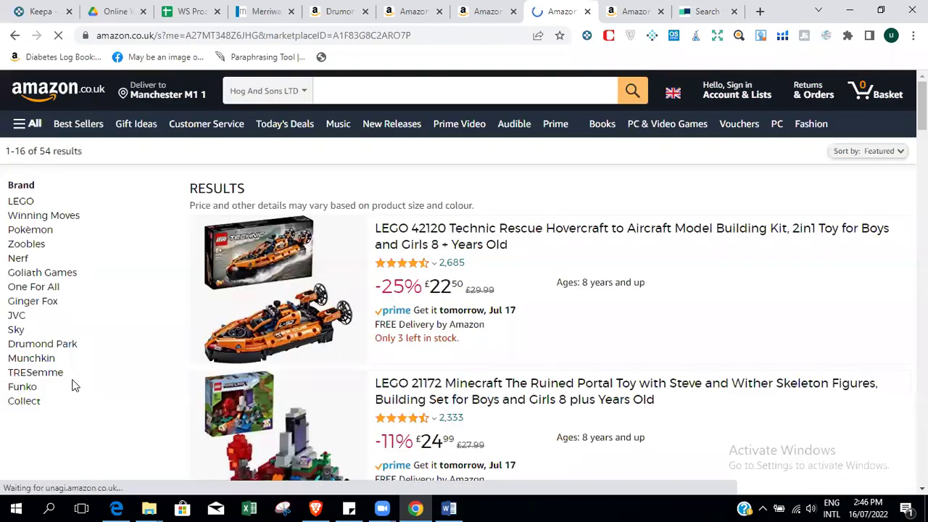
{"action": "left_click", "coordinate": [51, 350]}
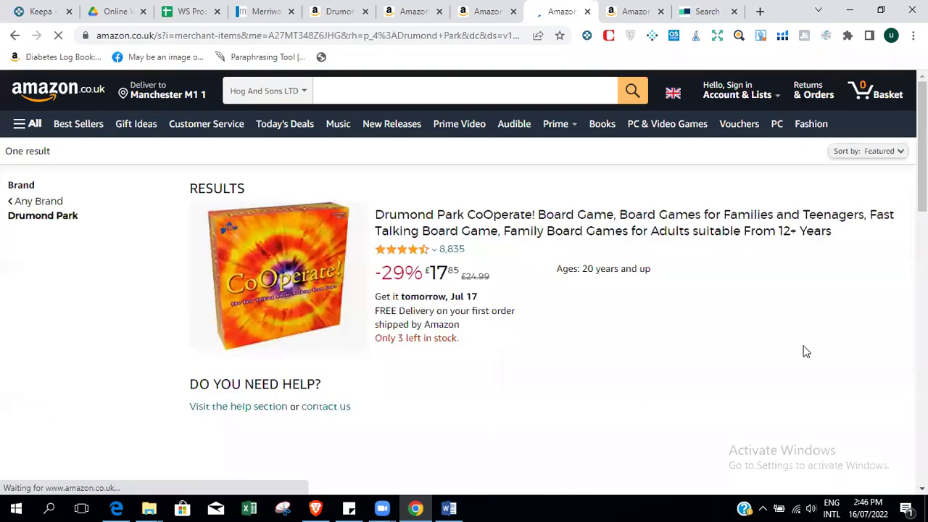
{"action": "scroll", "coordinate": [805, 351], "scroll_direction": "down", "scroll_amount": 5}
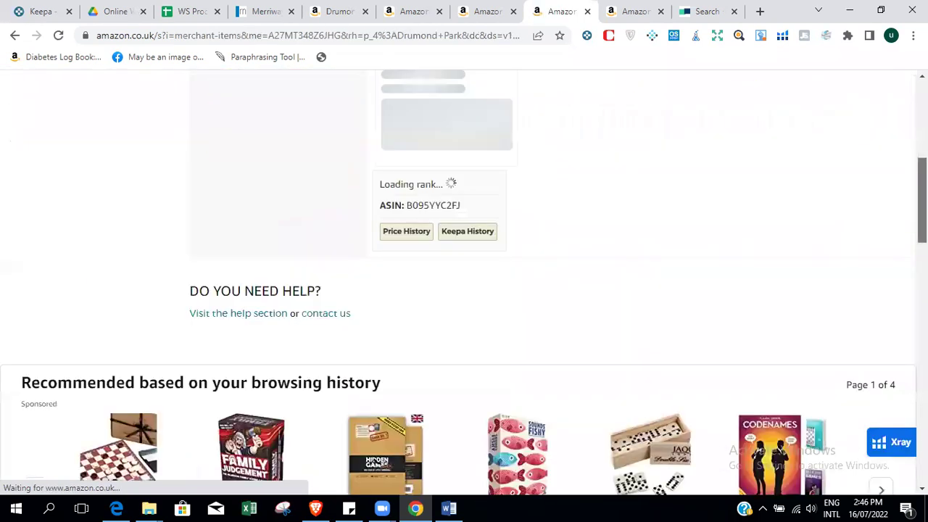
{"action": "scroll", "coordinate": [464, 283], "scroll_direction": "up", "scroll_amount": 3}
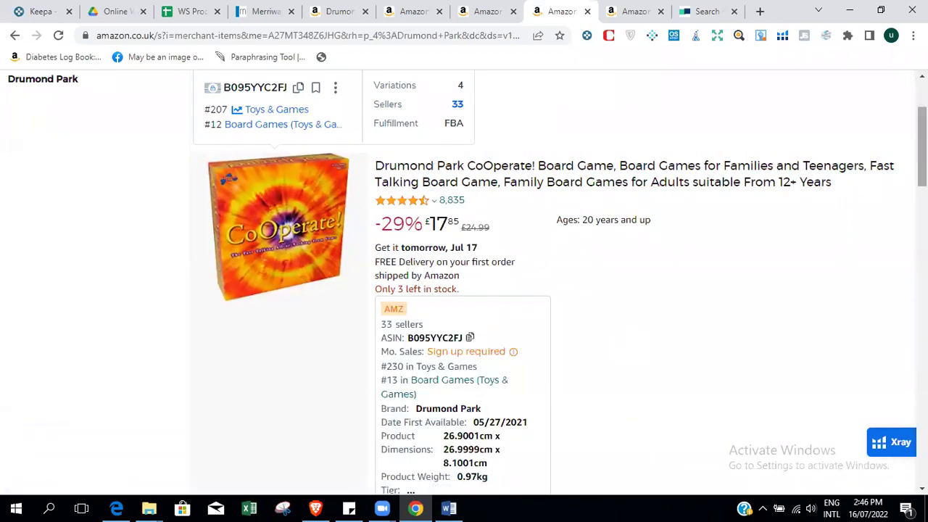
{"action": "left_click_drag", "start_coordinate": [922, 165], "coordinate": [922, 198]}
{"action": "scroll", "coordinate": [464, 275], "scroll_direction": "up", "scroll_amount": 5}
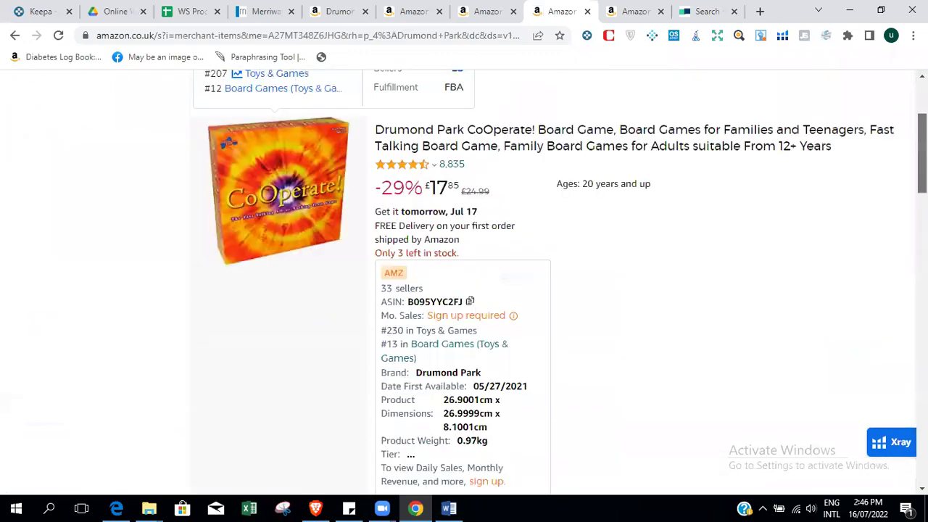
Return to the CoOperate! listing, close its offers list and look over the price history charts.
{"action": "left_click", "coordinate": [484, 9]}
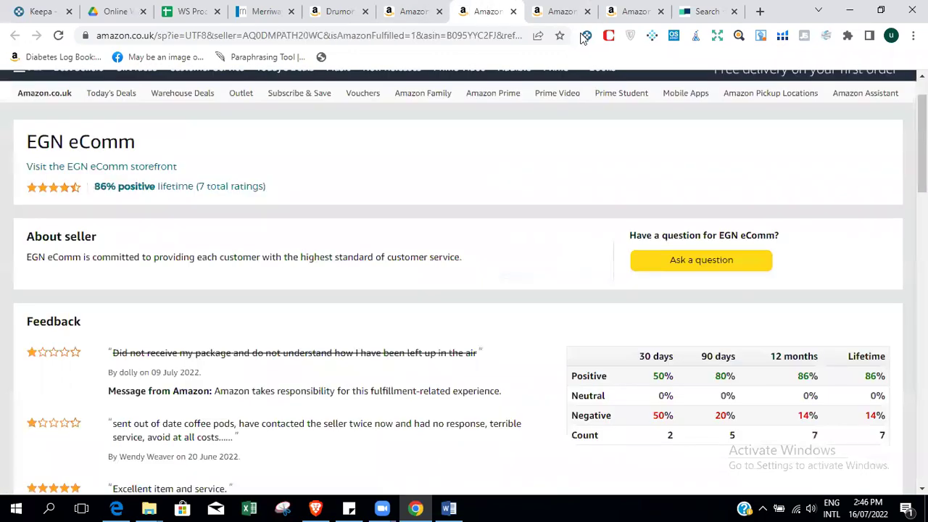
{"action": "left_click", "coordinate": [433, 4]}
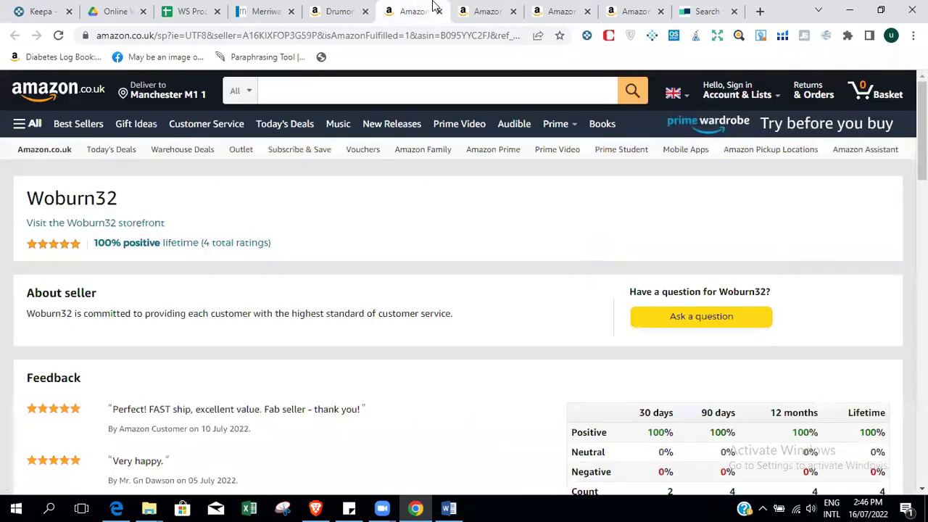
{"action": "left_click", "coordinate": [346, 10]}
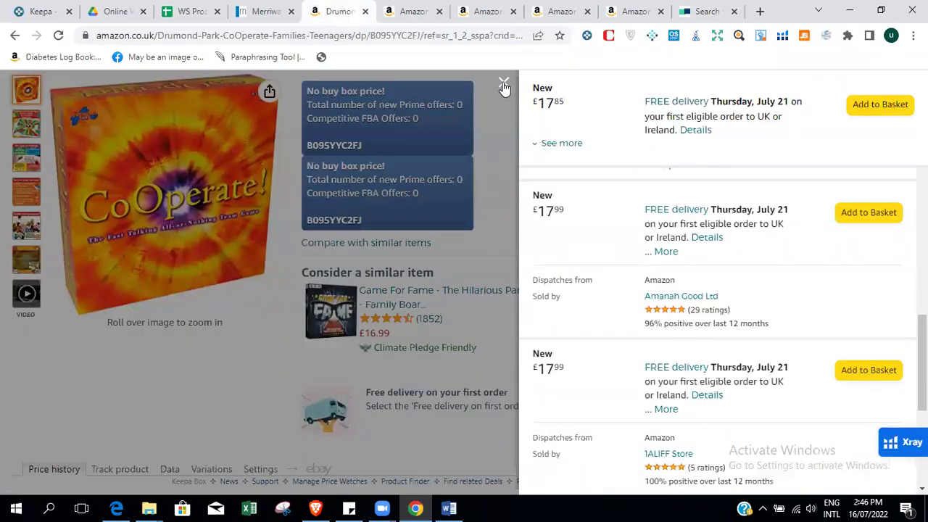
{"action": "left_click", "coordinate": [503, 85]}
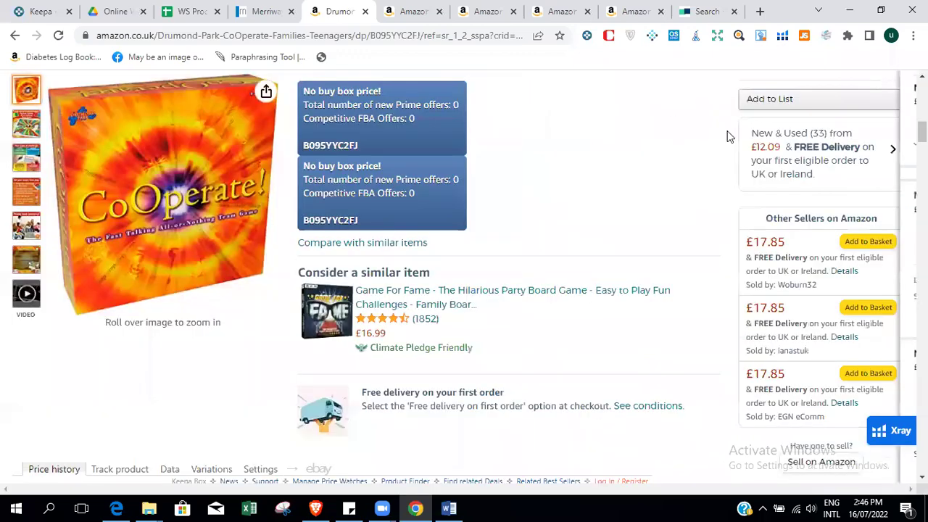
{"action": "scroll", "coordinate": [464, 290], "scroll_direction": "down", "scroll_amount": 7}
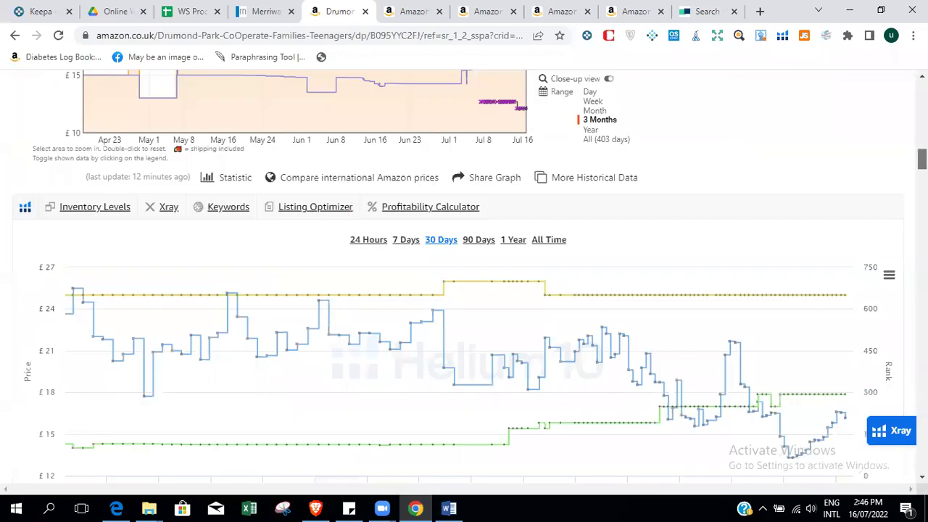
{"action": "scroll", "coordinate": [464, 290], "scroll_direction": "up", "scroll_amount": 5}
{"action": "scroll", "coordinate": [860, 193], "scroll_direction": "up", "scroll_amount": 3}
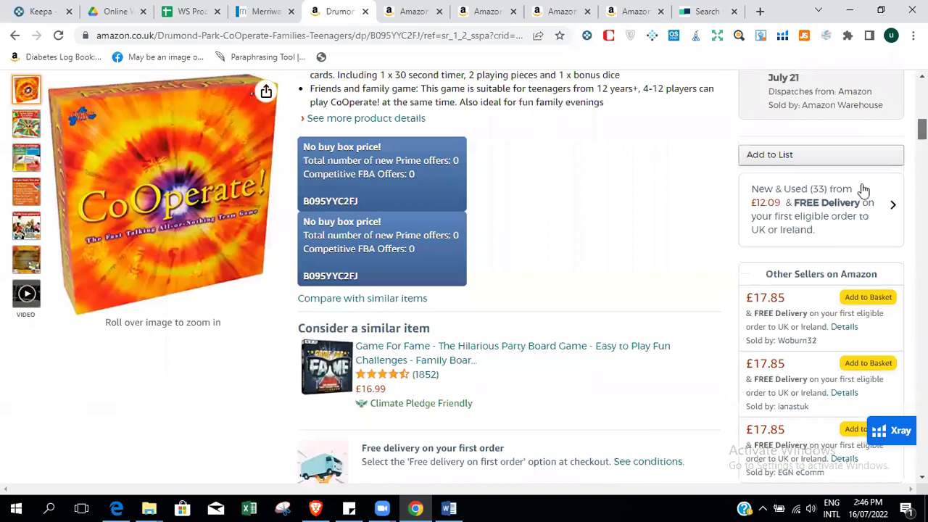
Reopen the new and used offers list, expand the featured £17.85 offer and open ThePluckyPanda's seller page in a new tab.
{"action": "scroll", "coordinate": [814, 151], "scroll_direction": "down", "scroll_amount": 1}
{"action": "left_click", "coordinate": [814, 150]}
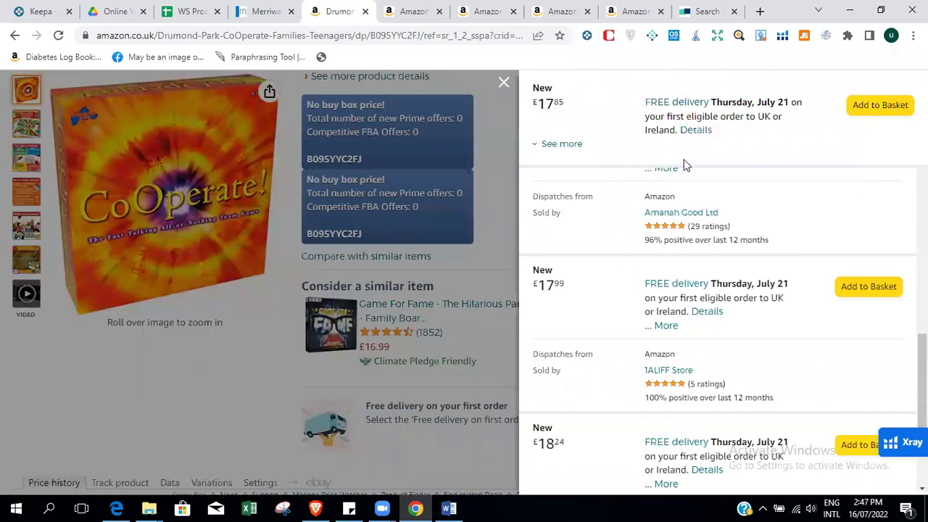
{"action": "left_click", "coordinate": [558, 144]}
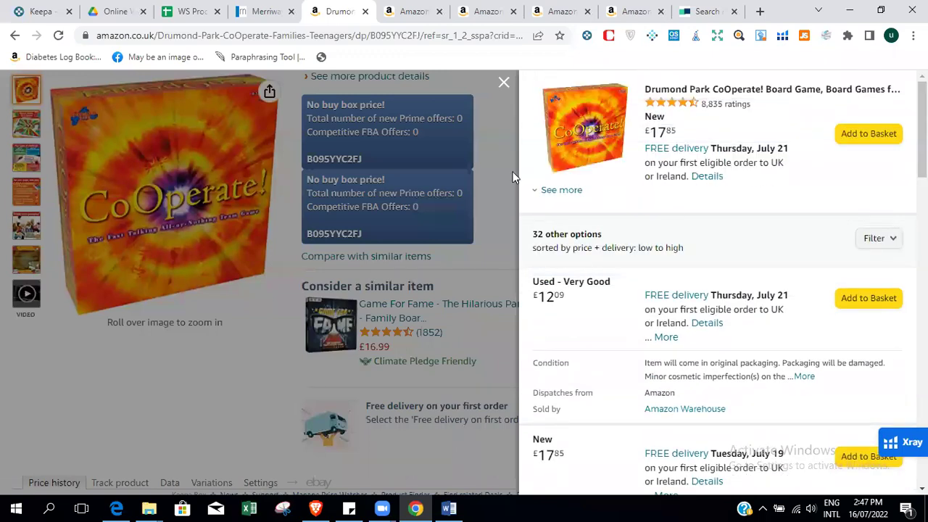
{"action": "left_click", "coordinate": [549, 190]}
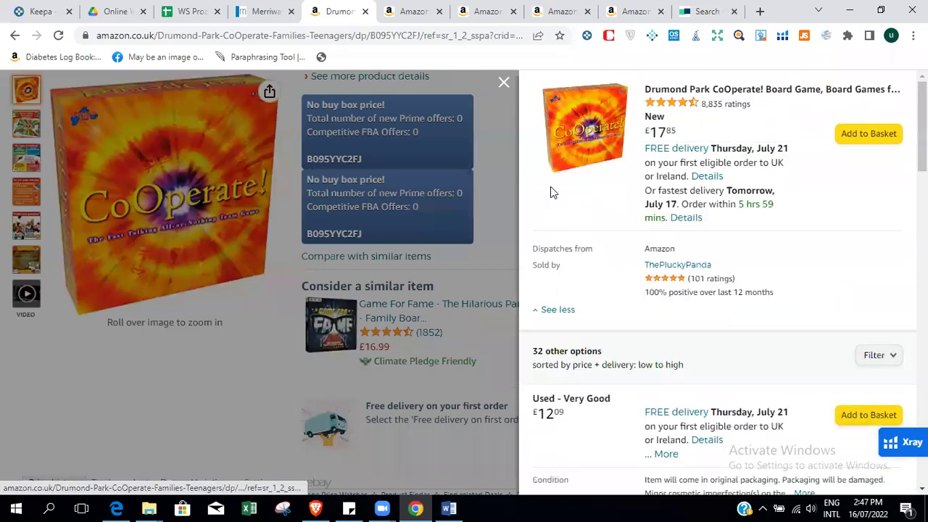
{"action": "right_click", "coordinate": [687, 270]}
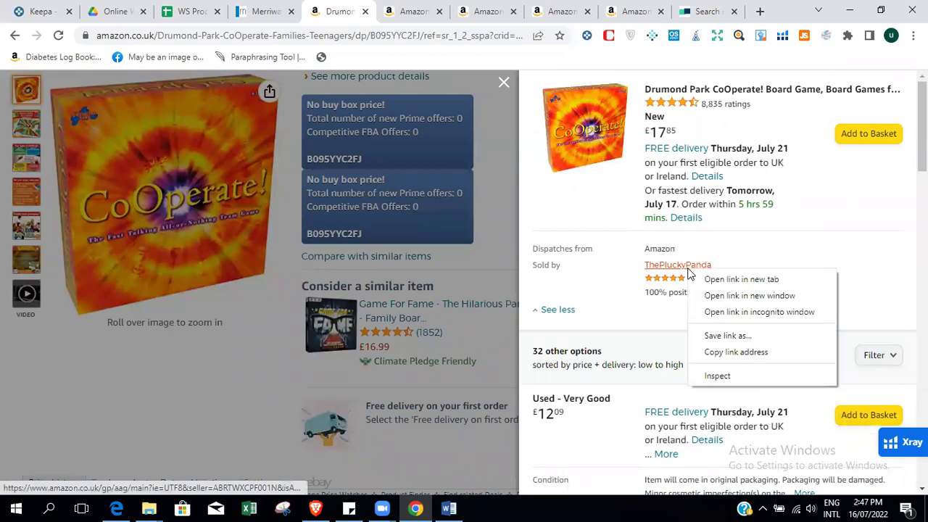
{"action": "left_click", "coordinate": [733, 279]}
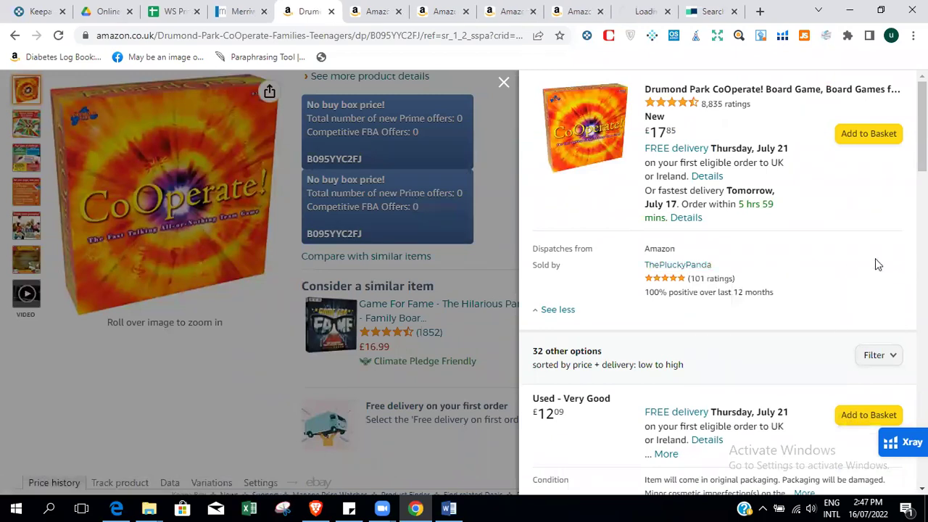
Review ThePluckyPanda's seller page and list all the products the seller offers.
{"action": "left_click", "coordinate": [645, 8]}
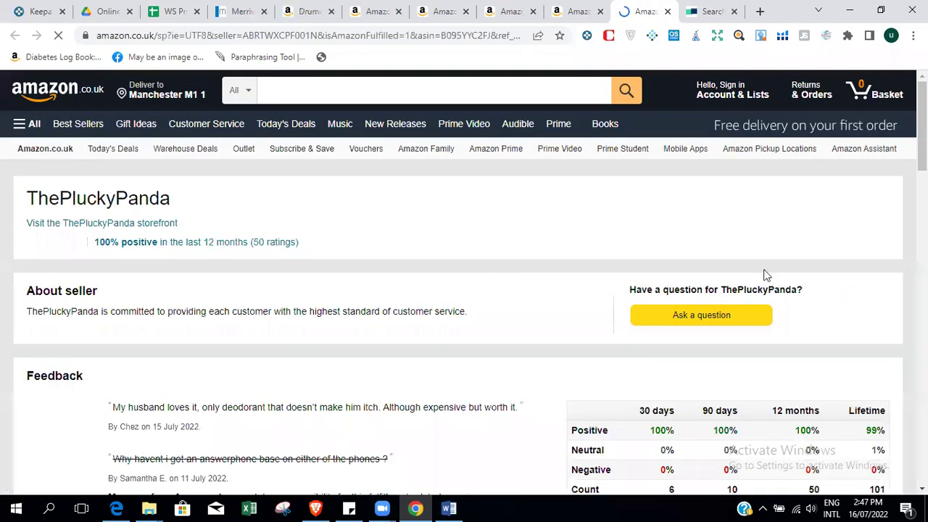
{"action": "scroll", "coordinate": [62, 285], "scroll_direction": "down", "scroll_amount": 15}
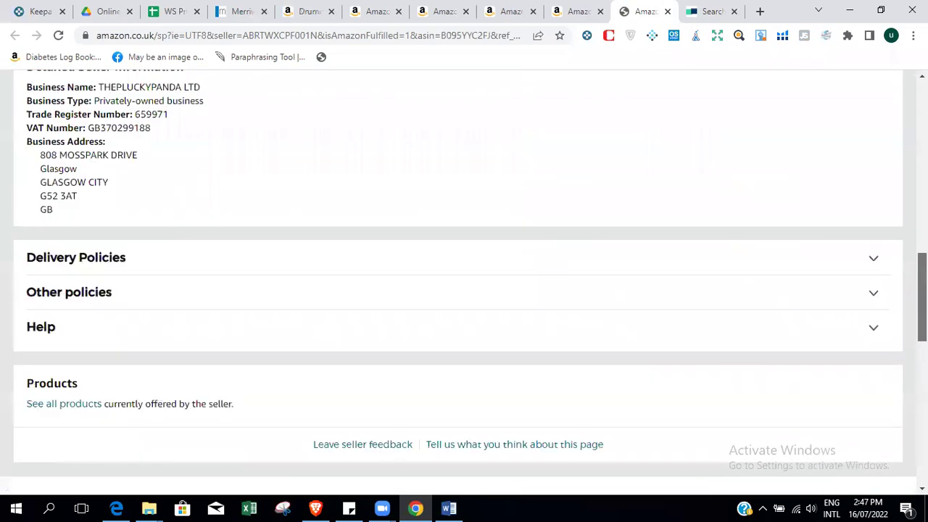
{"action": "left_click", "coordinate": [68, 251]}
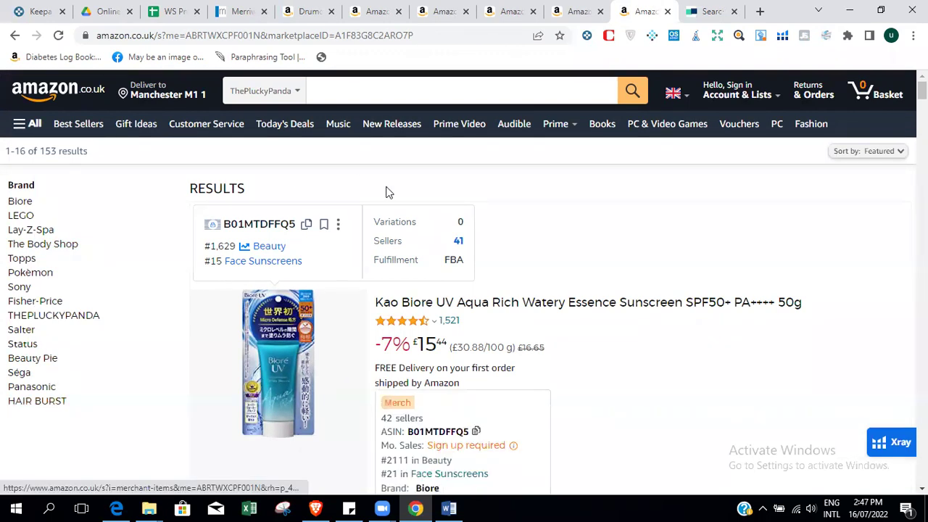
Close ThePluckyPanda's product list and go back to the EGN eComm seller page.
{"action": "left_click", "coordinate": [666, 11]}
{"action": "left_click", "coordinate": [508, 10]}
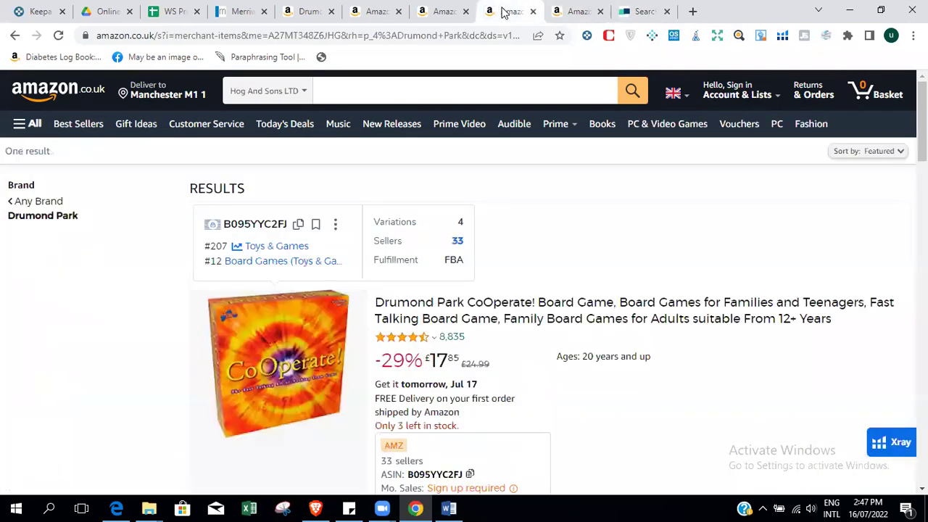
{"action": "left_click", "coordinate": [440, 10]}
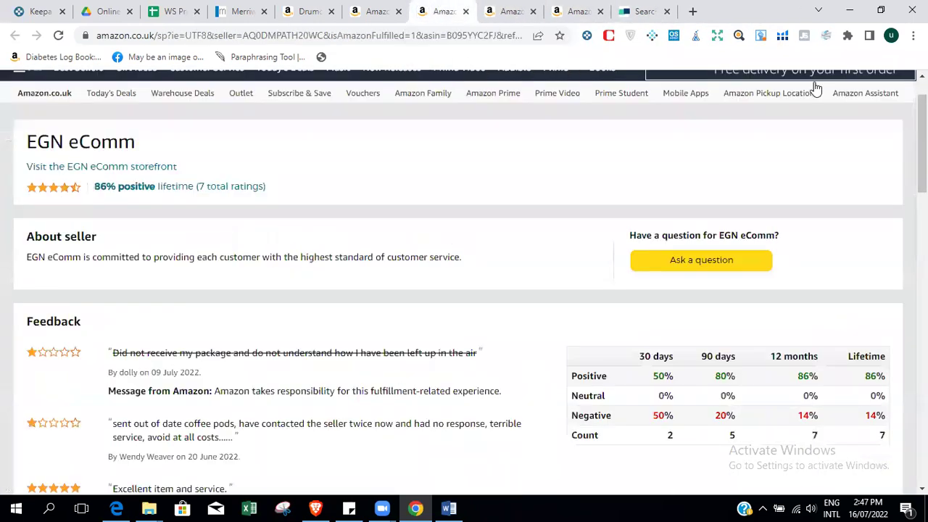
Review the EGN eComm seller page, expand its returns and refund policies, and list all products the seller offers.
{"action": "scroll", "coordinate": [464, 290], "scroll_direction": "down", "scroll_amount": 15}
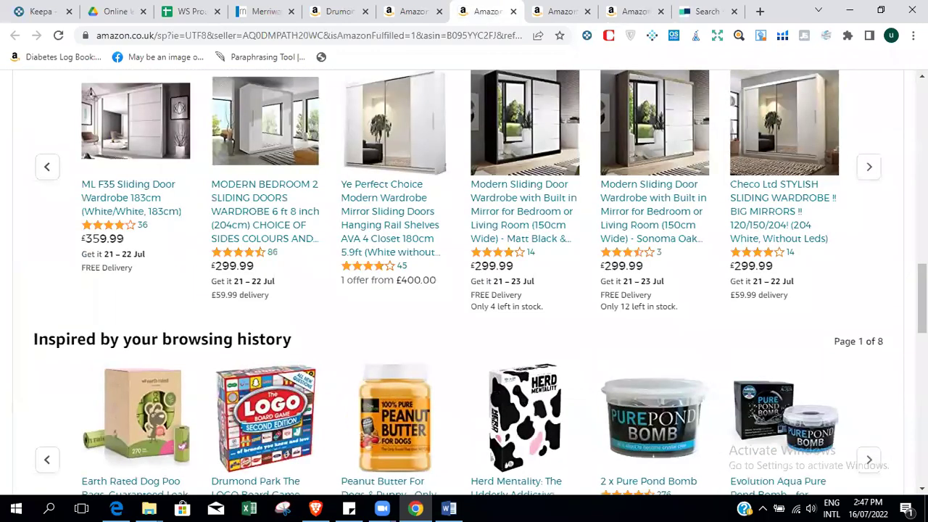
{"action": "scroll", "coordinate": [526, 231], "scroll_direction": "up", "scroll_amount": 4}
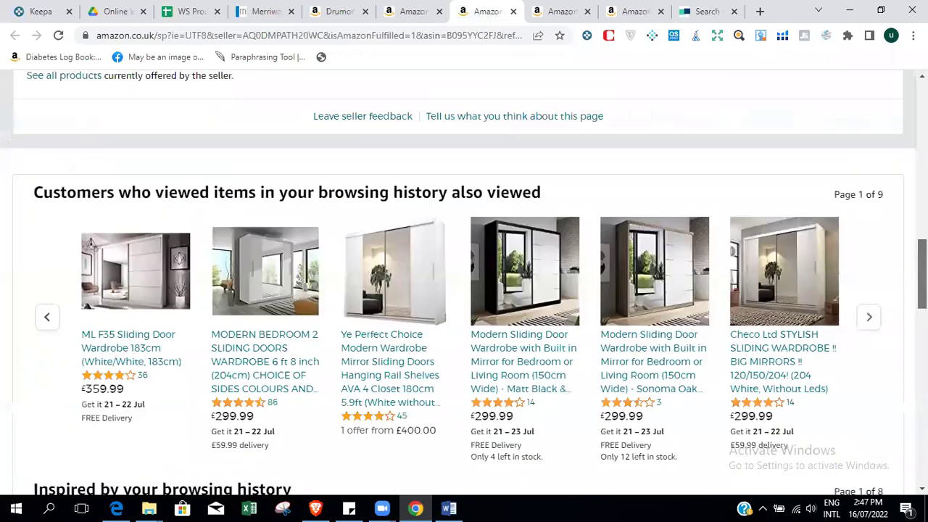
{"action": "scroll", "coordinate": [96, 261], "scroll_direction": "up", "scroll_amount": 3}
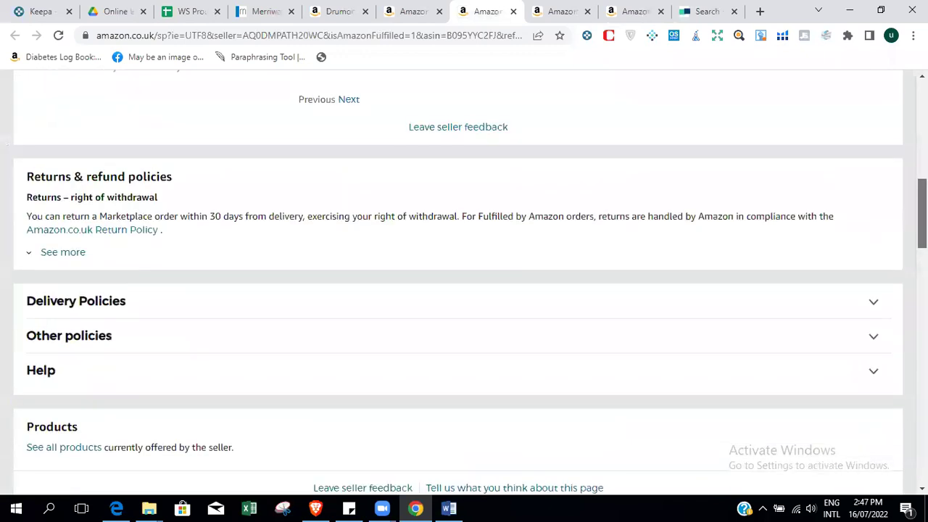
{"action": "left_click", "coordinate": [66, 259]}
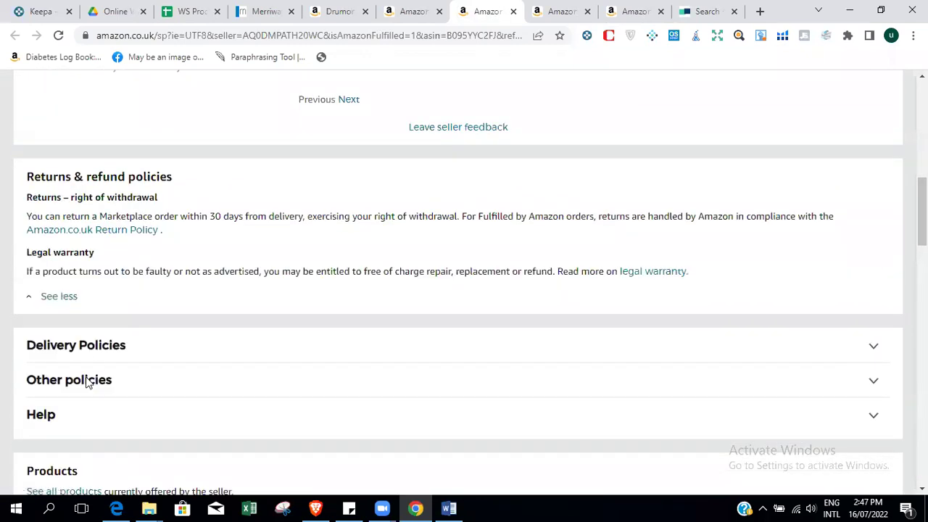
{"action": "left_click", "coordinate": [61, 490]}
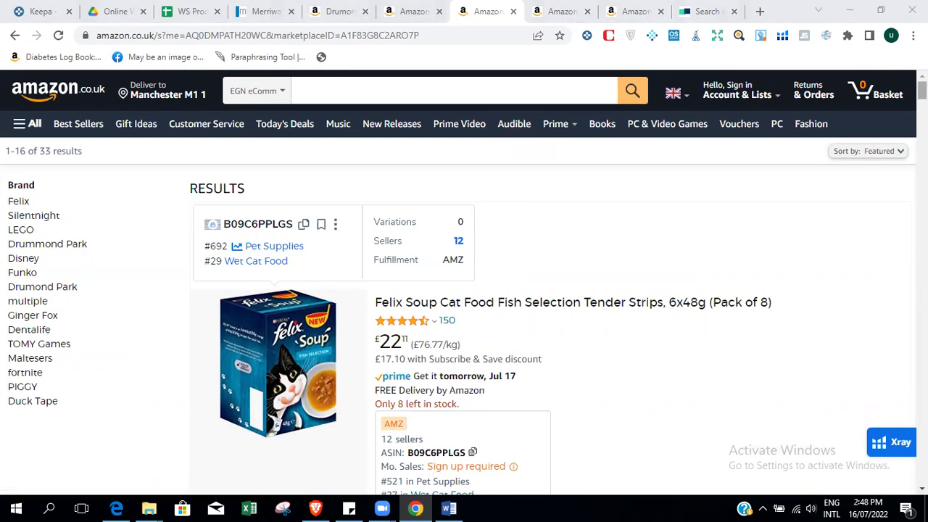
Look over EGN eComm's product list and filter it to the Drumond Park brand.
{"action": "scroll", "coordinate": [464, 290], "scroll_direction": "down", "scroll_amount": 5}
{"action": "scroll", "coordinate": [464, 290], "scroll_direction": "up", "scroll_amount": 4}
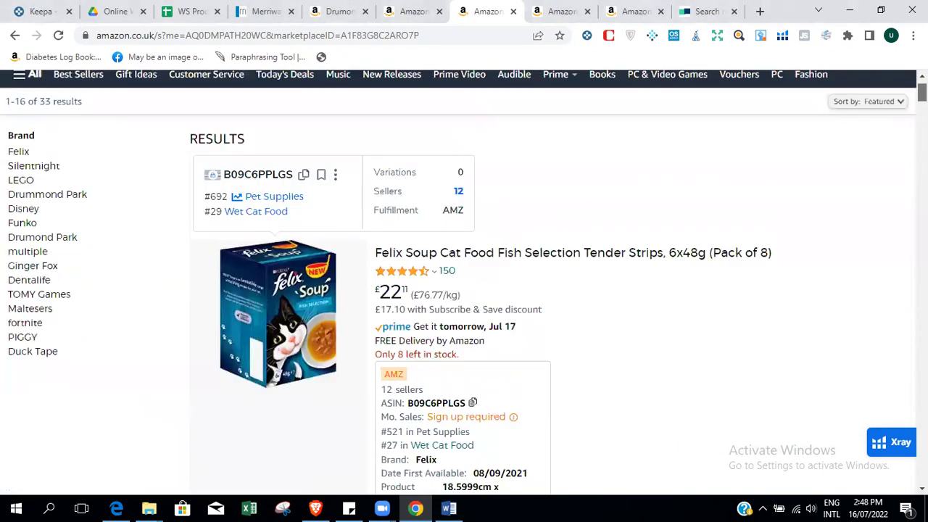
{"action": "scroll", "coordinate": [837, 207], "scroll_direction": "down", "scroll_amount": 1}
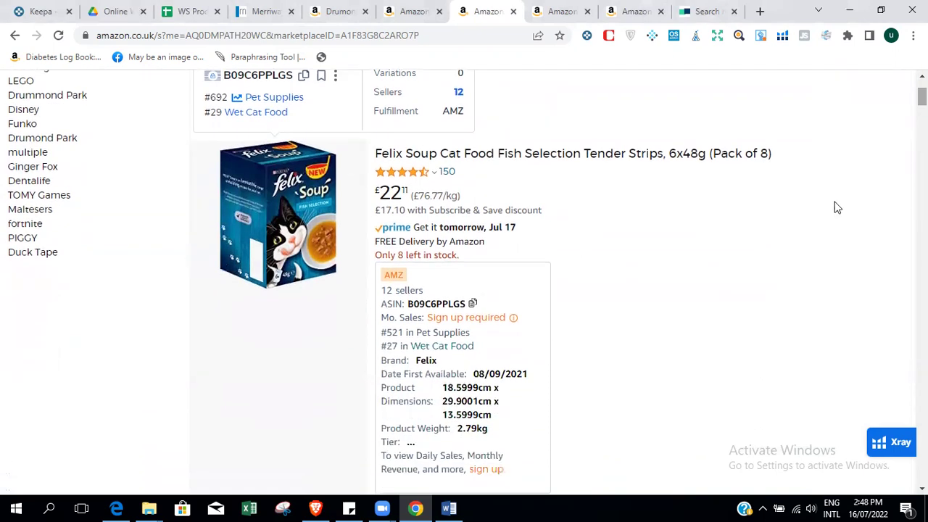
{"action": "left_click", "coordinate": [514, 506]}
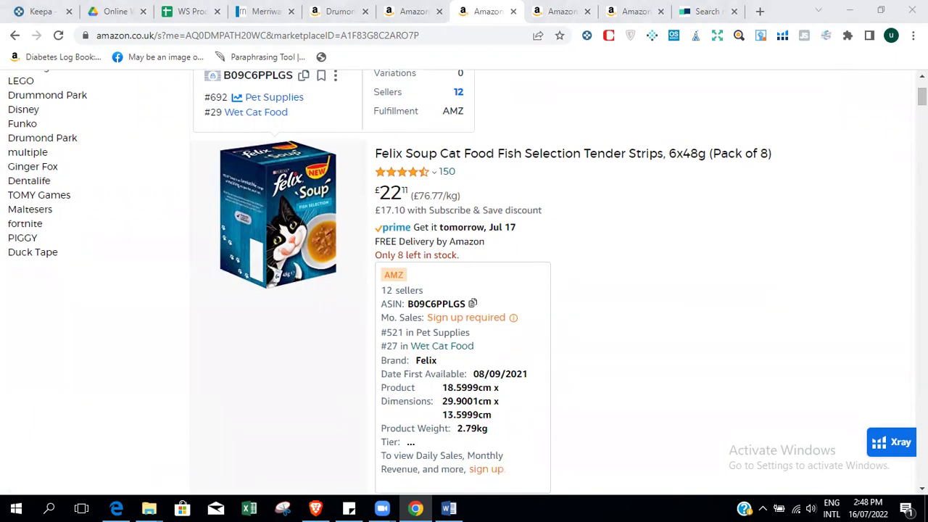
{"action": "left_click_drag", "start_coordinate": [921, 97], "coordinate": [921, 95]}
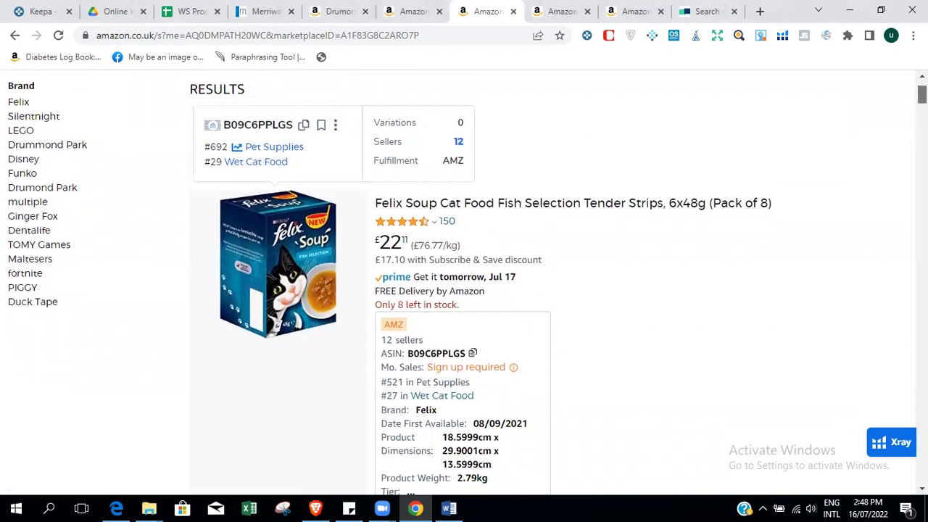
{"action": "left_click", "coordinate": [62, 190]}
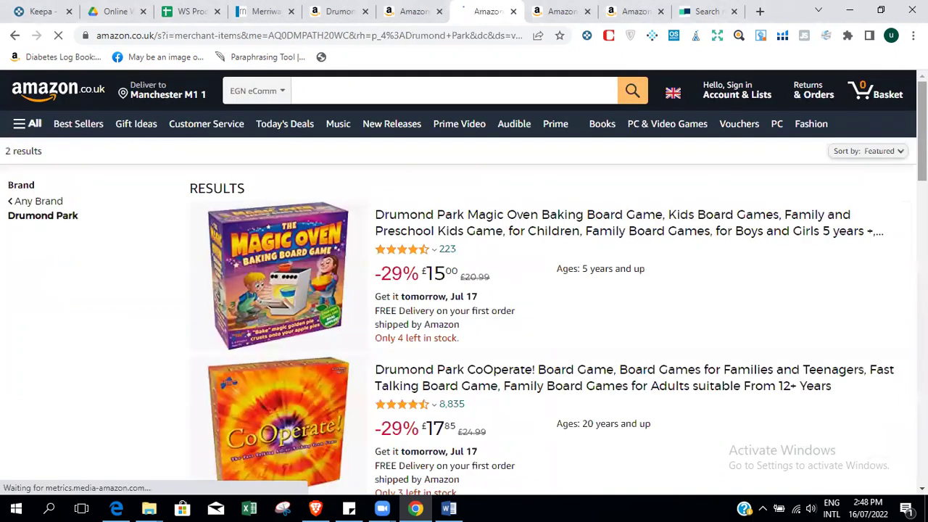
Compare EGN eComm's Drumond Park results, checking sales rank and seller data and previewing the Magic Oven game's Keepa chart.
{"action": "scroll", "coordinate": [464, 282], "scroll_direction": "down", "scroll_amount": 3}
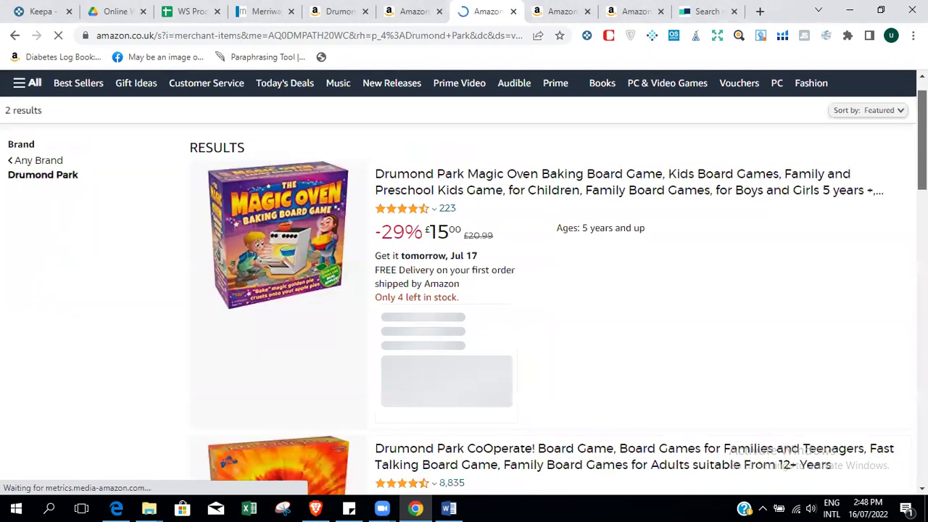
{"action": "scroll", "coordinate": [464, 283], "scroll_direction": "up", "scroll_amount": 4}
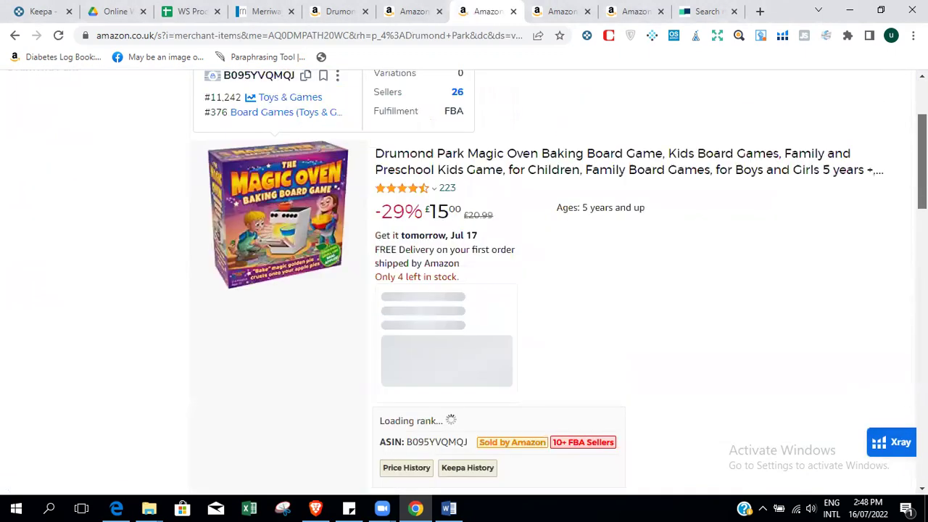
{"action": "scroll", "coordinate": [464, 283], "scroll_direction": "down", "scroll_amount": 1}
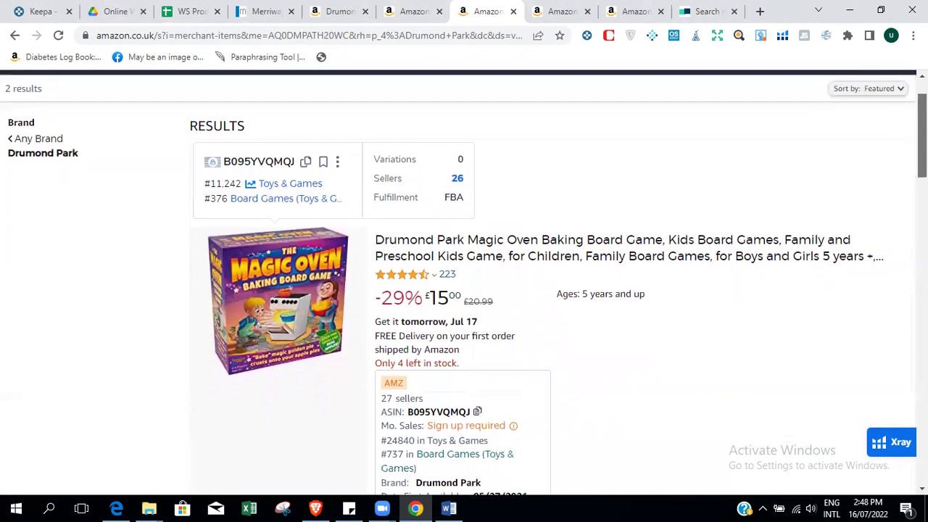
{"action": "scroll", "coordinate": [464, 283], "scroll_direction": "down", "scroll_amount": 8}
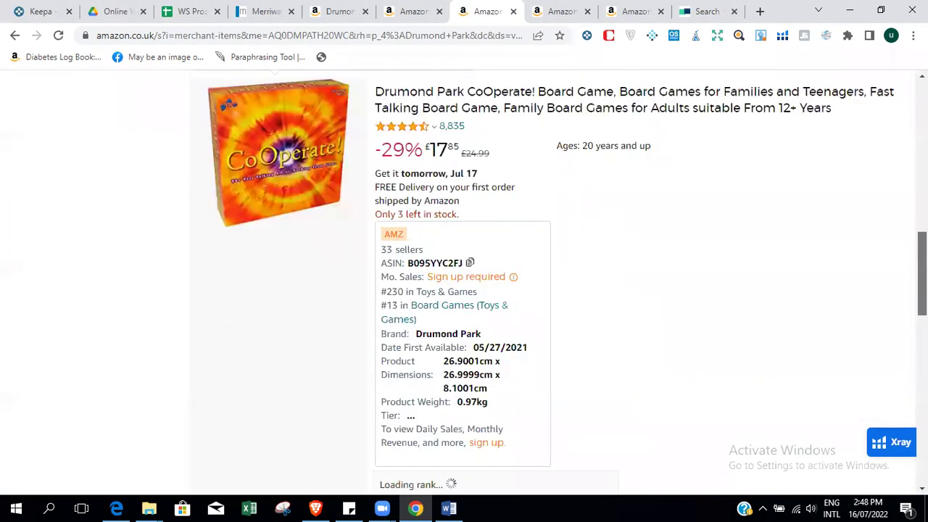
{"action": "scroll", "coordinate": [464, 283], "scroll_direction": "up", "scroll_amount": 5}
{"action": "scroll", "coordinate": [464, 282], "scroll_direction": "up", "scroll_amount": 2}
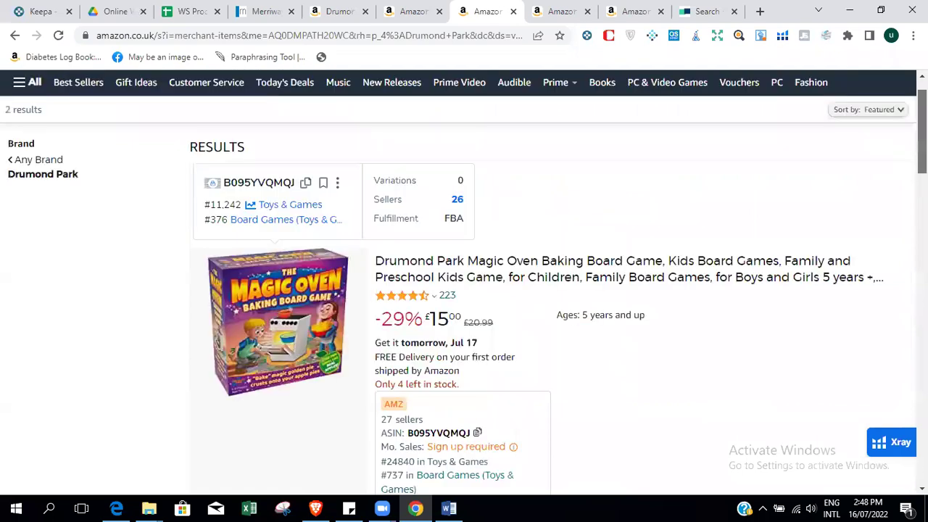
{"action": "scroll", "coordinate": [433, 243], "scroll_direction": "down", "scroll_amount": 2}
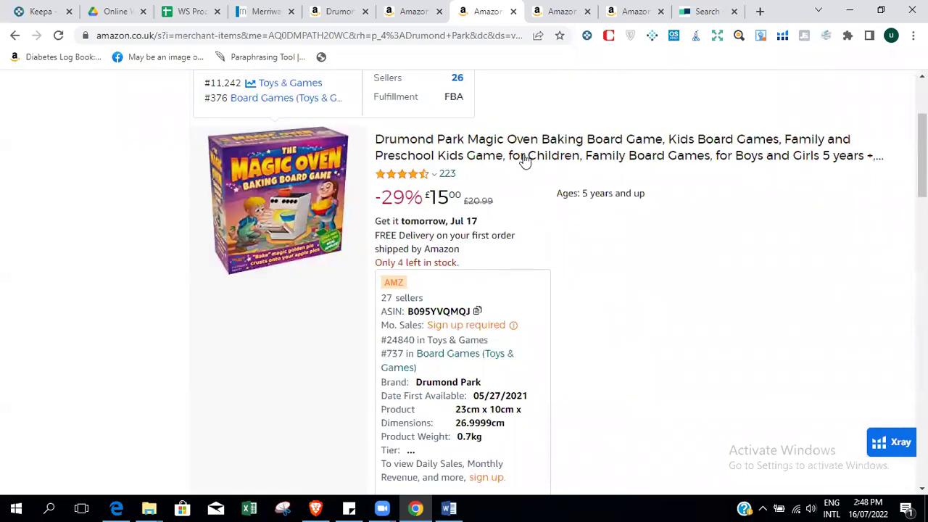
{"action": "mouse_move", "coordinate": [515, 161]}
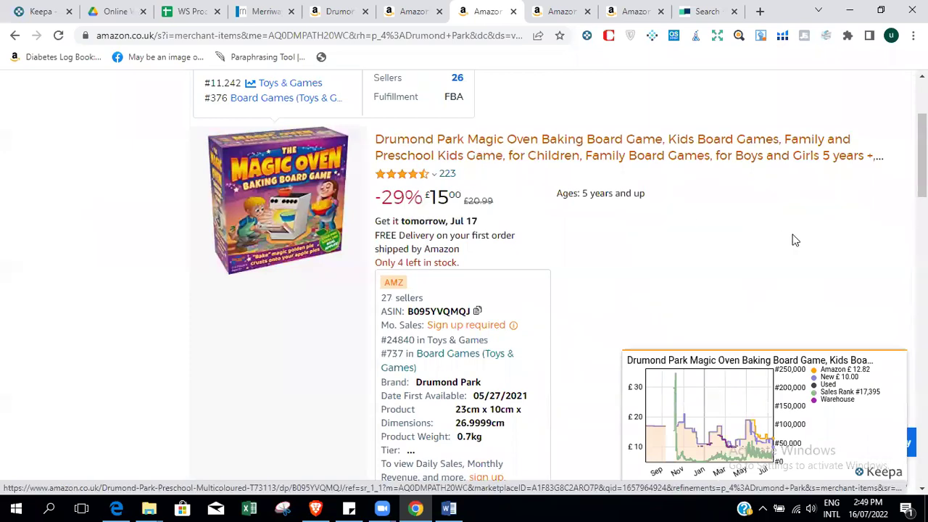
{"action": "scroll", "coordinate": [464, 283], "scroll_direction": "down", "scroll_amount": 3}
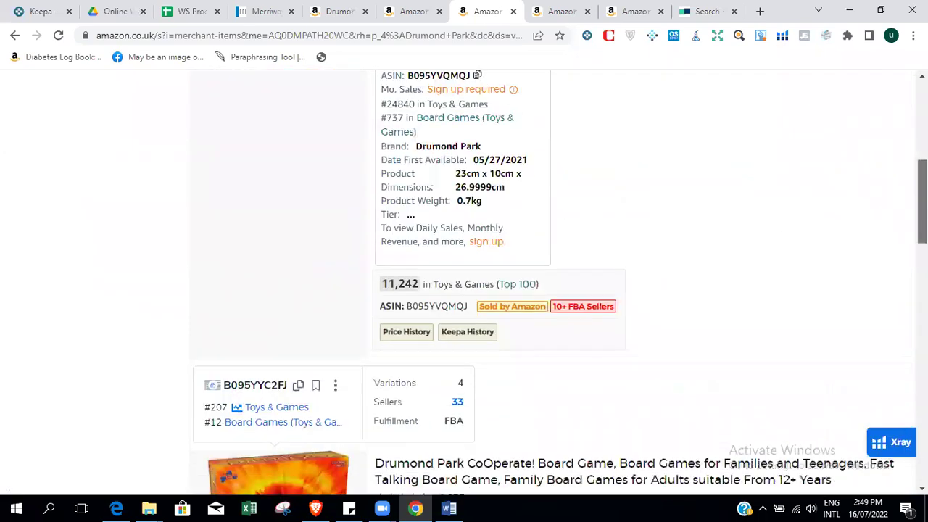
{"action": "scroll", "coordinate": [591, 159], "scroll_direction": "up", "scroll_amount": 3}
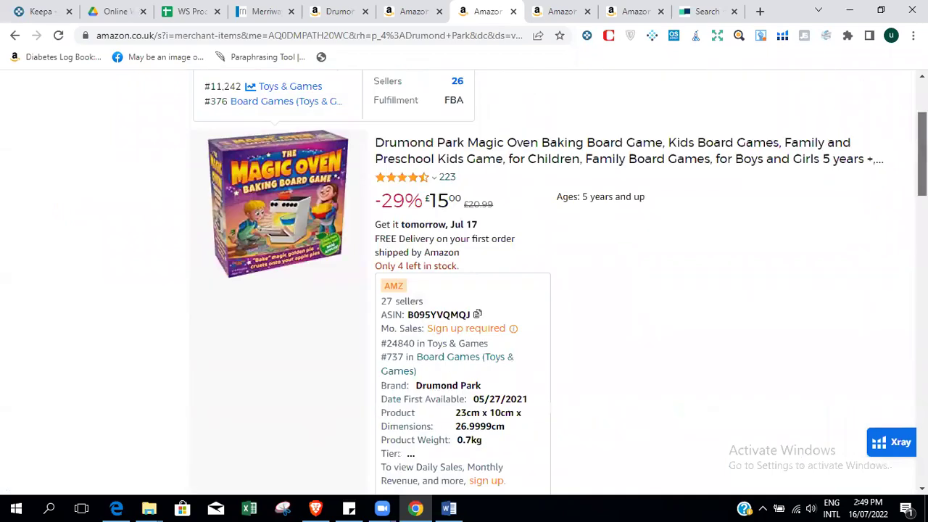
Open the Magic Oven Baking Board Game listing in a new tab, look it over and close that tab.
{"action": "right_click", "coordinate": [587, 166]}
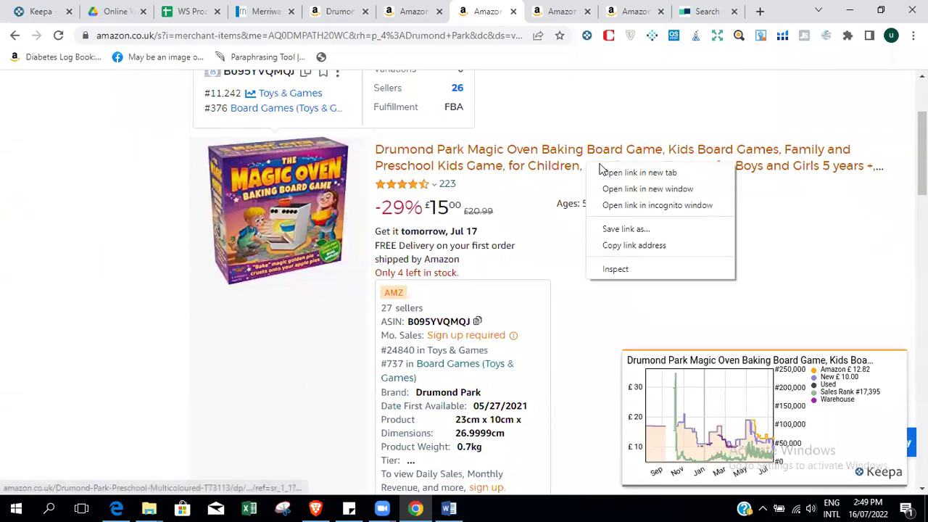
{"action": "left_click", "coordinate": [605, 174]}
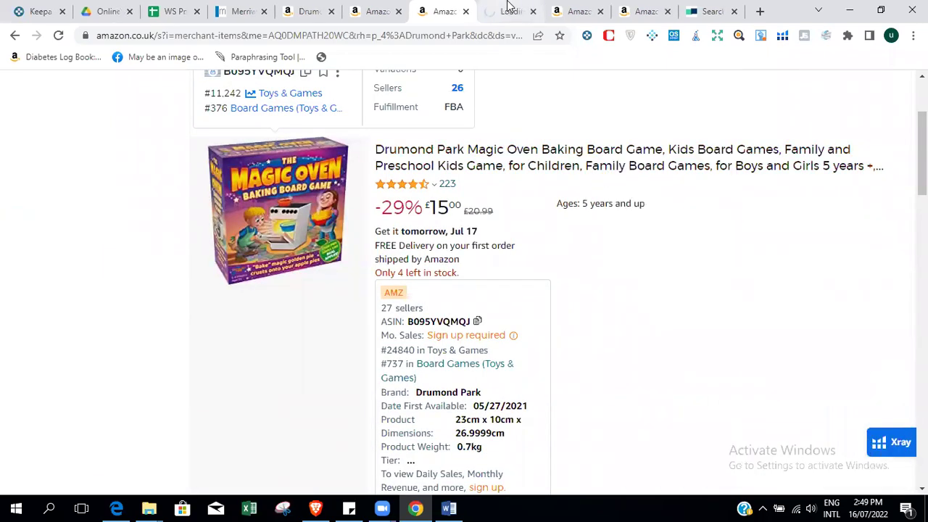
{"action": "left_click", "coordinate": [510, 10]}
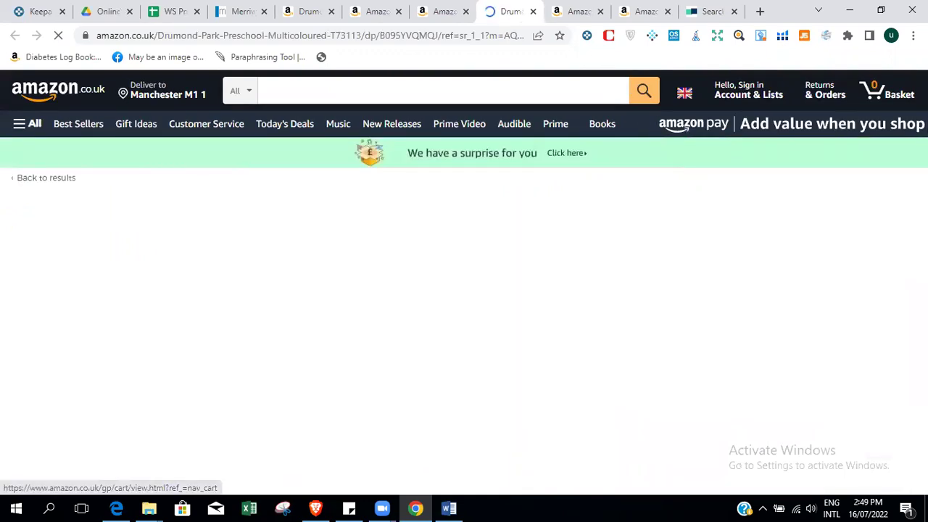
{"action": "scroll", "coordinate": [464, 290], "scroll_direction": "down", "scroll_amount": 3}
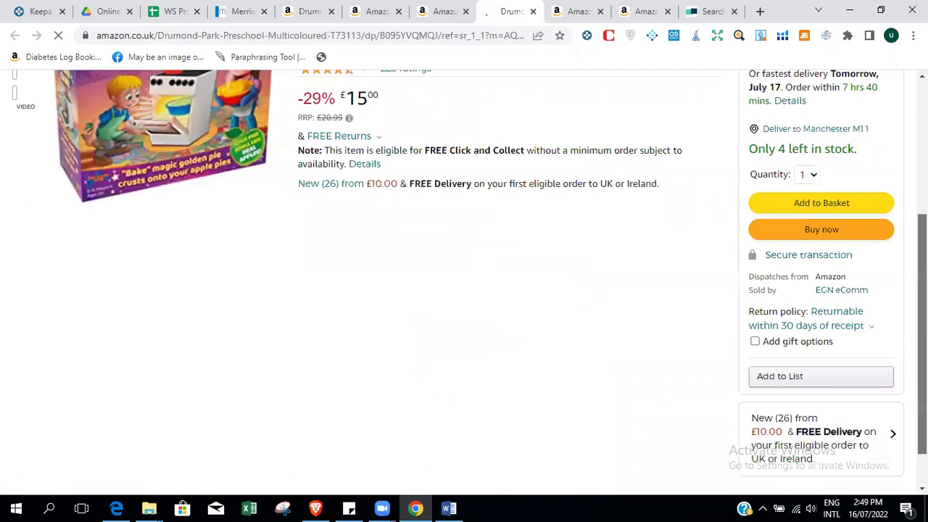
{"action": "scroll", "coordinate": [841, 290], "scroll_direction": "up", "scroll_amount": 4}
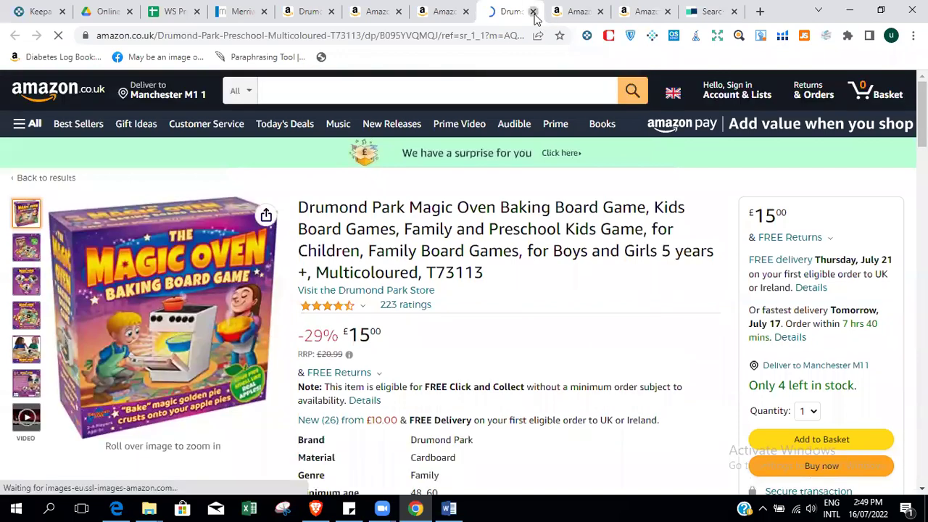
{"action": "left_click", "coordinate": [534, 12]}
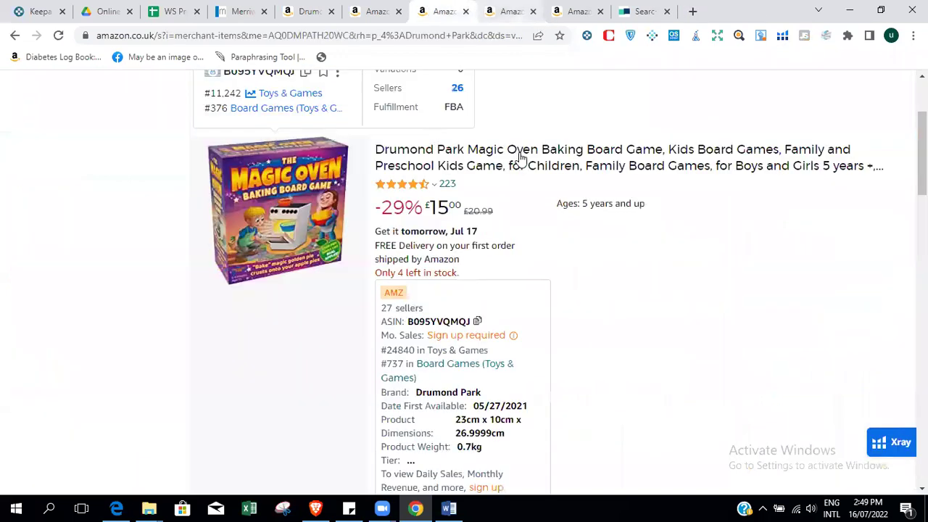
Open the Magic Oven listing in the current tab, select its web address and switch to the Brave browser.
{"action": "left_click", "coordinate": [389, 35]}
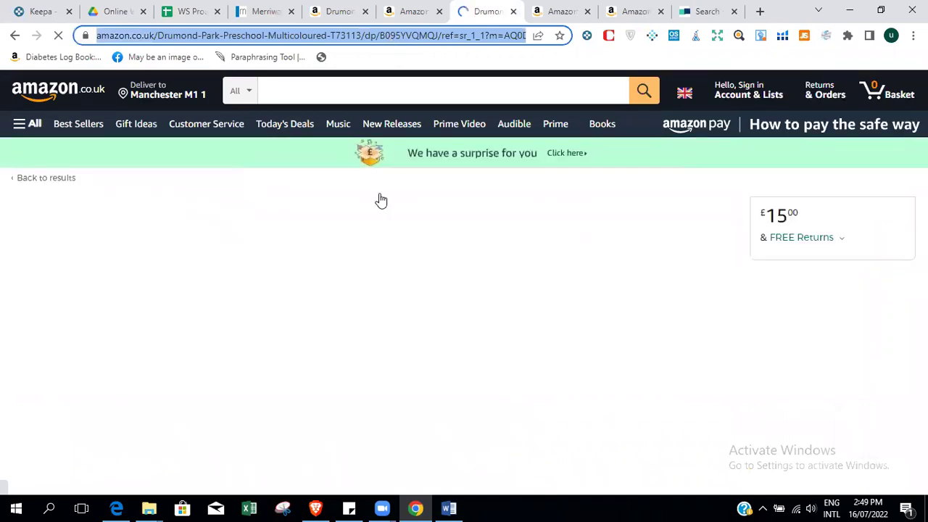
{"action": "left_click", "coordinate": [253, 507]}
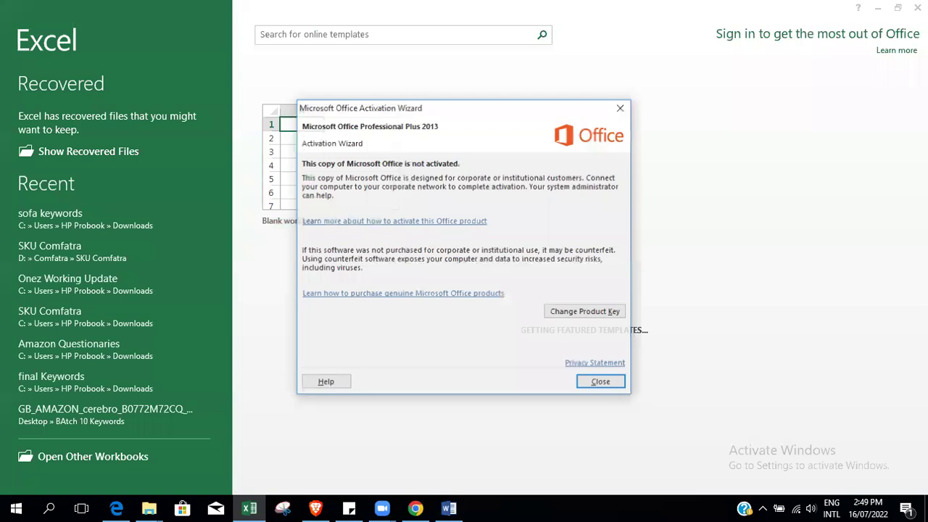
{"action": "left_click", "coordinate": [918, 7]}
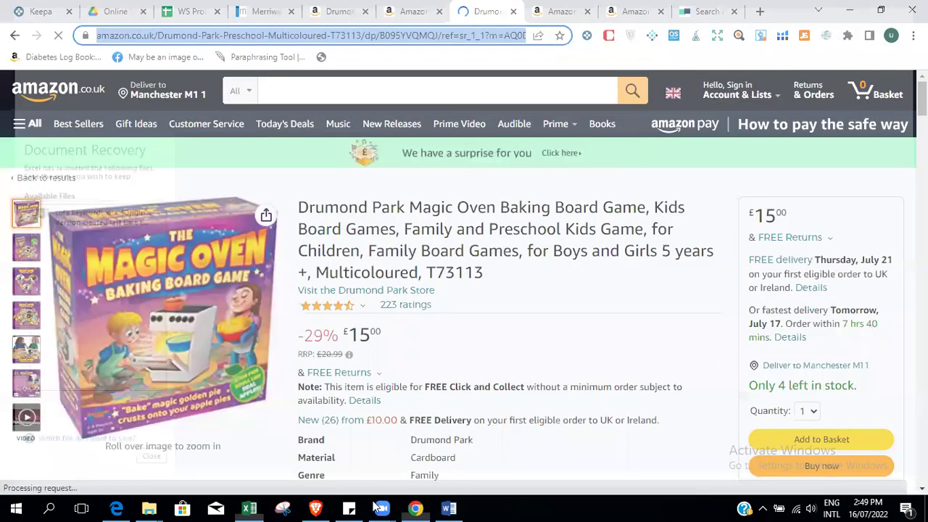
{"action": "left_click", "coordinate": [316, 509]}
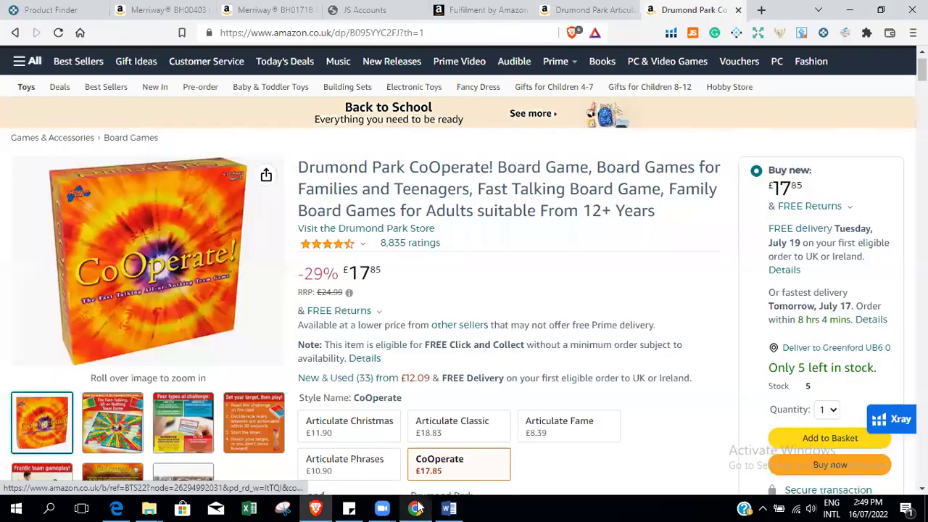
Check the open Fulfilment by Amazon calculator and the Drumond Park Articulate listing.
{"action": "left_click", "coordinate": [366, 8]}
{"action": "left_click", "coordinate": [481, 9]}
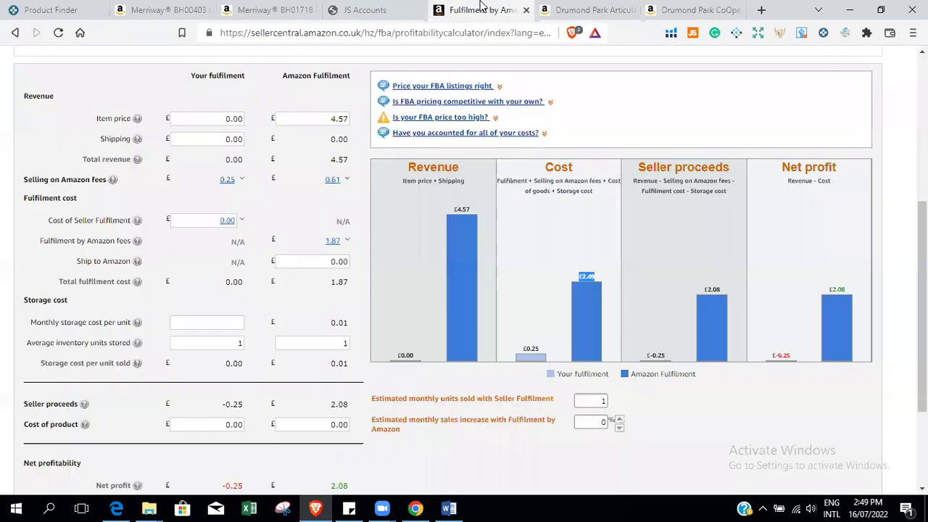
{"action": "left_click", "coordinate": [584, 7]}
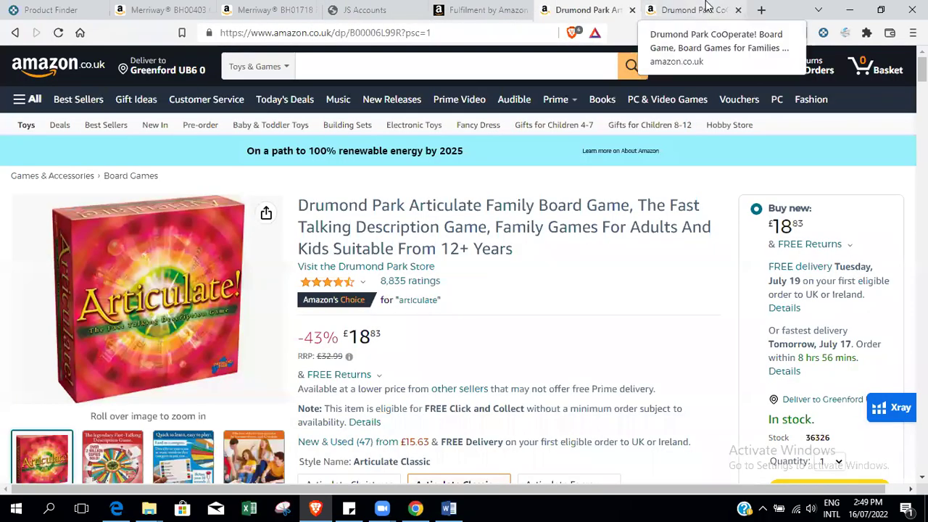
Return to the CoOperate! listing in Brave and review its product details, other sellers and Keepa buy box statistics.
{"action": "left_click", "coordinate": [707, 6]}
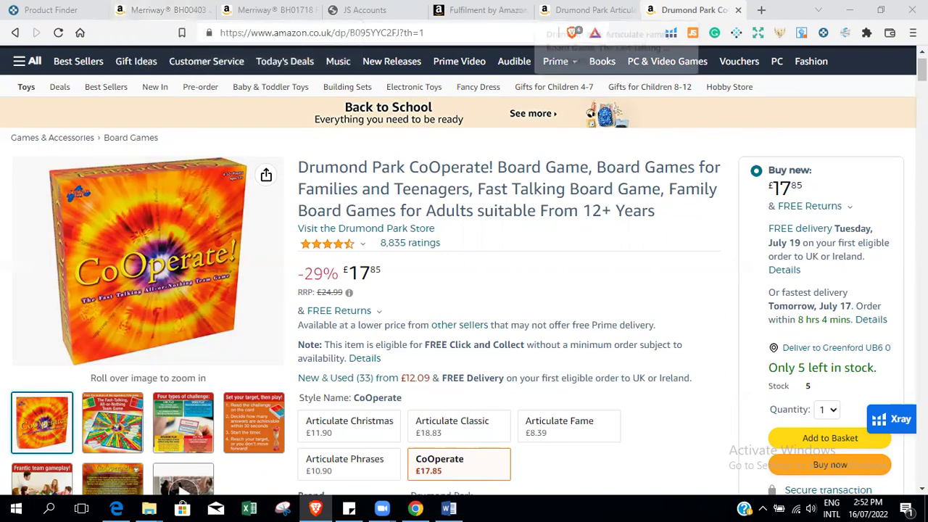
{"action": "scroll", "coordinate": [507, 290], "scroll_direction": "down", "scroll_amount": 5}
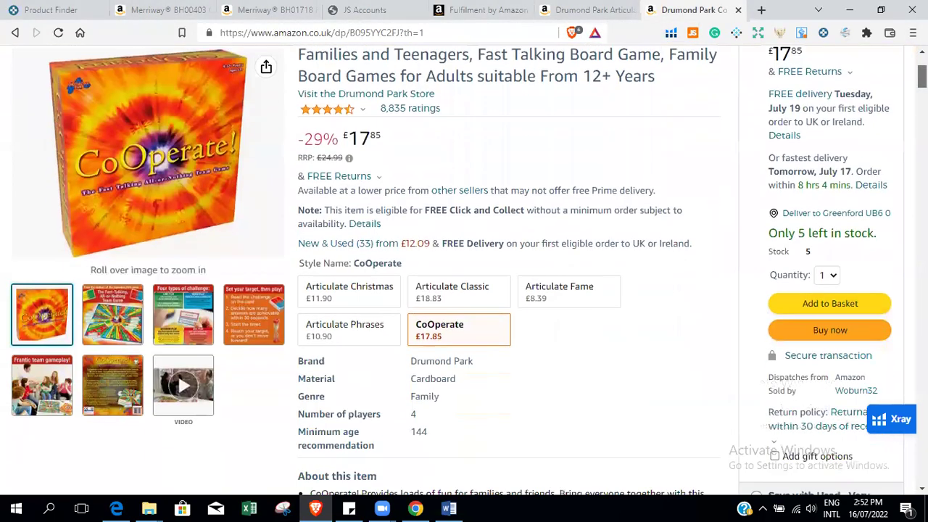
{"action": "scroll", "coordinate": [507, 290], "scroll_direction": "down", "scroll_amount": 2}
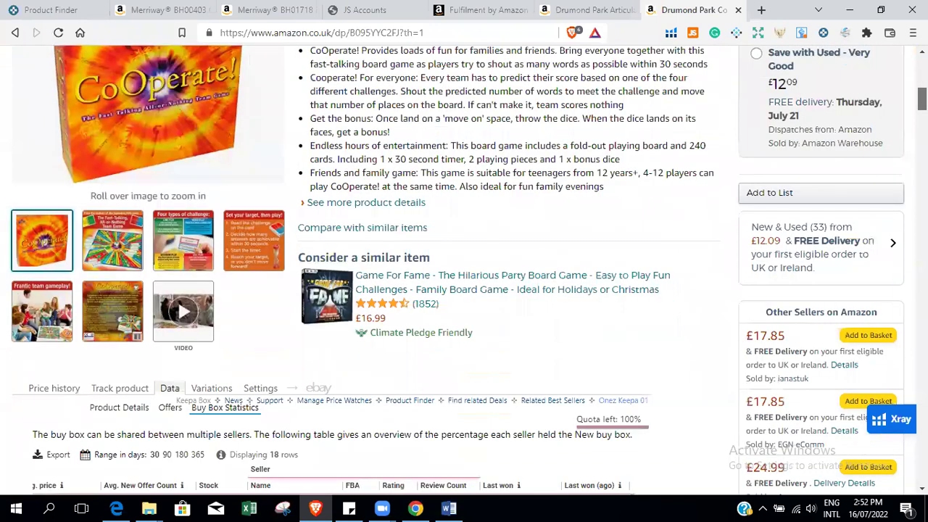
{"action": "scroll", "coordinate": [465, 290], "scroll_direction": "up", "scroll_amount": 8}
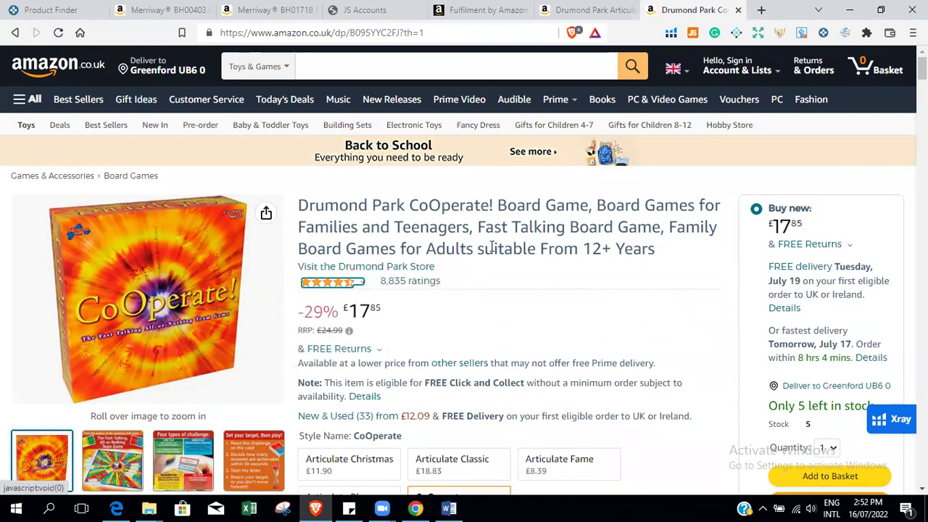
Review the CoOperate! listing's details and highlight the brand name Drumond Park in its title.
{"action": "scroll", "coordinate": [464, 290], "scroll_direction": "down", "scroll_amount": 10}
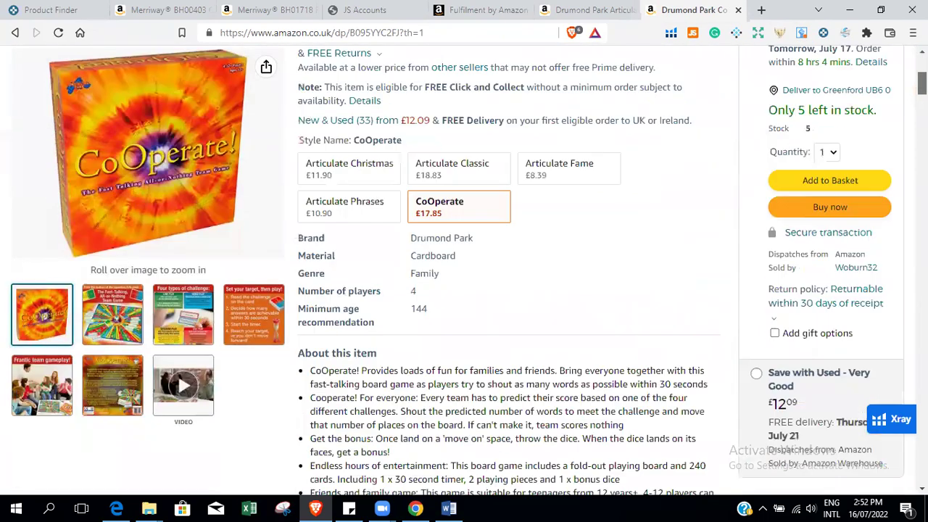
{"action": "scroll", "coordinate": [345, 176], "scroll_direction": "up", "scroll_amount": 10}
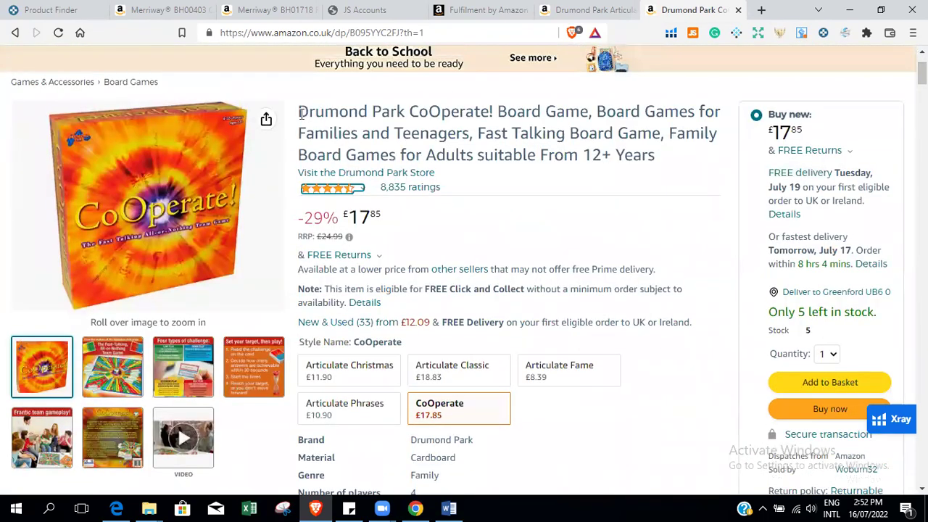
{"action": "left_click_drag", "start_coordinate": [299, 112], "coordinate": [403, 113]}
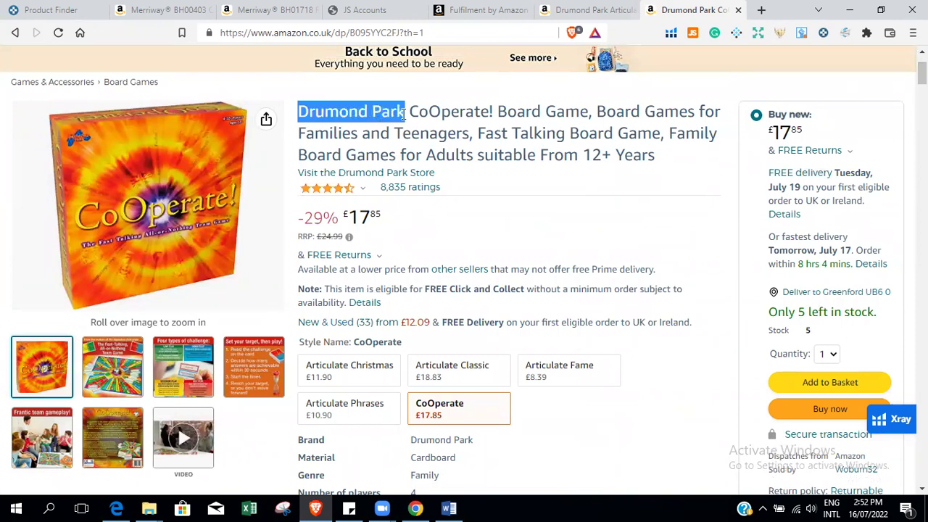
{"action": "left_click", "coordinate": [551, 200]}
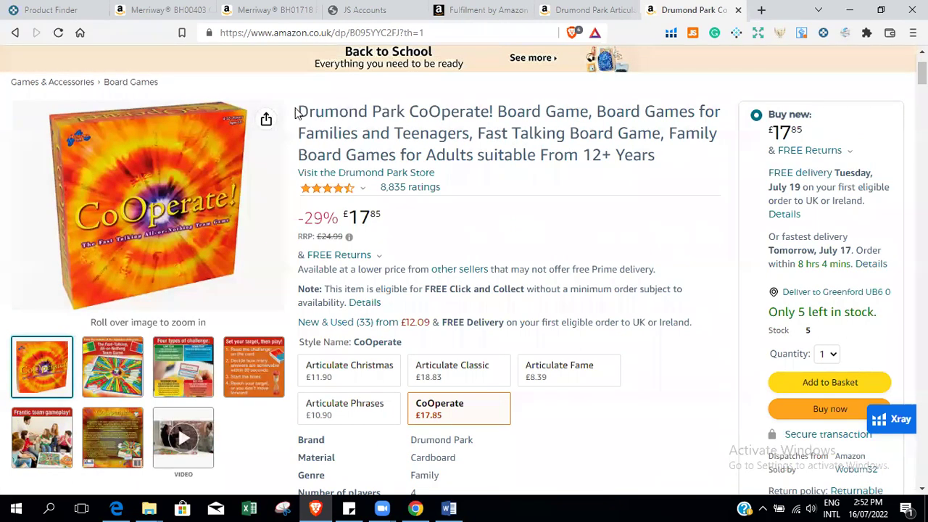
{"action": "left_click_drag", "start_coordinate": [298, 113], "coordinate": [317, 113]}
Switch to Microsoft Edge and skim the Helium 10 and Jungle Scout slides in 2nd class.pdf.
{"action": "left_click", "coordinate": [116, 508]}
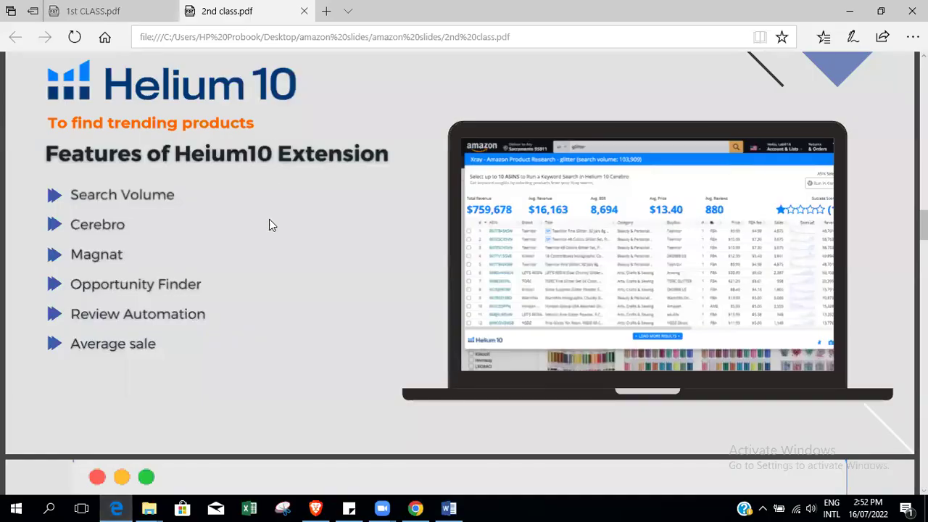
{"action": "scroll", "coordinate": [280, 300], "scroll_direction": "down", "scroll_amount": 6}
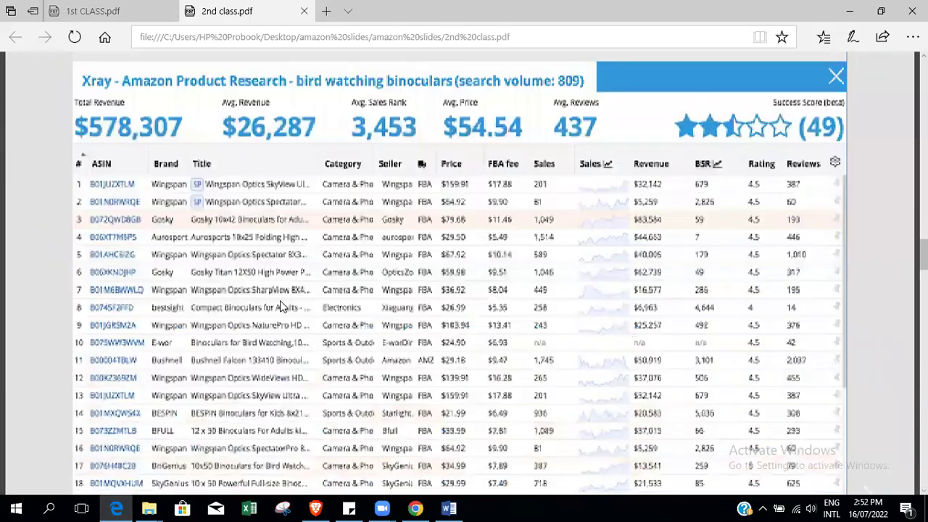
{"action": "scroll", "coordinate": [280, 300], "scroll_direction": "down", "scroll_amount": 5}
{"action": "scroll", "coordinate": [280, 300], "scroll_direction": "up", "scroll_amount": 15}
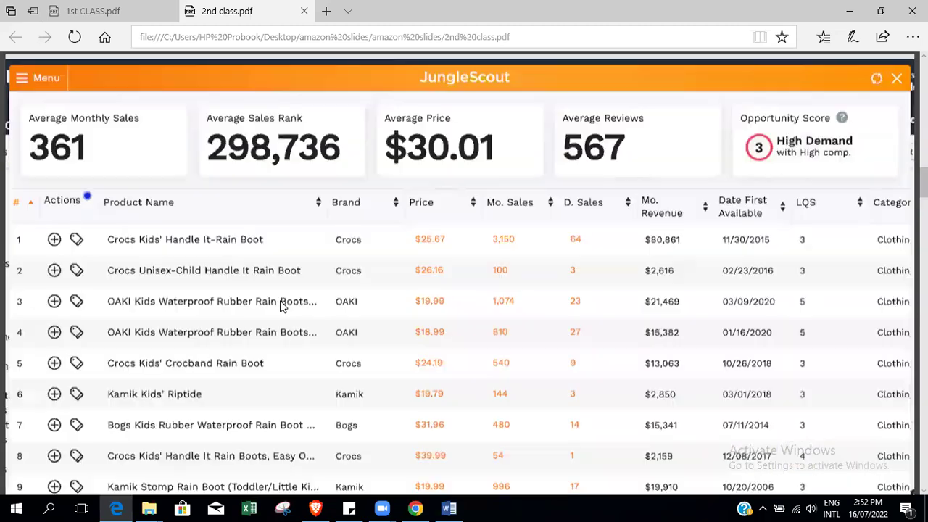
{"action": "scroll", "coordinate": [280, 300], "scroll_direction": "up", "scroll_amount": 5}
Go to 1st CLASS.pdf and find the Amazon Wholesale flowchart on page 11.
{"action": "left_click", "coordinate": [109, 12]}
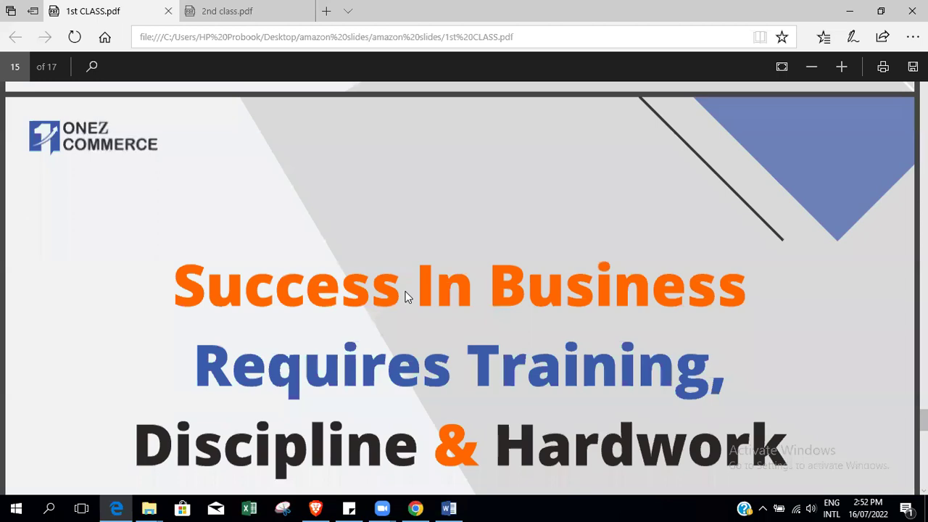
{"action": "scroll", "coordinate": [406, 297], "scroll_direction": "up", "scroll_amount": 20}
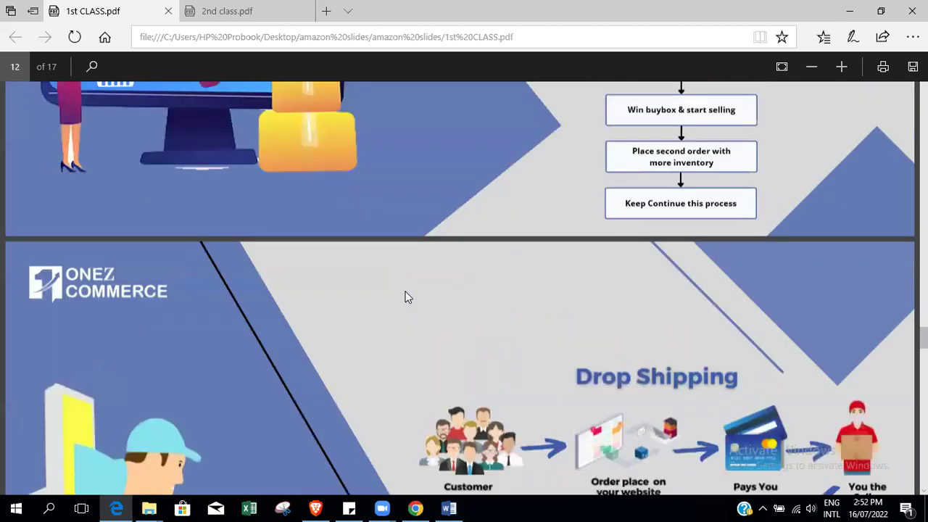
{"action": "scroll", "coordinate": [406, 297], "scroll_direction": "down", "scroll_amount": 6}
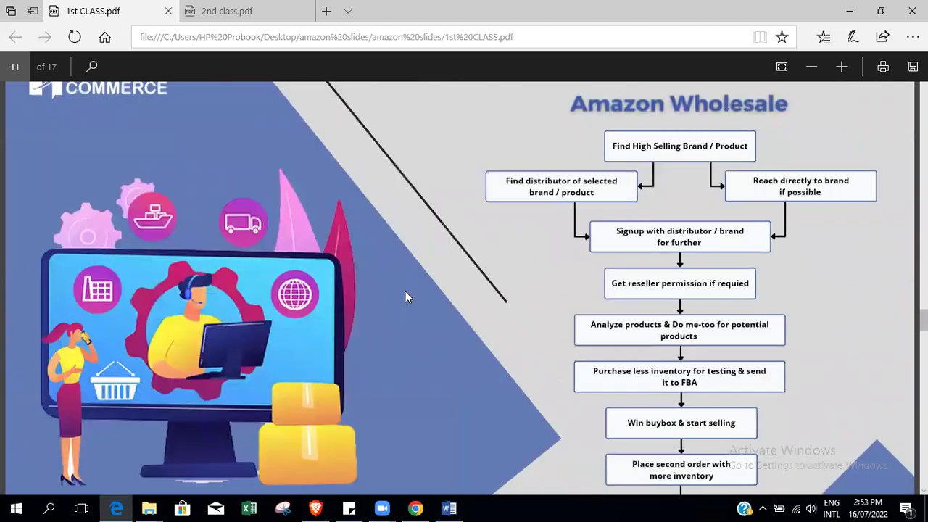
{"action": "scroll", "coordinate": [406, 297], "scroll_direction": "up", "scroll_amount": 1}
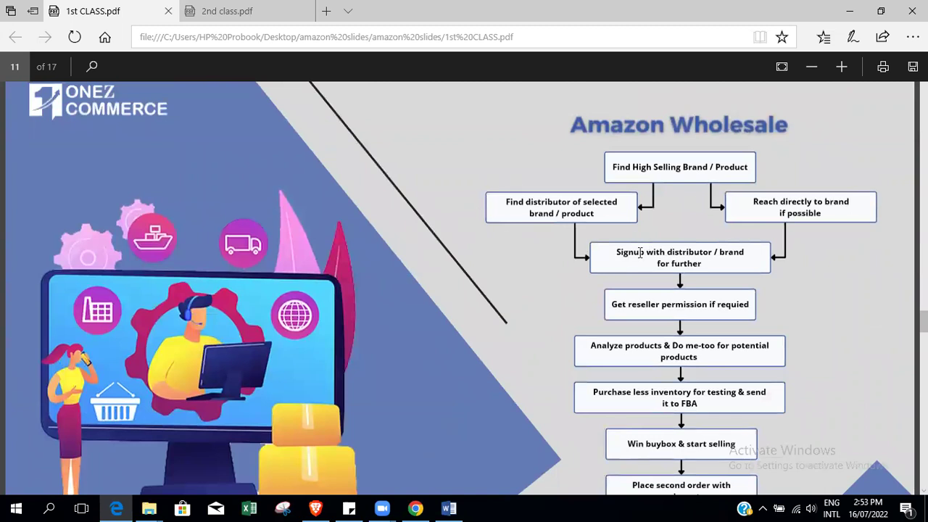
Highlight the flowchart's stages on distributor or brand signup, reaching the brand directly, finding a distributor, and finding a high-selling brand.
{"action": "left_click_drag", "start_coordinate": [621, 253], "coordinate": [704, 271]}
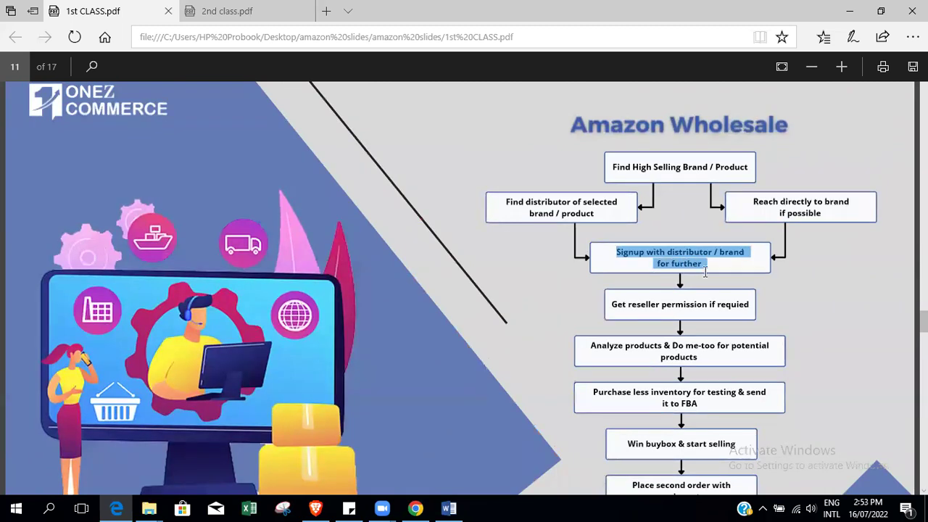
{"action": "left_click", "coordinate": [607, 317]}
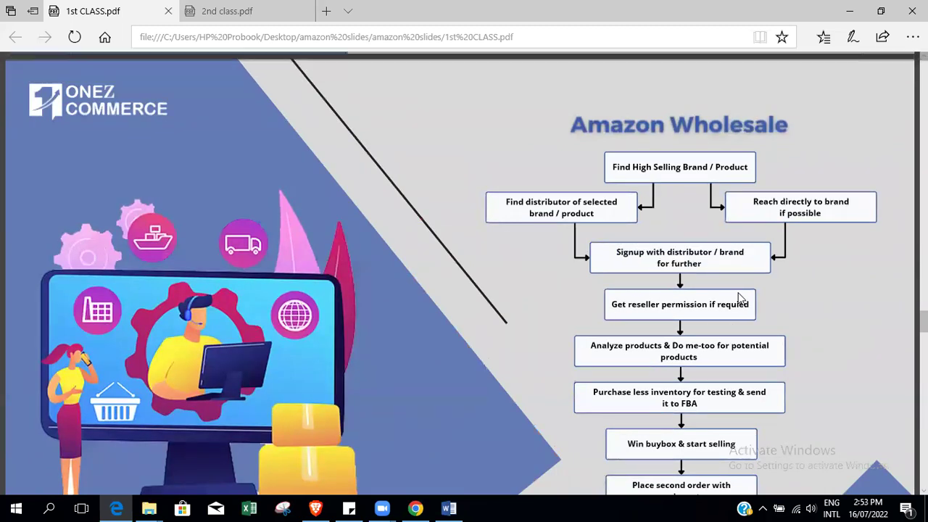
{"action": "left_click_drag", "start_coordinate": [755, 198], "coordinate": [843, 204]}
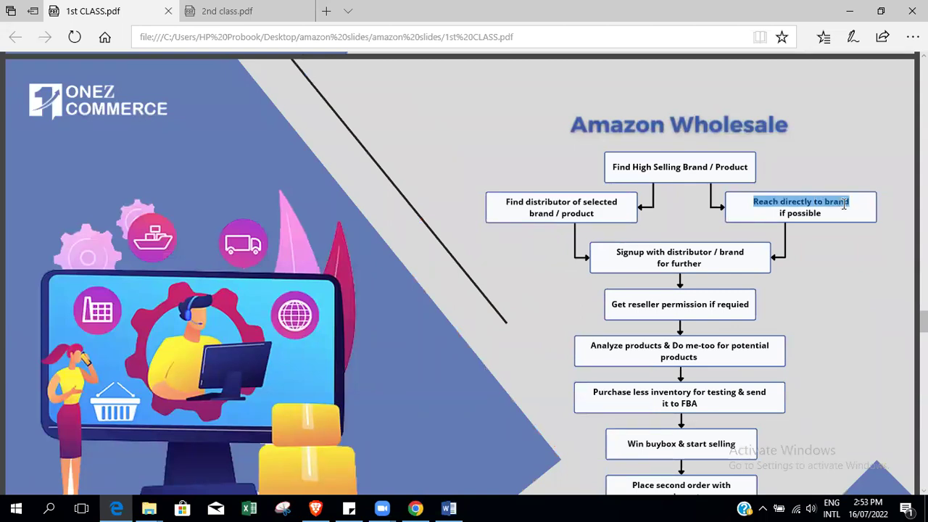
{"action": "left_click_drag", "start_coordinate": [508, 205], "coordinate": [596, 215]}
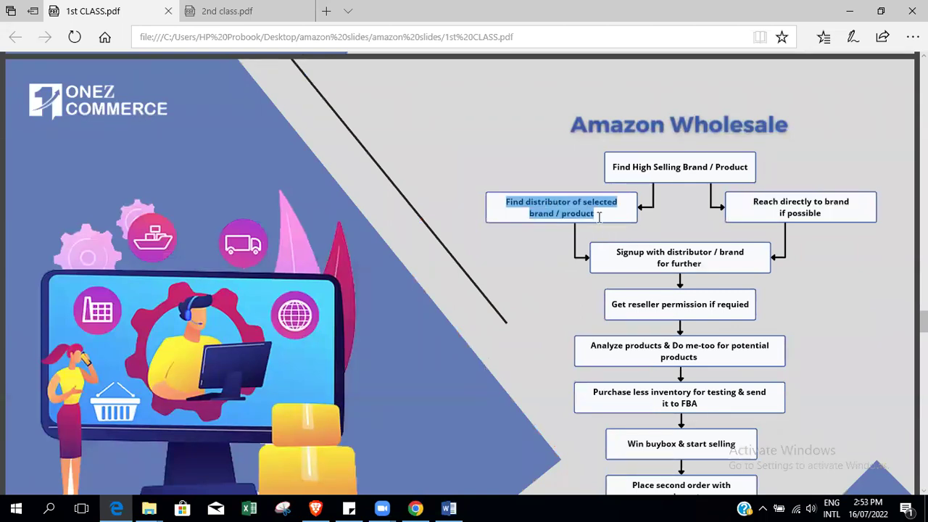
{"action": "left_click_drag", "start_coordinate": [613, 166], "coordinate": [716, 169]}
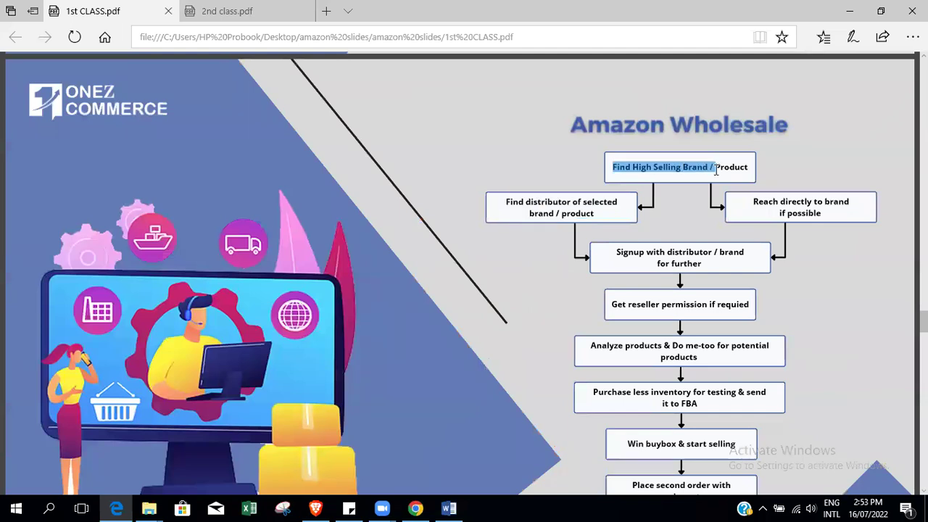